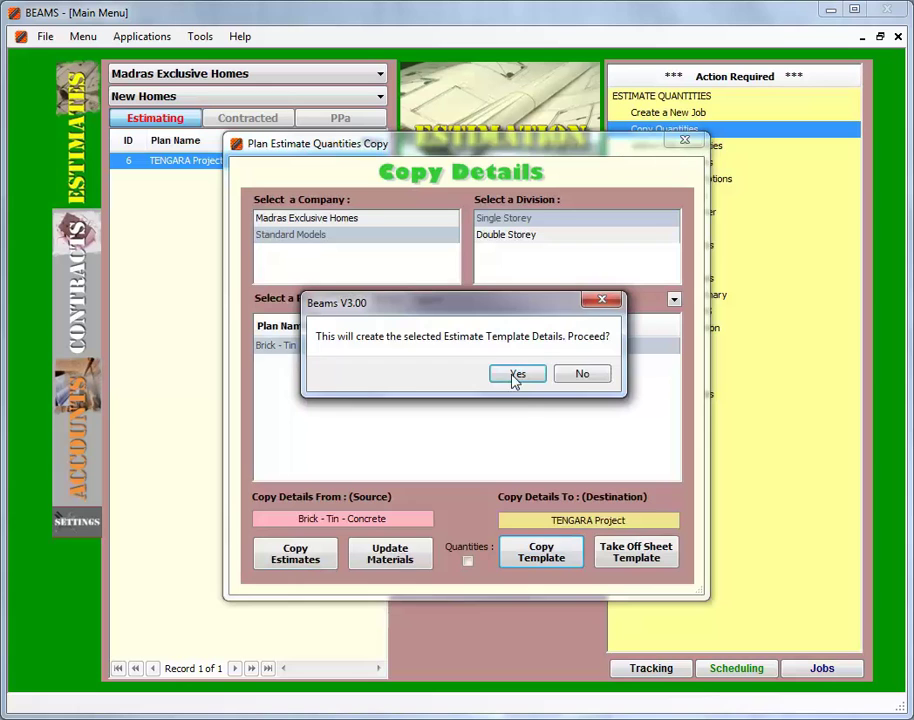
Confirm copying the Brick - Tin - Concrete template to TENGARA Project and open its quantities for adding or editing
{"action": "left_click", "coordinate": [516, 377]}
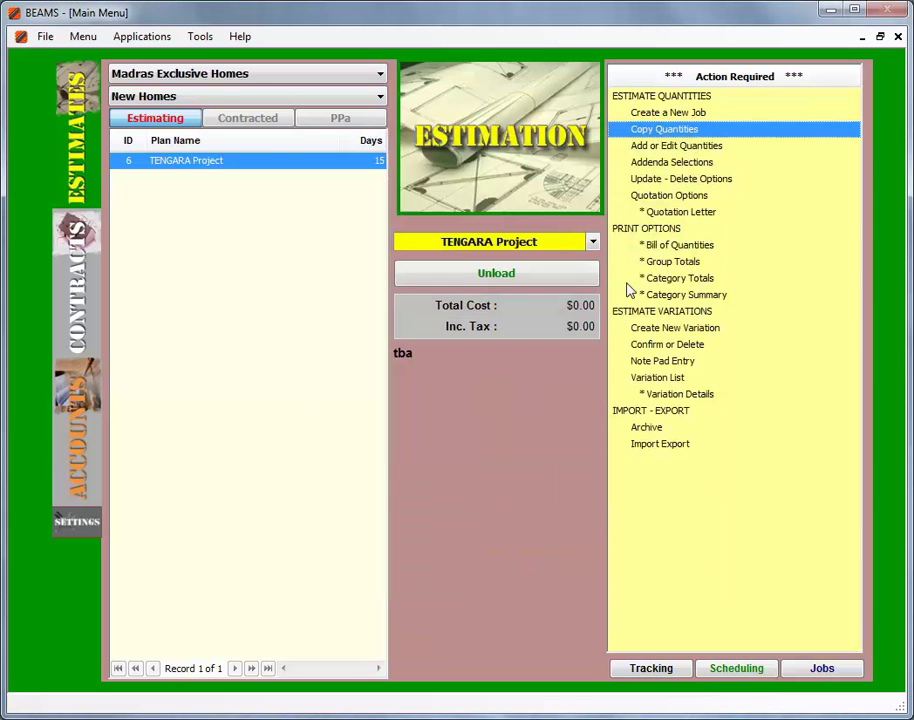
{"action": "left_click", "coordinate": [665, 146]}
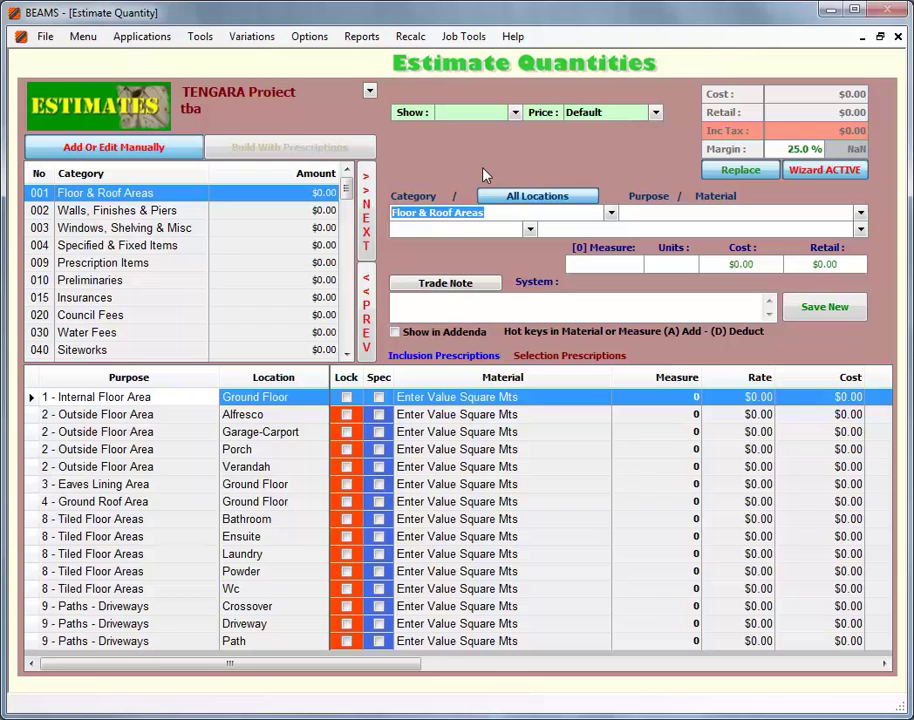
Review the copied template items in the Preliminaries and Concrete Supply categories
{"action": "left_click", "coordinate": [92, 283]}
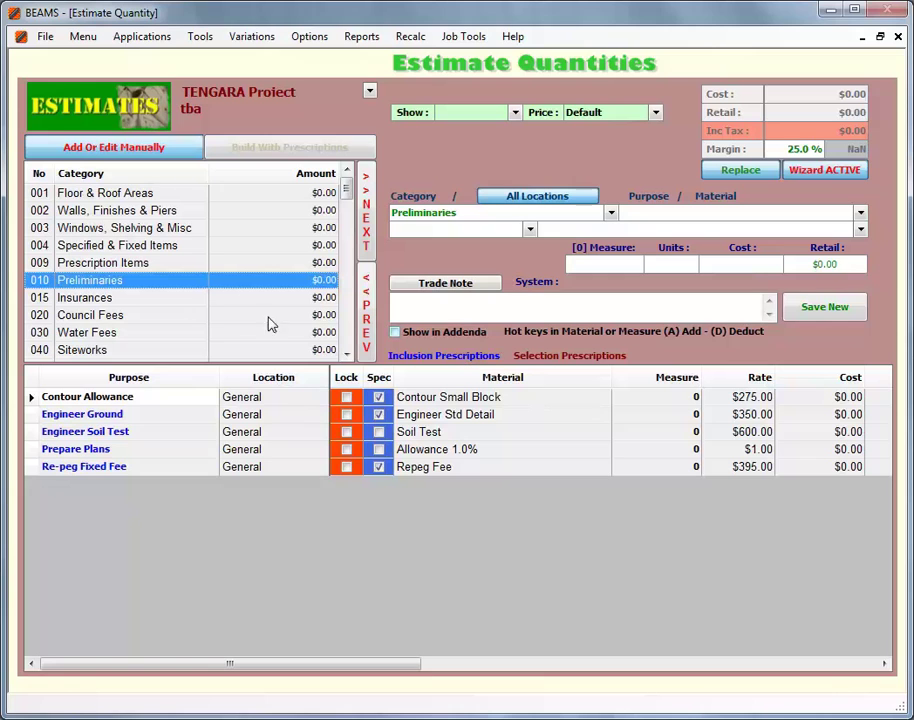
{"action": "left_click", "coordinate": [346, 354]}
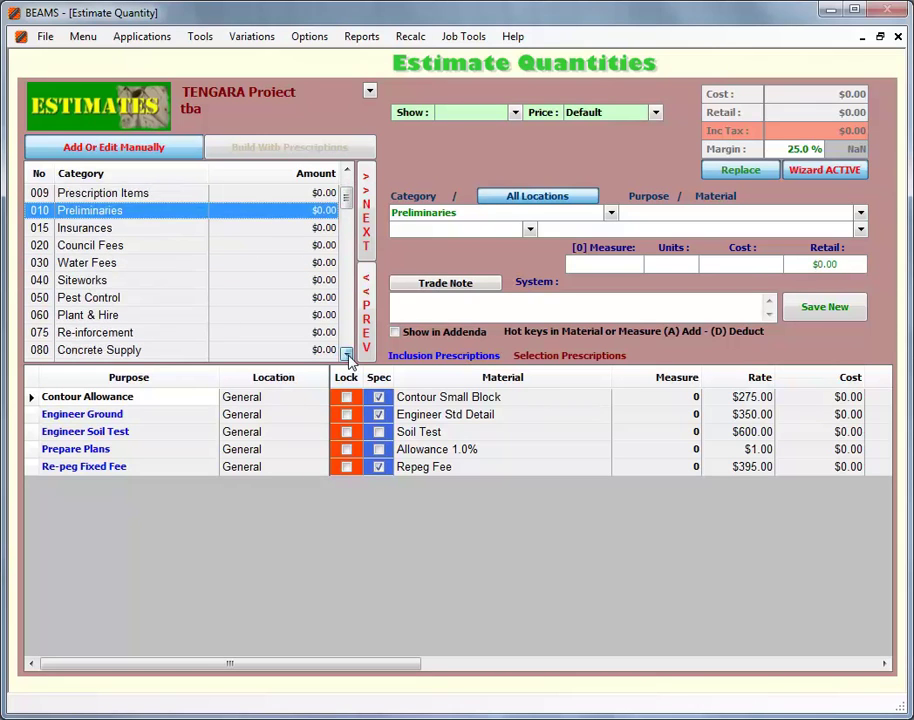
{"action": "left_click", "coordinate": [346, 354]}
{"action": "left_click", "coordinate": [127, 332]}
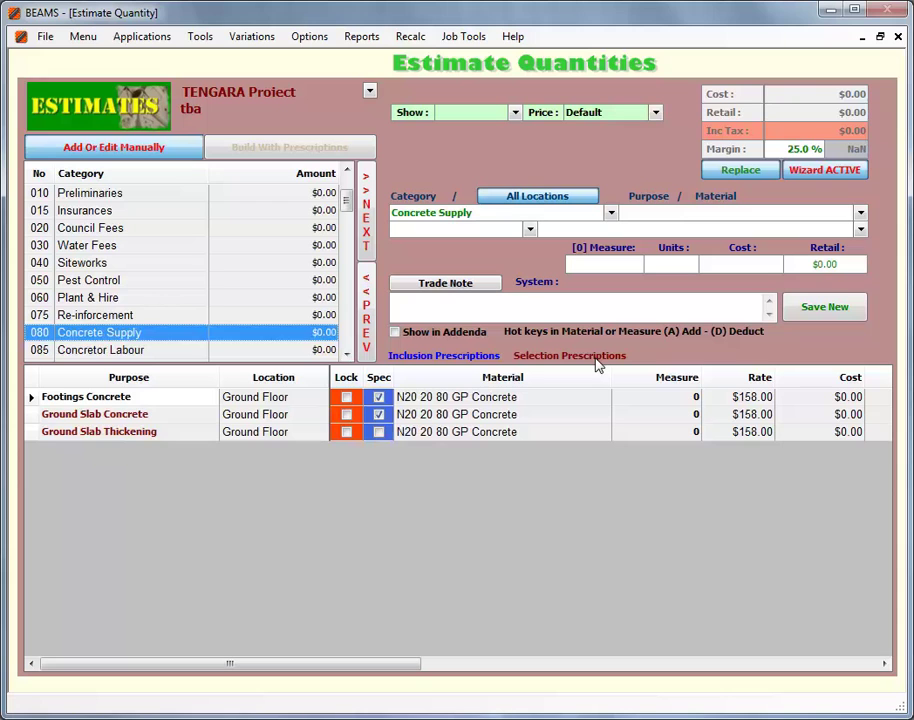
Switch the estimate to building with prescriptions and choose the Floor & Roof Areas category
{"action": "left_click", "coordinate": [272, 148]}
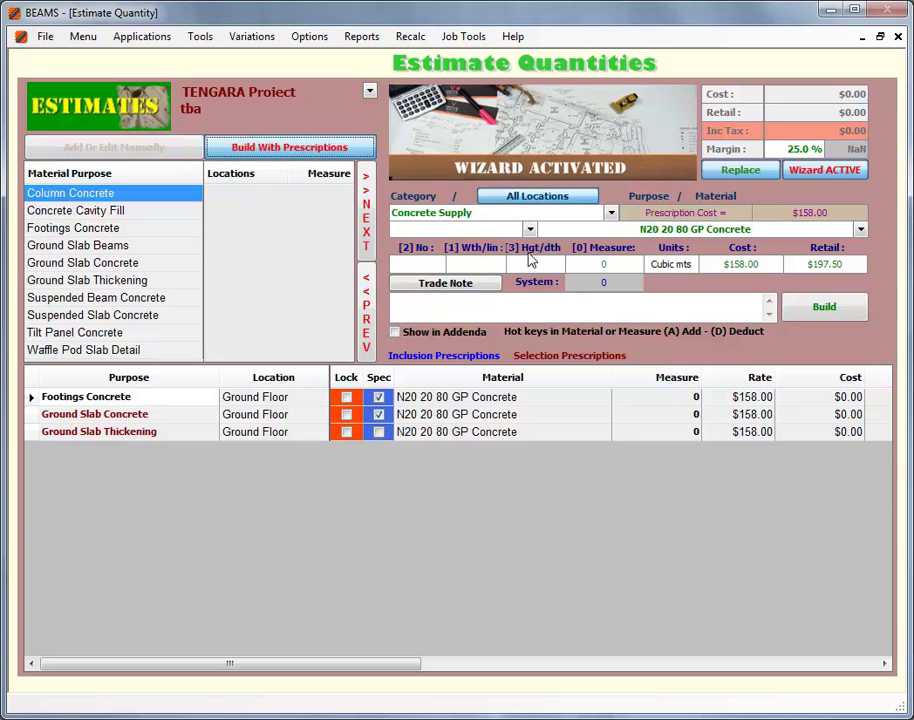
{"action": "left_click", "coordinate": [612, 214]}
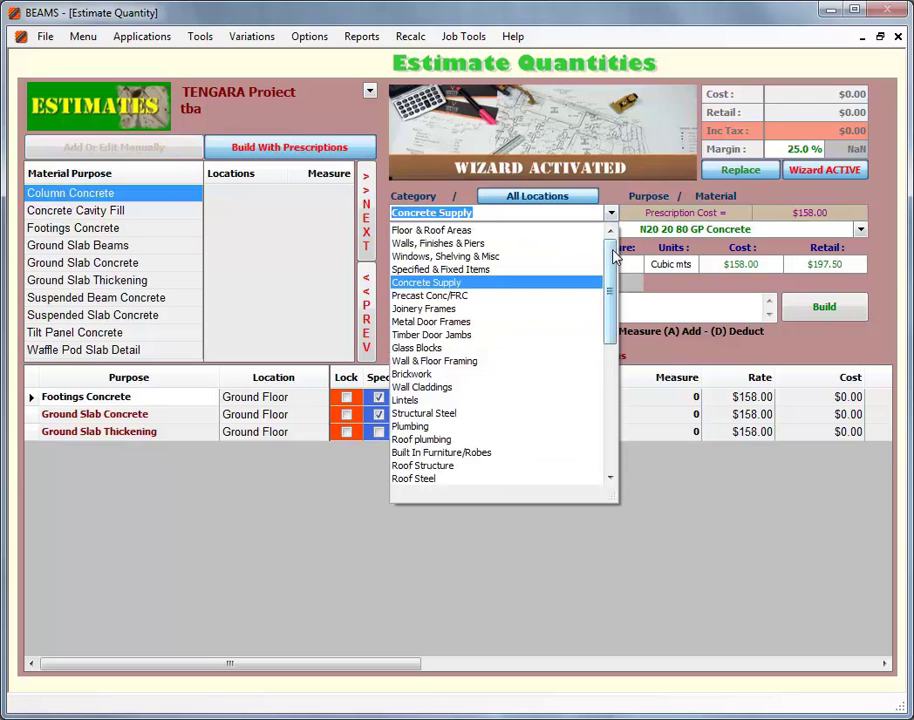
{"action": "left_click", "coordinate": [458, 230]}
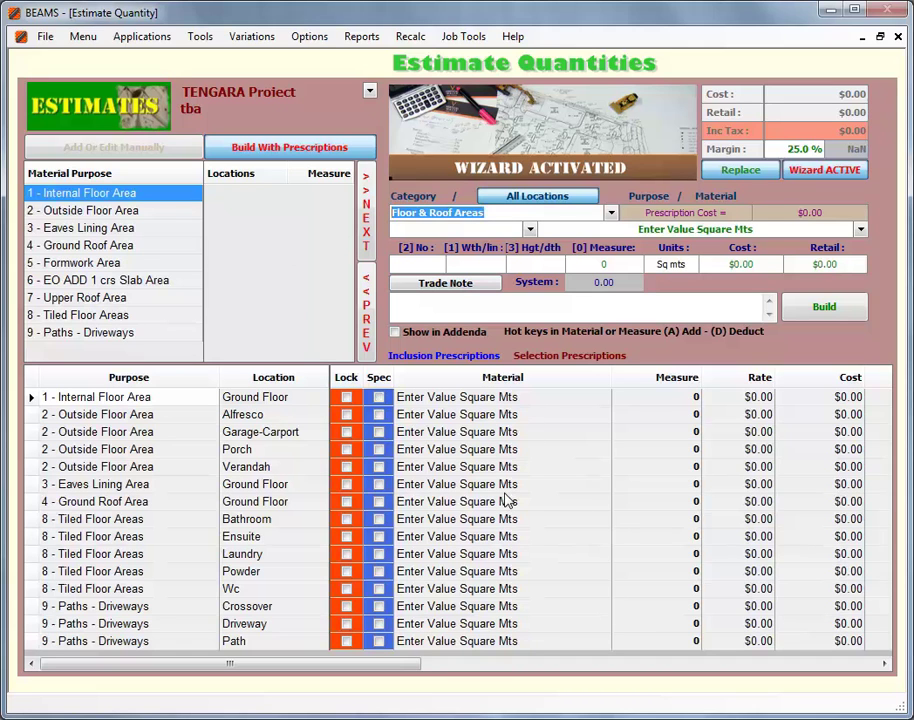
Start the CADImage takeoff and load the 1 Floor Plan PDF at 150 DPI
{"action": "left_click", "coordinate": [142, 42]}
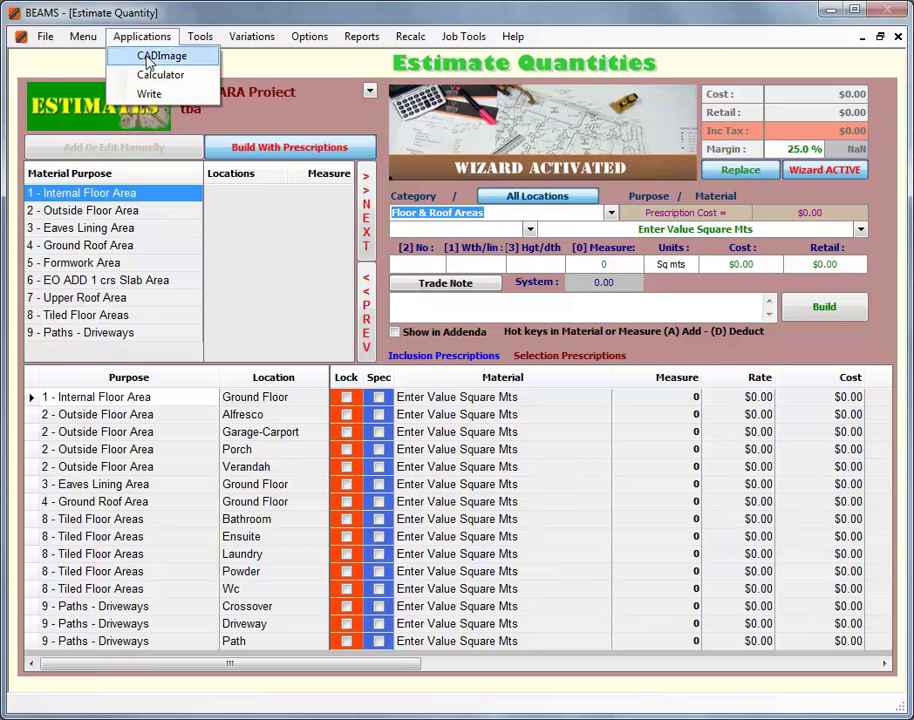
{"action": "left_click", "coordinate": [160, 56]}
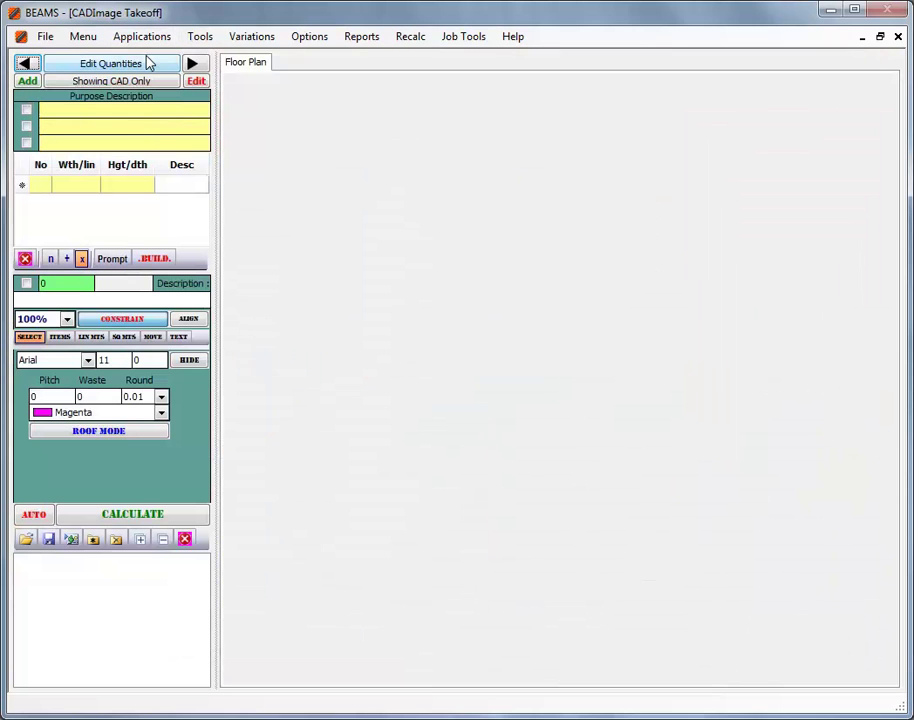
{"action": "left_click", "coordinate": [26, 540]}
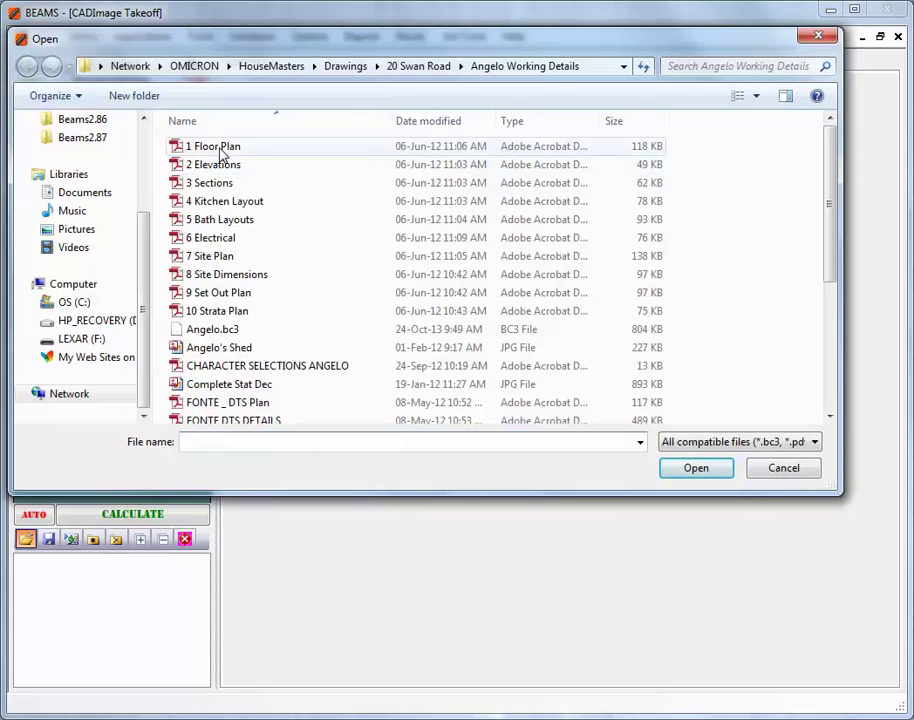
{"action": "left_click", "coordinate": [218, 147]}
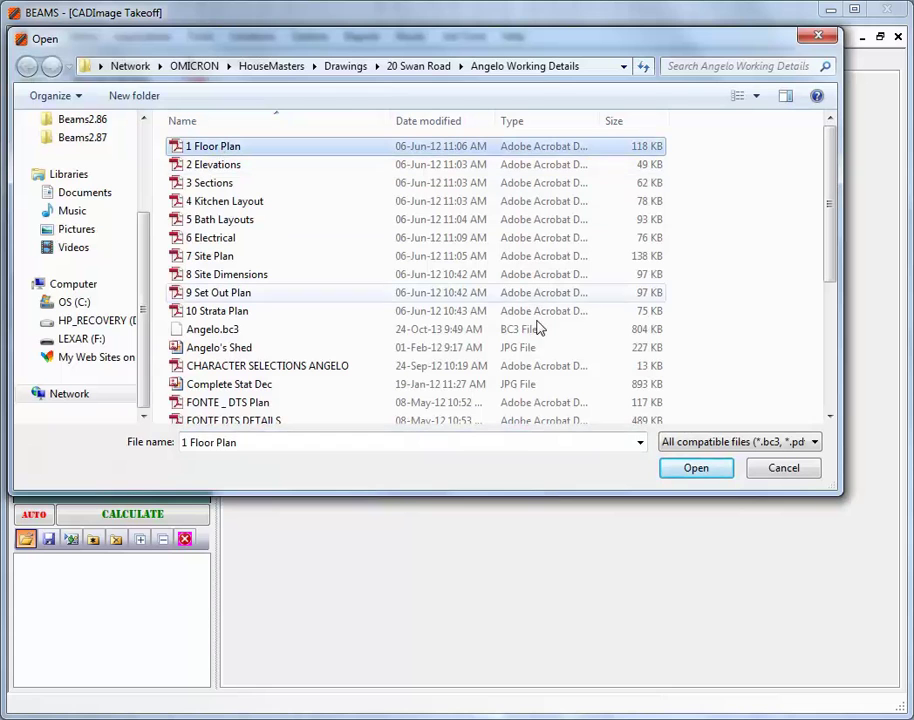
{"action": "left_click", "coordinate": [693, 469]}
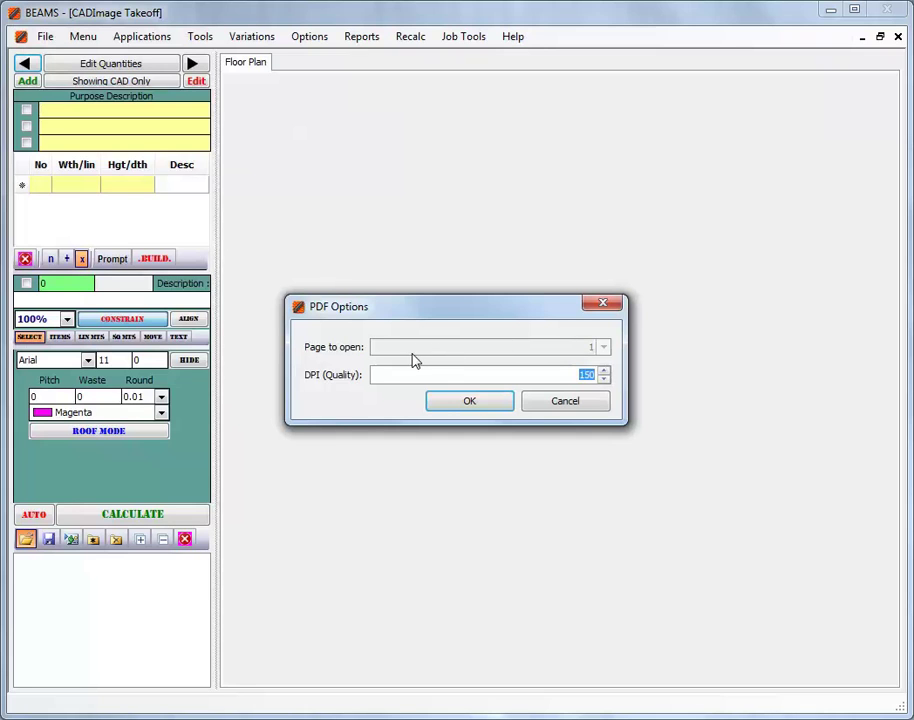
{"action": "left_click", "coordinate": [469, 404]}
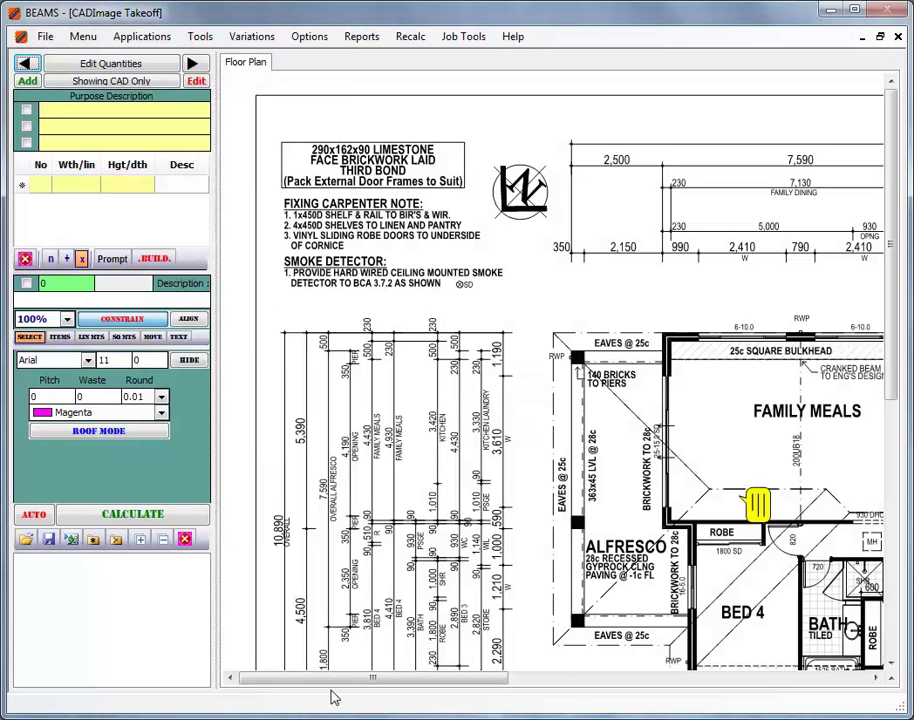
Calibrate the plan scale by tracing the 8,410 dimension as 8.41 metres, and clear the resulting measurement and line
{"action": "left_click_drag", "start_coordinate": [341, 683], "coordinate": [484, 681]}
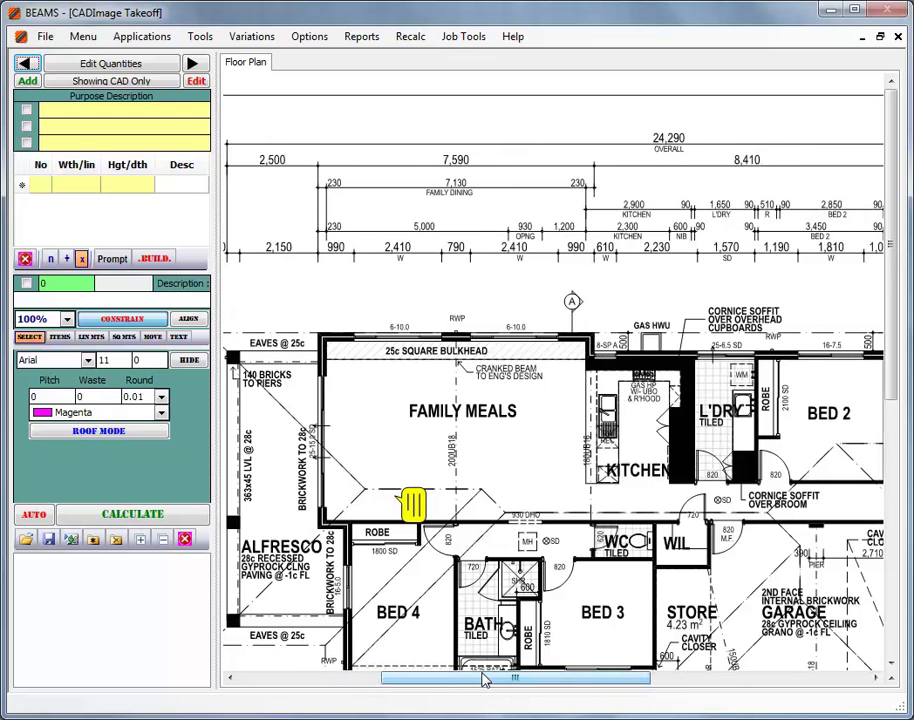
{"action": "left_click_drag", "start_coordinate": [489, 683], "coordinate": [563, 683]}
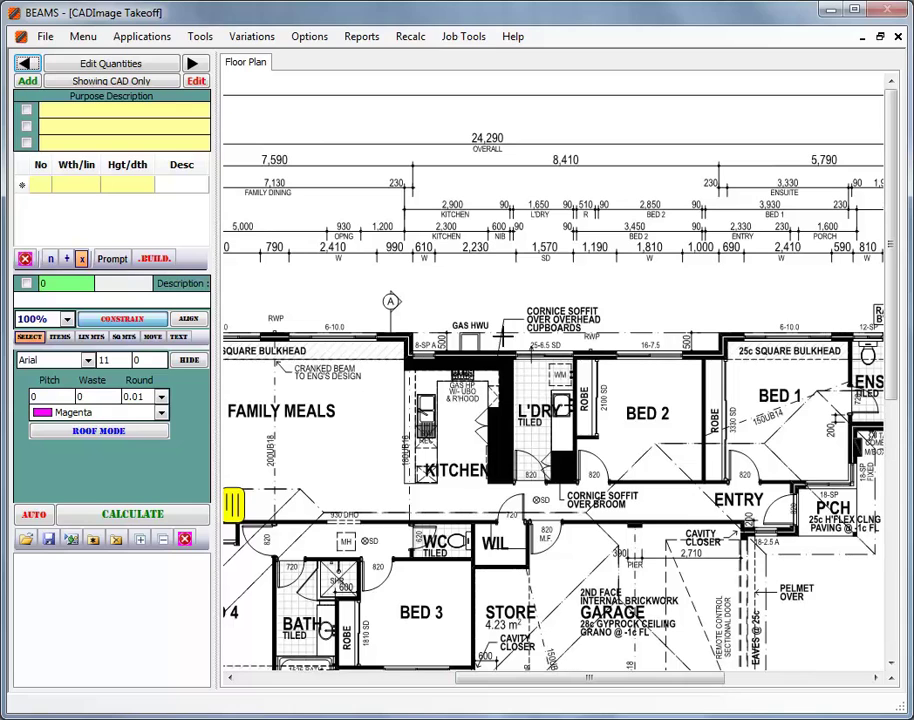
{"action": "left_click", "coordinate": [91, 337]}
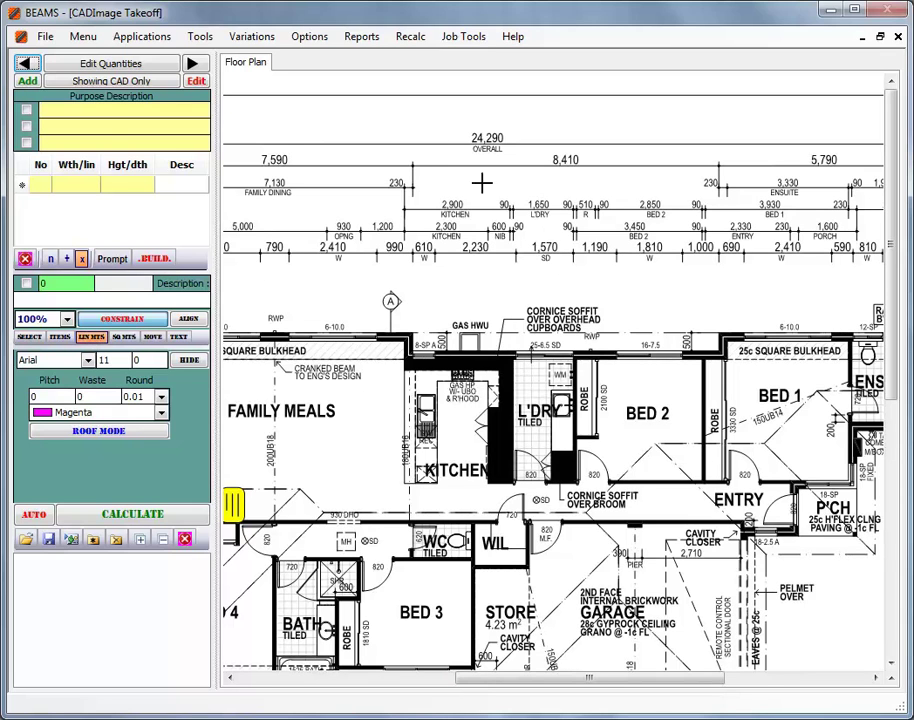
{"action": "left_click", "coordinate": [412, 162]}
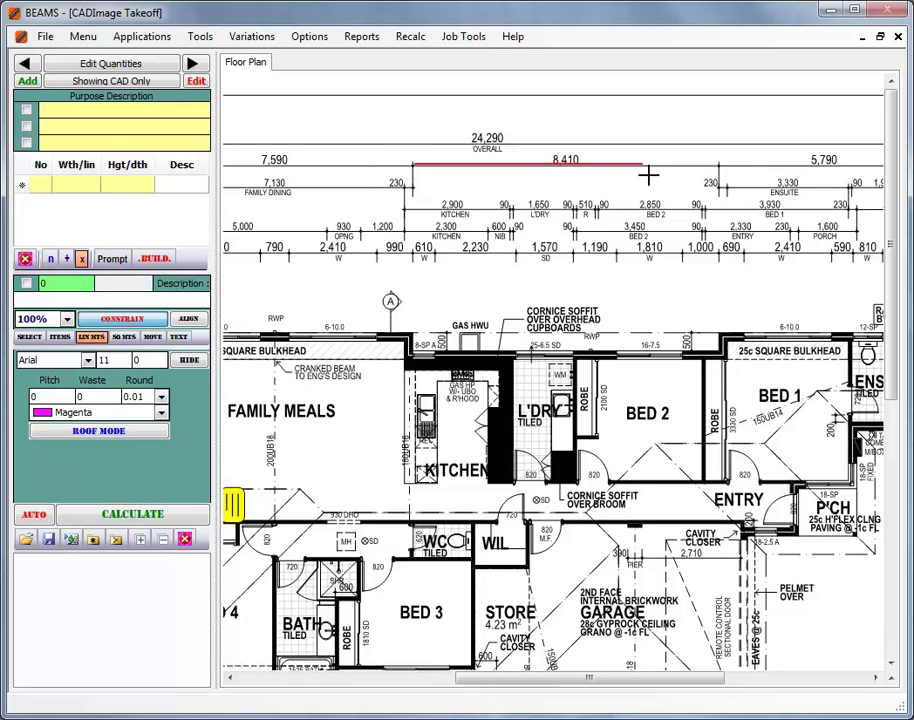
{"action": "left_click", "coordinate": [718, 163]}
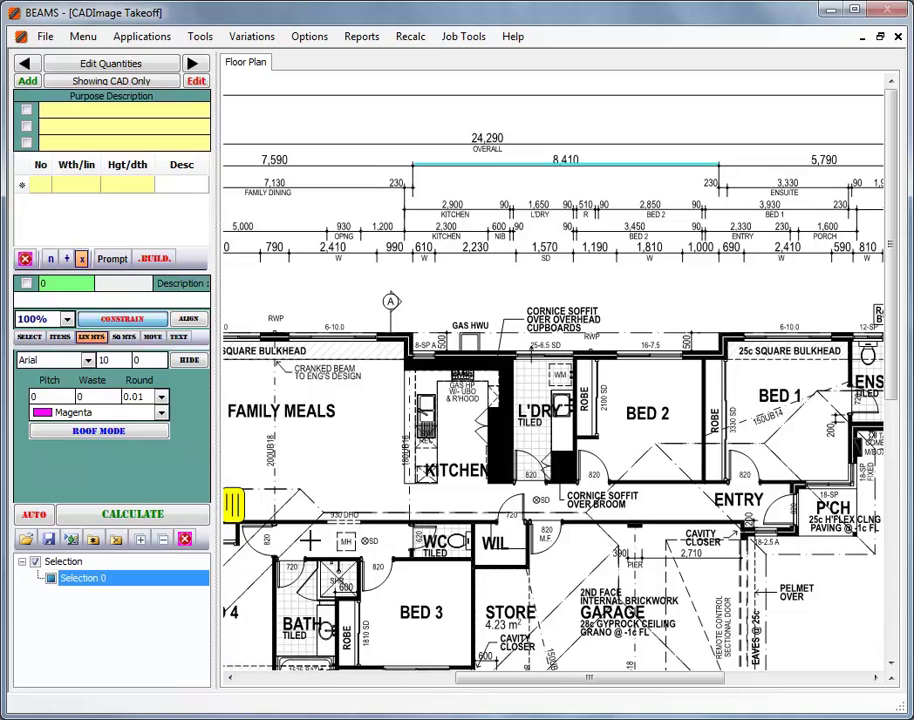
{"action": "left_click", "coordinate": [113, 524]}
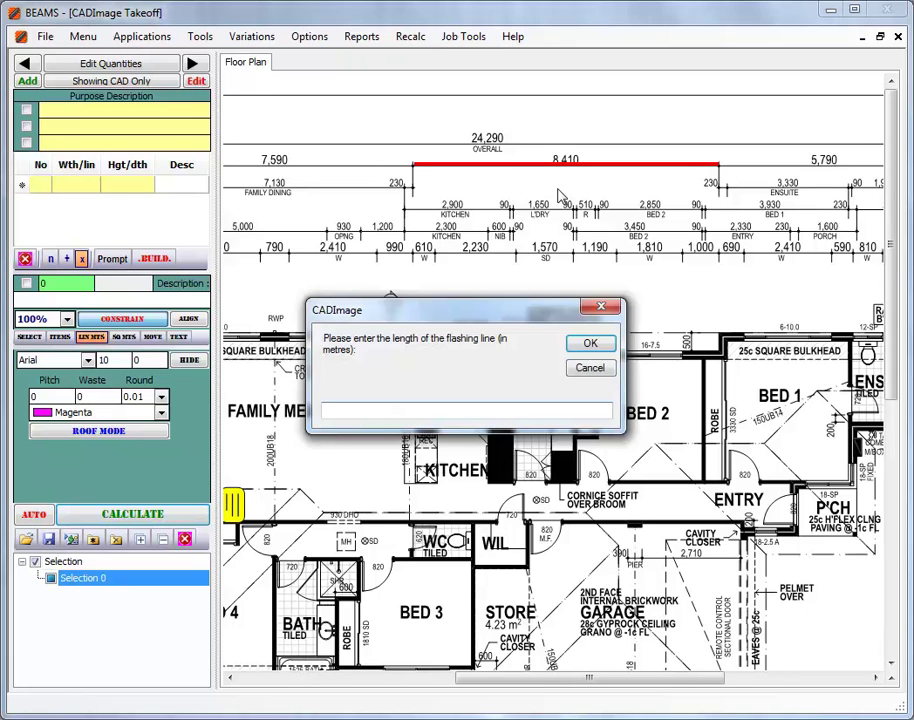
{"action": "type", "text": "8.41"}
{"action": "key", "text": "Return"}
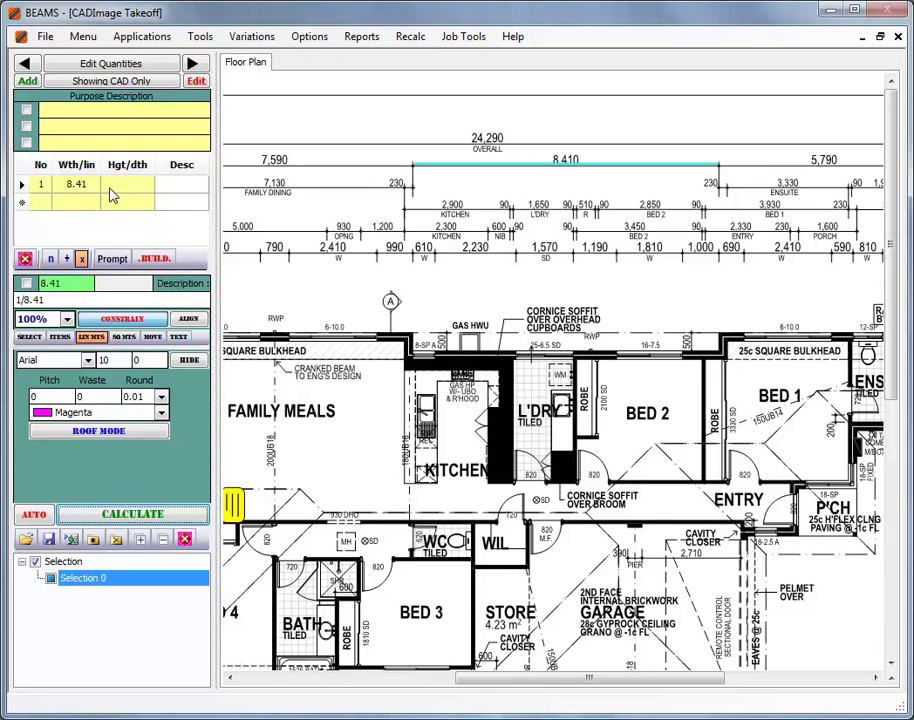
{"action": "left_click", "coordinate": [25, 259]}
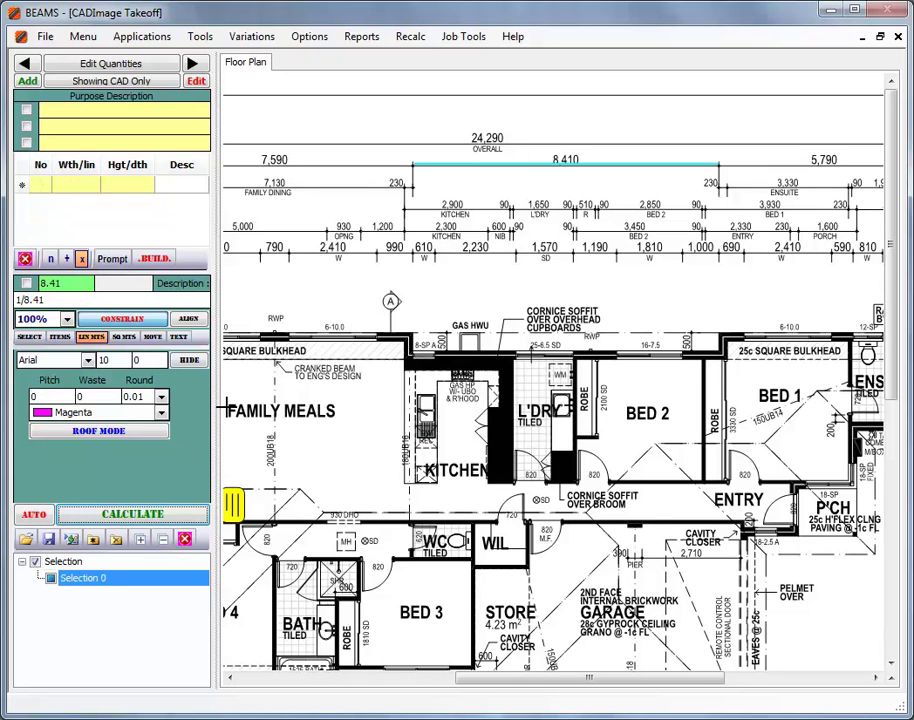
{"action": "left_click", "coordinate": [185, 540]}
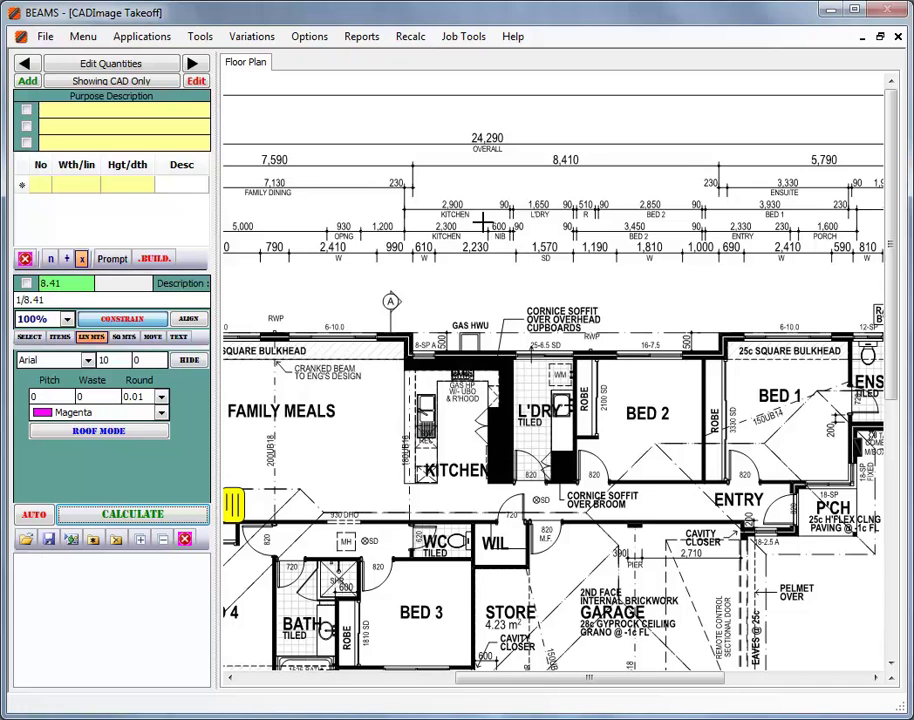
Step through the takeoff items as far as the Porch outside floor area and return to 1 - Internal Floor Area, Ground Floor
{"action": "left_click", "coordinate": [193, 63]}
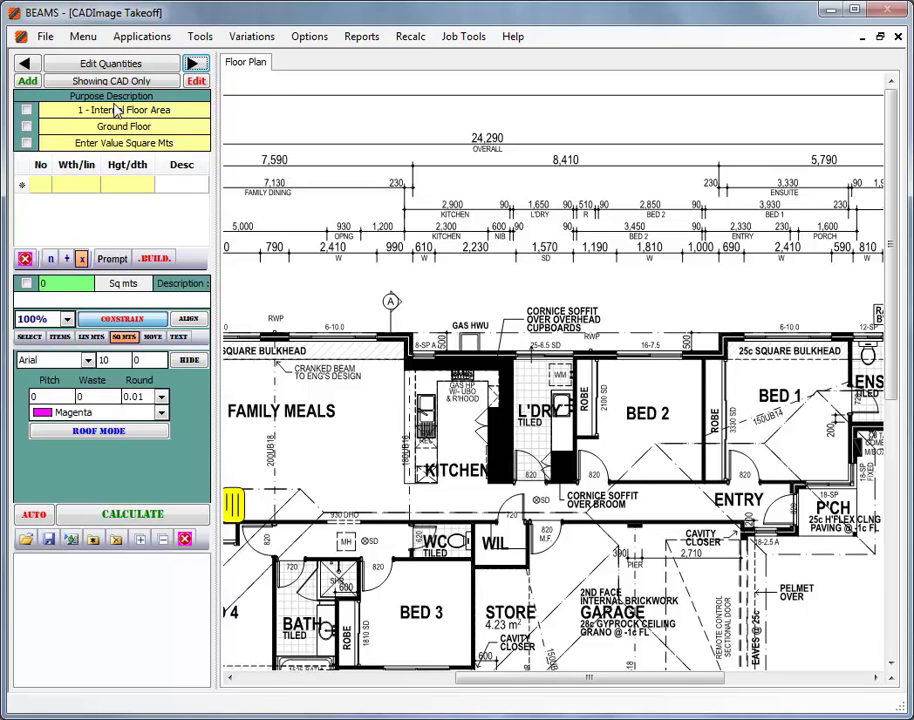
{"action": "left_click", "coordinate": [193, 63]}
{"action": "left_click", "coordinate": [193, 63]}
{"action": "left_click", "coordinate": [193, 63]}
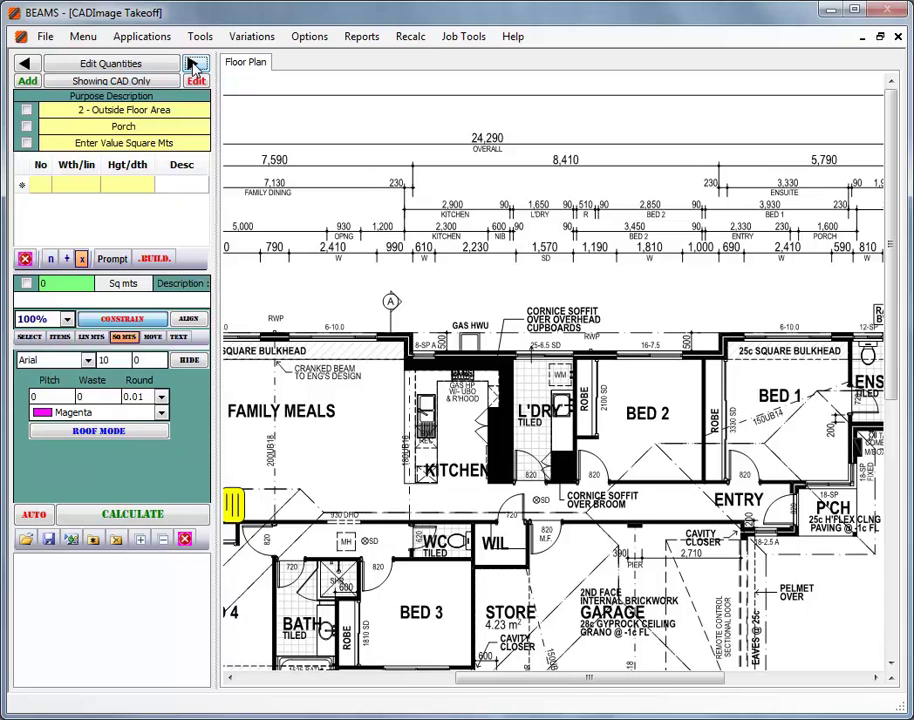
{"action": "left_click", "coordinate": [26, 64]}
{"action": "left_click", "coordinate": [26, 64]}
{"action": "left_click", "coordinate": [26, 64]}
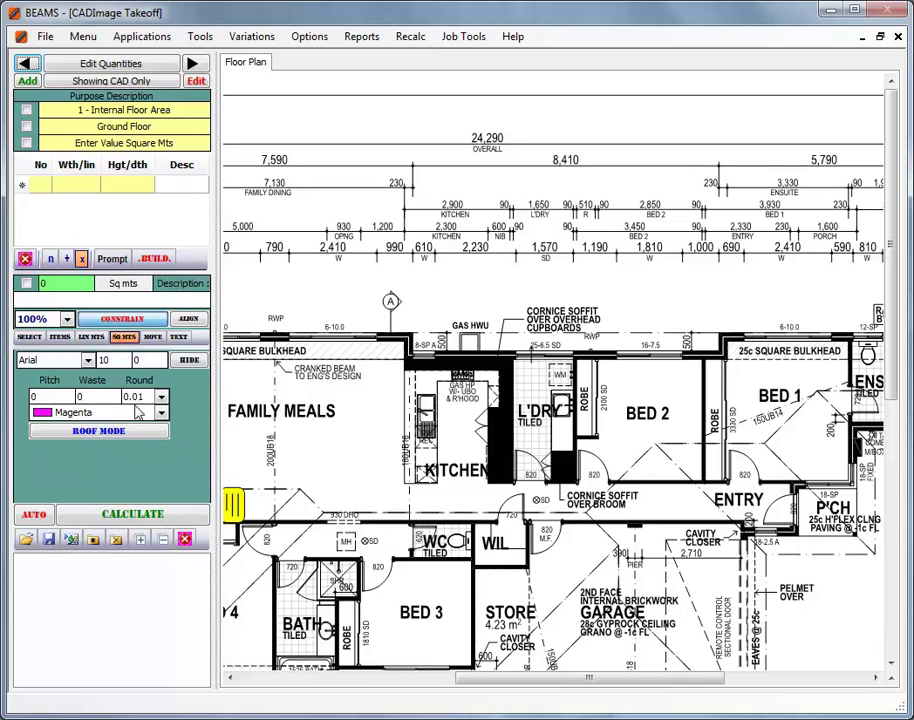
Start the Ground Floor internal area outline at Family Meals' outer corner and trace the upper external walls around to the ensuite
{"action": "left_click", "coordinate": [66, 318]}
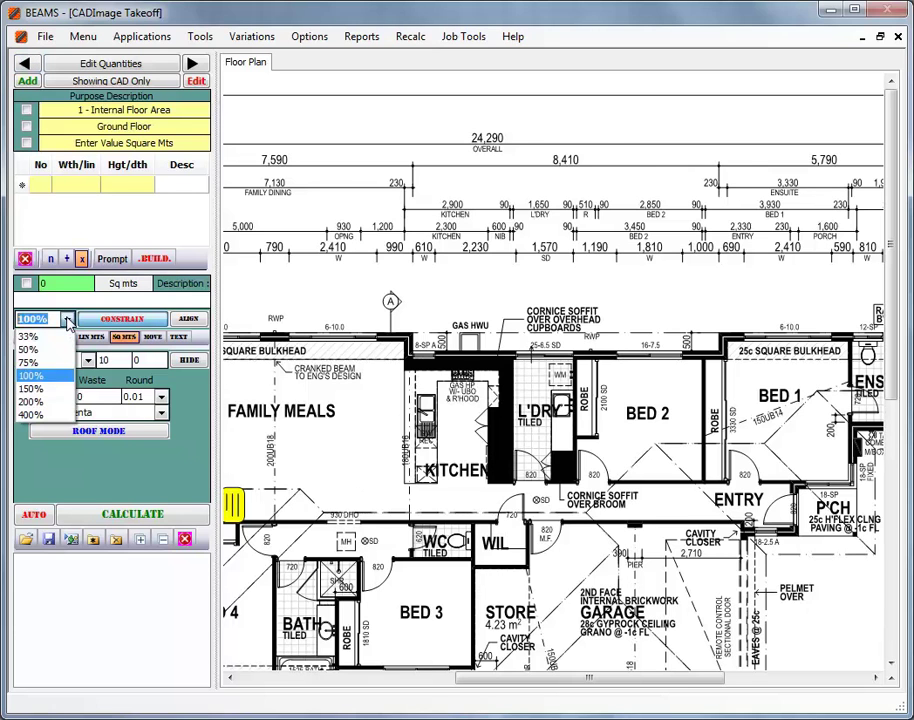
{"action": "left_click", "coordinate": [31, 362]}
{"action": "left_click_drag", "start_coordinate": [563, 685], "coordinate": [434, 689]}
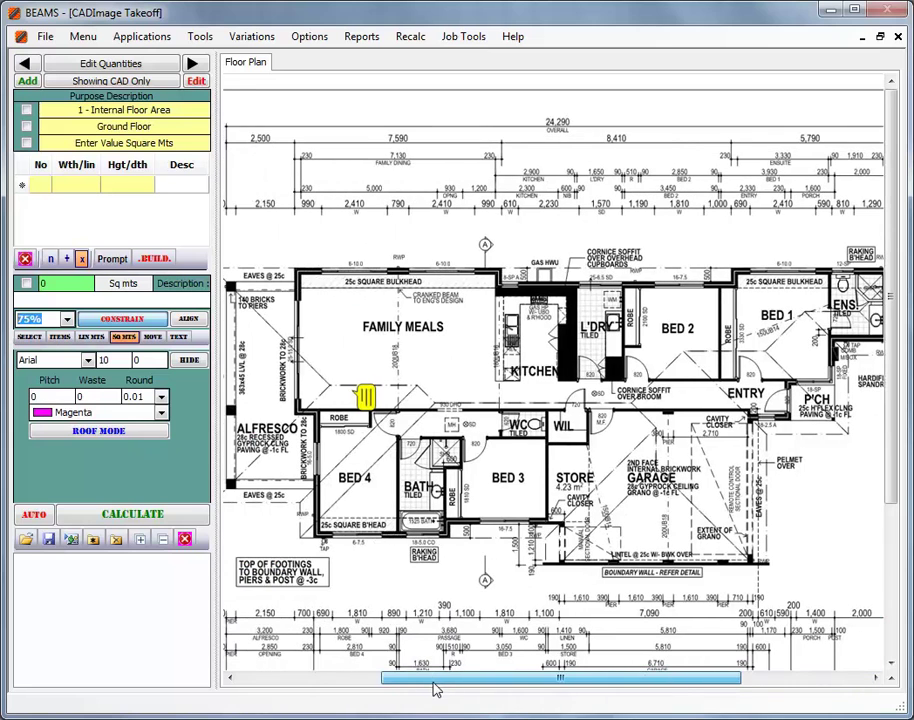
{"action": "left_click", "coordinate": [298, 271]}
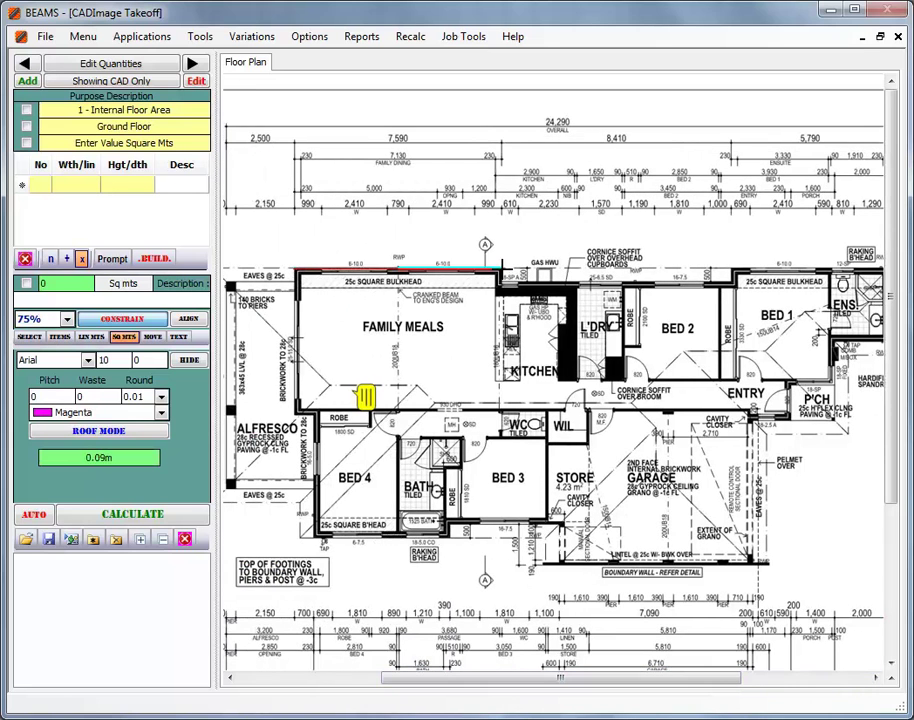
{"action": "left_click", "coordinate": [501, 271]}
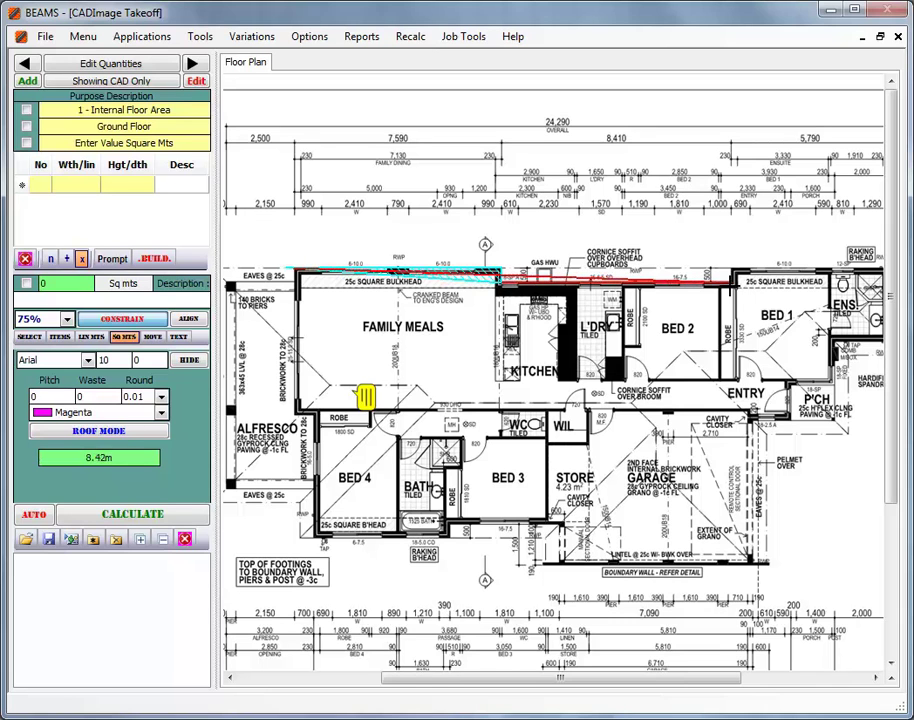
{"action": "left_click", "coordinate": [731, 284]}
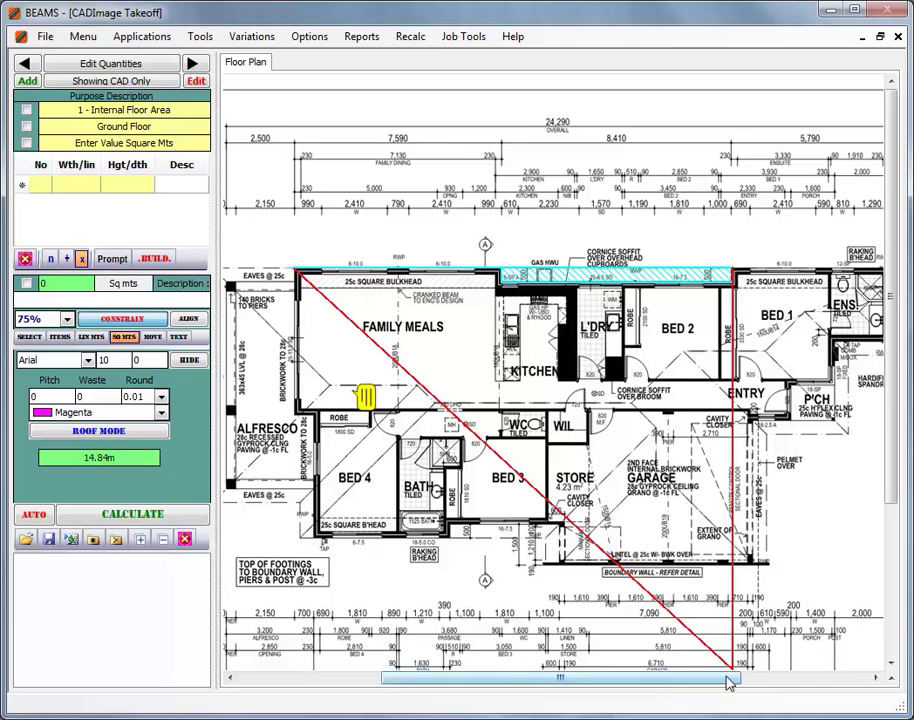
{"action": "left_click_drag", "start_coordinate": [730, 681], "coordinate": [771, 679]}
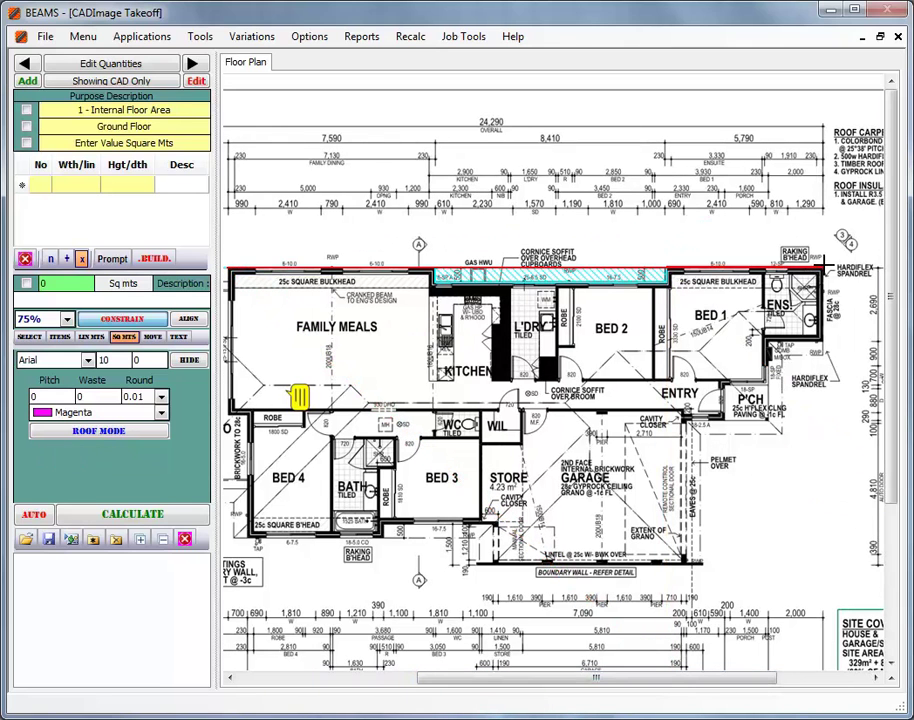
{"action": "left_click", "coordinate": [822, 270]}
{"action": "left_click", "coordinate": [826, 342]}
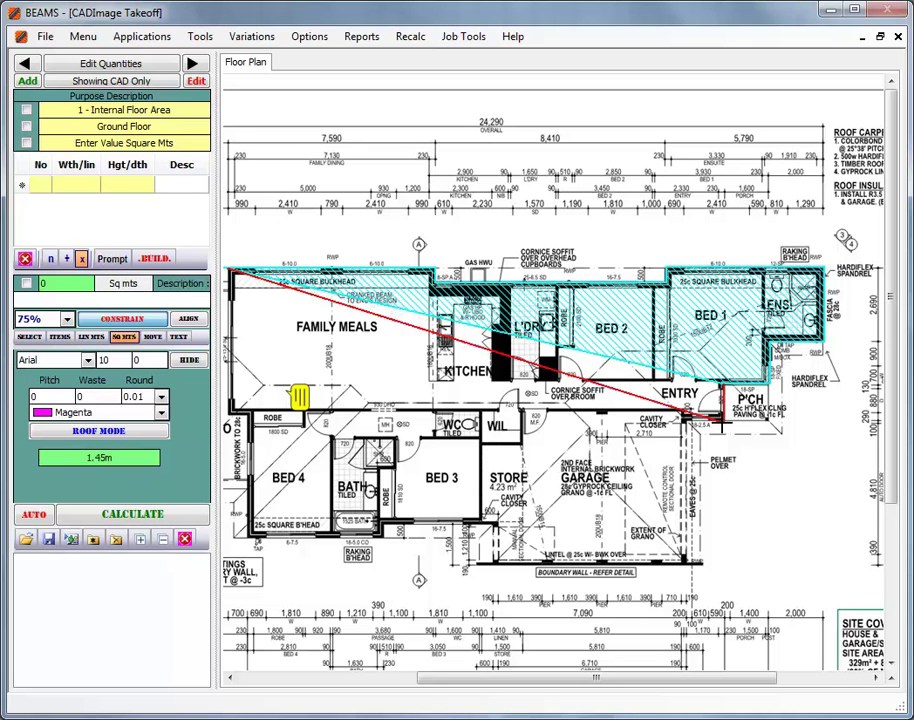
Continue the outline past Entry, WIL, Bed 3, Bath and Bed 4, closing an internal floor area of about 145 square metres
{"action": "left_click", "coordinate": [722, 383]}
{"action": "left_click", "coordinate": [720, 418]}
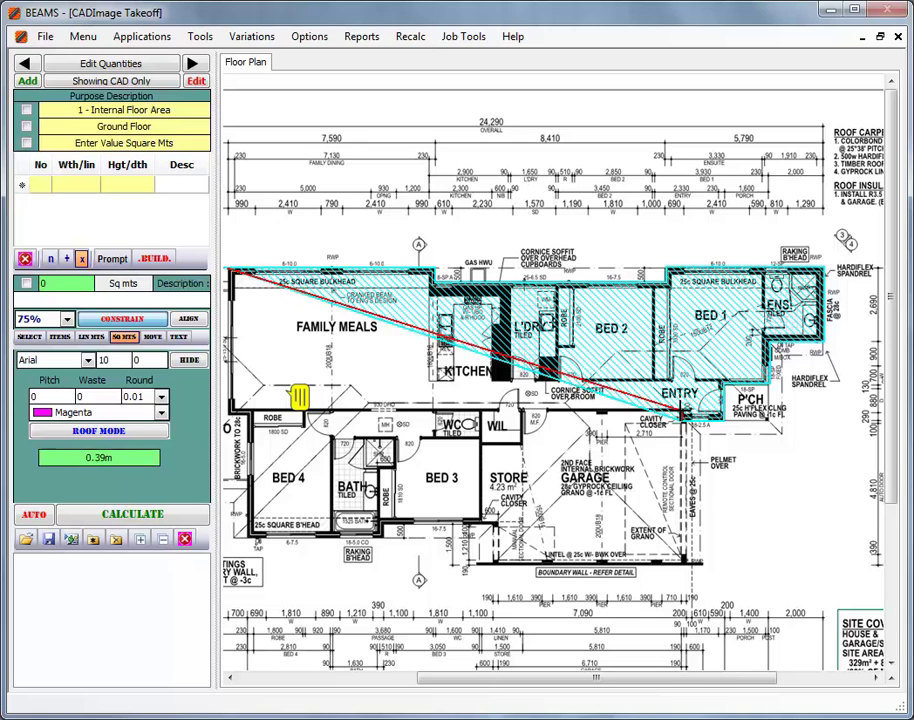
{"action": "left_click", "coordinate": [520, 413]}
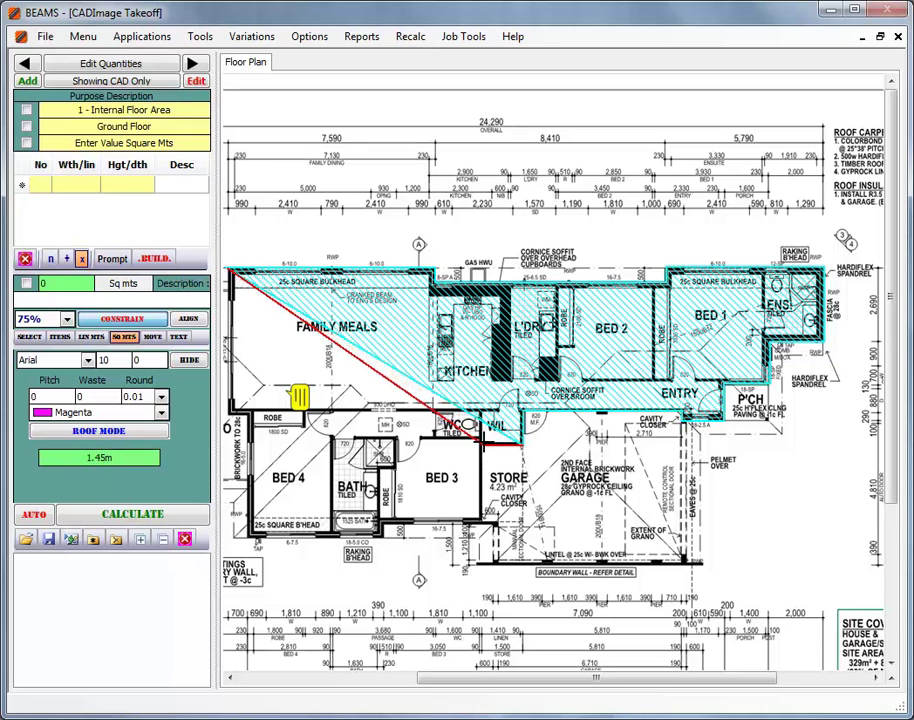
{"action": "left_click", "coordinate": [481, 443]}
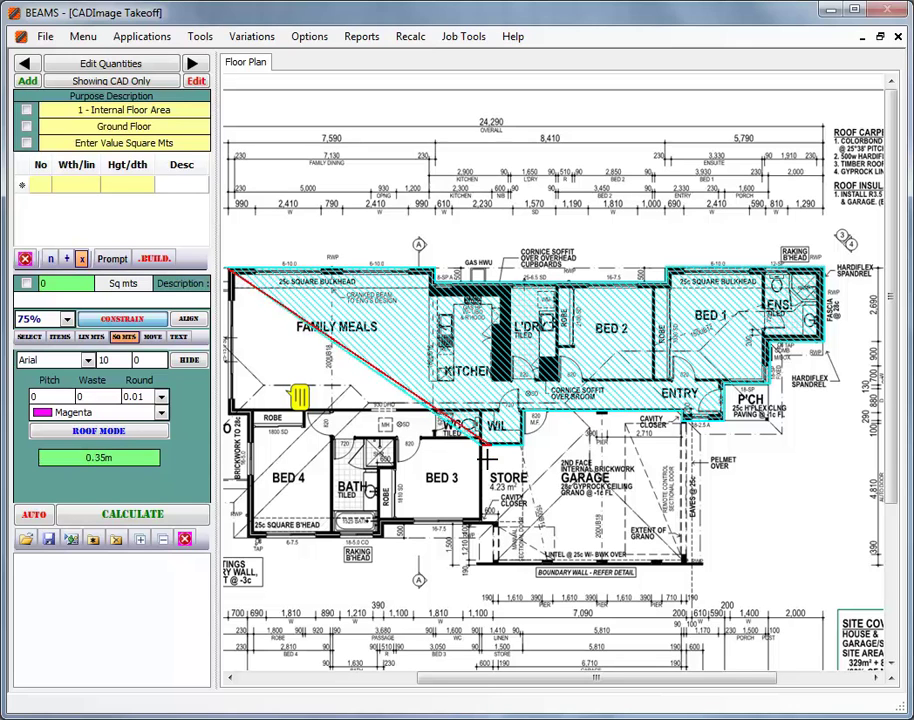
{"action": "left_click", "coordinate": [482, 521]}
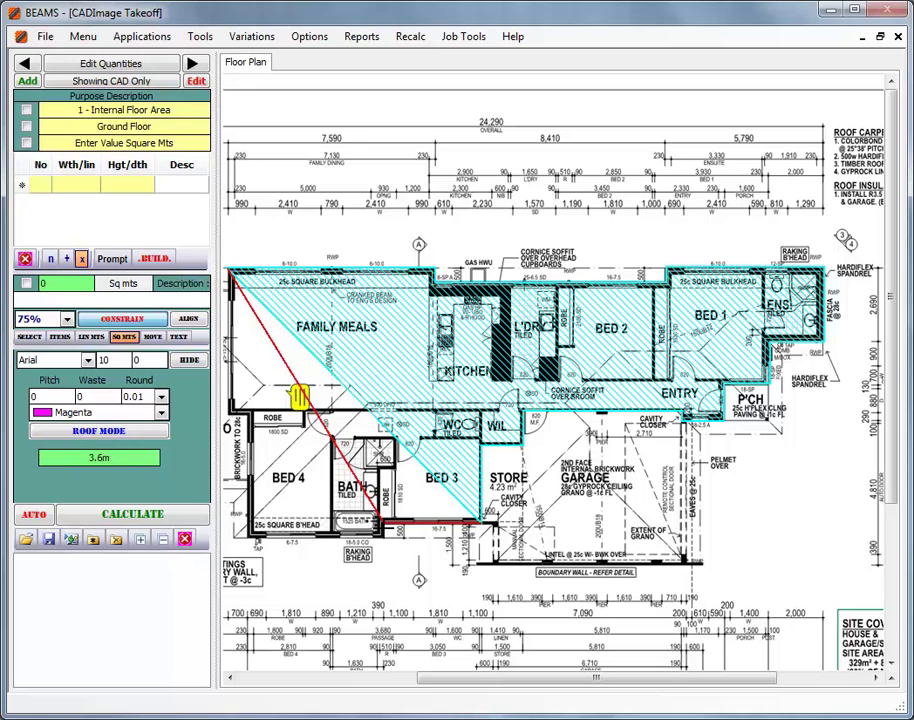
{"action": "left_click", "coordinate": [383, 522]}
{"action": "left_click", "coordinate": [383, 535]}
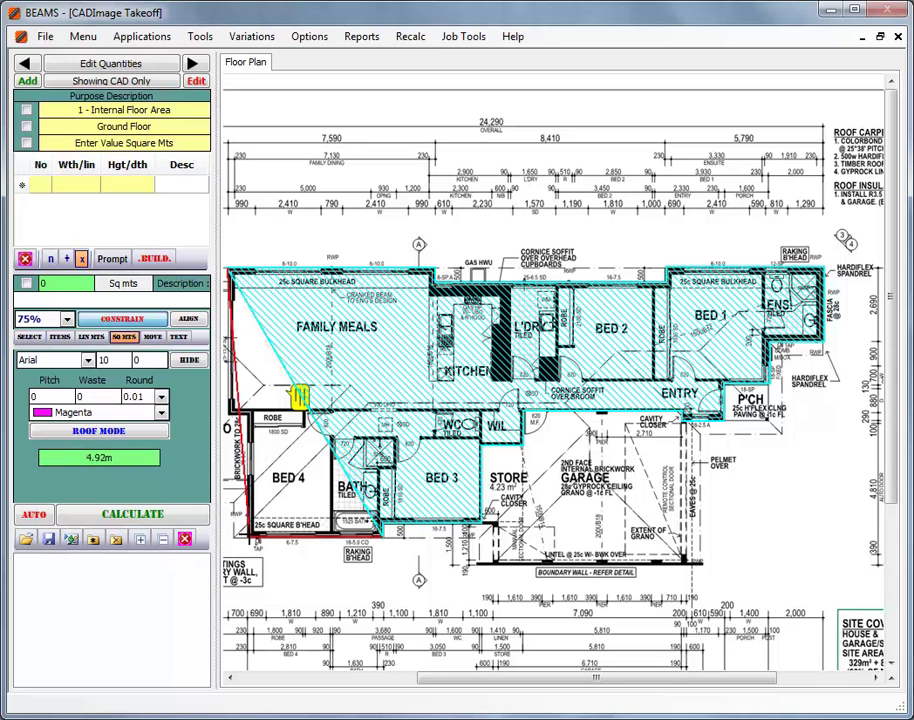
{"action": "left_click", "coordinate": [249, 535]}
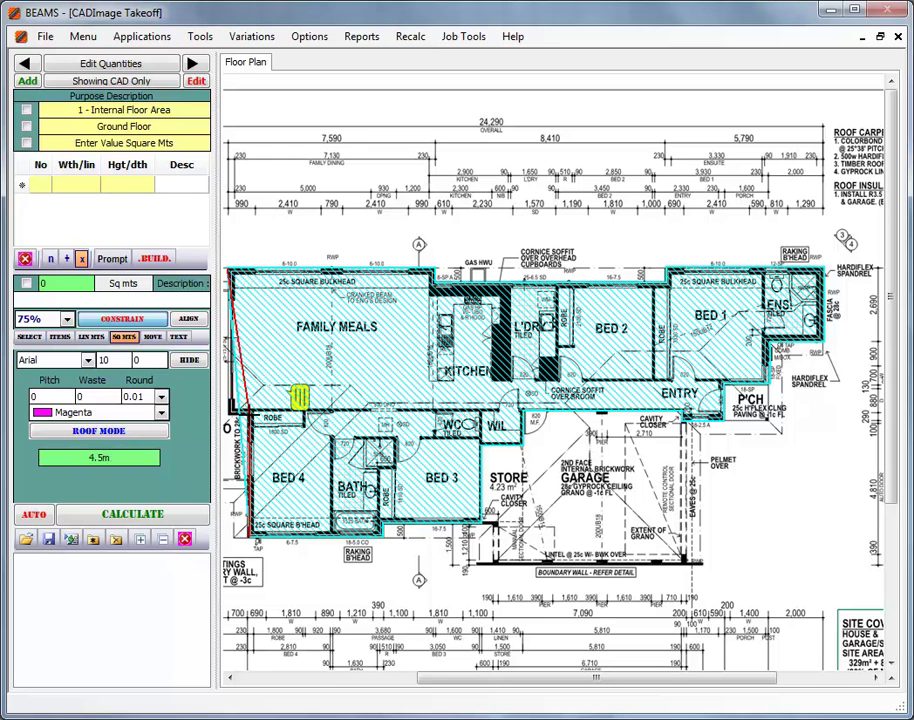
{"action": "left_click", "coordinate": [248, 411]}
{"action": "left_click", "coordinate": [230, 413]}
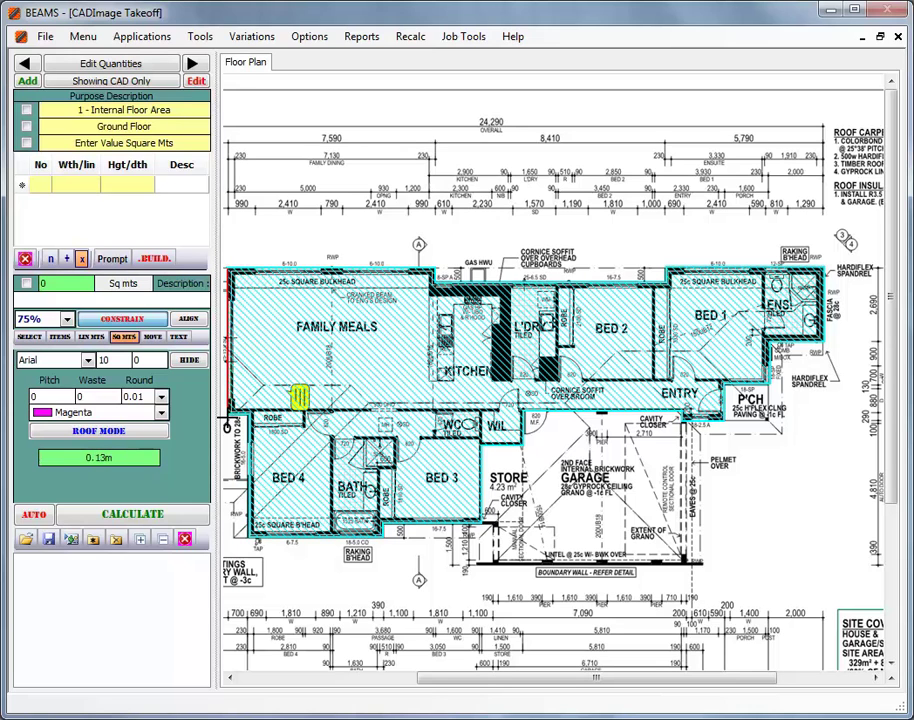
{"action": "right_click", "coordinate": [255, 376]}
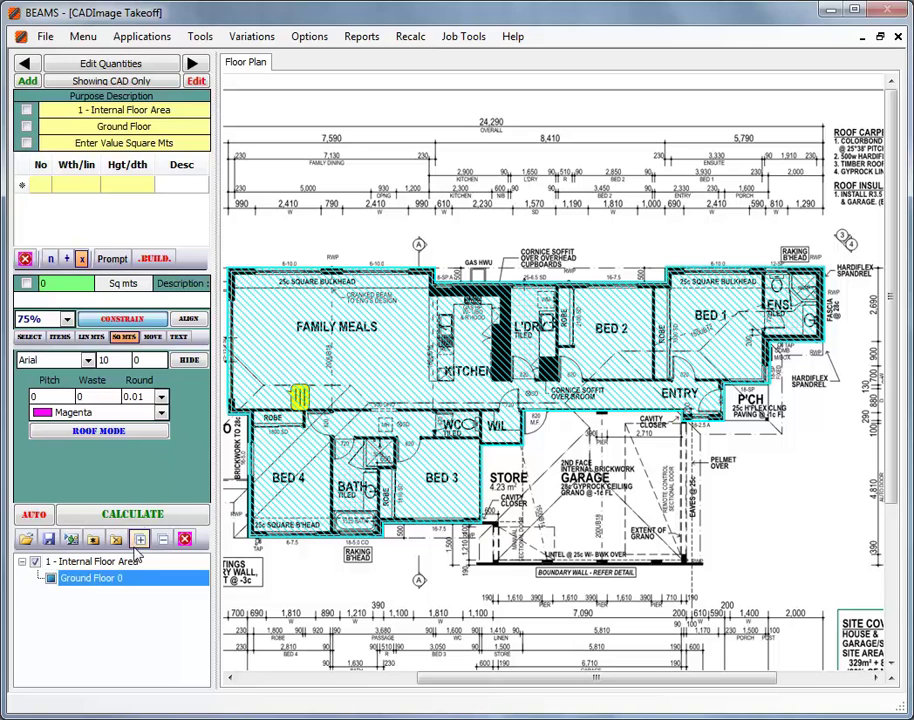
Calculate the traced Ground Floor area and build it with all its proposed related prescriptions
{"action": "left_click", "coordinate": [132, 514]}
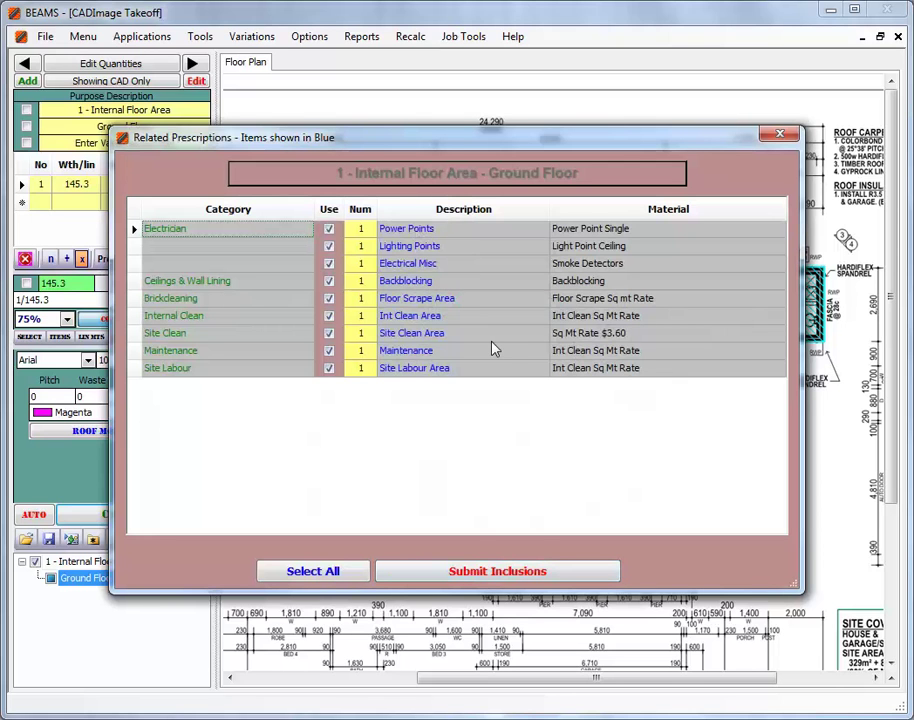
{"action": "left_click", "coordinate": [487, 576]}
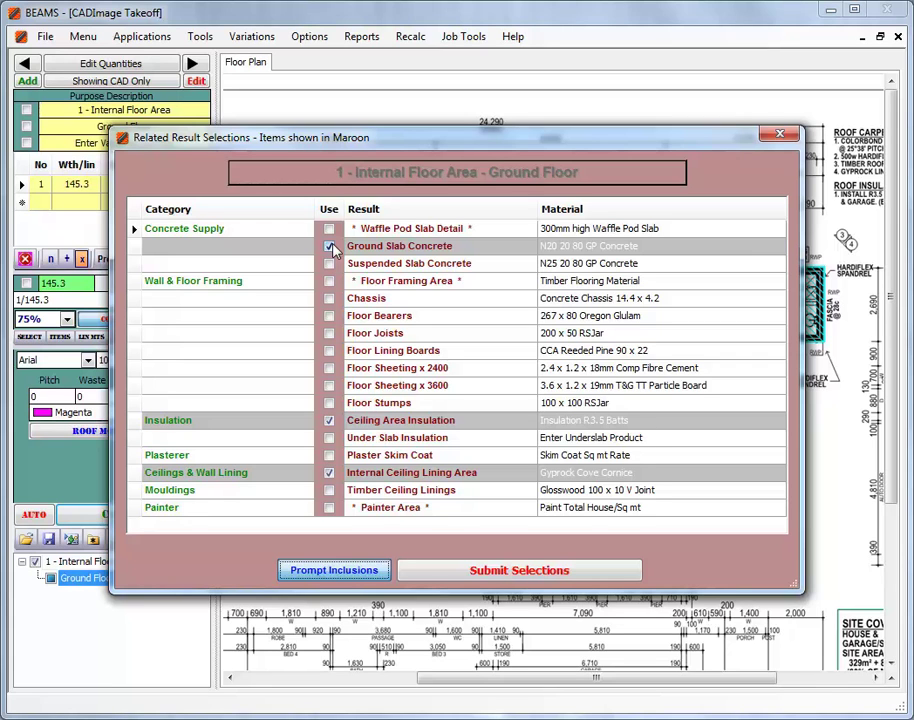
Choose Gyprock Cove Cornice for the Internal Ceiling Lining Area, check its material record, and submit the related result selections
{"action": "left_click", "coordinate": [778, 480]}
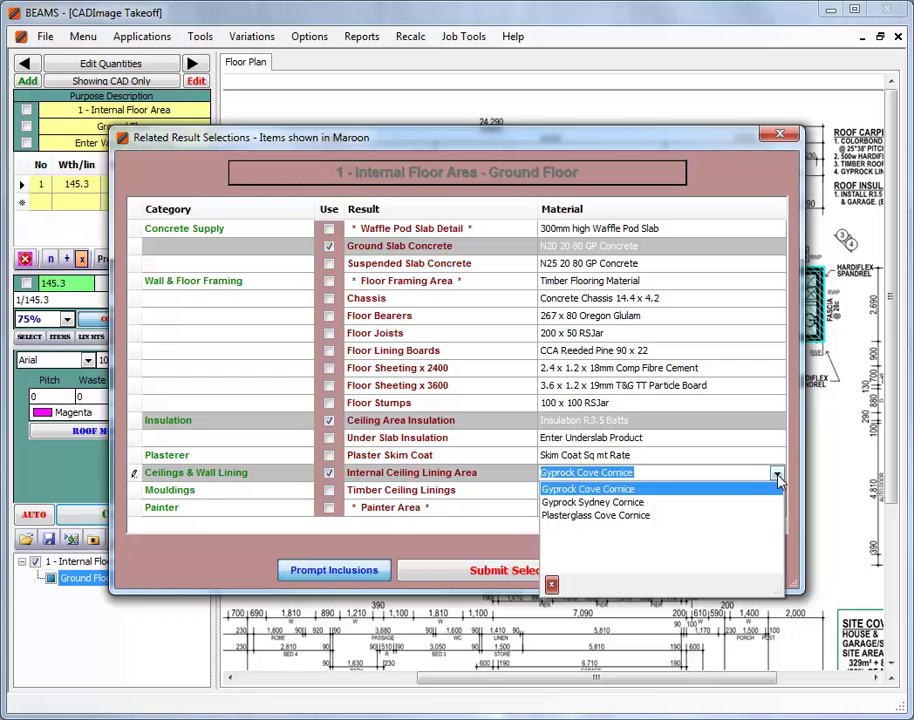
{"action": "left_click", "coordinate": [600, 491]}
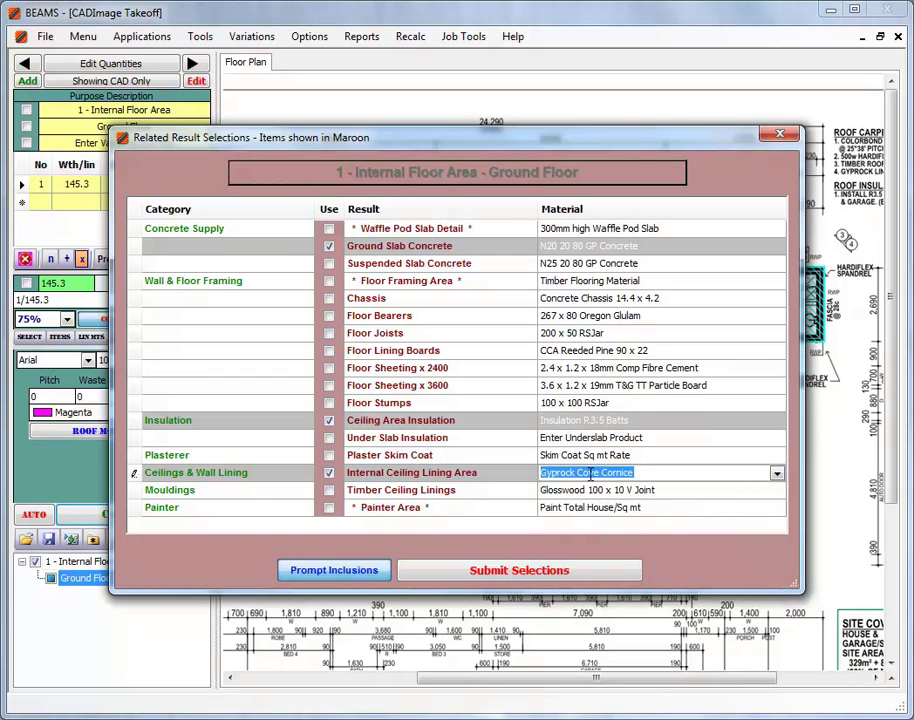
{"action": "double_click", "coordinate": [589, 472]}
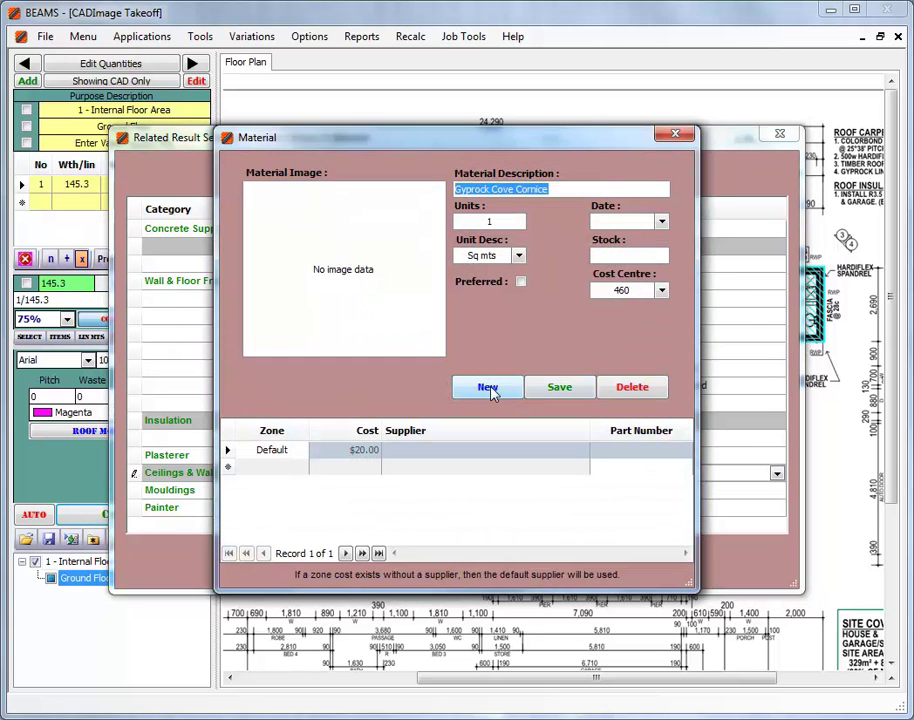
{"action": "left_click", "coordinate": [677, 135]}
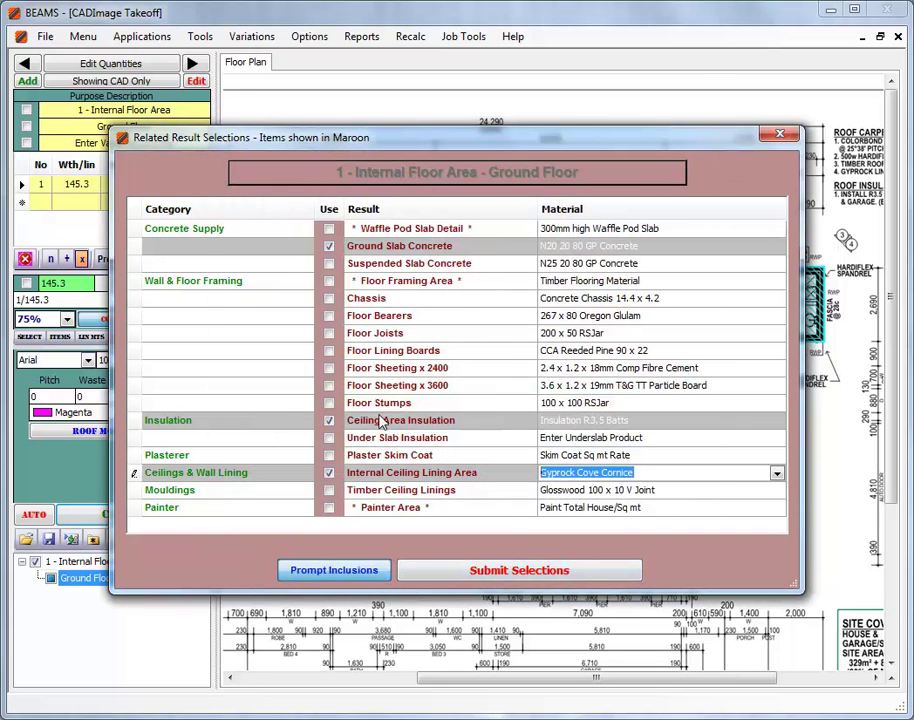
{"action": "left_click", "coordinate": [497, 572]}
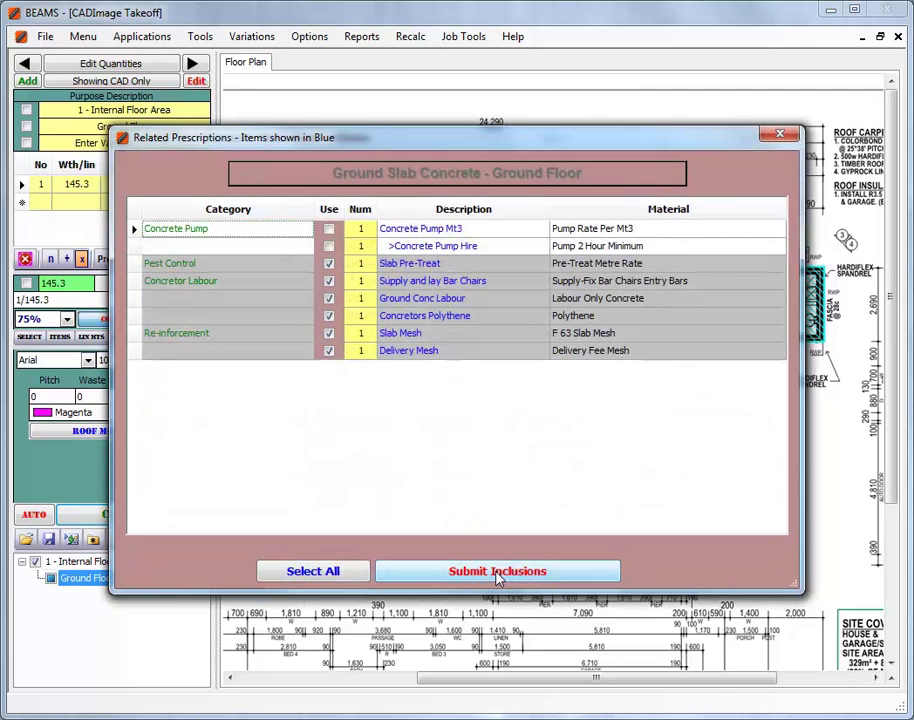
Add Concrete Pump Mt3 and Concrete Pump Hire to the ground slab inclusions, and submit them and the Painter Ceilings inclusion
{"action": "left_click", "coordinate": [329, 228]}
{"action": "left_click", "coordinate": [329, 246]}
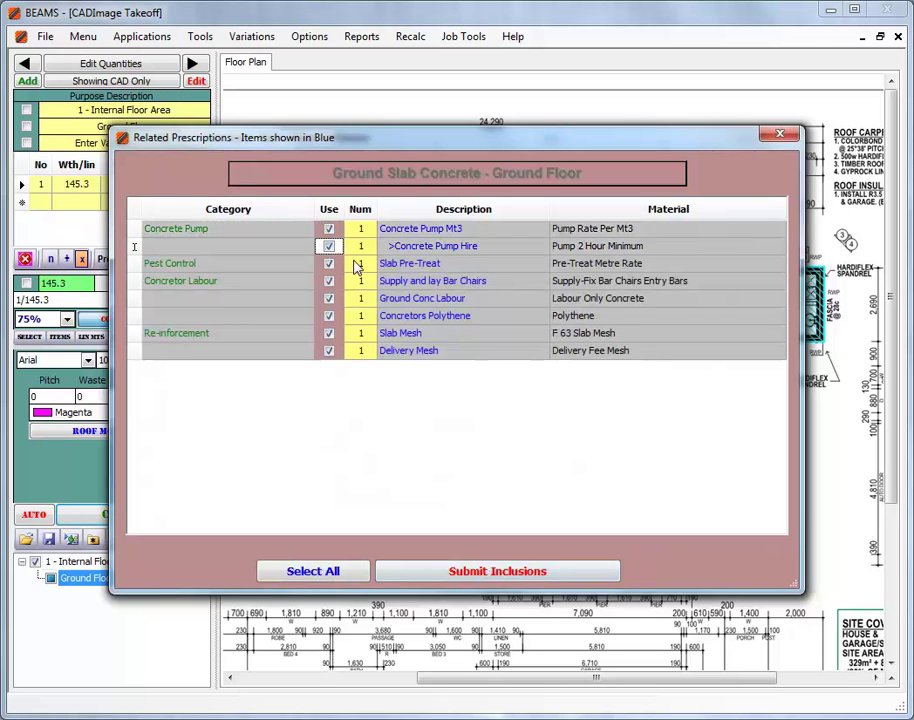
{"action": "left_click", "coordinate": [501, 571]}
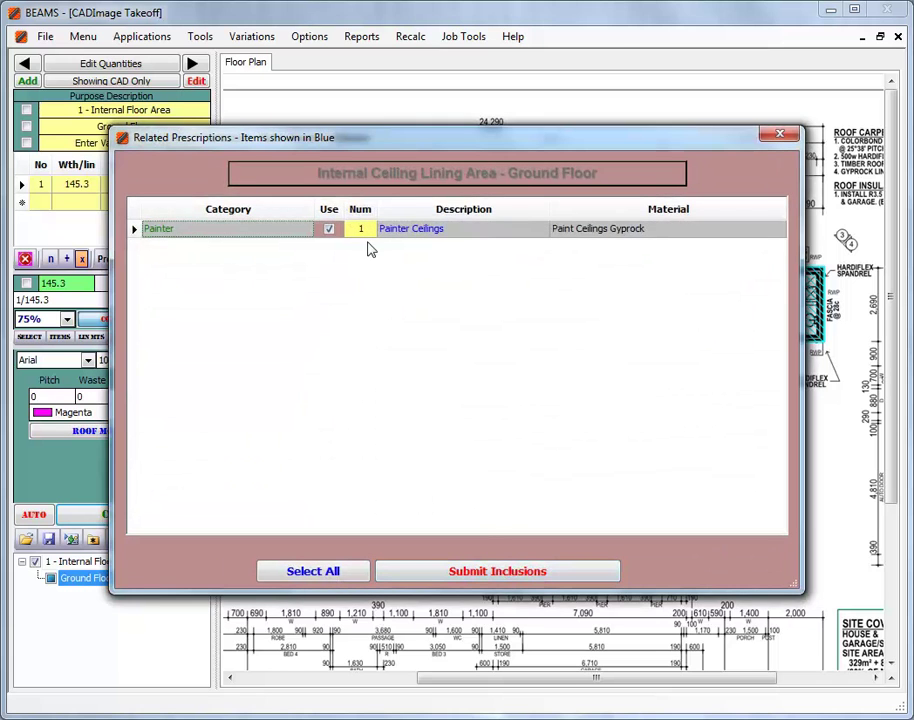
{"action": "left_click", "coordinate": [486, 569]}
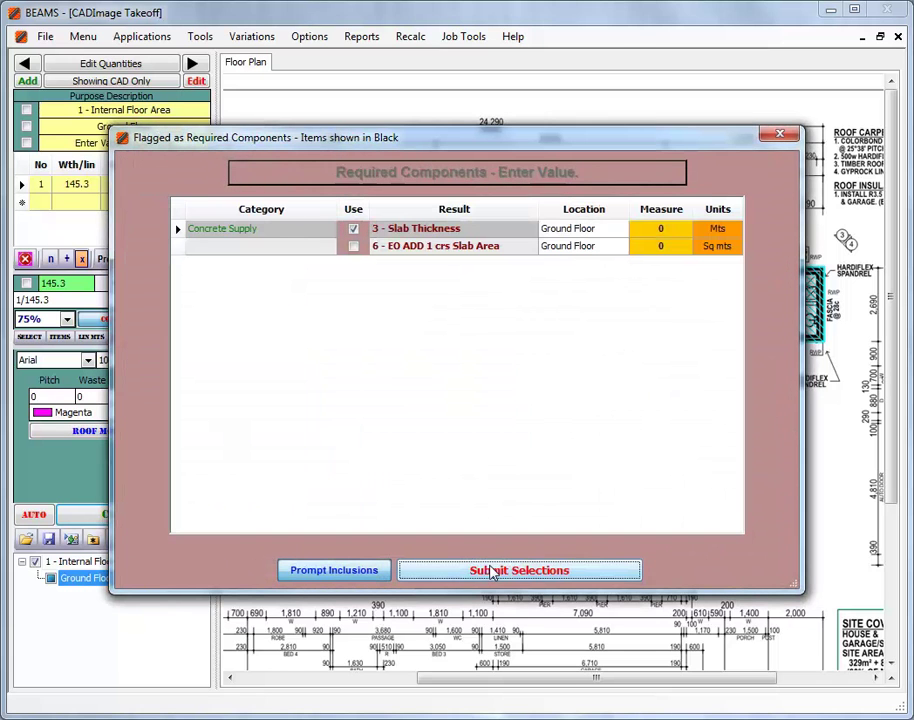
Set the required Ground Floor slab thickness to 0.1 metres and submit the required components
{"action": "left_click", "coordinate": [660, 229]}
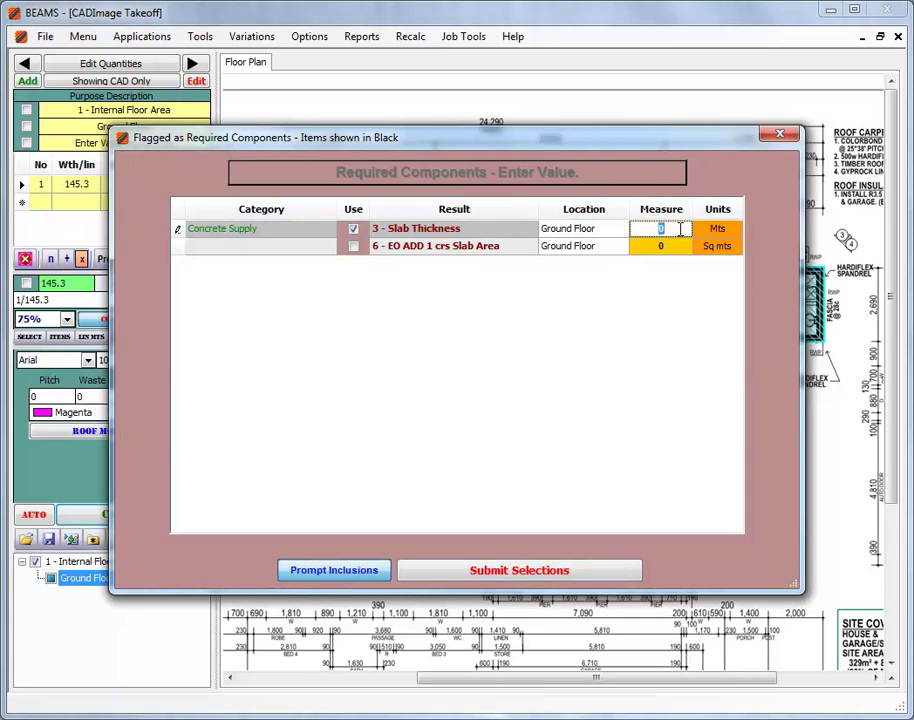
{"action": "type", "text": ".1"}
{"action": "left_click", "coordinate": [501, 570]}
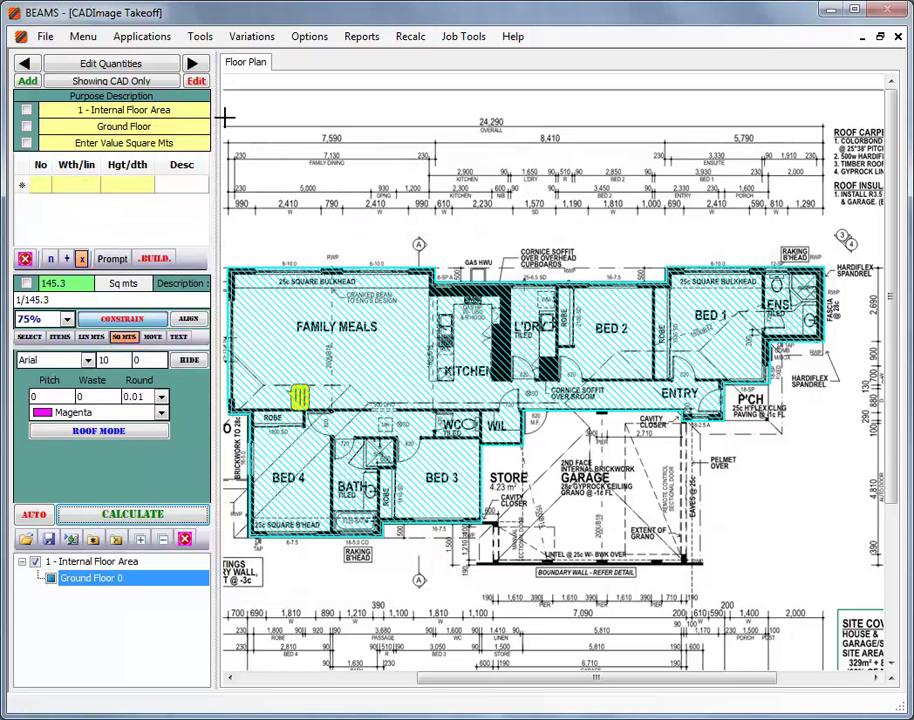
For 2 - Outside Floor Area, Alfresco, trace the alfresco outline beside Family Meals and Bed 4, about 21.5 square metres, and calculate it
{"action": "left_click", "coordinate": [193, 64]}
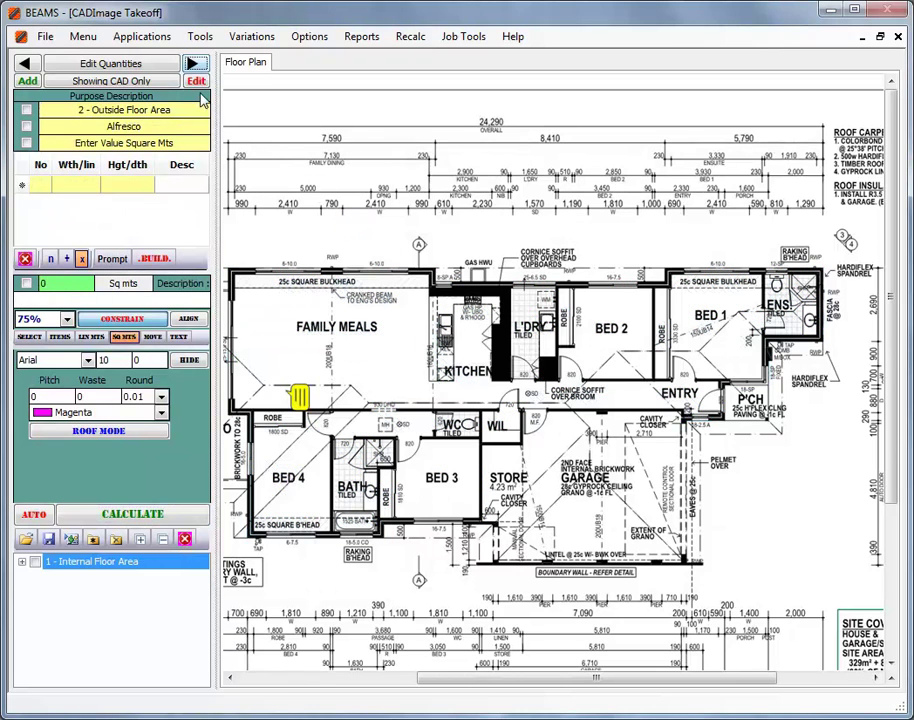
{"action": "left_click_drag", "start_coordinate": [485, 683], "coordinate": [377, 683]}
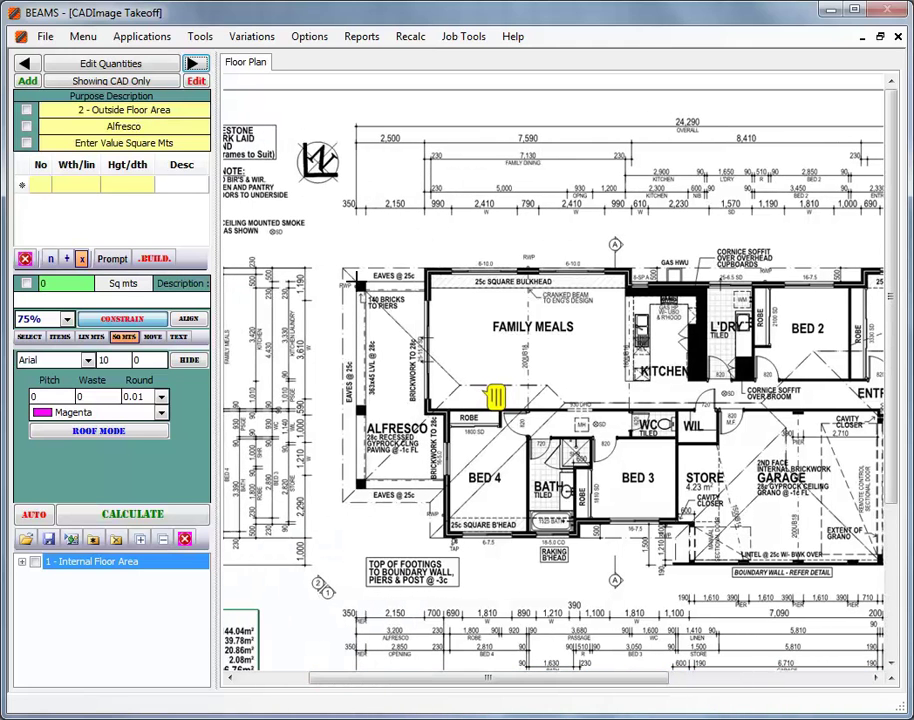
{"action": "left_click", "coordinate": [358, 284]}
{"action": "left_click", "coordinate": [425, 283]}
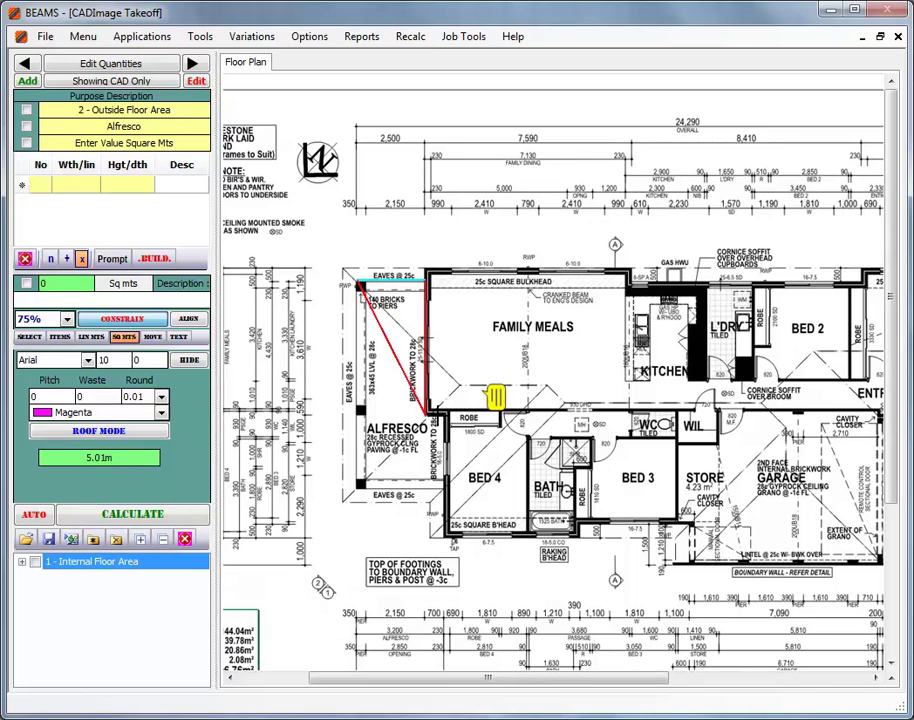
{"action": "left_click", "coordinate": [430, 410]}
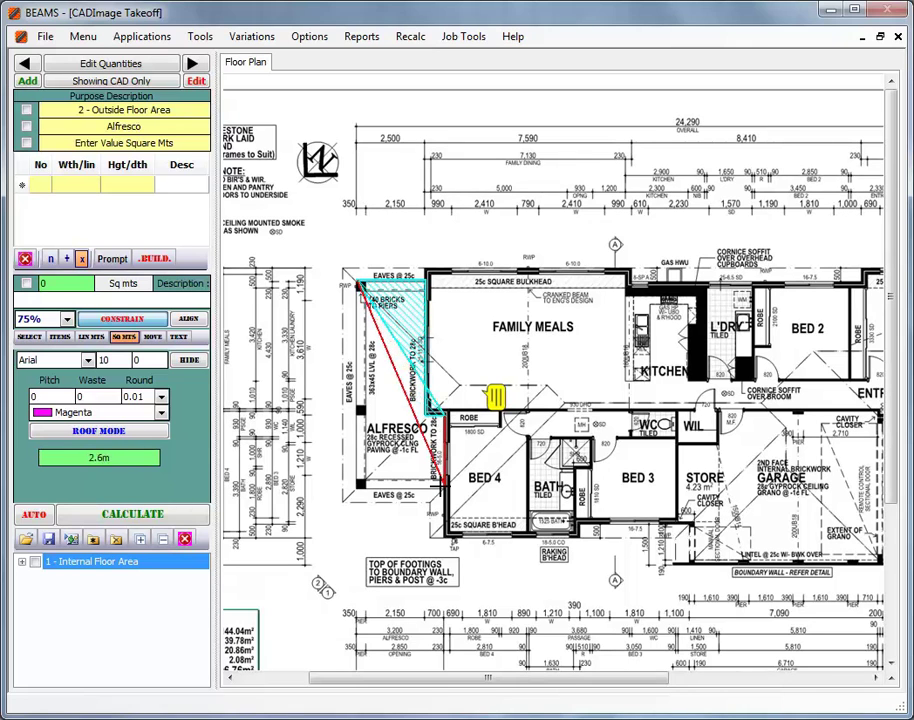
{"action": "left_click", "coordinate": [442, 482]}
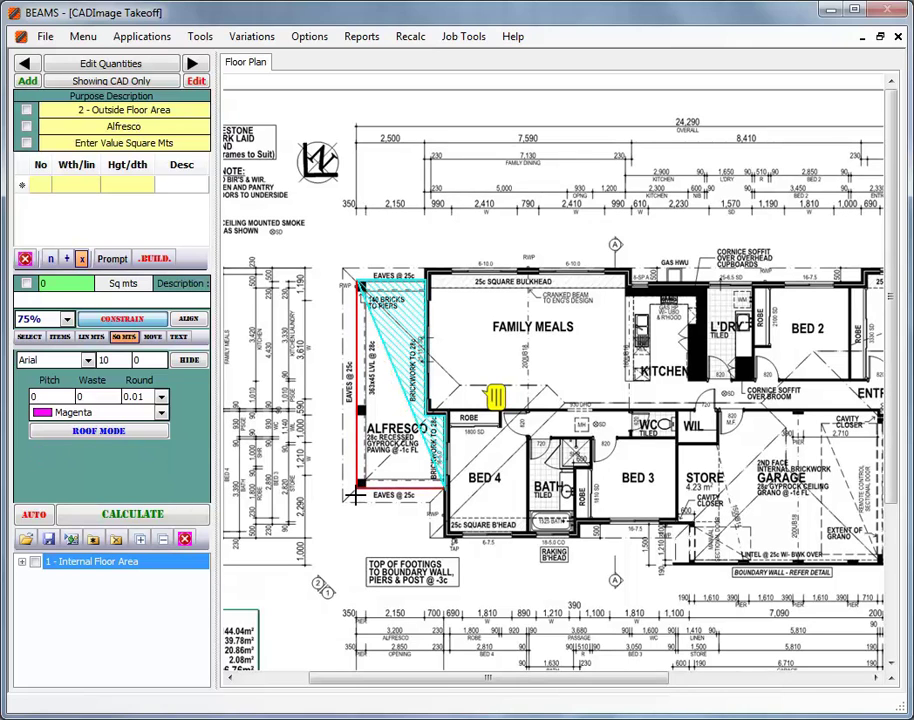
{"action": "left_click", "coordinate": [356, 494]}
{"action": "left_click", "coordinate": [117, 512]}
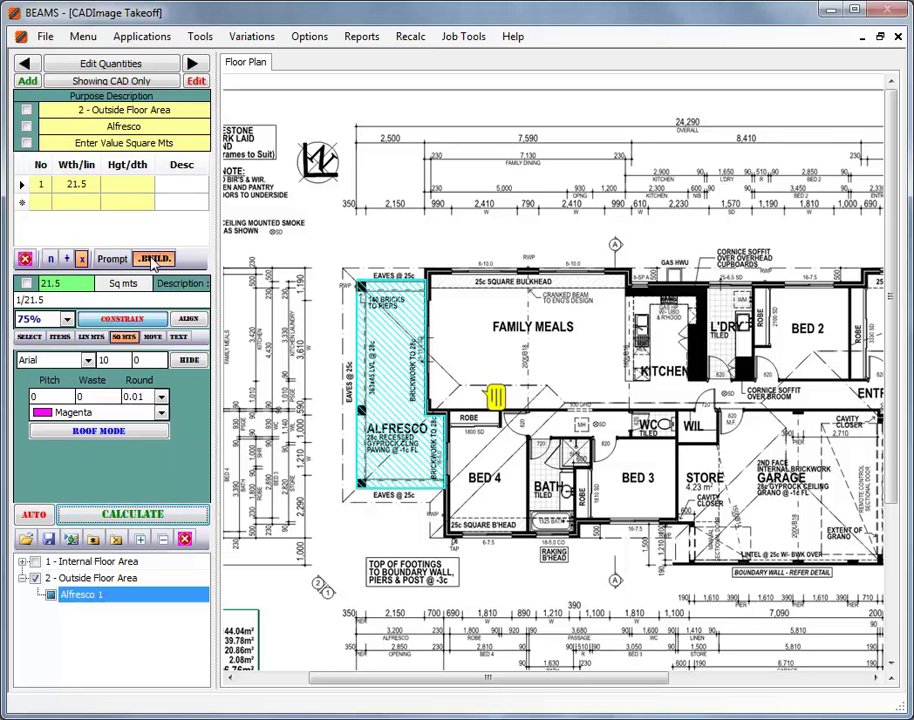
Build the Alfresco area with its default electrical inclusions, replace Timber Ceiling Linings with External Ceiling Lining Area, and submit the selections and Painter Ceilings inclusion
{"action": "left_click", "coordinate": [153, 260]}
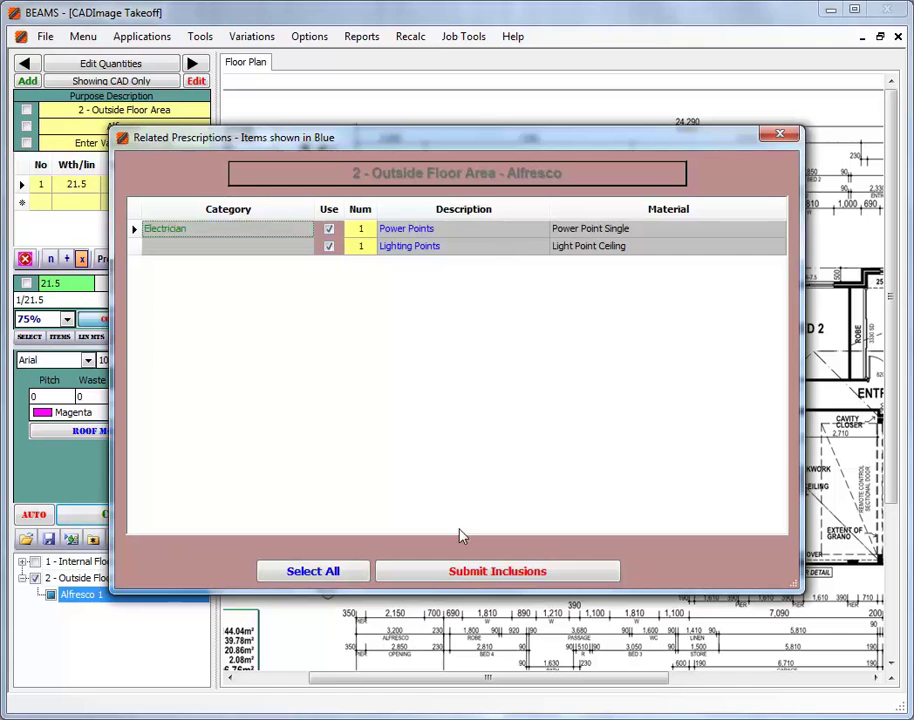
{"action": "left_click", "coordinate": [488, 572]}
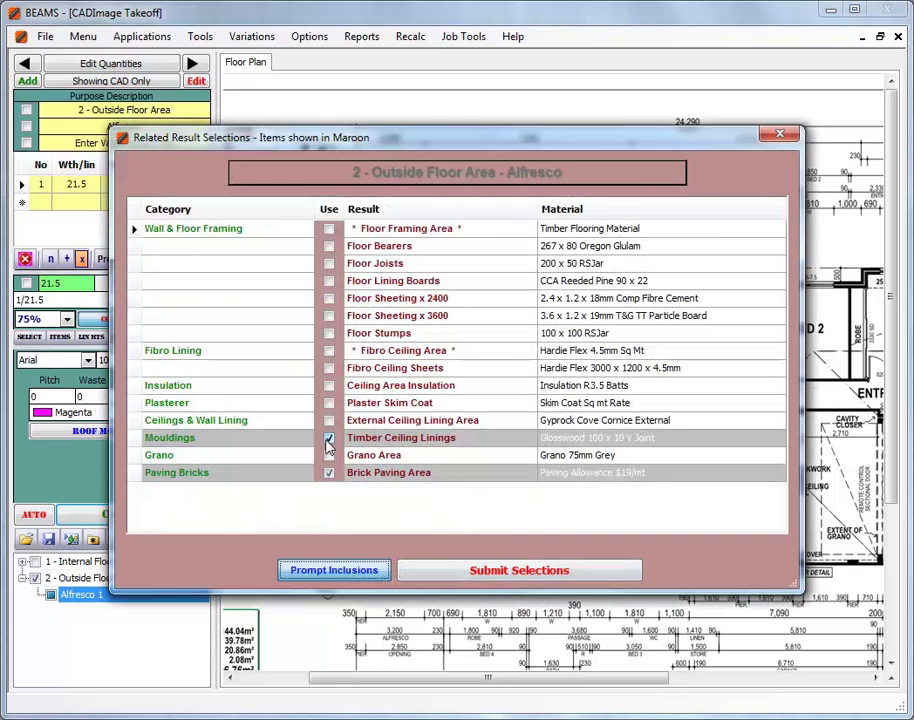
{"action": "left_click", "coordinate": [329, 441]}
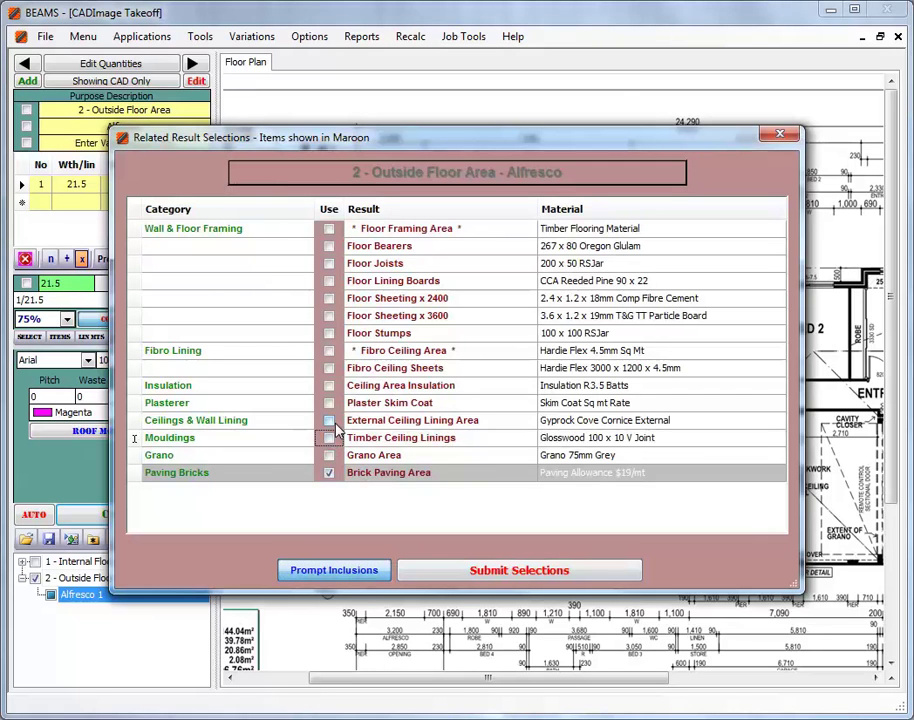
{"action": "left_click", "coordinate": [331, 421]}
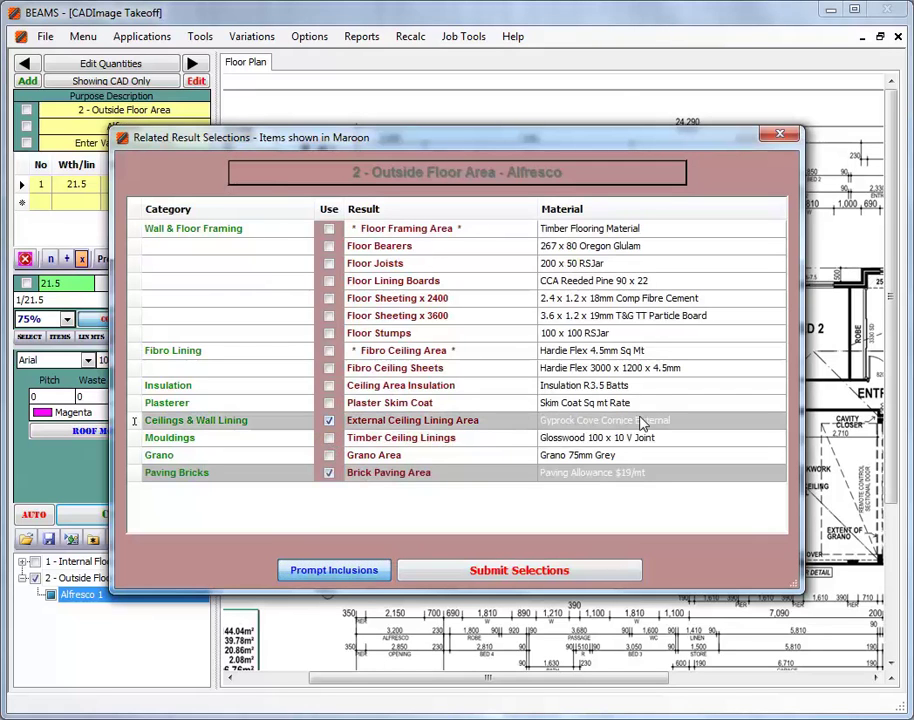
{"action": "left_click", "coordinate": [487, 572]}
{"action": "left_click", "coordinate": [491, 577]}
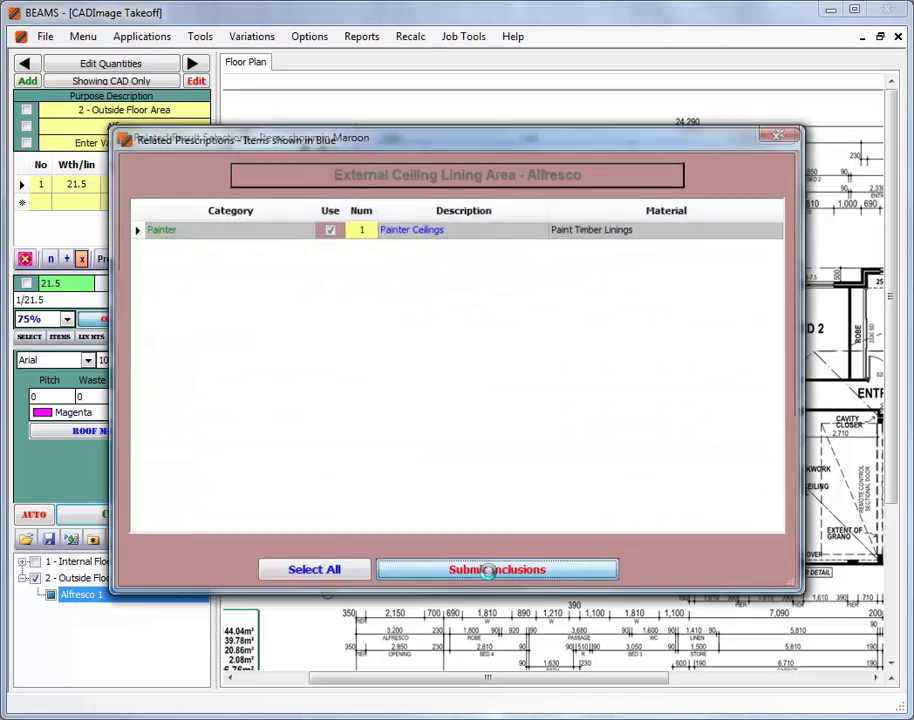
{"action": "left_click", "coordinate": [487, 572]}
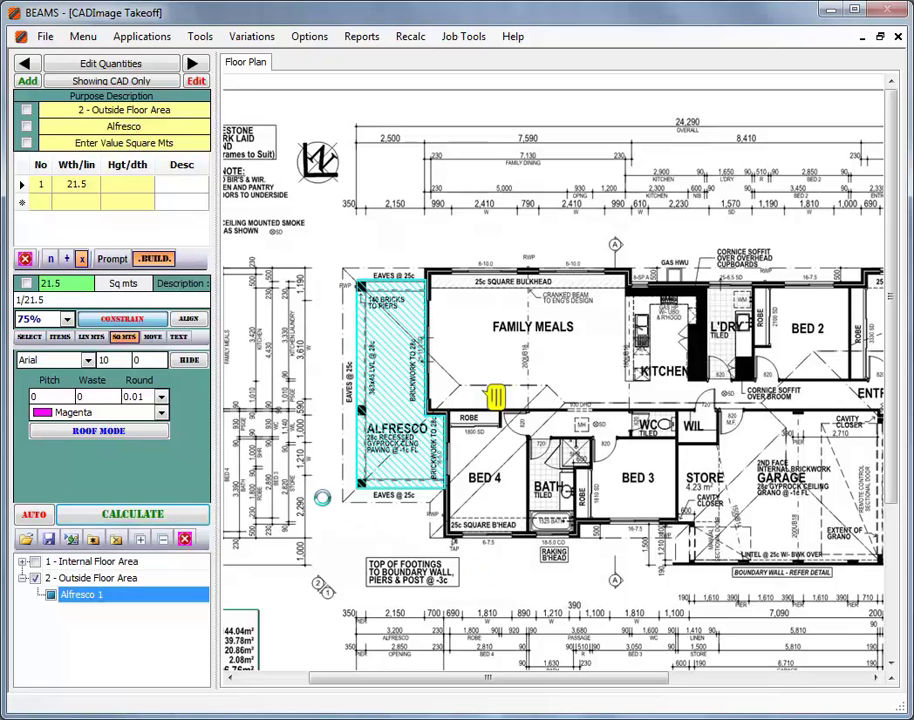
Turn on Auto and, for 2 - Outside Floor Area, Garage-Carport, trace the outline around the Garage and Store, about 42.66 square metres
{"action": "left_click", "coordinate": [192, 63]}
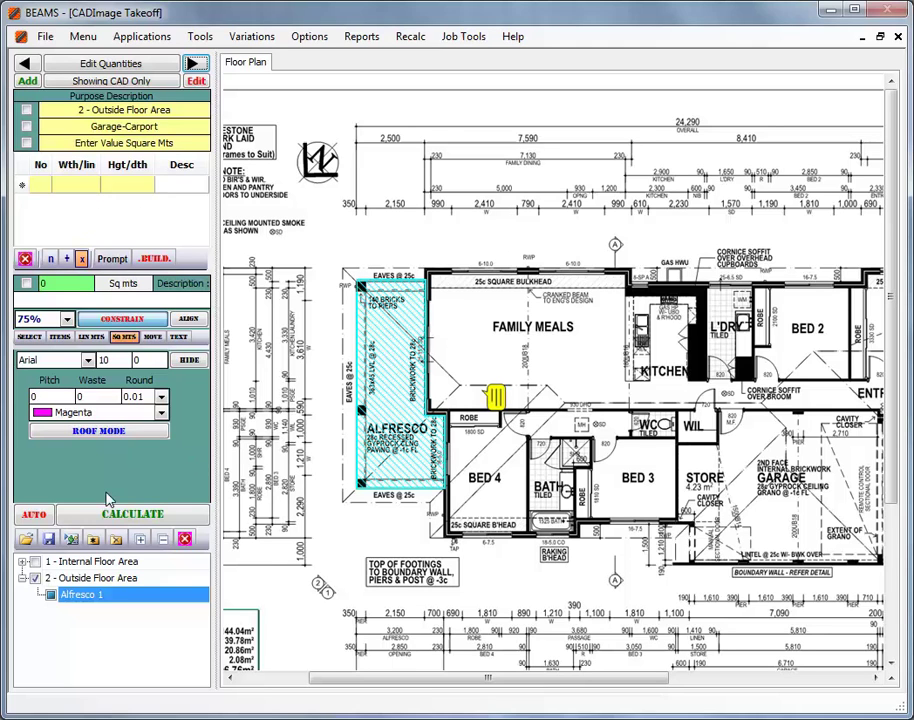
{"action": "left_click", "coordinate": [34, 515]}
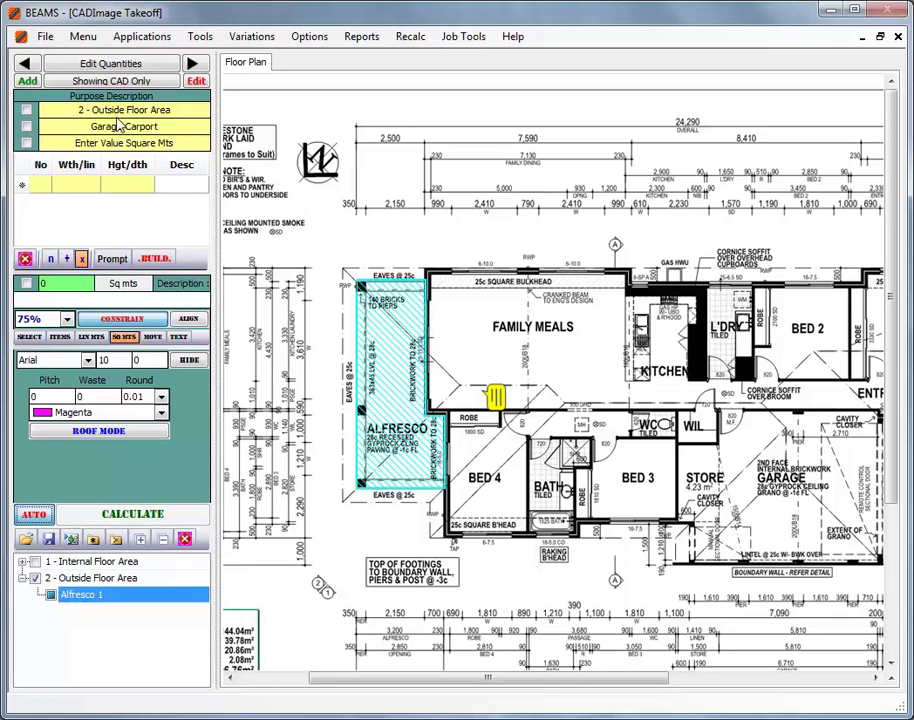
{"action": "left_click_drag", "start_coordinate": [414, 679], "coordinate": [605, 692]}
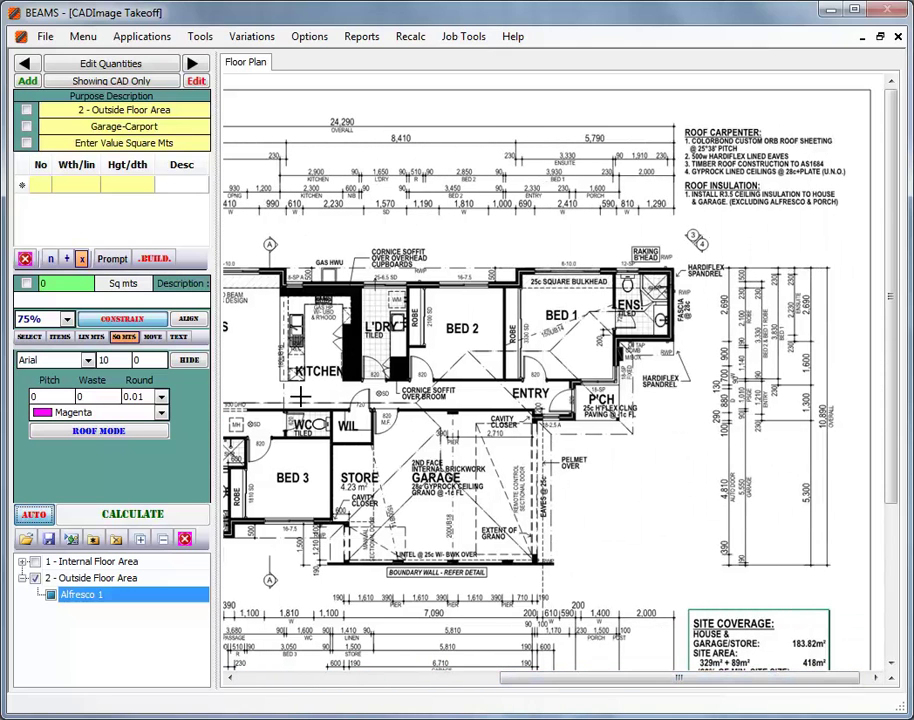
{"action": "left_click", "coordinate": [335, 432]}
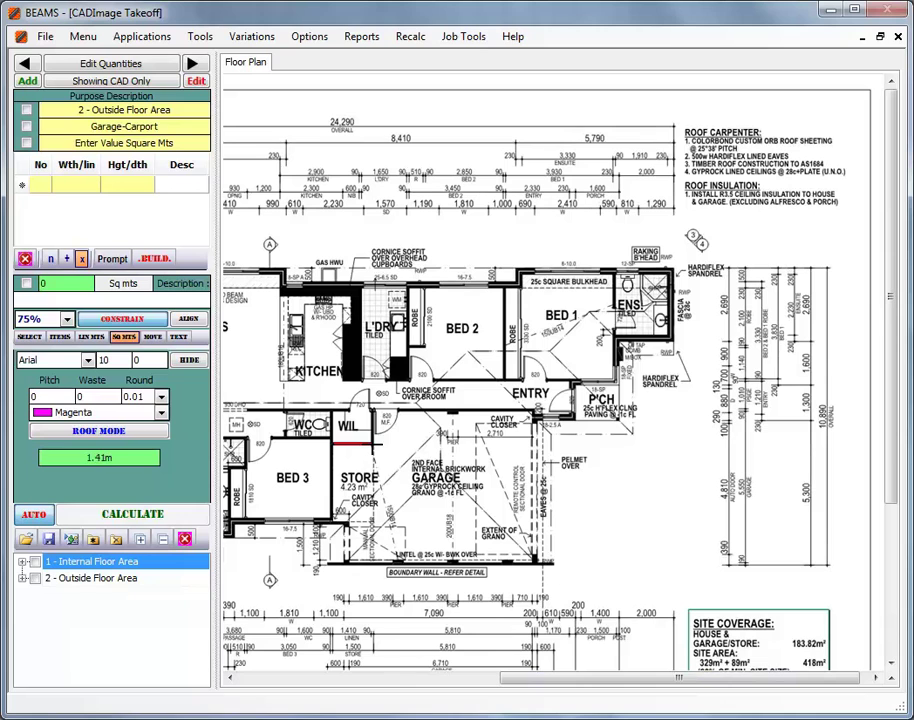
{"action": "left_click", "coordinate": [538, 415]}
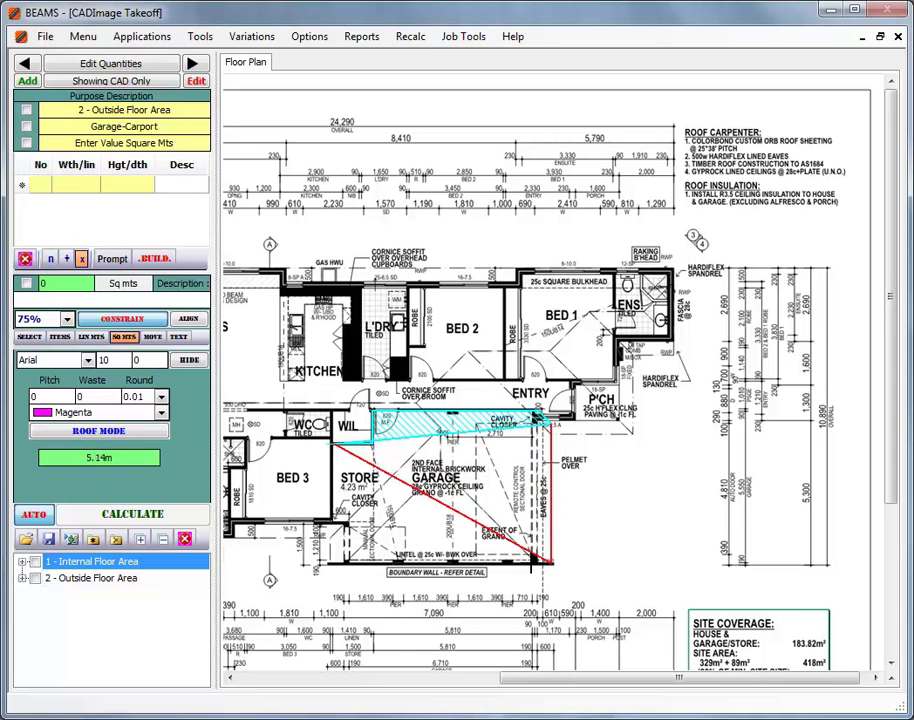
{"action": "left_click", "coordinate": [543, 561]}
{"action": "left_click", "coordinate": [343, 563]}
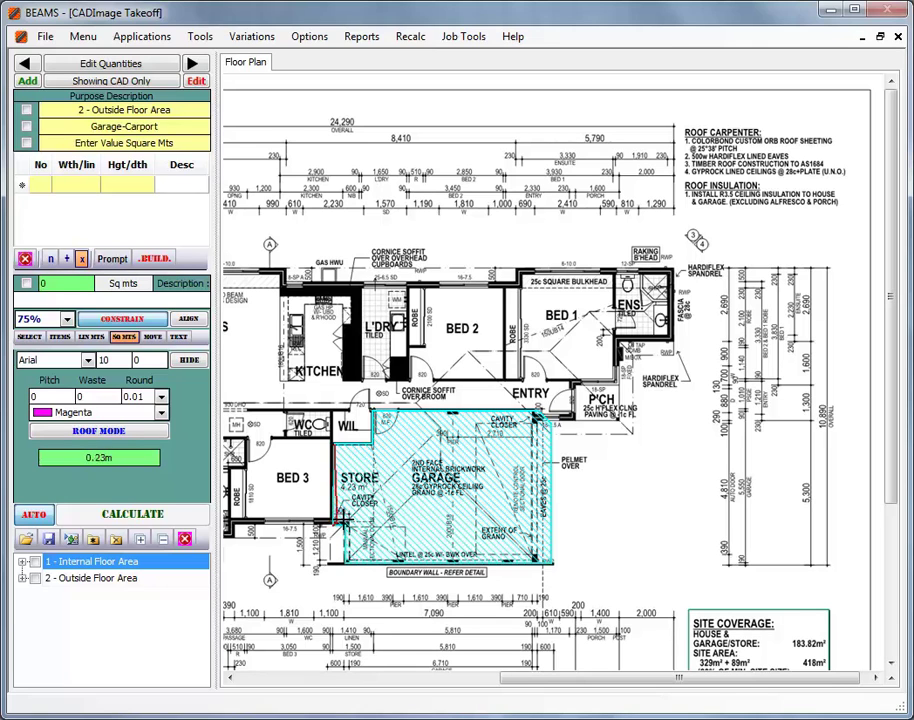
{"action": "right_click", "coordinate": [373, 515]}
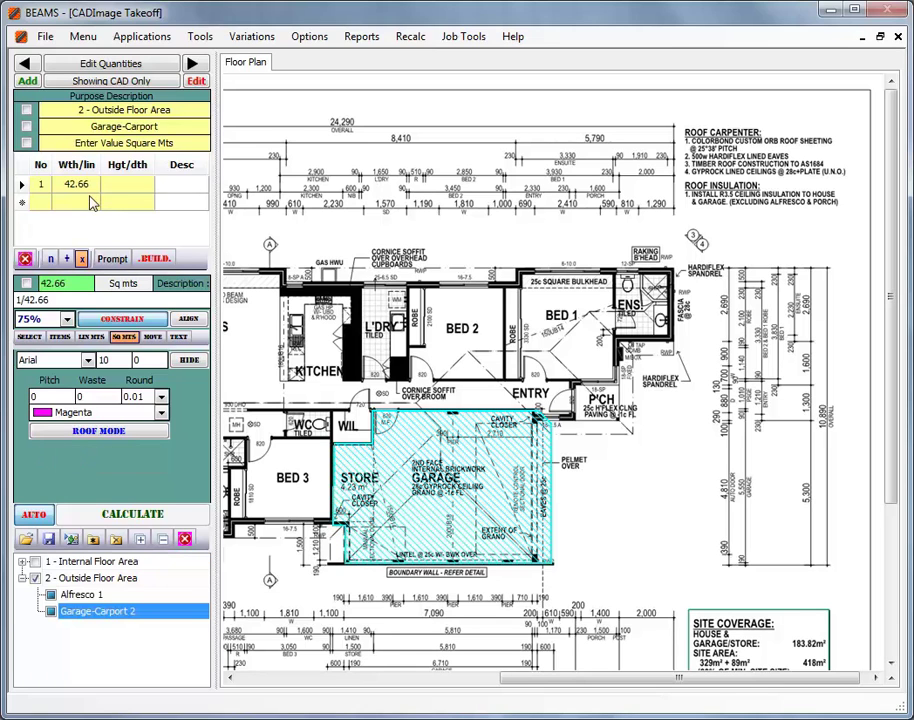
Build the Garage-Carport area, submit its inclusions, choose Grano 100mm Grey for the Grano Area, and submit the related result selections
{"action": "left_click", "coordinate": [156, 260]}
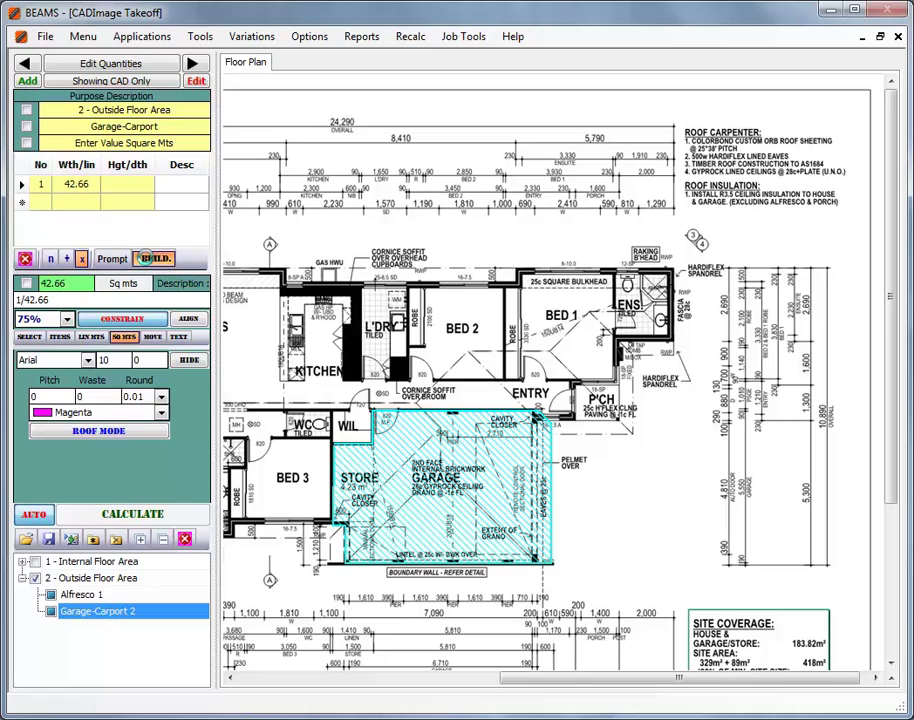
{"action": "left_click", "coordinate": [484, 572]}
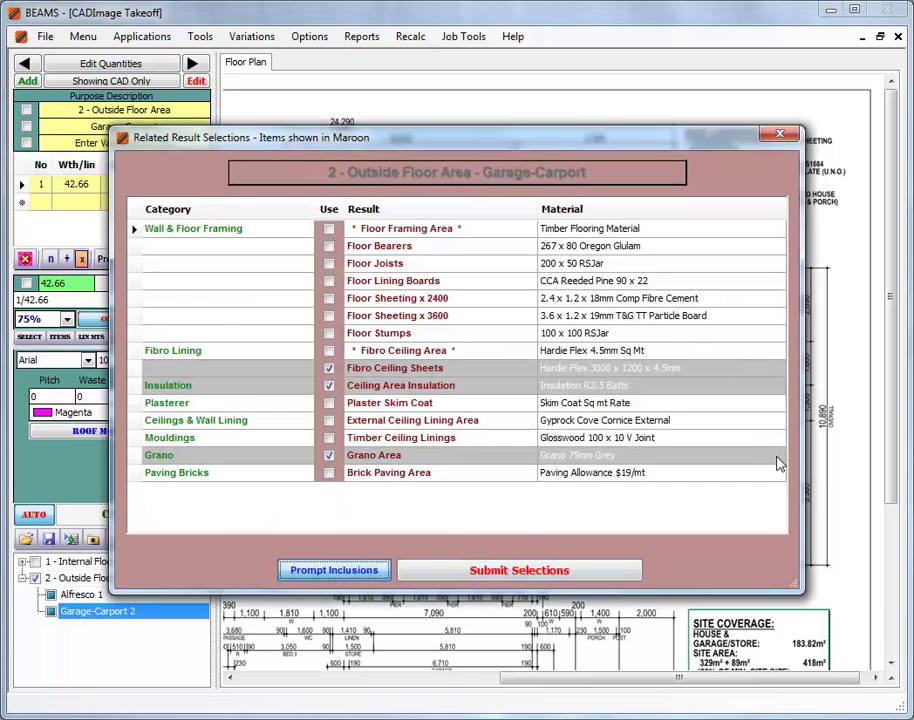
{"action": "left_click", "coordinate": [776, 459]}
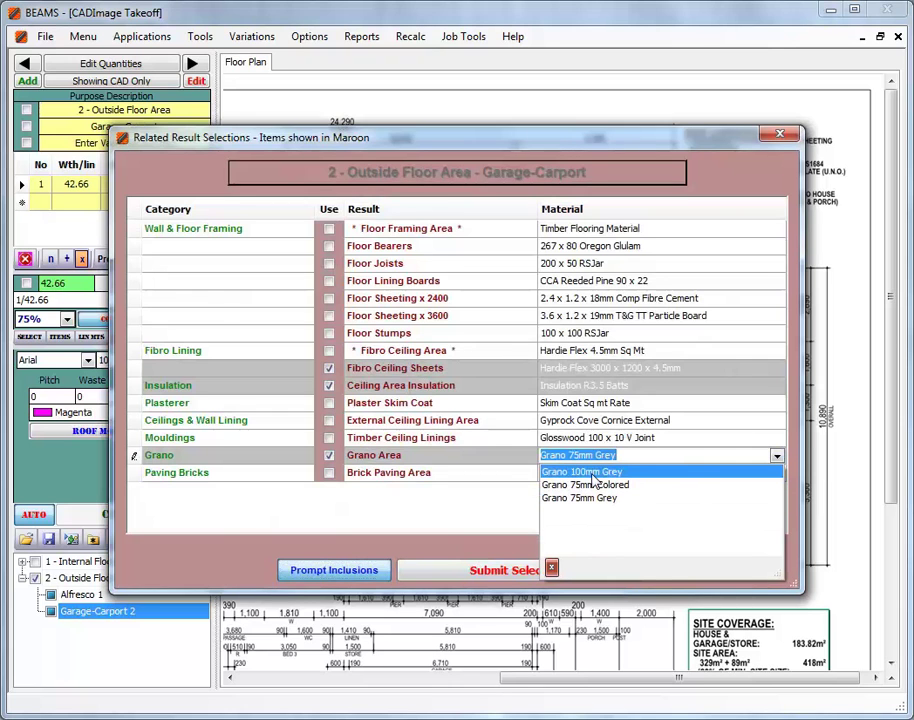
{"action": "left_click", "coordinate": [584, 472]}
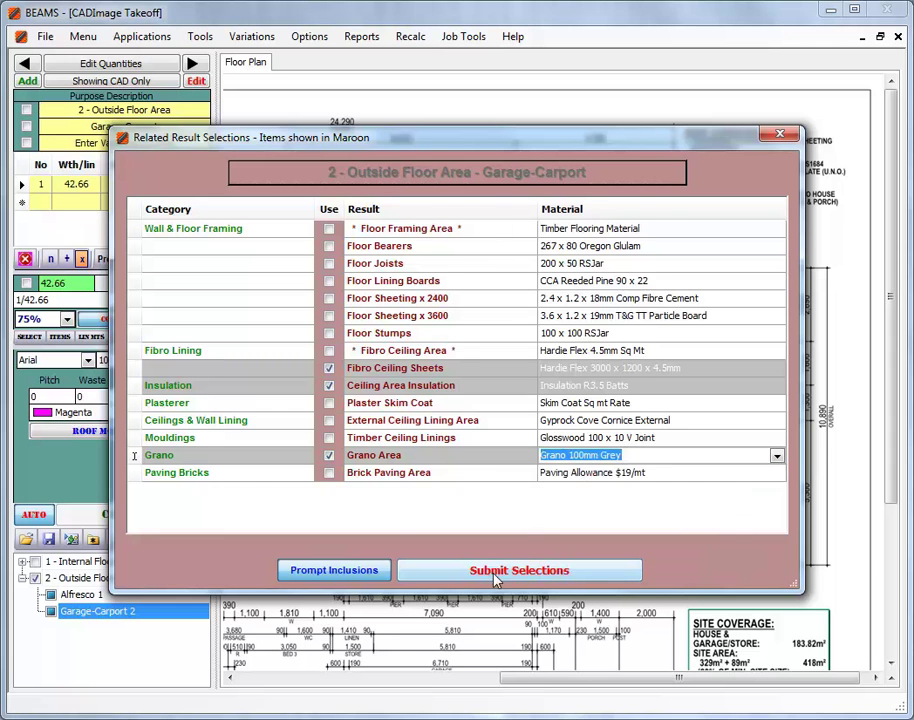
{"action": "left_click", "coordinate": [496, 573]}
{"action": "left_click", "coordinate": [496, 575]}
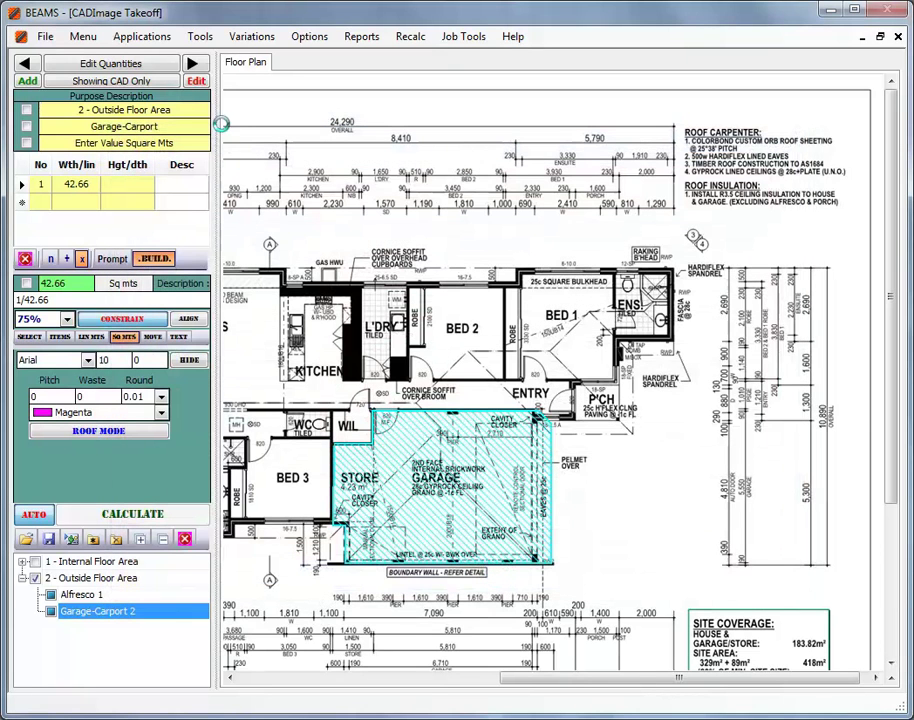
For 2 - Outside Floor Area, Porch, trace the porch outline beside the Entry, about 2.32 square metres, and calculate it
{"action": "left_click", "coordinate": [194, 64]}
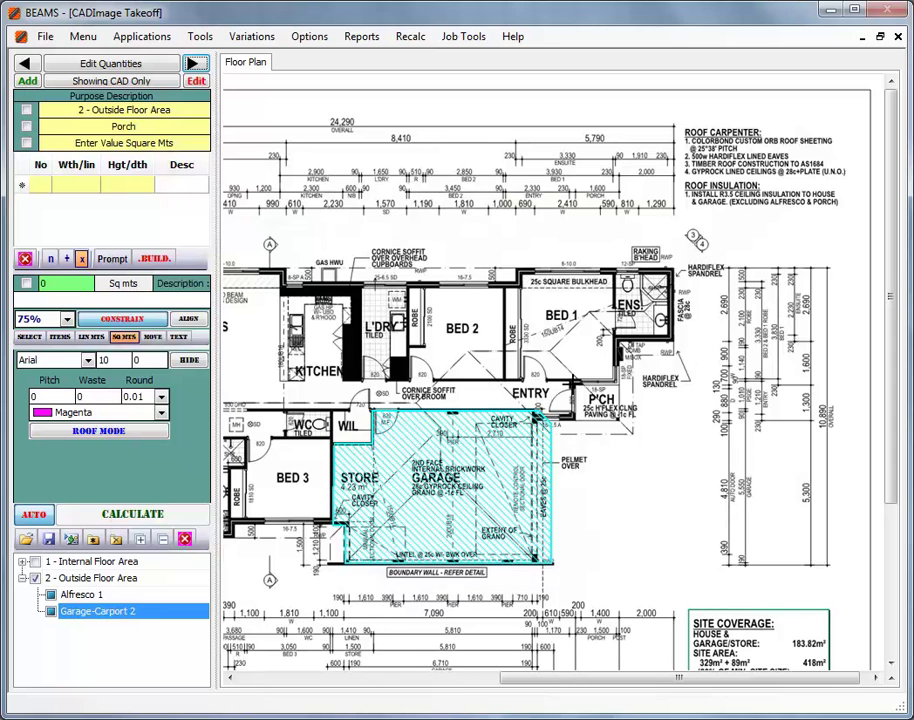
{"action": "left_click", "coordinate": [574, 385]}
{"action": "left_click", "coordinate": [620, 431]}
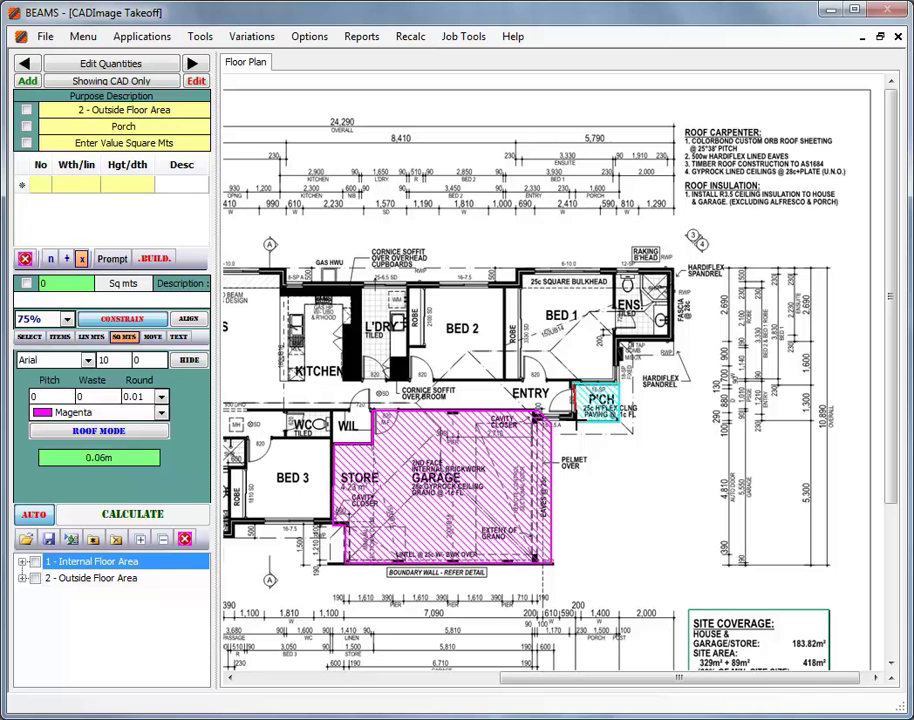
{"action": "left_click", "coordinate": [148, 514]}
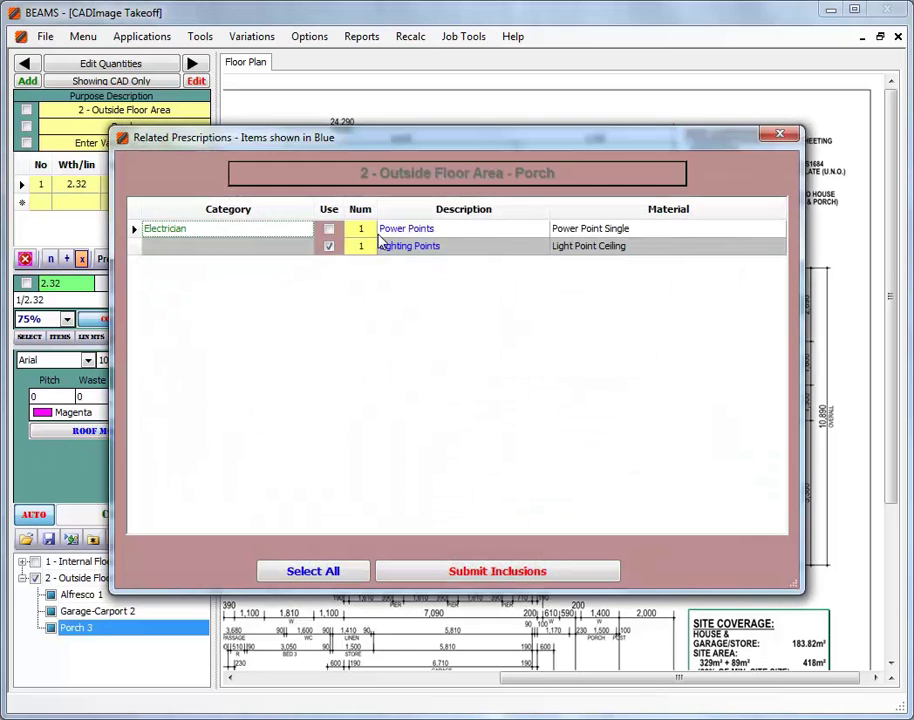
Submit the Porch inclusions, replace Fibro Ceiling Sheets with Timber Ceiling Linings, add Fix Ceiling Lining, and submit the selections
{"action": "left_click", "coordinate": [467, 574]}
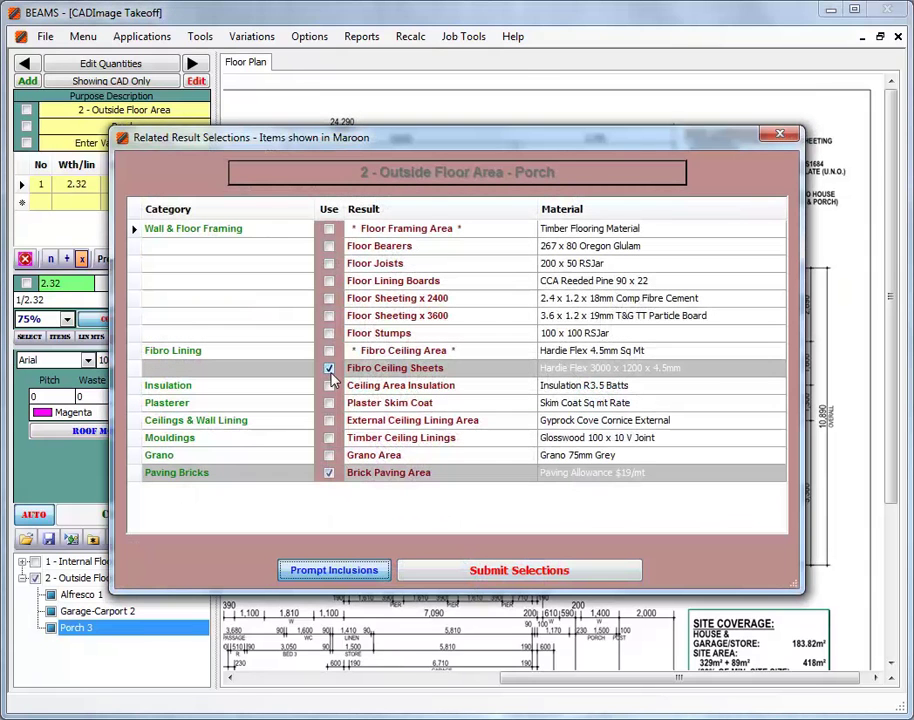
{"action": "left_click", "coordinate": [329, 368]}
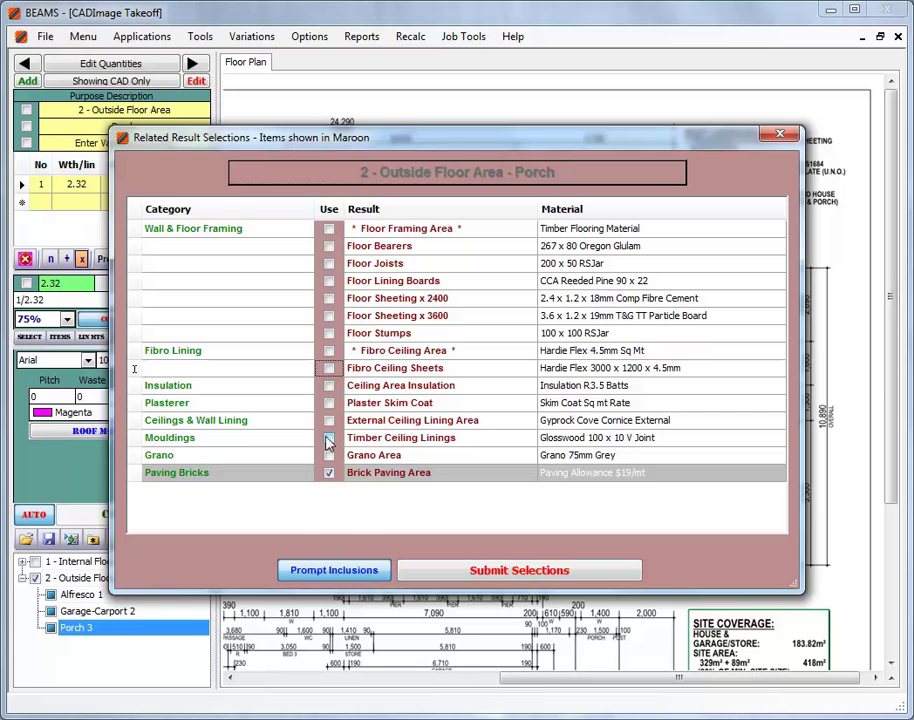
{"action": "left_click", "coordinate": [328, 438]}
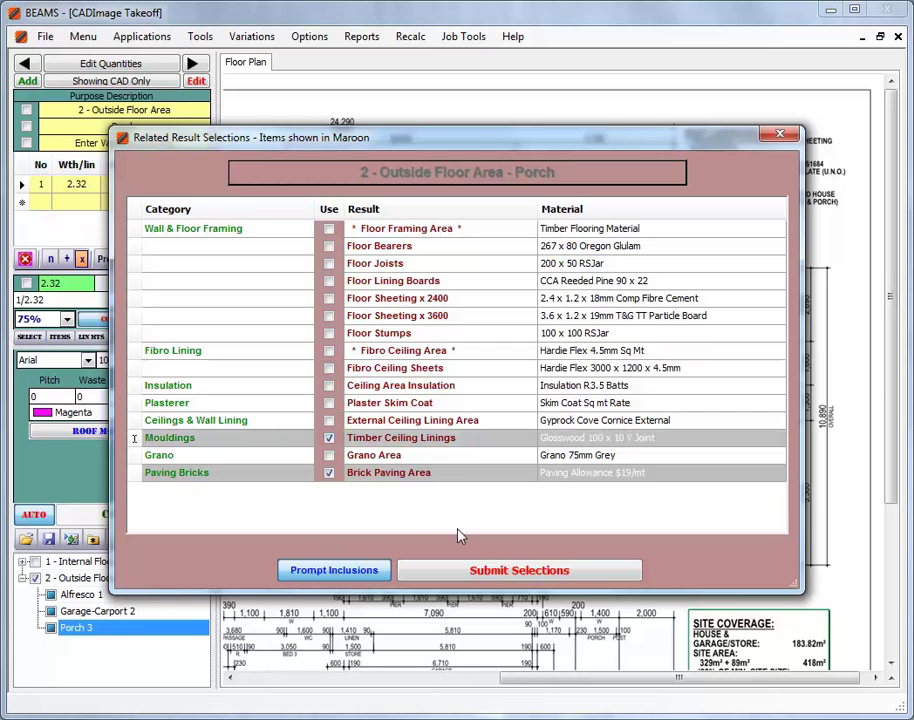
{"action": "left_click", "coordinate": [527, 570]}
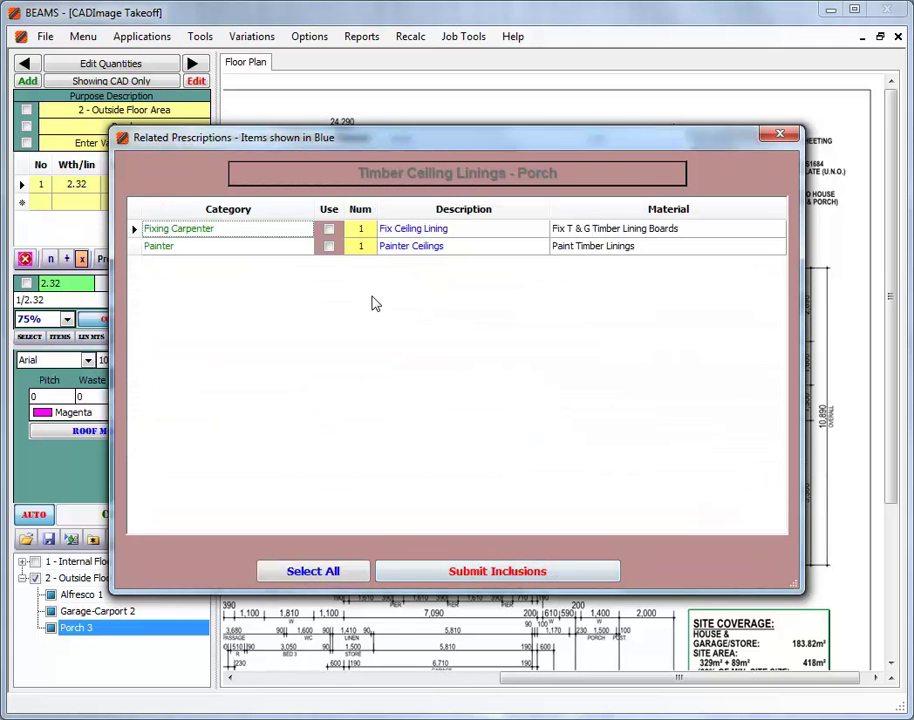
{"action": "left_click", "coordinate": [330, 230]}
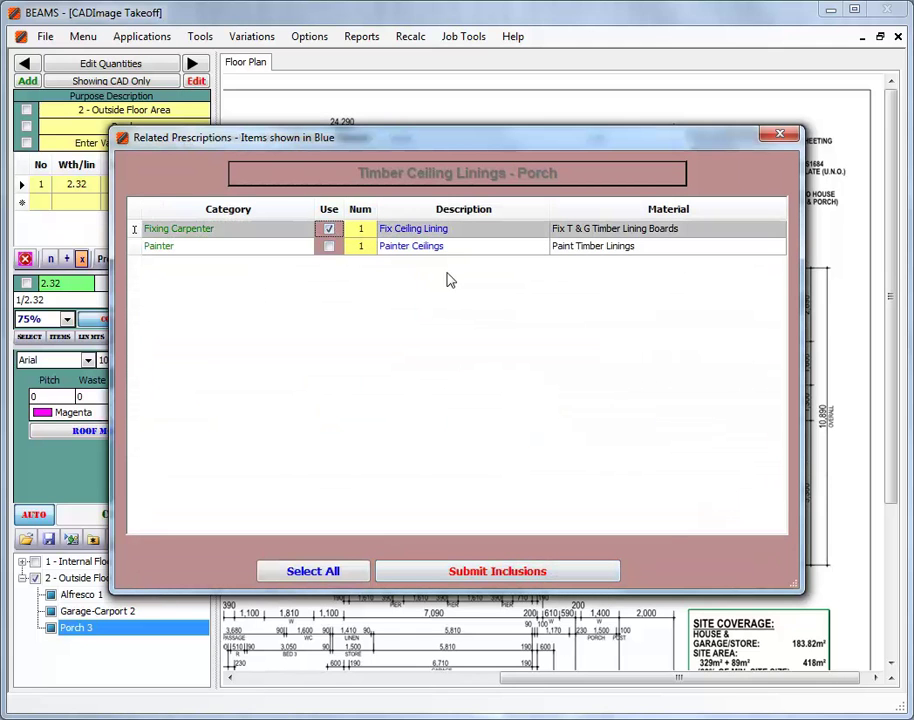
{"action": "left_click", "coordinate": [485, 576]}
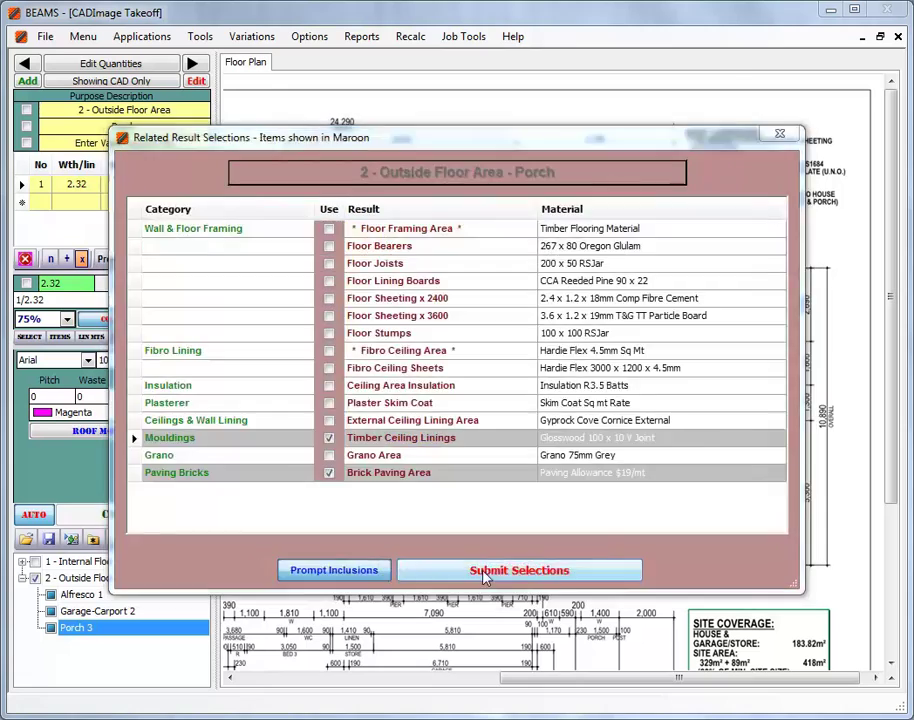
{"action": "left_click", "coordinate": [482, 573]}
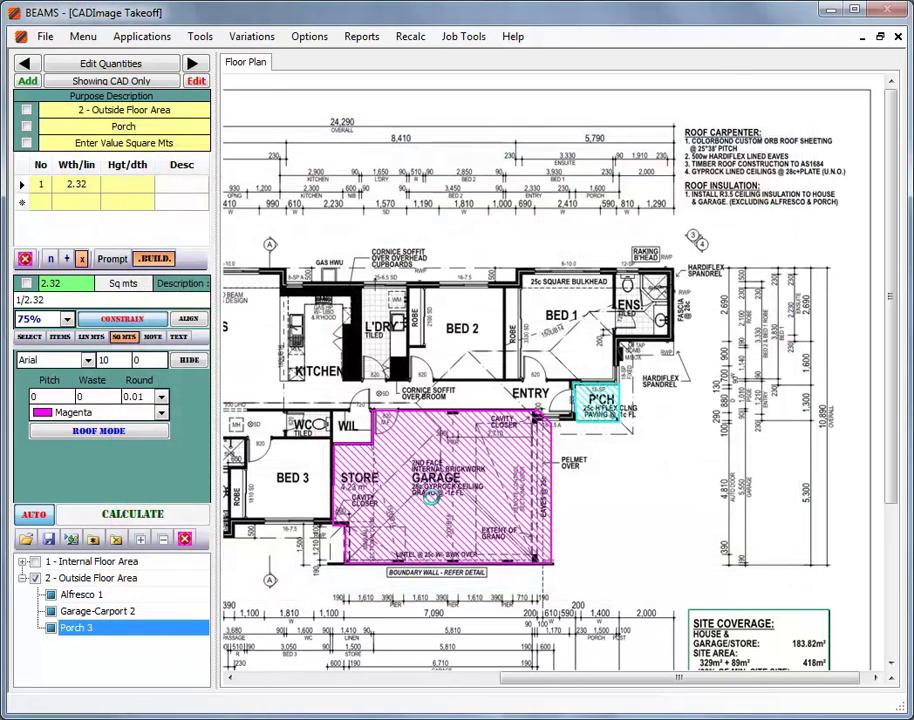
Advance to 3 - Eaves Lining Area, Ground Floor, and trace the eaves strip around the Alfresco to Bed 4's outer corner, about 6.86 square metres
{"action": "left_click", "coordinate": [192, 82]}
{"action": "left_click", "coordinate": [193, 63]}
{"action": "left_click_drag", "start_coordinate": [569, 679], "coordinate": [467, 679]}
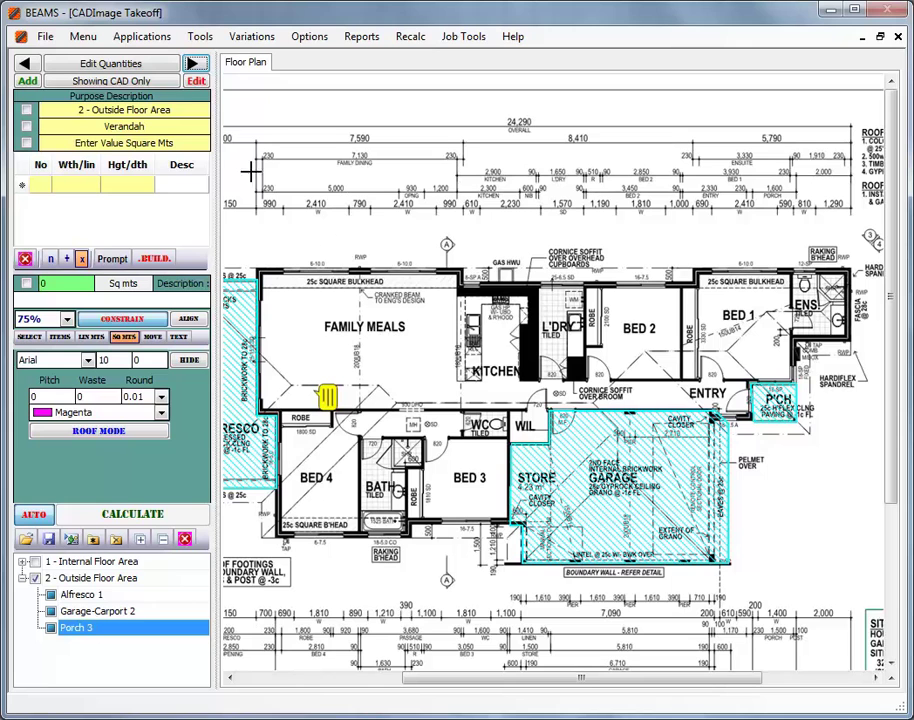
{"action": "left_click", "coordinate": [194, 63]}
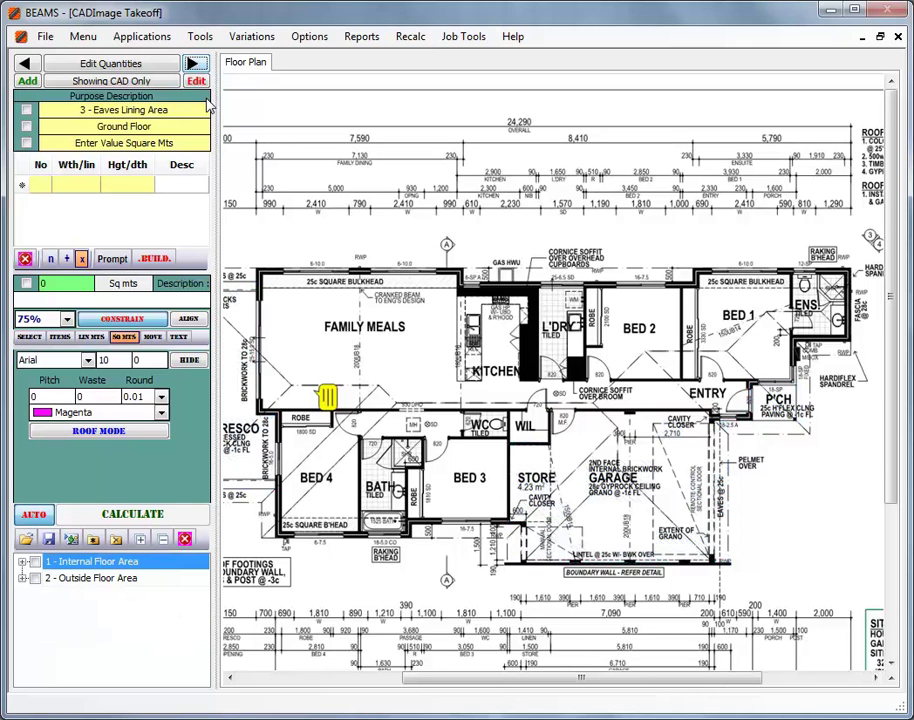
{"action": "left_click_drag", "start_coordinate": [465, 679], "coordinate": [375, 676]}
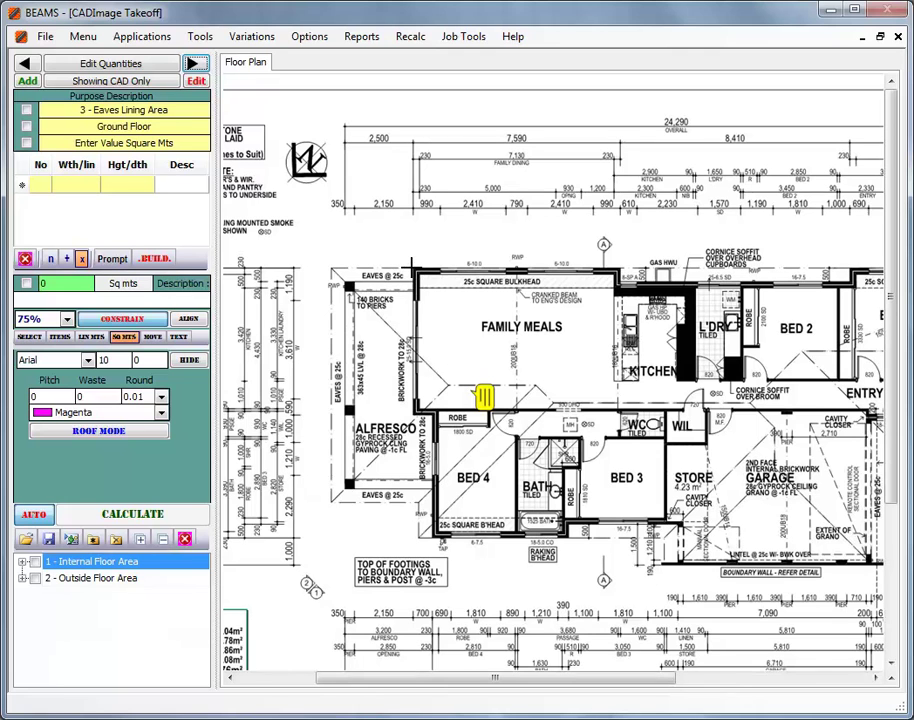
{"action": "left_click", "coordinate": [412, 272]}
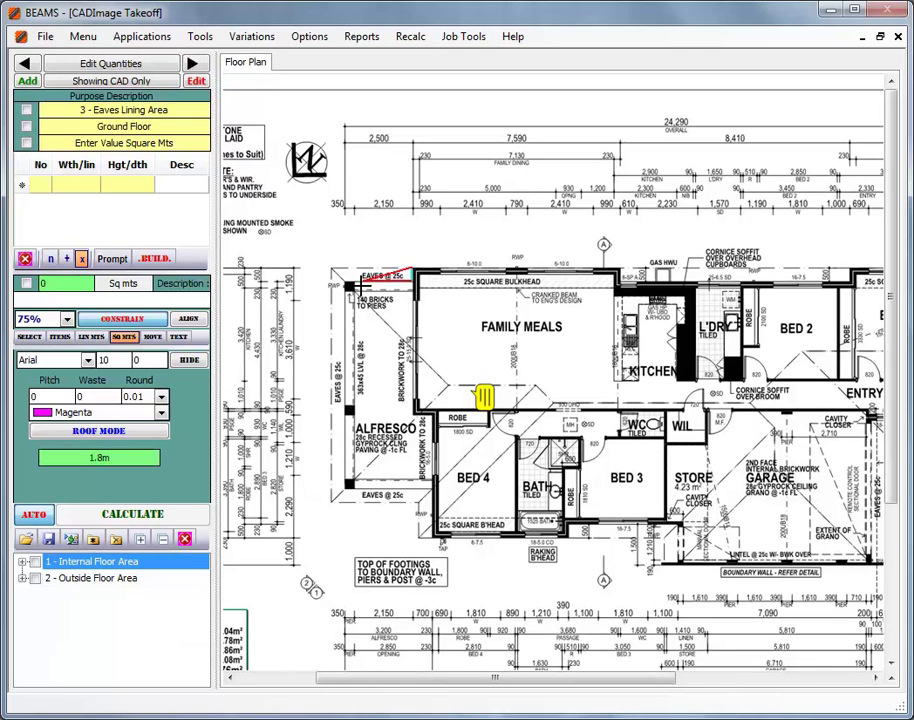
{"action": "left_click", "coordinate": [346, 275]}
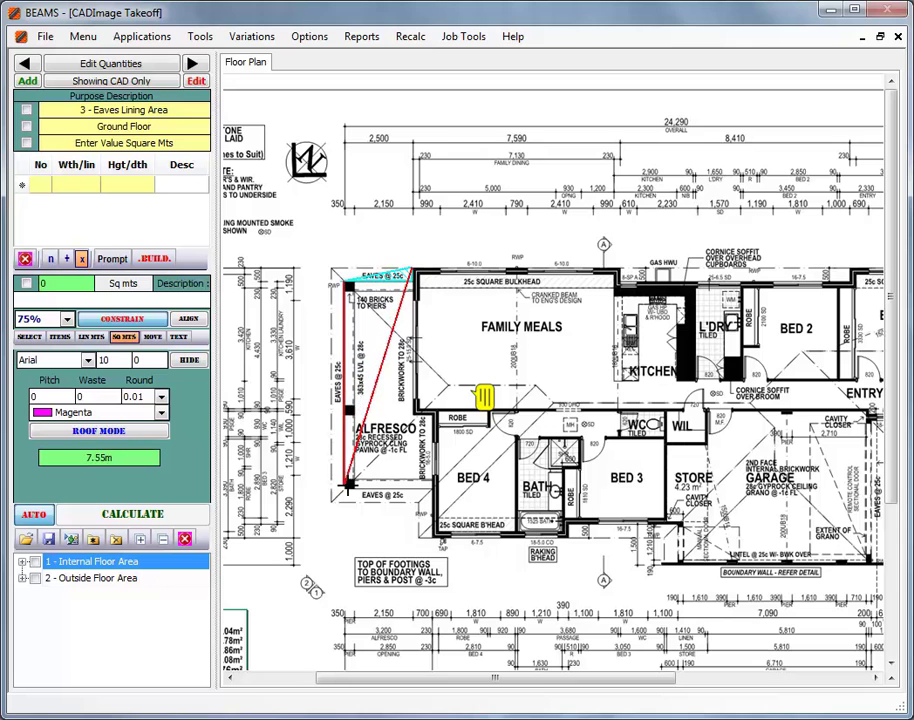
{"action": "left_click", "coordinate": [347, 487]}
{"action": "left_click", "coordinate": [432, 489]}
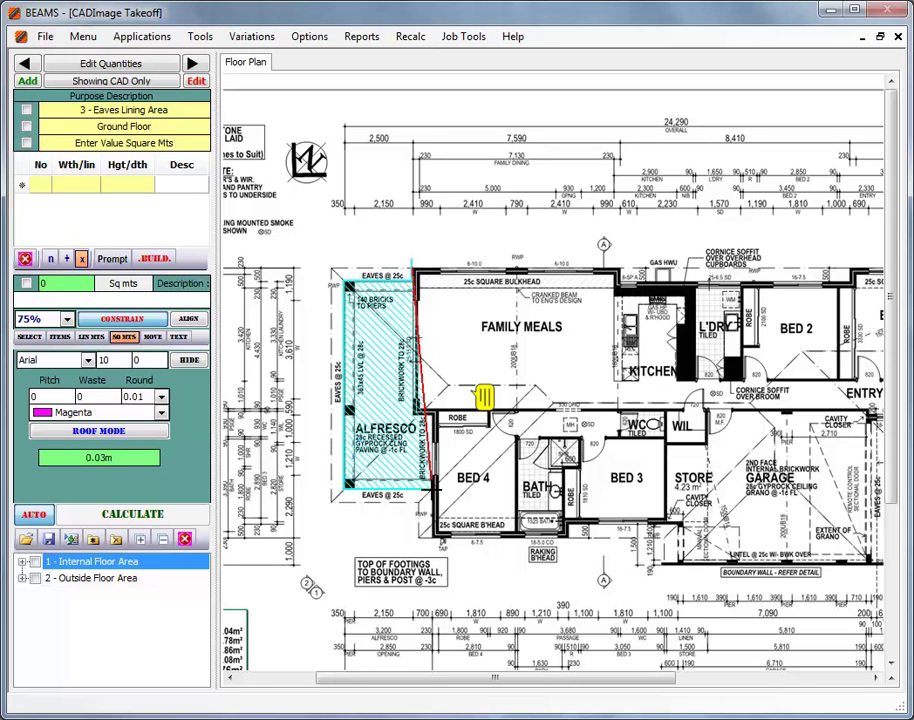
{"action": "left_click", "coordinate": [432, 540]}
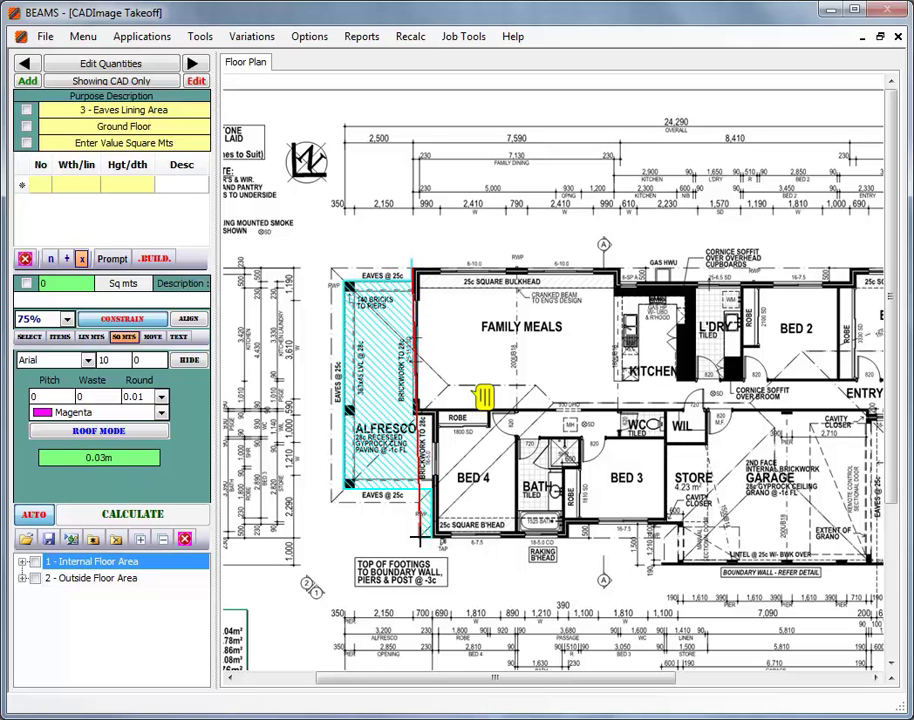
{"action": "left_click", "coordinate": [333, 503]}
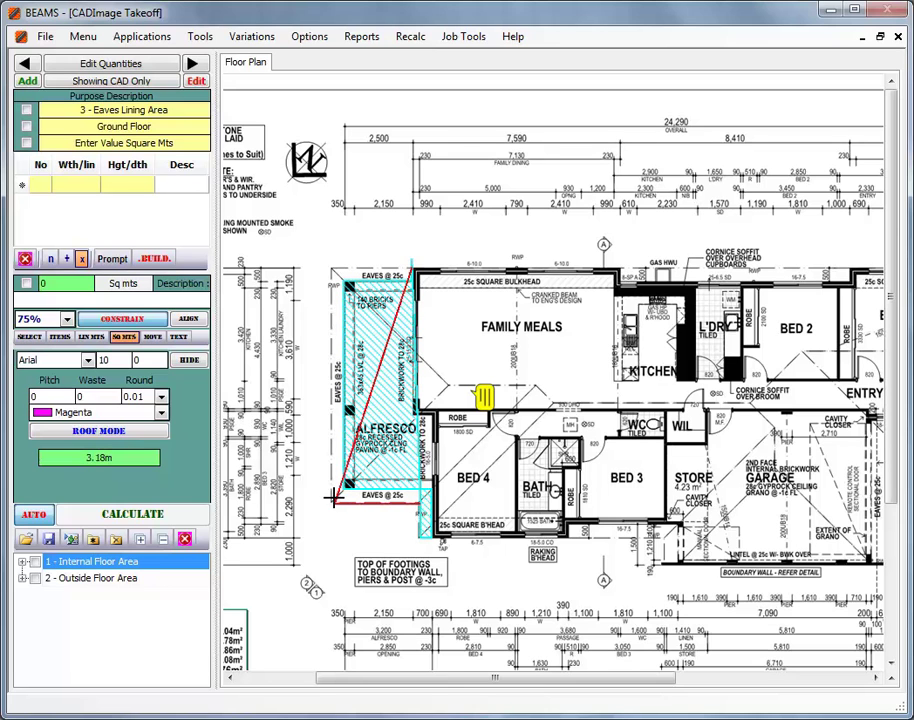
{"action": "left_click", "coordinate": [330, 268]}
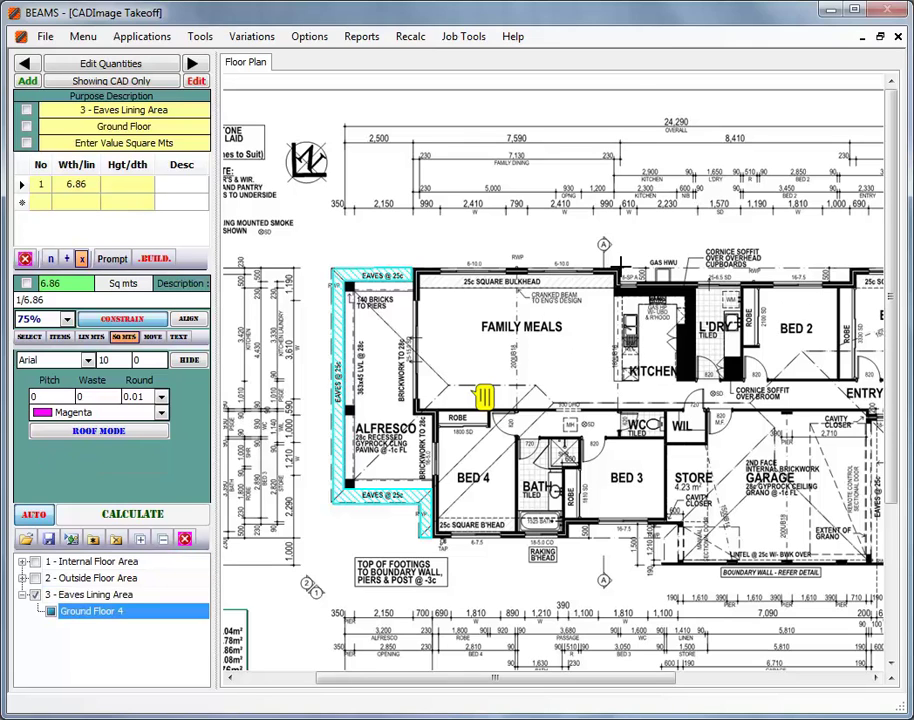
Trace the Ground Floor eaves strip along the outer wall of the Kitchen, Laundry and Bed 2, about 4.3 square metres
{"action": "left_click", "coordinate": [621, 266]}
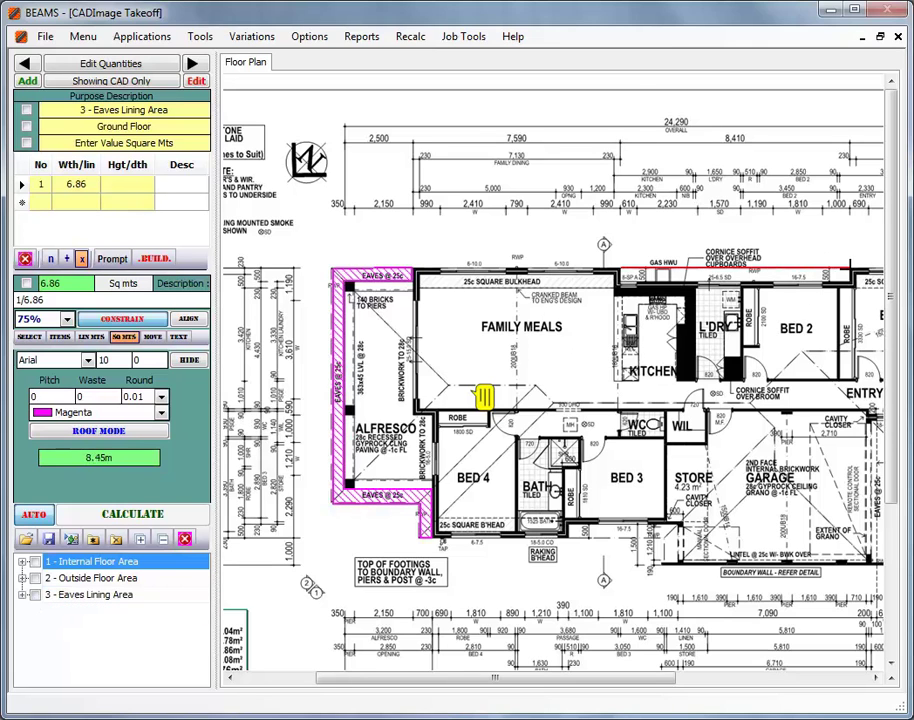
{"action": "left_click", "coordinate": [851, 265]}
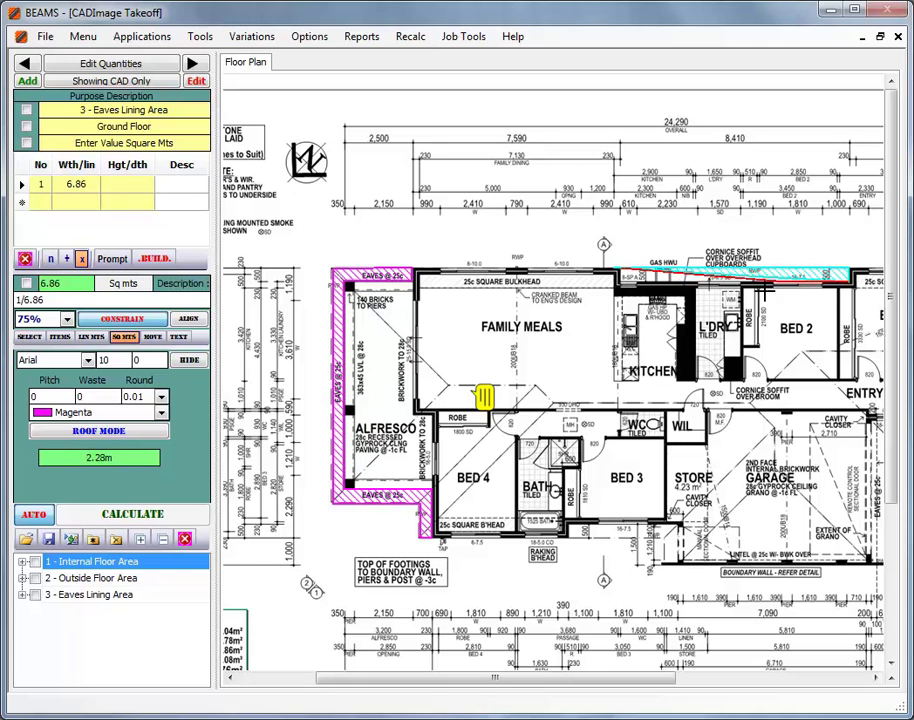
{"action": "left_click", "coordinate": [621, 283]}
{"action": "right_click", "coordinate": [622, 285]}
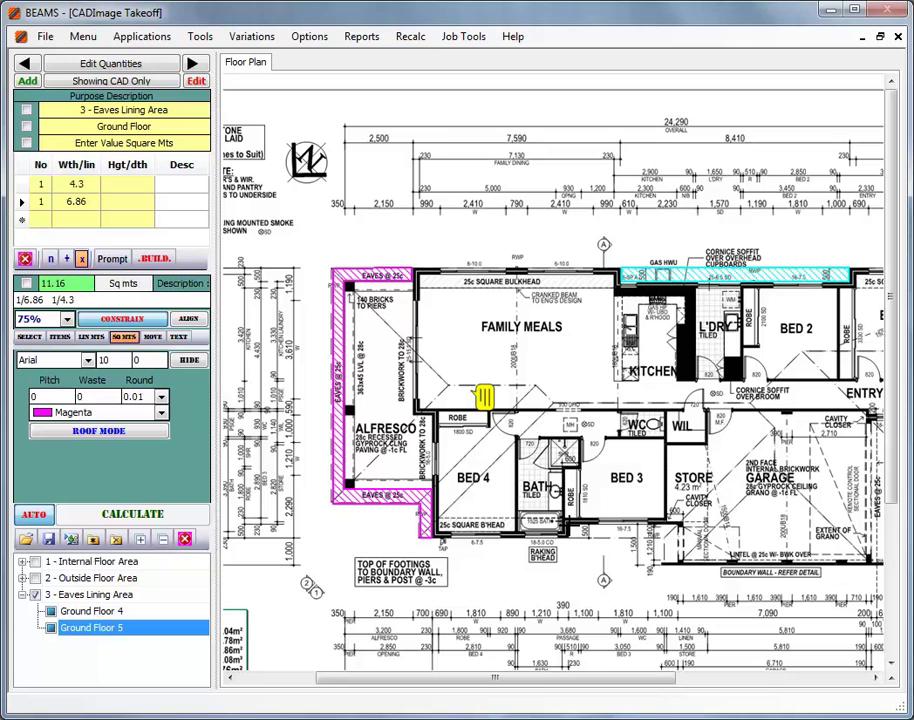
Trace the Ground Floor eaves strip outside Bed 3 and beside the Store, about 2.46 square metres
{"action": "left_click", "coordinate": [682, 528]}
{"action": "left_click", "coordinate": [681, 562]}
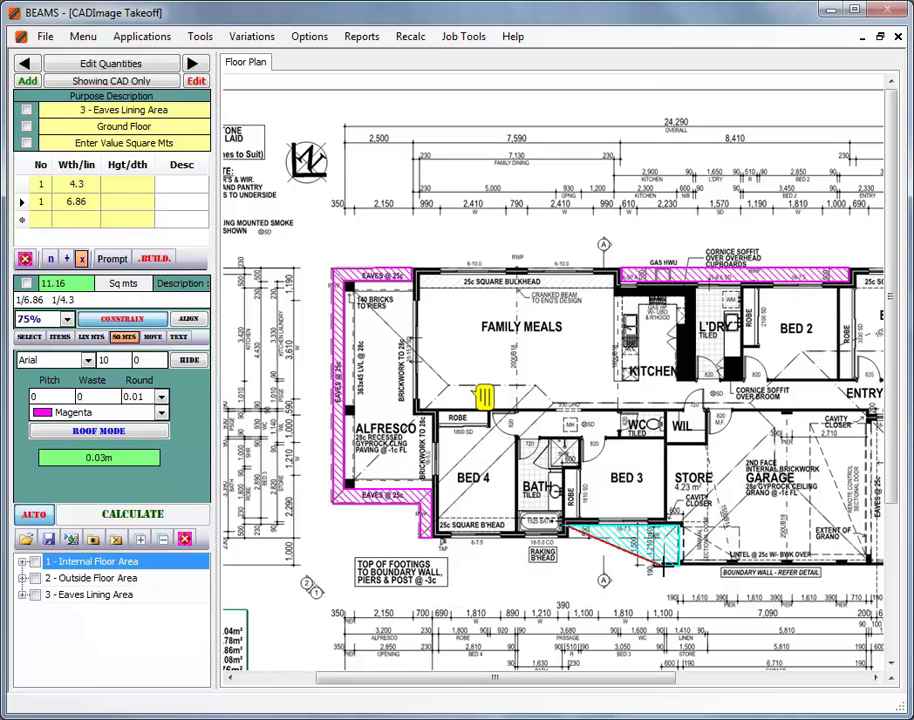
{"action": "double_click", "coordinate": [566, 540]}
Trace the eaves outside the Garage door and around the porch to the Ensuite, including the porch itself, about 8.06 square metres
{"action": "left_click_drag", "start_coordinate": [537, 679], "coordinate": [645, 678]}
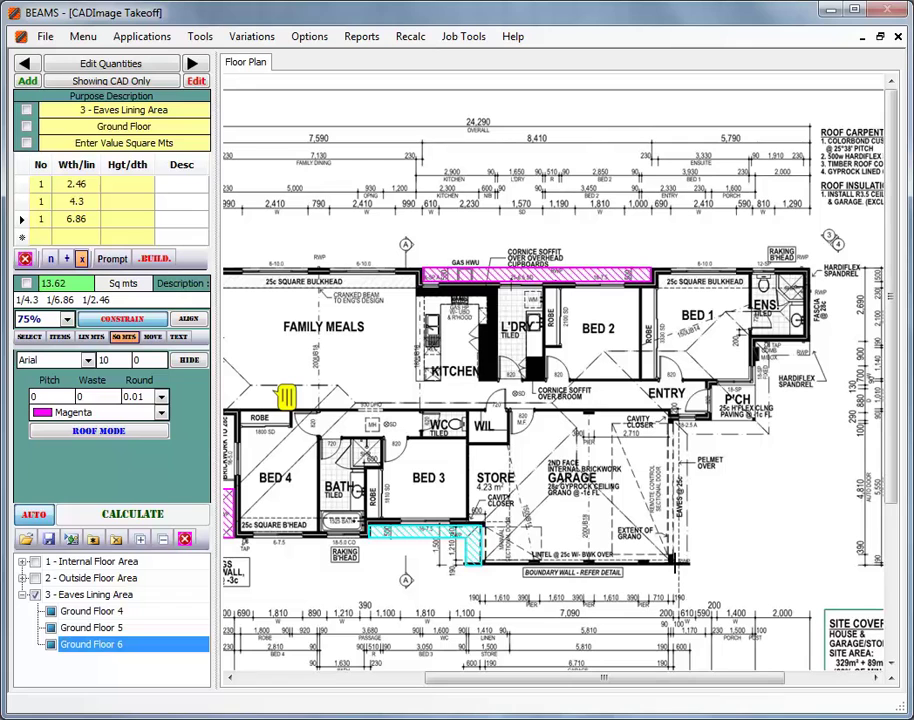
{"action": "left_click", "coordinate": [685, 563]}
{"action": "left_click", "coordinate": [687, 434]}
{"action": "left_click", "coordinate": [766, 432]}
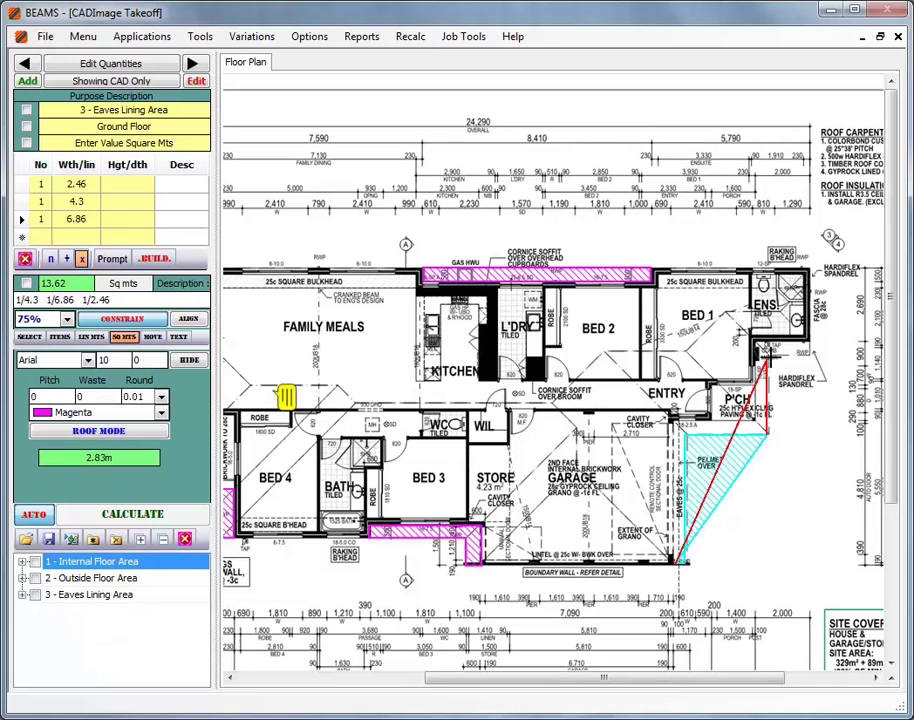
{"action": "left_click", "coordinate": [768, 354]}
{"action": "left_click", "coordinate": [810, 349]}
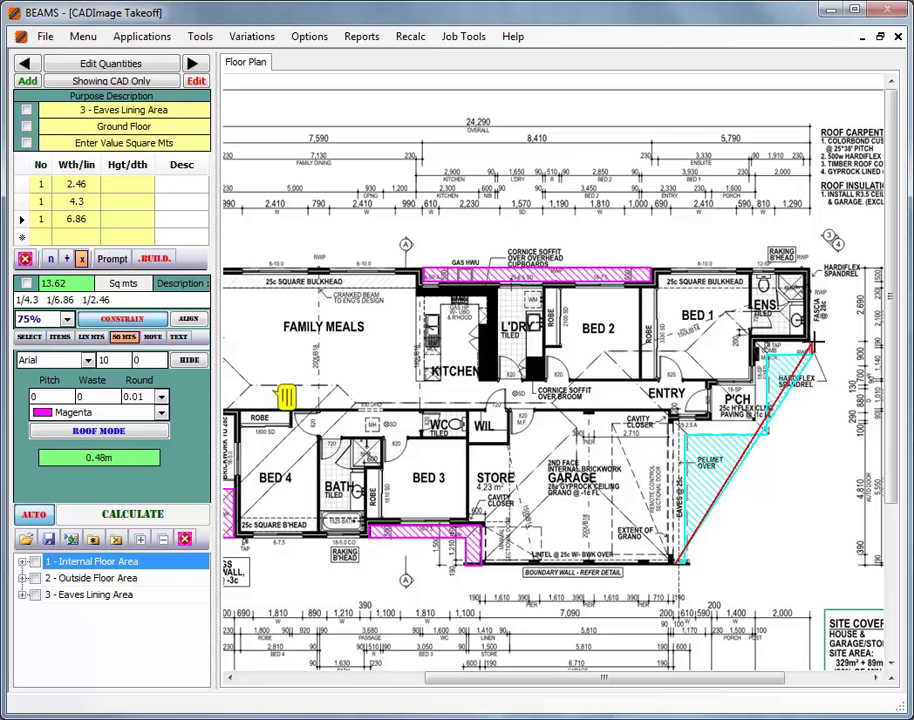
{"action": "left_click", "coordinate": [756, 343]}
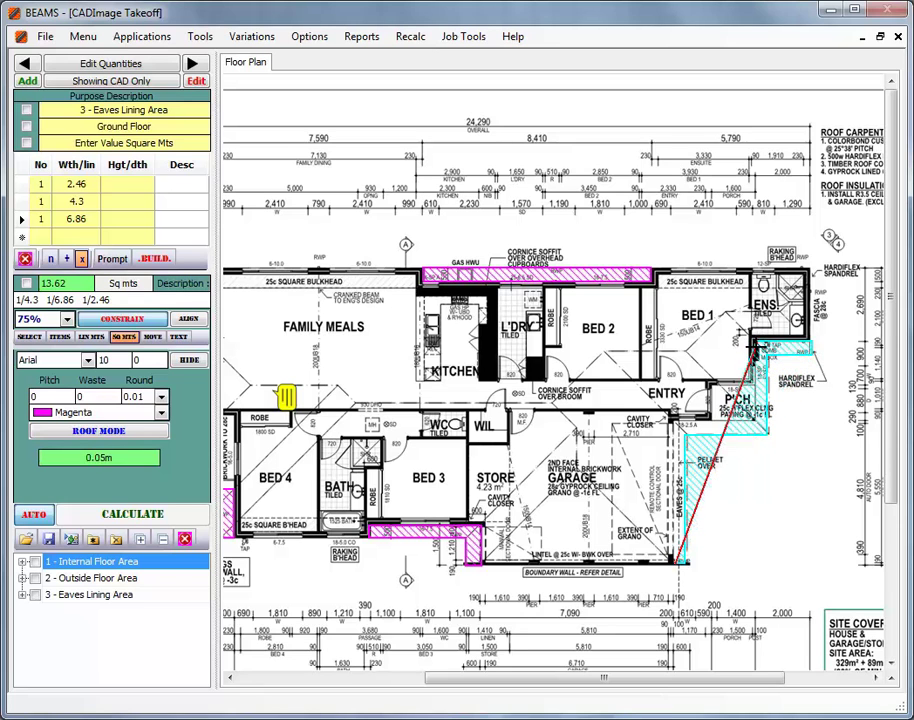
{"action": "left_click", "coordinate": [752, 386]}
{"action": "left_click", "coordinate": [710, 386]}
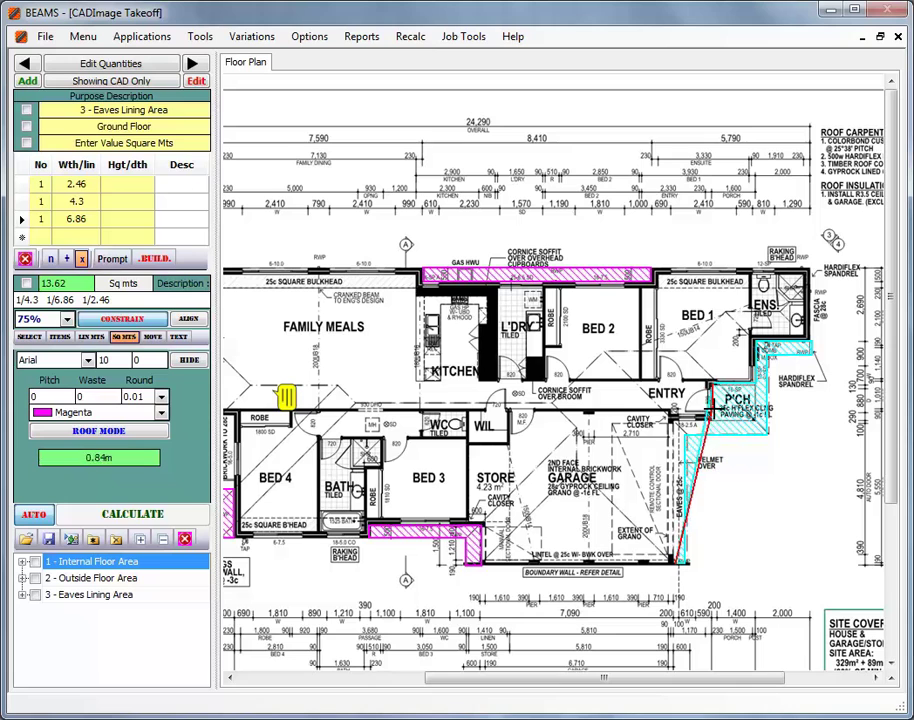
{"action": "left_click", "coordinate": [708, 433]}
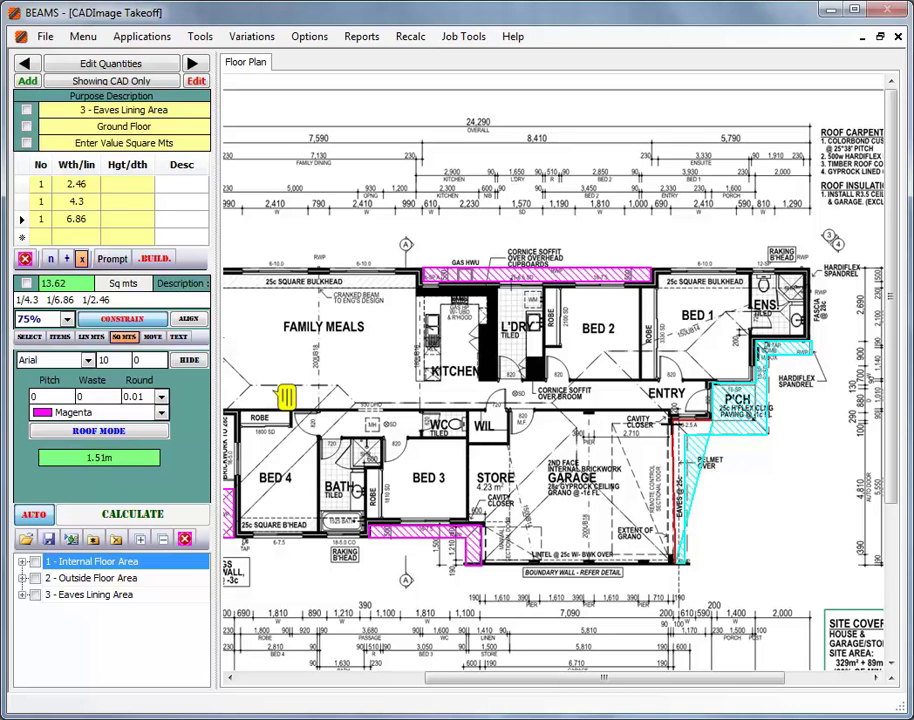
{"action": "double_click", "coordinate": [684, 562]}
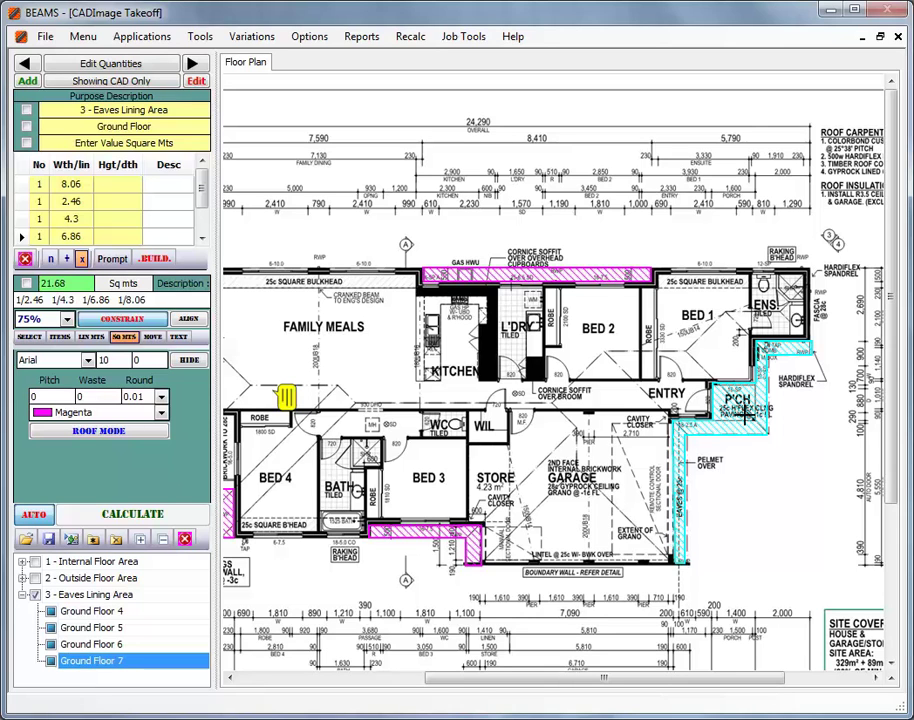
Delete the last traced eaves area that includes the porch, and remove the 6.86 measurement row
{"action": "left_click", "coordinate": [185, 540]}
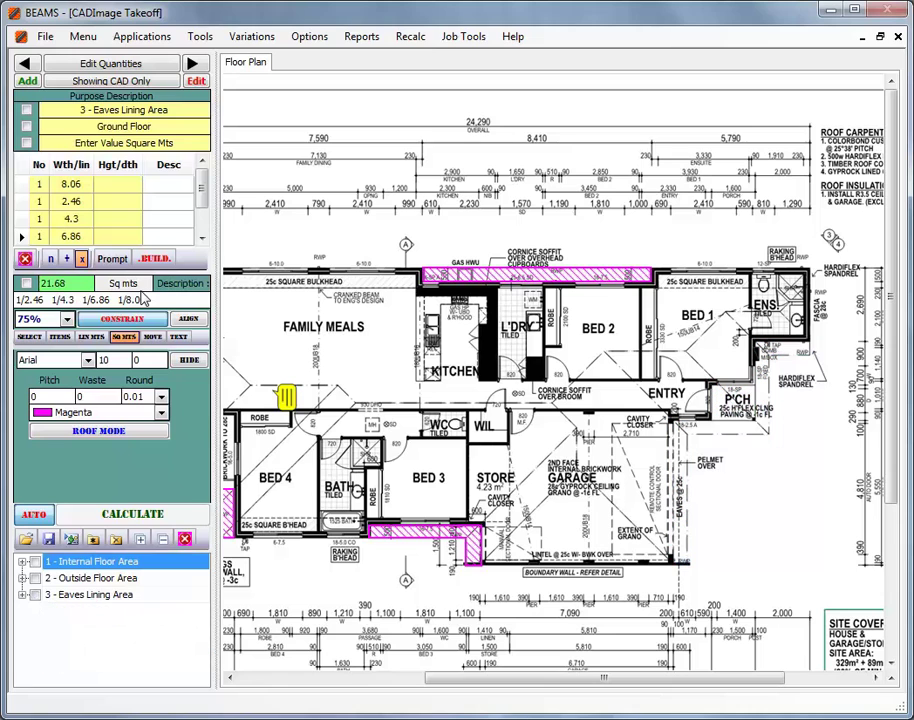
{"action": "left_click", "coordinate": [26, 240]}
{"action": "left_click", "coordinate": [515, 394]}
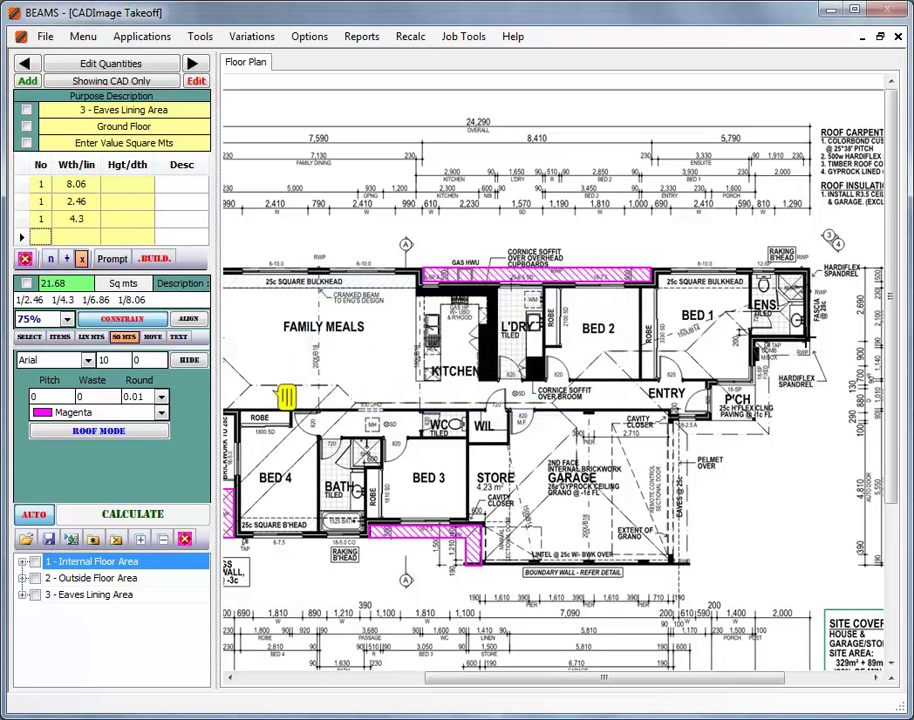
Retrace the eaves strip from the Ensuite past the porch and down the Garage door side, excluding the porch, about 6.23 square metres
{"action": "left_click", "coordinate": [578, 245]}
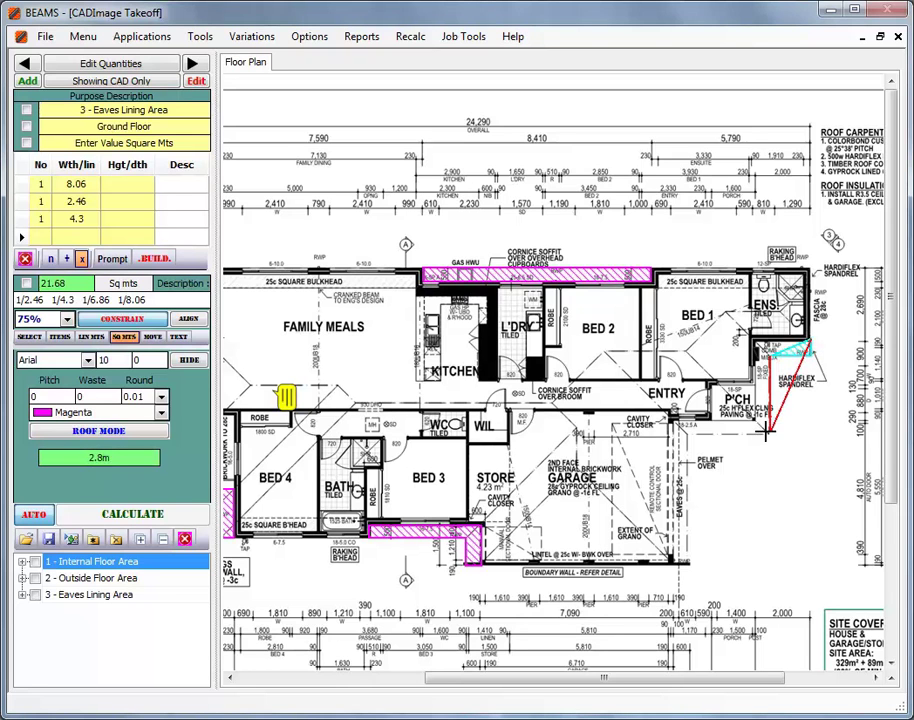
{"action": "left_click", "coordinate": [679, 563]}
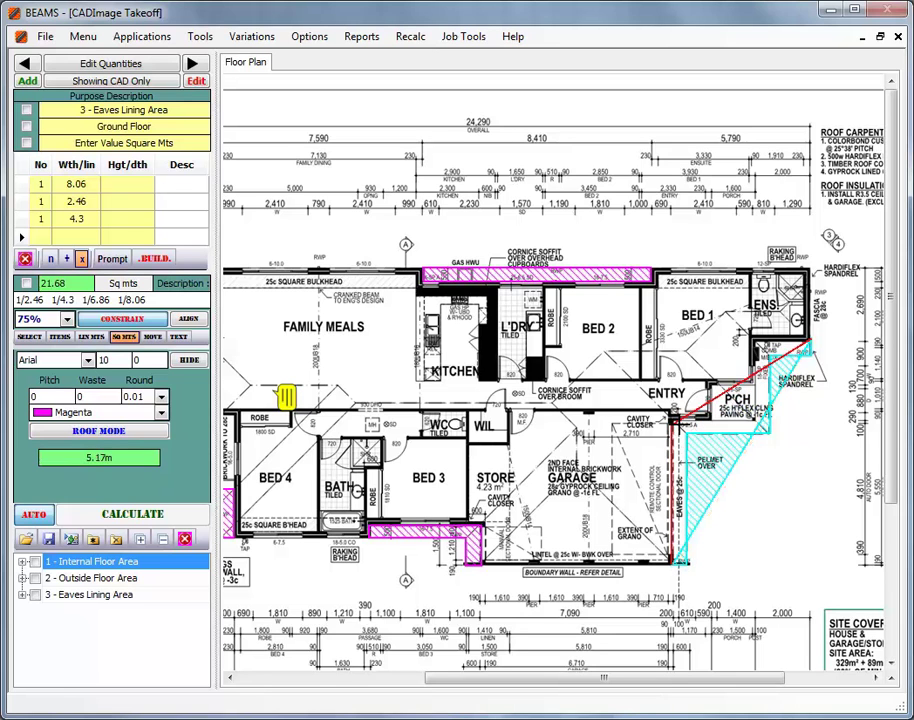
{"action": "left_click", "coordinate": [675, 420]}
{"action": "left_click", "coordinate": [770, 422]}
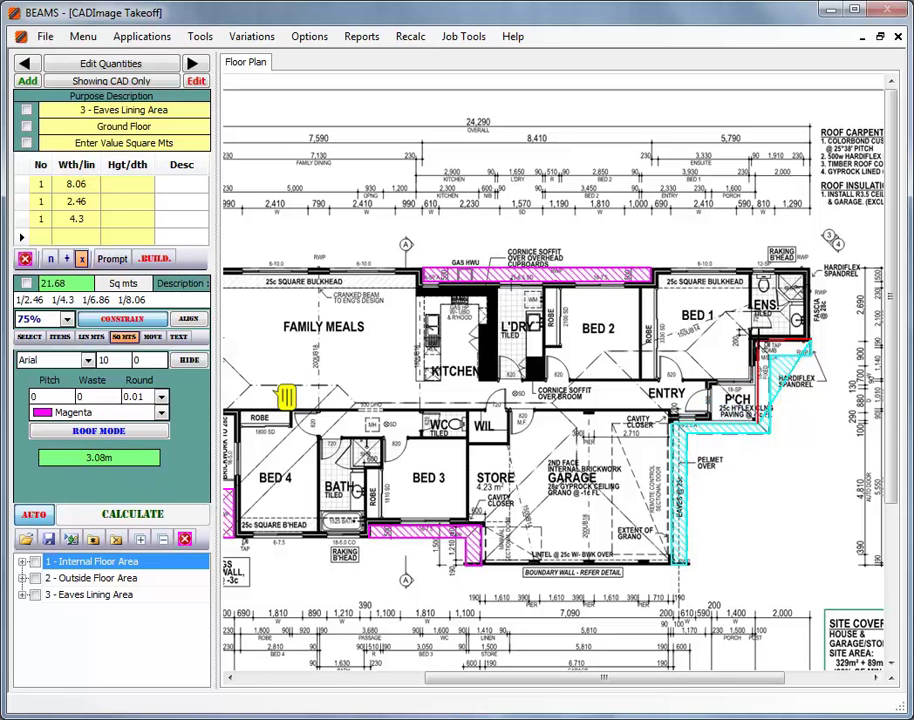
{"action": "left_click", "coordinate": [808, 346]}
{"action": "double_click", "coordinate": [808, 346]}
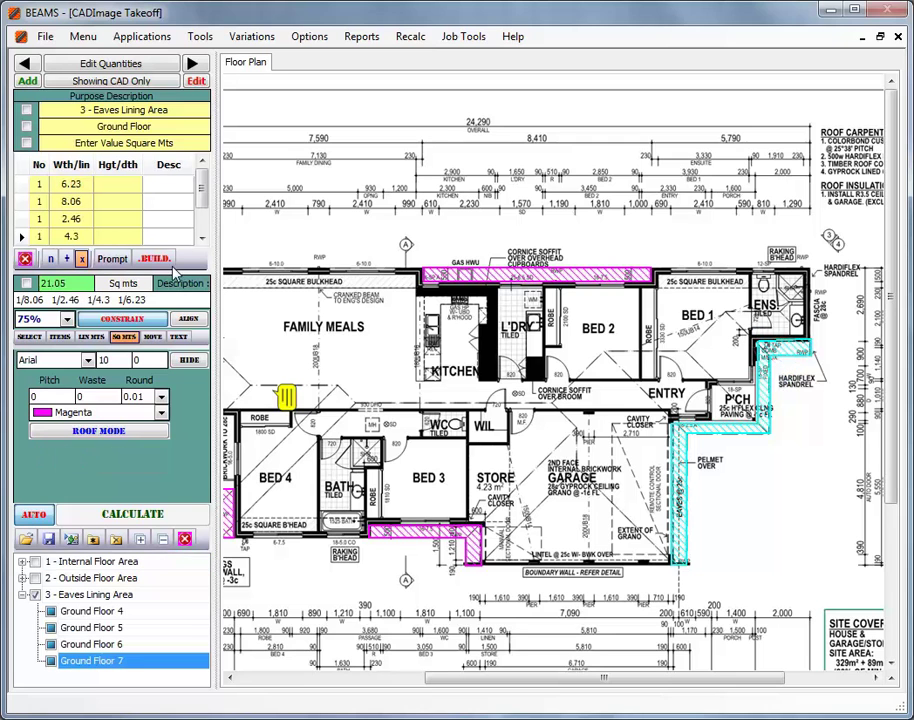
Build the Ground Floor eaves lining, submit Eave Lining Sheets in Hardie Flex 2400 x 750 x 4.5mm, and submit the delivery, carpenter and painter inclusions
{"action": "left_click", "coordinate": [155, 258]}
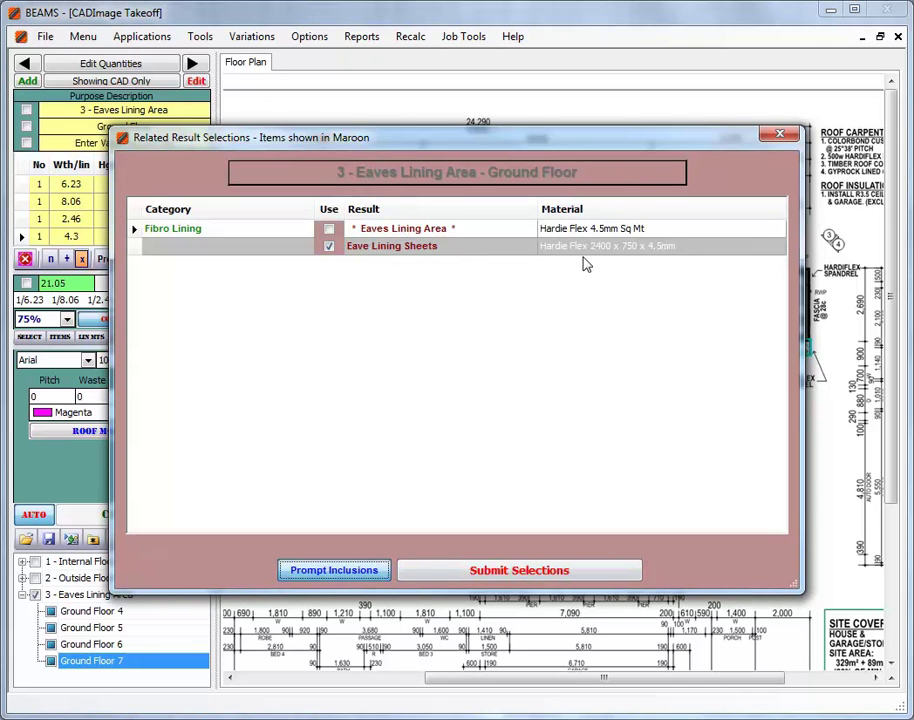
{"action": "left_click", "coordinate": [500, 576]}
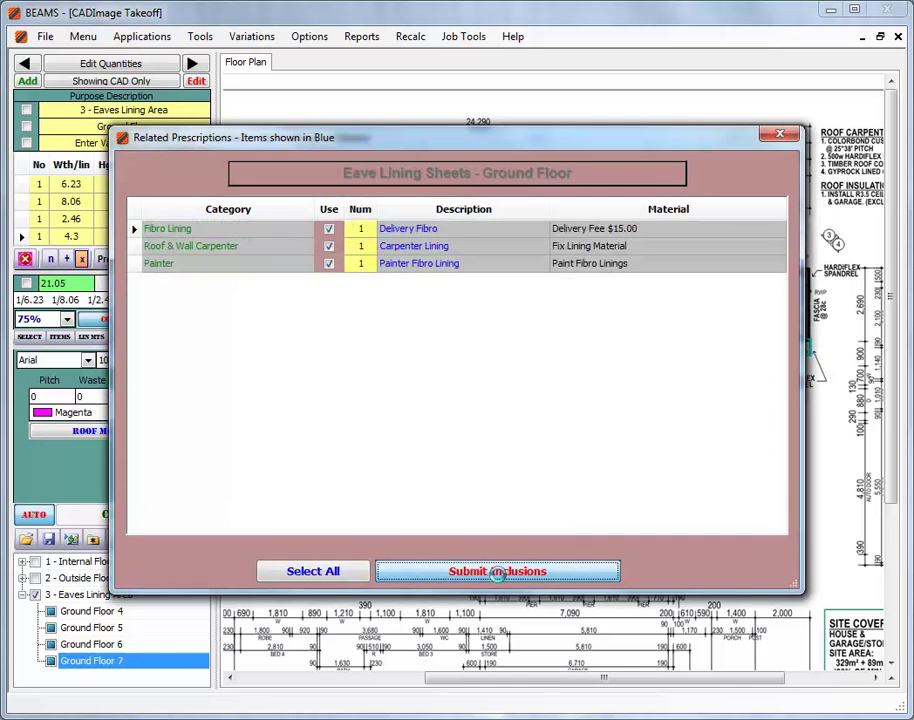
{"action": "left_click", "coordinate": [500, 575]}
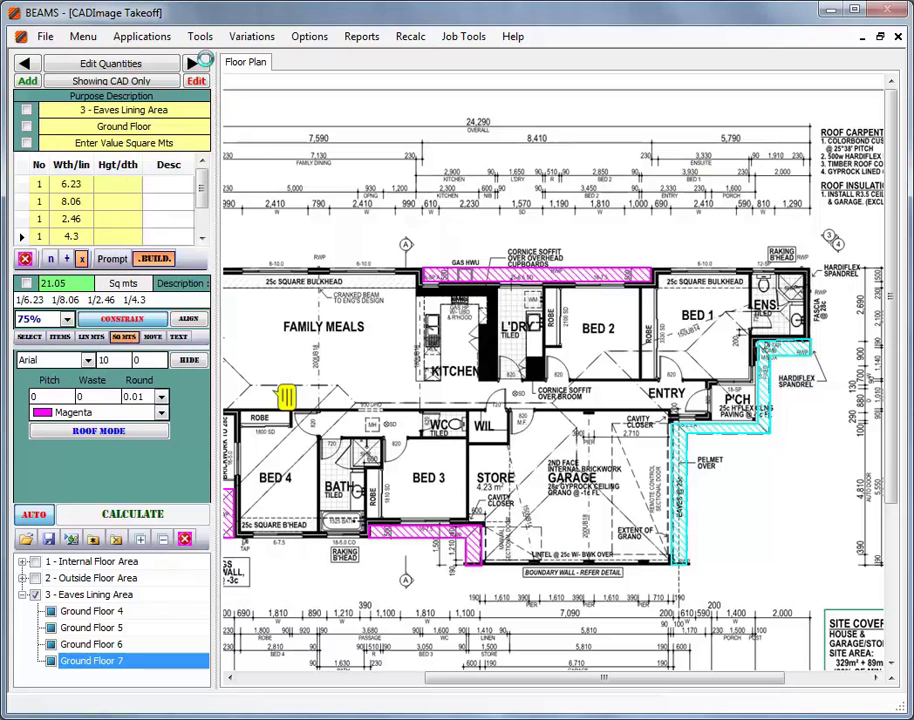
Move on to the Ground Floor quantities for 4 - Ground Roof Area
{"action": "left_click", "coordinate": [195, 63]}
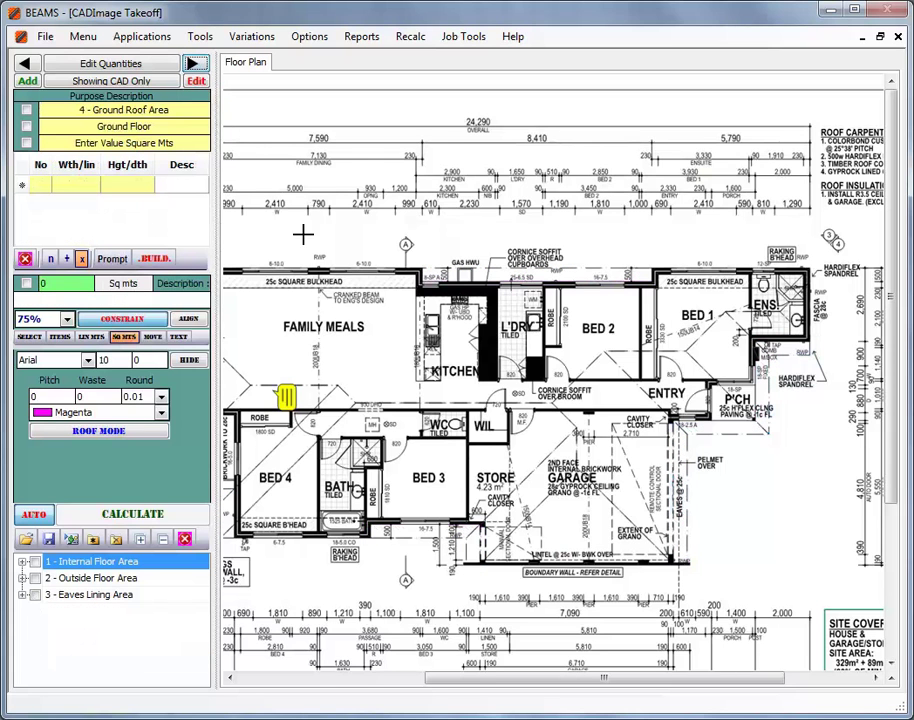
{"action": "left_click_drag", "start_coordinate": [475, 680], "coordinate": [363, 681]}
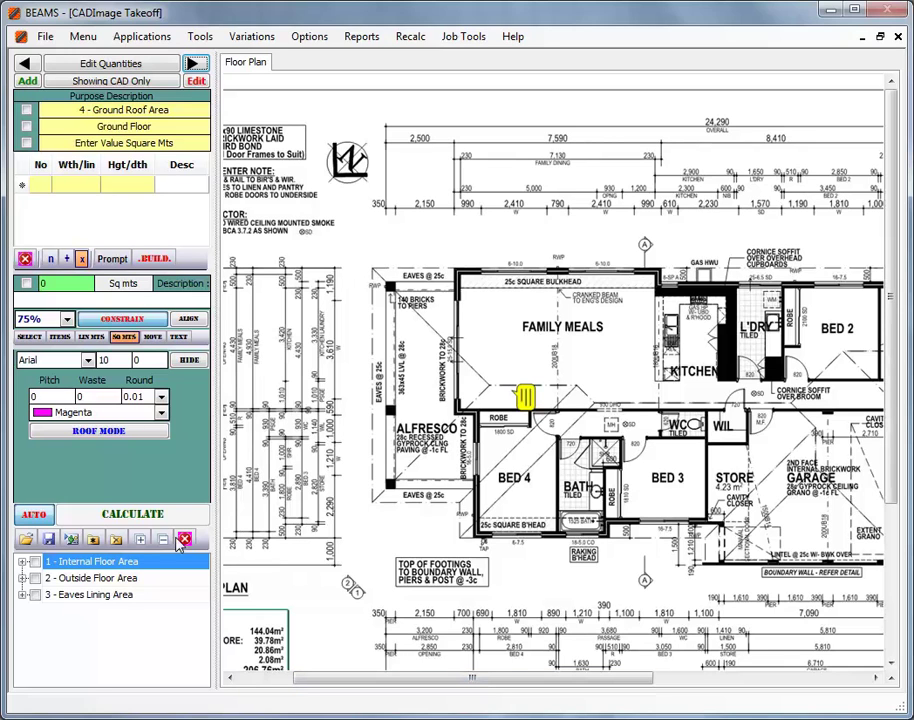
Calculate a trial roof area from the existing Ground Floor, Alfresco, Garage-Carport, Porch and first eaves areas, and clear its measurement rows
{"action": "left_click", "coordinate": [22, 562]}
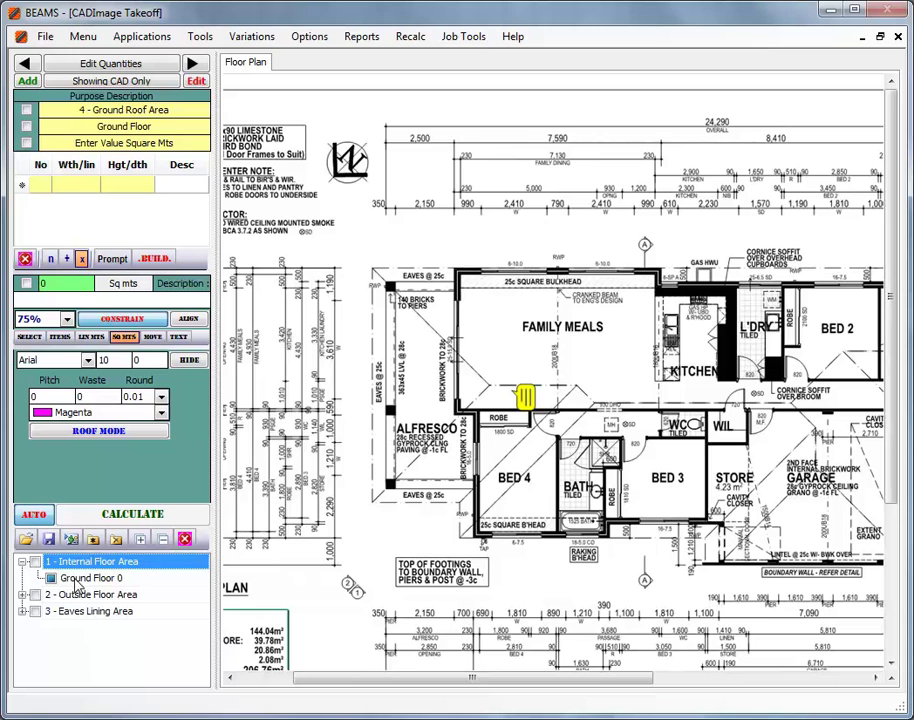
{"action": "left_click", "coordinate": [76, 579]}
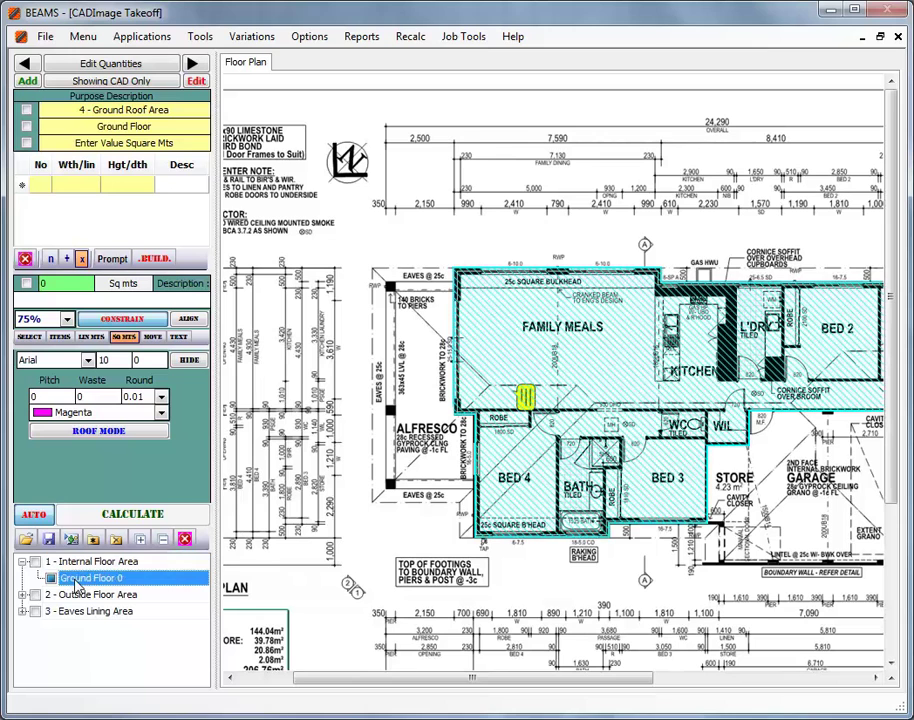
{"action": "left_click", "coordinate": [22, 595]}
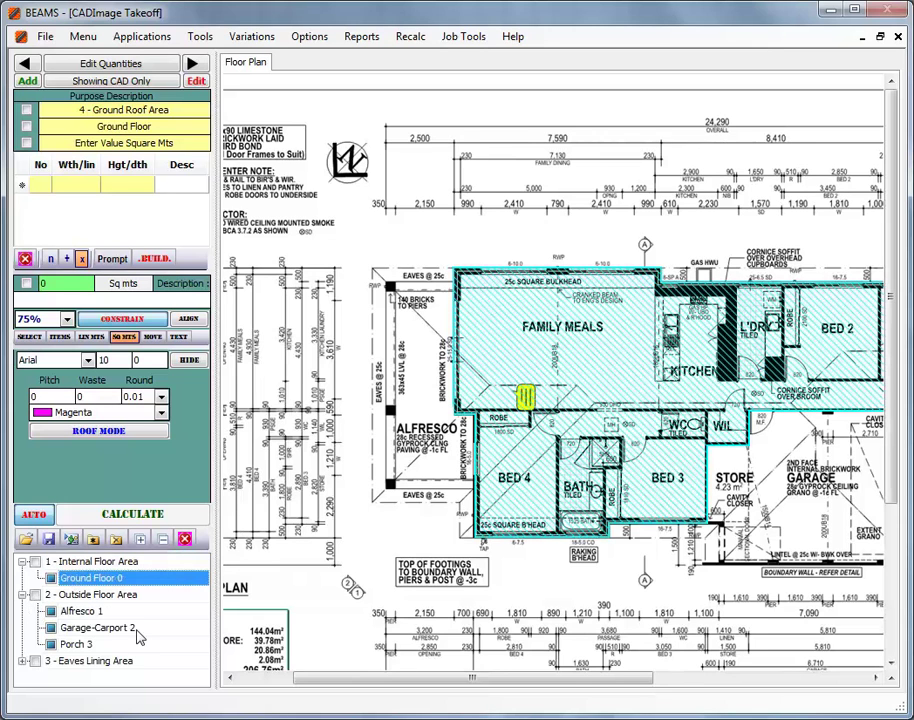
{"action": "left_click", "coordinate": [78, 611], "text": "ctrl"}
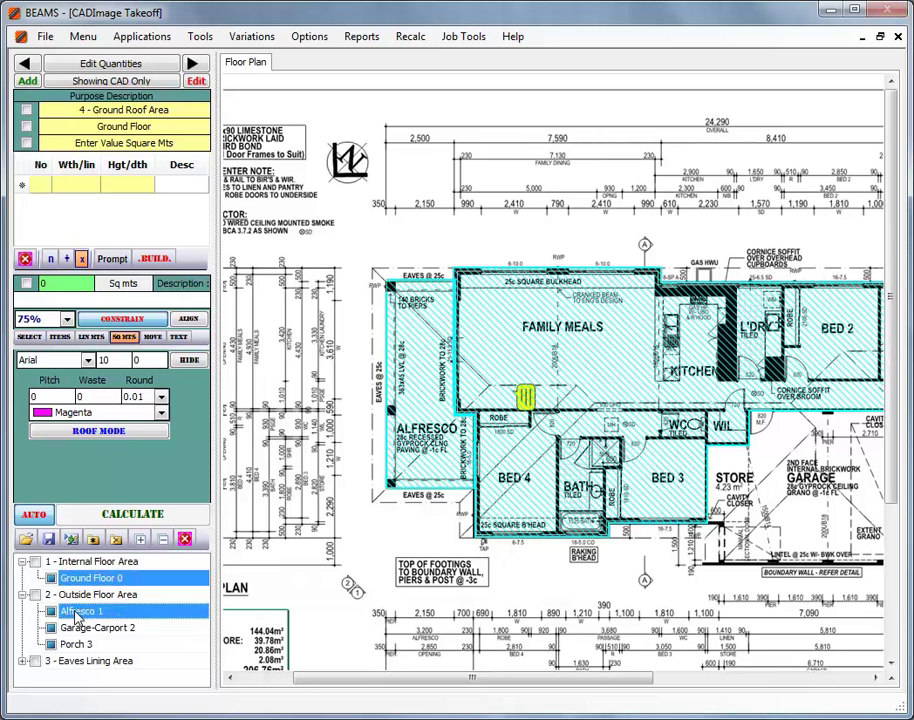
{"action": "left_click", "coordinate": [80, 627], "text": "ctrl"}
{"action": "left_click", "coordinate": [76, 644], "text": "ctrl"}
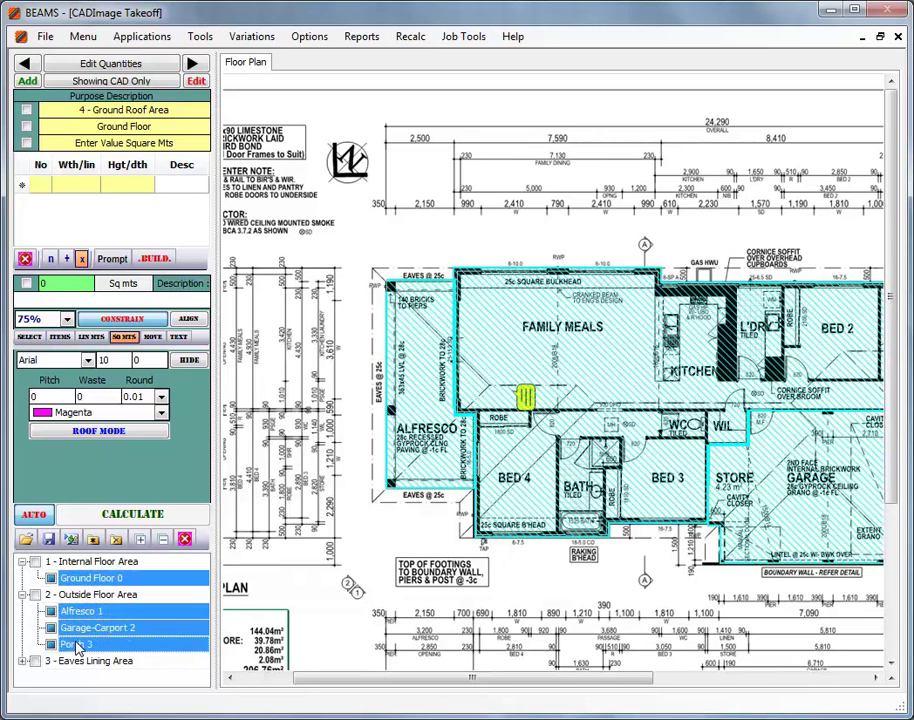
{"action": "left_click", "coordinate": [22, 661]}
{"action": "left_click", "coordinate": [75, 677], "text": "ctrl"}
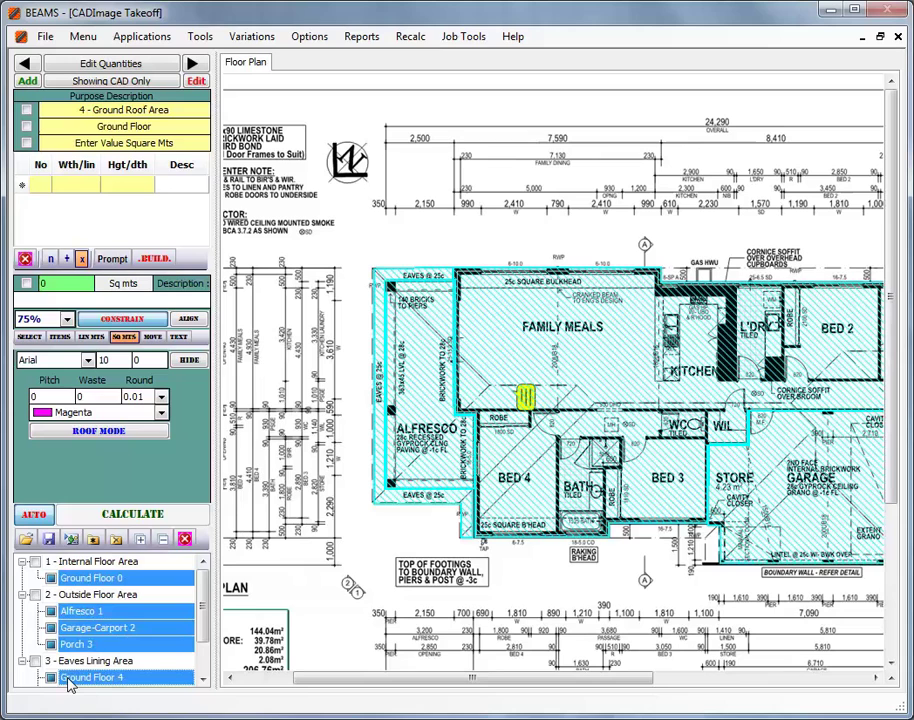
{"action": "left_click", "coordinate": [100, 515]}
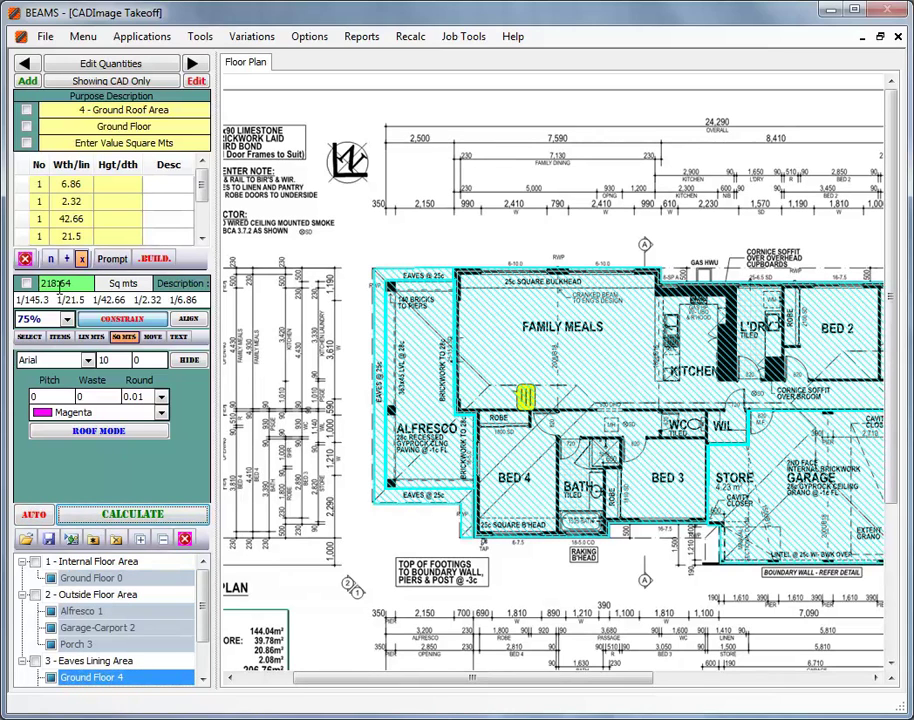
{"action": "left_click", "coordinate": [25, 259]}
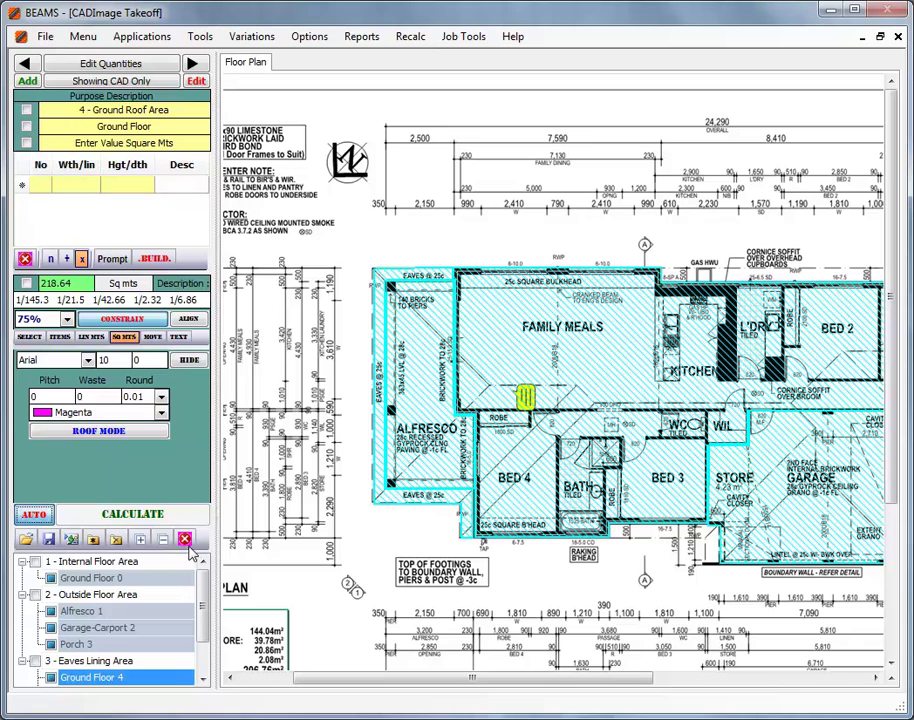
{"action": "left_click", "coordinate": [66, 598]}
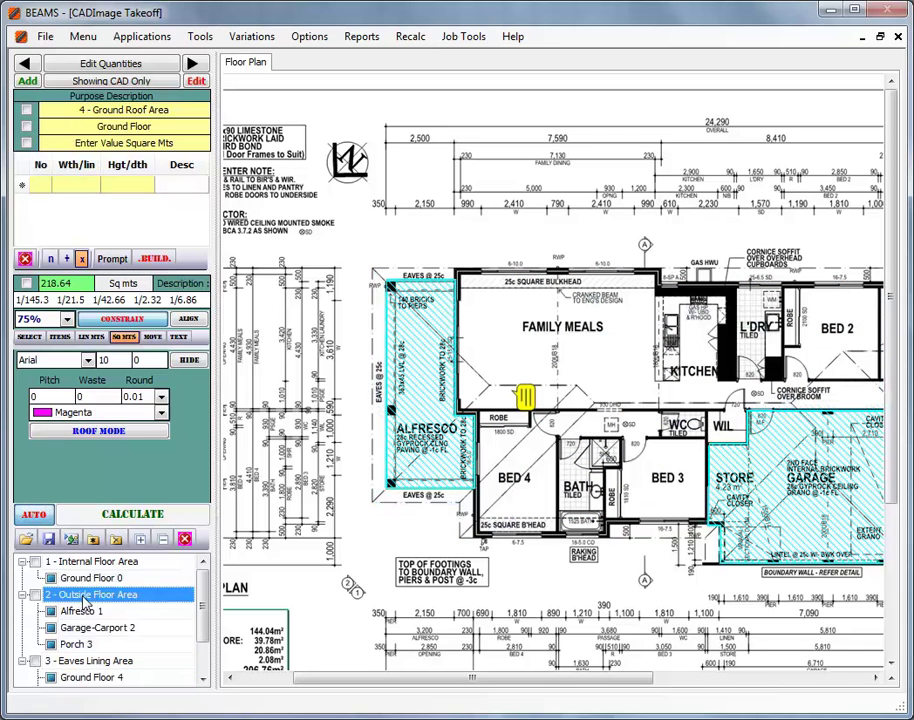
Trace the whole ground roof along the outer eaves line, including Alfresco, Garage and porch, about 230.34 square metres
{"action": "left_click", "coordinate": [371, 266]}
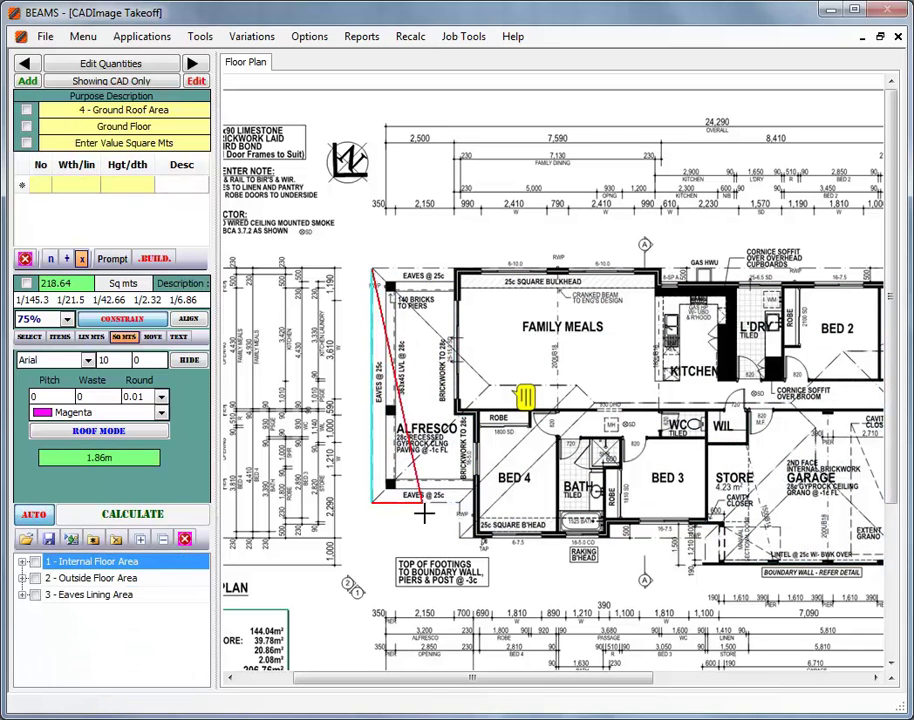
{"action": "left_click", "coordinate": [470, 540]}
{"action": "left_click", "coordinate": [551, 541]}
{"action": "left_click", "coordinate": [704, 543]}
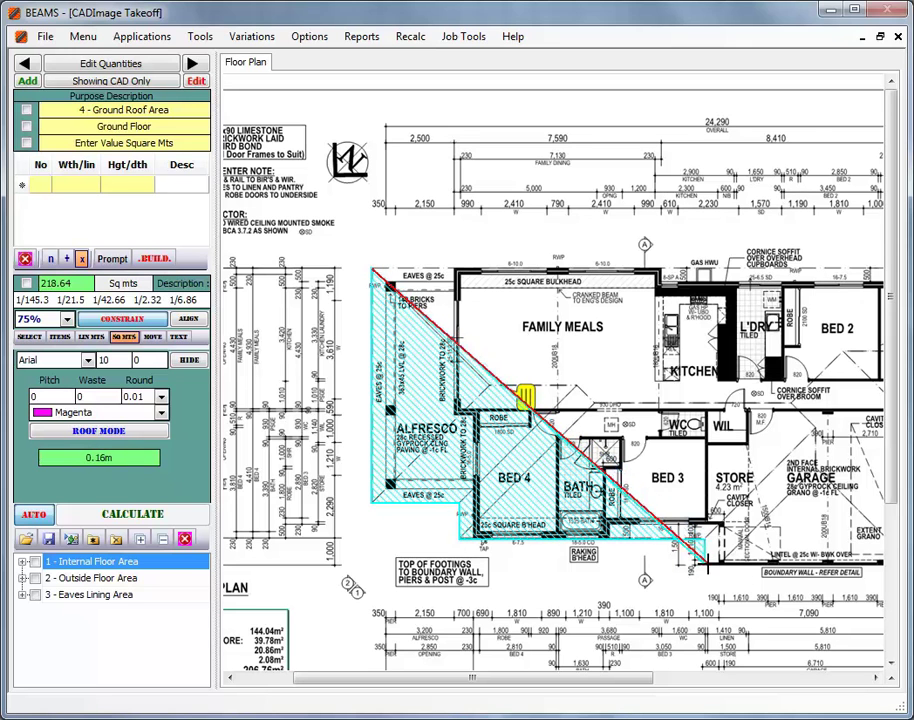
{"action": "left_click_drag", "start_coordinate": [653, 684], "coordinate": [759, 696]}
{"action": "left_click", "coordinate": [735, 563]}
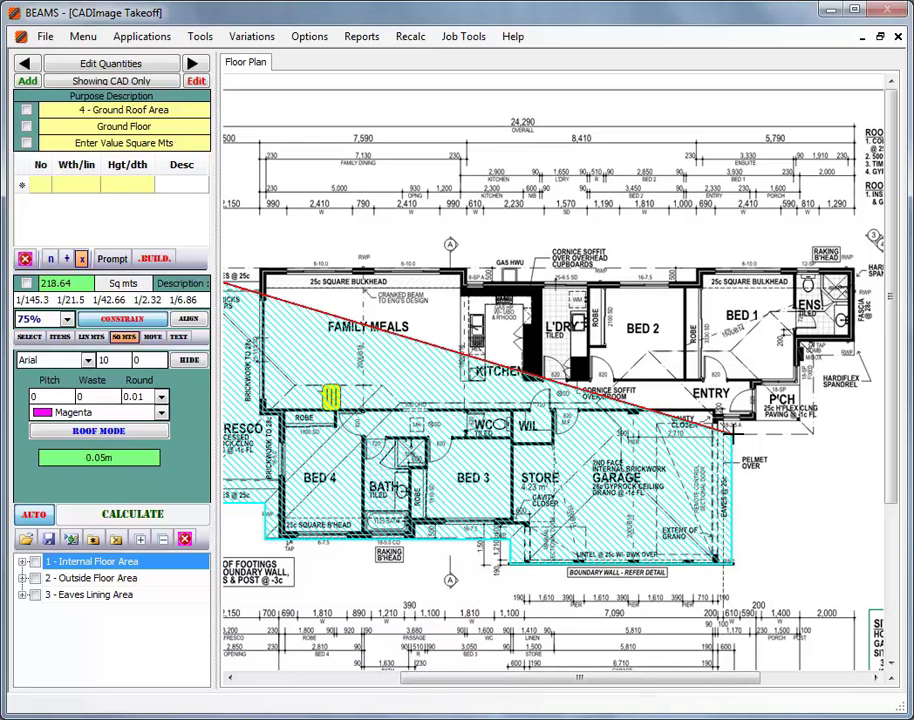
{"action": "left_click", "coordinate": [812, 432]}
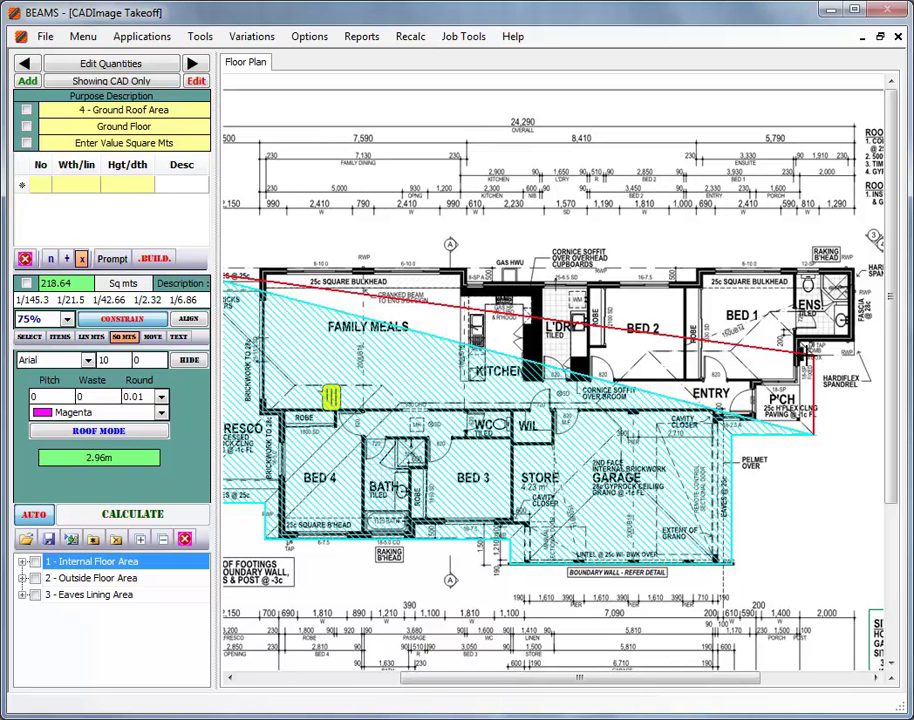
{"action": "left_click", "coordinate": [806, 352]}
{"action": "left_click", "coordinate": [852, 352]}
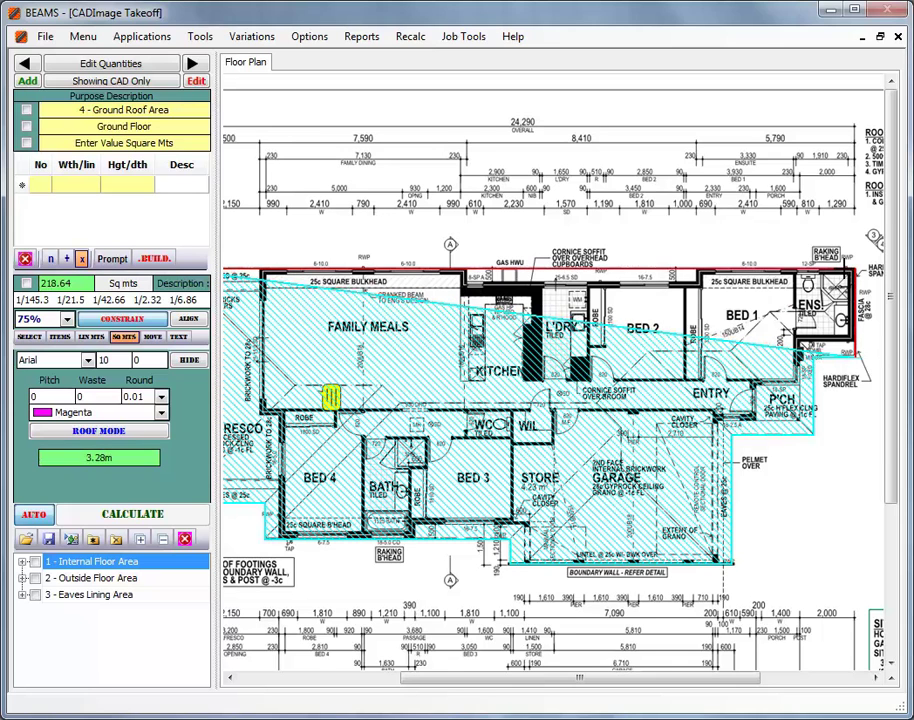
{"action": "double_click", "coordinate": [852, 268]}
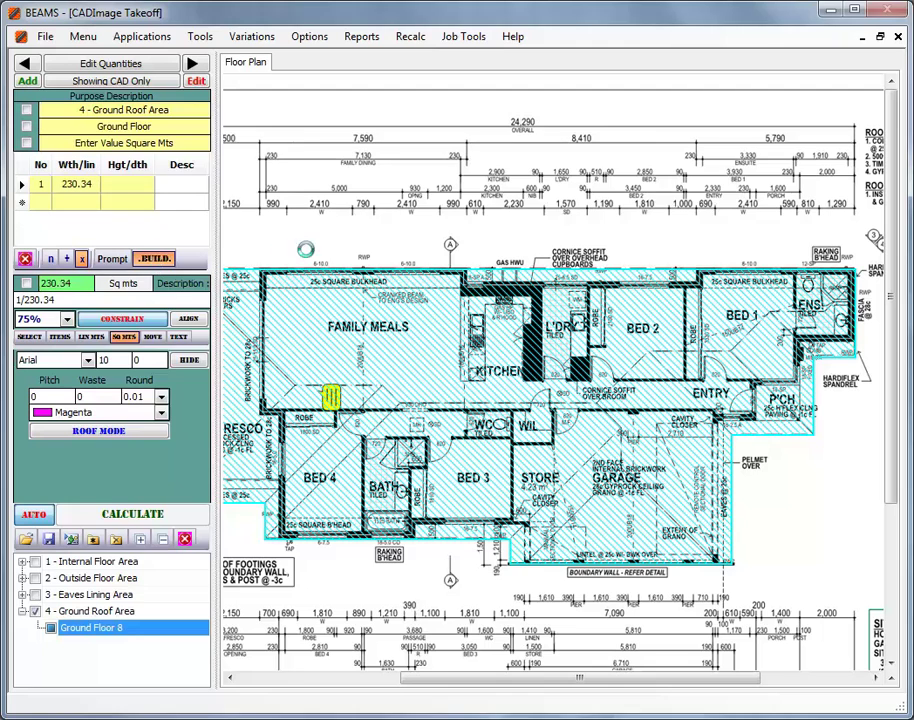
Submit the ground roof inclusions with Timber Stick Sq mt Rate structure, Carpenter Build Ground Roof and Colorbond / Sq mt roof cover
{"action": "left_click", "coordinate": [180, 284]}
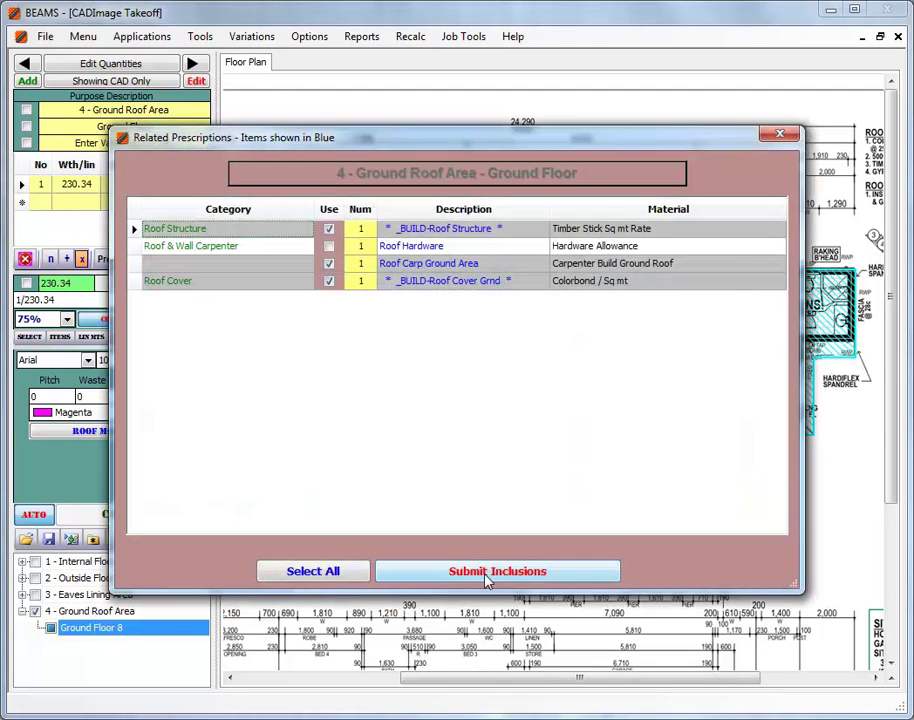
{"action": "left_click", "coordinate": [779, 285]}
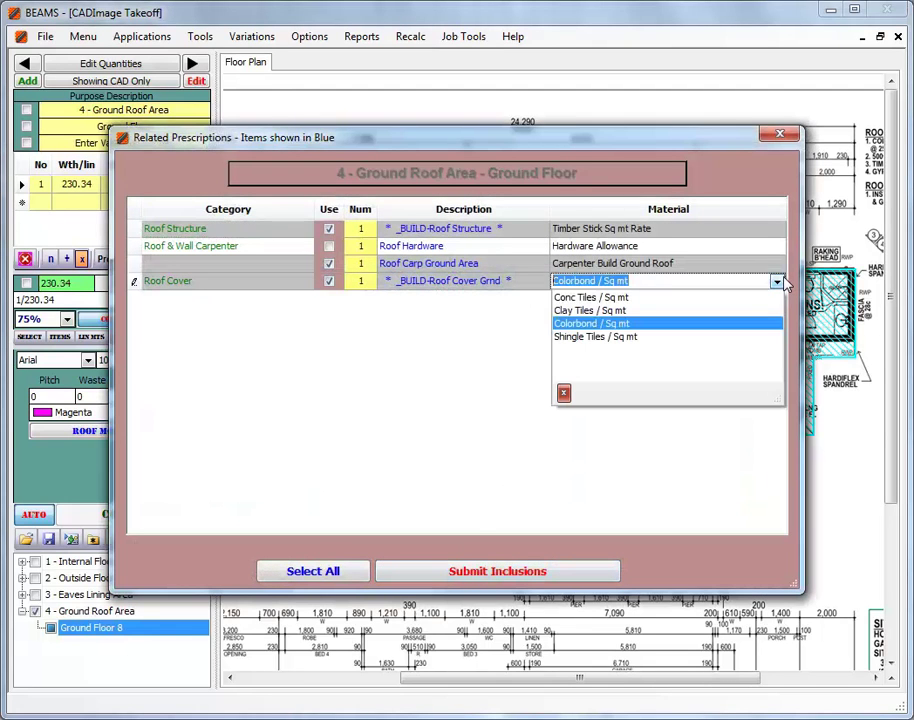
{"action": "left_click", "coordinate": [779, 283]}
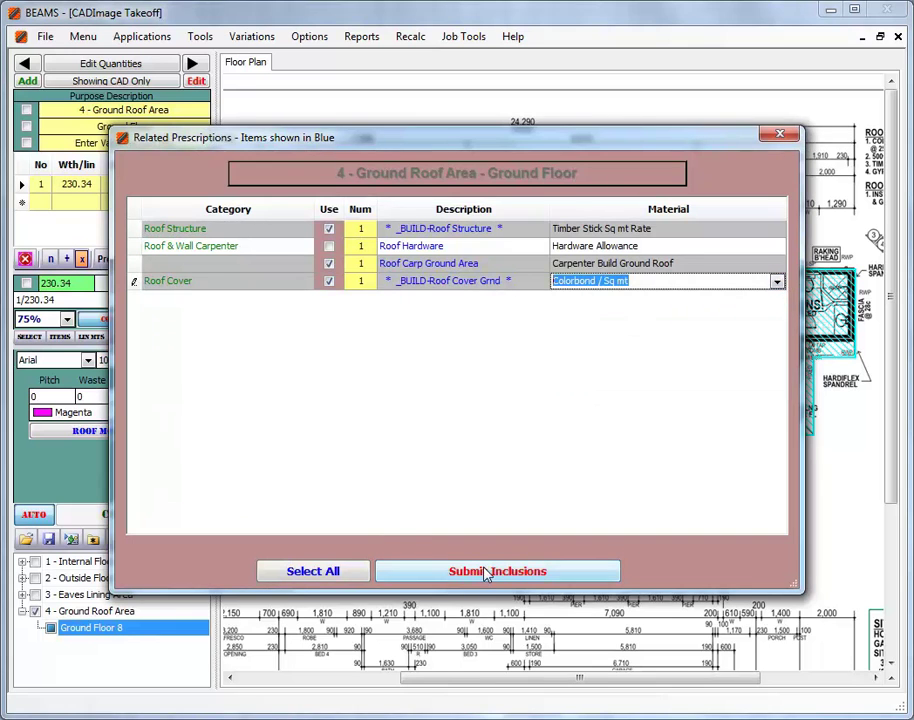
{"action": "left_click", "coordinate": [485, 572]}
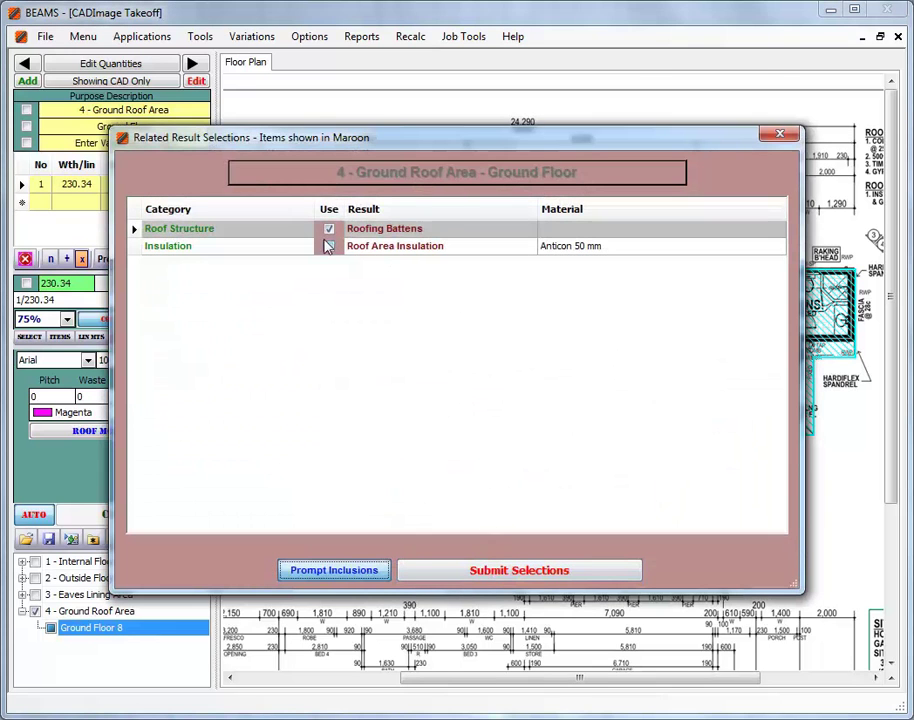
Include Anticon 50 mm Roof Area Insulation with the Roofing Battens, submit the selections, and submit the Fix Roof Battens carpenter inclusion
{"action": "left_click", "coordinate": [329, 246]}
{"action": "left_click", "coordinate": [519, 578]}
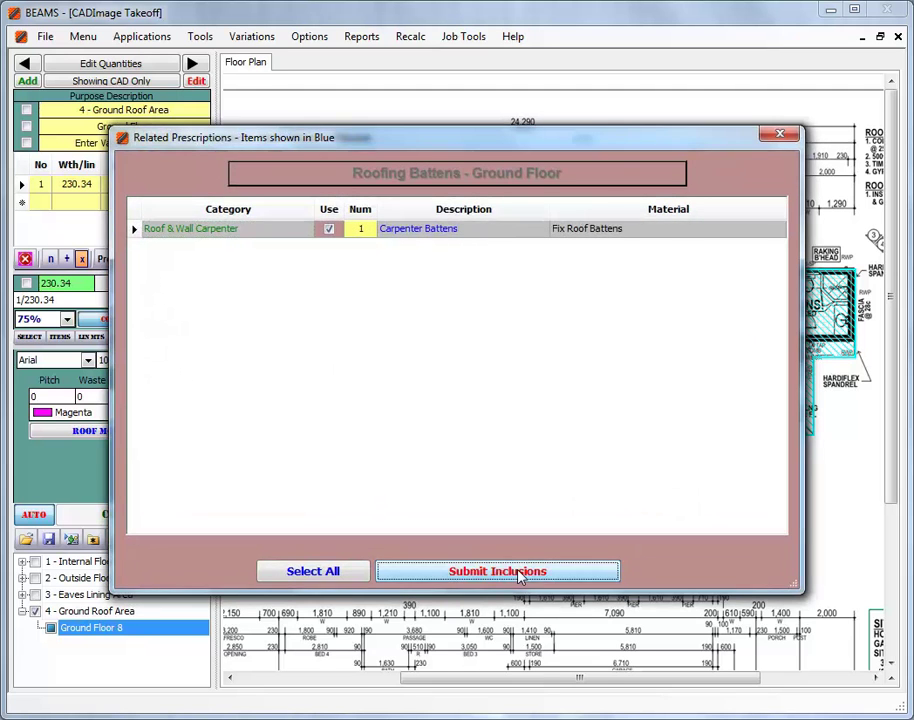
{"action": "left_click", "coordinate": [517, 575]}
{"action": "left_click", "coordinate": [581, 407]}
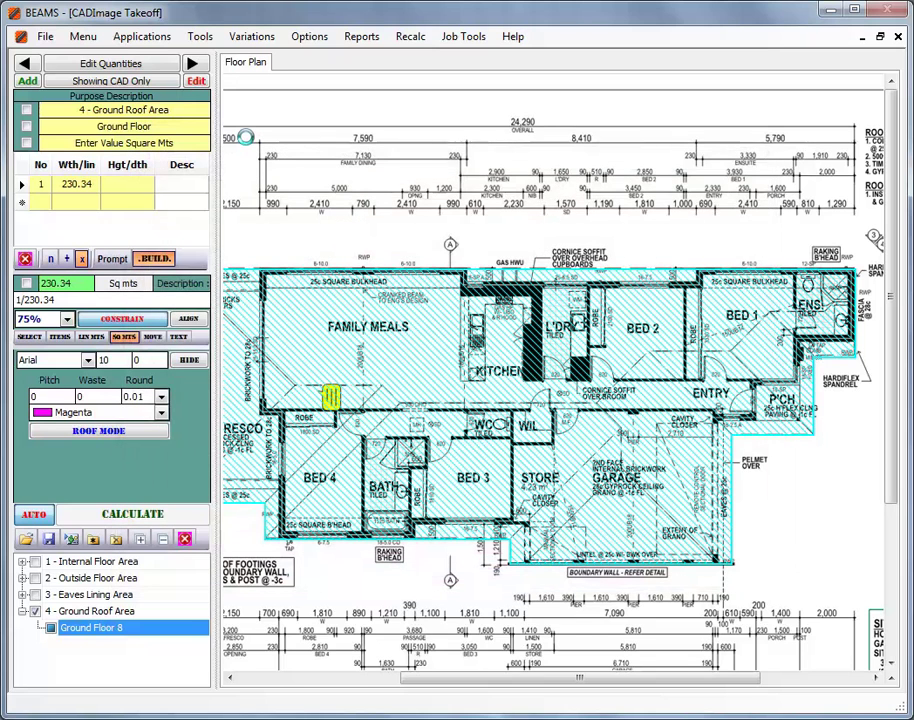
Move on to 8 - Tiled Floor Areas for the Bathroom and trace the bathroom floor, including the shower, about 6.5 square metres
{"action": "left_click", "coordinate": [245, 137]}
{"action": "left_click", "coordinate": [194, 64]}
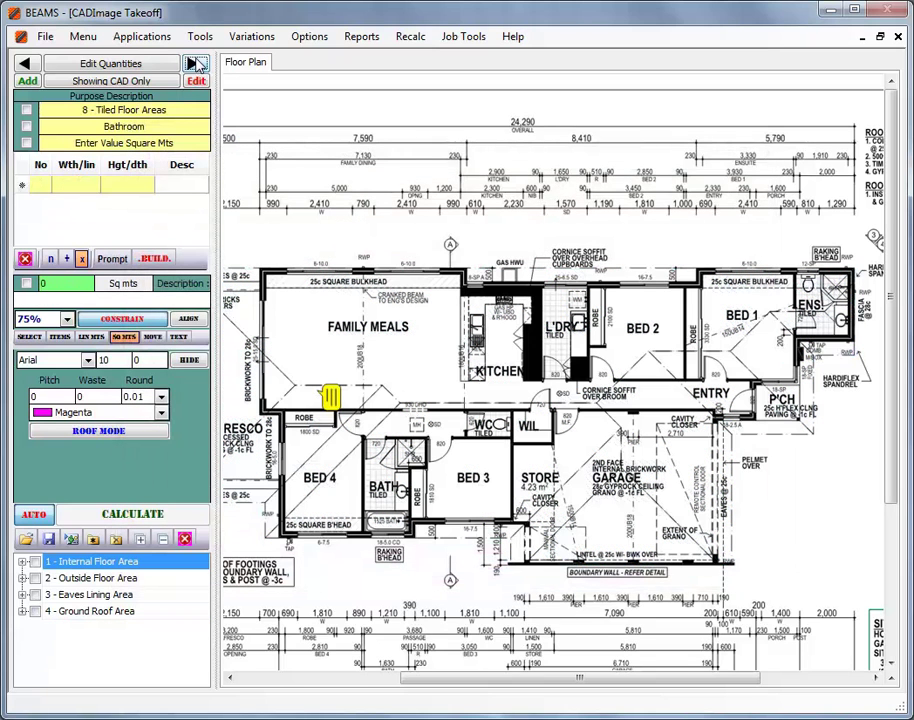
{"action": "left_click_drag", "start_coordinate": [471, 688], "coordinate": [414, 688]}
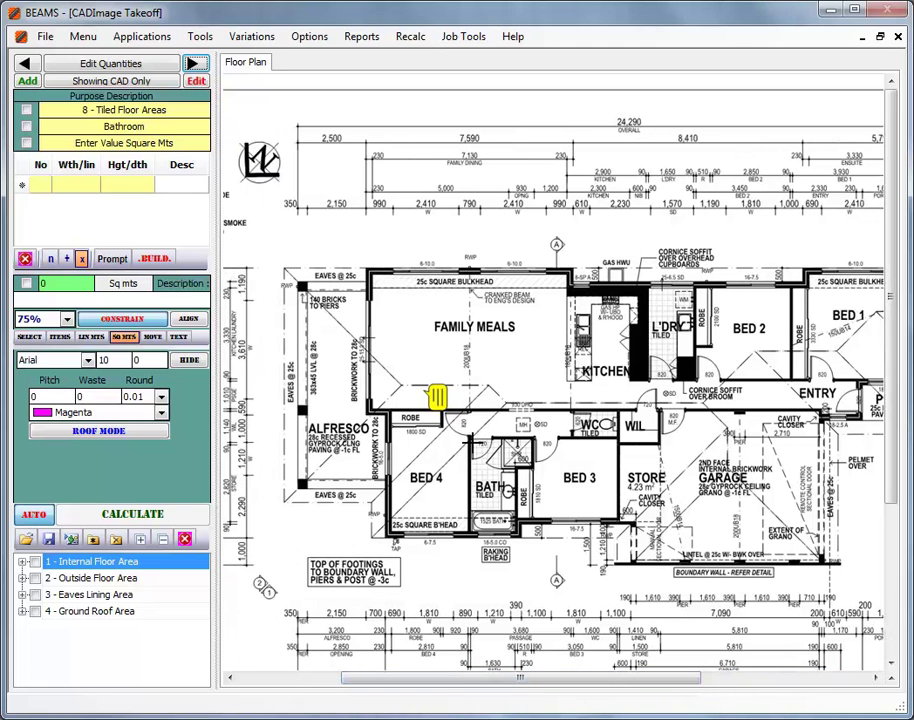
{"action": "left_click", "coordinate": [474, 441]}
{"action": "left_click", "coordinate": [530, 441]}
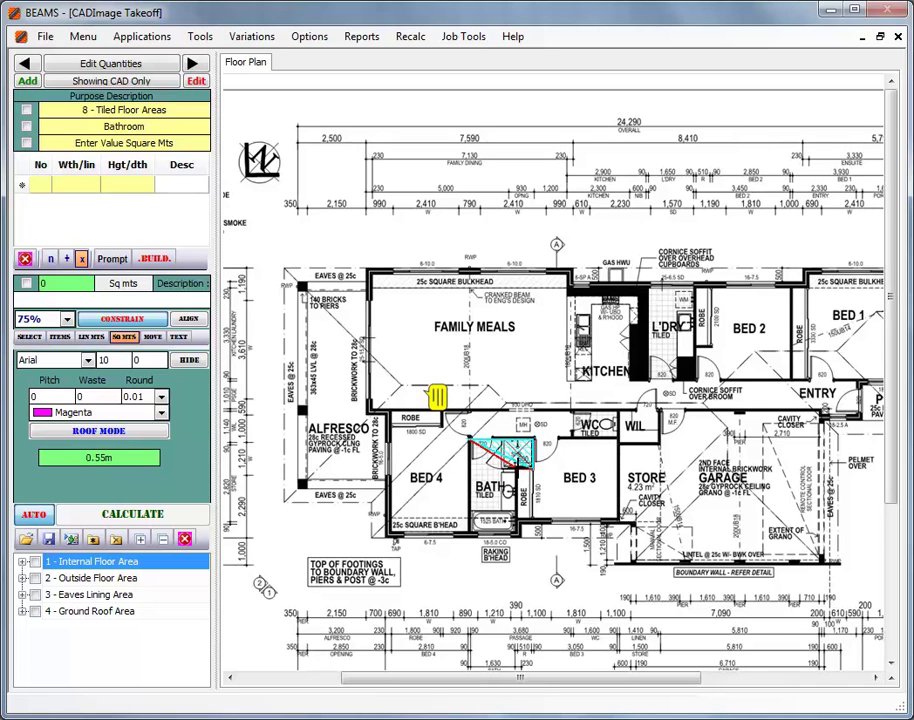
{"action": "left_click", "coordinate": [530, 466]}
{"action": "left_click", "coordinate": [517, 537]}
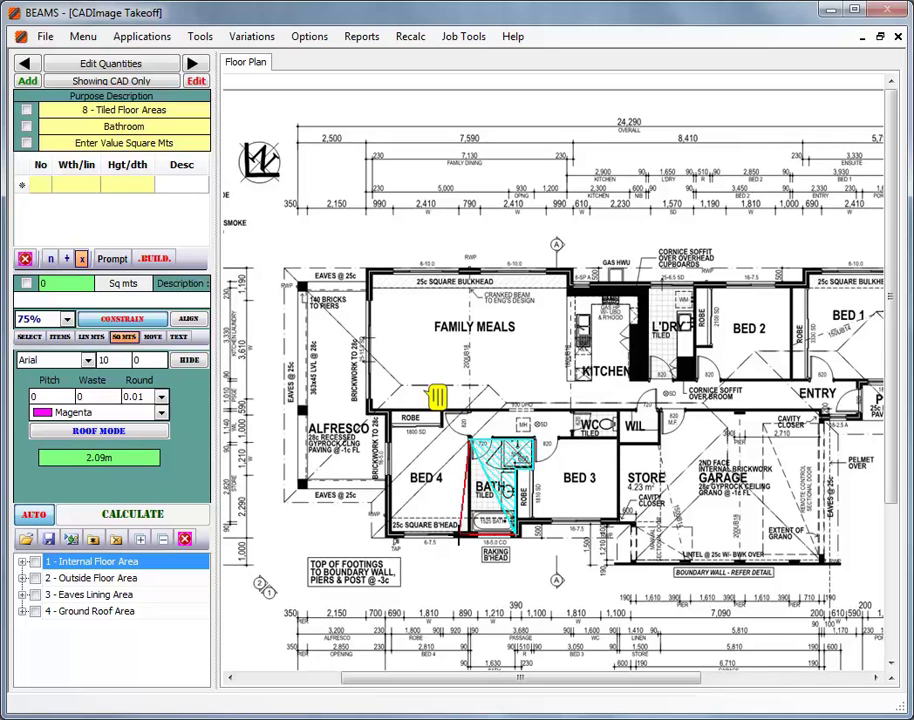
{"action": "left_click", "coordinate": [473, 537]}
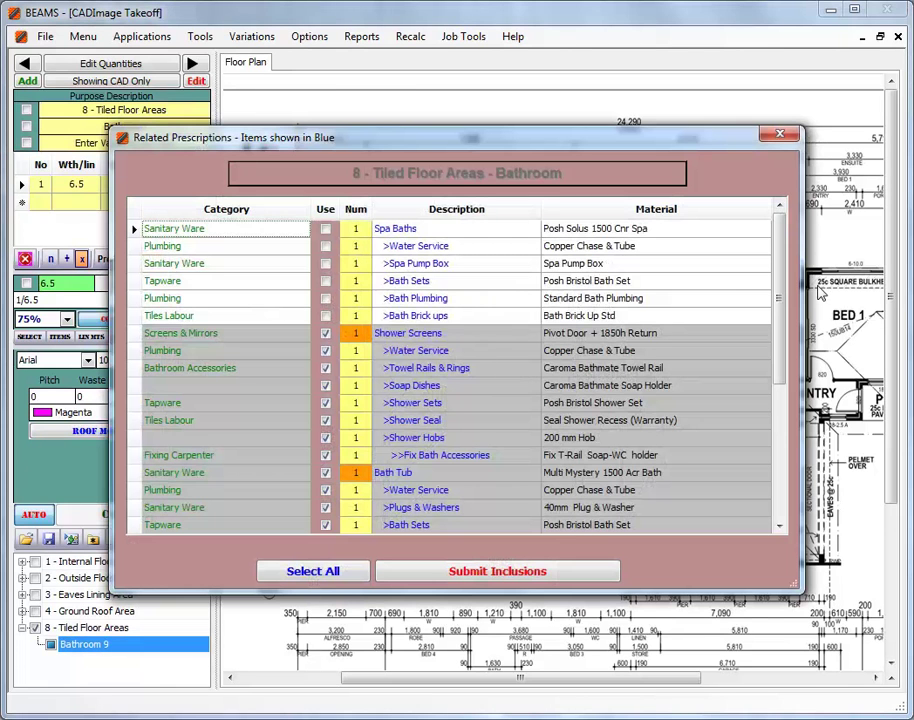
Review the Bathroom inclusions and submit the Shower Screens and Bath Tub items with their related plumbing, tapware and labour
{"action": "left_click_drag", "start_coordinate": [778, 300], "coordinate": [775, 229]}
{"action": "scroll", "coordinate": [413, 419], "scroll_direction": "down", "scroll_amount": 4}
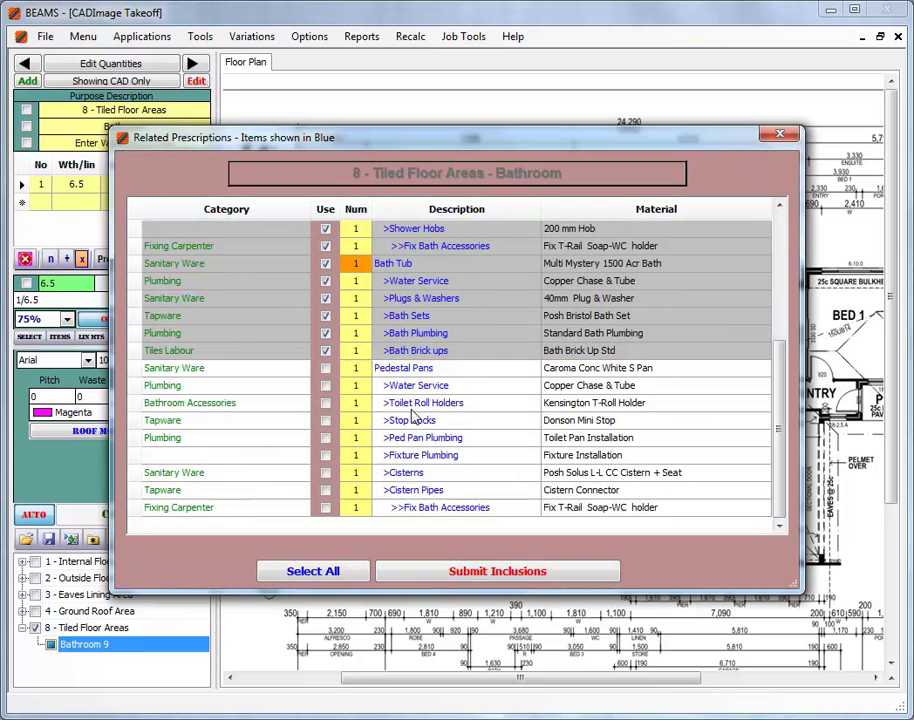
{"action": "left_click", "coordinate": [478, 574]}
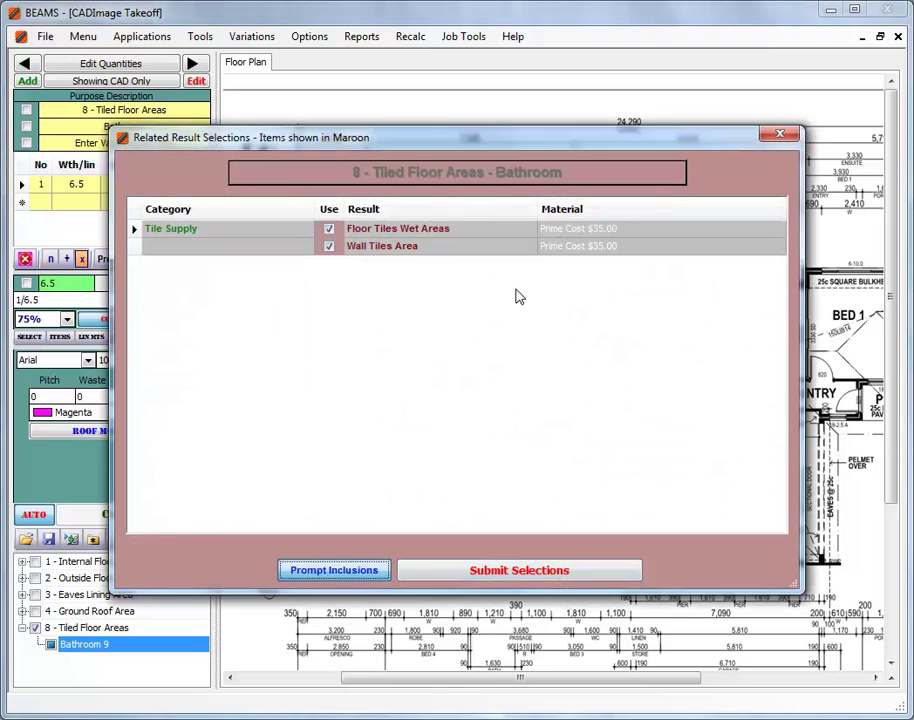
Set both Floor Tiles Wet Areas and Wall Tiles Area to Prime Cost $45.00 and submit the selections
{"action": "left_click", "coordinate": [779, 230]}
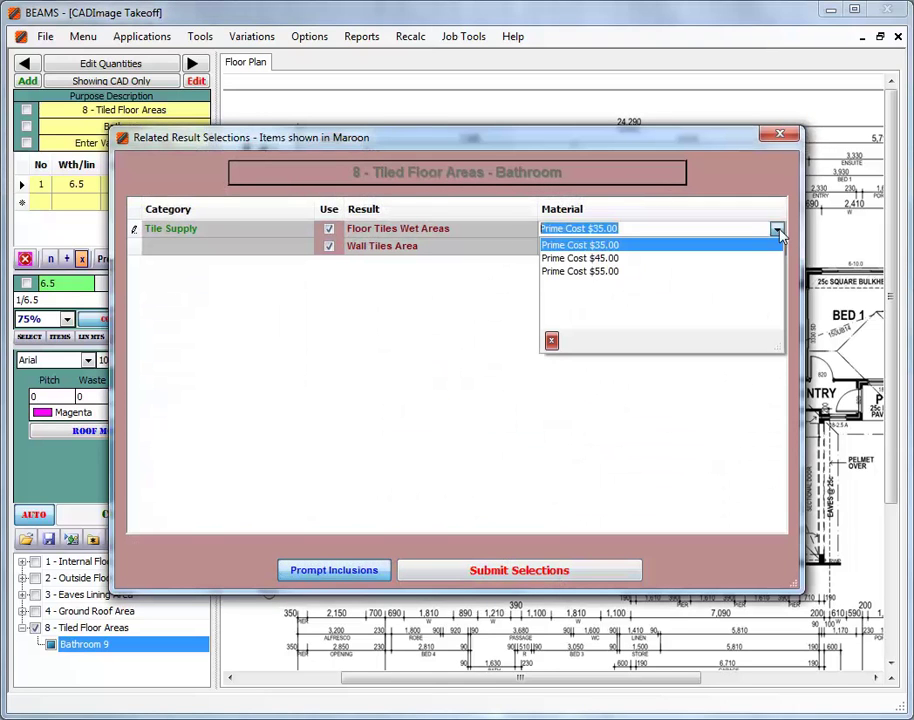
{"action": "left_click", "coordinate": [653, 260]}
{"action": "left_click", "coordinate": [777, 246]}
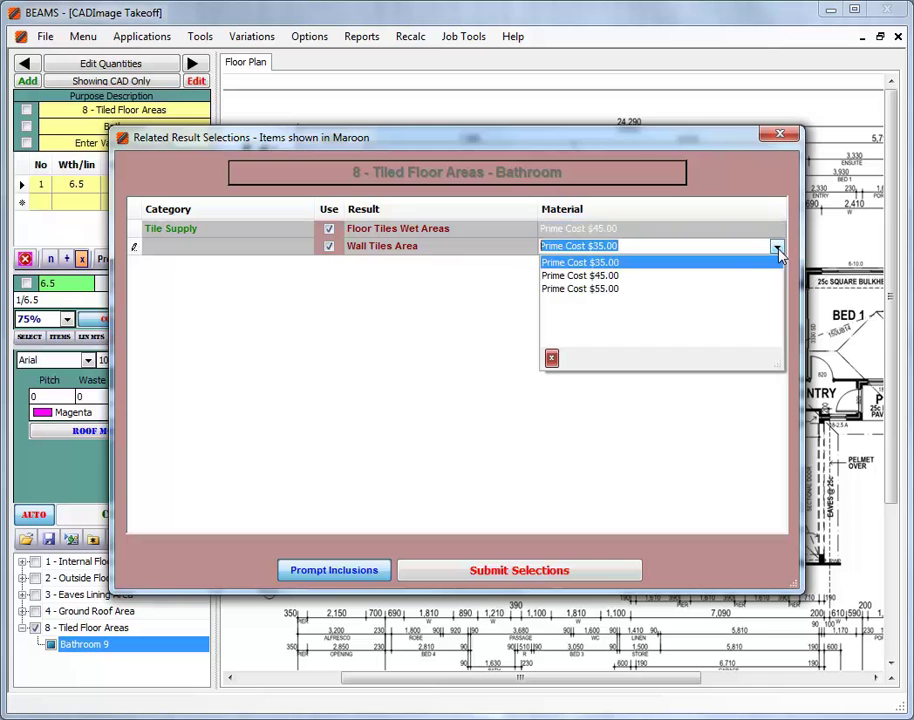
{"action": "left_click", "coordinate": [704, 273]}
{"action": "left_click", "coordinate": [525, 573]}
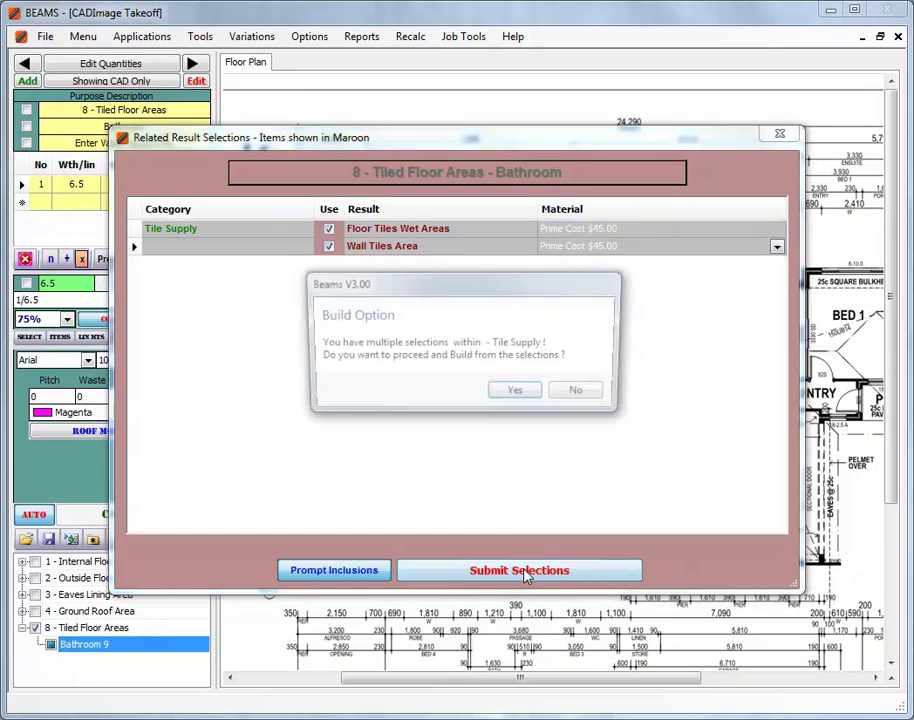
Confirm the Bathroom tile supply build and submit the grout, delivery, screed and tiler labour inclusions for its wall and floor tiles
{"action": "left_click", "coordinate": [512, 396]}
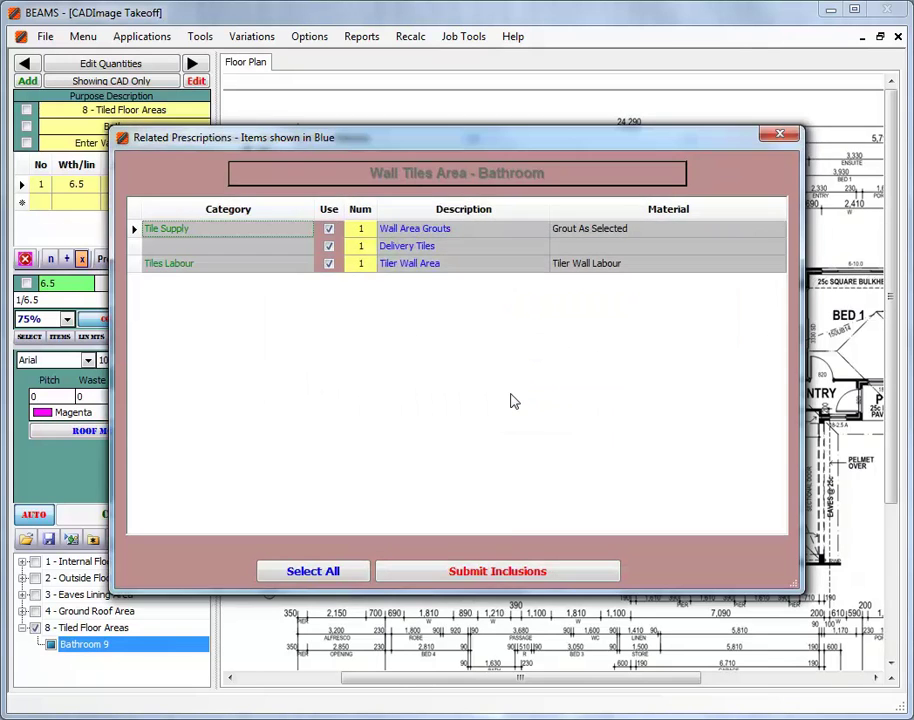
{"action": "left_click", "coordinate": [503, 571]}
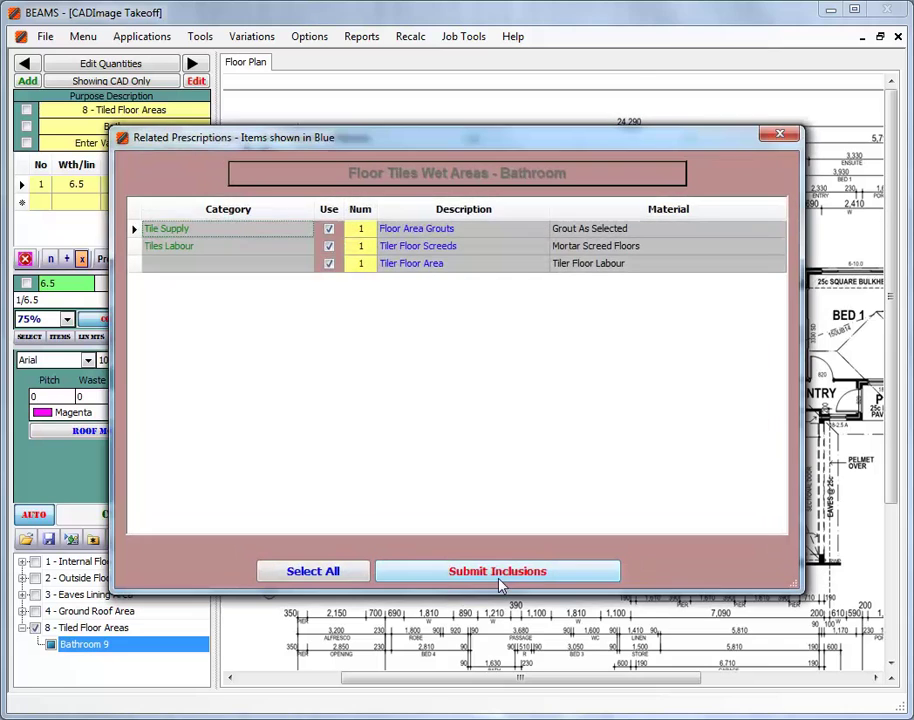
{"action": "left_click", "coordinate": [497, 577]}
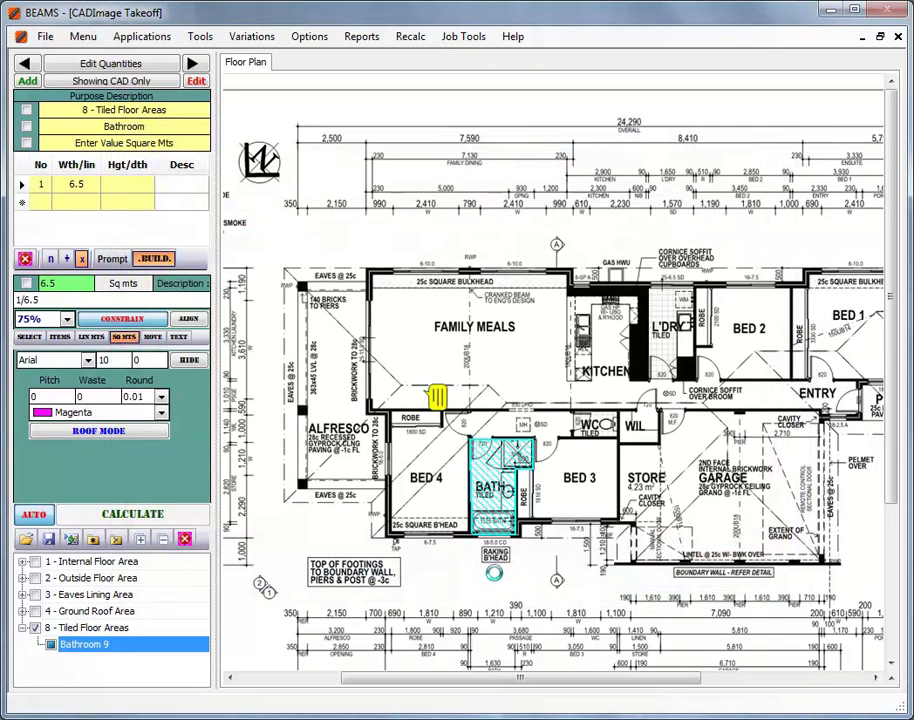
Move on to the Ensuite under 8 - Tiled Floor Areas and trace its floor on the plan, about 4.67 square metres
{"action": "left_click", "coordinate": [193, 63]}
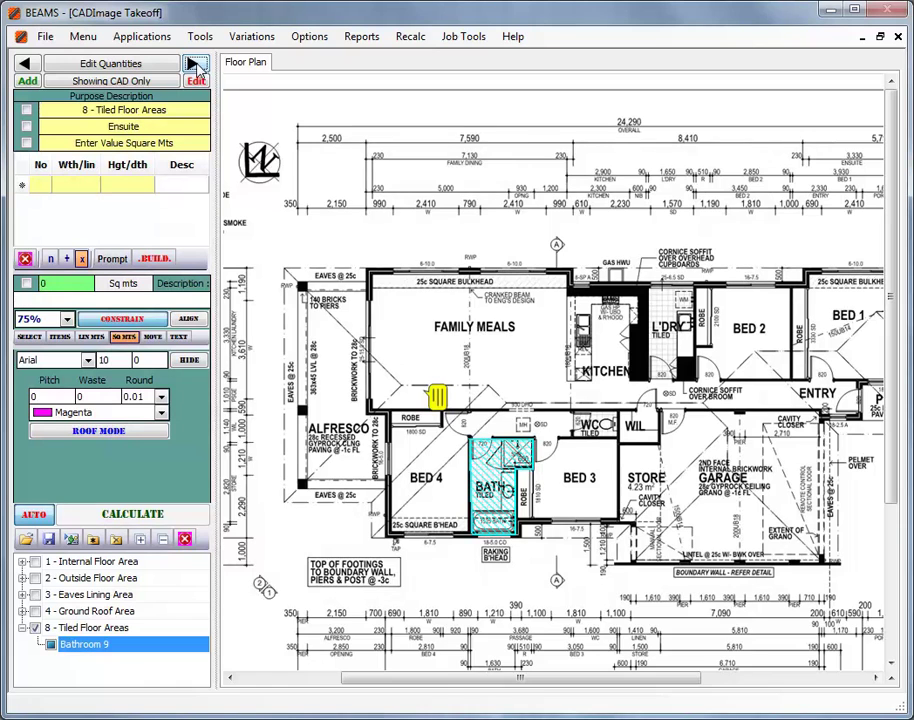
{"action": "left_click_drag", "start_coordinate": [440, 679], "coordinate": [592, 678]}
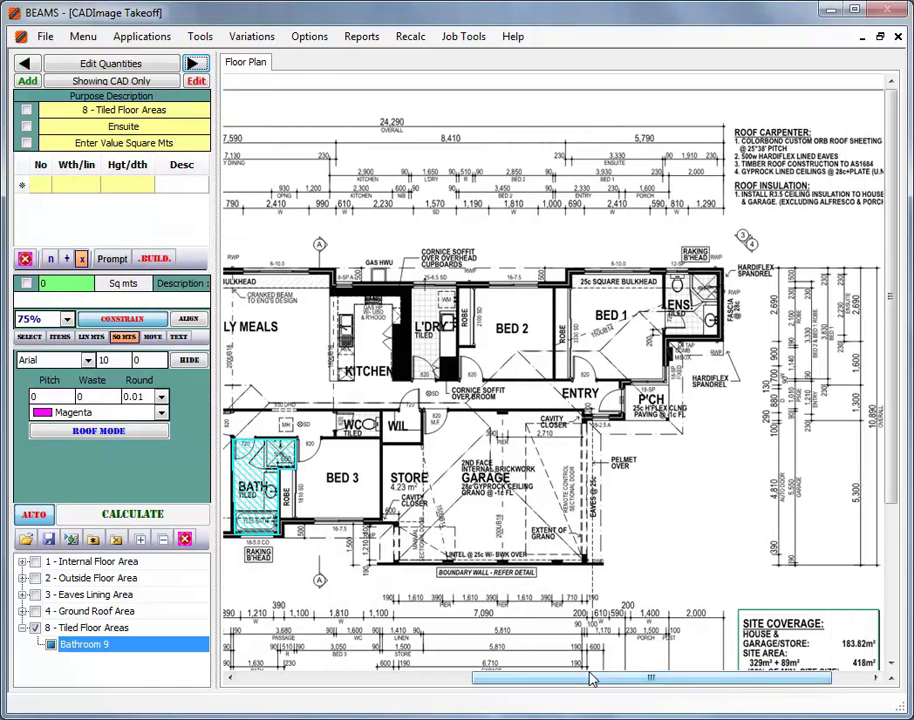
{"action": "left_click", "coordinate": [668, 272]}
{"action": "left_click", "coordinate": [720, 272]}
{"action": "left_click", "coordinate": [720, 340]}
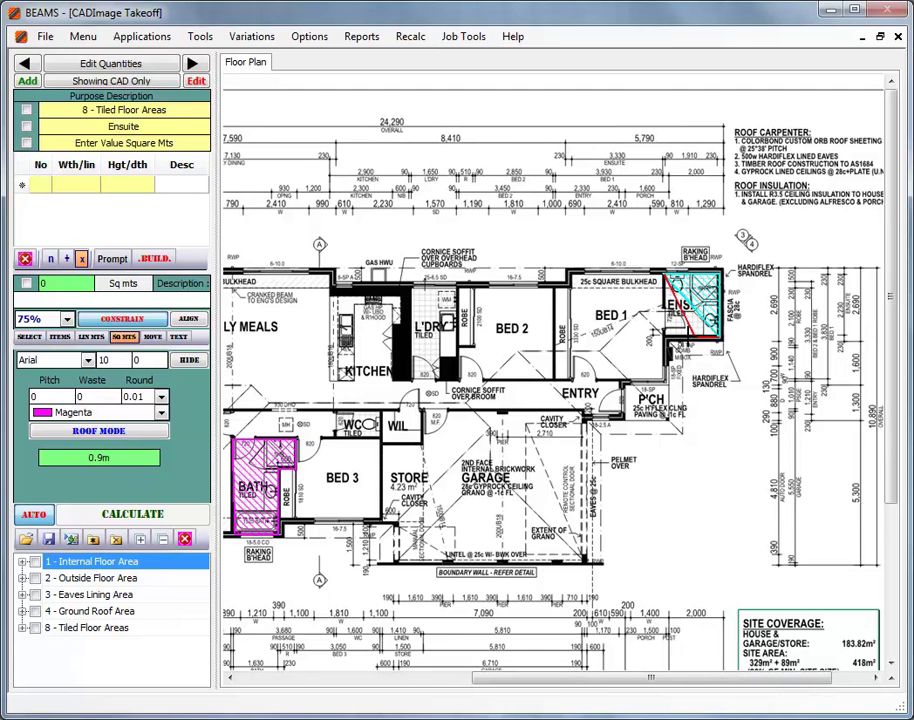
{"action": "left_click", "coordinate": [666, 340]}
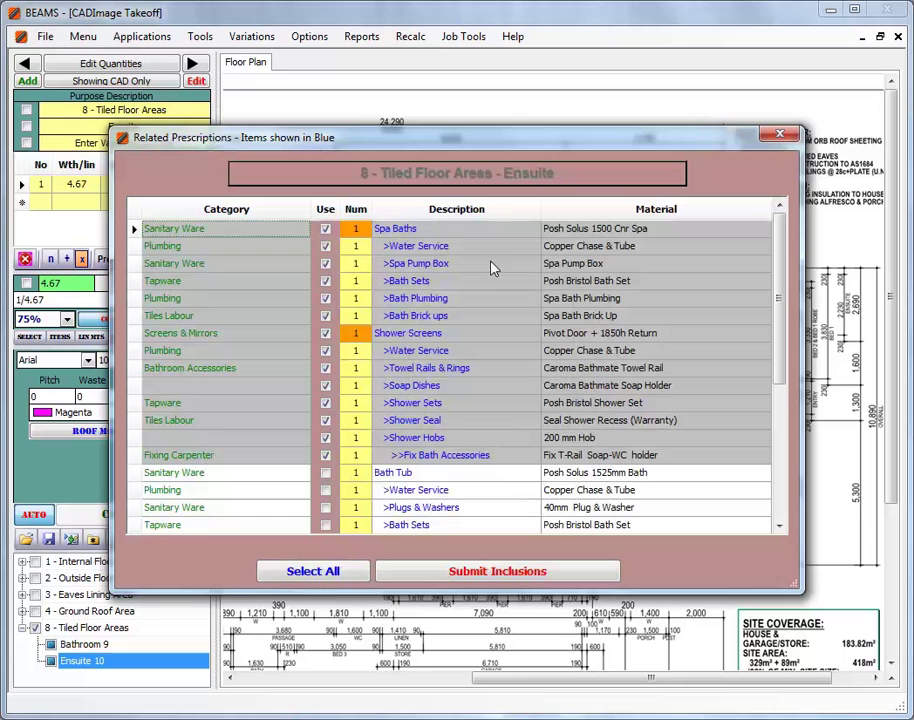
Review the Ensuite inclusions and submit the Spa Baths, Shower Screens and Pedestal Pans with their related items
{"action": "left_click", "coordinate": [325, 229]}
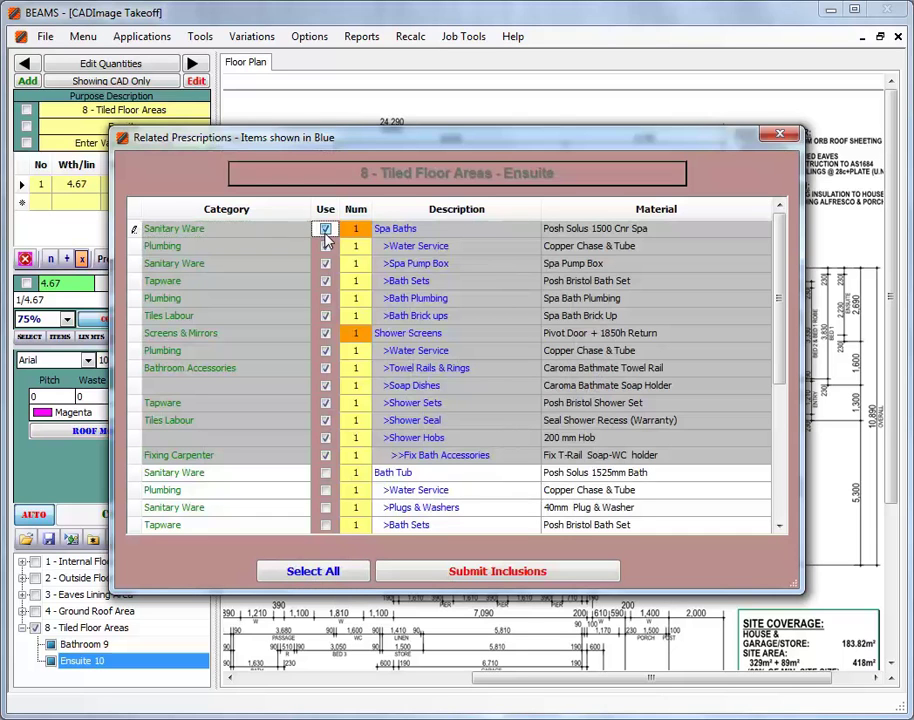
{"action": "scroll", "coordinate": [783, 333], "scroll_direction": "down", "scroll_amount": 3}
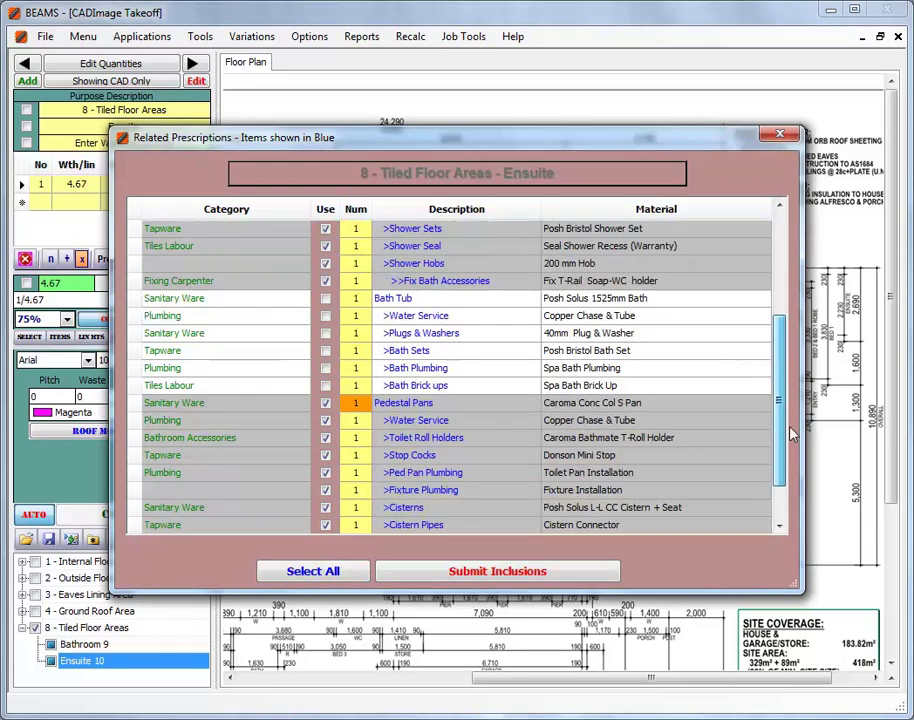
{"action": "left_click", "coordinate": [521, 574]}
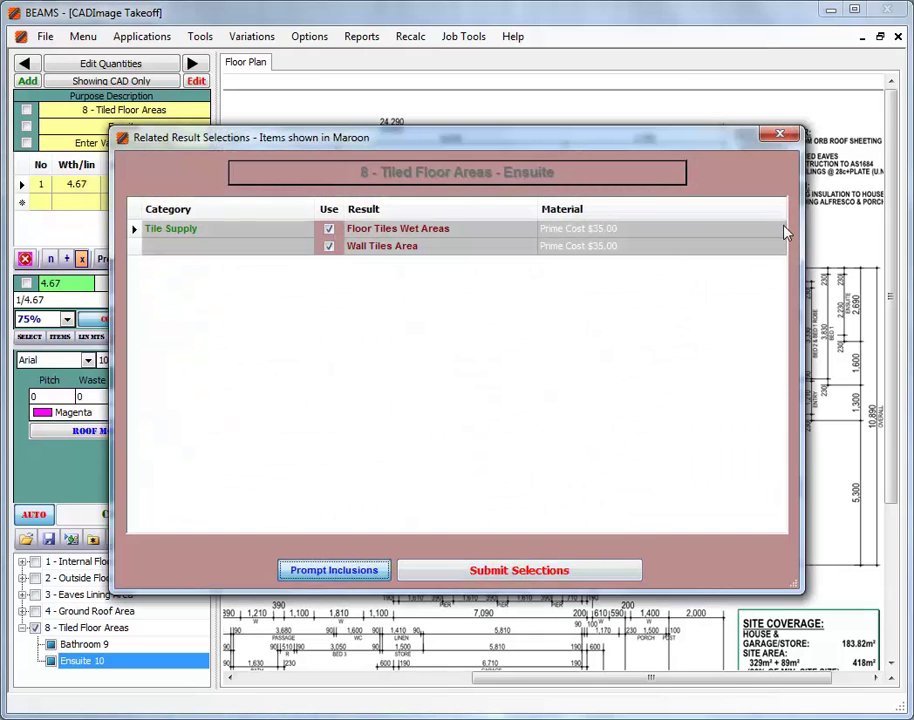
Set the Ensuite's Floor Tiles Wet Areas and Wall Tiles Area to Prime Cost $45.00 and build them with all their related inclusions
{"action": "left_click", "coordinate": [705, 229]}
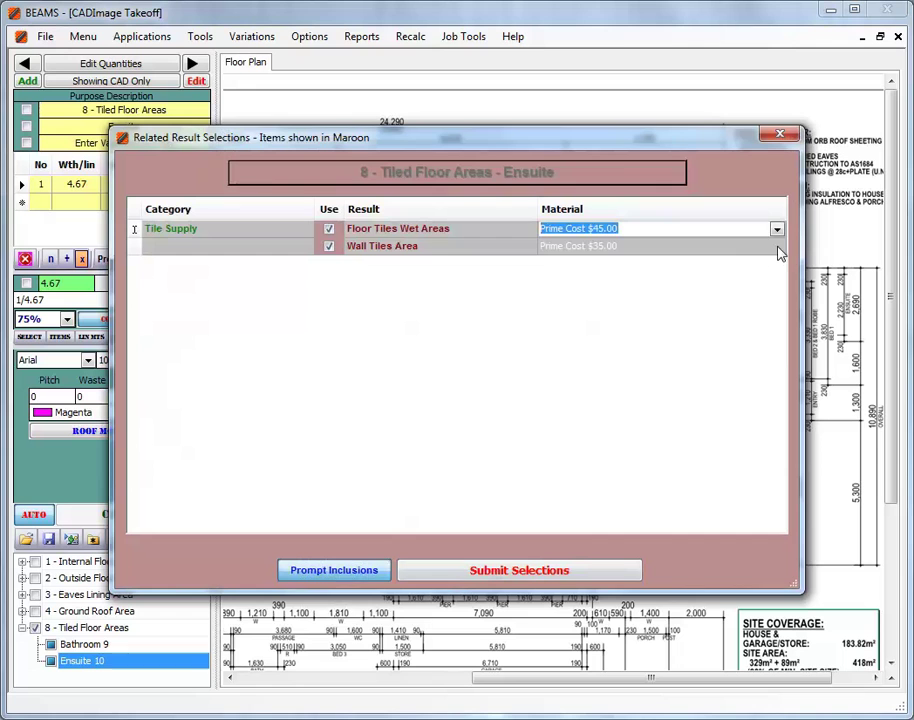
{"action": "left_click", "coordinate": [777, 247]}
{"action": "left_click", "coordinate": [598, 271]}
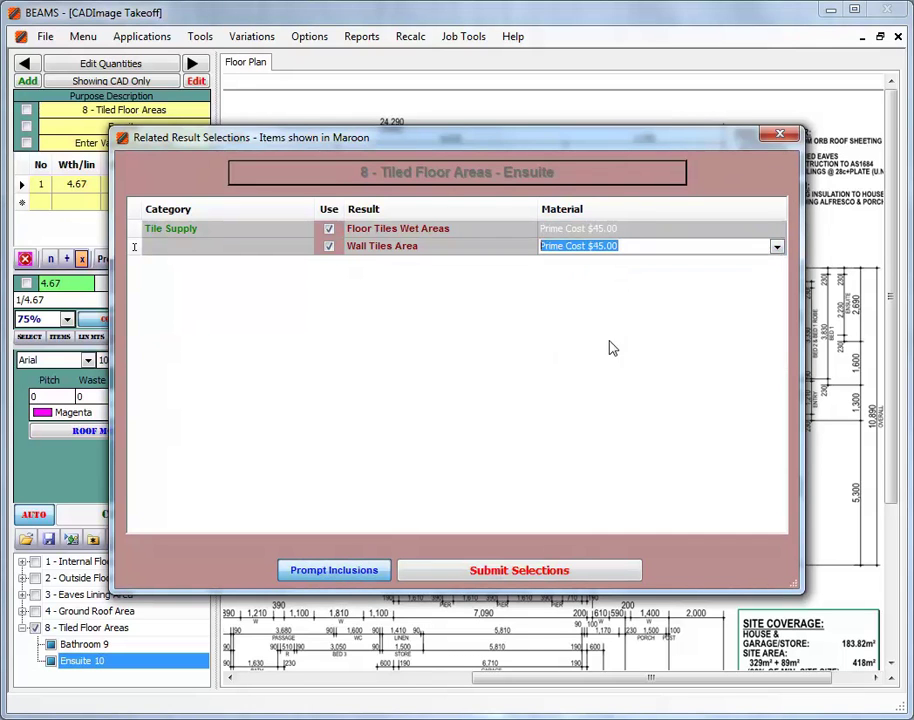
{"action": "left_click", "coordinate": [517, 573]}
{"action": "left_click", "coordinate": [517, 392]}
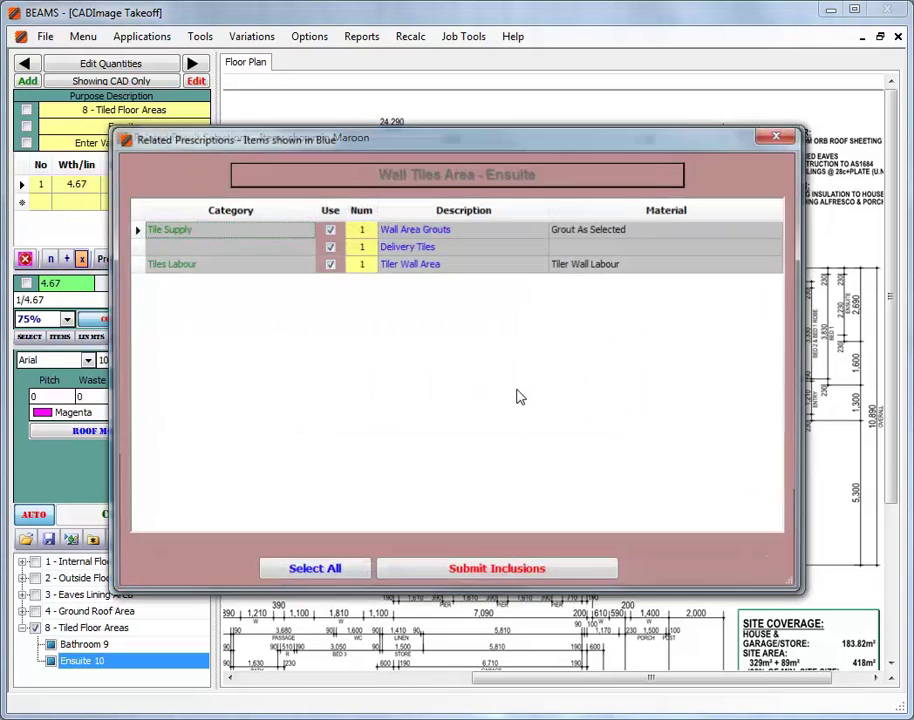
{"action": "left_click", "coordinate": [493, 572]}
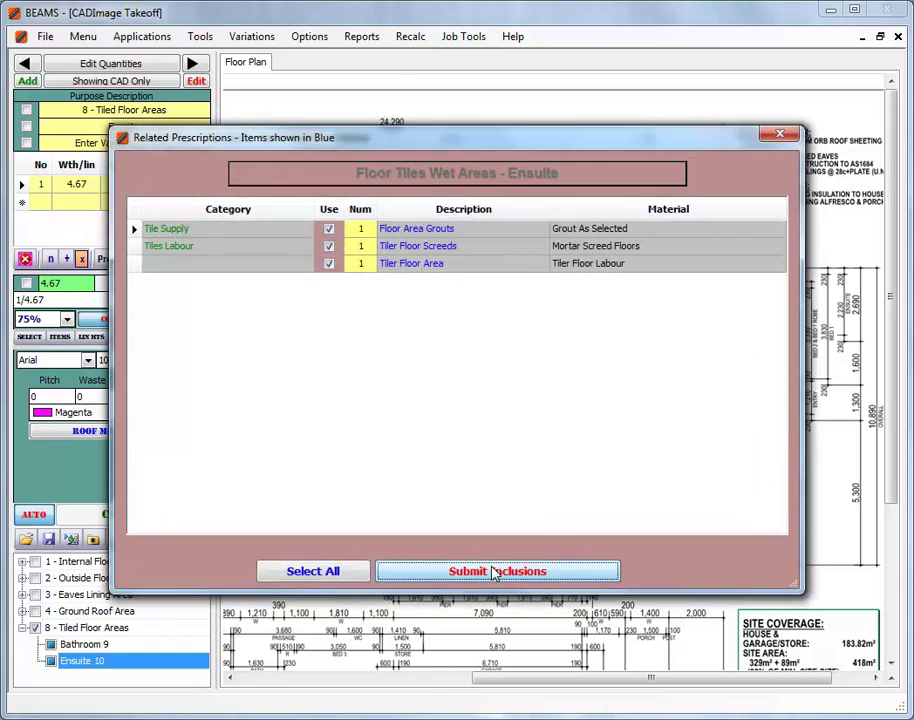
{"action": "left_click", "coordinate": [492, 572]}
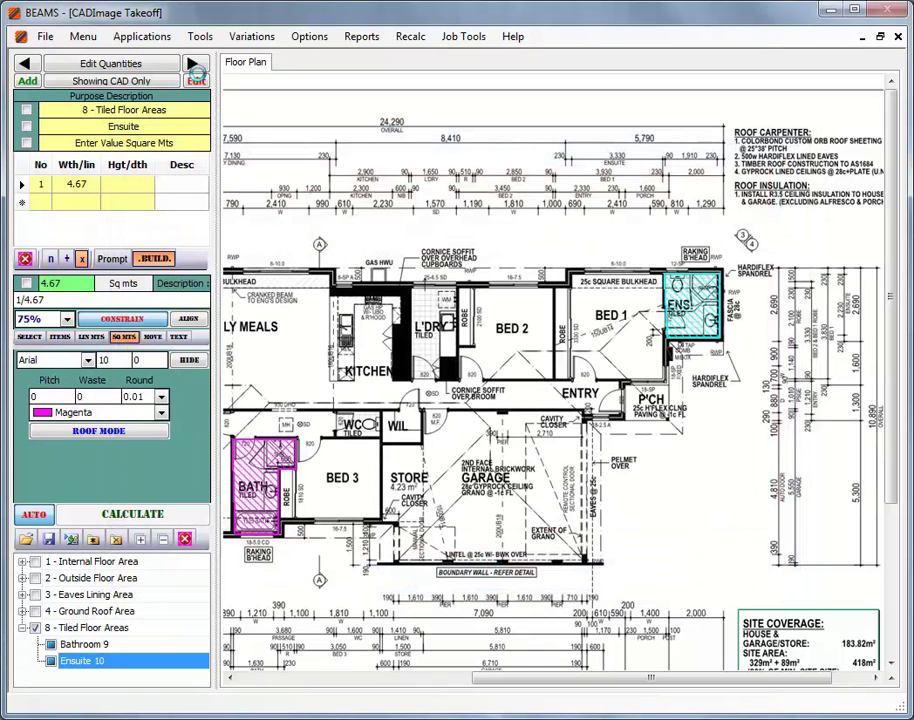
Move on to the Laundry and trace its tiled floor on the plan, about 5.91 square metres
{"action": "left_click", "coordinate": [194, 64]}
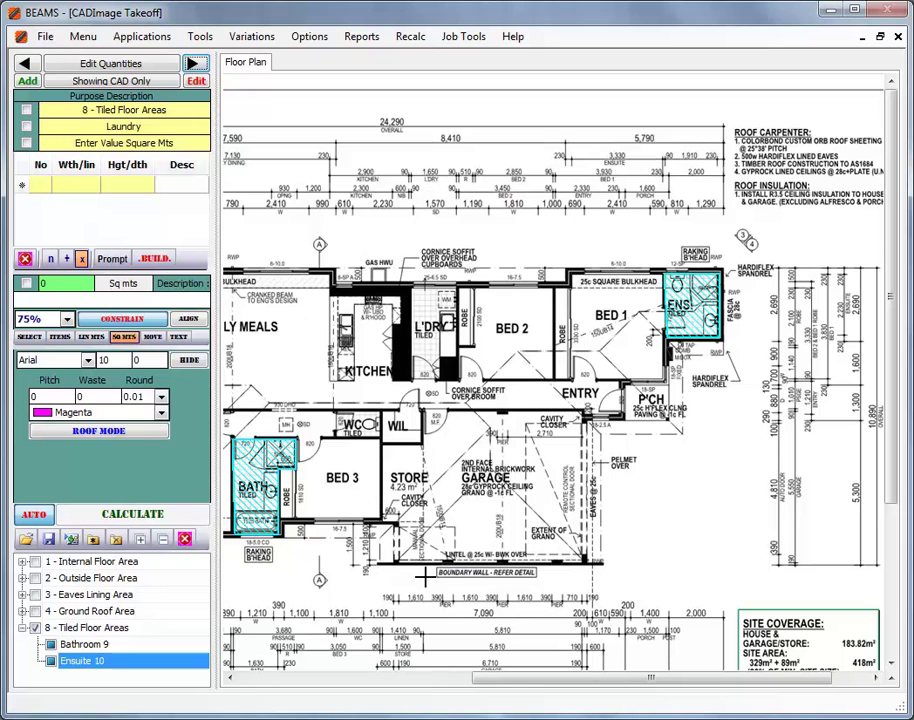
{"action": "left_click", "coordinate": [415, 288]}
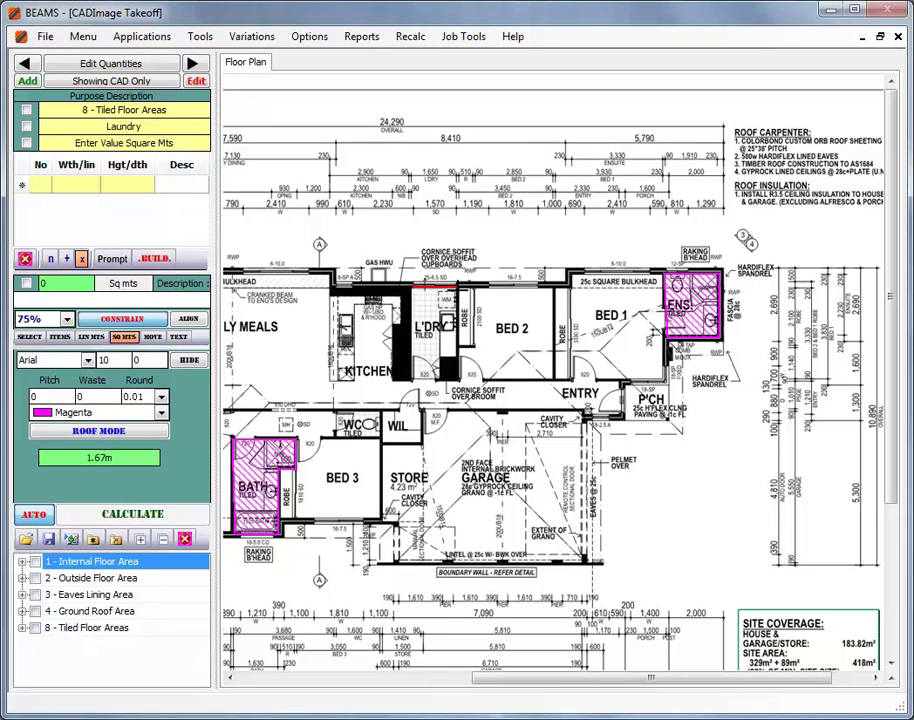
{"action": "left_click", "coordinate": [460, 378]}
{"action": "left_click", "coordinate": [414, 380]}
{"action": "right_click", "coordinate": [424, 382]}
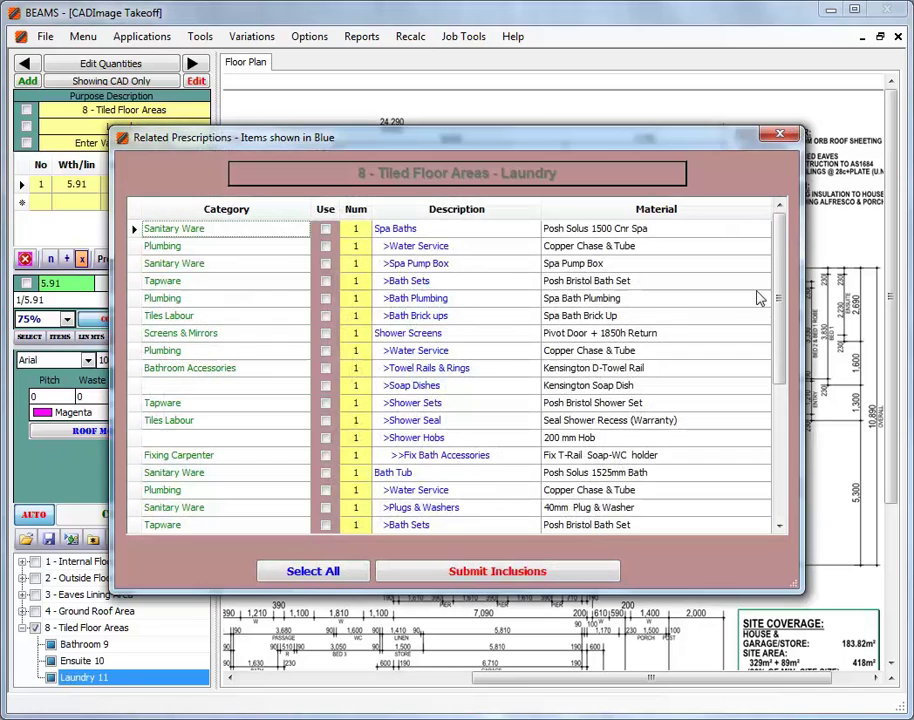
Submit the Laundry without any fixture inclusions and build its floor and wall tiles at Prime Cost $35.00 with all their related inclusions
{"action": "left_click_drag", "start_coordinate": [781, 306], "coordinate": [800, 428]}
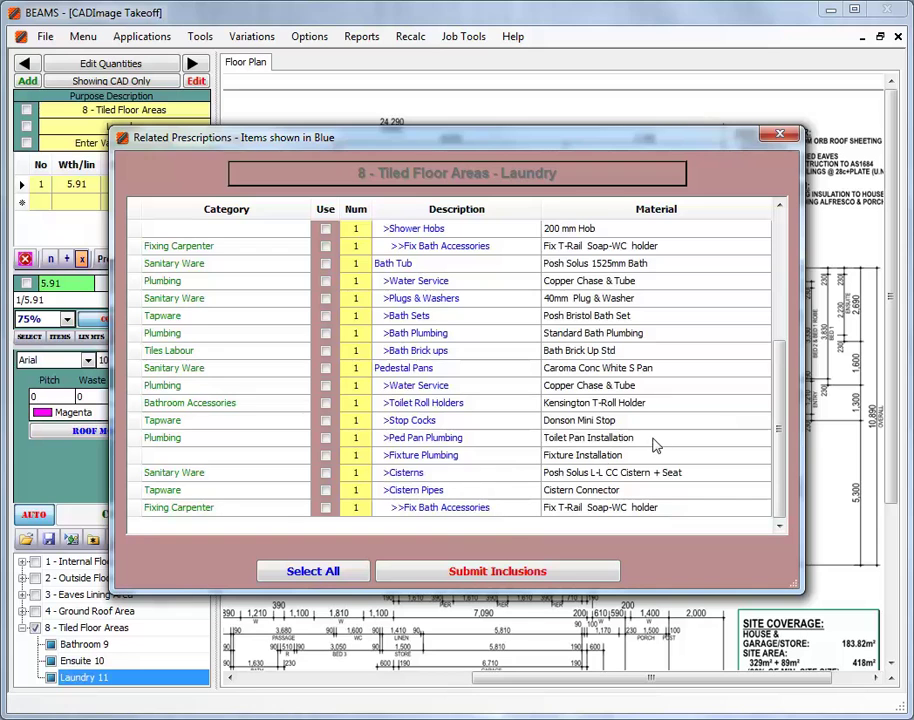
{"action": "left_click", "coordinate": [507, 572]}
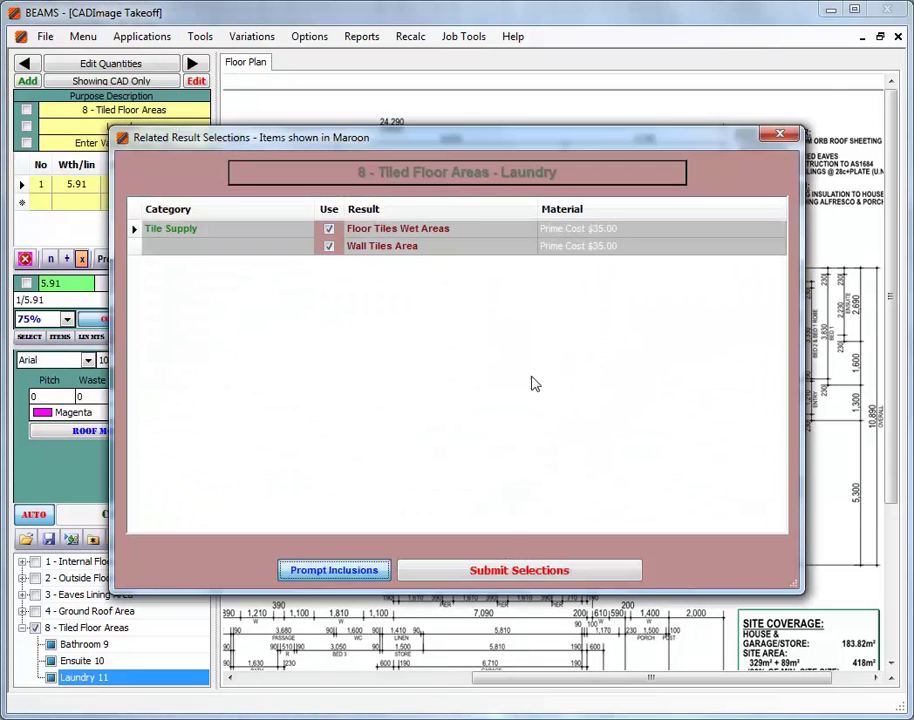
{"action": "left_click", "coordinate": [517, 572]}
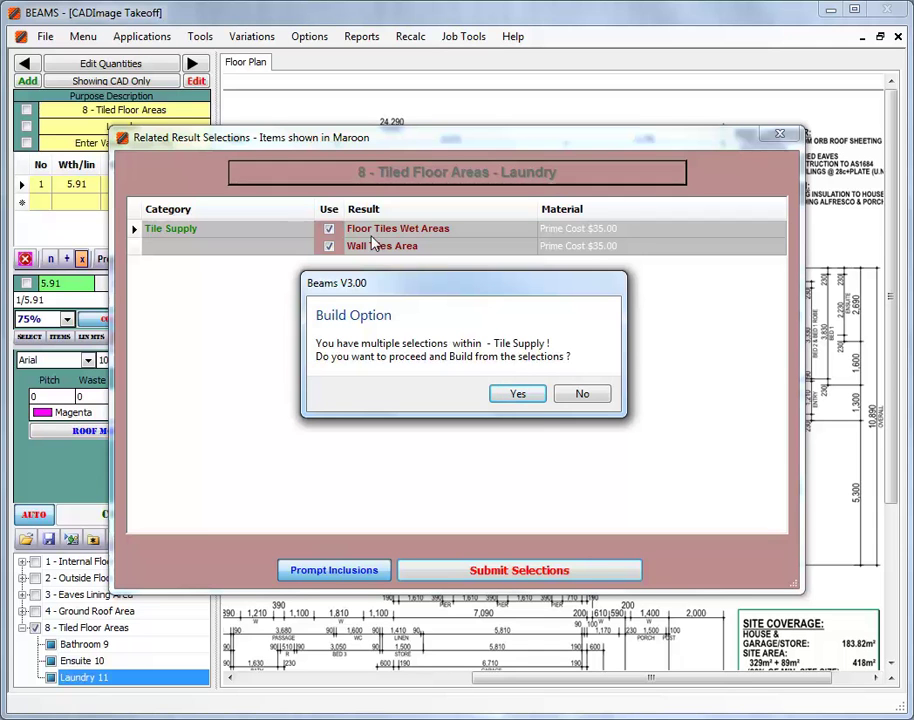
{"action": "left_click", "coordinate": [515, 394]}
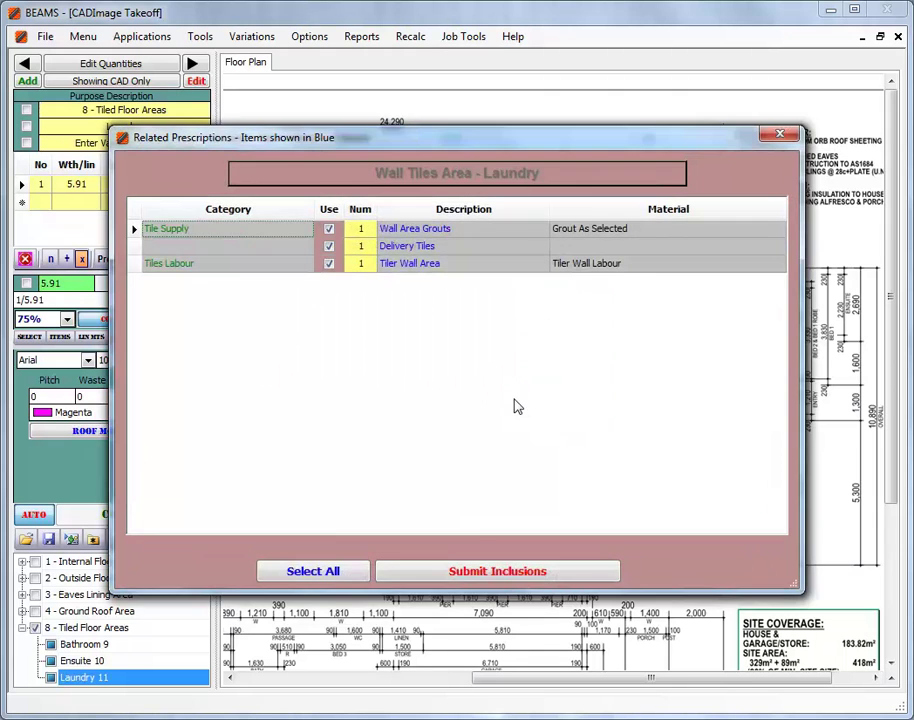
{"action": "left_click", "coordinate": [490, 570]}
{"action": "left_click", "coordinate": [490, 570]}
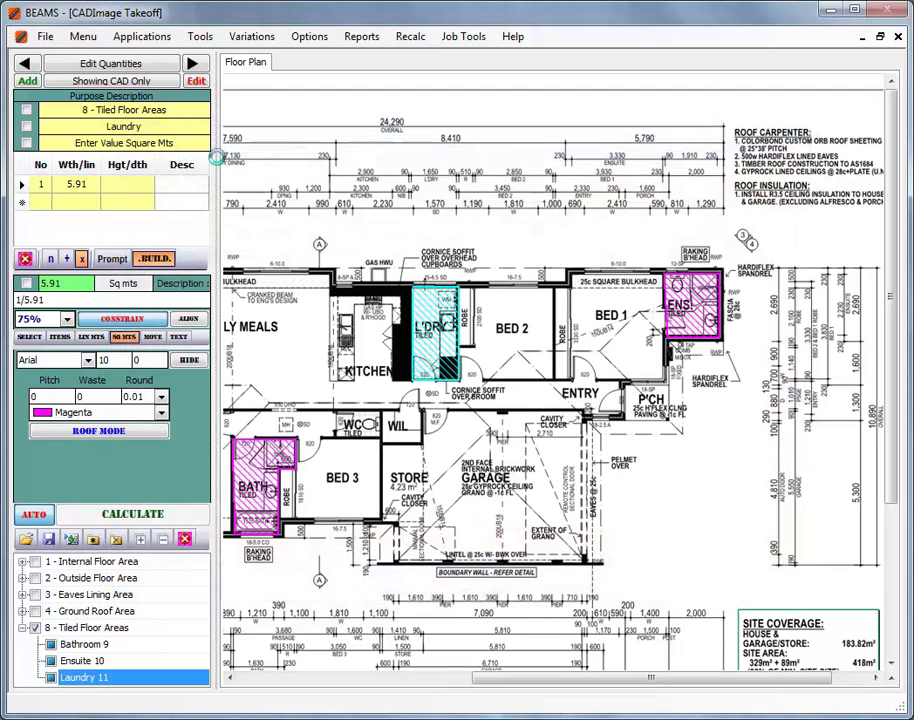
Move on to the Wc and trace its tiled floor on the plan, about 1.79 square metres
{"action": "left_click", "coordinate": [193, 64]}
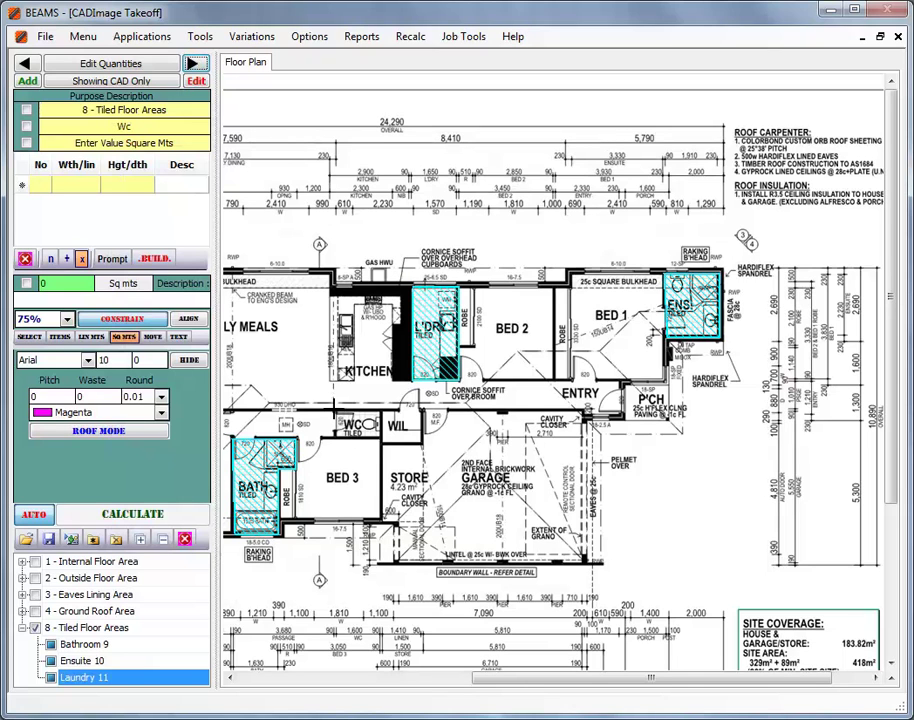
{"action": "left_click", "coordinate": [193, 64]}
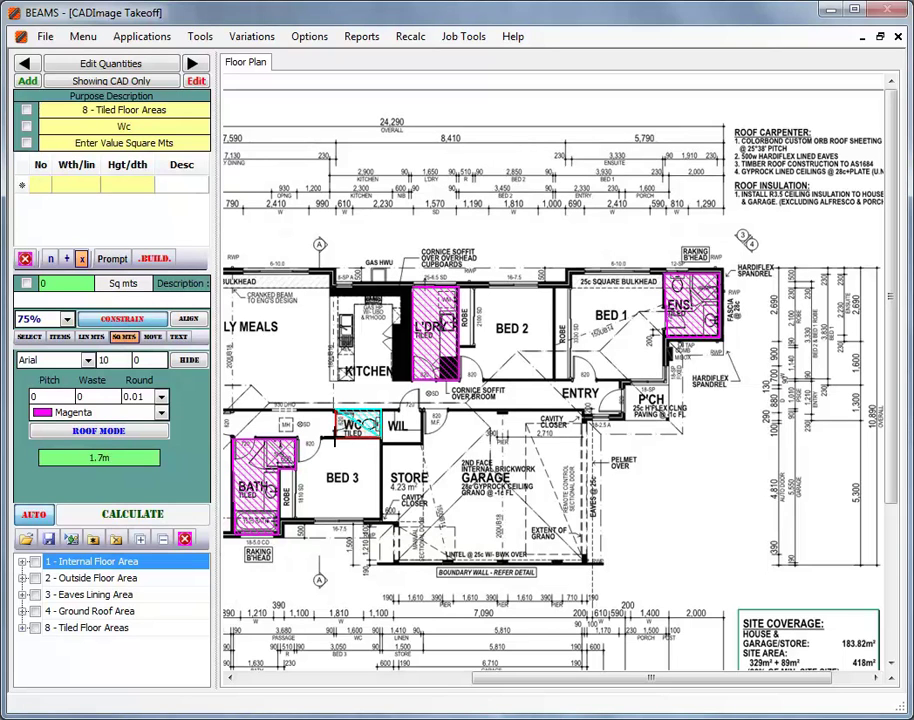
{"action": "left_click", "coordinate": [240, 302]}
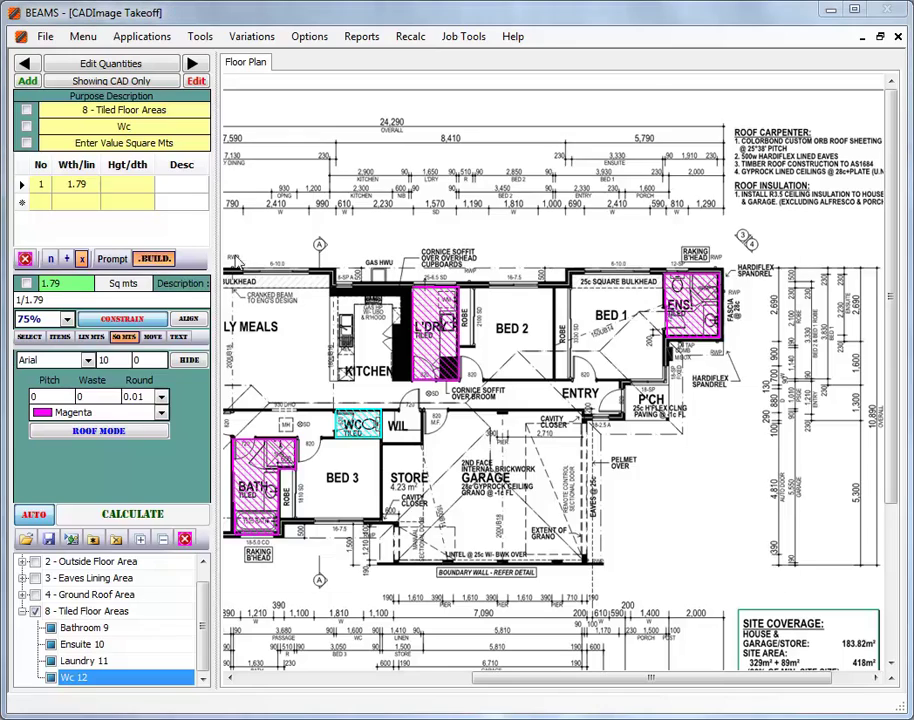
Check the Wc toilet roll holder choice, keep Caroma Bathmate T-Roll Holder, and submit the Pedestal Pans with their related inclusions
{"action": "scroll", "coordinate": [773, 295], "scroll_direction": "down", "scroll_amount": 4}
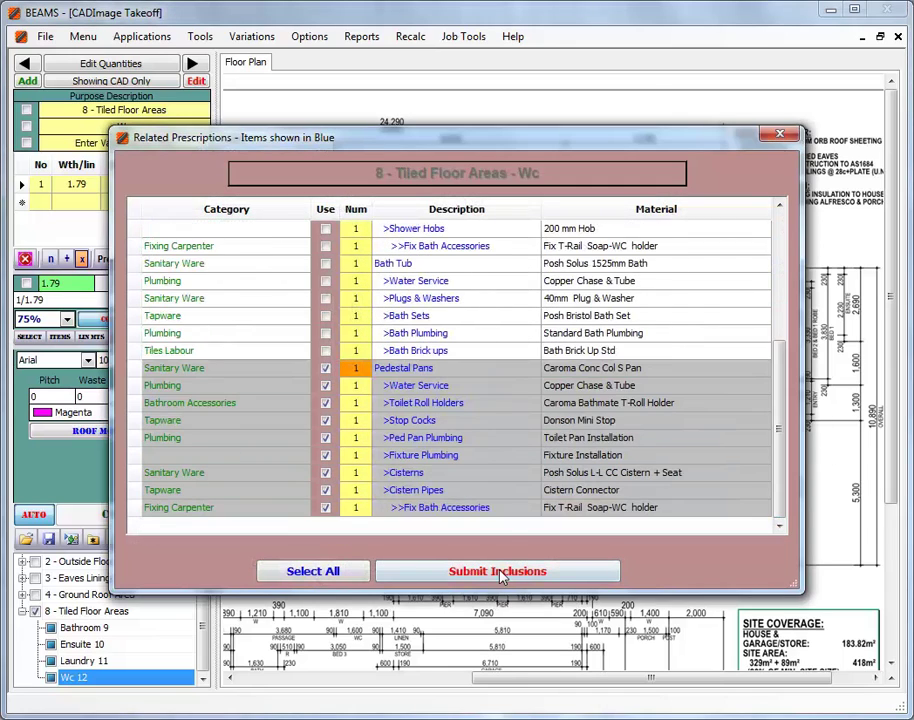
{"action": "left_click", "coordinate": [727, 406]}
{"action": "left_click", "coordinate": [762, 405]}
{"action": "left_click", "coordinate": [762, 405]}
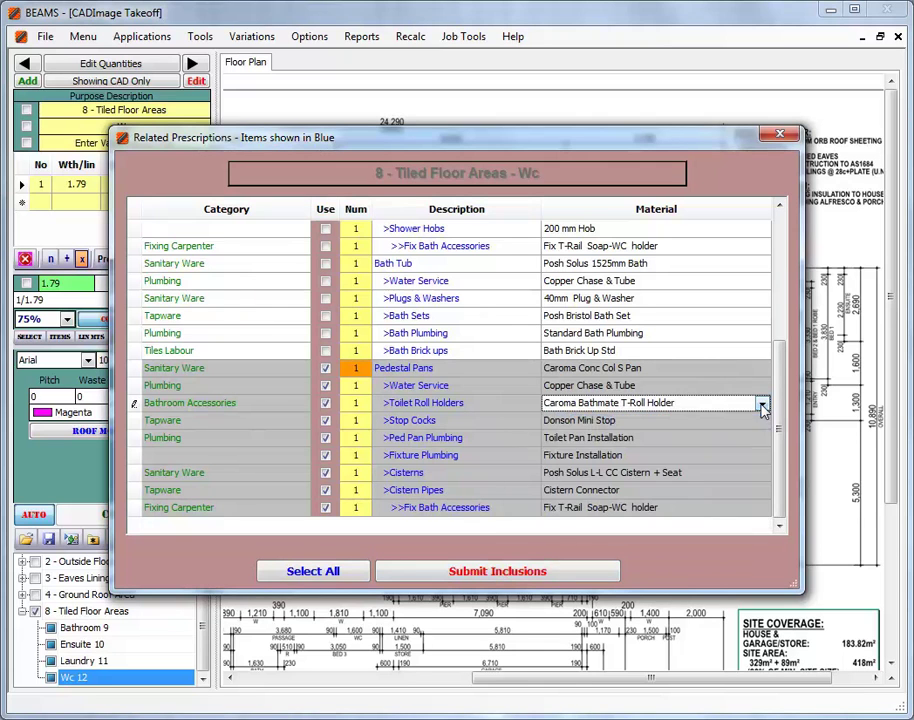
{"action": "left_click", "coordinate": [480, 572]}
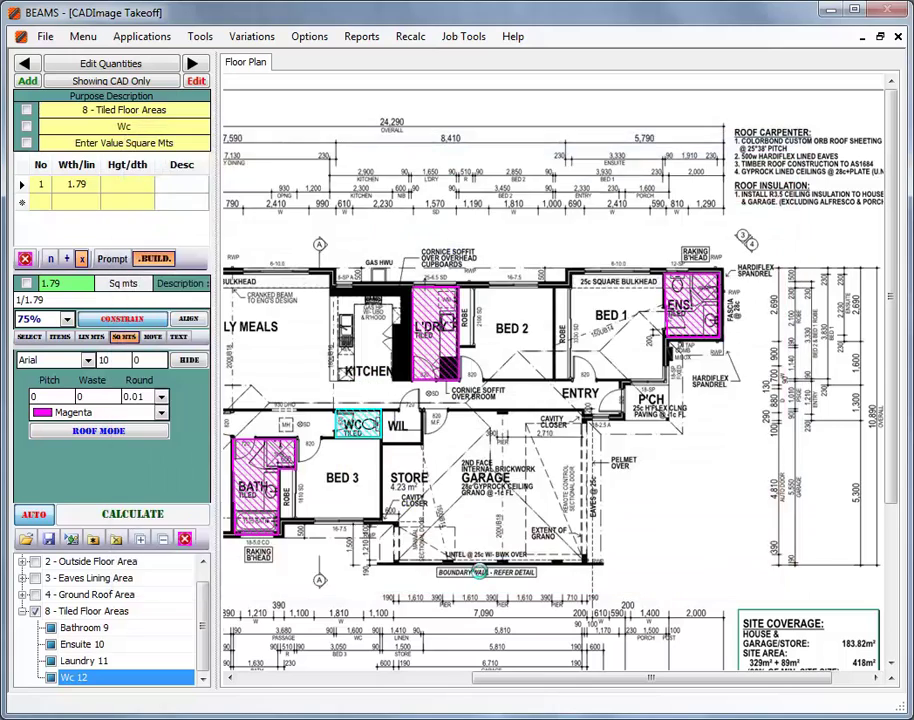
Build the Wc floor and wall tiles at Prime Cost $35.00 and submit all their related inclusions
{"action": "left_click", "coordinate": [502, 575]}
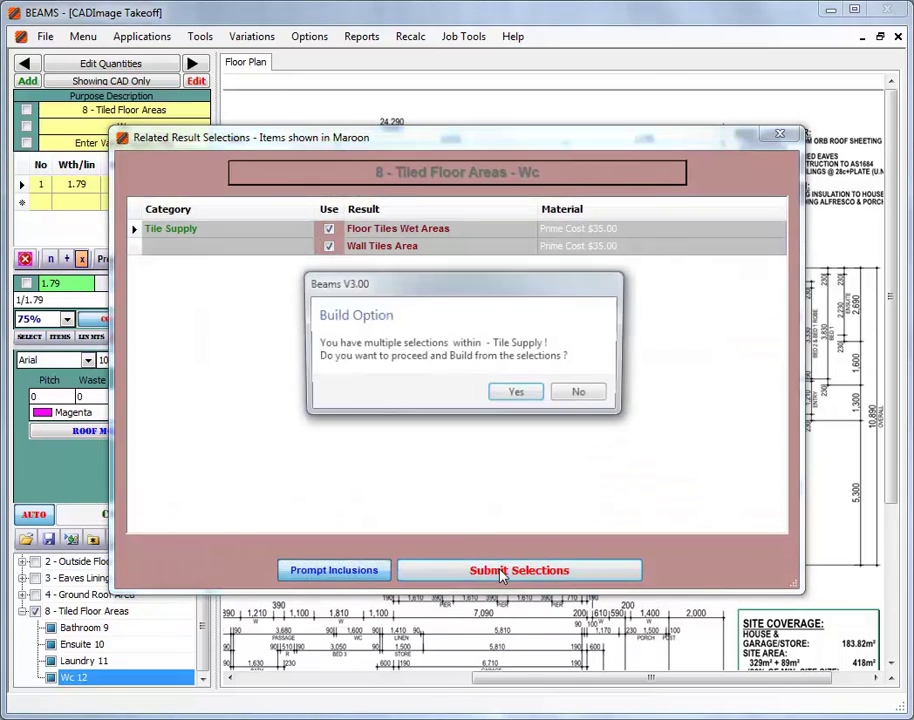
{"action": "left_click", "coordinate": [504, 394]}
{"action": "left_click", "coordinate": [496, 567]}
{"action": "left_click", "coordinate": [495, 568]}
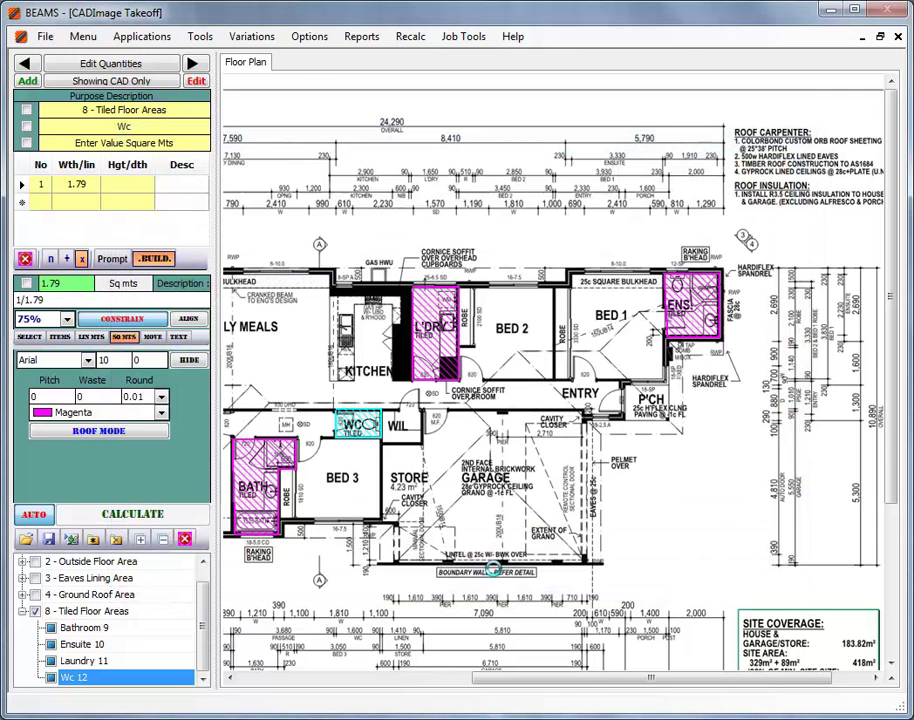
Move on to the Paths - Driveways Crossover and load the 7 Site Plan PDF into a new tab named Site Plan at 150 DPI
{"action": "left_click", "coordinate": [194, 63]}
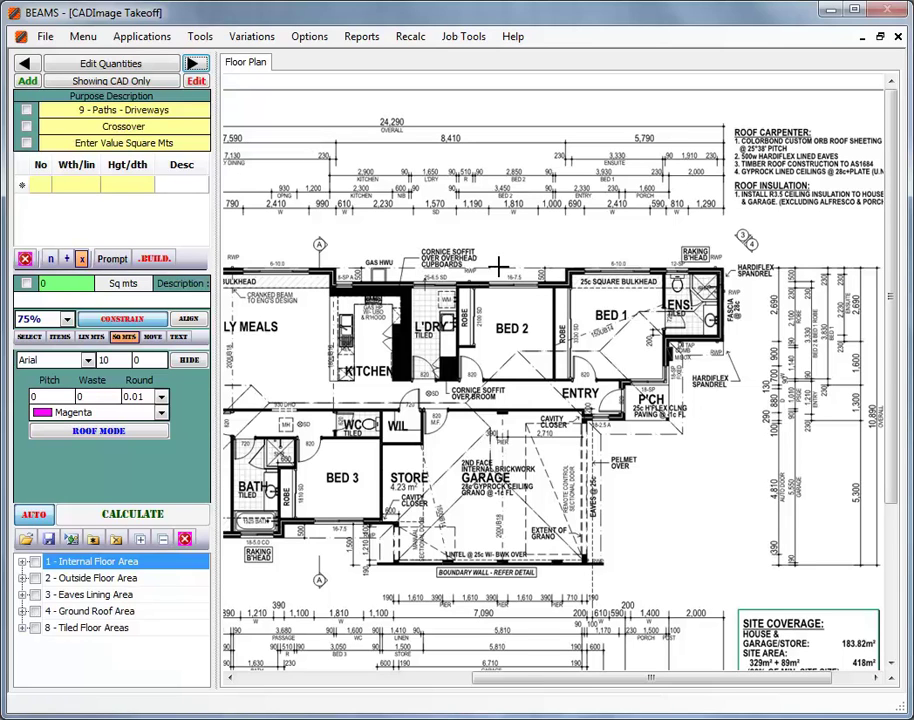
{"action": "left_click", "coordinate": [92, 539]}
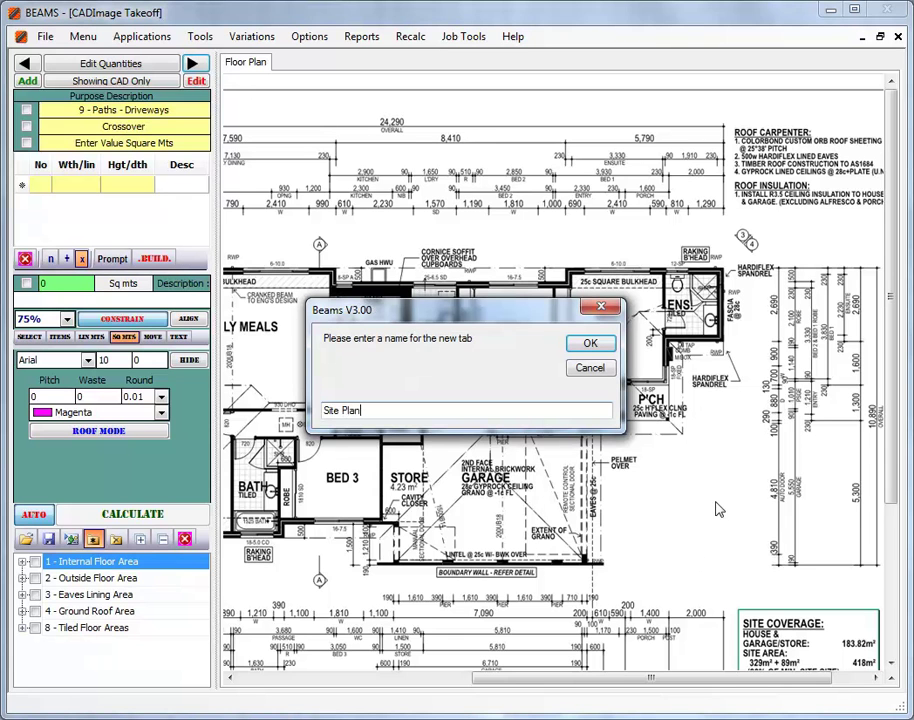
{"action": "left_click", "coordinate": [597, 345]}
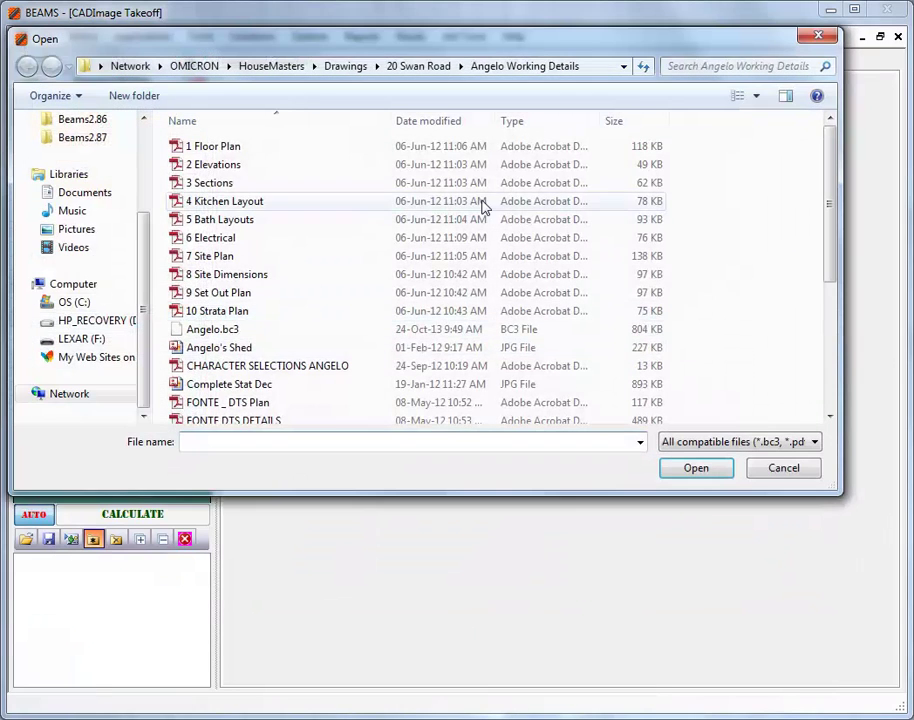
{"action": "left_click", "coordinate": [204, 257]}
{"action": "left_click", "coordinate": [697, 472]}
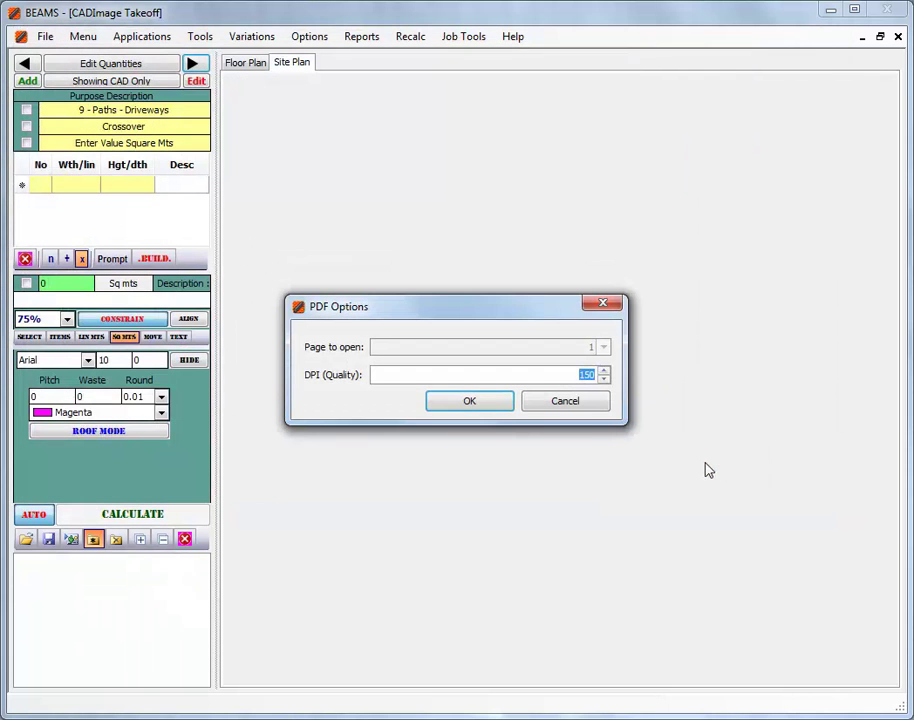
{"action": "left_click", "coordinate": [469, 402]}
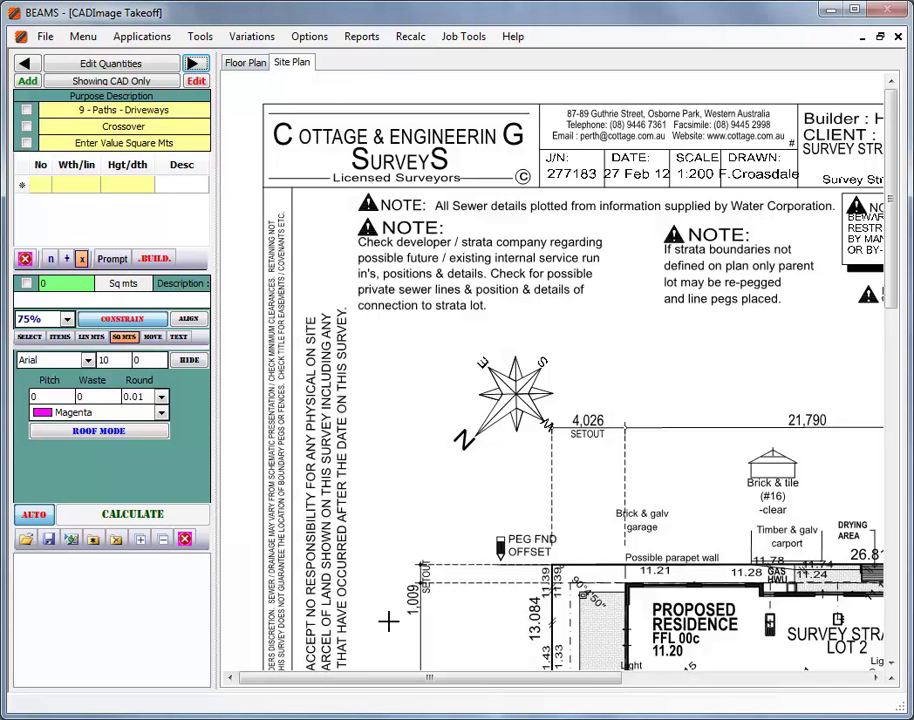
Scale the site plan from a line along the 21,790 setout dimension, entering 21.79 metres as its length, and delete the calibration line
{"action": "left_click_drag", "start_coordinate": [398, 682], "coordinate": [539, 684]}
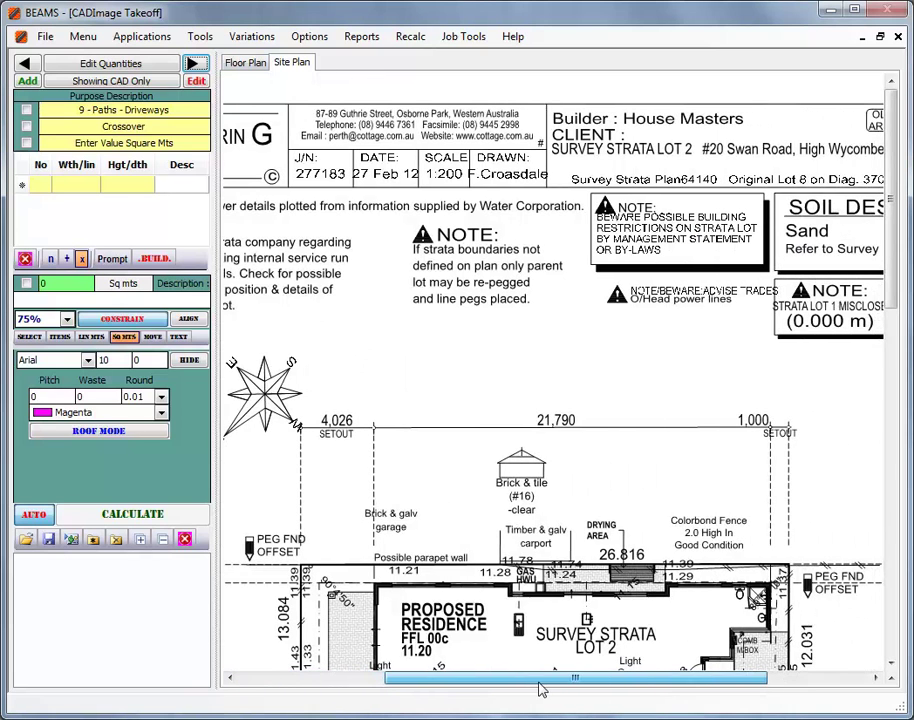
{"action": "left_click", "coordinate": [88, 336]}
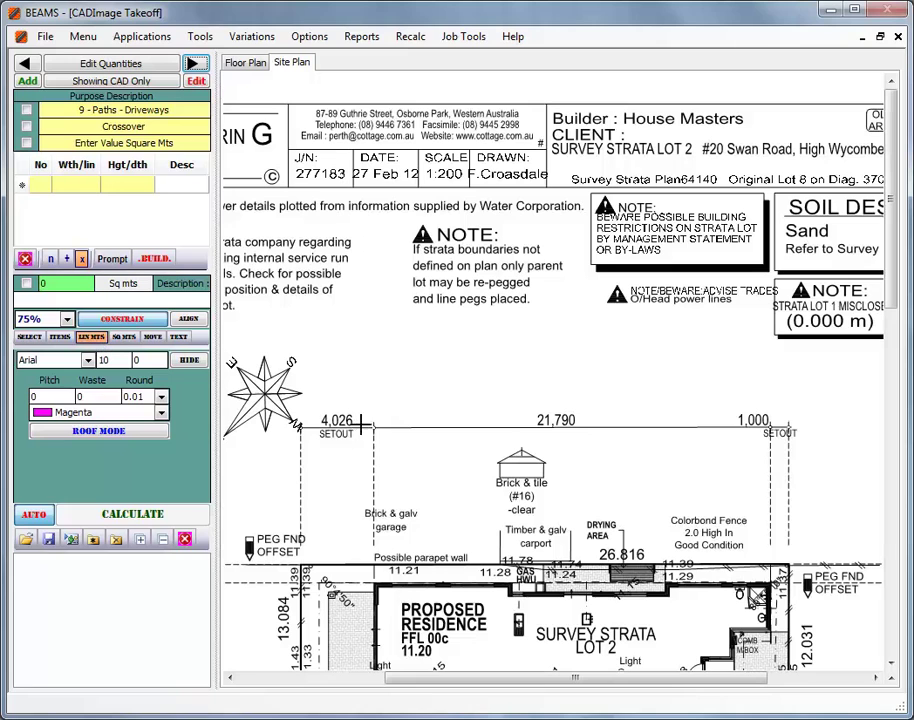
{"action": "left_click", "coordinate": [374, 440]}
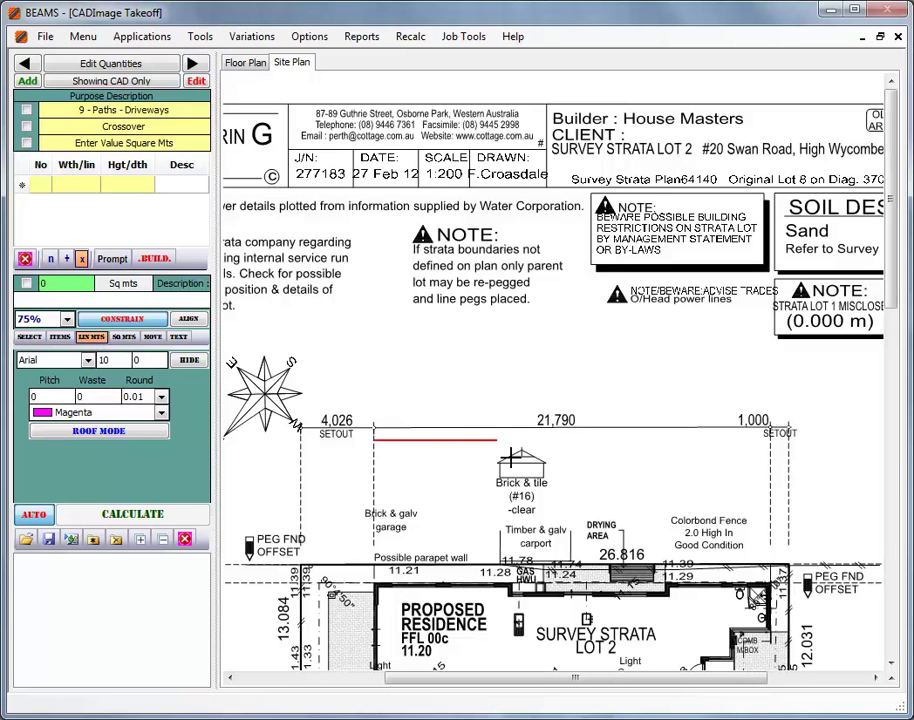
{"action": "left_click", "coordinate": [770, 442]}
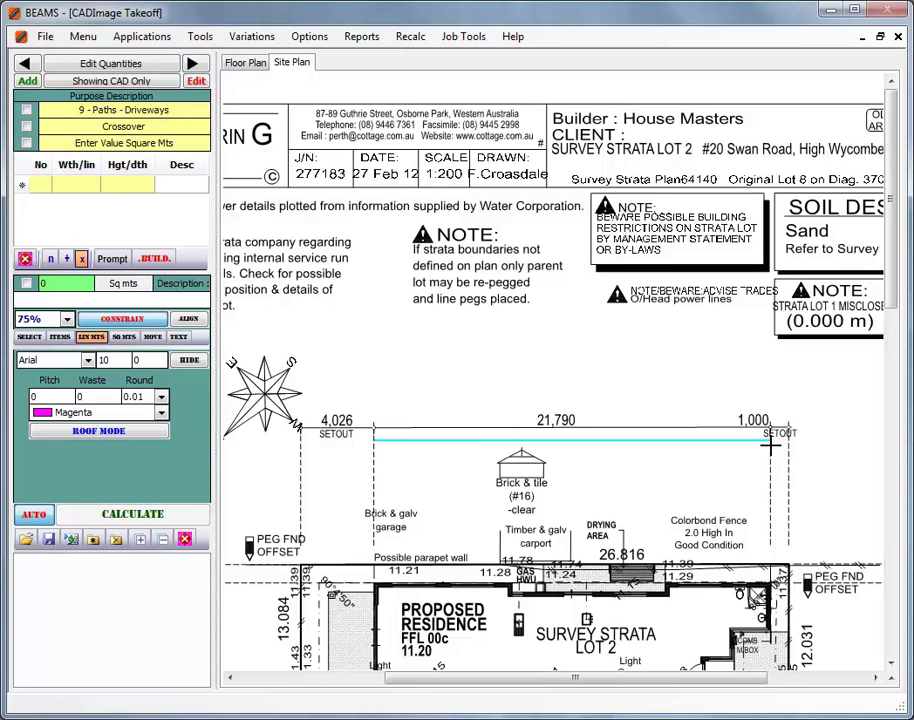
{"action": "left_click_drag", "start_coordinate": [490, 315], "coordinate": [525, 267]}
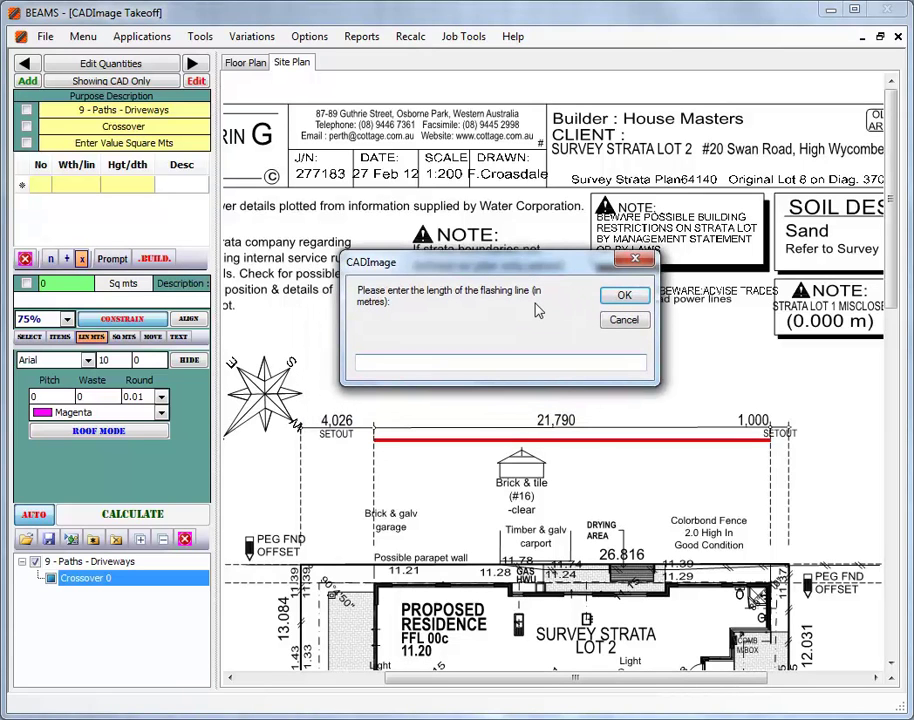
{"action": "type", "text": "21.79"}
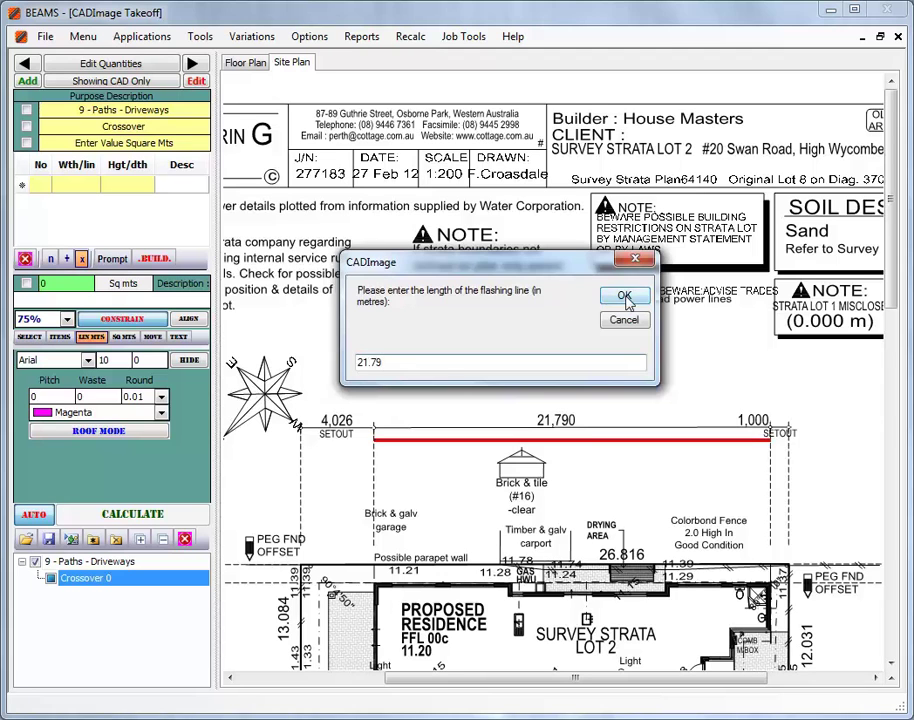
{"action": "left_click", "coordinate": [624, 296]}
{"action": "left_click", "coordinate": [25, 258]}
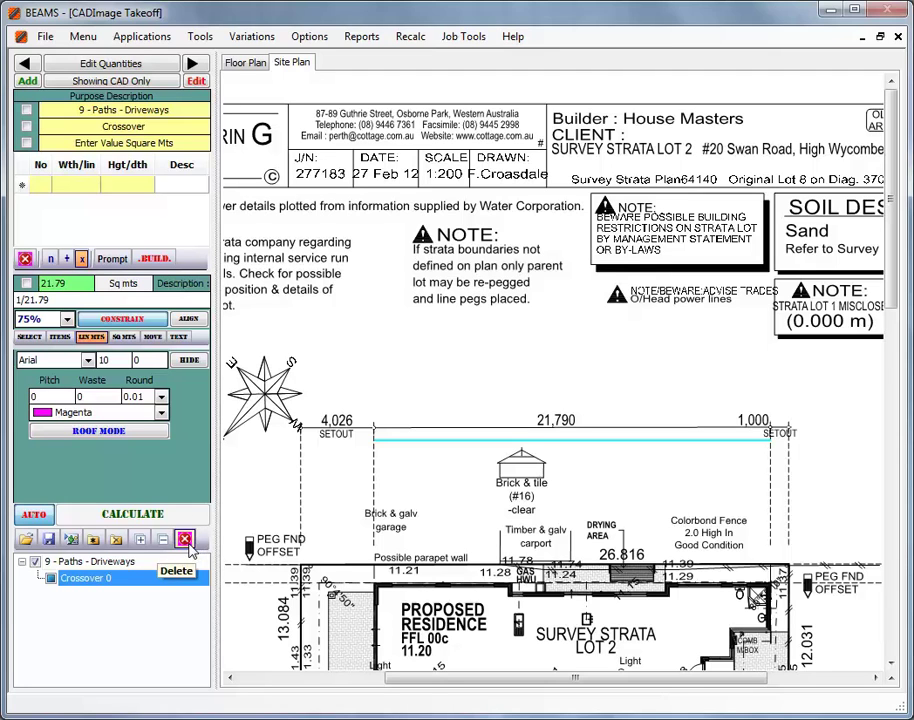
{"action": "left_click", "coordinate": [185, 541]}
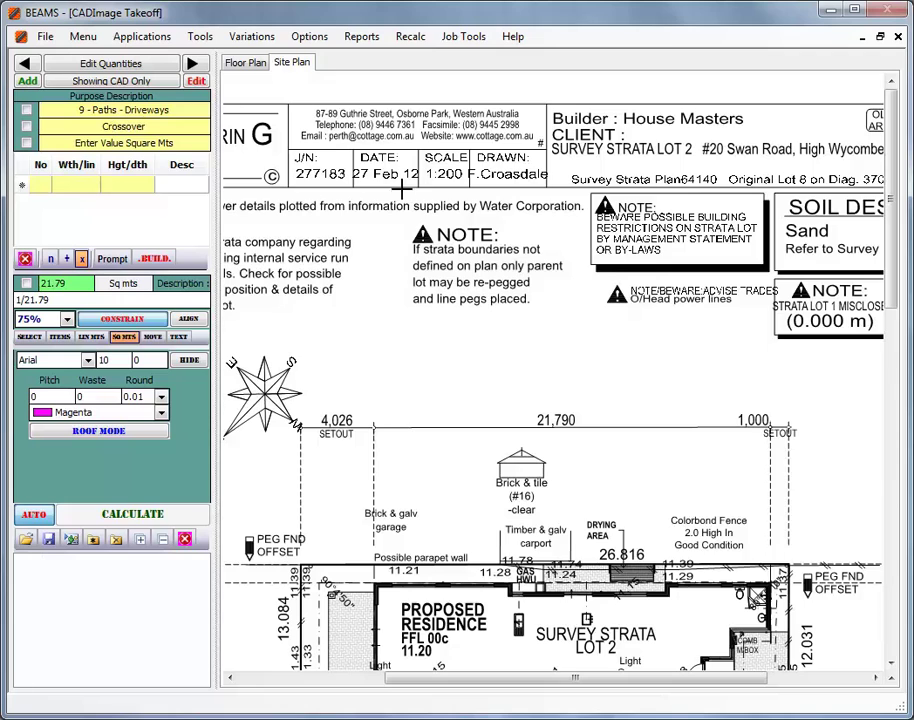
Trace the crossover without angle constraint, about 28.11 square metres, and build its Paving Allowance $19/mt brick paving with the paving labour and brick cartage inclusions
{"action": "left_click_drag", "start_coordinate": [893, 248], "coordinate": [893, 480]}
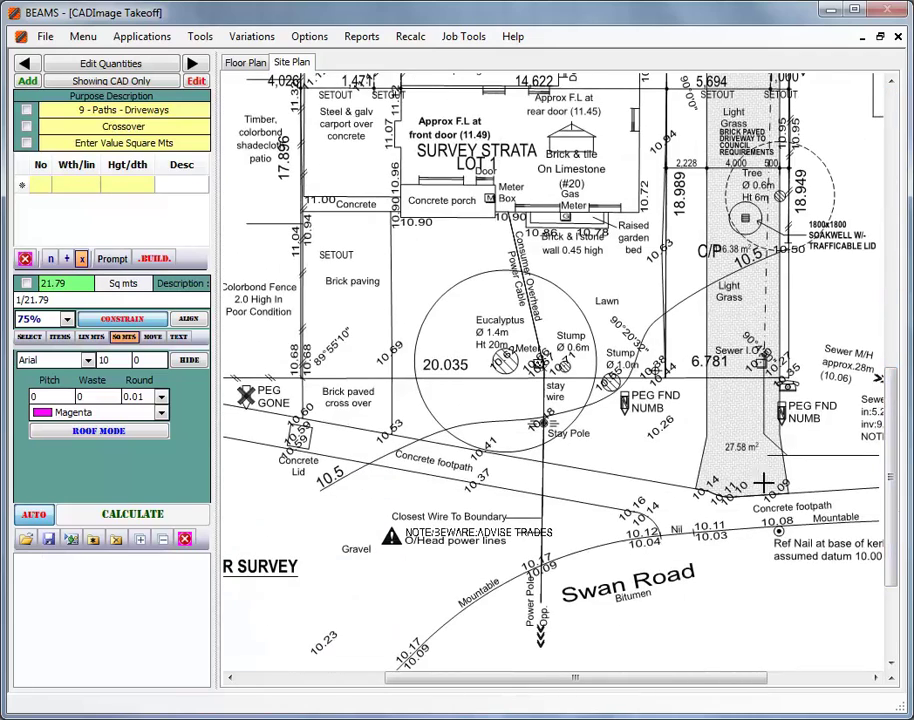
{"action": "left_click", "coordinate": [706, 379]}
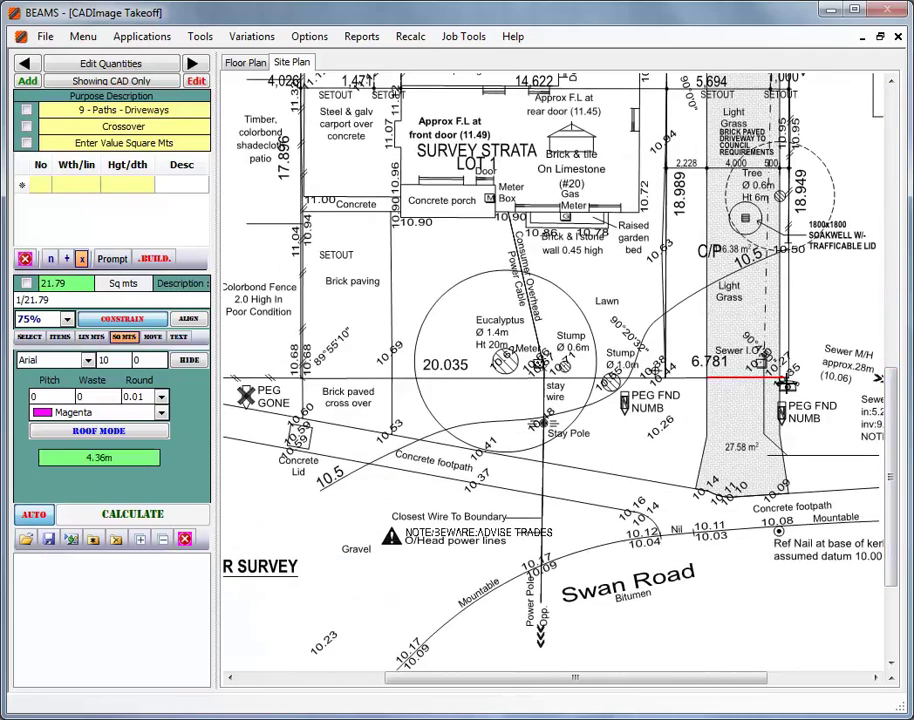
{"action": "left_click", "coordinate": [784, 382]}
{"action": "left_click", "coordinate": [780, 442]}
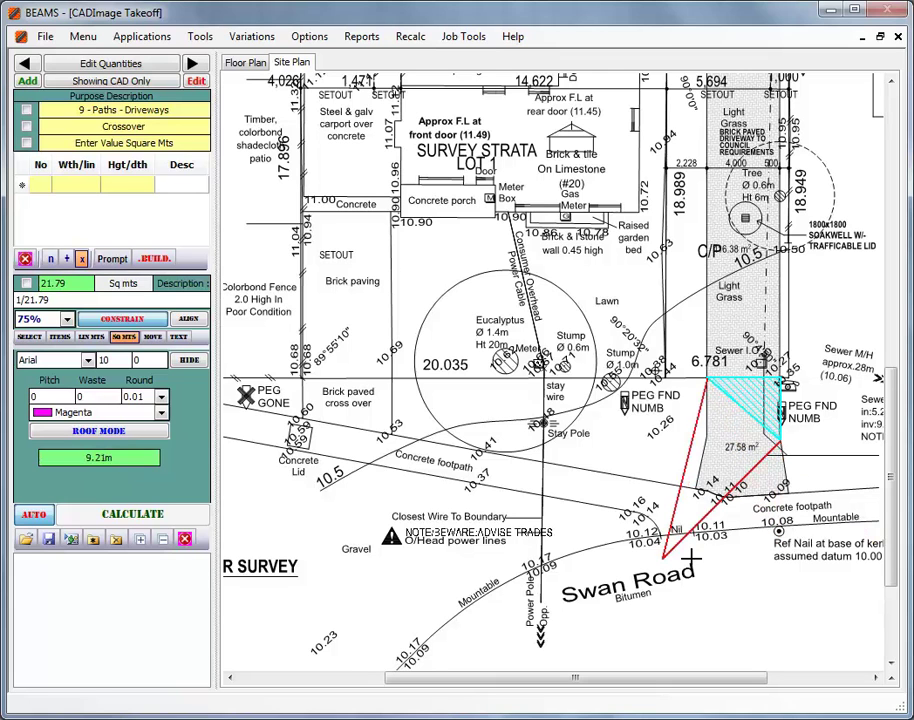
{"action": "left_click", "coordinate": [123, 320]}
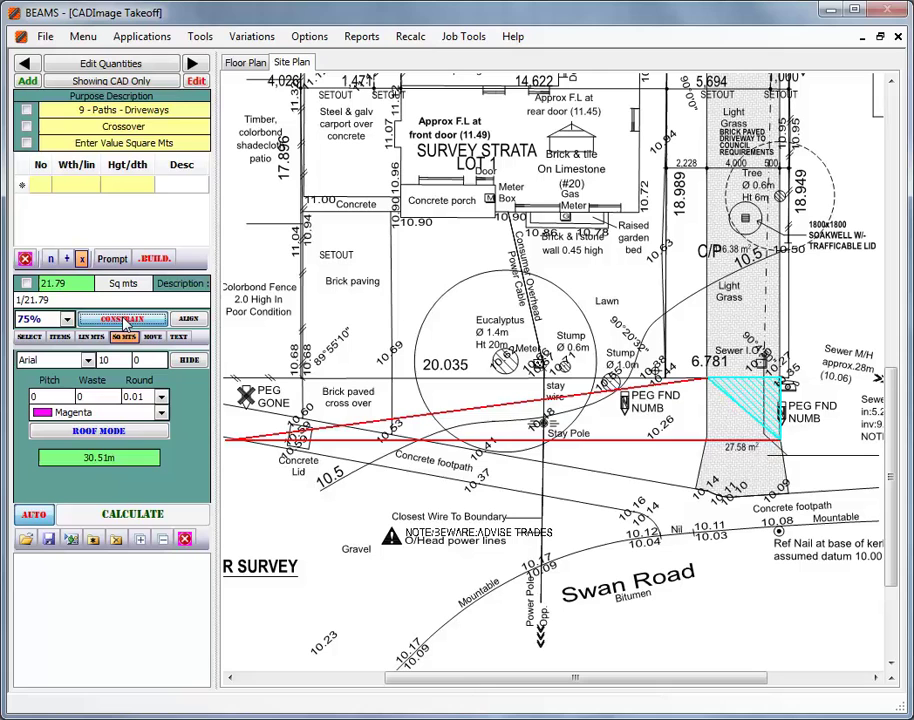
{"action": "left_click", "coordinate": [788, 492]}
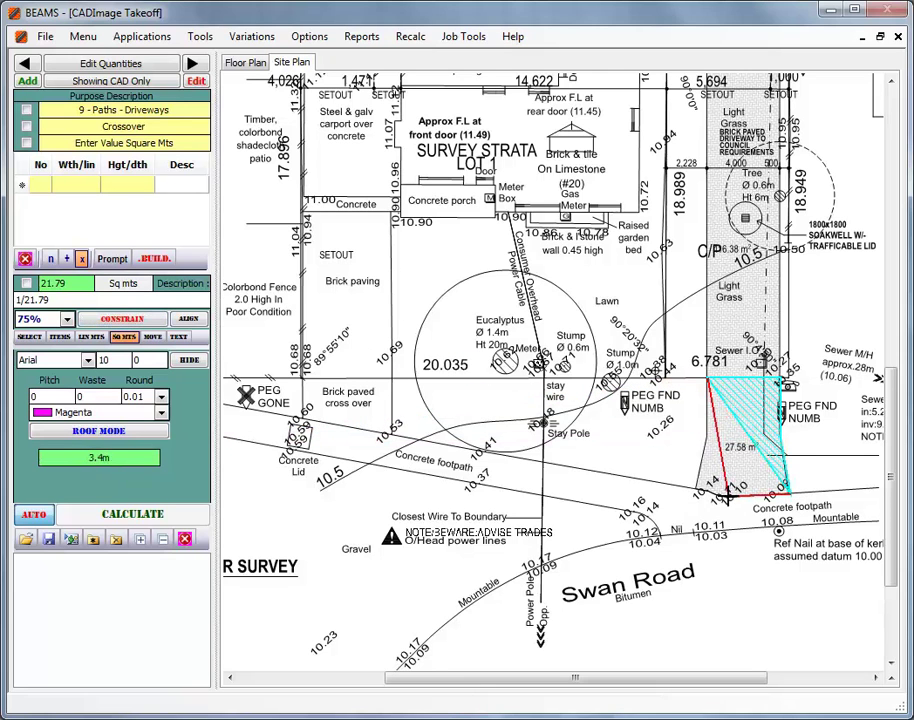
{"action": "left_click", "coordinate": [712, 491]}
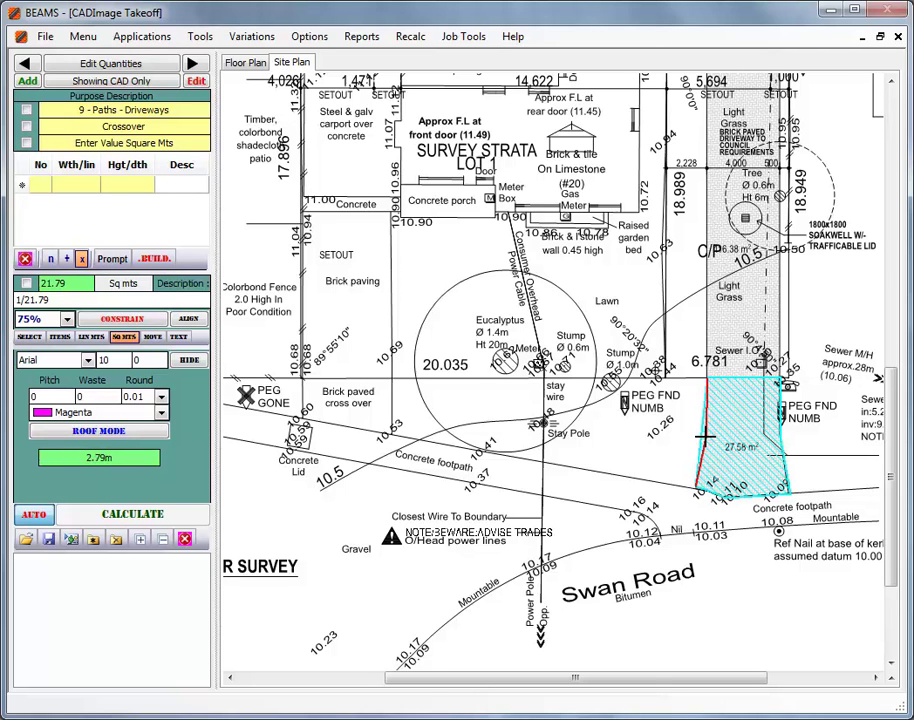
{"action": "right_click", "coordinate": [705, 435]}
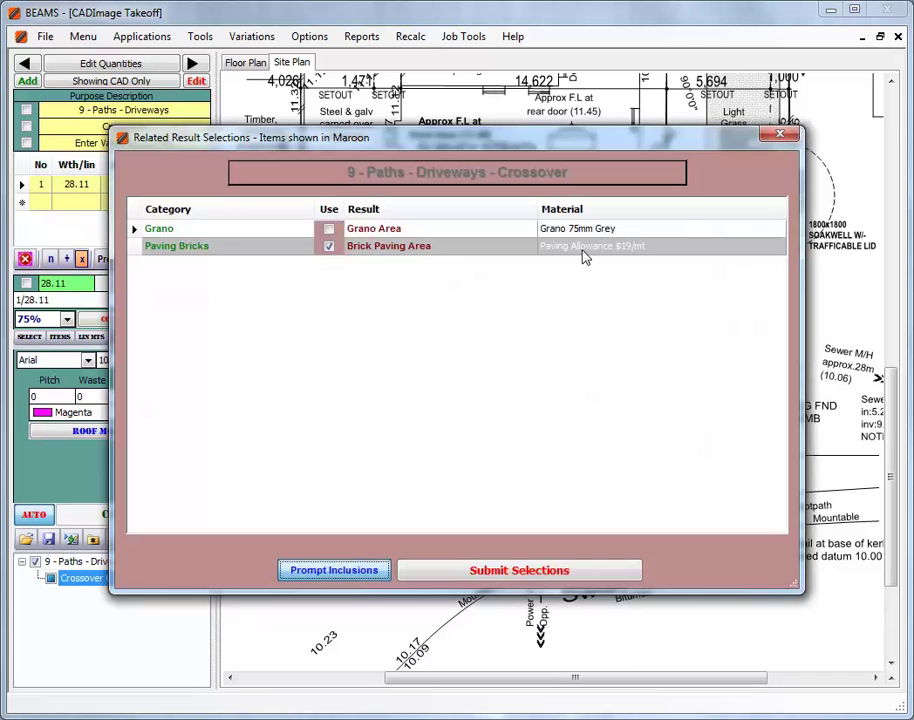
{"action": "left_click", "coordinate": [499, 572]}
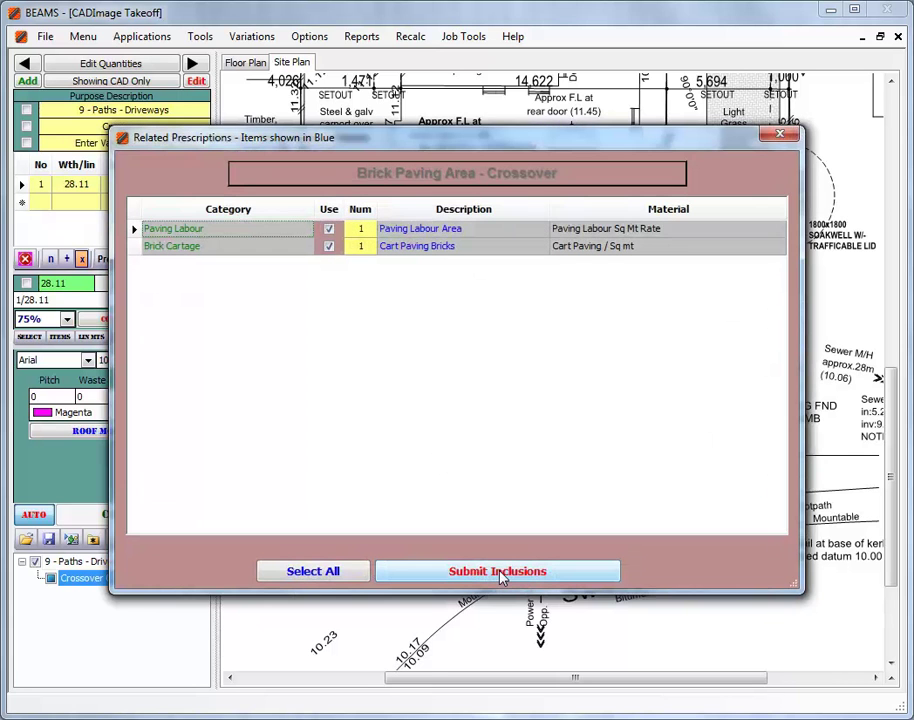
{"action": "left_click", "coordinate": [503, 571]}
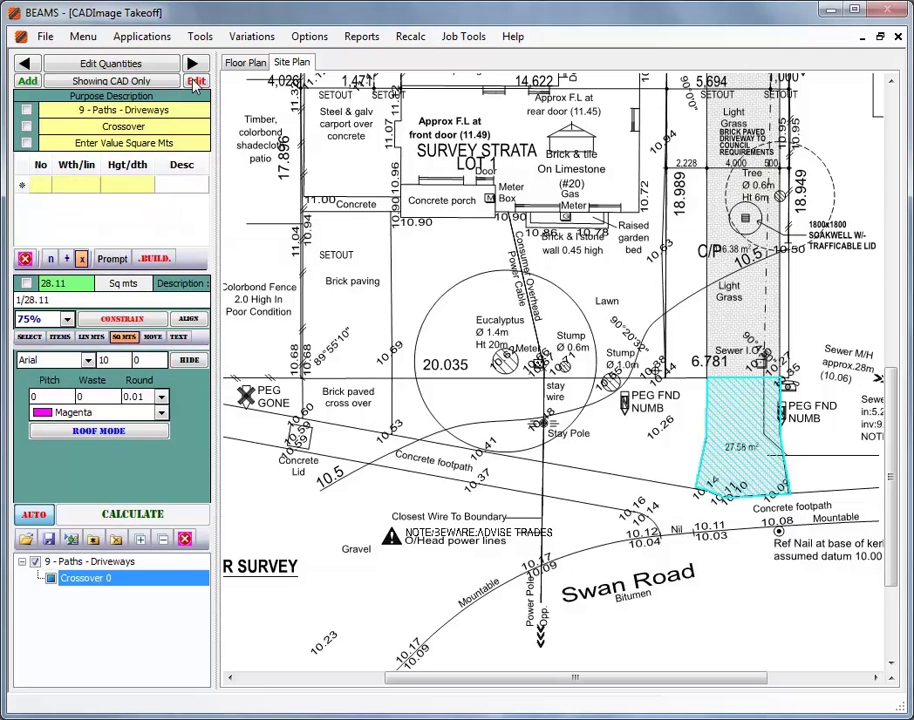
Move on to the Driveway and trace it with constrained lines from the crossover up to the garage and porch, about 117.21 square metres
{"action": "left_click", "coordinate": [194, 64]}
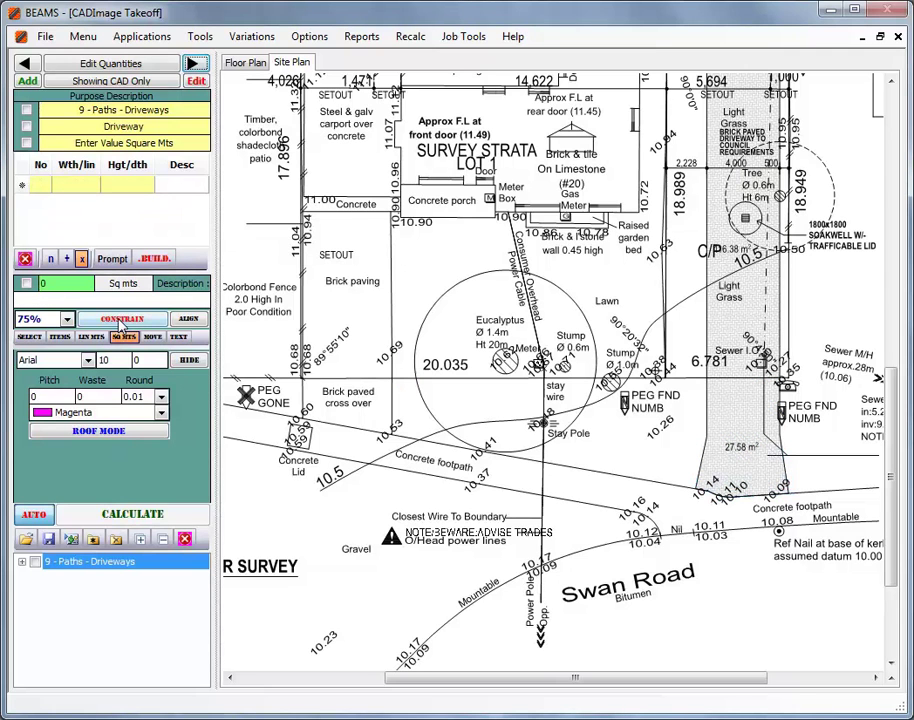
{"action": "left_click", "coordinate": [121, 319]}
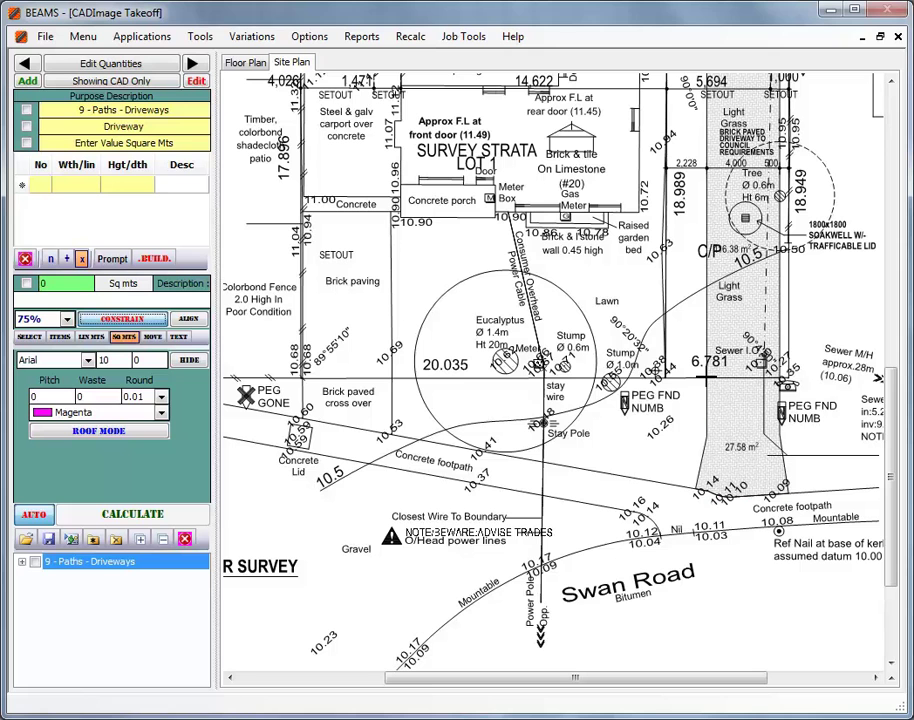
{"action": "left_click", "coordinate": [707, 377]}
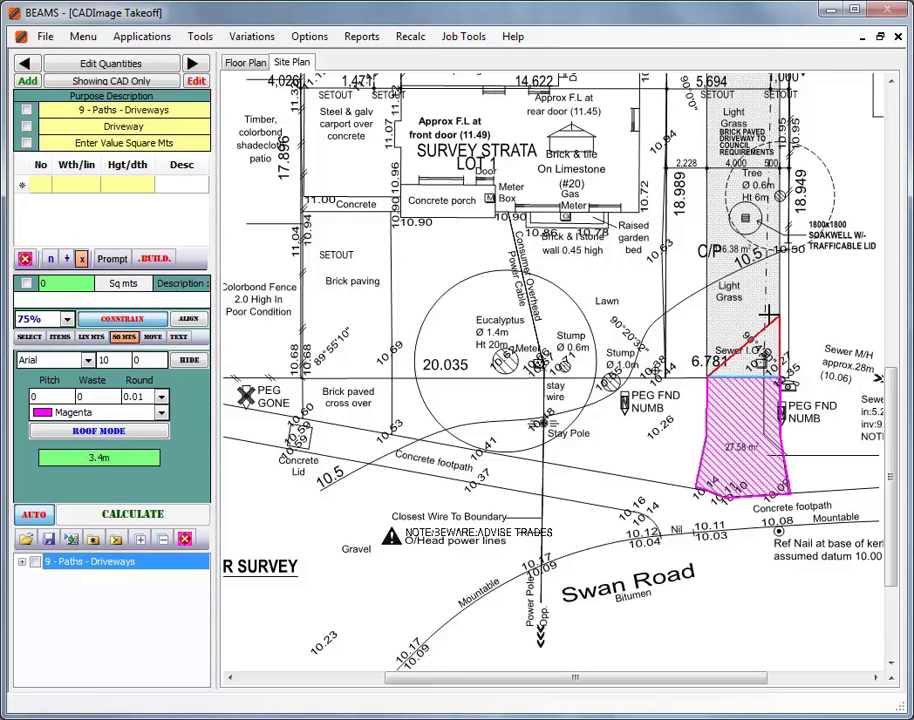
{"action": "scroll", "coordinate": [767, 314], "scroll_direction": "up", "scroll_amount": 3}
{"action": "scroll", "coordinate": [770, 317], "scroll_direction": "up", "scroll_amount": 1}
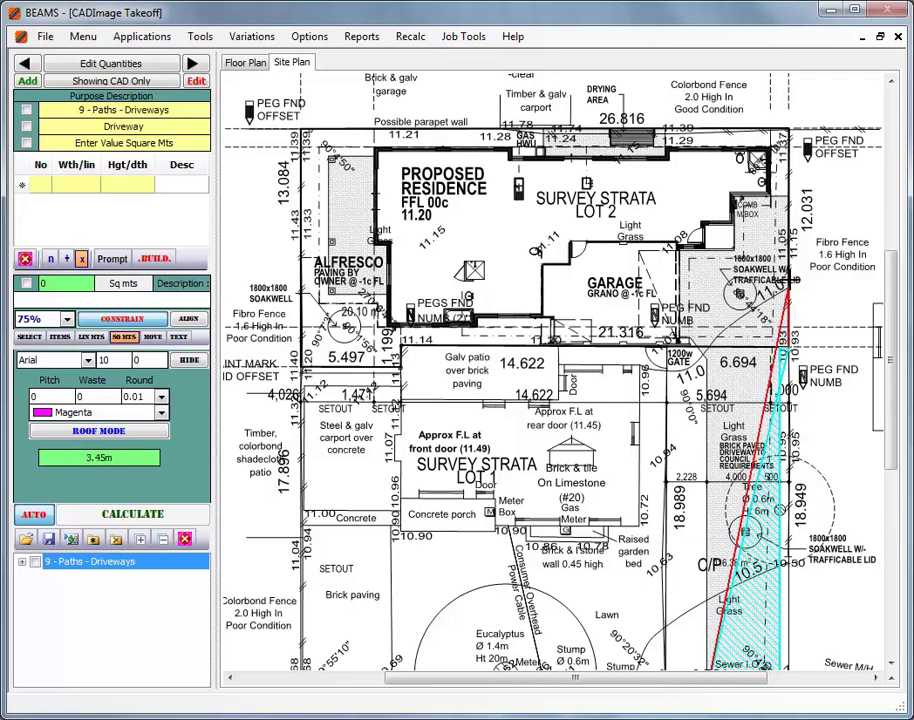
{"action": "left_click", "coordinate": [787, 195]}
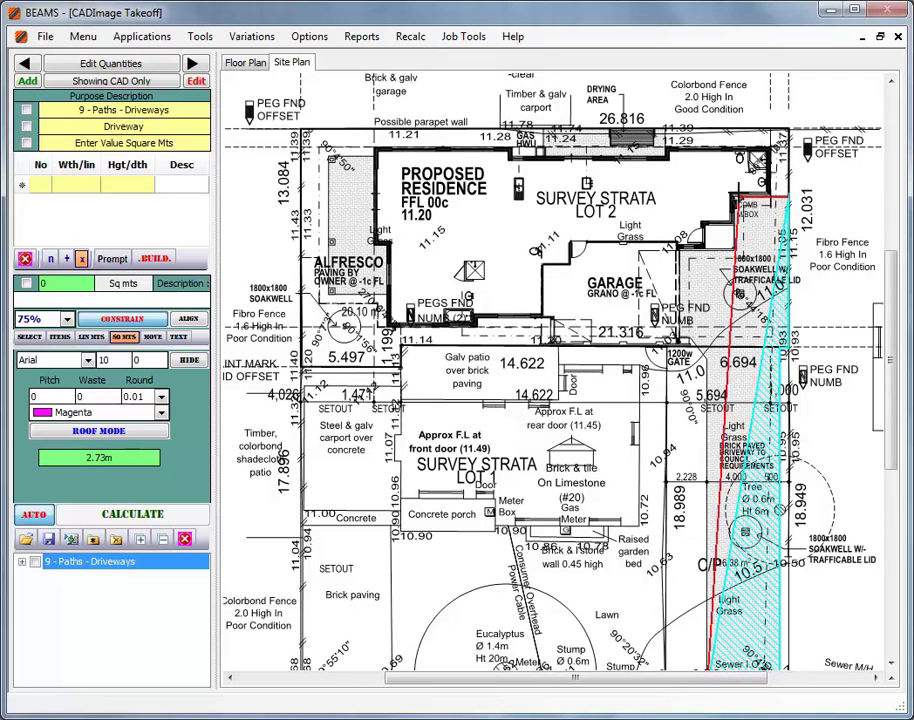
{"action": "left_click", "coordinate": [733, 248]}
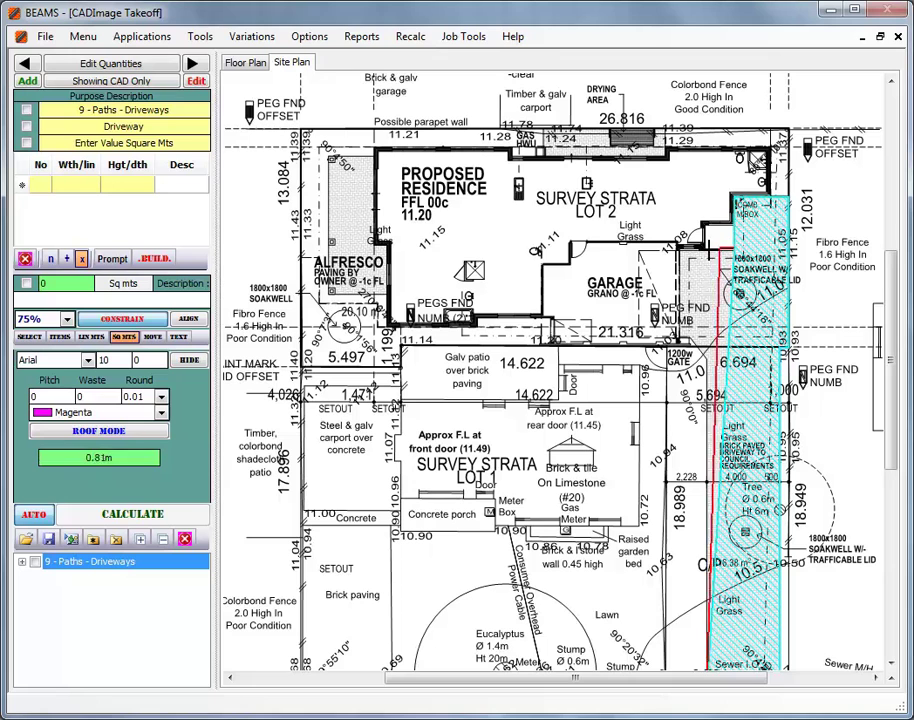
{"action": "left_click", "coordinate": [678, 246]}
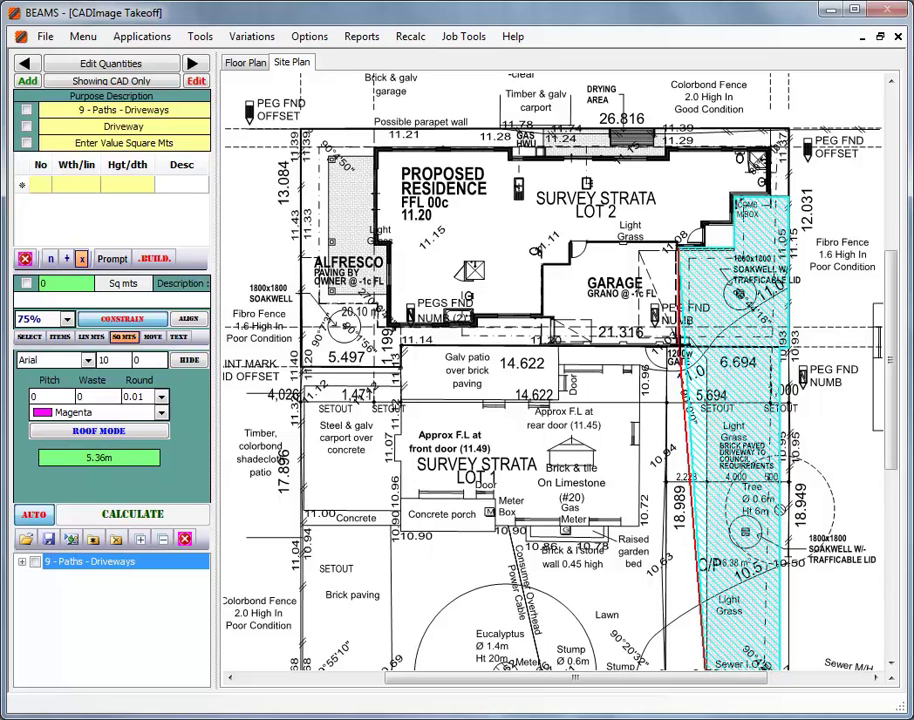
{"action": "left_click", "coordinate": [686, 337]}
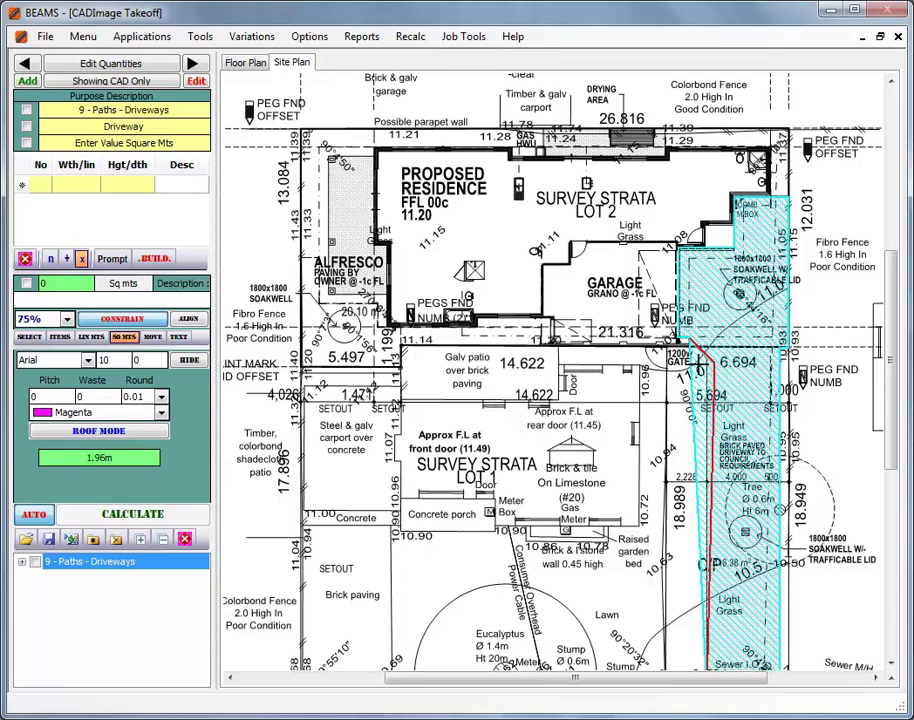
{"action": "left_click", "coordinate": [704, 350]}
{"action": "right_click", "coordinate": [704, 351]}
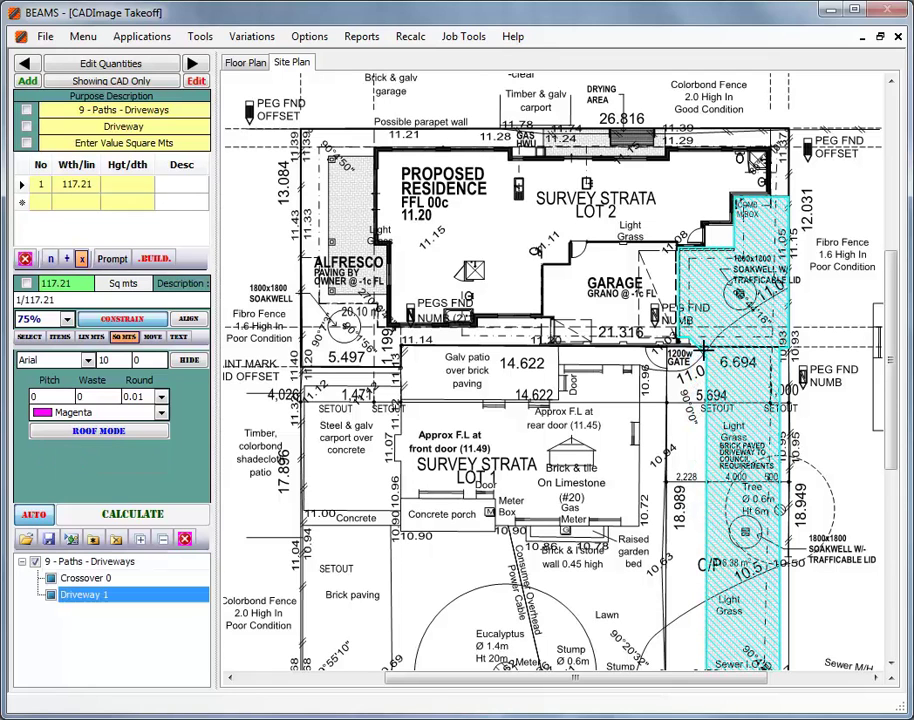
Build the Driveway brick paving with Paving Allowance $19/mt and its related inclusions, and move on to the Path
{"action": "left_click", "coordinate": [156, 260]}
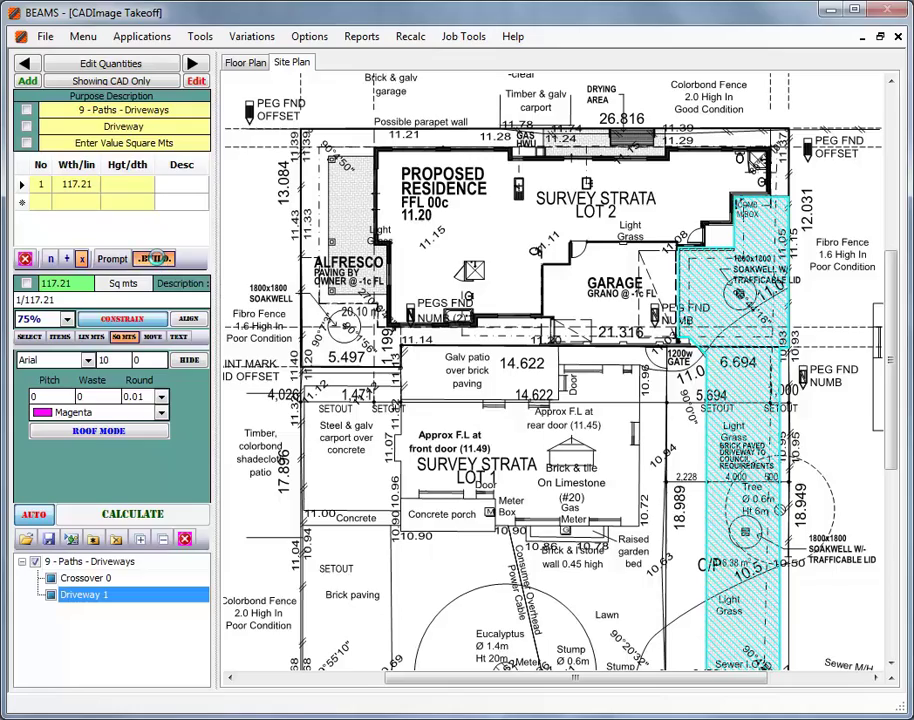
{"action": "left_click", "coordinate": [530, 572]}
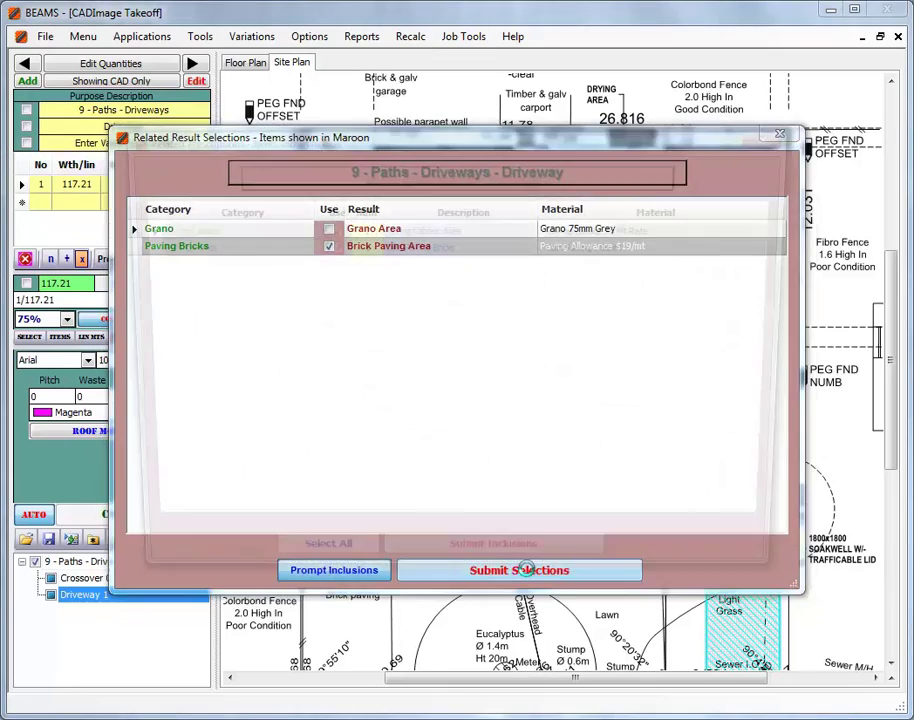
{"action": "left_click", "coordinate": [527, 568]}
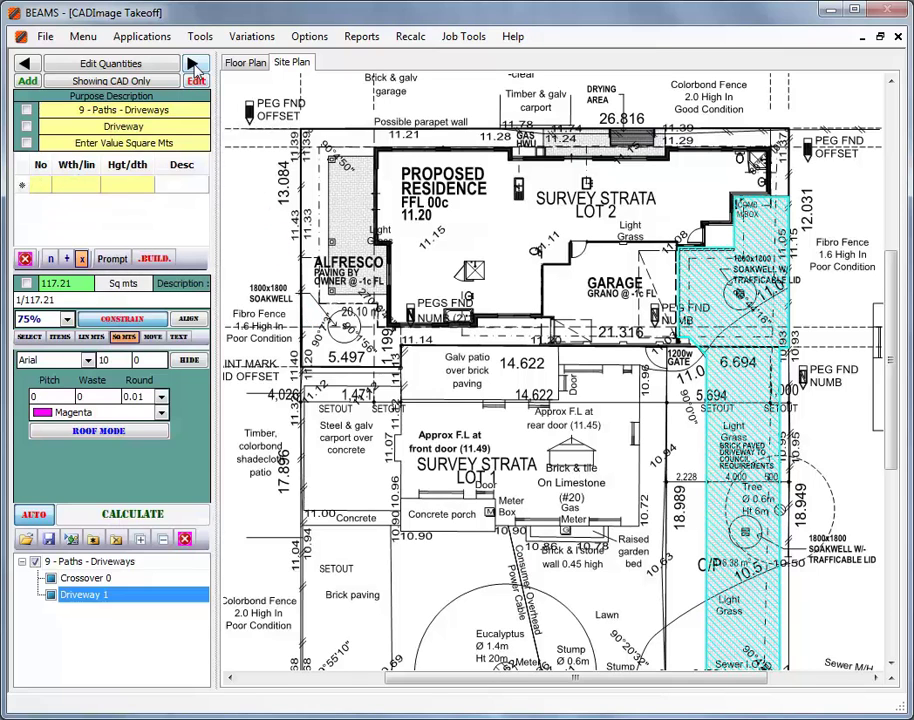
{"action": "left_click", "coordinate": [194, 64]}
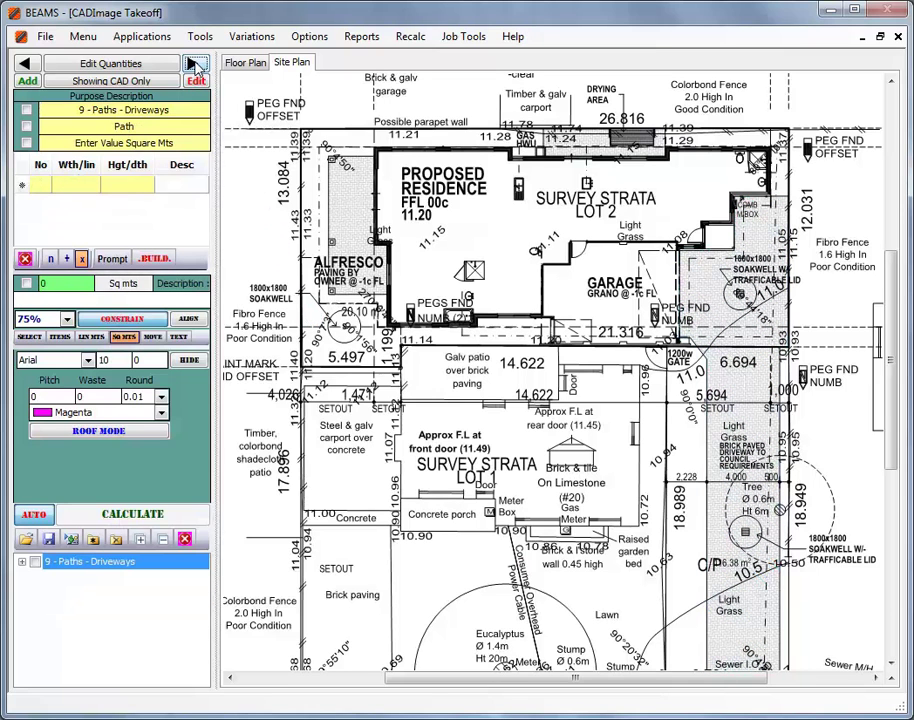
Trace the Path area beside the drying area, about 12.11 square metres, and build its Paving Allowance $19/mt brick paving
{"action": "left_click", "coordinate": [545, 126]}
{"action": "left_click", "coordinate": [666, 125]}
{"action": "left_click", "coordinate": [666, 150]}
{"action": "left_click", "coordinate": [545, 150]}
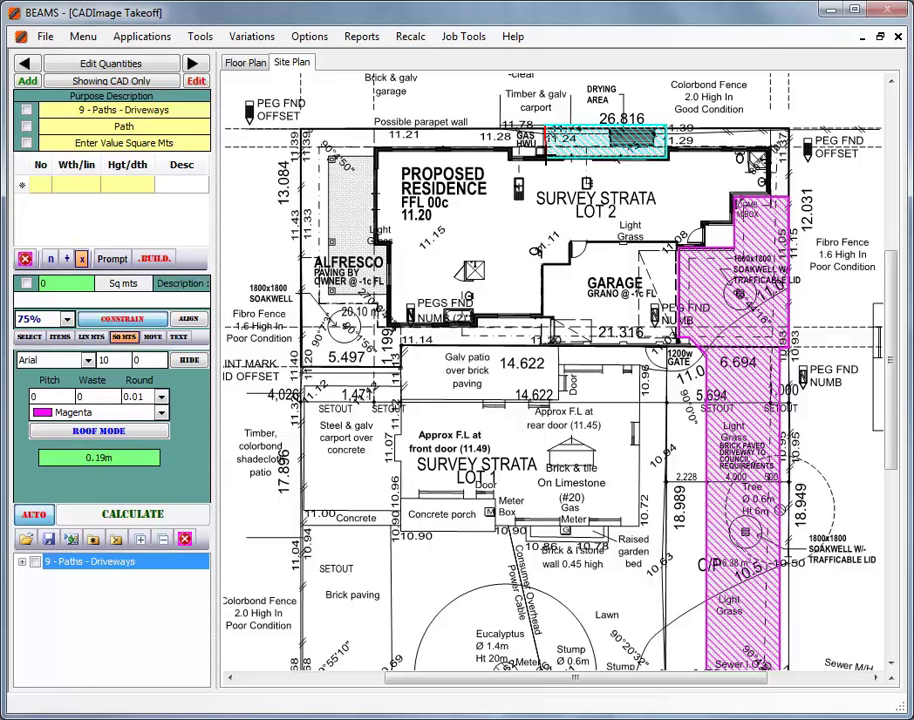
{"action": "left_click", "coordinate": [545, 126]}
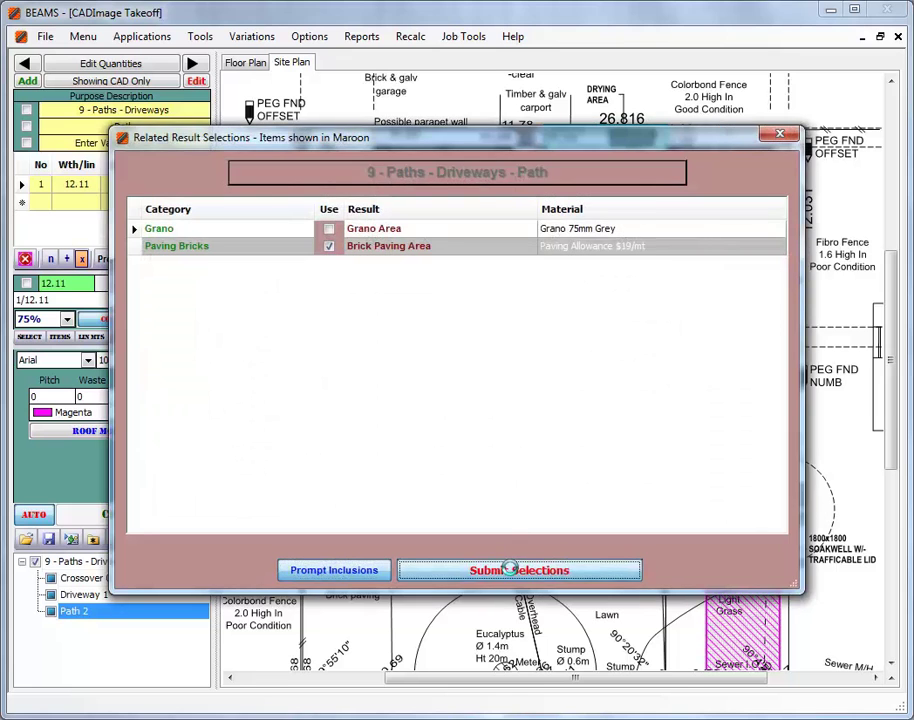
{"action": "left_click", "coordinate": [511, 572]}
{"action": "left_click", "coordinate": [511, 572]}
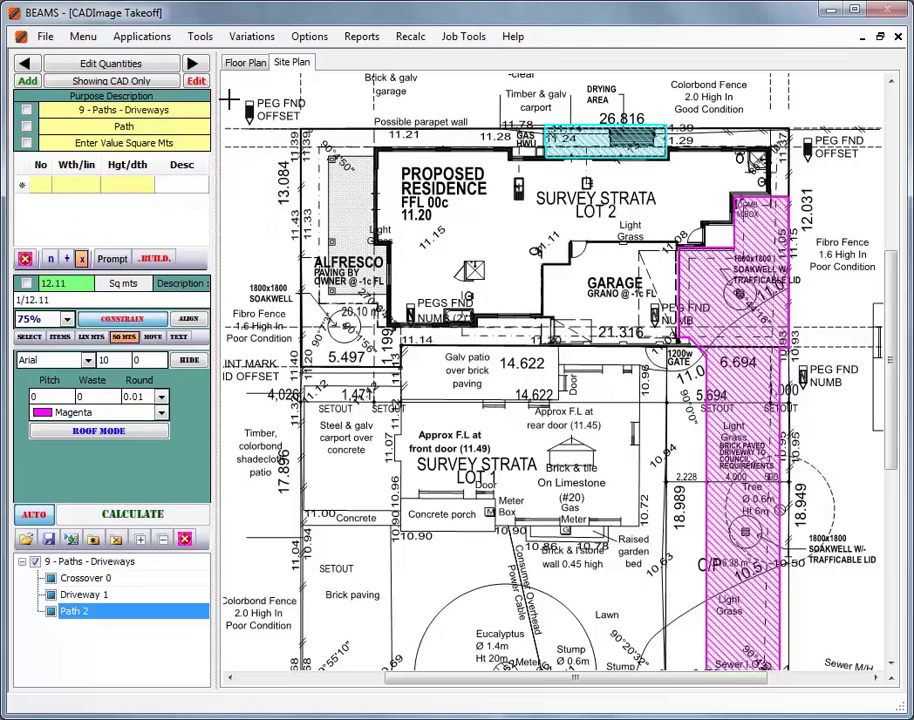
Move on to the External Walls & Piers Ground Floor quantity and return to the floor plan
{"action": "left_click", "coordinate": [192, 63]}
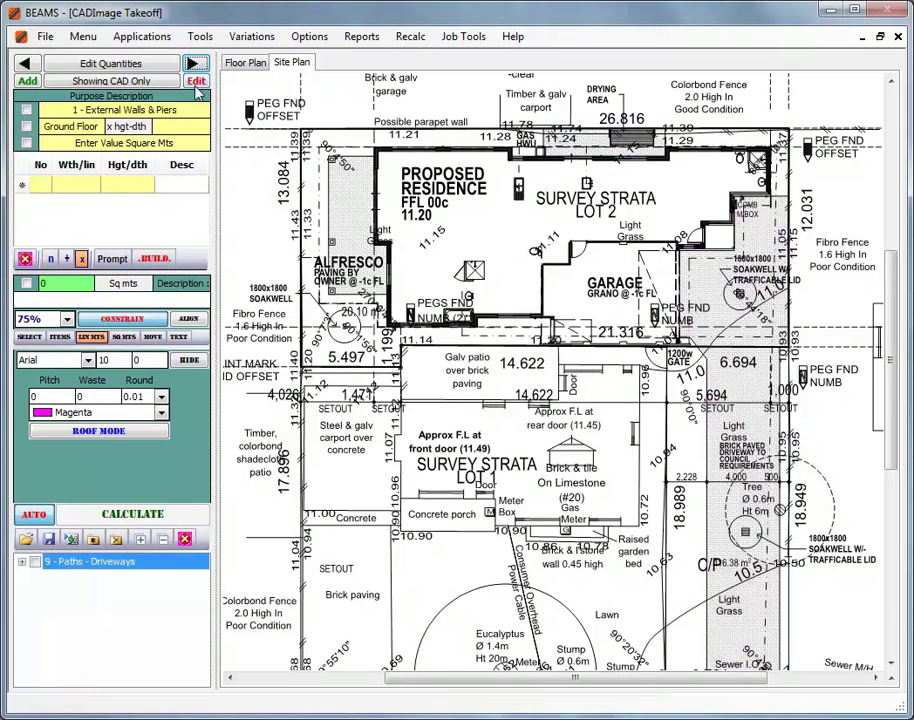
{"action": "left_click", "coordinate": [244, 63]}
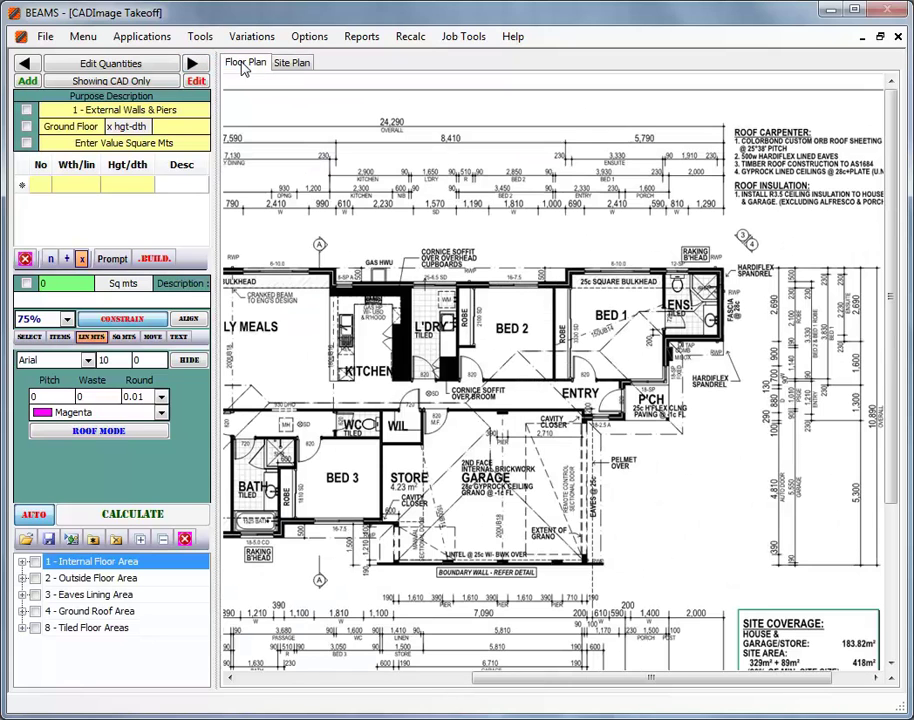
{"action": "left_click_drag", "start_coordinate": [541, 679], "coordinate": [445, 672]}
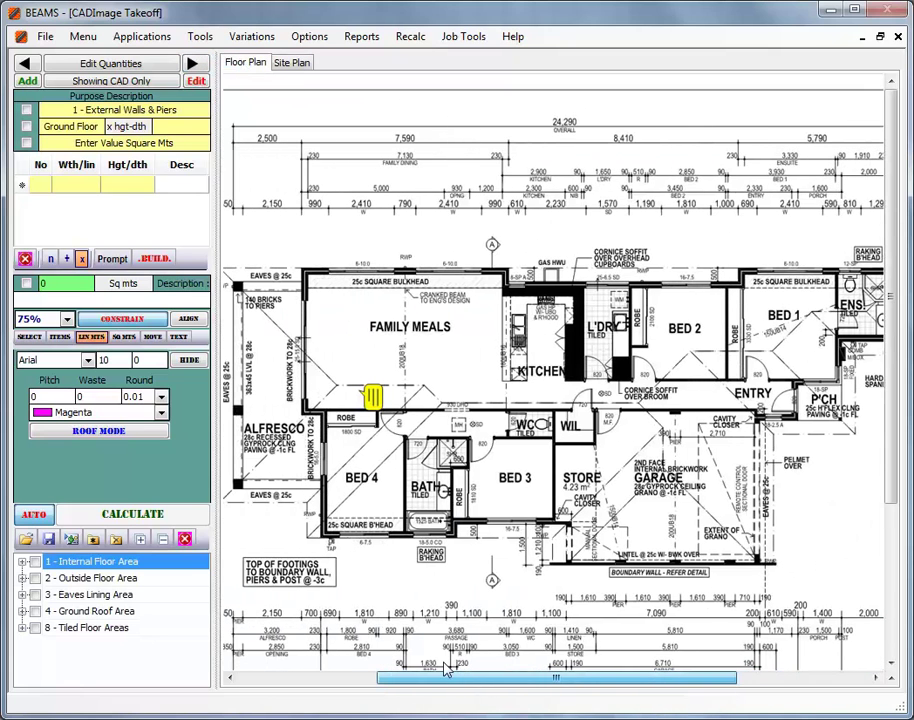
Add a drawing tab named Elevations and load the 2 Elevations PDF into it at 150 DPI
{"action": "left_click", "coordinate": [93, 540]}
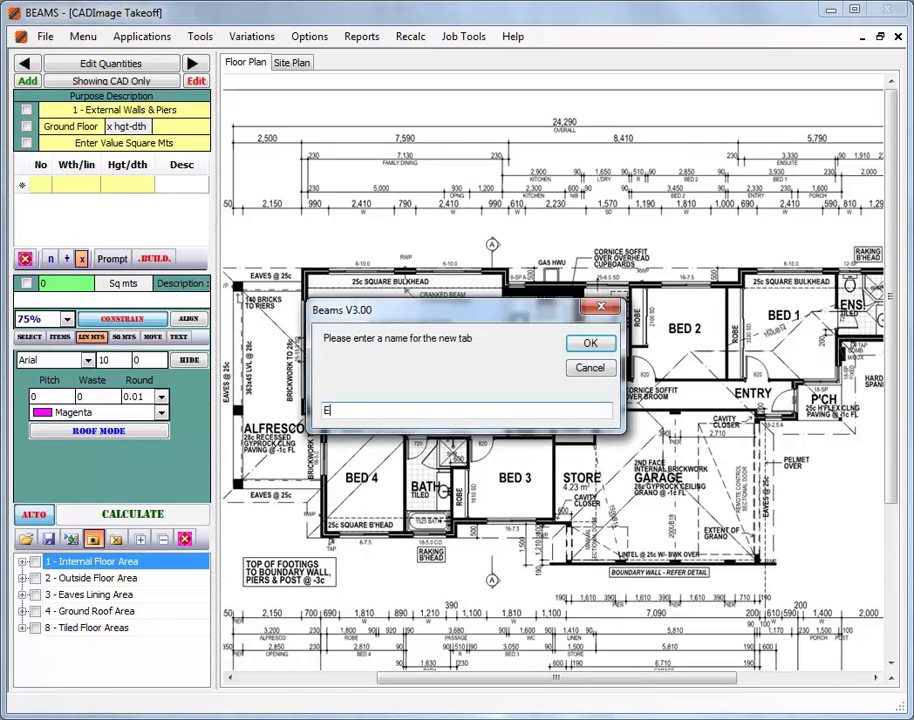
{"action": "type", "text": "Elevations"}
{"action": "left_click", "coordinate": [587, 345]}
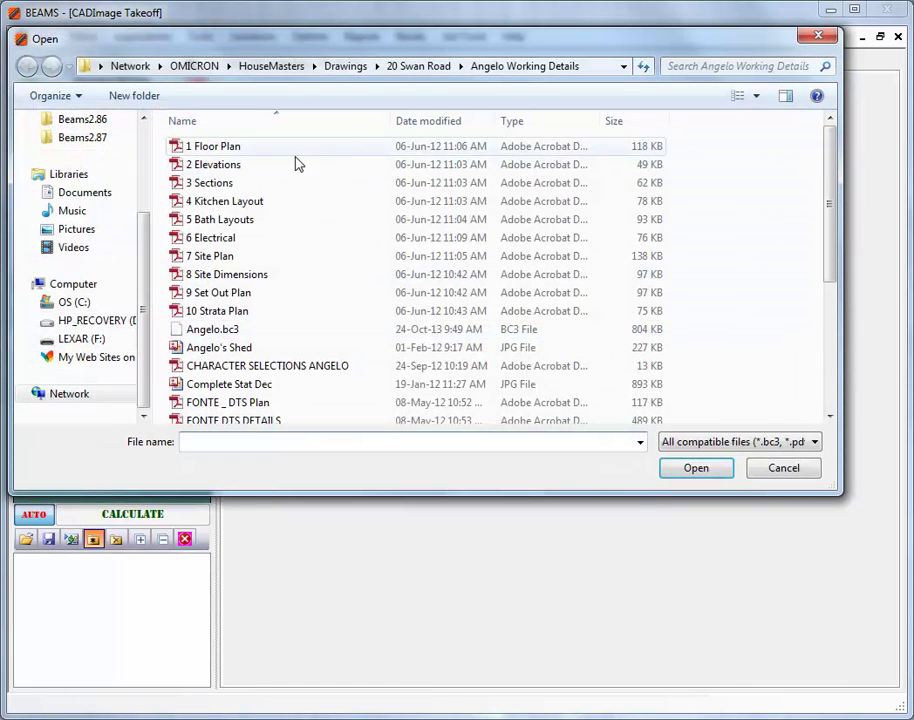
{"action": "left_click", "coordinate": [212, 166]}
{"action": "left_click", "coordinate": [697, 469]}
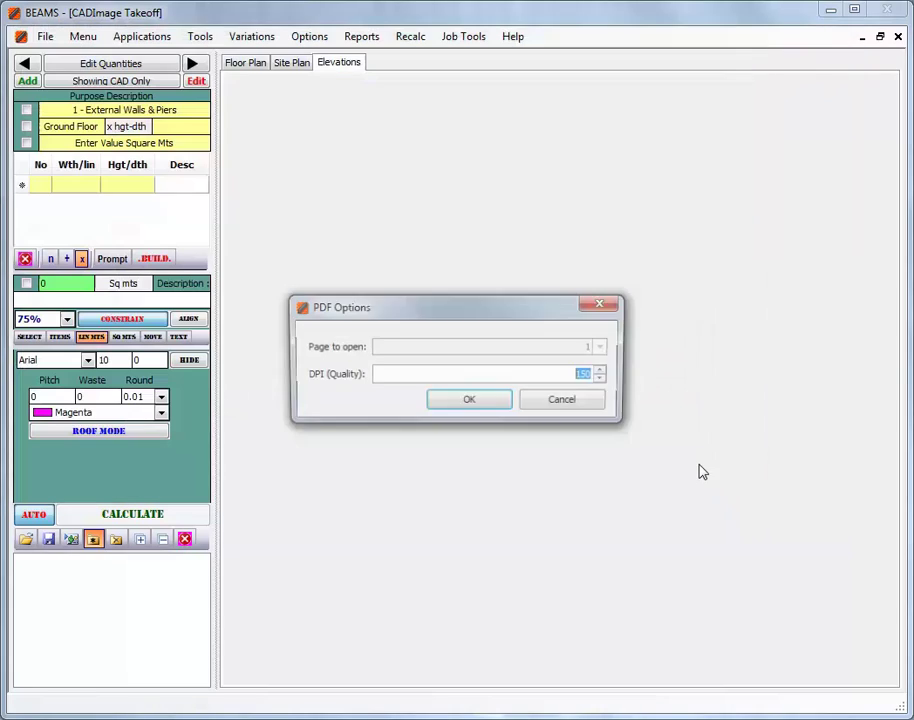
{"action": "left_click", "coordinate": [481, 398]}
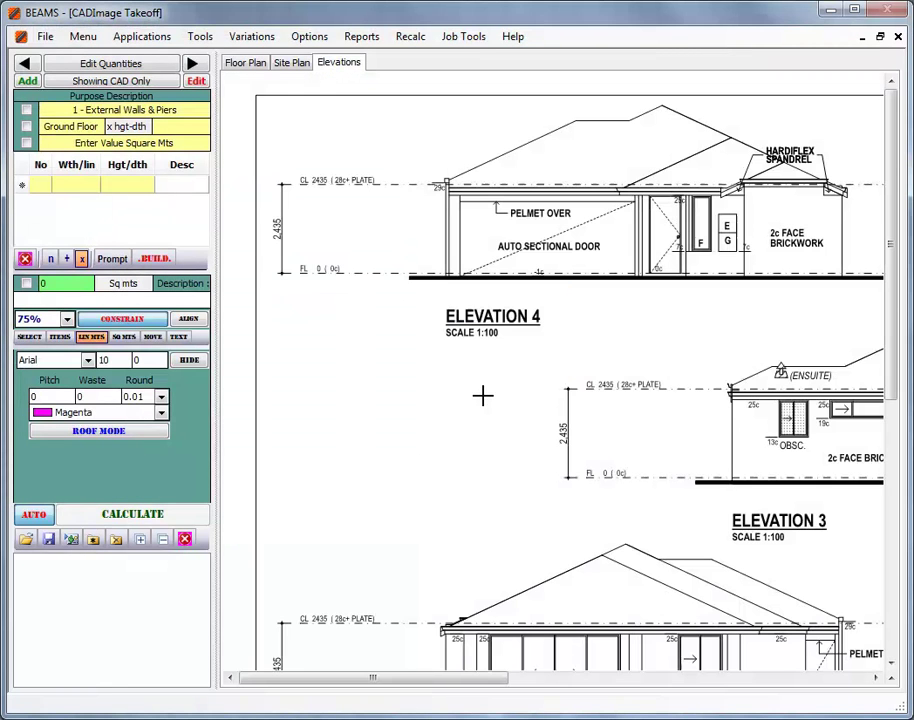
{"action": "mouse_move", "coordinate": [314, 680]}
{"action": "left_mouse_down"}
{"action": "mouse_move", "coordinate": [369, 680]}
{"action": "mouse_move", "coordinate": [336, 676]}
{"action": "left_mouse_up"}
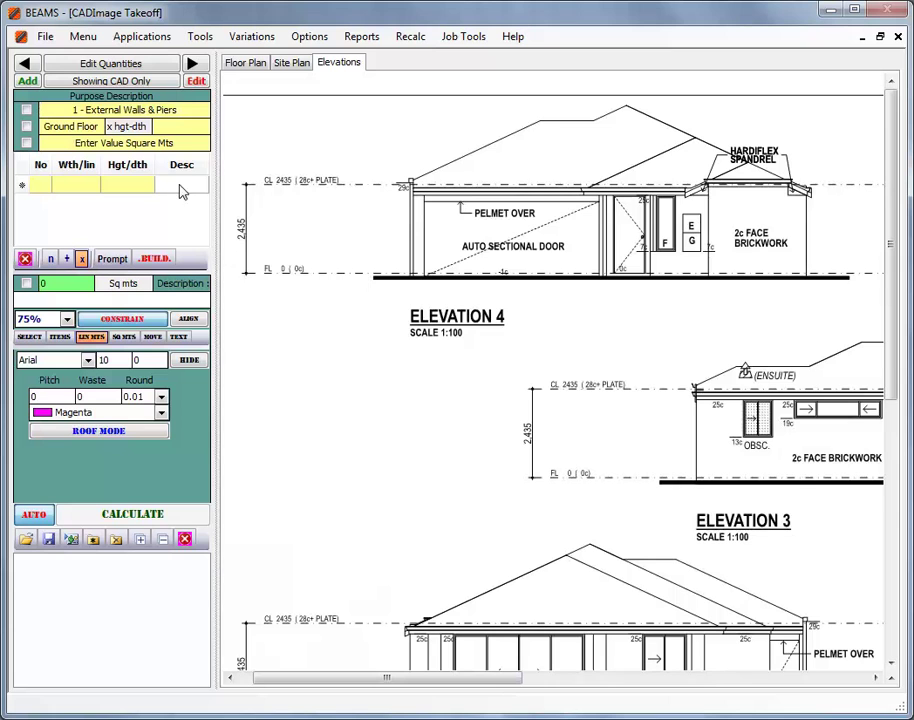
Set the Ground Floor wall height to 2.32 and trace the external wall from the Family Meals outer corner past Bed 2 to the ensuite's outer corner
{"action": "left_click", "coordinate": [183, 127]}
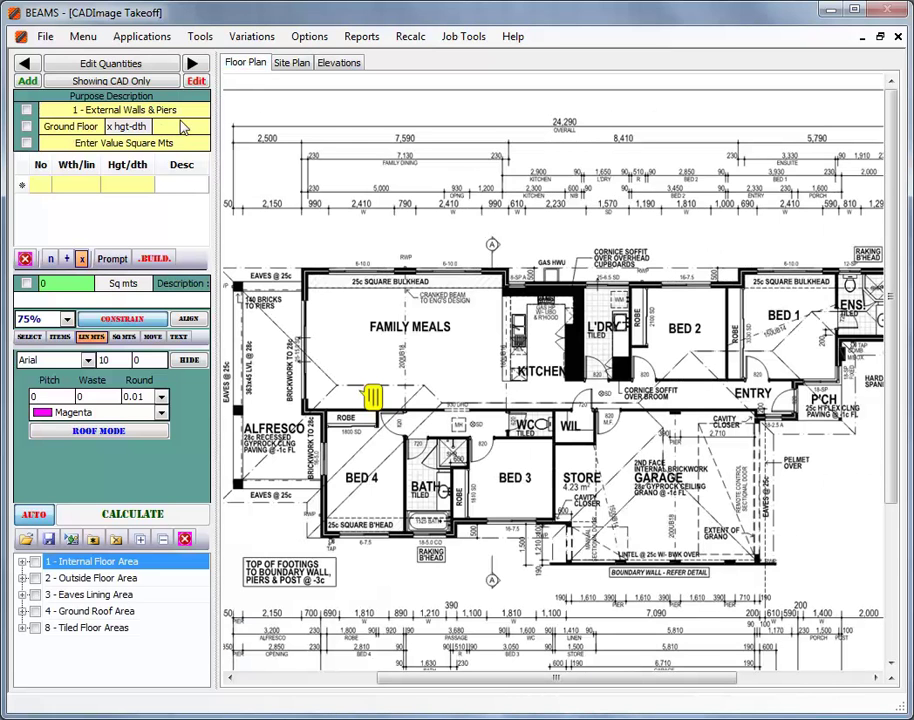
{"action": "type", "text": "2.32"}
{"action": "left_click", "coordinate": [302, 266]}
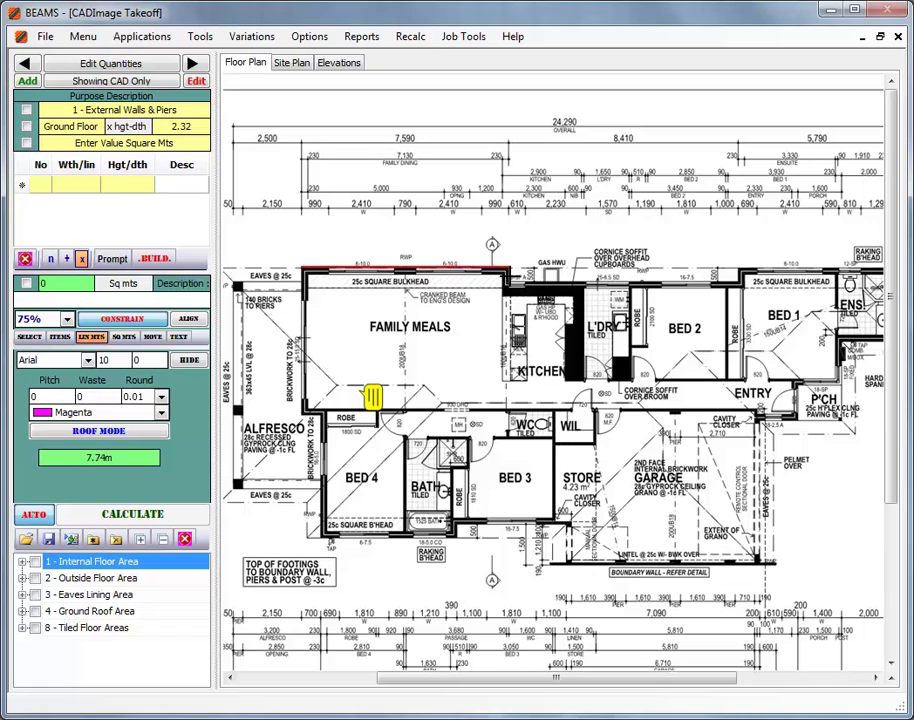
{"action": "left_click", "coordinate": [510, 267]}
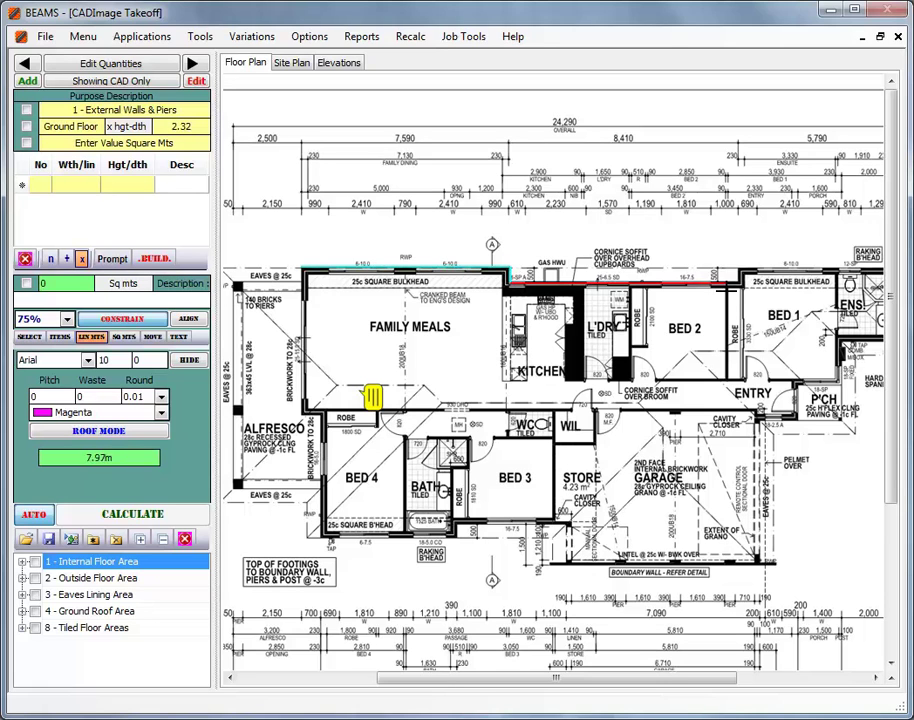
{"action": "left_click", "coordinate": [742, 283]}
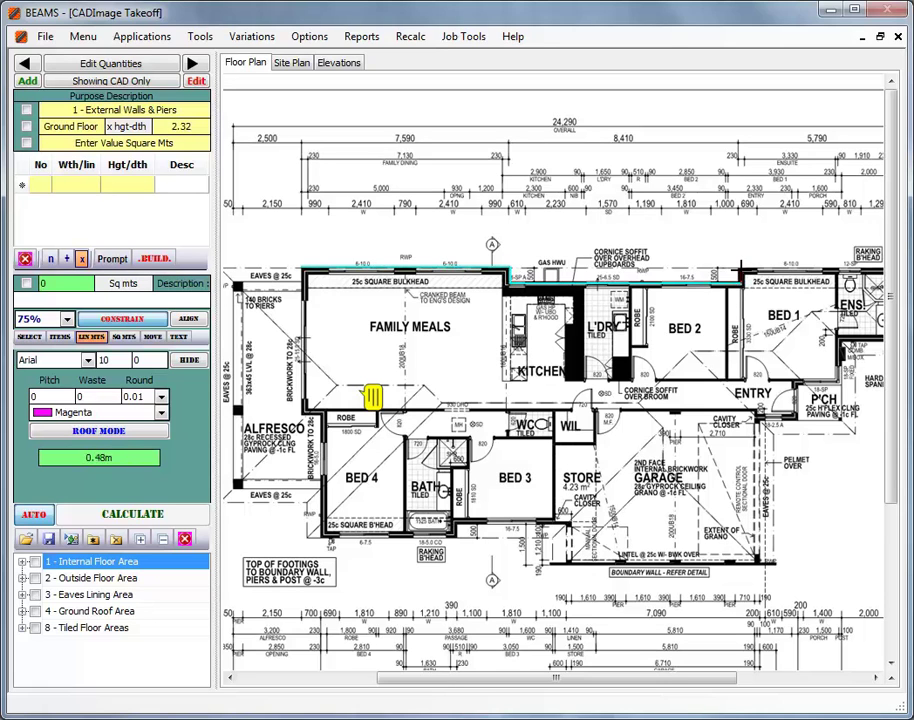
{"action": "left_click_drag", "start_coordinate": [708, 677], "coordinate": [785, 657]}
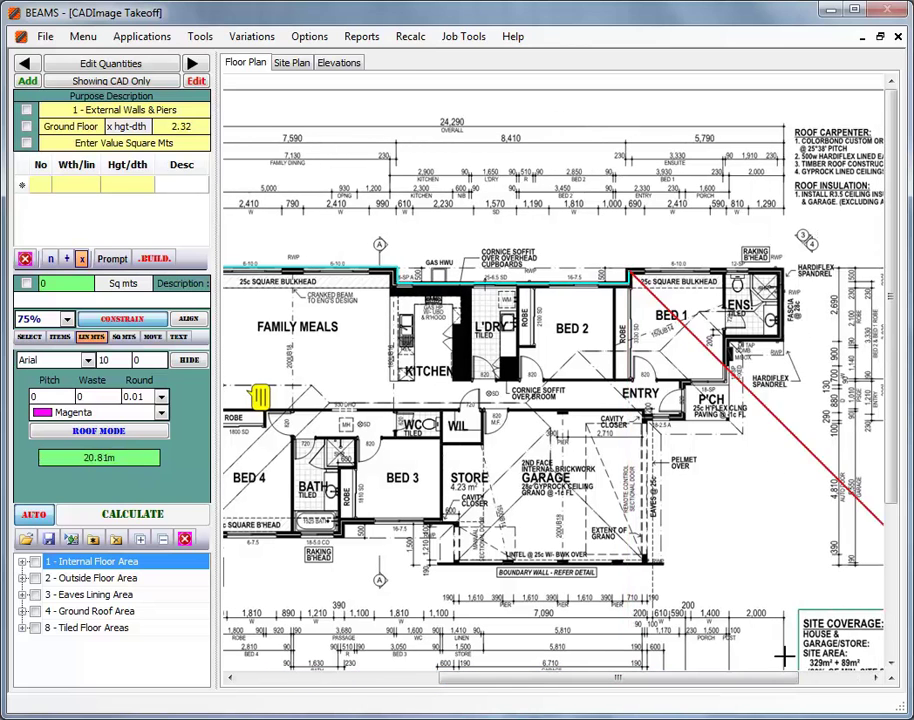
{"action": "left_click", "coordinate": [781, 268]}
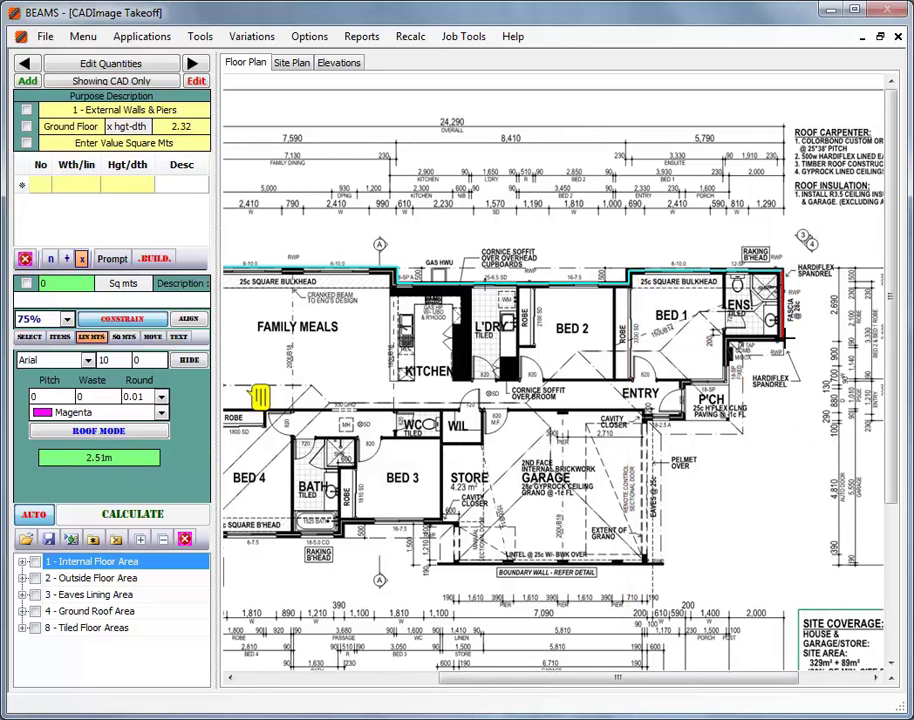
Continue the external wall trace around the ensuite, porch and entry, and along the house side of the garage to the WIL
{"action": "left_click", "coordinate": [781, 343]}
{"action": "left_click", "coordinate": [727, 343]}
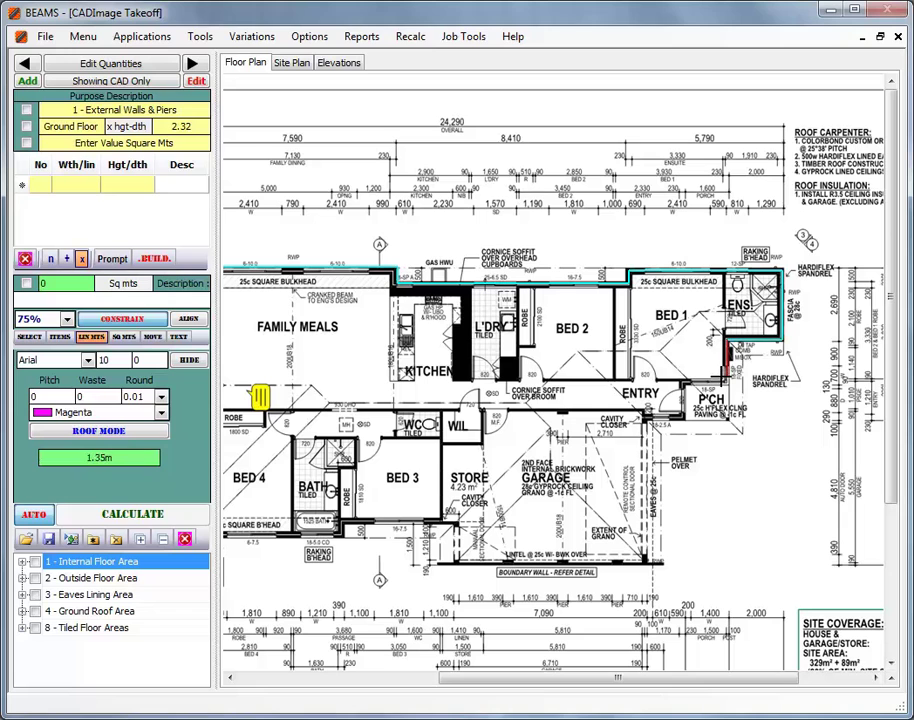
{"action": "left_click", "coordinate": [727, 384]}
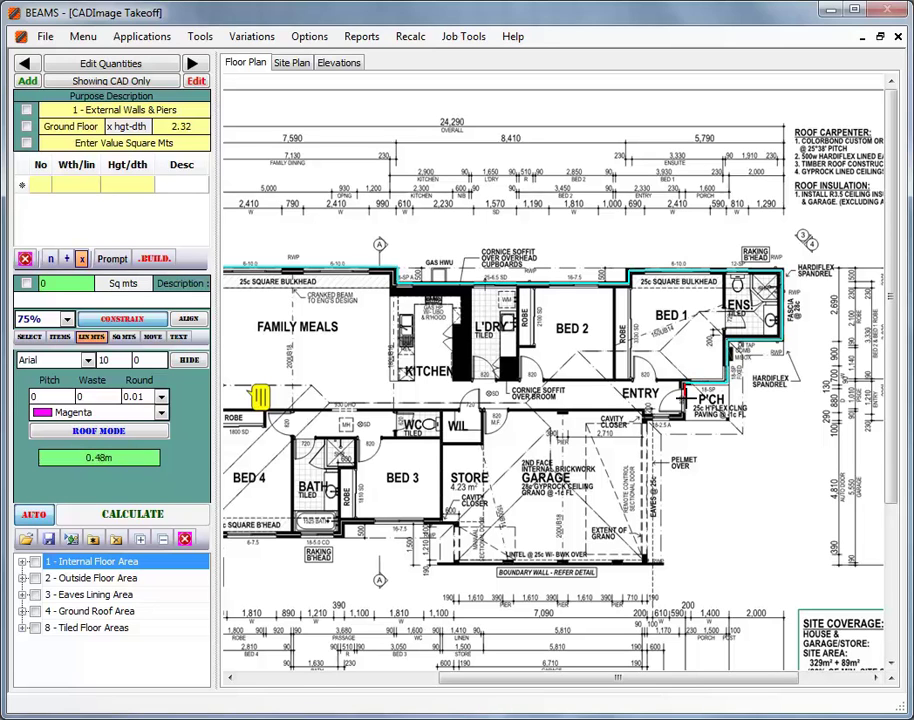
{"action": "left_click", "coordinate": [684, 418]}
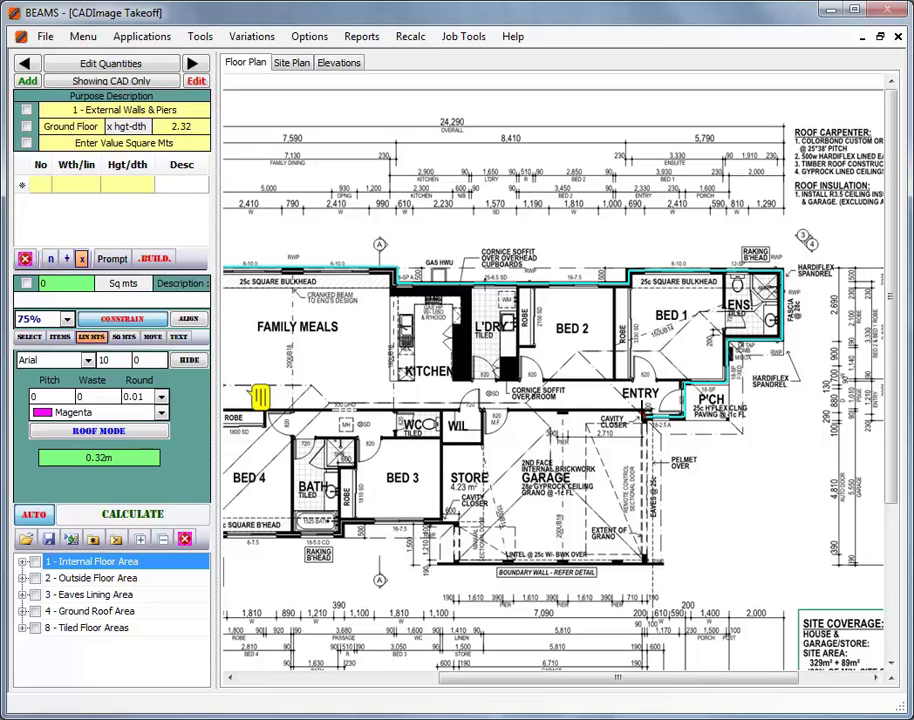
{"action": "left_click", "coordinate": [484, 412]}
{"action": "left_click", "coordinate": [484, 440]}
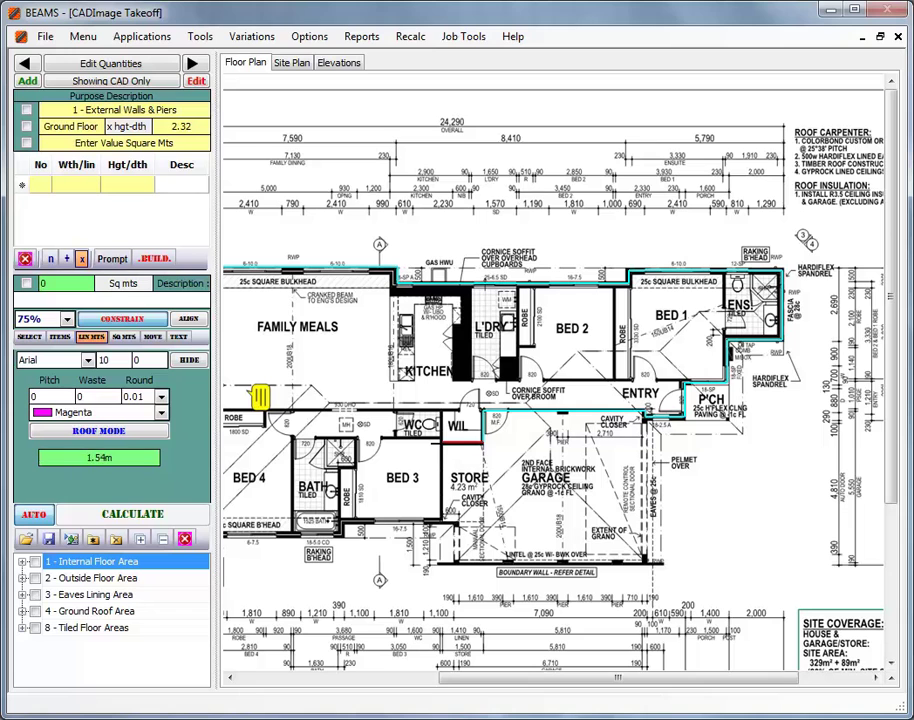
Complete the external wall trace past the store, Bed 3, bath and Bed 4 back to the Family Meals starting corner, about 65 m in total
{"action": "left_click", "coordinate": [441, 524]}
{"action": "left_click", "coordinate": [343, 525]}
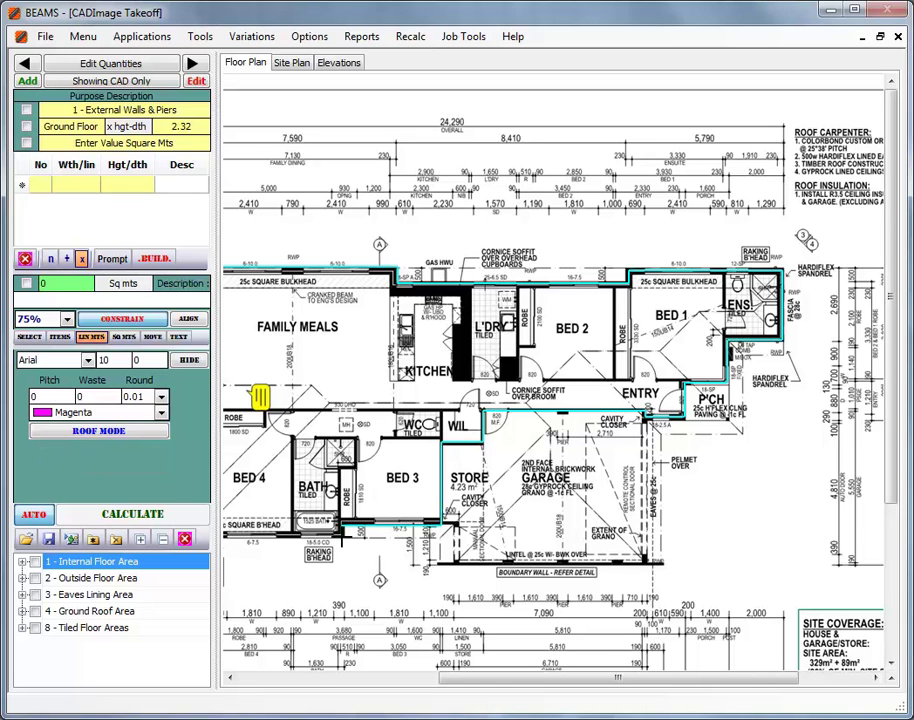
{"action": "mouse_move", "coordinate": [466, 683]}
{"action": "left_mouse_down"}
{"action": "mouse_move", "coordinate": [486, 681]}
{"action": "mouse_move", "coordinate": [311, 681]}
{"action": "left_mouse_up"}
{"action": "left_click", "coordinate": [491, 537]}
{"action": "left_click", "coordinate": [491, 418]}
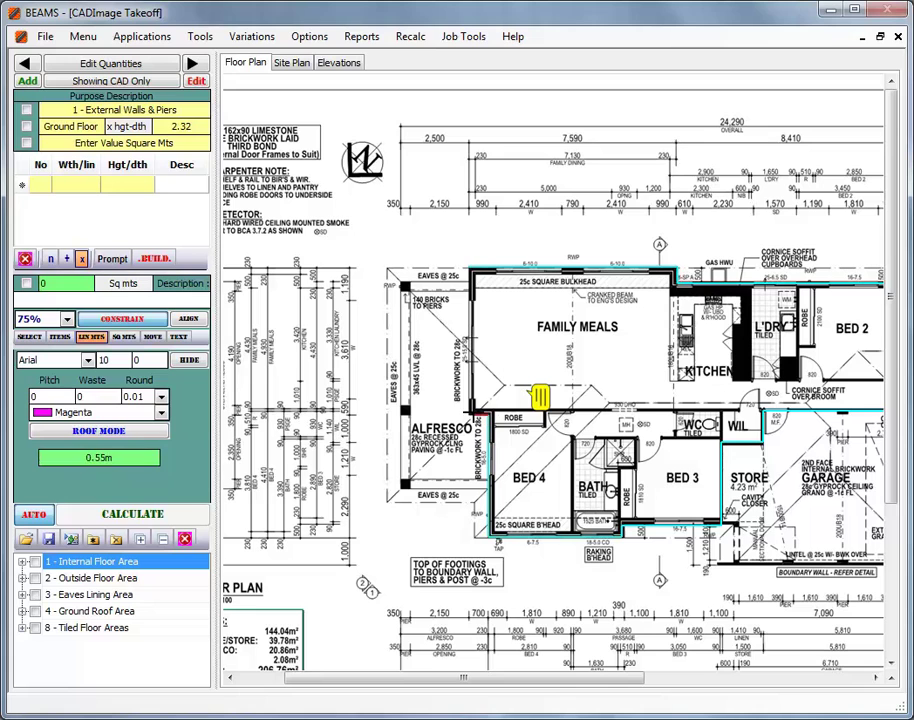
{"action": "left_click", "coordinate": [470, 270]}
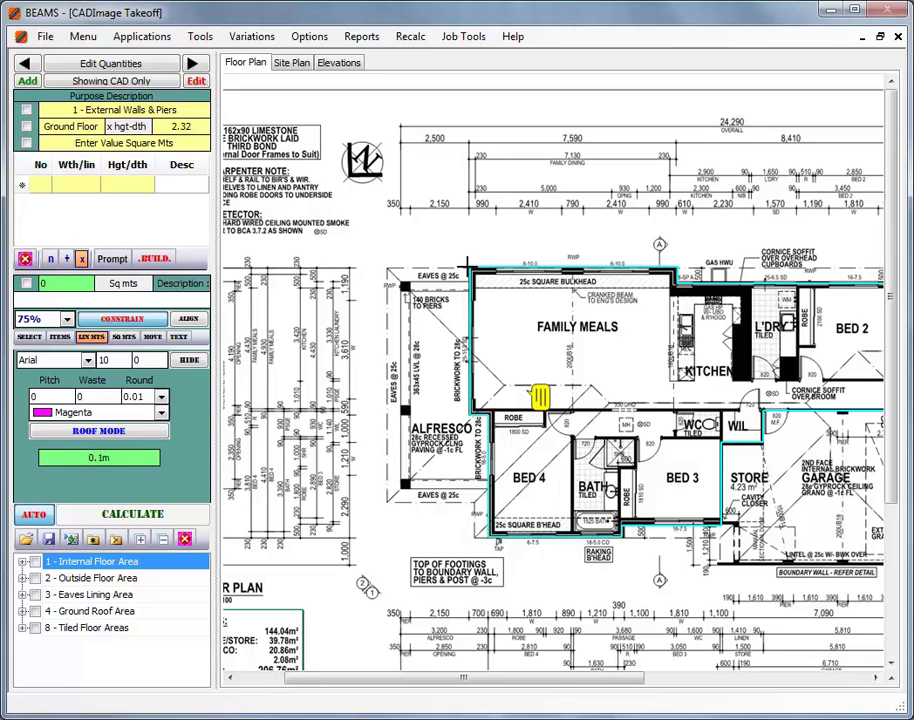
{"action": "left_click", "coordinate": [475, 262]}
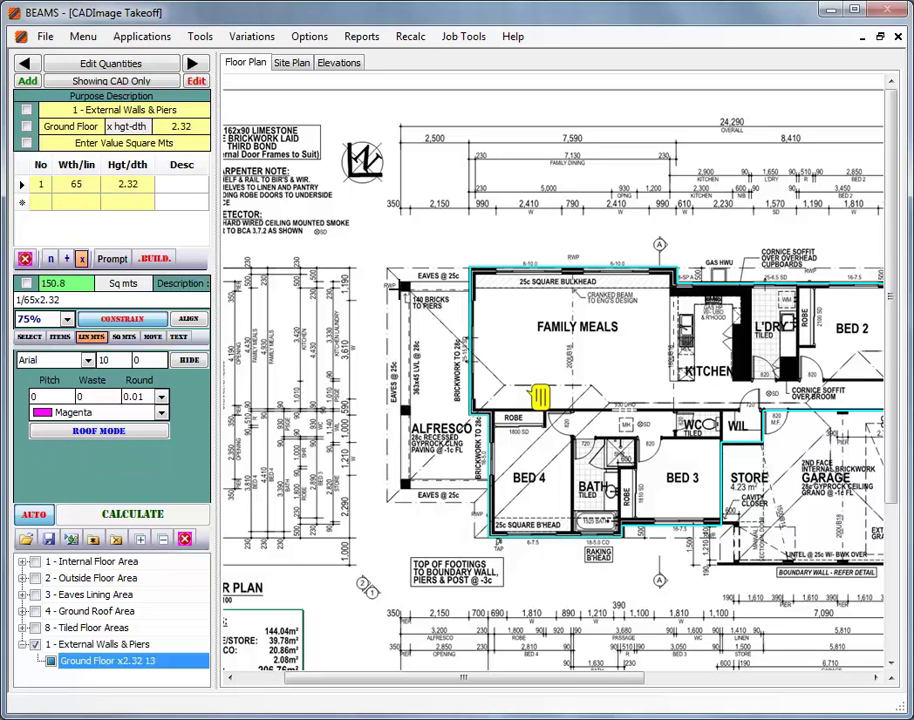
Trace around the three alfresco piers at 2.32 high, two about 1.51 m and the one nearest Bed 4 about 1.29 m
{"action": "left_click", "coordinate": [403, 287]}
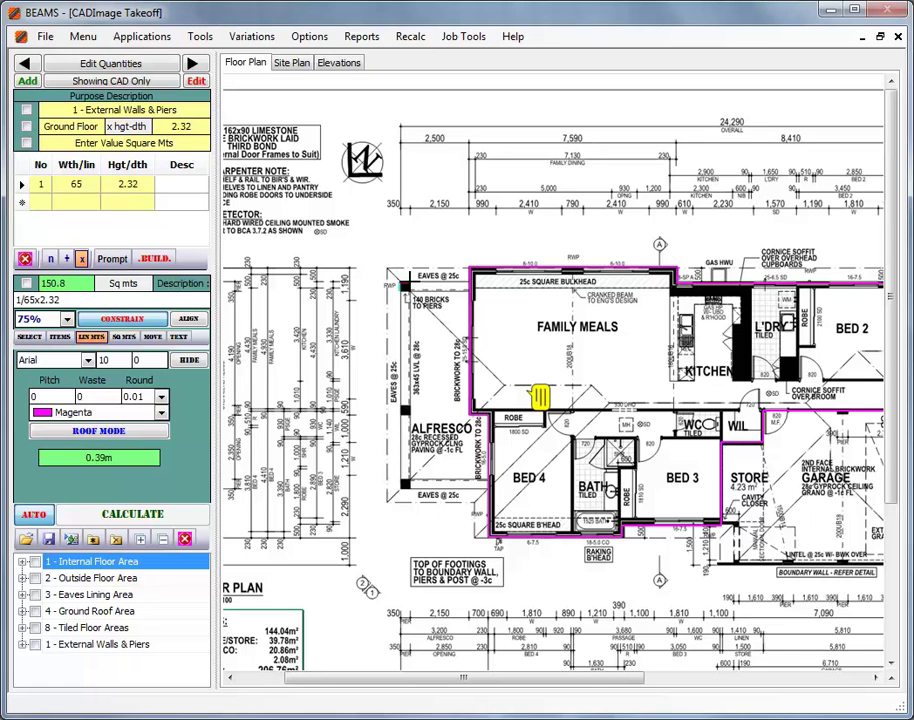
{"action": "double_click", "coordinate": [404, 288]}
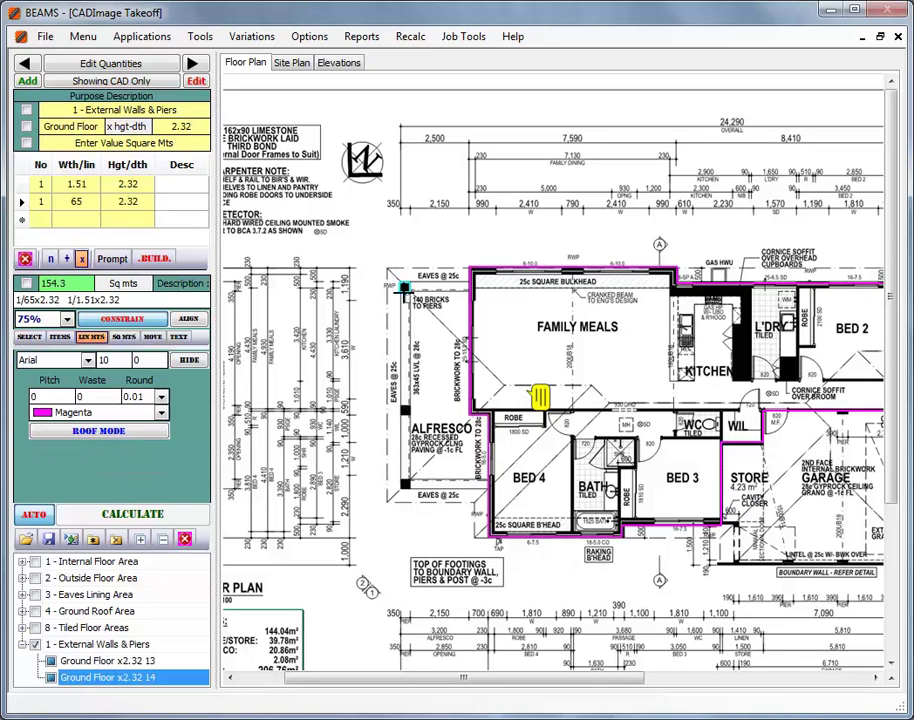
{"action": "left_click", "coordinate": [404, 288]}
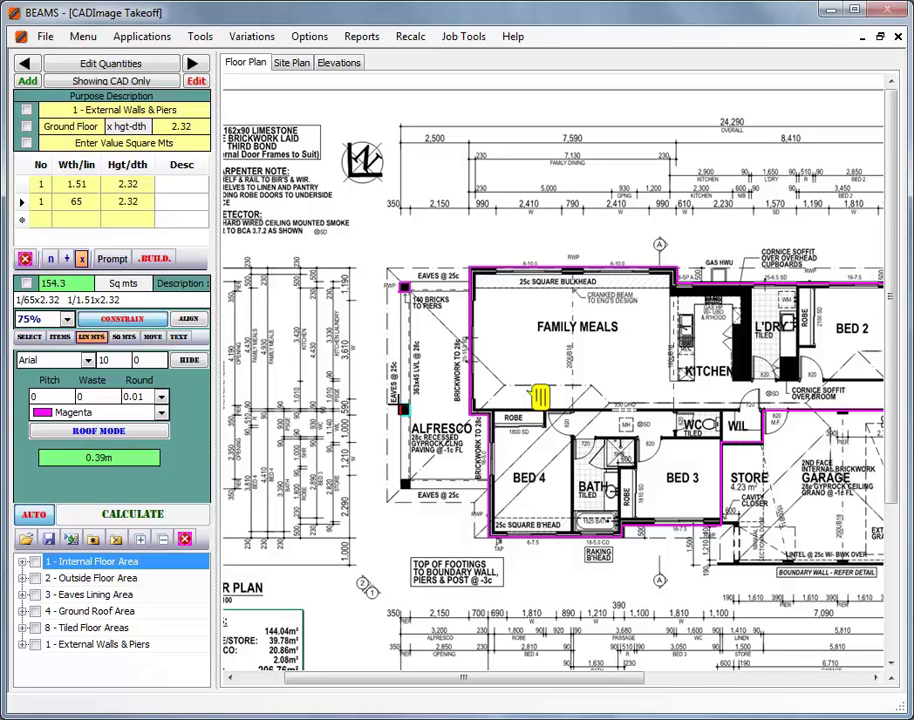
{"action": "double_click", "coordinate": [404, 408]}
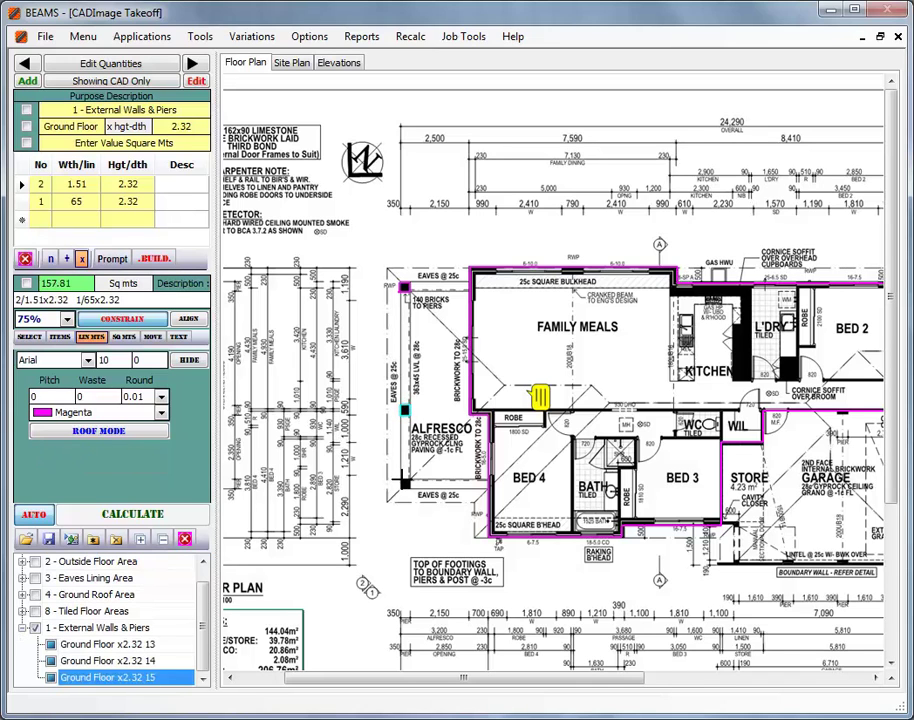
{"action": "left_click", "coordinate": [404, 481]}
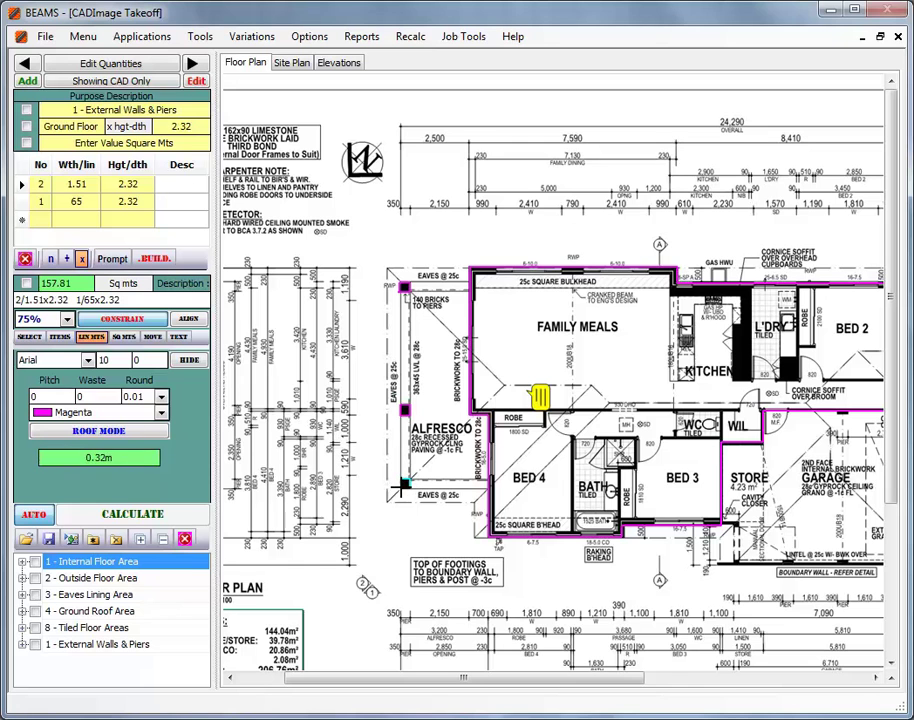
{"action": "double_click", "coordinate": [404, 481]}
Trace the garage and store boundary wall at 2.32 high, about 8.29 m long
{"action": "left_click_drag", "start_coordinate": [418, 679], "coordinate": [519, 683]}
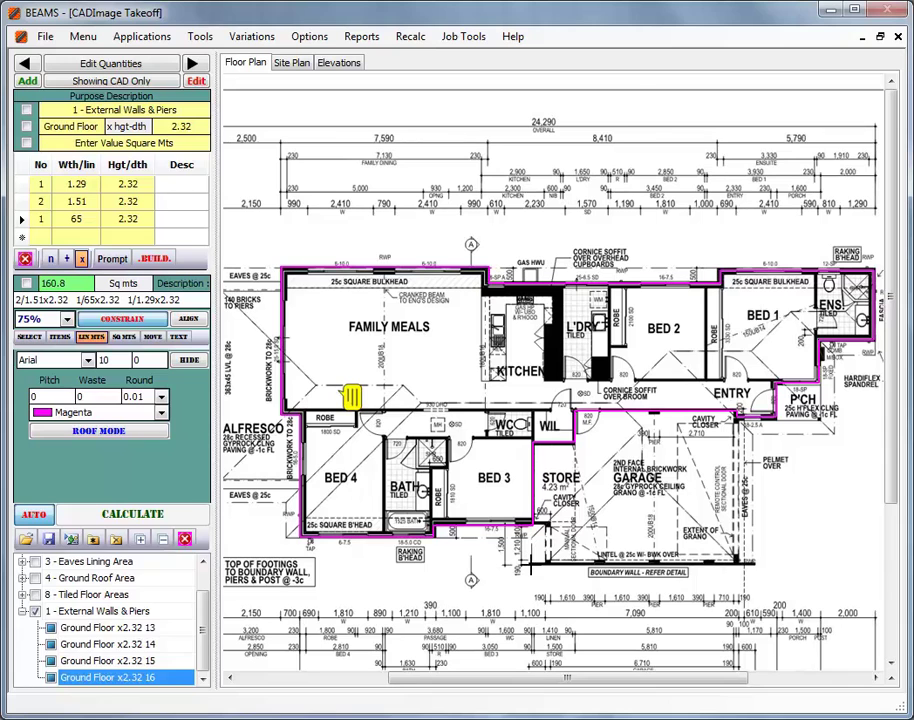
{"action": "left_click", "coordinate": [527, 566]}
{"action": "left_click", "coordinate": [765, 577]}
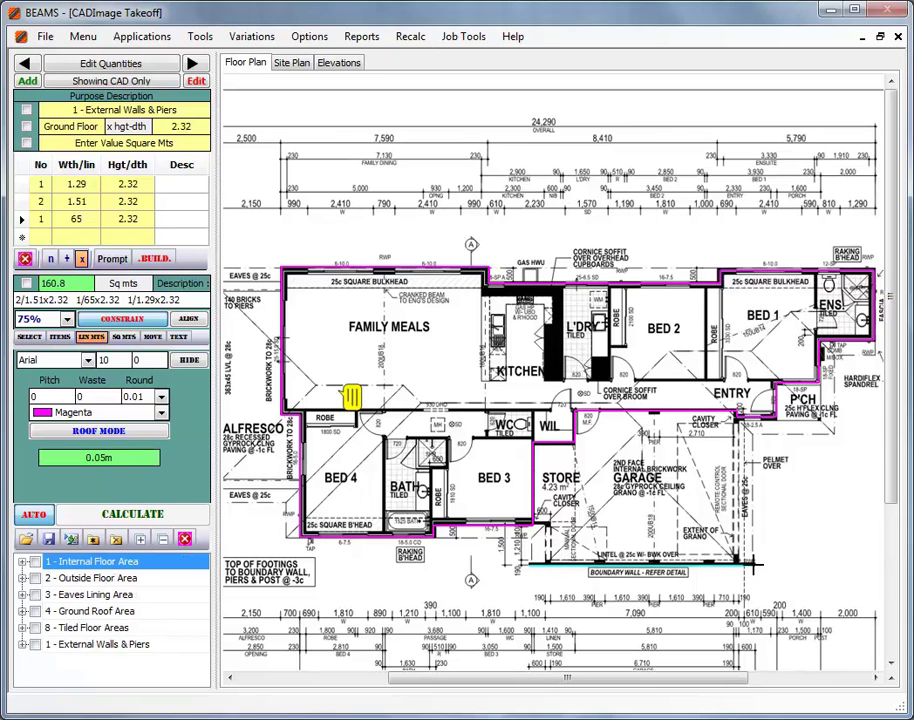
{"action": "double_click", "coordinate": [765, 577]}
Trace the garage corner pier at the boundary wall, about 0.93 m, and the pier beside the store, about 1.67 m, both 2.32 high
{"action": "left_click", "coordinate": [520, 400]}
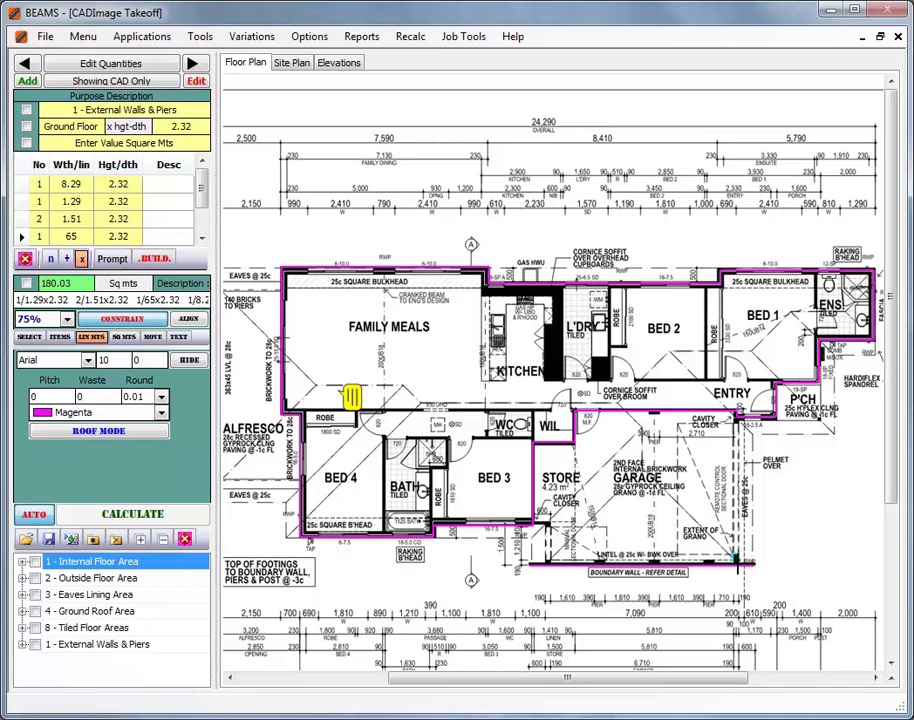
{"action": "double_click", "coordinate": [522, 393]}
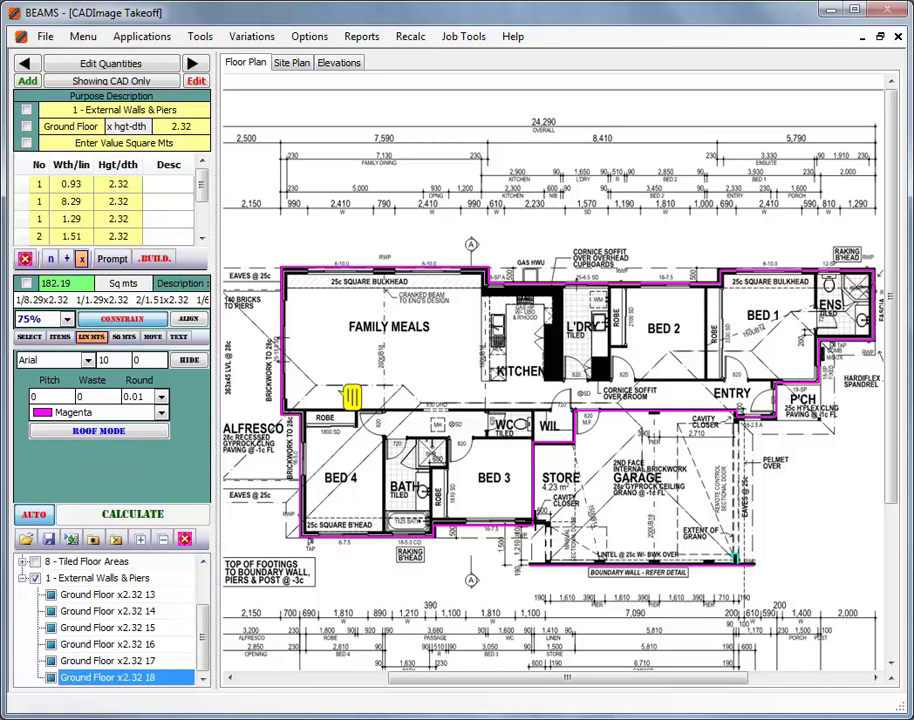
{"action": "left_click", "coordinate": [386, 374]}
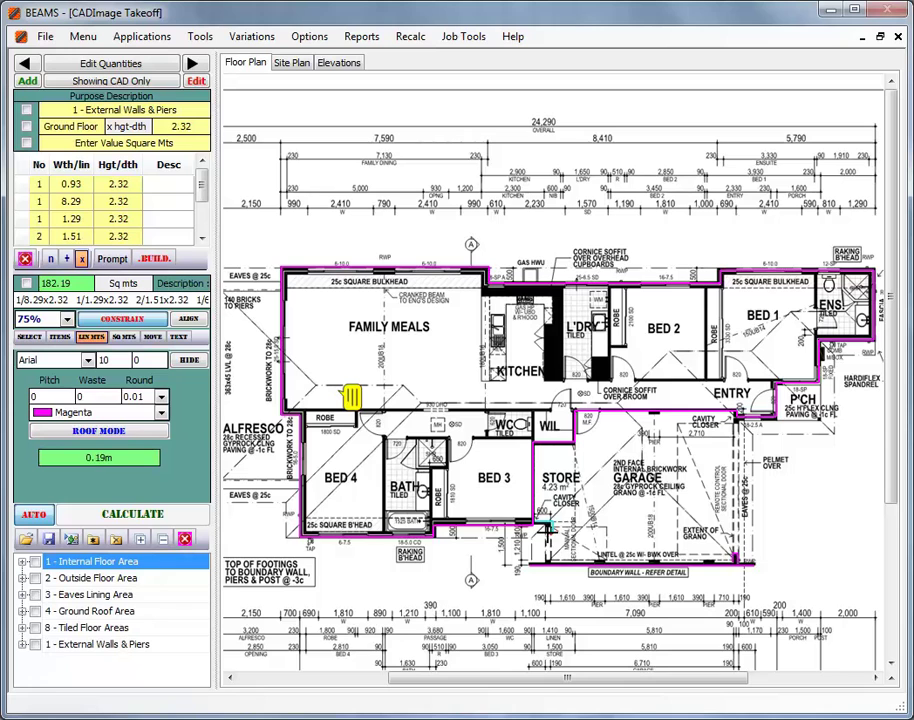
{"action": "double_click", "coordinate": [351, 396]}
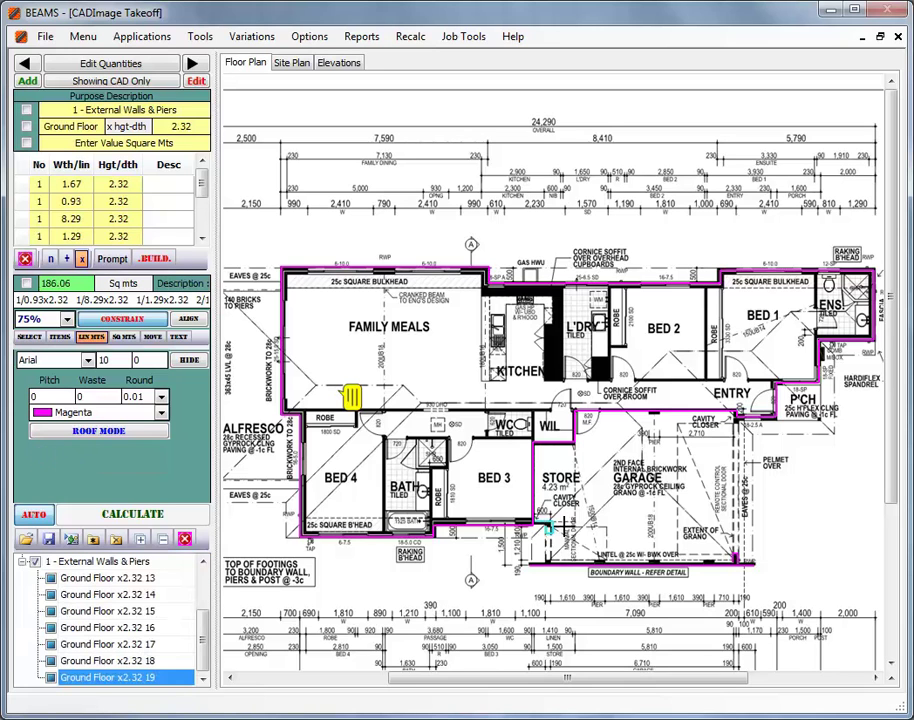
Trace three pier lengths along the inside of the garage boundary wall at 2.32 high, about 0.51 m, 0.48 m and 0.14 m
{"action": "left_click", "coordinate": [420, 396]}
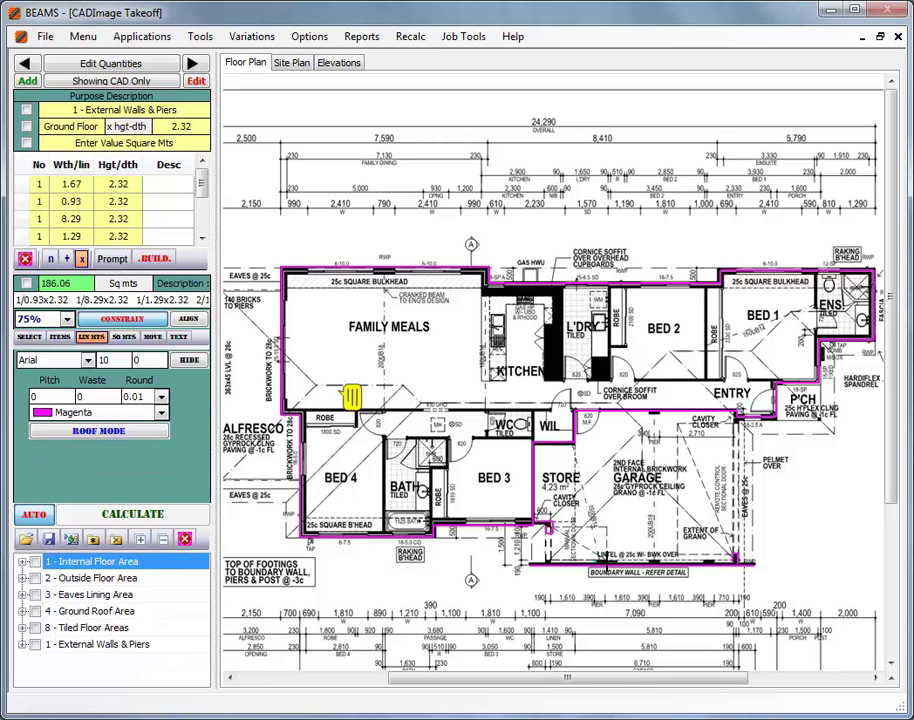
{"action": "double_click", "coordinate": [433, 396]}
{"action": "left_click", "coordinate": [455, 398]}
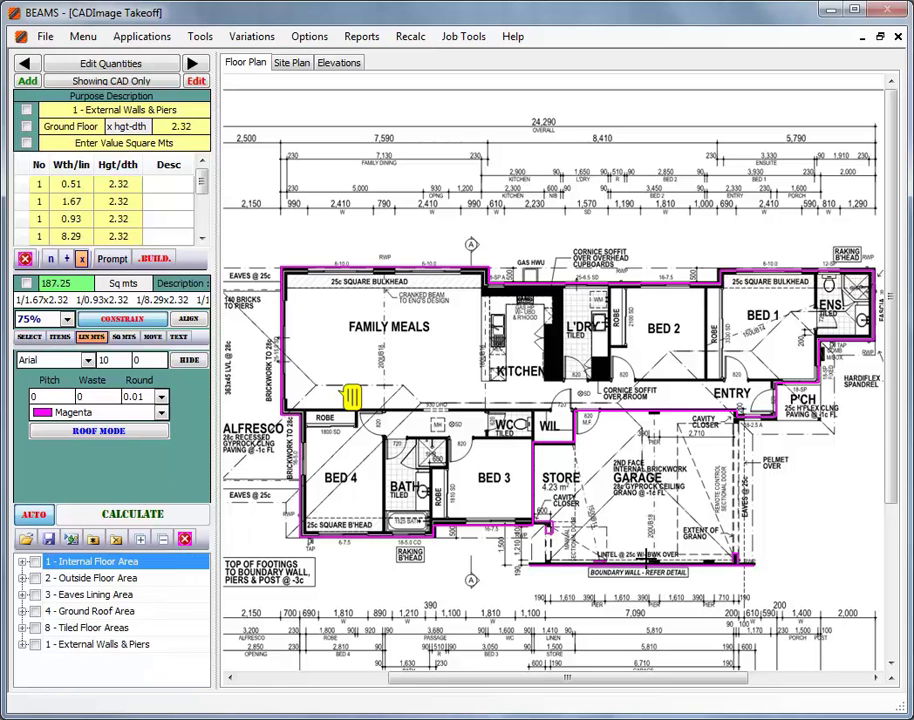
{"action": "double_click", "coordinate": [467, 398]}
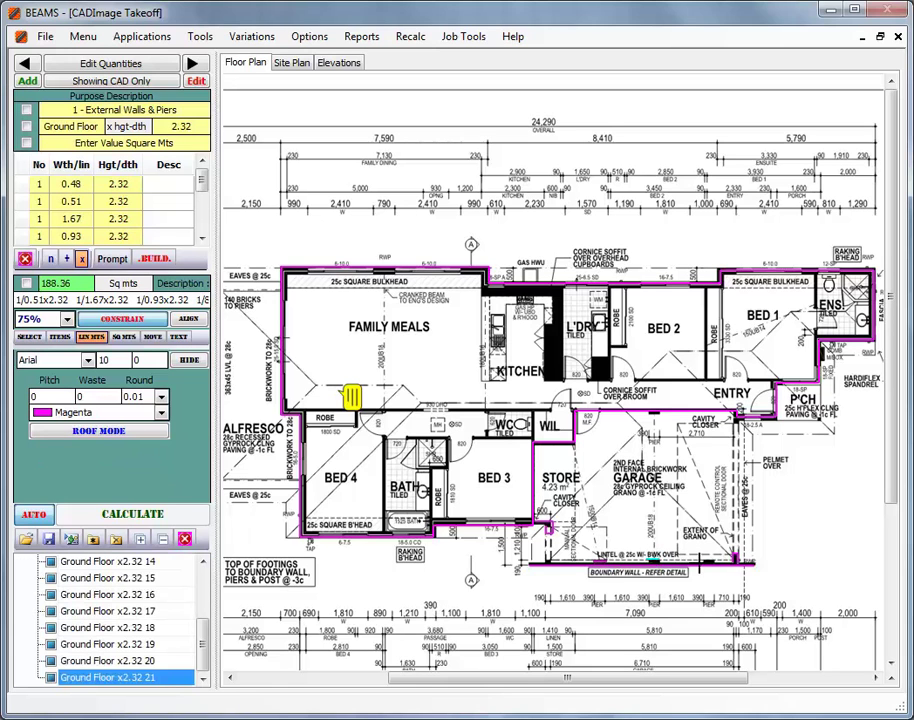
{"action": "left_click", "coordinate": [497, 398]}
{"action": "double_click", "coordinate": [502, 398]}
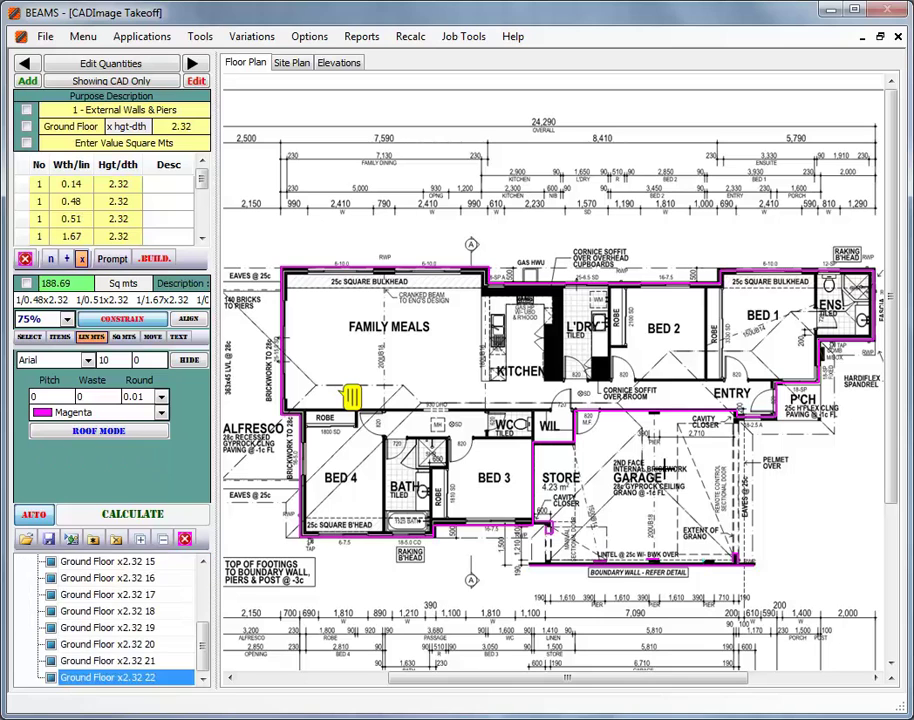
Trace the pier on the garage's house-side wall, about 0.35 m, and the garage corner pier near the entry, about 0.4 m
{"action": "left_click", "coordinate": [651, 412]}
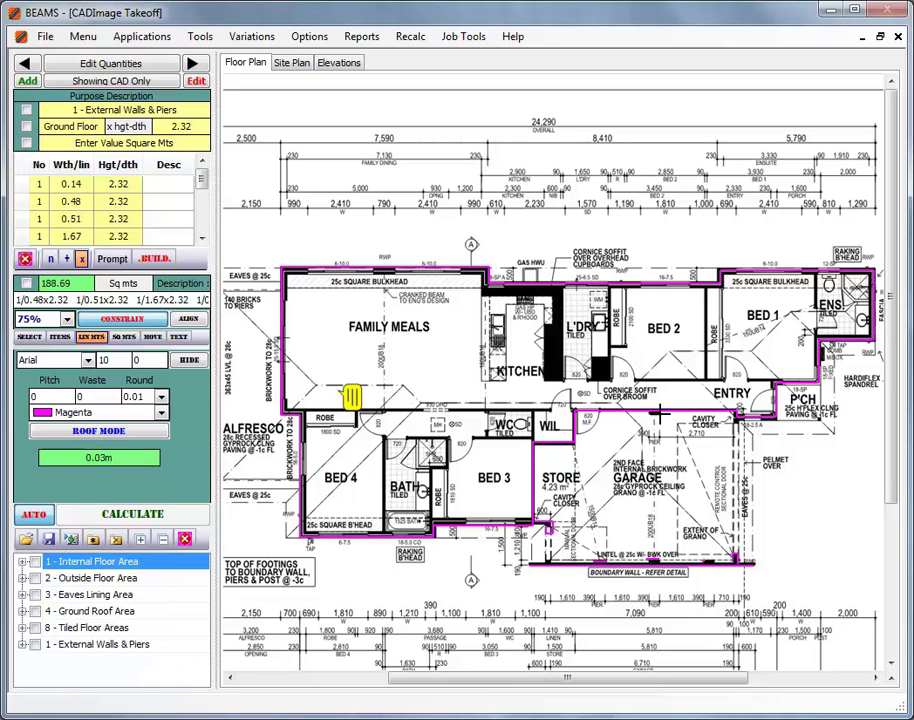
{"action": "double_click", "coordinate": [660, 412]}
{"action": "left_click", "coordinate": [527, 300]}
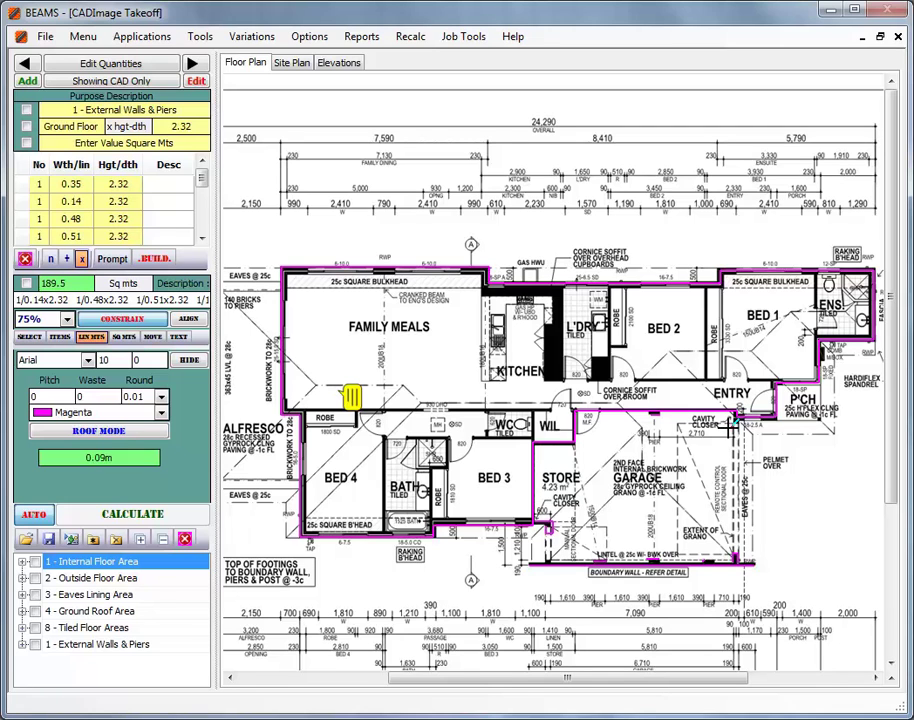
{"action": "double_click", "coordinate": [514, 299]}
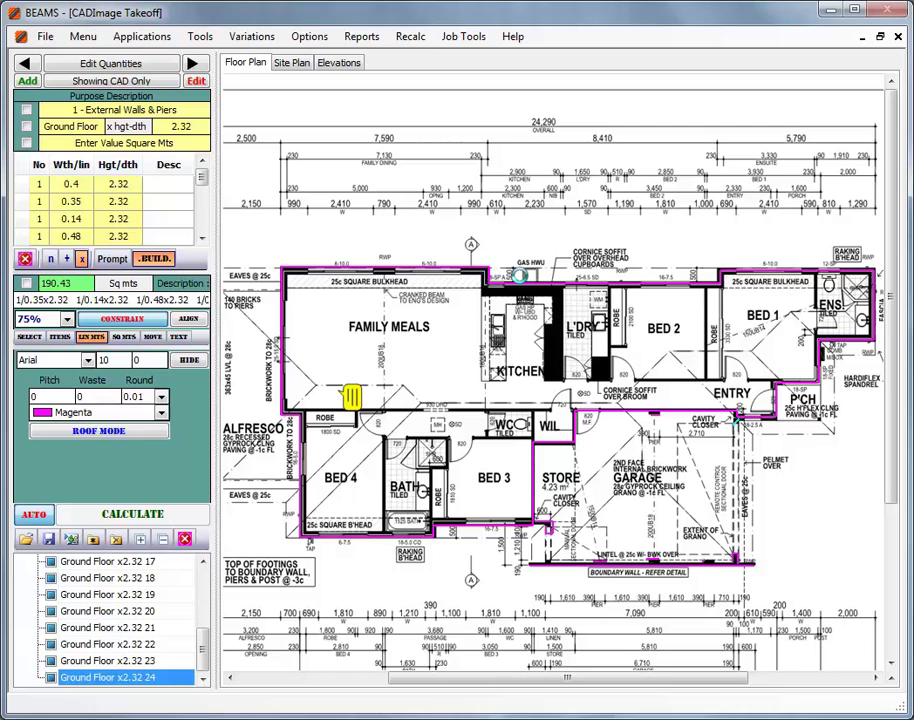
Build the External Walls & Piers take-off and select Ext 290 x 90 x 162 Face brickwork instead of Ext 230 x 110 x 76
{"action": "left_click", "coordinate": [528, 298]}
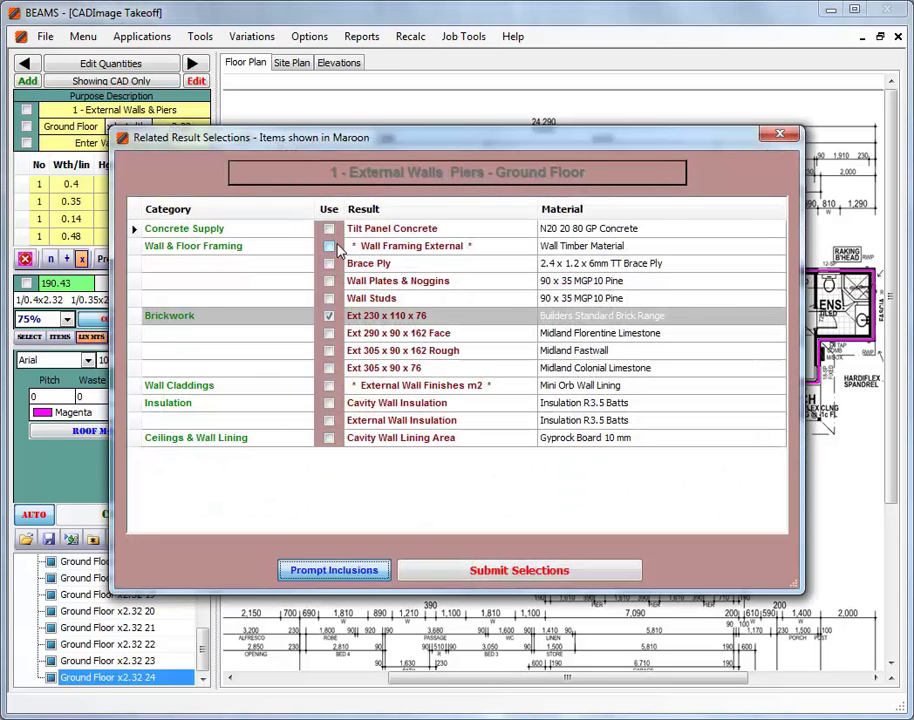
{"action": "left_click", "coordinate": [329, 316]}
{"action": "left_click", "coordinate": [330, 335]}
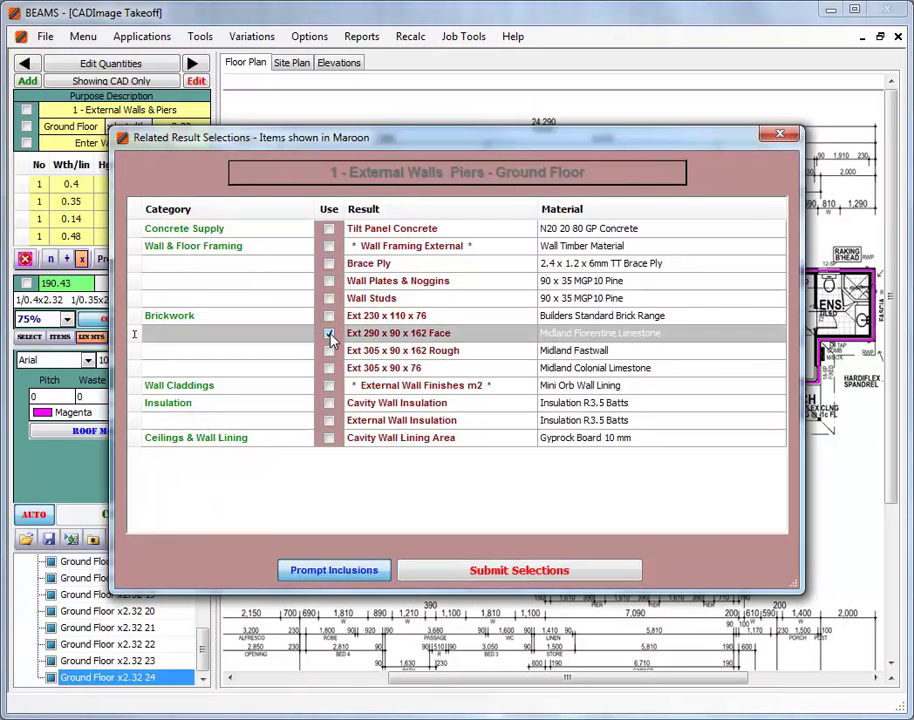
{"action": "left_click", "coordinate": [330, 335]}
{"action": "left_click", "coordinate": [329, 351]}
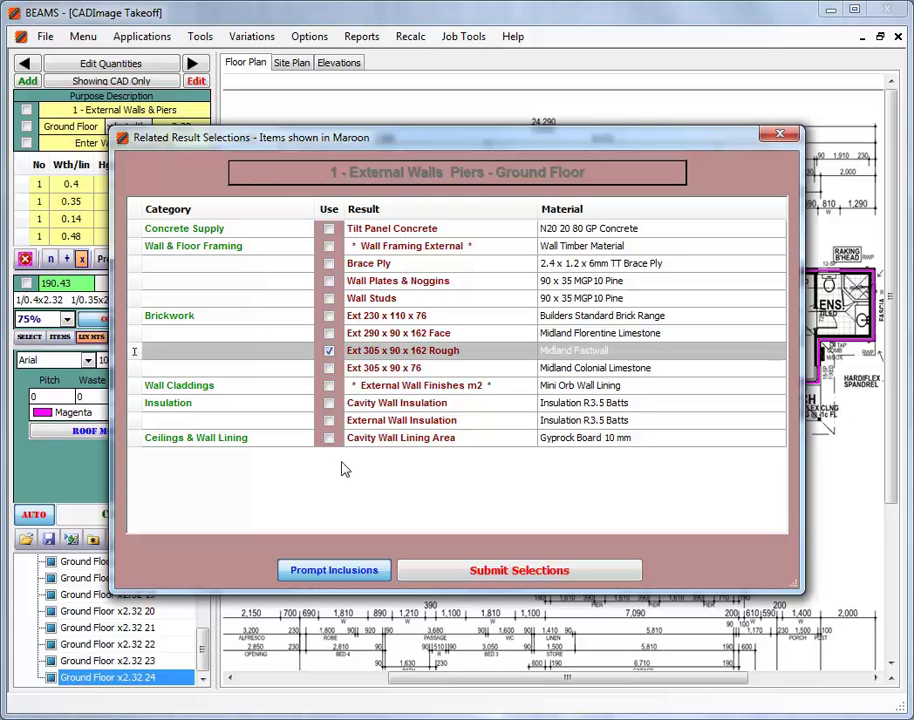
{"action": "left_click", "coordinate": [329, 349]}
{"action": "left_click", "coordinate": [330, 335]}
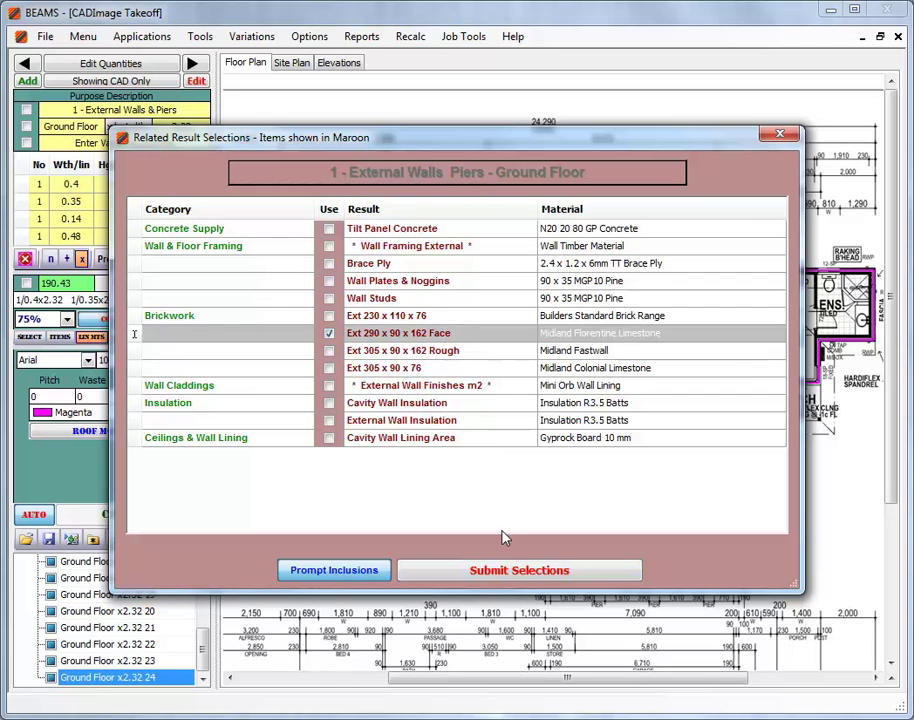
Submit the face brickwork selection with all its related prescriptions included, from Lite Face Mortars to Cart 305 x 90 x 162
{"action": "left_click", "coordinate": [507, 572]}
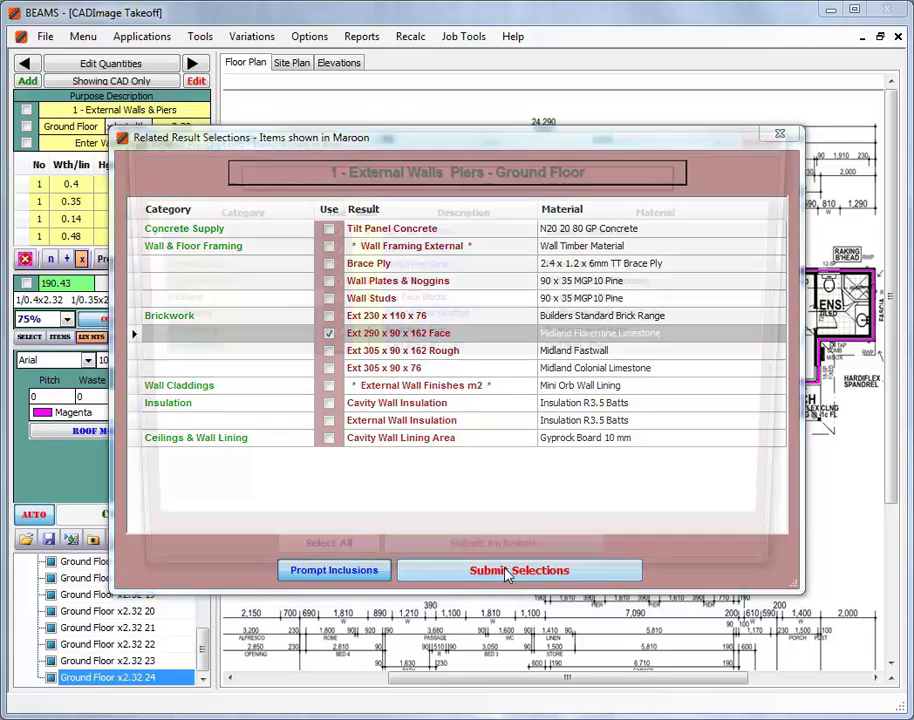
{"action": "left_click", "coordinate": [329, 299]}
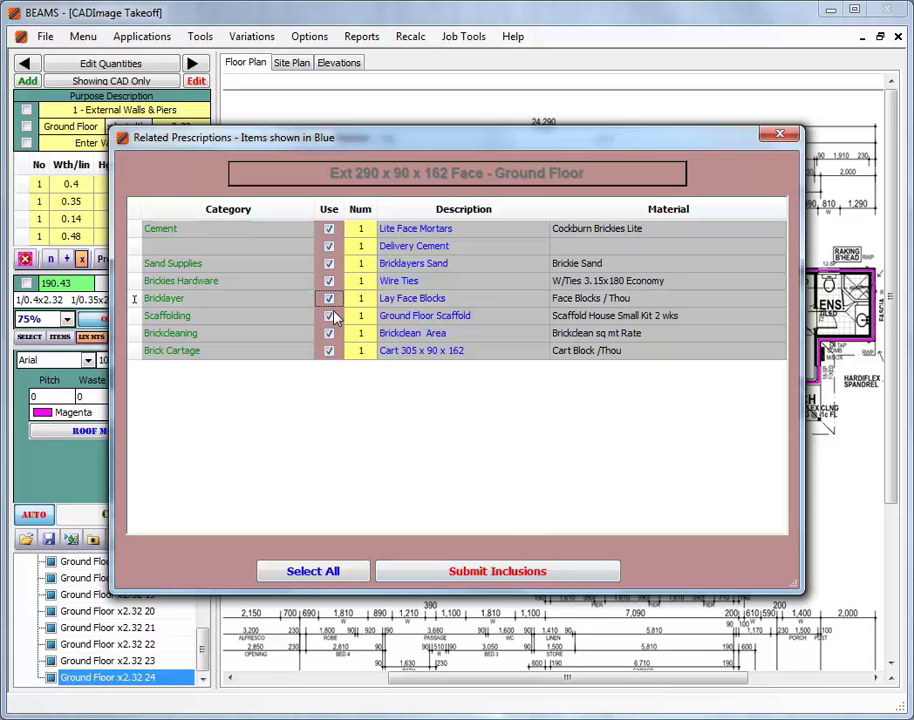
{"action": "left_click", "coordinate": [497, 572]}
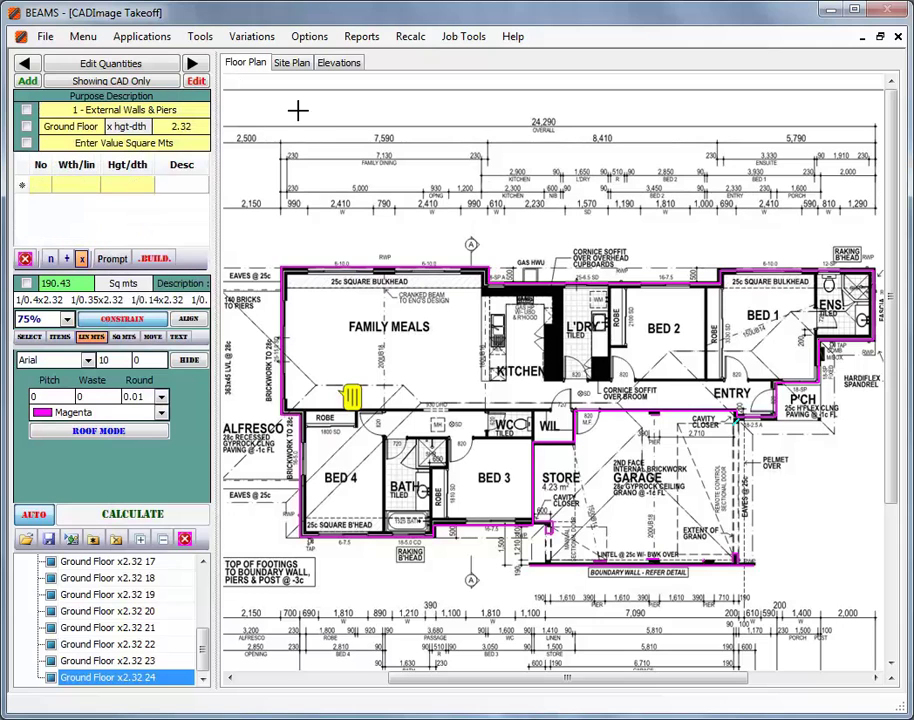
Start Internal Partition Walls at 2.4 high and trace from the Bed 4 robe along Family Meals and down beside the WC, about 9.67 m
{"action": "left_click", "coordinate": [193, 64]}
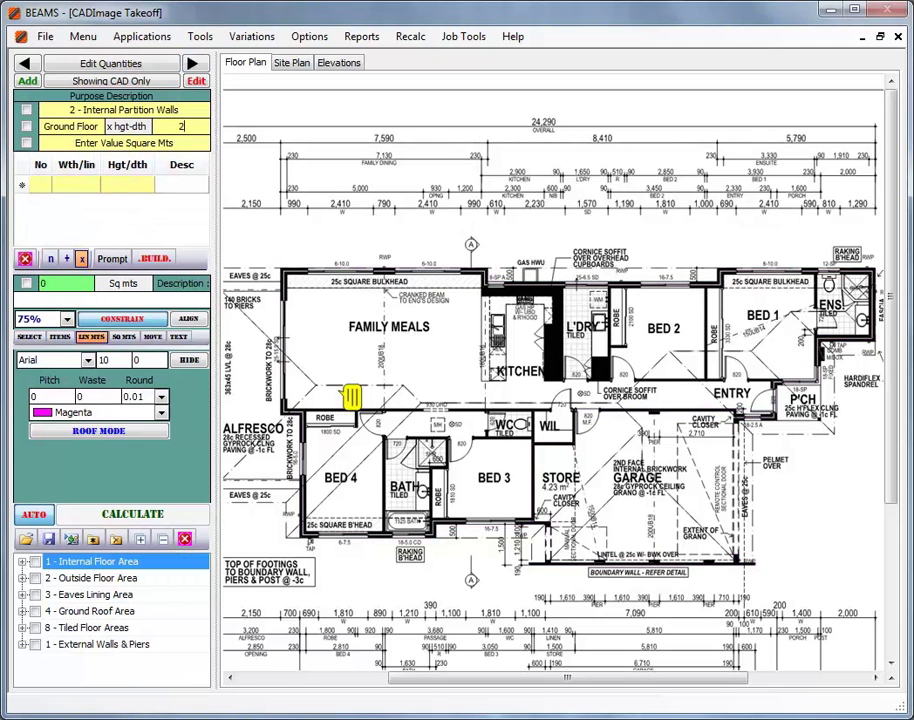
{"action": "type", "text": "4"}
{"action": "left_click", "coordinate": [304, 411]}
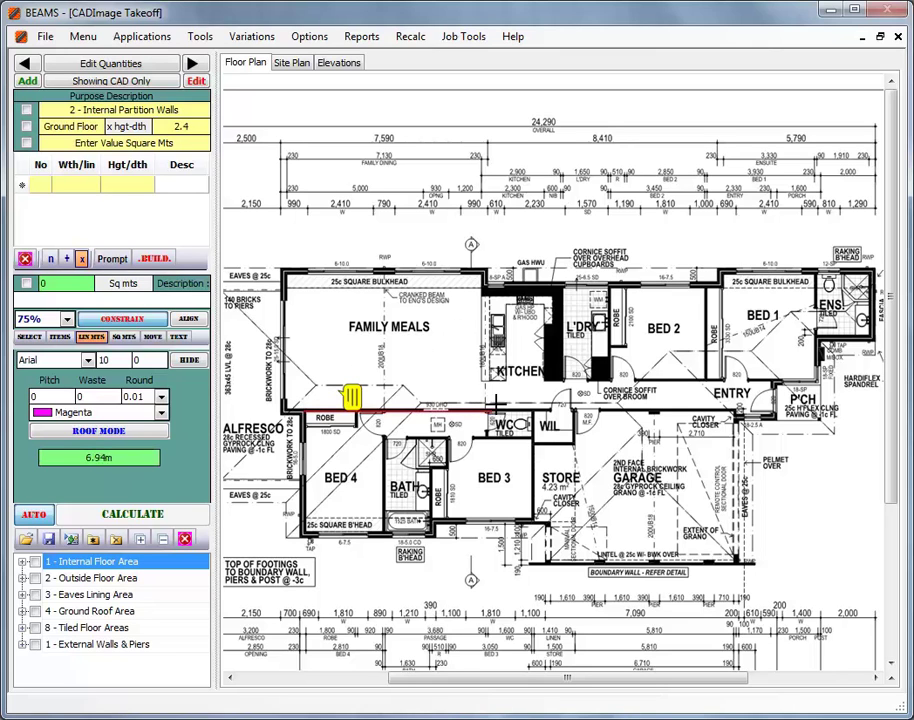
{"action": "left_click", "coordinate": [532, 410]}
{"action": "right_click", "coordinate": [351, 397]}
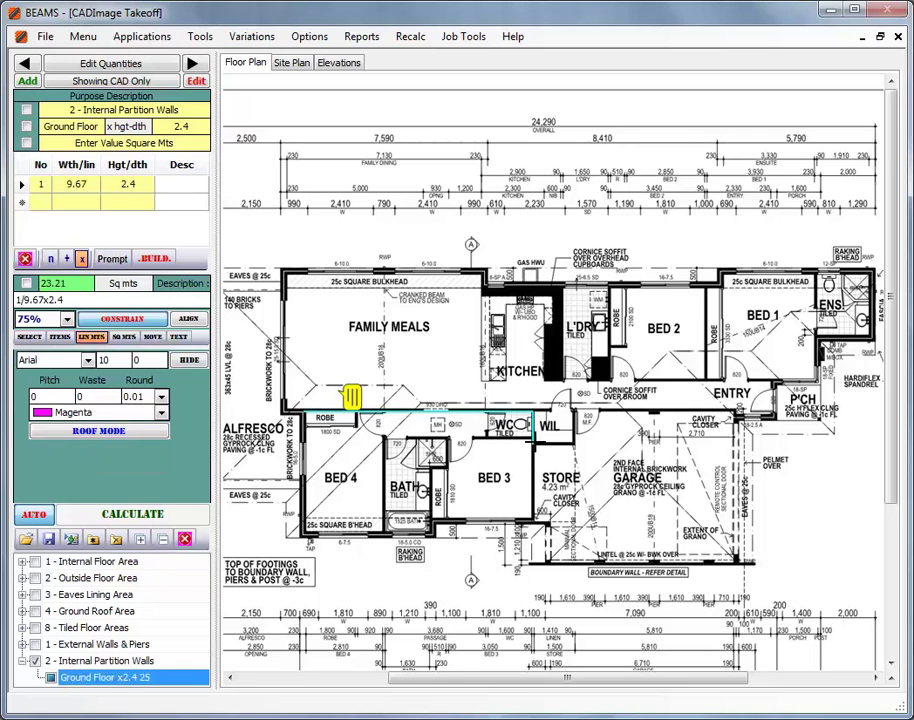
Trace the passage wall of Bed 3 and bath with the Bed 4 side wall, about 9.03 m, plus Bed 4's 1 m doorway and 0.58 m robe end
{"action": "left_click", "coordinate": [383, 440]}
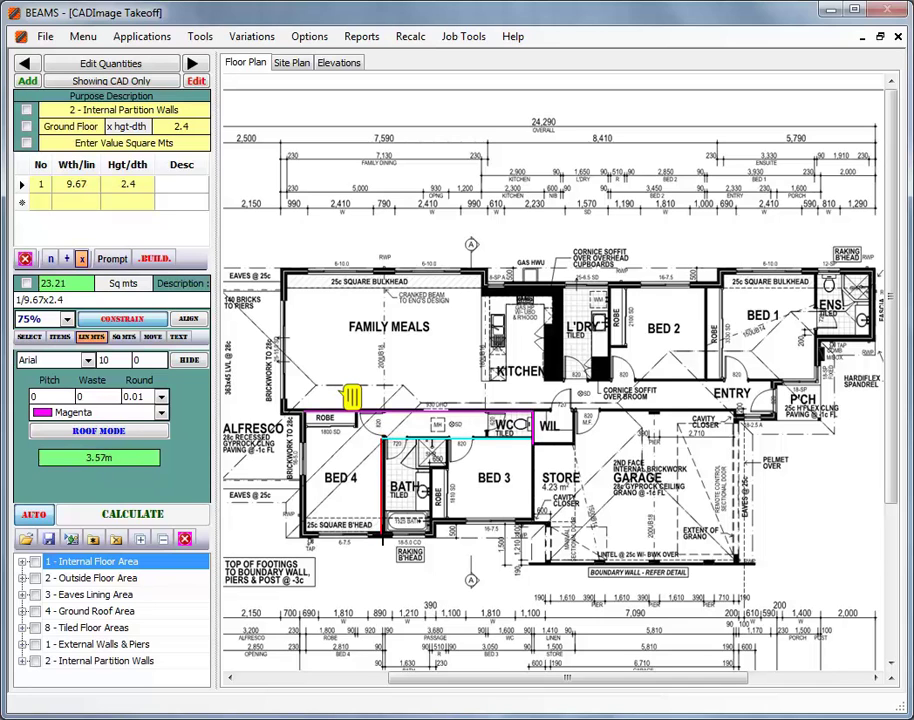
{"action": "right_click", "coordinate": [381, 421]}
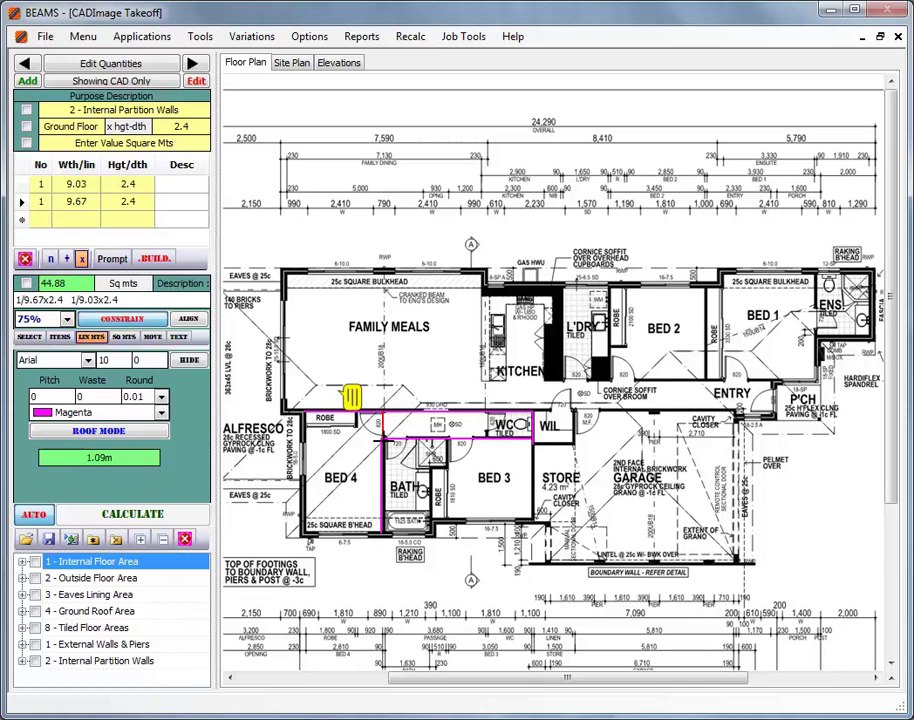
{"action": "right_click", "coordinate": [351, 397]}
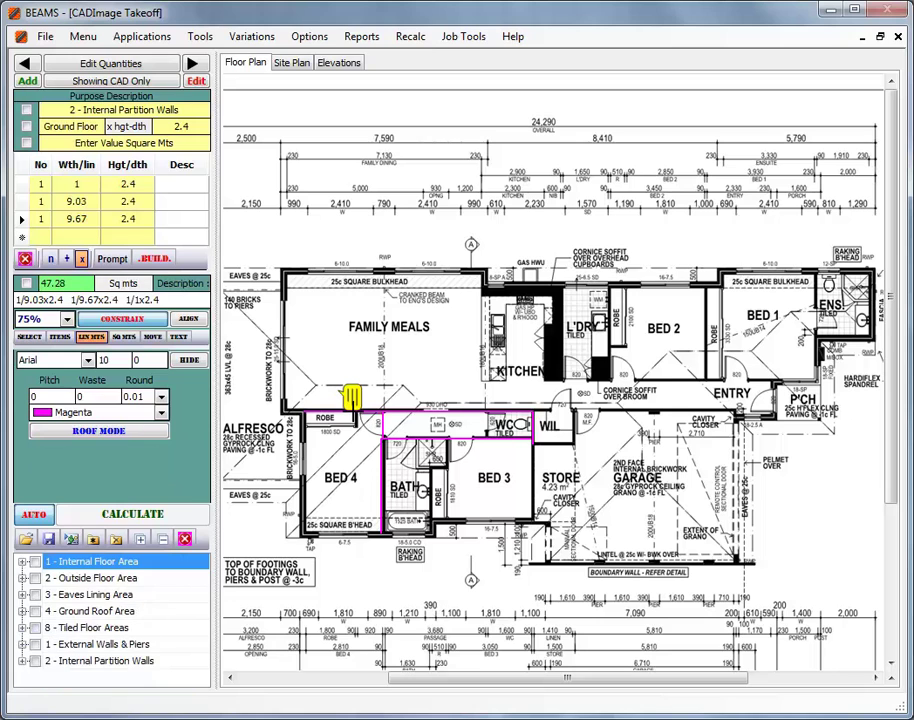
{"action": "right_click", "coordinate": [355, 427]}
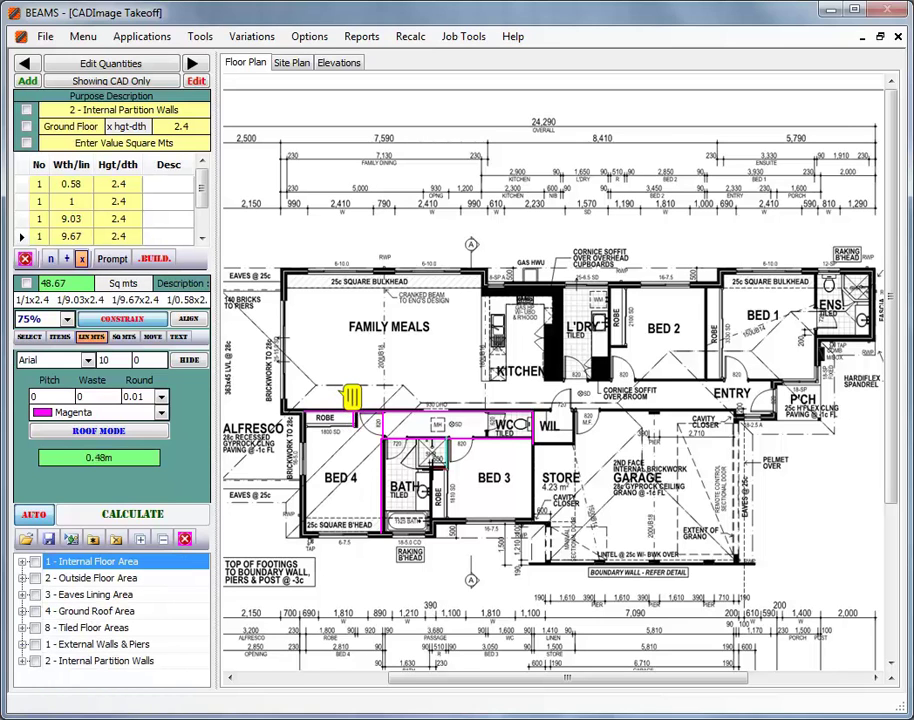
Trace the partition between the bath and the Bed 3 robe, about 3.63 m, and the WIL's passage-side wall, about 1.45 m
{"action": "right_click", "coordinate": [305, 372]}
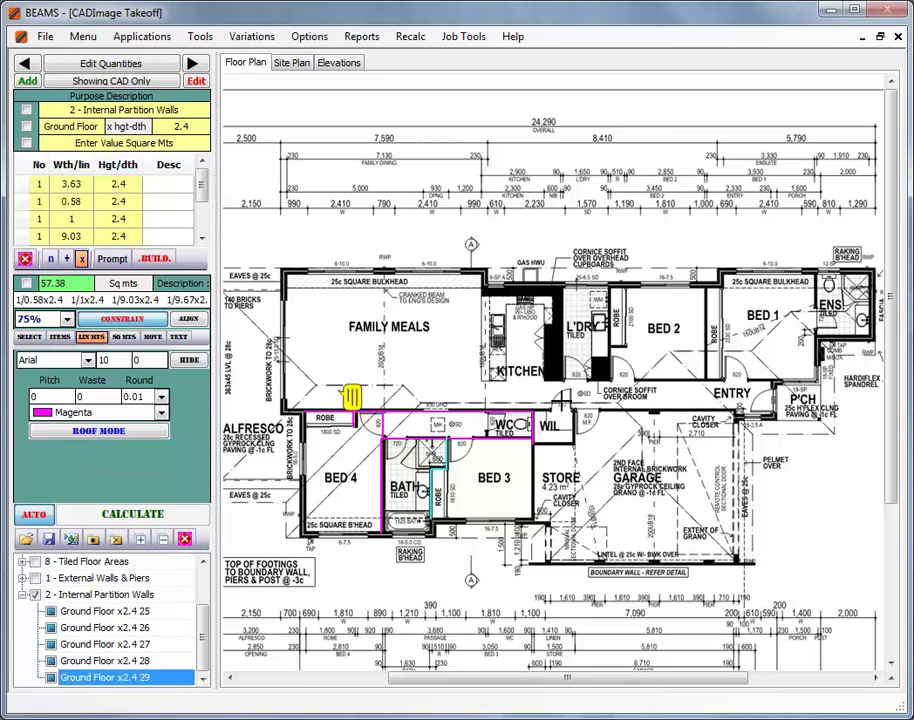
{"action": "left_click", "coordinate": [352, 397]}
{"action": "right_click", "coordinate": [584, 418]}
Trace the laundry partitions down the kitchen side, along the passage and up the Bed 2 side, about 8.61 m
{"action": "left_click", "coordinate": [577, 288]}
{"action": "left_click", "coordinate": [565, 380]}
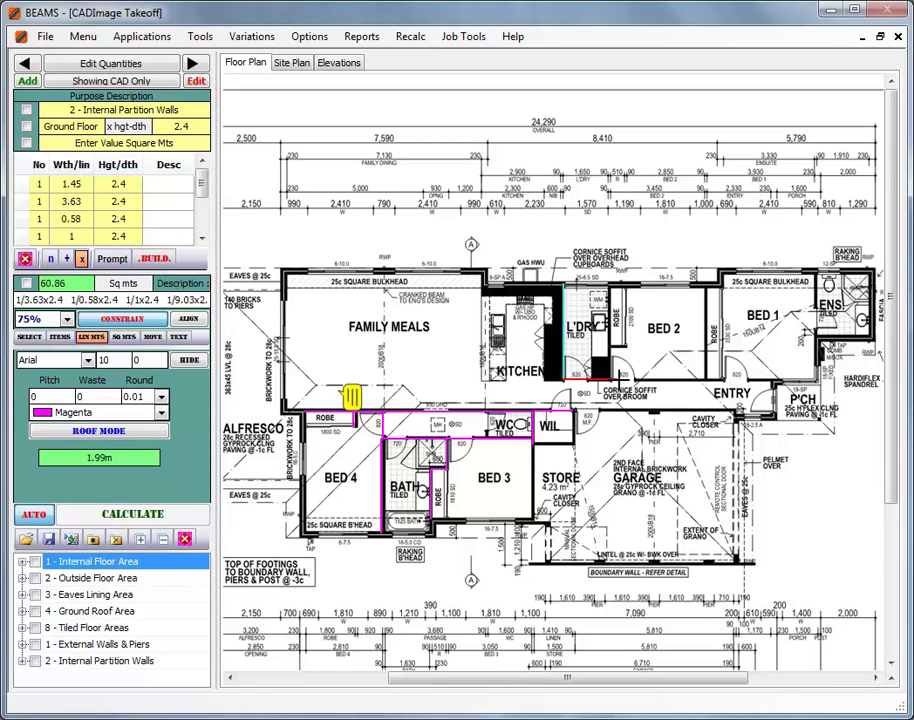
{"action": "left_click", "coordinate": [609, 380]}
{"action": "left_click", "coordinate": [609, 293]}
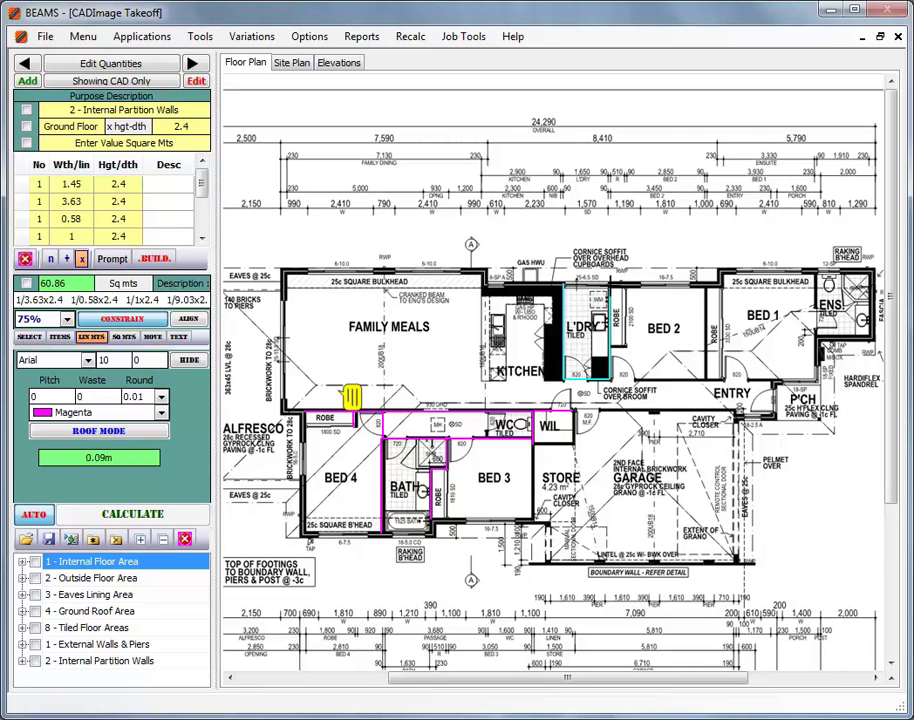
{"action": "right_click", "coordinate": [610, 294]}
Trace the Bed 2 robe end, about 0.64 m, and the passage wall from the laundry past Bed 2 and Bed 1 to the entry, about 6.01 m
{"action": "left_click", "coordinate": [430, 243]}
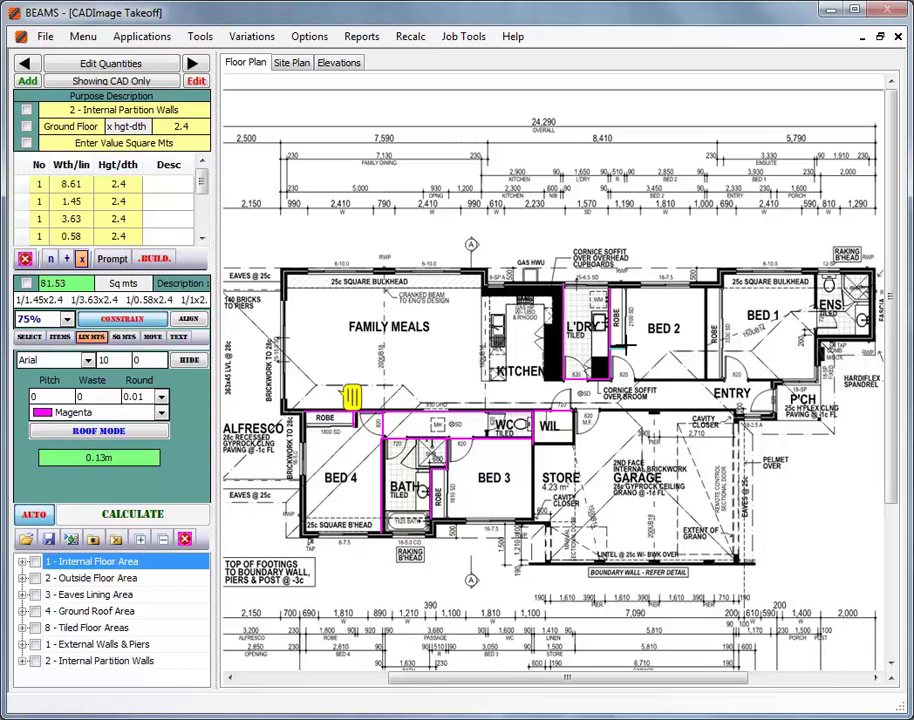
{"action": "right_click", "coordinate": [444, 250]}
{"action": "left_click", "coordinate": [610, 379]}
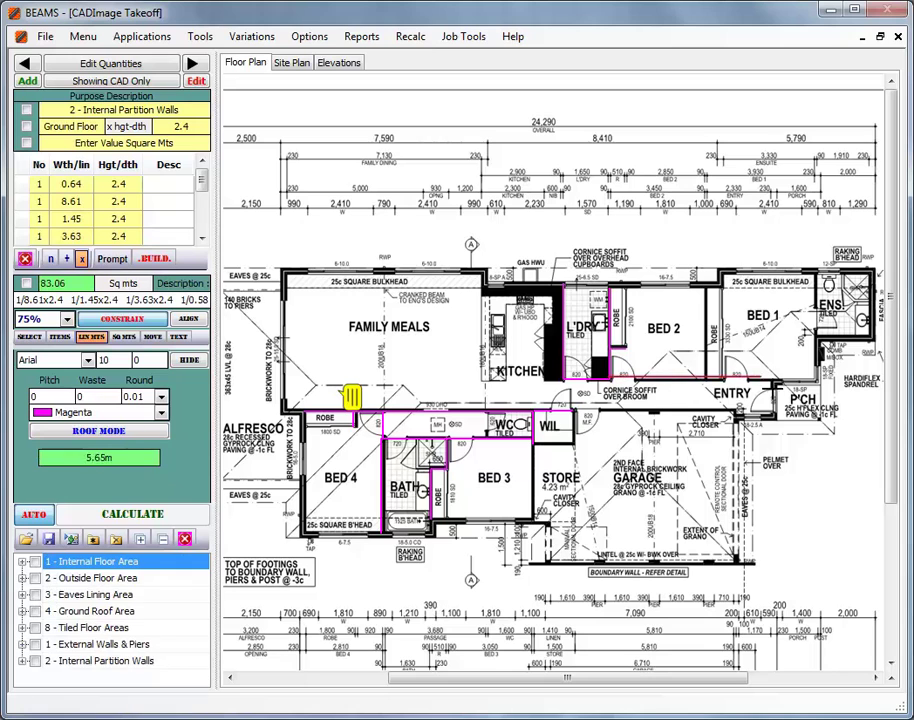
{"action": "left_click", "coordinate": [772, 380]}
{"action": "right_click", "coordinate": [548, 277]}
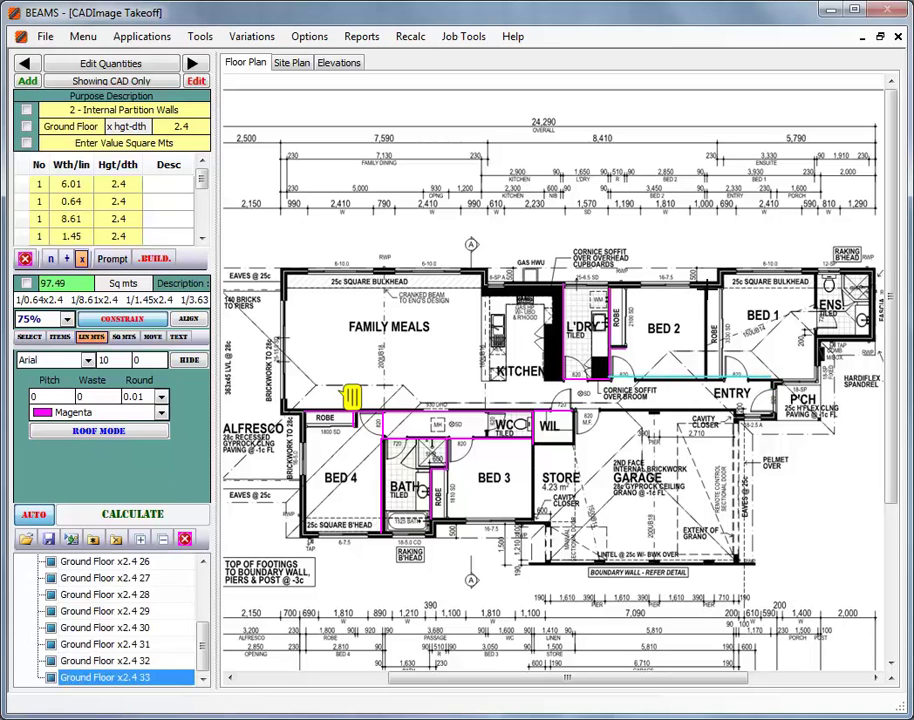
Trace the partition between Bed 2 and the Bed 1 robe, about 3.31 m, and the one between Bed 1 and the ensuite, about 2.38 m
{"action": "left_click", "coordinate": [502, 206]}
{"action": "right_click", "coordinate": [504, 270]}
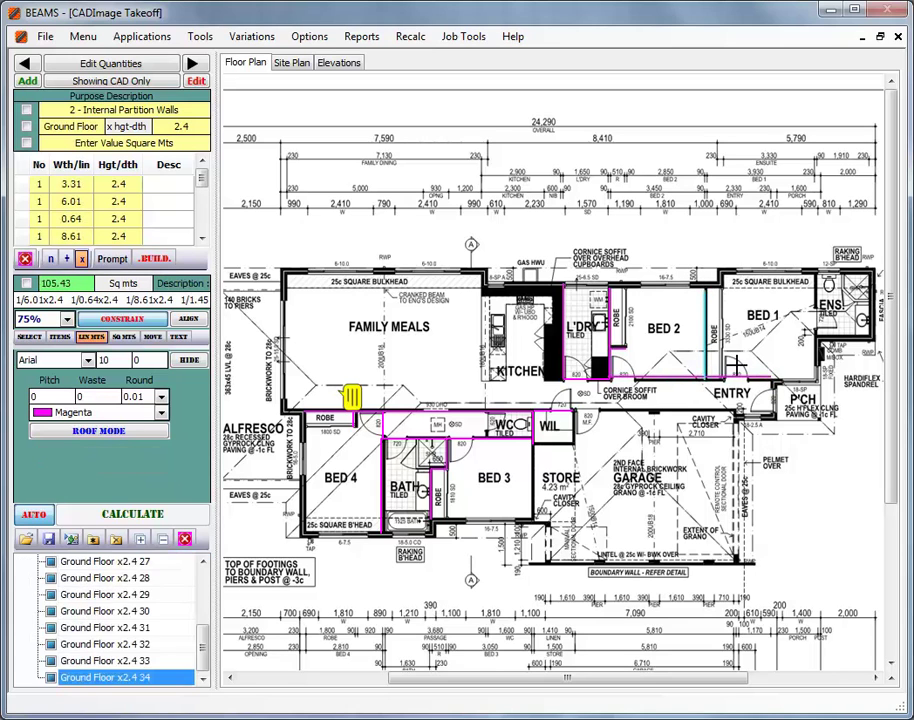
{"action": "left_click", "coordinate": [578, 212]}
{"action": "left_click", "coordinate": [582, 248]}
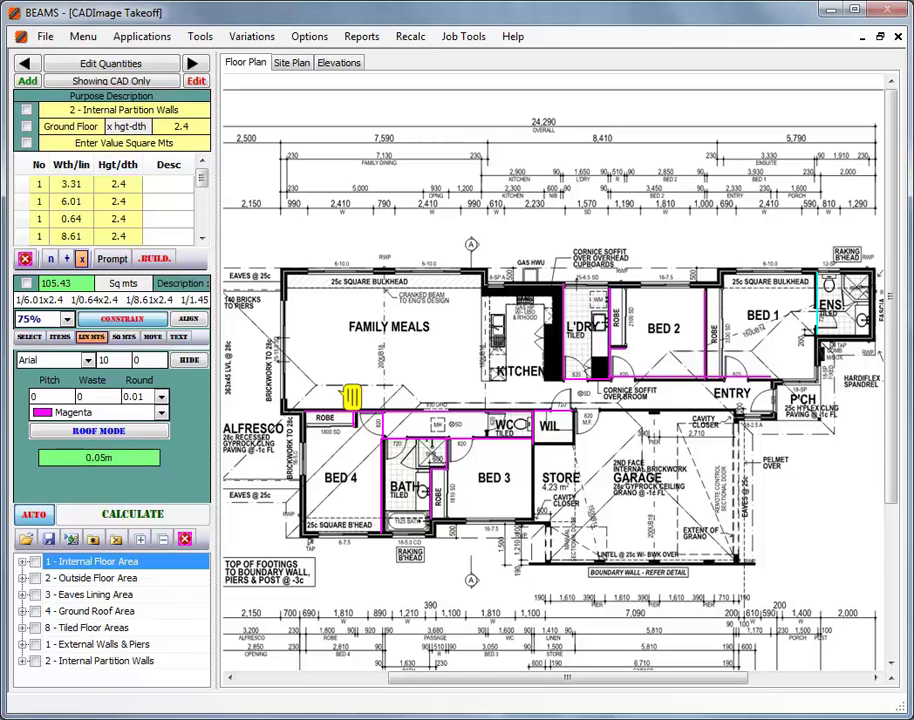
{"action": "right_click", "coordinate": [578, 244]}
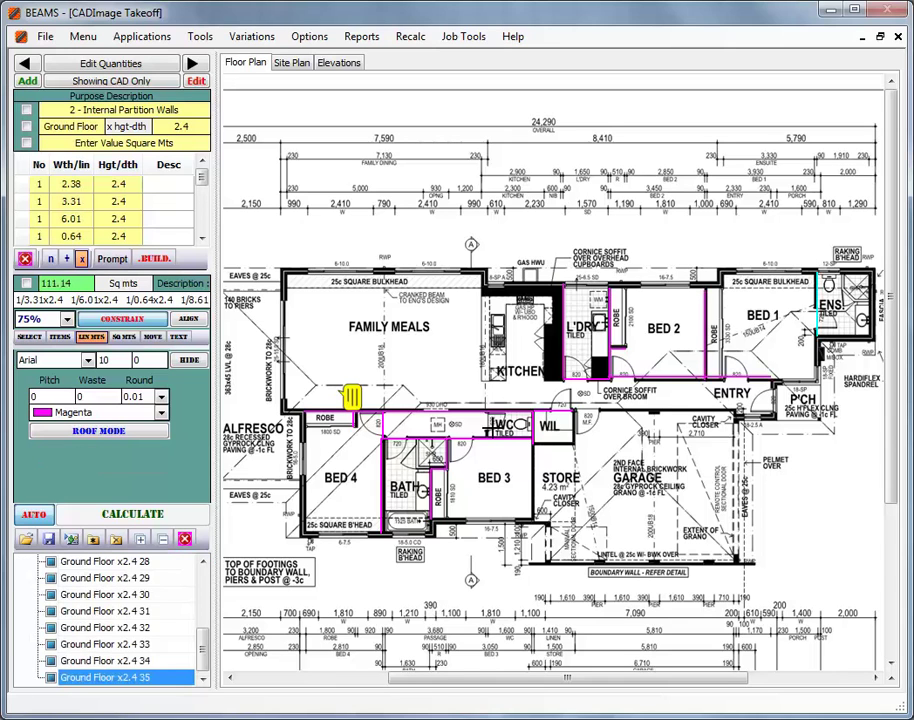
Build the internal partition walls into the estimate, submitting the lineal metres, Int 305 x 90 x 162 brickwork and Plastered Wall Area selections with their related items
{"action": "left_click", "coordinate": [155, 258]}
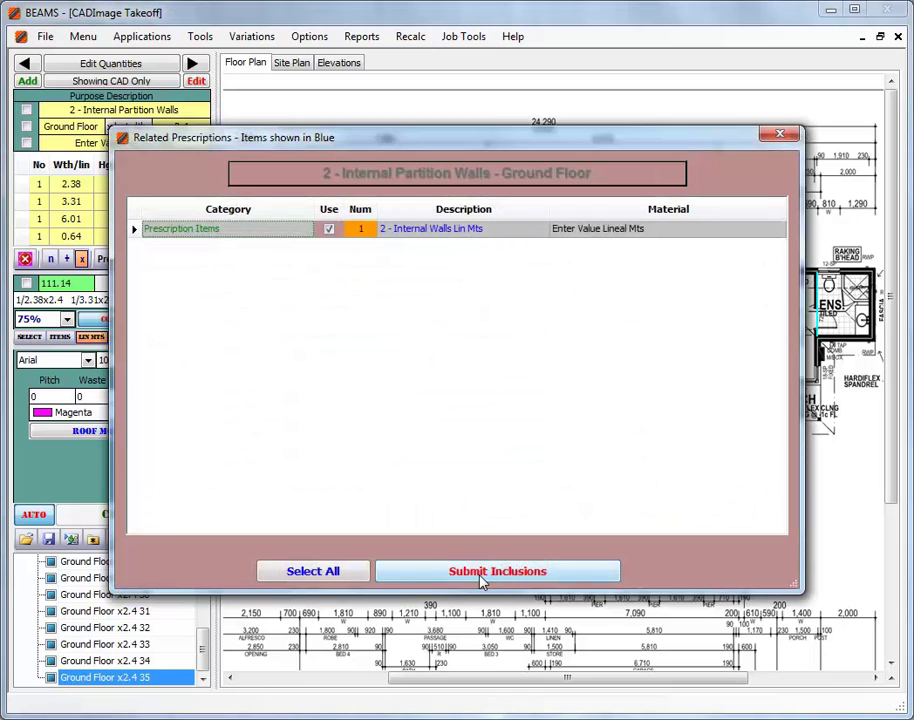
{"action": "left_click", "coordinate": [481, 572]}
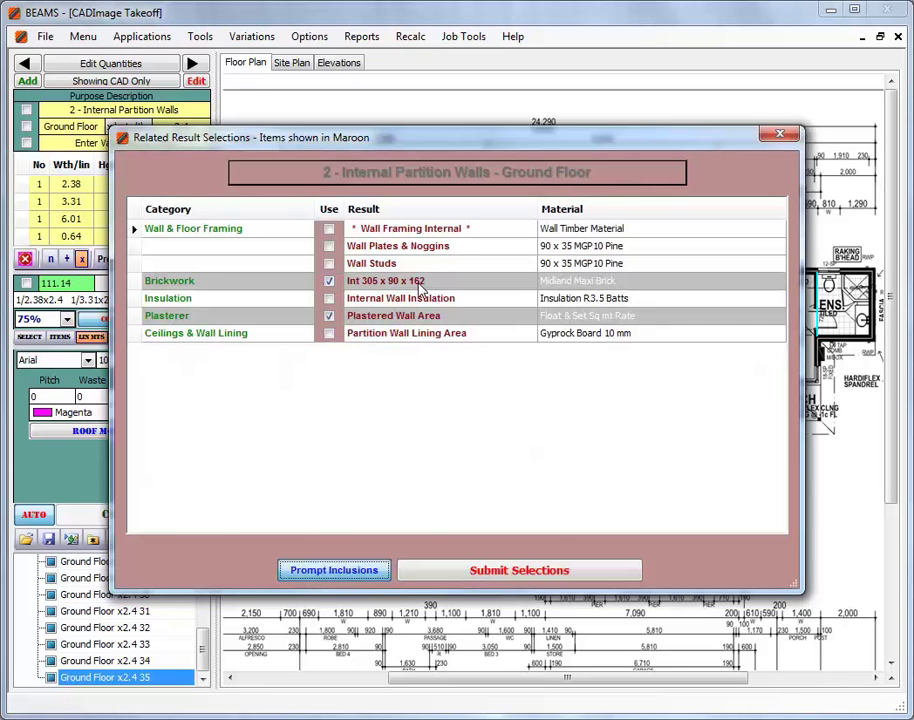
{"action": "left_click", "coordinate": [488, 573]}
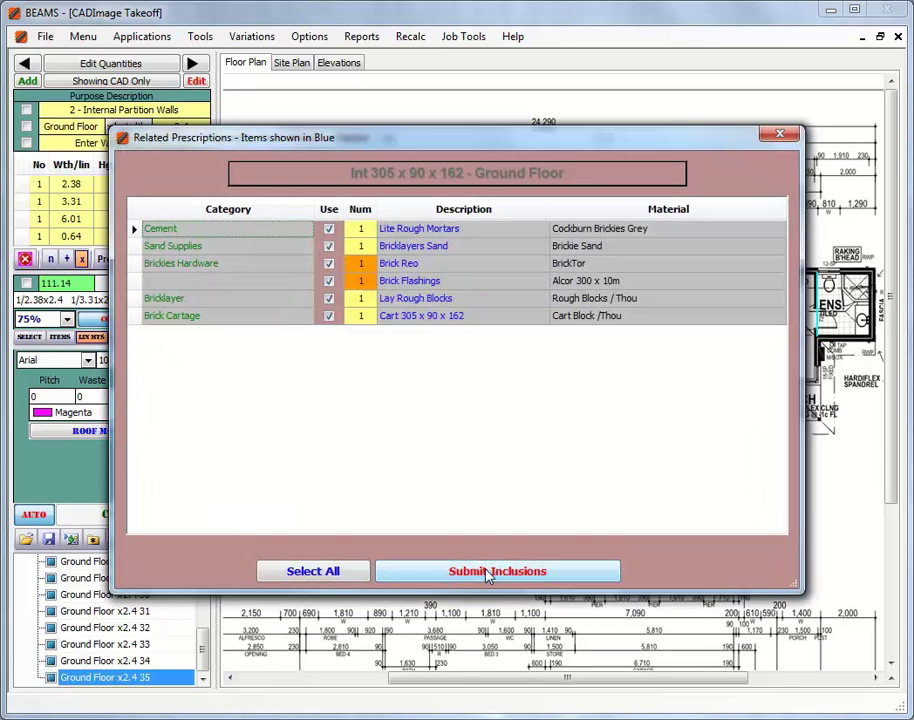
{"action": "left_click", "coordinate": [488, 571]}
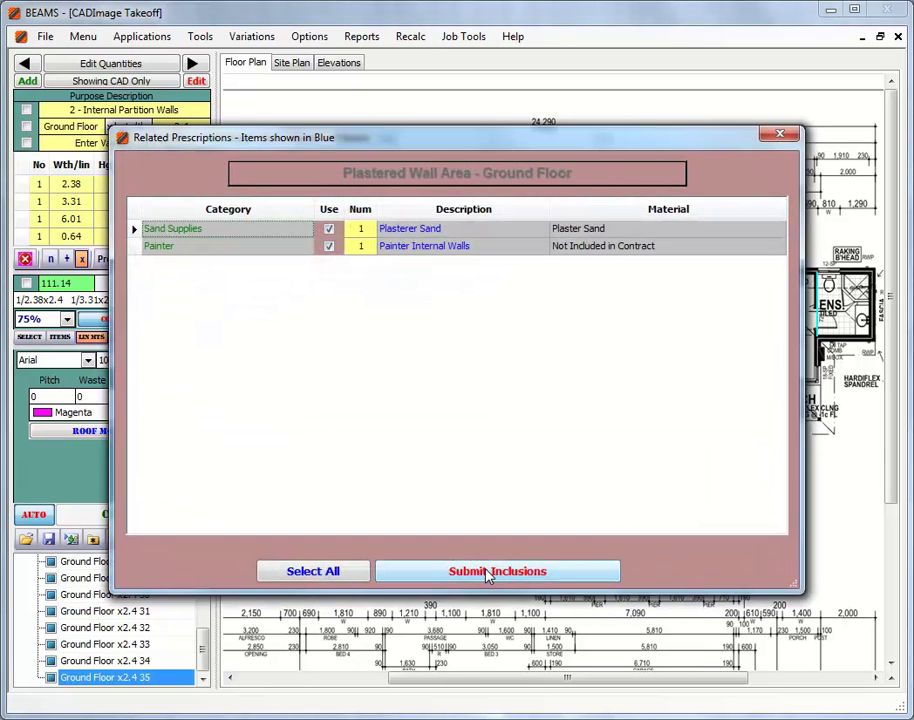
{"action": "left_click", "coordinate": [488, 571]}
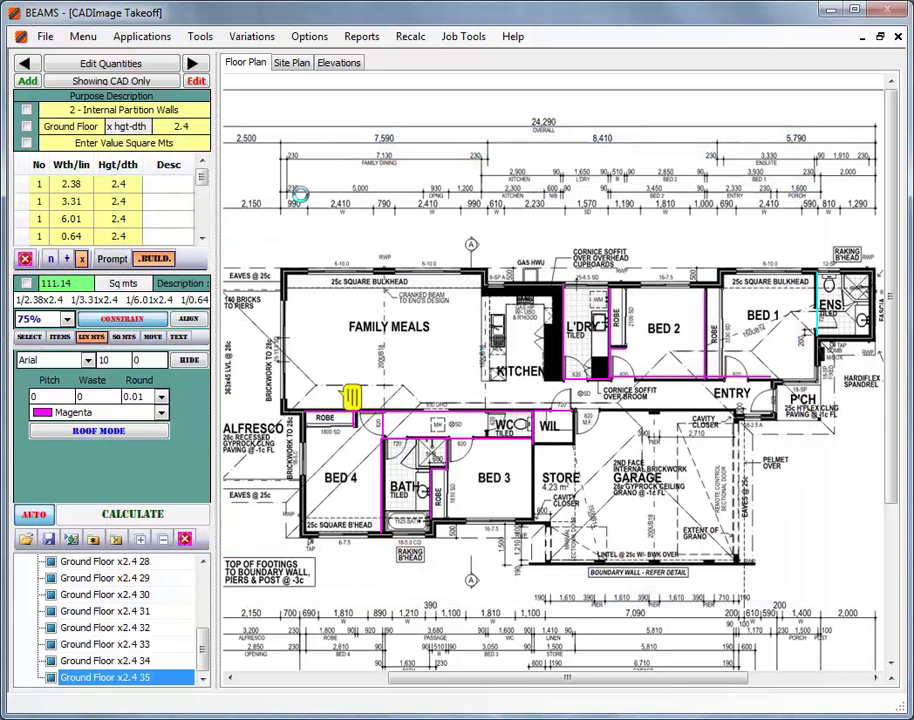
Start the 3 - Internal Cavity Walls takeoff and trace the wall from the entry past the porch, around the ensuite and along Bed 1's window wall
{"action": "left_click", "coordinate": [194, 64]}
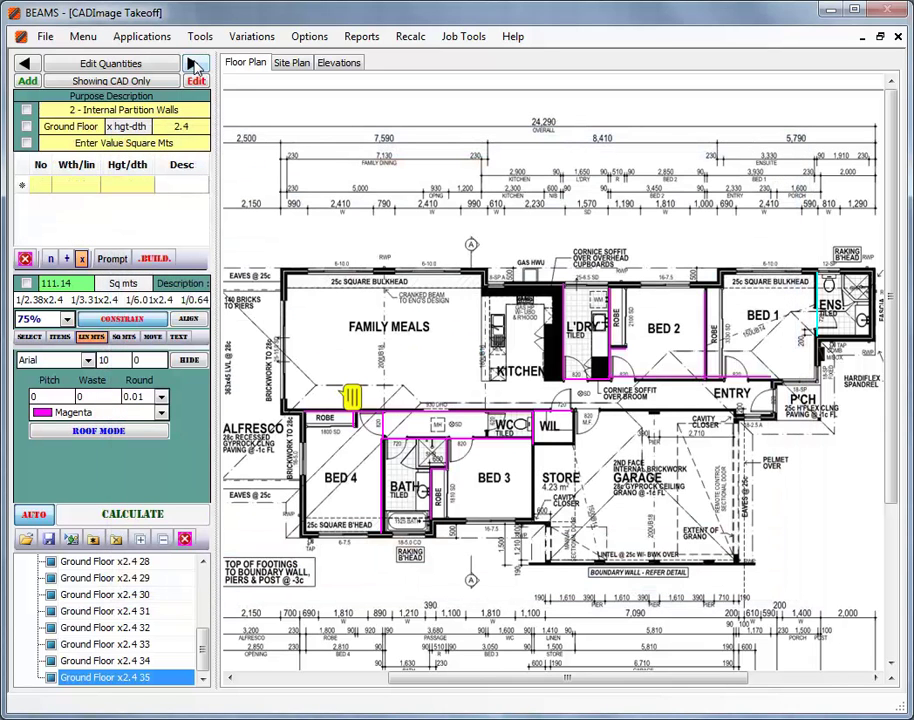
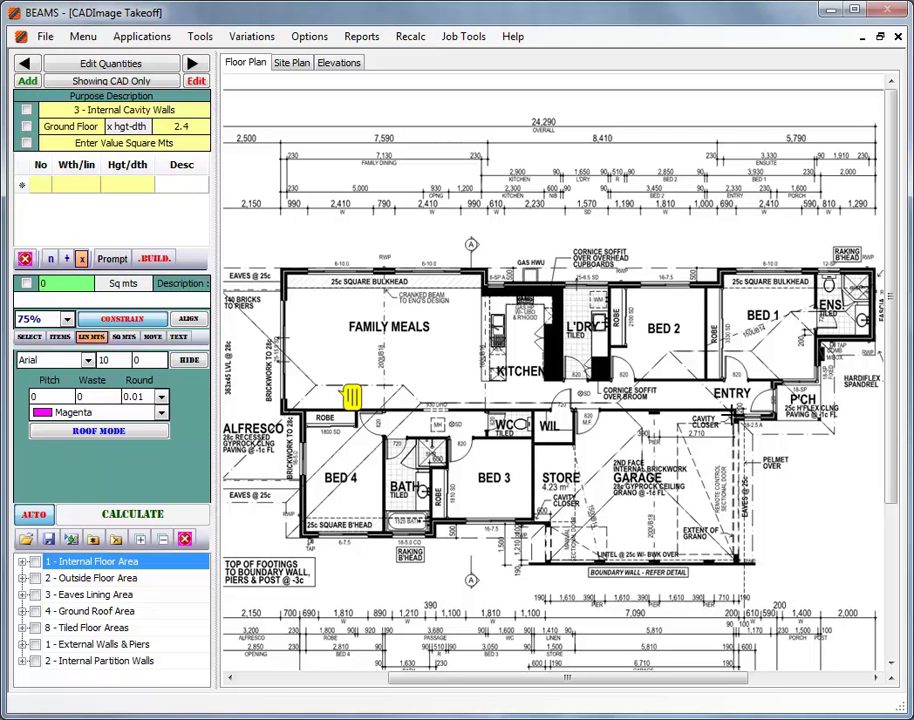
{"action": "left_click", "coordinate": [776, 385]}
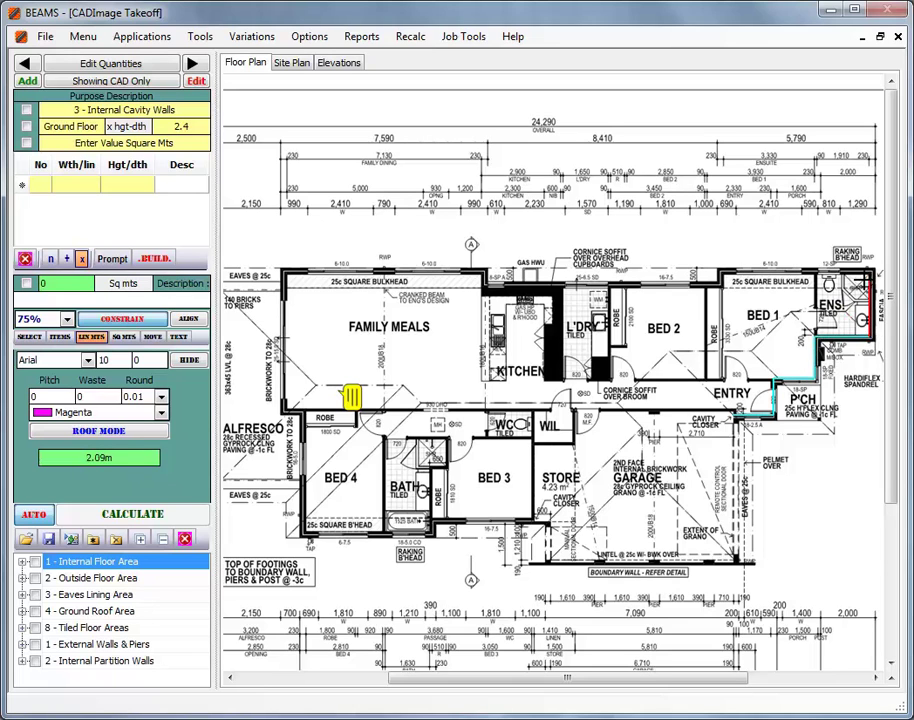
{"action": "left_click", "coordinate": [872, 268]}
{"action": "left_click", "coordinate": [720, 270]}
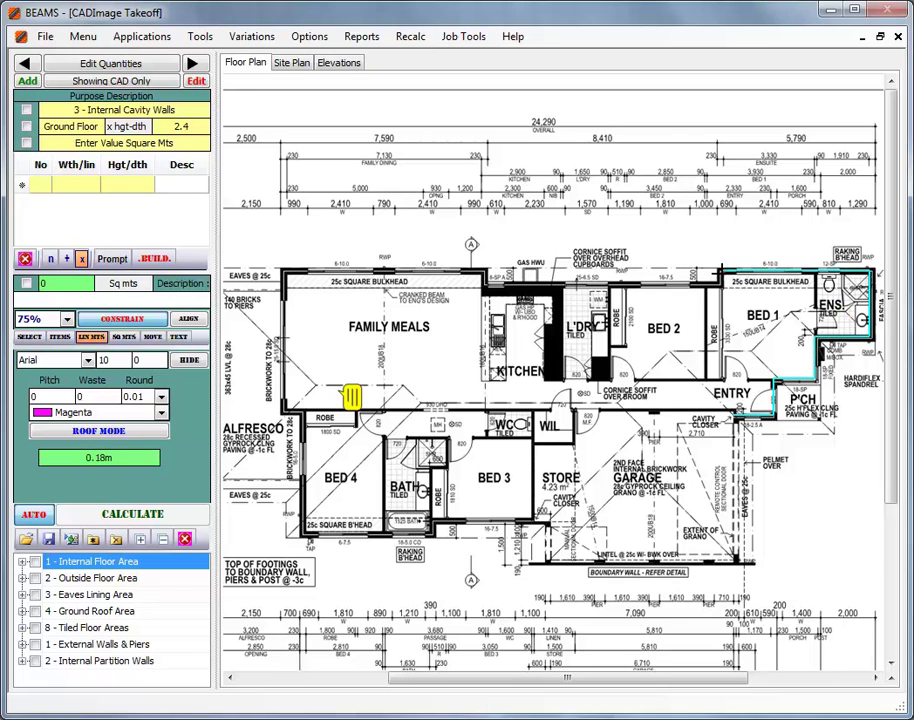
Trace the remaining internal cavity walls from the Bed 1 corner around the Kitchen, Family Meals, Bed 4, Bath and Bed 3, and finish the measurement
{"action": "left_click", "coordinate": [720, 287]}
{"action": "left_click", "coordinate": [482, 288]}
{"action": "left_click", "coordinate": [483, 270]}
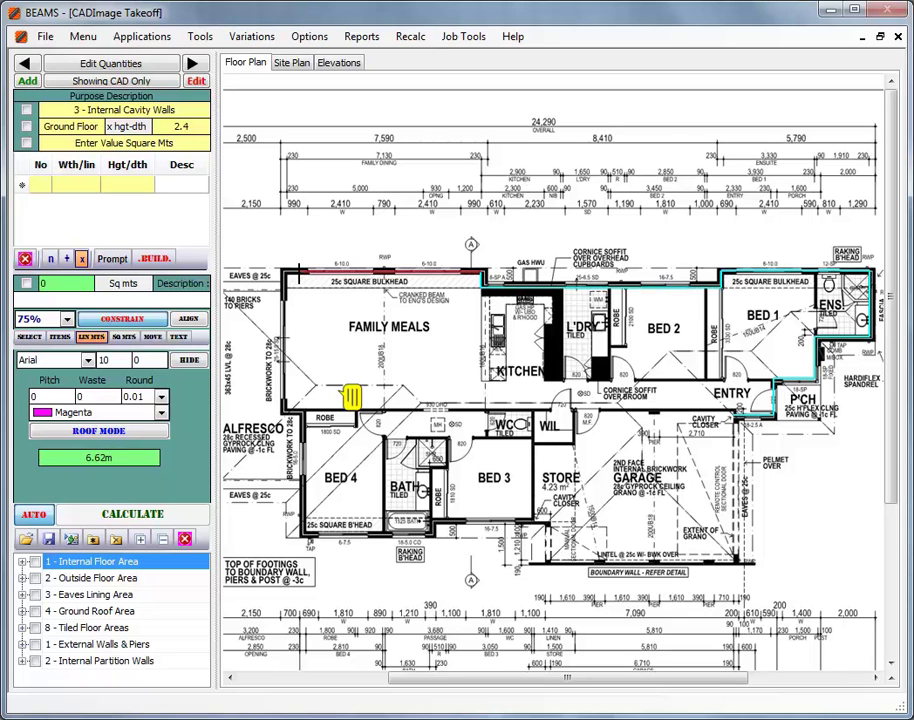
{"action": "left_click", "coordinate": [283, 270]}
{"action": "left_click", "coordinate": [283, 410]}
{"action": "left_click", "coordinate": [301, 537]}
{"action": "left_click", "coordinate": [429, 535]}
{"action": "left_click", "coordinate": [429, 521]}
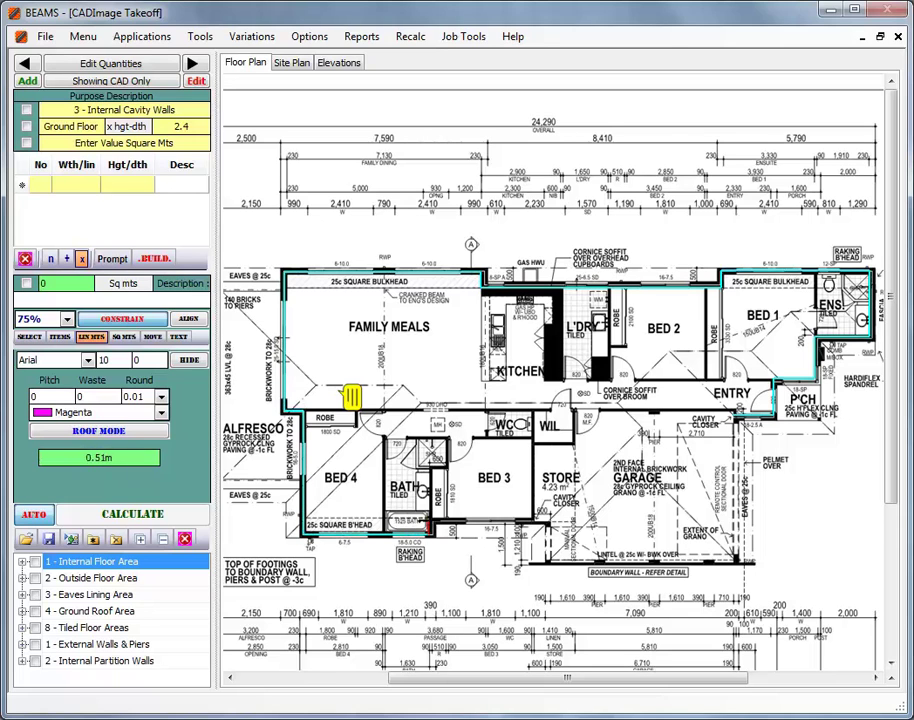
{"action": "right_click", "coordinate": [376, 366]}
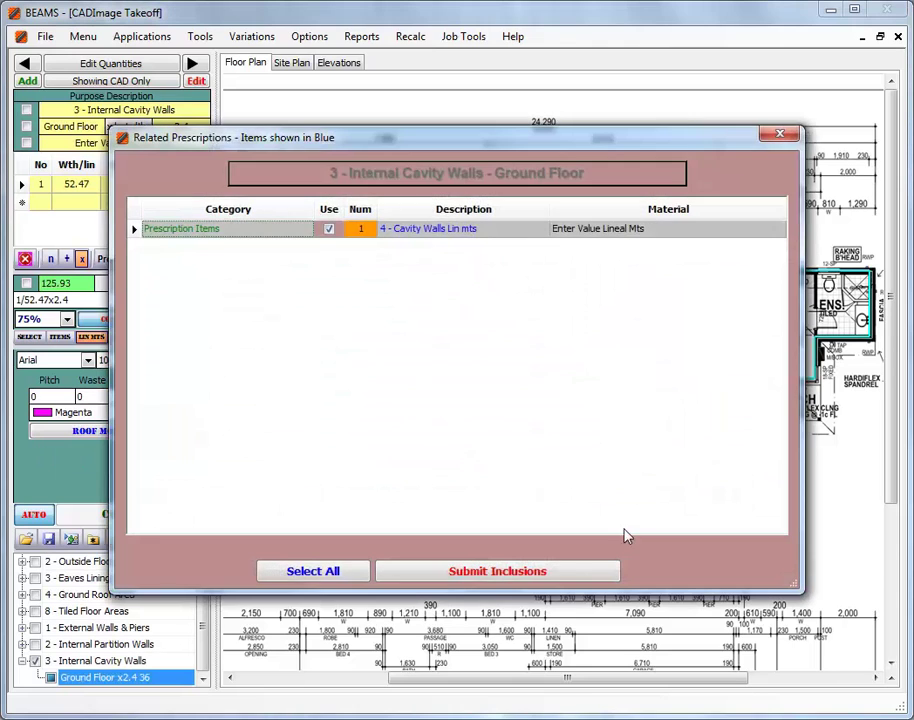
Submit the Internal Cavity Walls prescriptions and result selections, and submit the brick inclusions with the Brick Reo number set to 2
{"action": "left_click", "coordinate": [537, 577]}
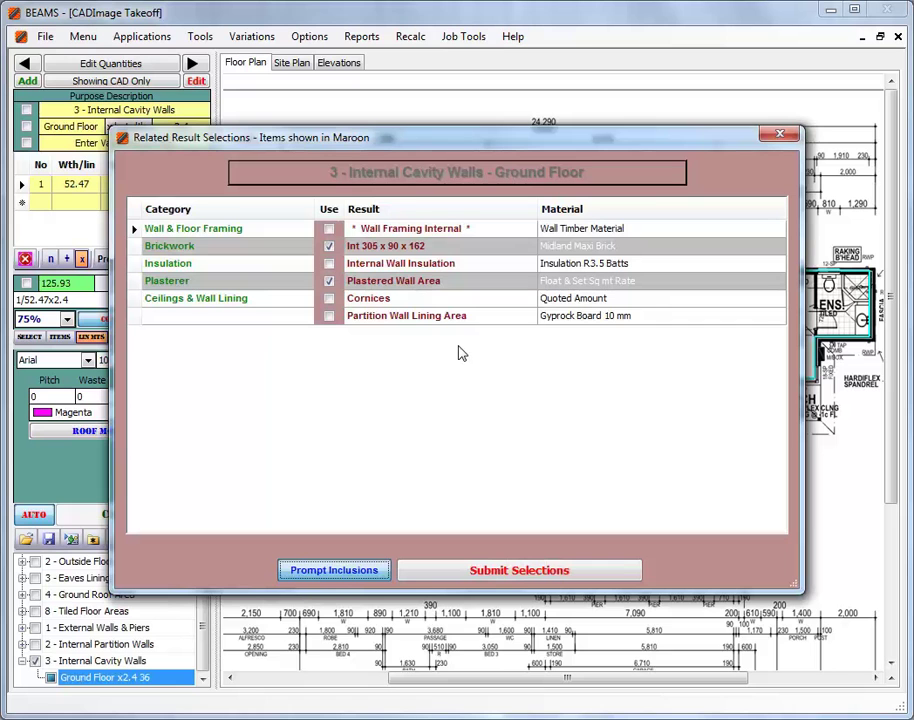
{"action": "left_click", "coordinate": [521, 576]}
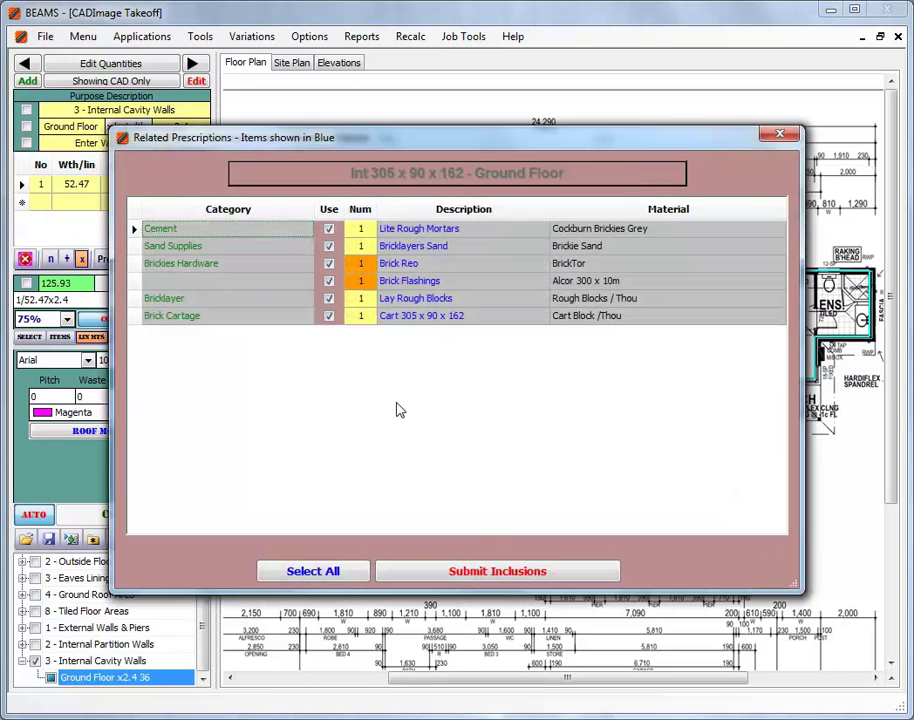
{"action": "left_click", "coordinate": [361, 263]}
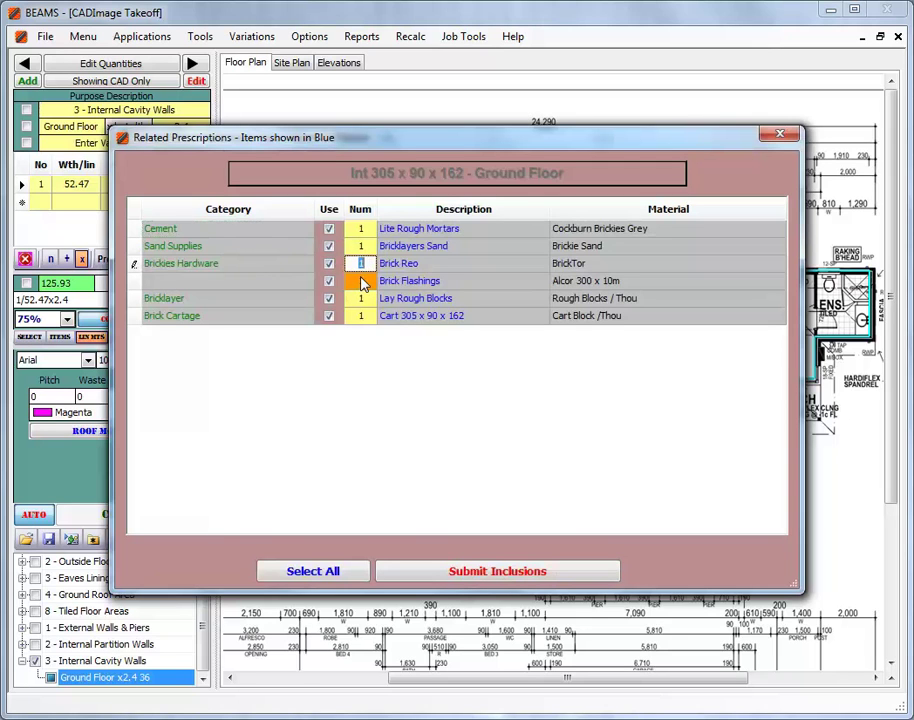
{"action": "type", "text": "2"}
{"action": "left_click", "coordinate": [459, 573]}
{"action": "left_click", "coordinate": [459, 571]}
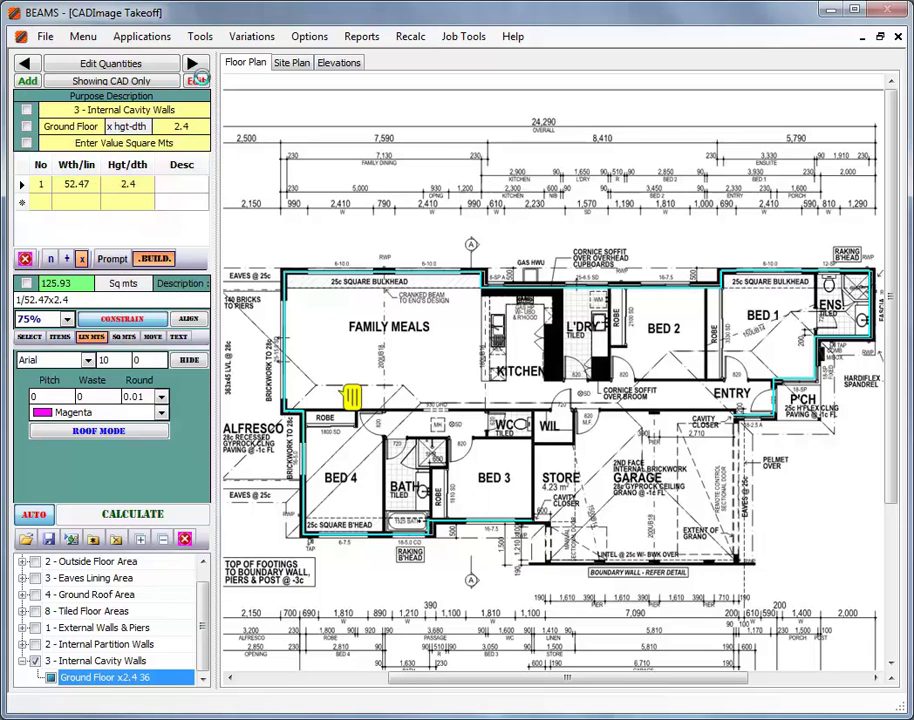
Begin the Footings Lineal Mts trace along the outer wall from the Family Meals corner past the Kitchen and Bed 2 to the Ensuite corner
{"action": "left_click", "coordinate": [283, 270]}
{"action": "left_click", "coordinate": [487, 270]}
{"action": "left_click", "coordinate": [487, 270]}
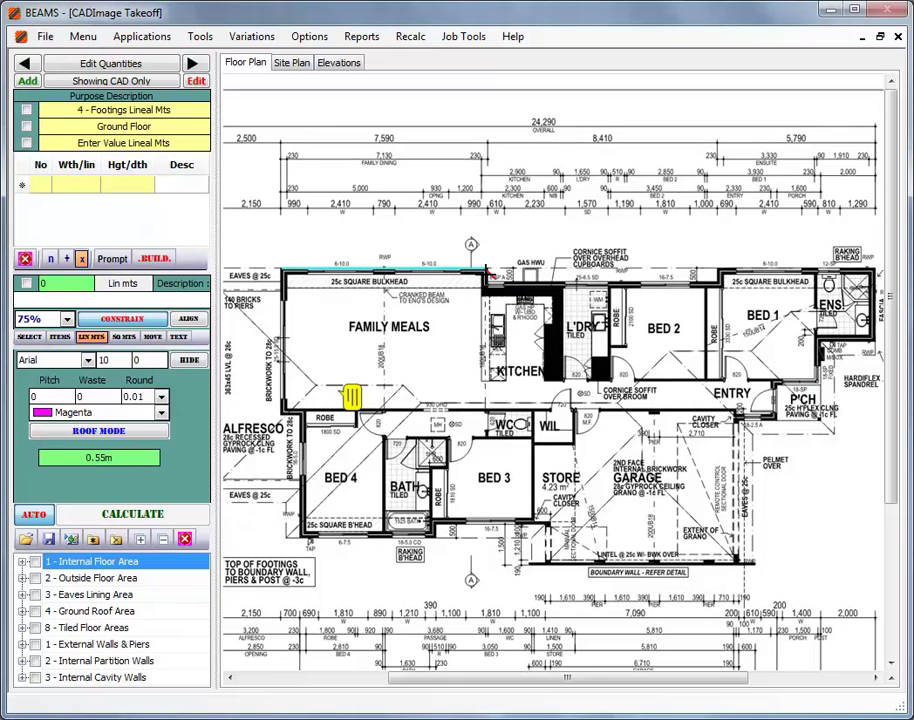
{"action": "left_click", "coordinate": [488, 290]}
{"action": "left_click", "coordinate": [720, 290]}
{"action": "left_click", "coordinate": [721, 270]}
{"action": "left_click", "coordinate": [877, 270]}
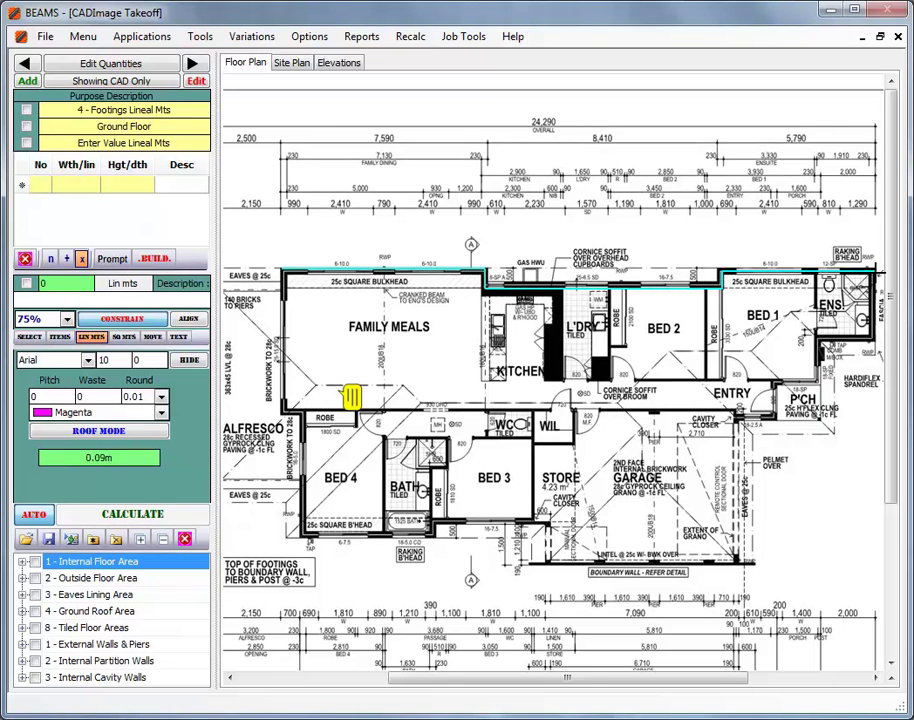
Continue the footings trace down the Ensuite outer wall and around the Porch recess to the Entry corner
{"action": "left_click", "coordinate": [873, 341]}
{"action": "left_click", "coordinate": [816, 341]}
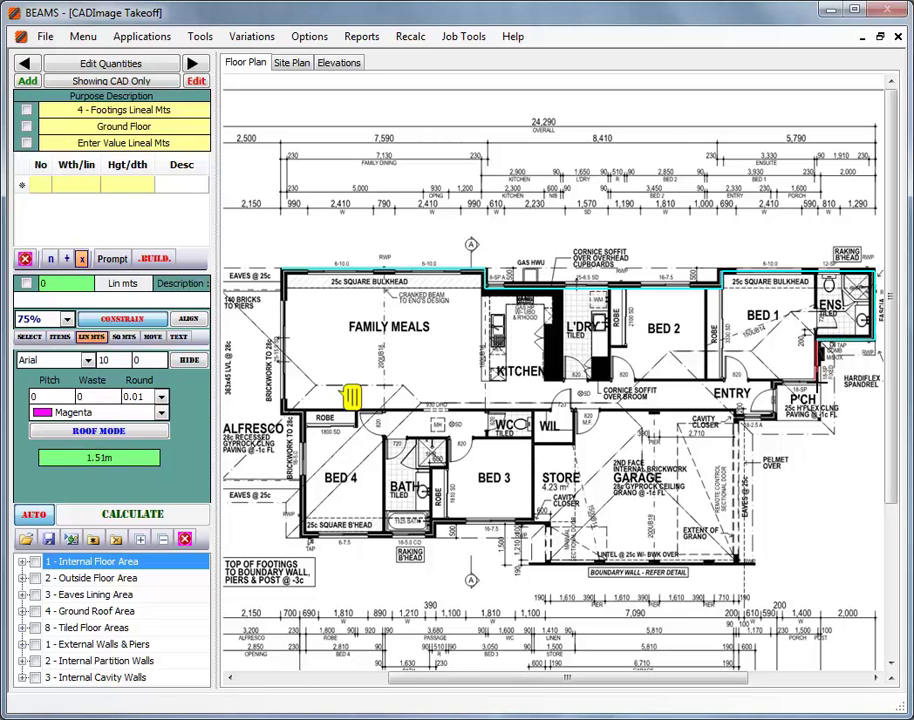
{"action": "left_click", "coordinate": [816, 383]}
{"action": "left_click", "coordinate": [776, 383]}
{"action": "left_click", "coordinate": [776, 417]}
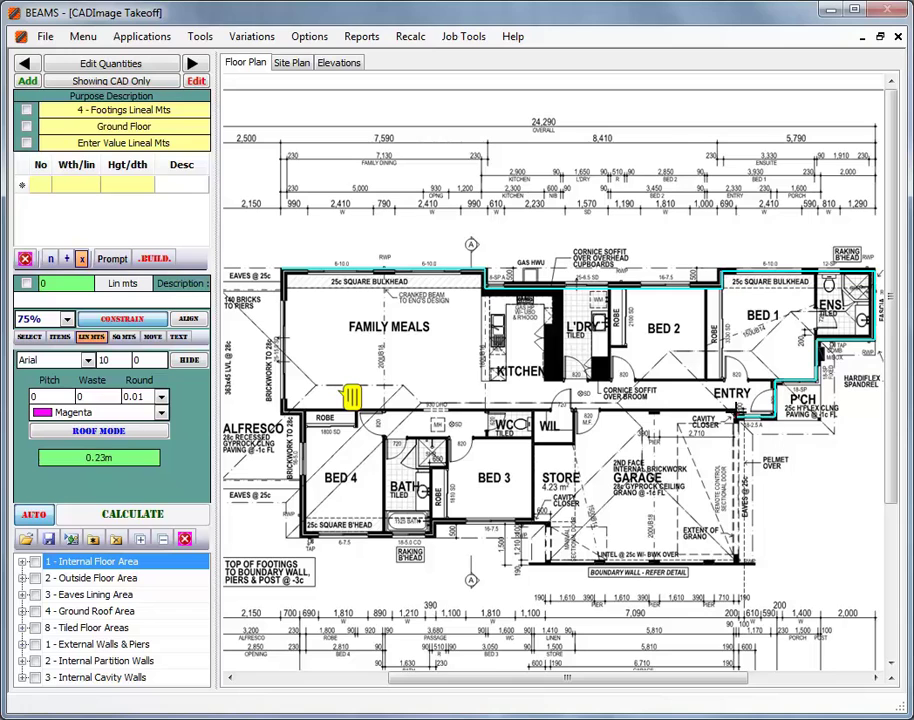
Trace the footings past the Garage, WIL, Store, Bed 3, Bath and Bed 4, closing the outline at the Family Meals starting corner
{"action": "left_click", "coordinate": [575, 409]}
{"action": "left_click", "coordinate": [575, 436]}
{"action": "left_click", "coordinate": [532, 436]}
{"action": "left_click", "coordinate": [532, 521]}
{"action": "left_click", "coordinate": [424, 521]}
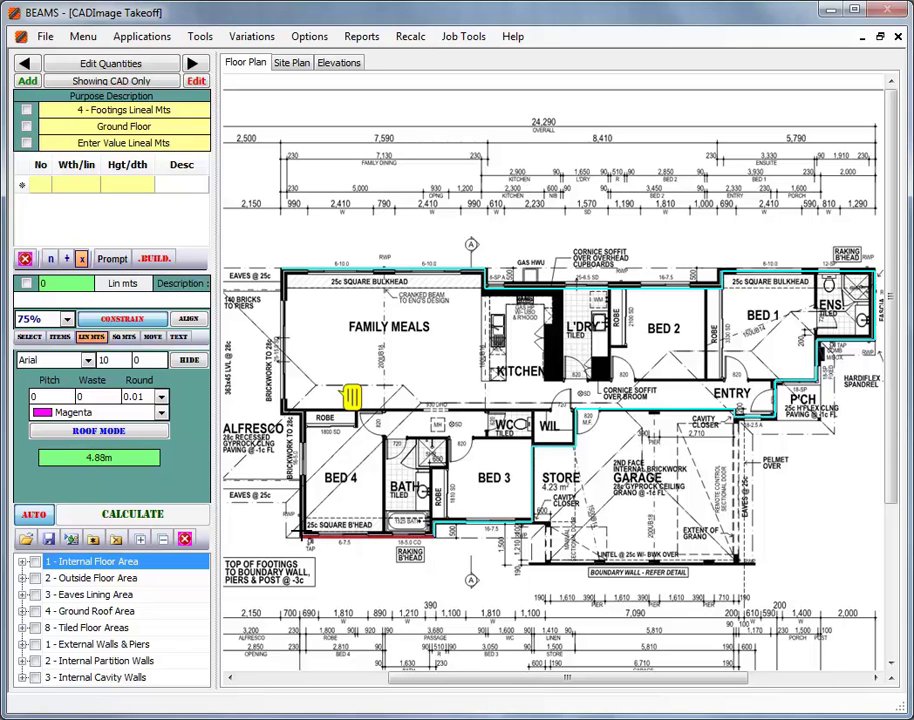
{"action": "left_click", "coordinate": [303, 411]}
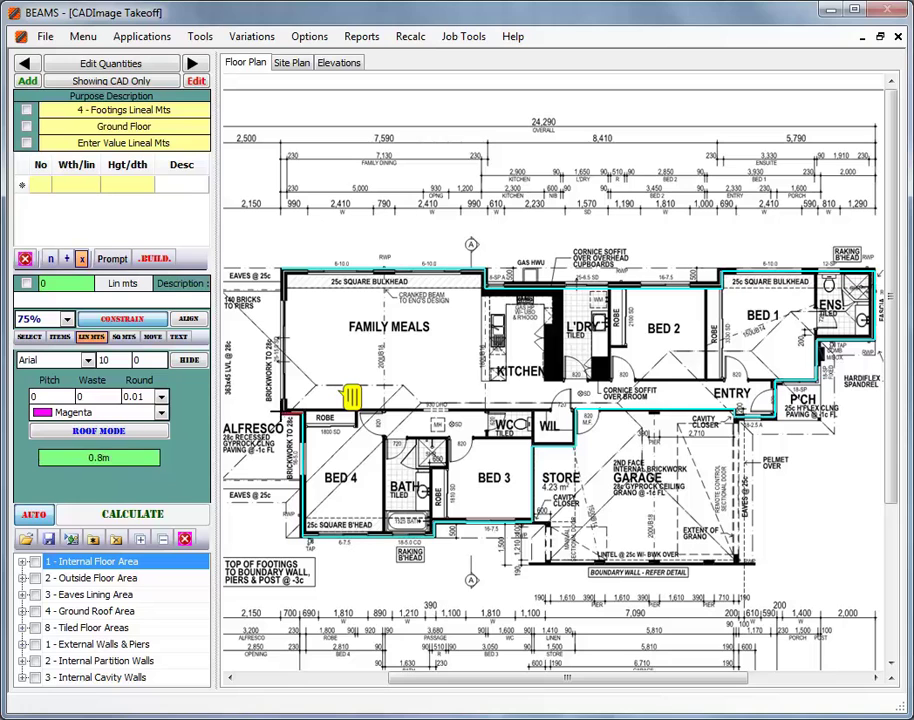
{"action": "double_click", "coordinate": [281, 269]}
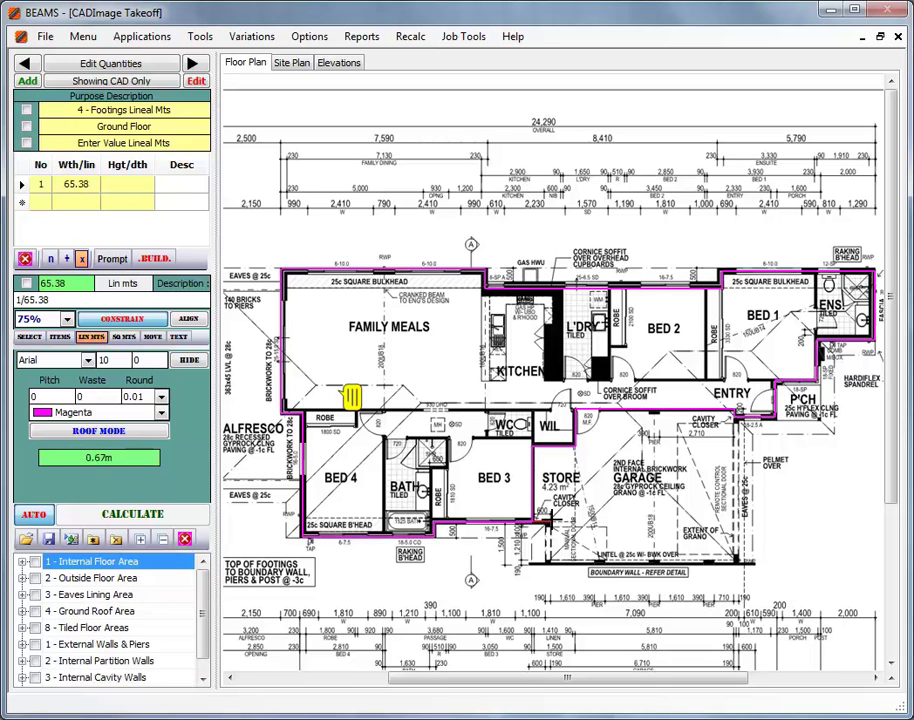
Add footing runs of about 1.09 m beside the Store, 8.45 m along the boundary wall, 0.45 and 0.48 m at the Garage and 0.67 m at the Porch
{"action": "double_click", "coordinate": [548, 527]}
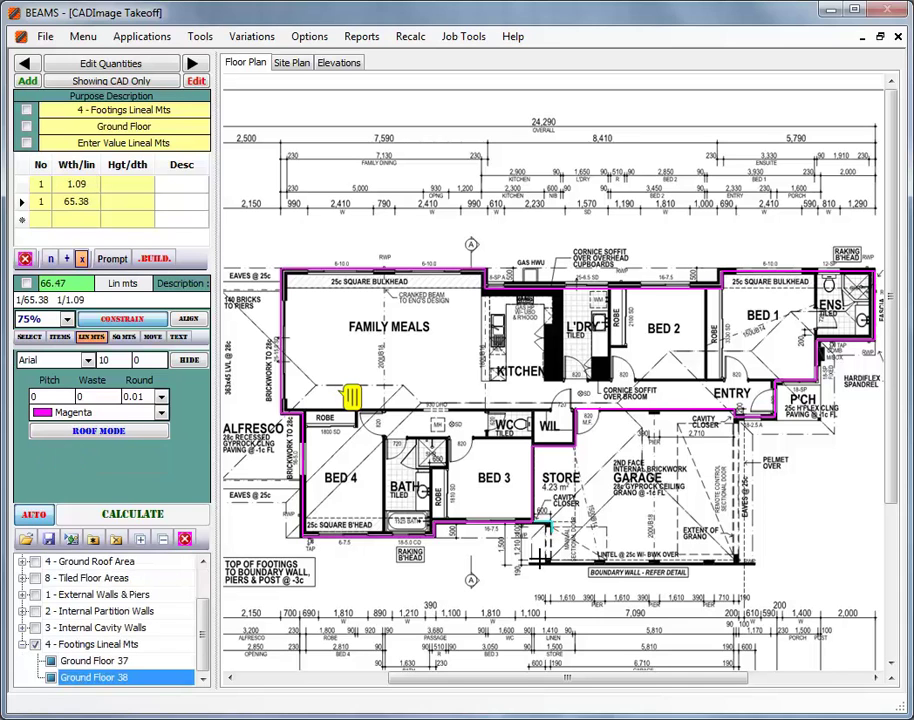
{"action": "double_click", "coordinate": [741, 562]}
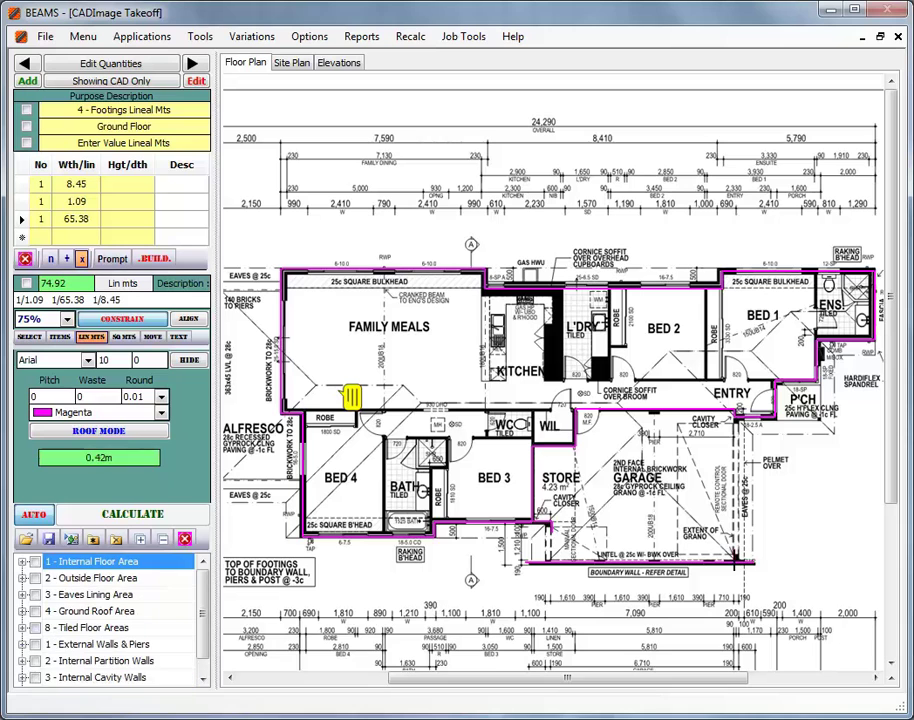
{"action": "double_click", "coordinate": [740, 425]}
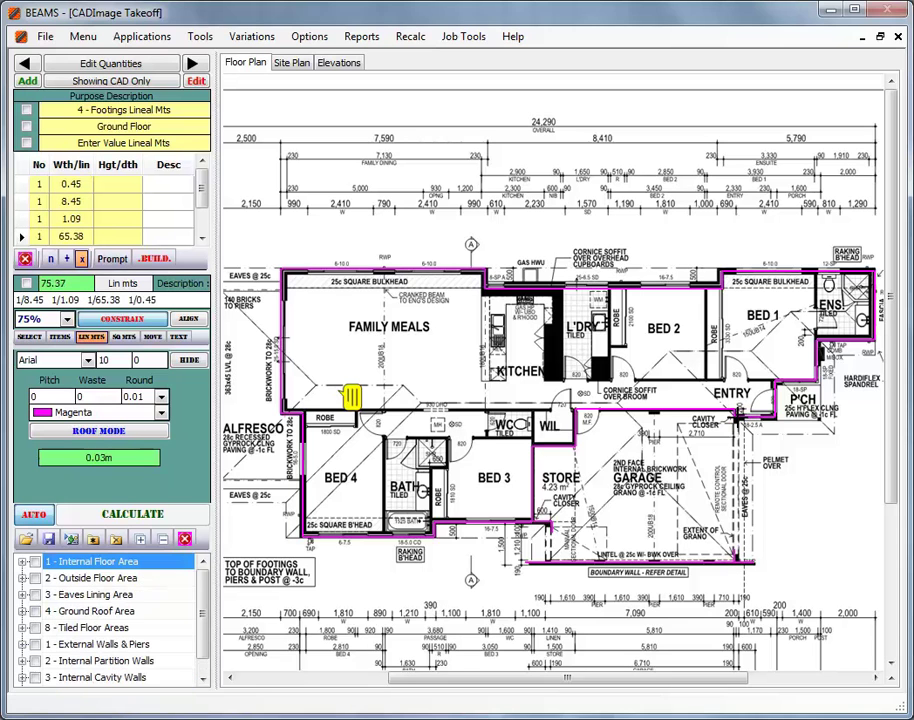
{"action": "double_click", "coordinate": [740, 422]}
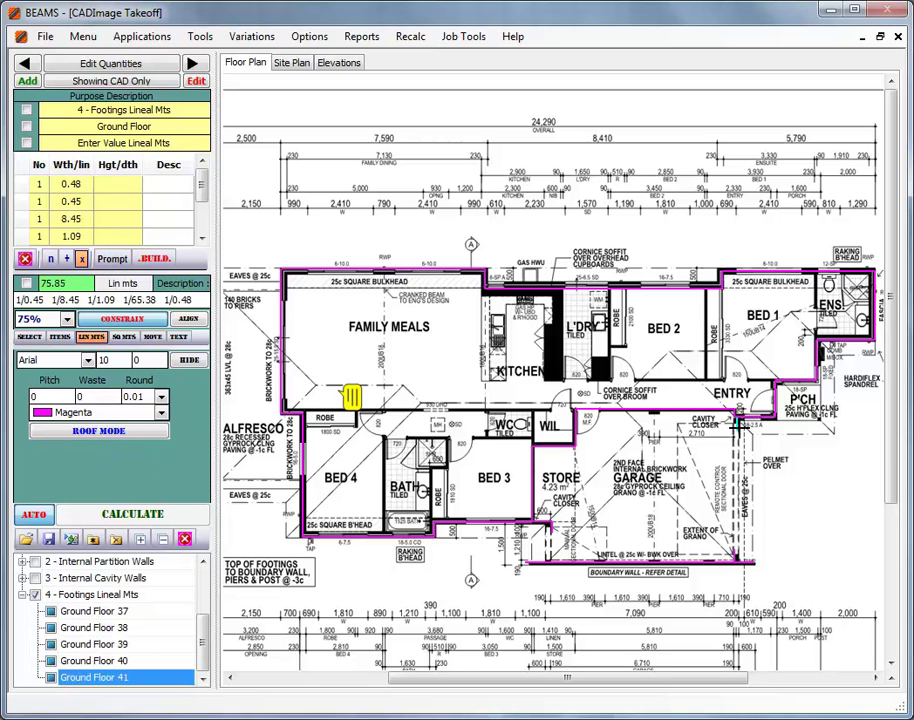
{"action": "double_click", "coordinate": [828, 424]}
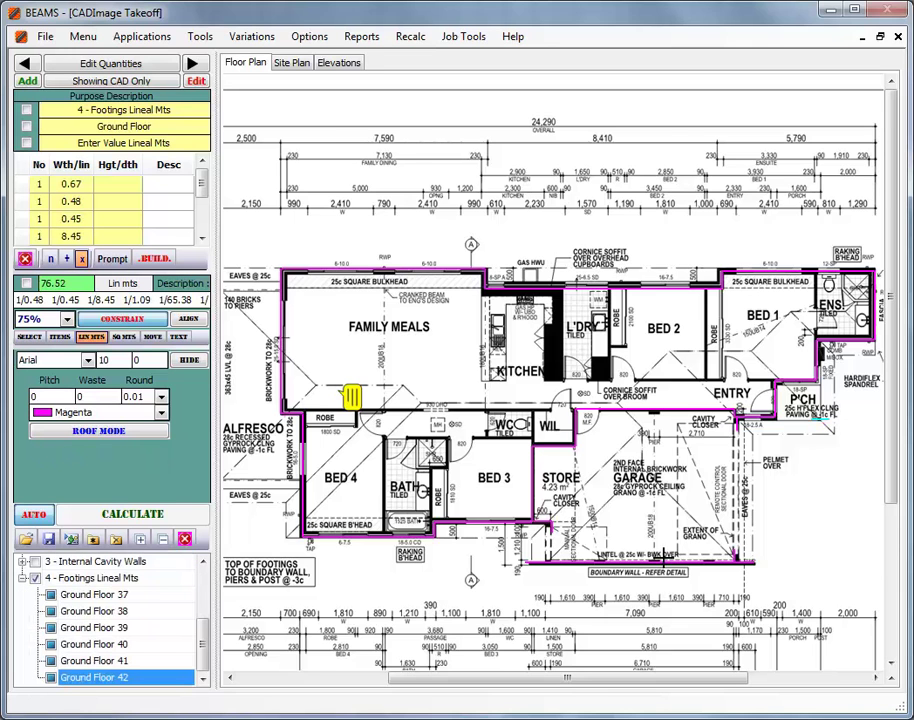
Add footing runs of about 1.35, 1.64 and 1.45 m at the three Alfresco piers and finish the footings measurement
{"action": "left_click_drag", "start_coordinate": [568, 680], "coordinate": [458, 680]}
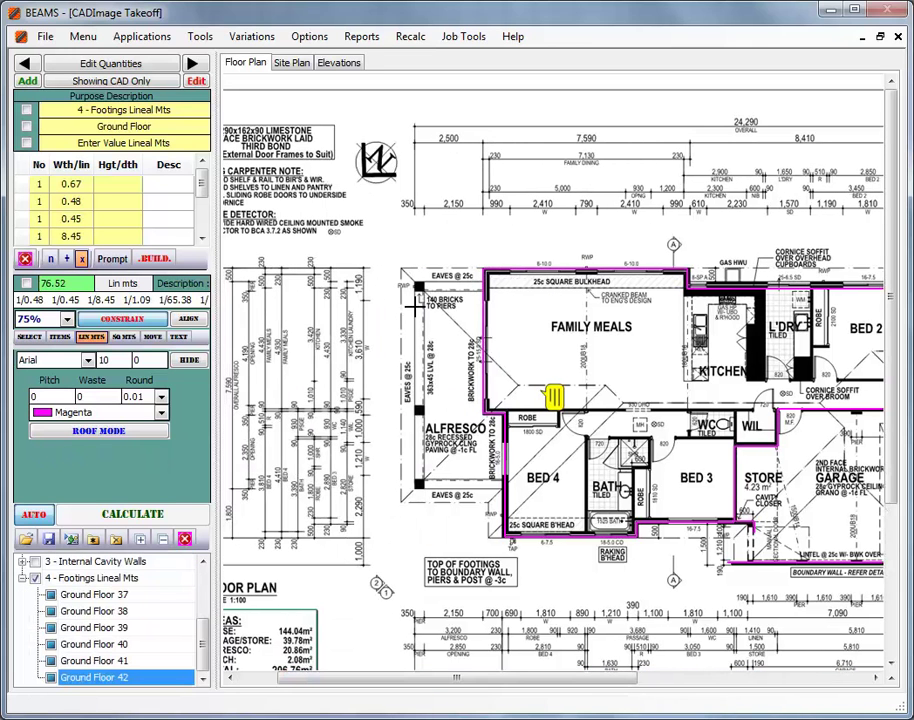
{"action": "left_click", "coordinate": [415, 272]}
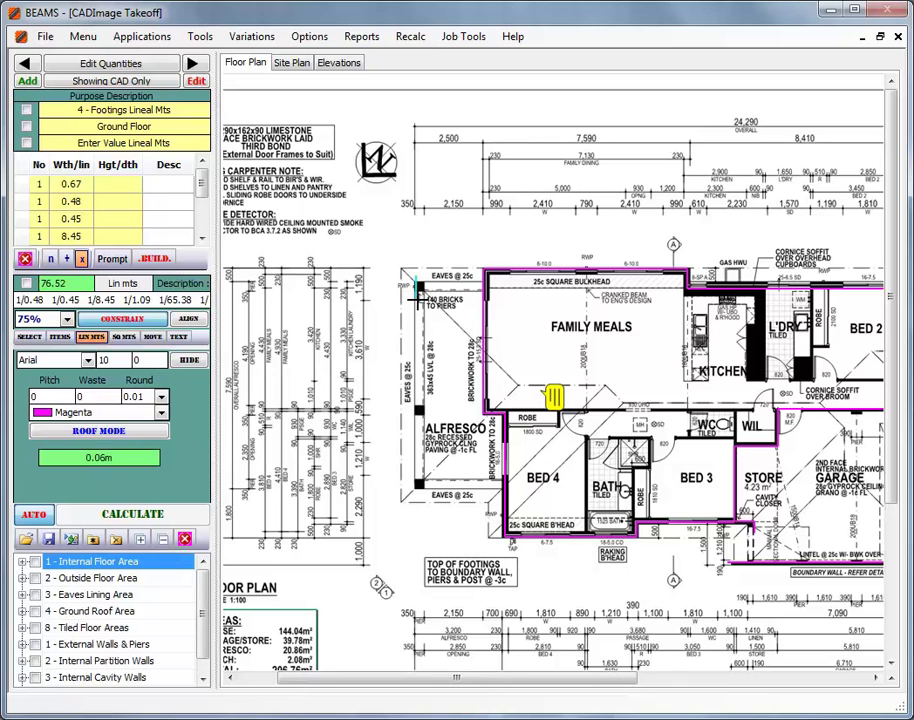
{"action": "left_click", "coordinate": [418, 290]}
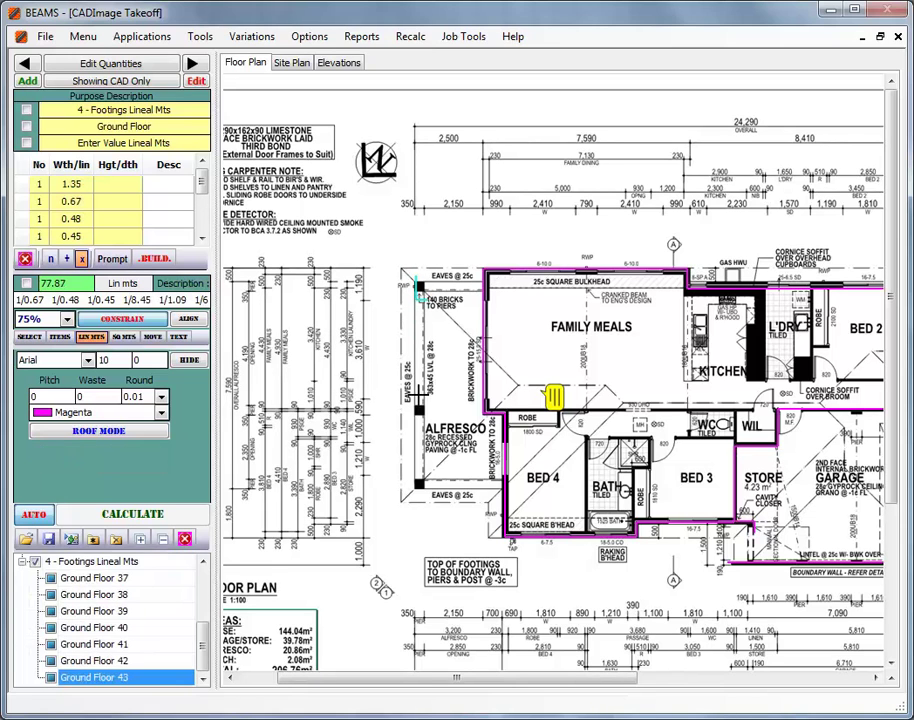
{"action": "left_click", "coordinate": [418, 470]}
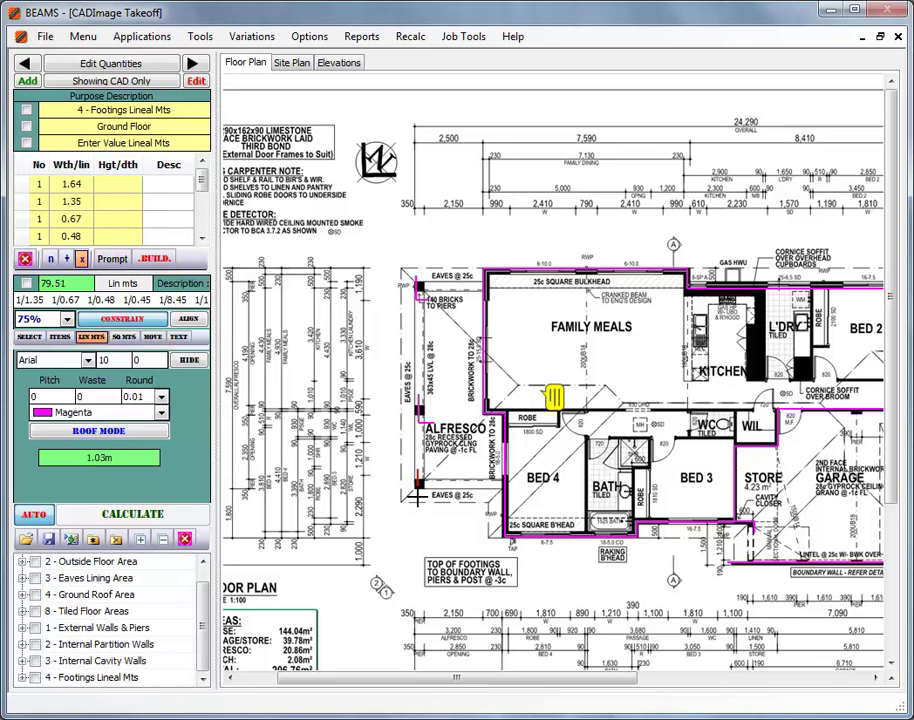
{"action": "left_click", "coordinate": [428, 496]}
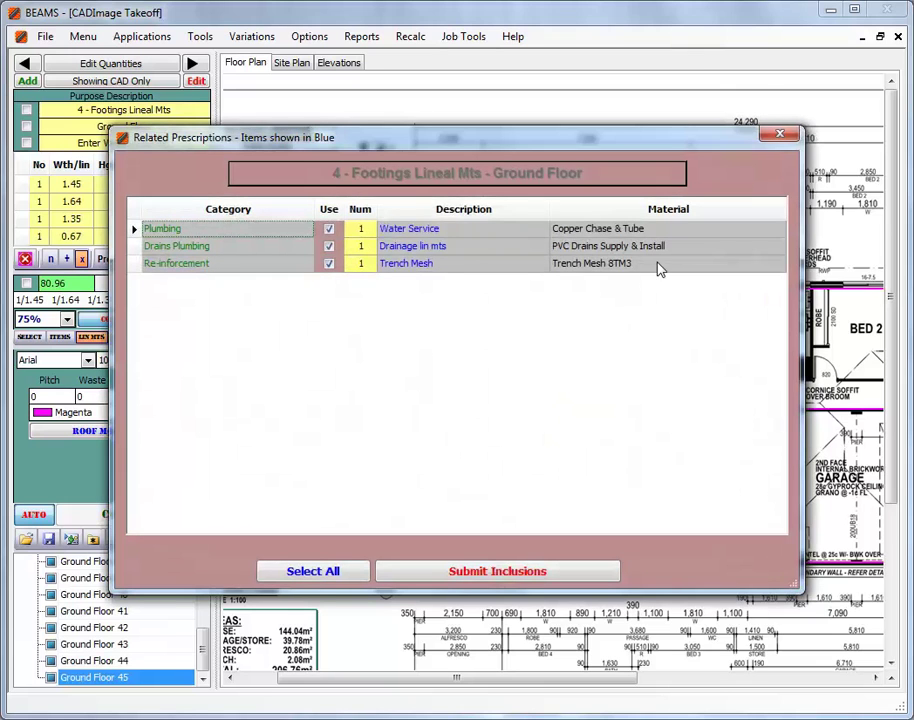
Set the Trench Mesh material to Not Included in Contract, and submit the footings inclusions and the Footings Concrete result selection
{"action": "left_click", "coordinate": [777, 266]}
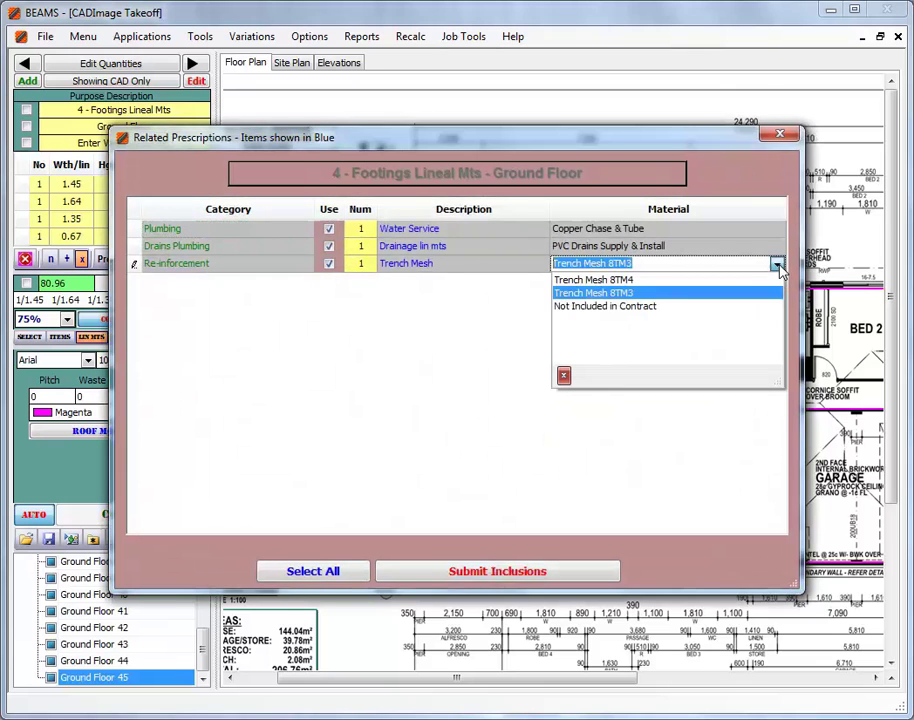
{"action": "left_click", "coordinate": [605, 306]}
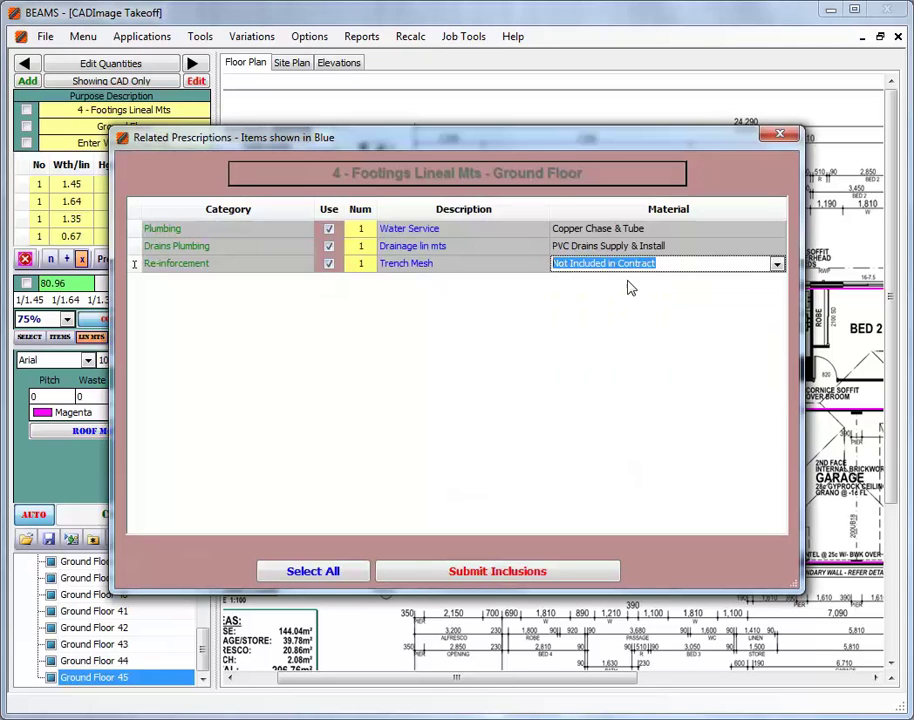
{"action": "left_click", "coordinate": [481, 568]}
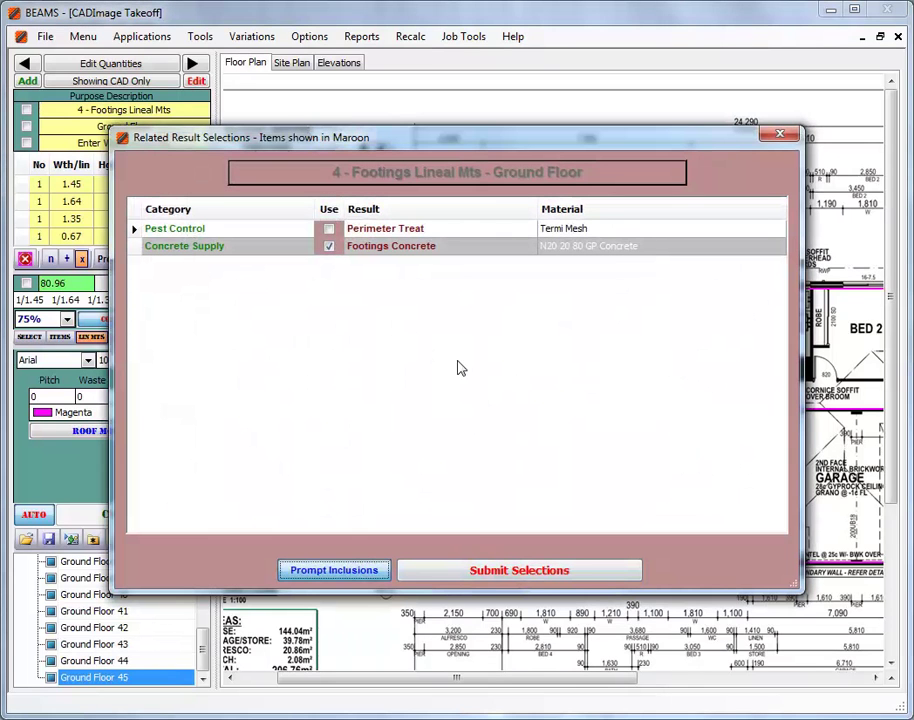
{"action": "left_click", "coordinate": [506, 572]}
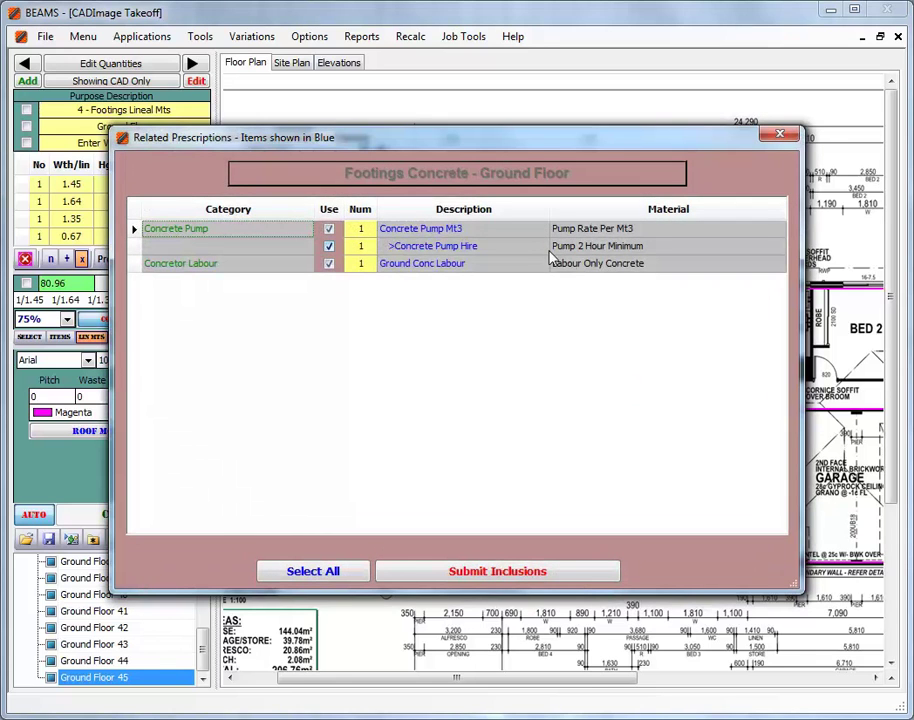
Try to exclude Concrete Pump Mt3 from the Footings Concrete prescriptions, and submit the inclusions
{"action": "left_click", "coordinate": [329, 230]}
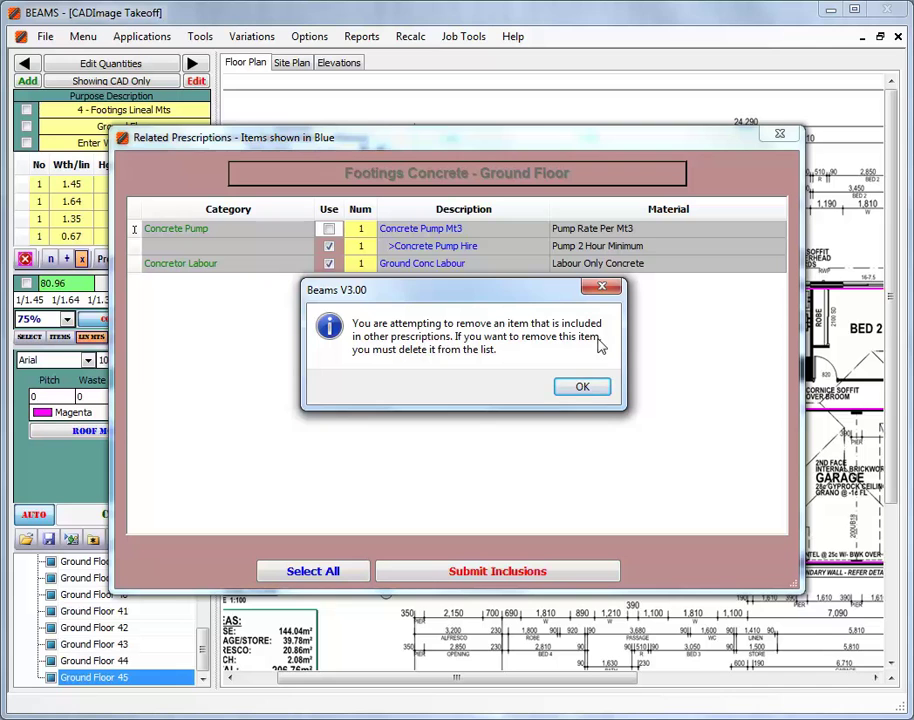
{"action": "left_click", "coordinate": [585, 388]}
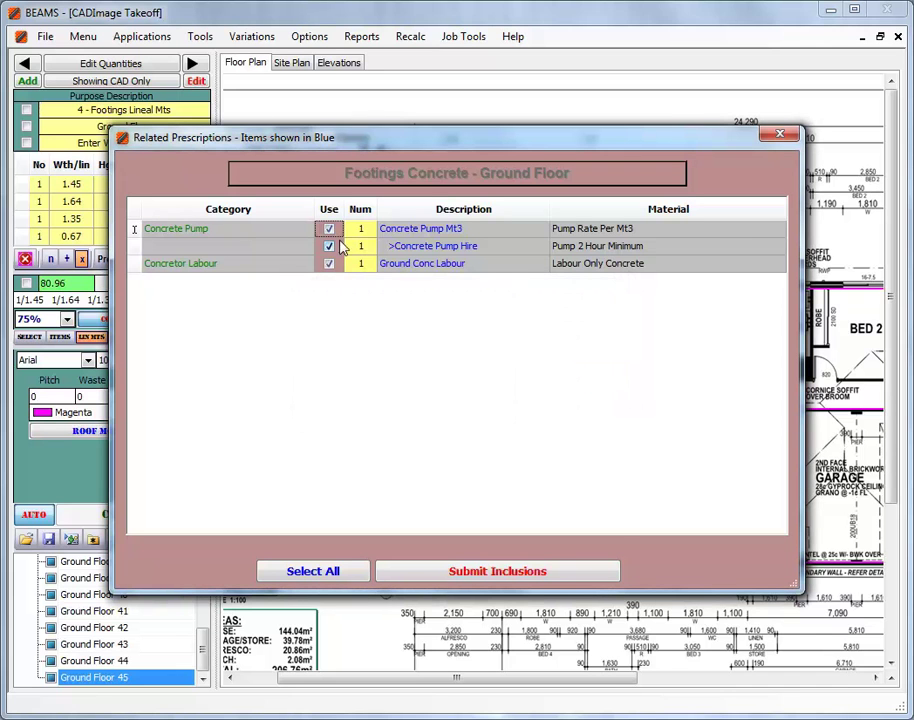
{"action": "left_click", "coordinate": [476, 572]}
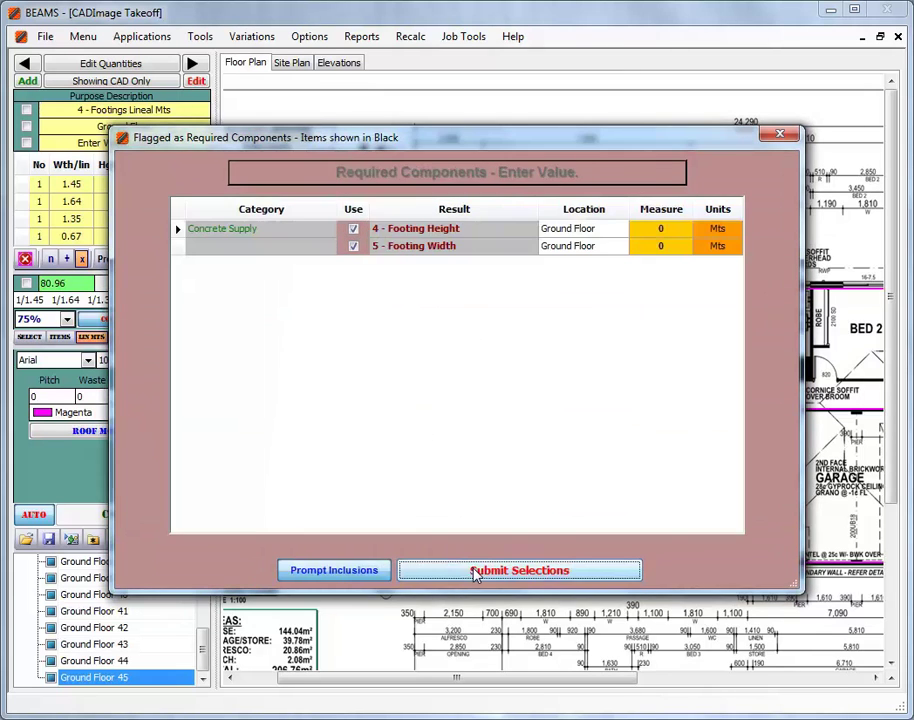
Submit a Footing Height of 0.25 m and a Footing Width of 0.45 m, and advance to 7 - Plastered Additional Areas
{"action": "left_click", "coordinate": [660, 229]}
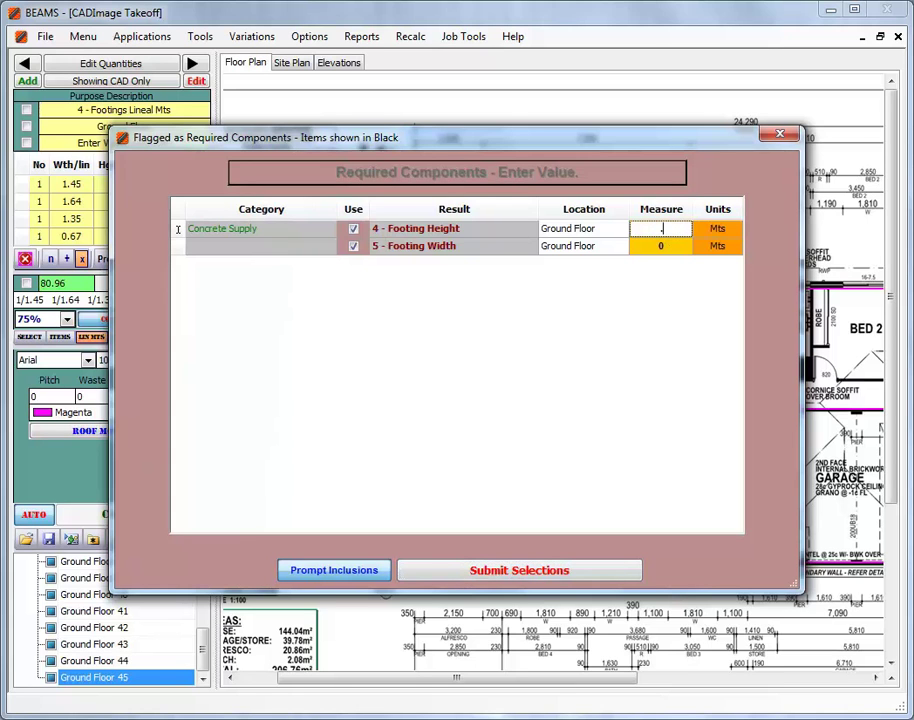
{"action": "left_click", "coordinate": [654, 246]}
{"action": "type", "text": ".45"}
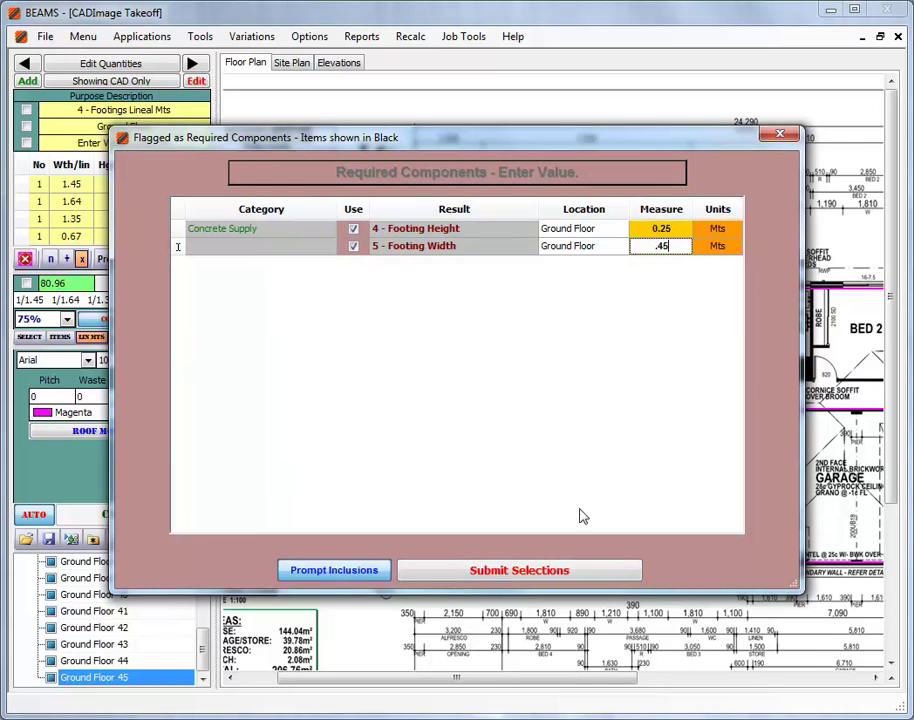
{"action": "left_click", "coordinate": [518, 569]}
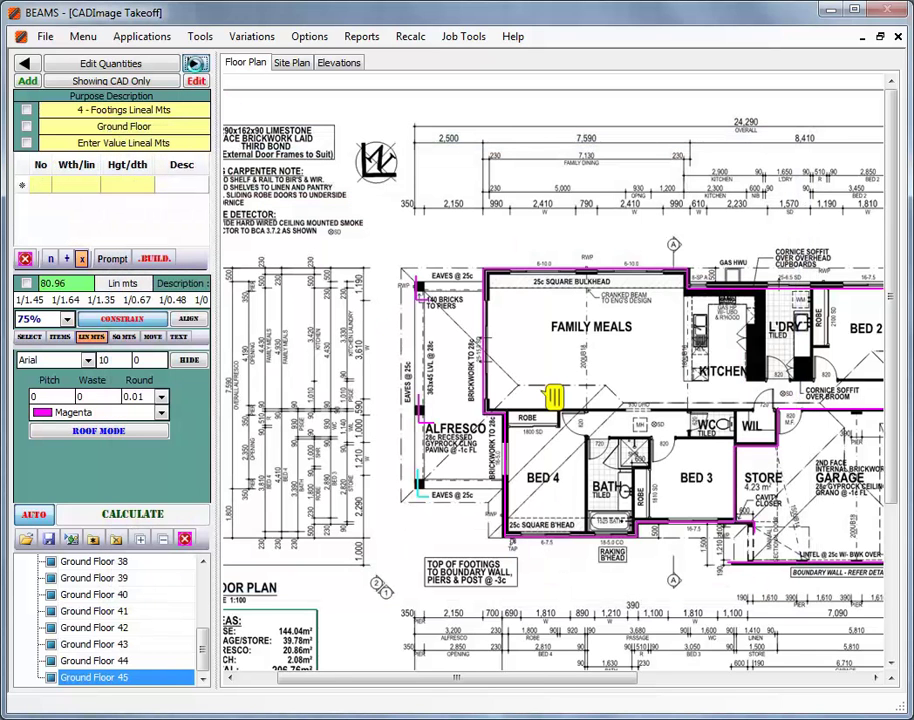
{"action": "left_click", "coordinate": [194, 65]}
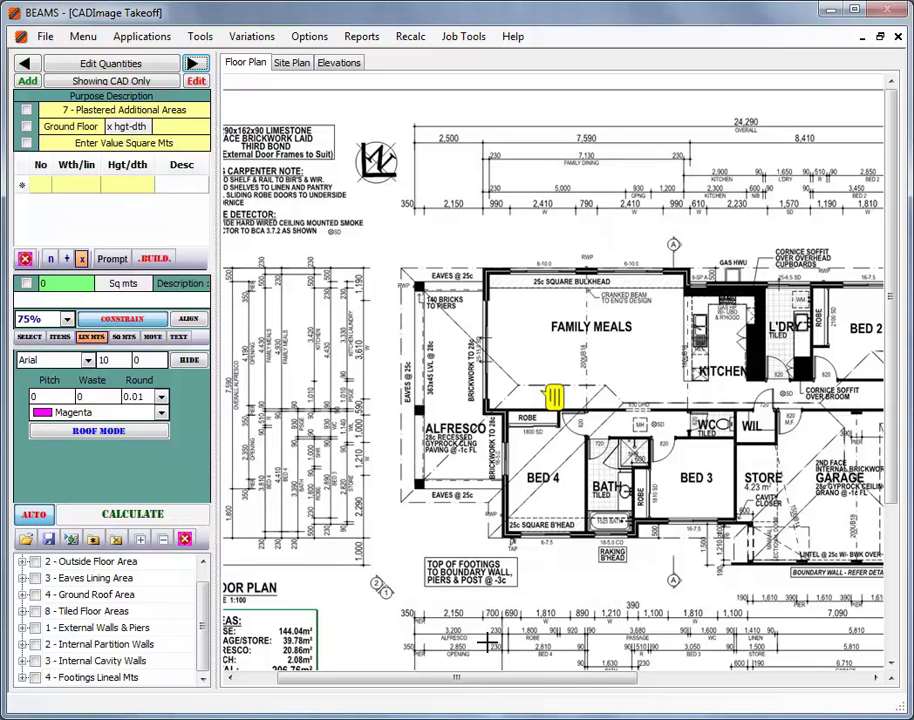
Trace the additional plastered wall run along the Store, around WIL and along the Garage wall to the Entry, about 11.44 m long
{"action": "left_click_drag", "start_coordinate": [461, 681], "coordinate": [597, 692]}
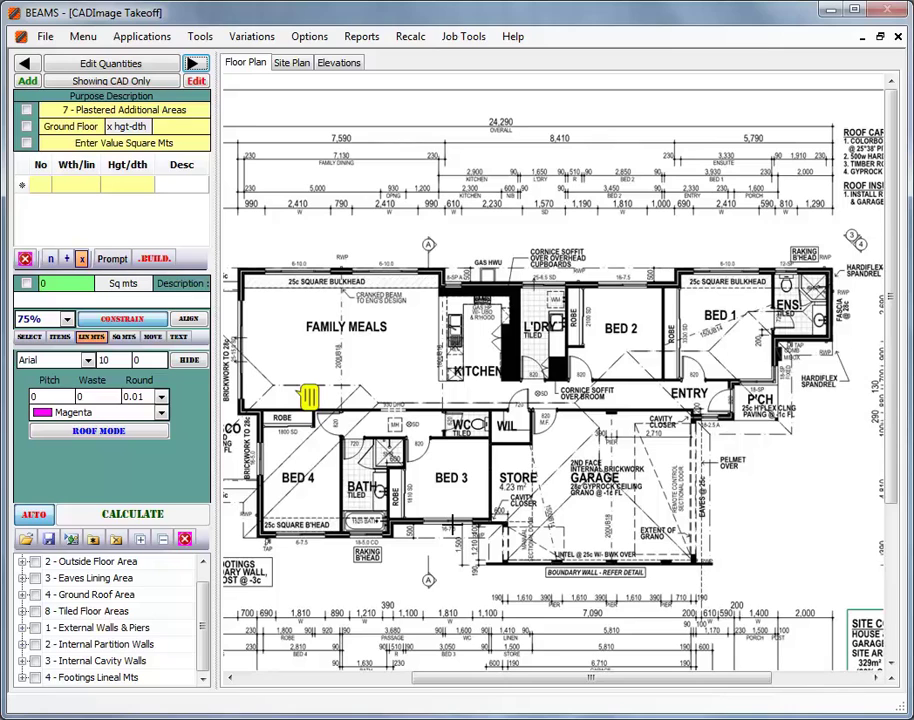
{"action": "left_click_drag", "start_coordinate": [490, 521], "coordinate": [490, 443]}
{"action": "left_click", "coordinate": [532, 443]}
{"action": "left_click", "coordinate": [532, 404]}
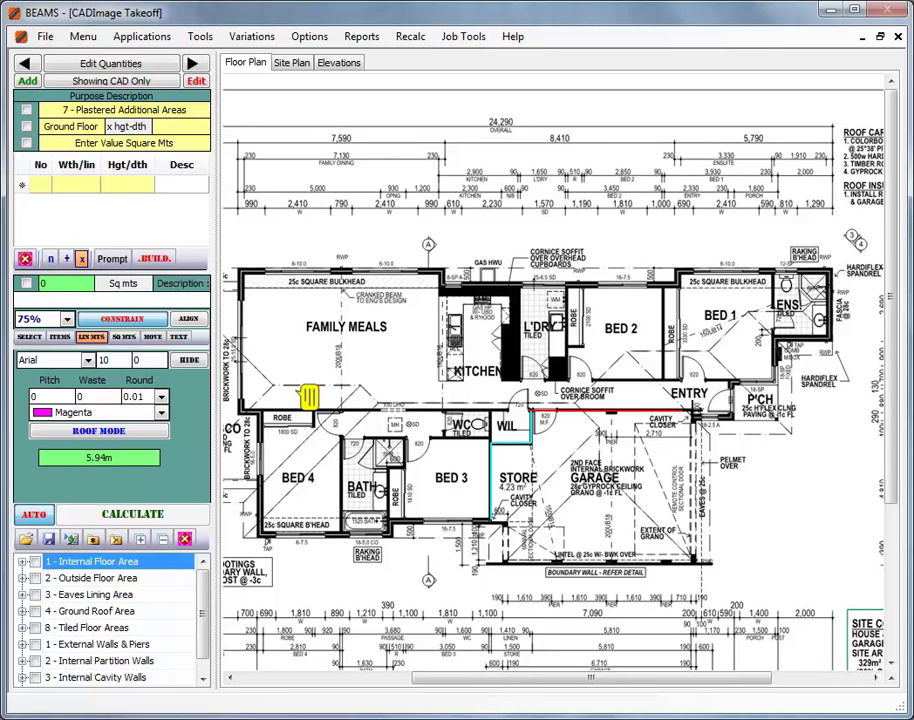
{"action": "left_click", "coordinate": [699, 412]}
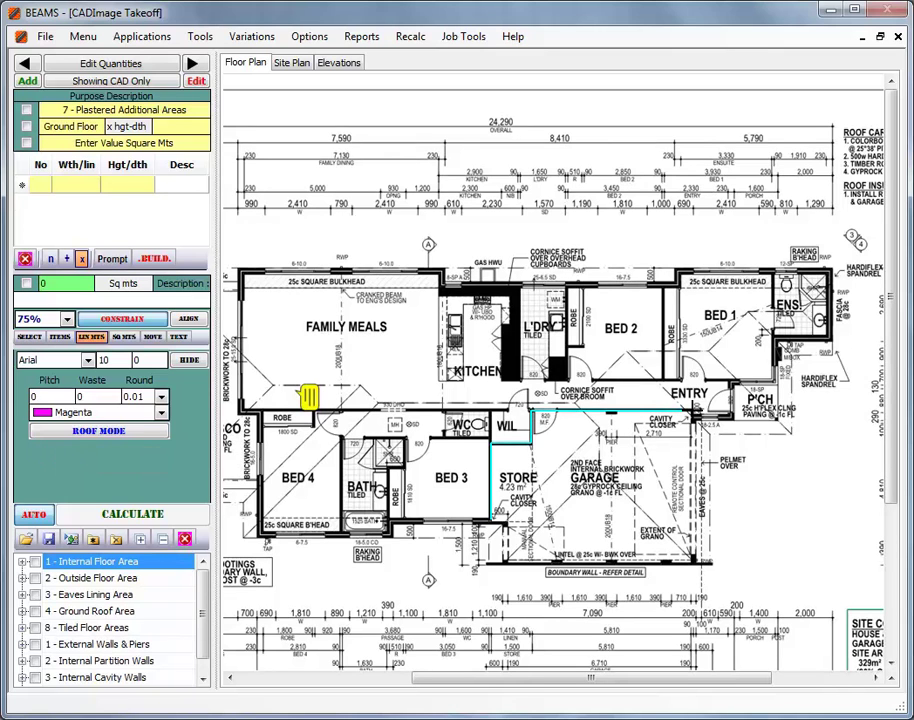
{"action": "right_click", "coordinate": [699, 412]}
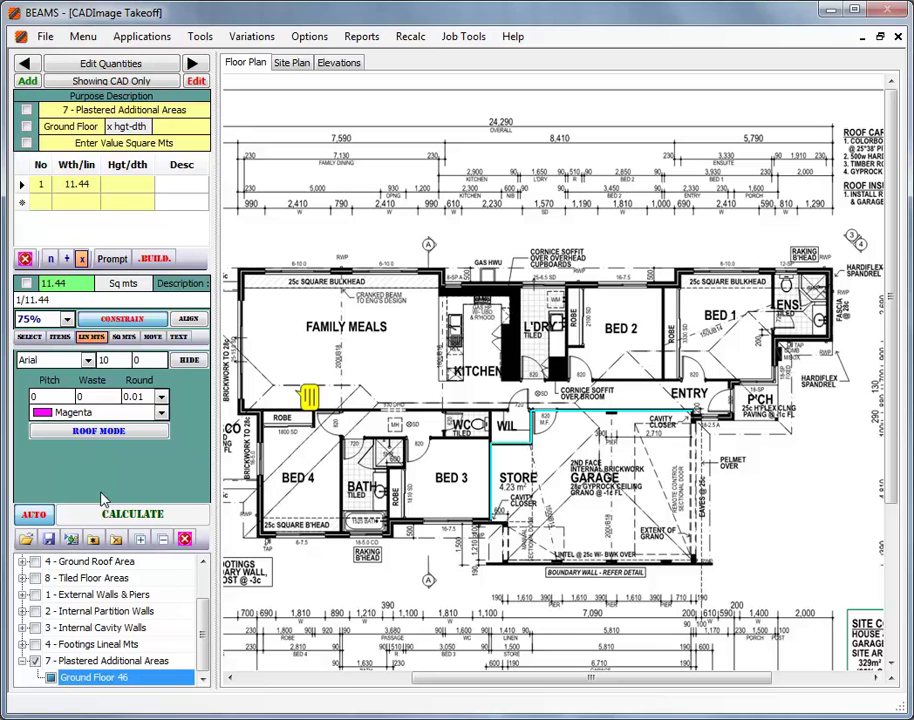
Set the plastered run's height to 2.4 m, build it, and submit the Plastered Wall Area result selection
{"action": "left_click", "coordinate": [120, 186]}
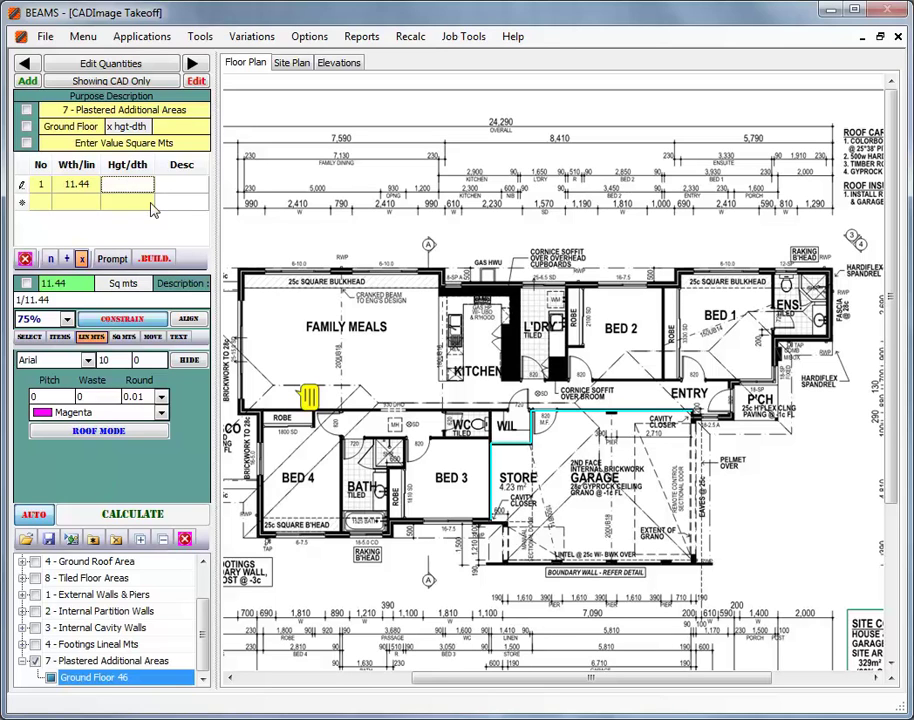
{"action": "type", "text": "2.4"}
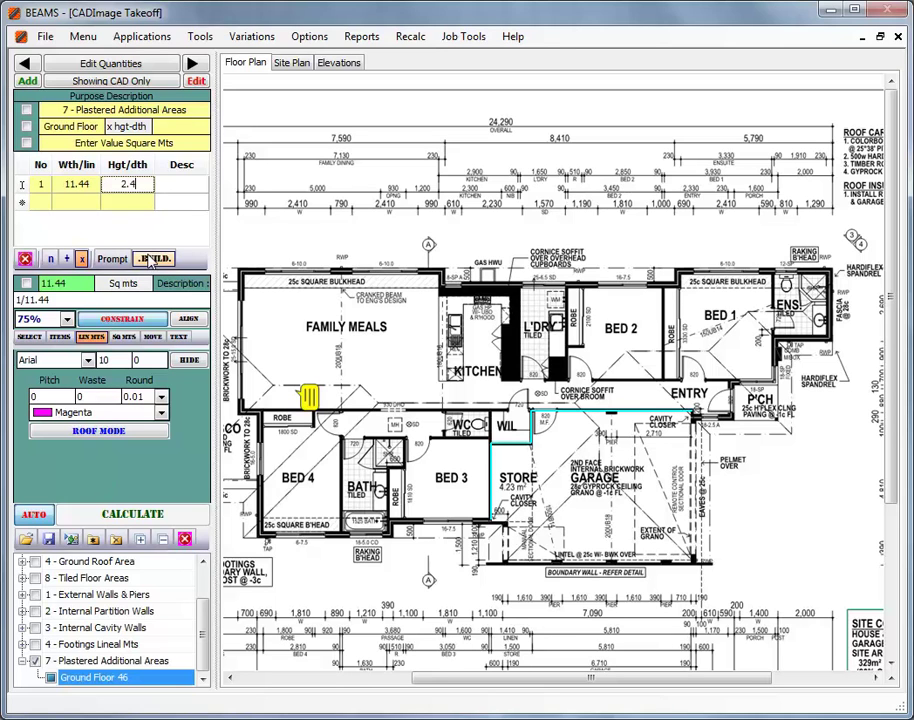
{"action": "key", "text": "Return"}
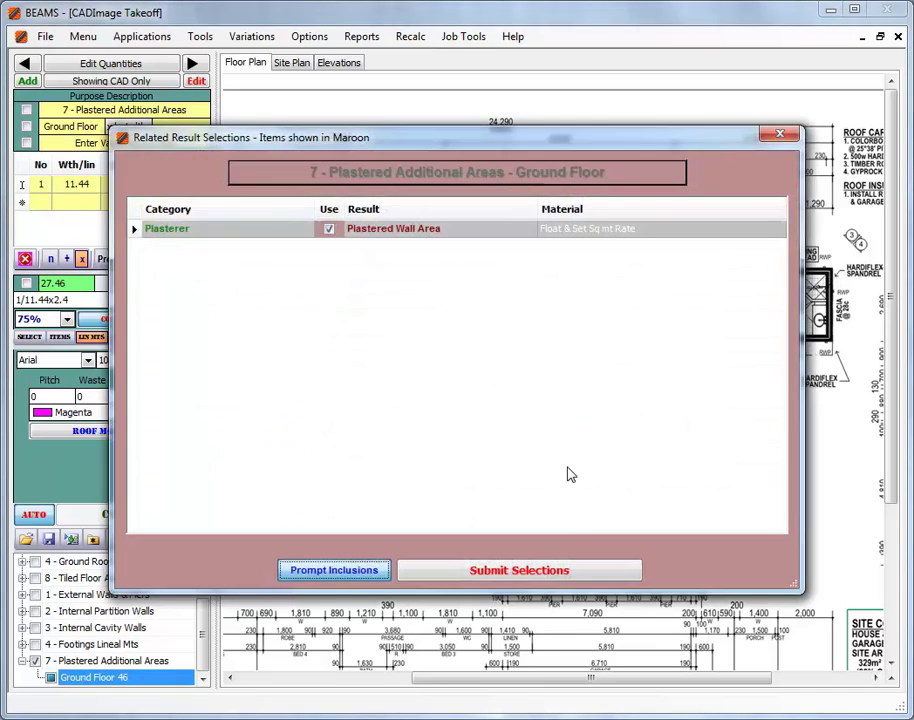
{"action": "left_click", "coordinate": [540, 574]}
{"action": "left_click", "coordinate": [537, 573]}
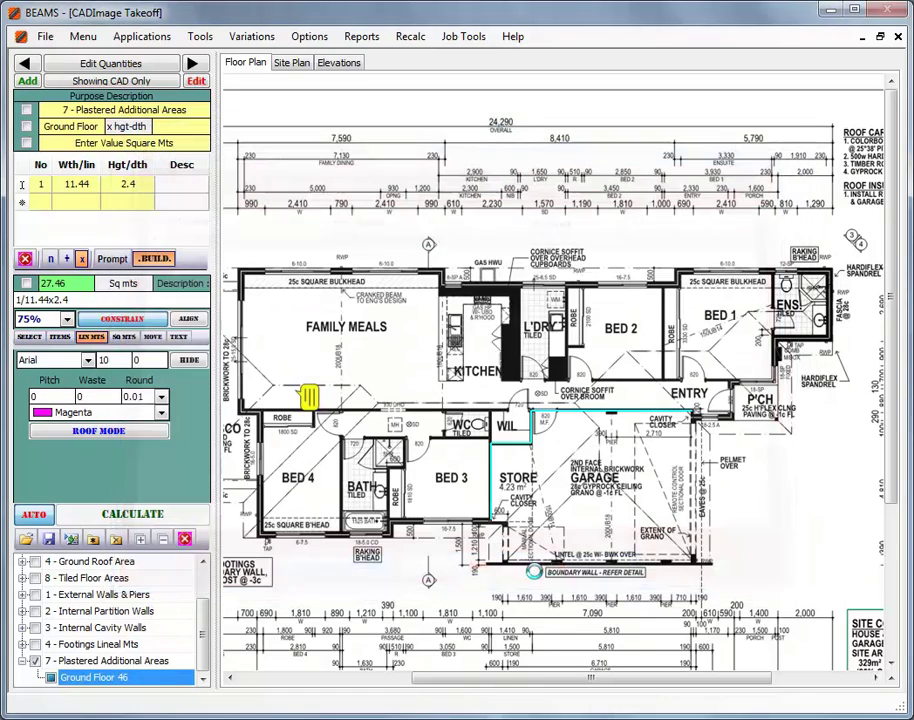
{"action": "right_click", "coordinate": [352, 309]}
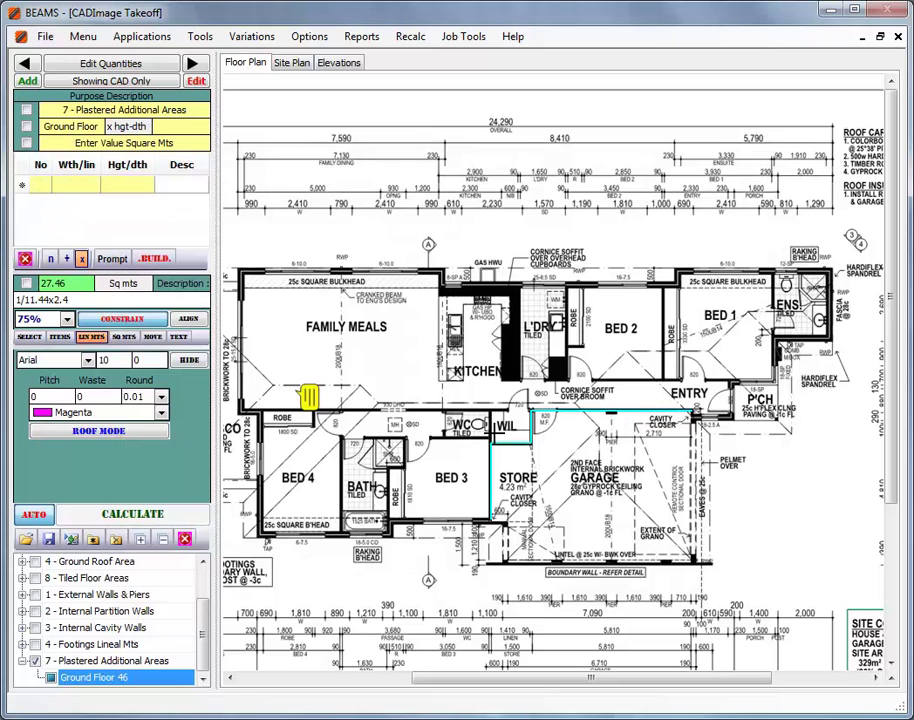
Advance to 2 - Window Area and measure two Family Meals windows, about 2.44 and 2.38 m wide, with height and description ".5 fam"
{"action": "left_click", "coordinate": [193, 64]}
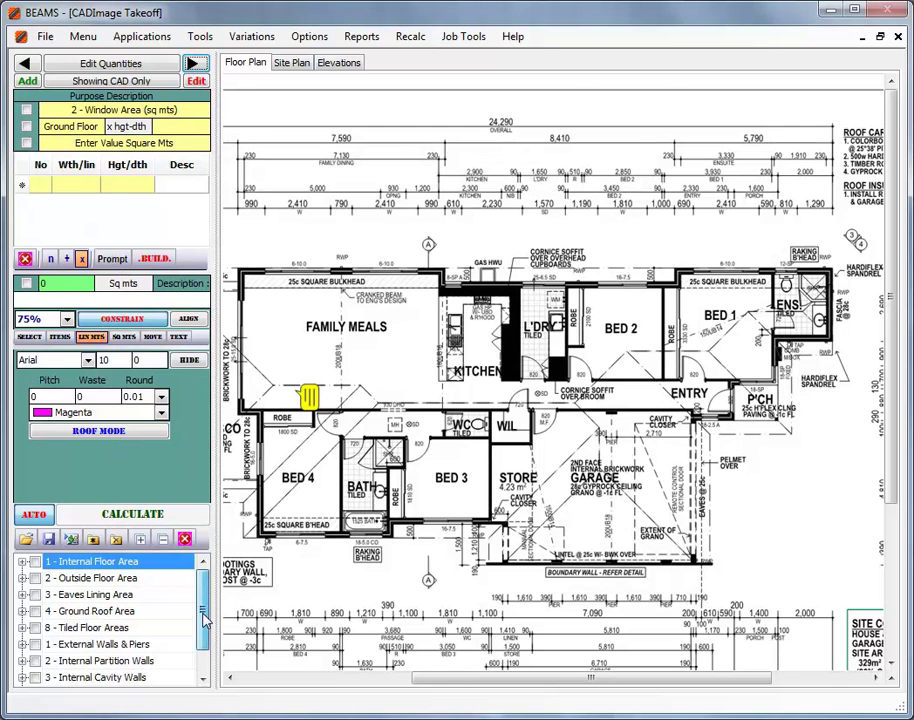
{"action": "scroll", "coordinate": [208, 660], "scroll_direction": "down", "scroll_amount": 1}
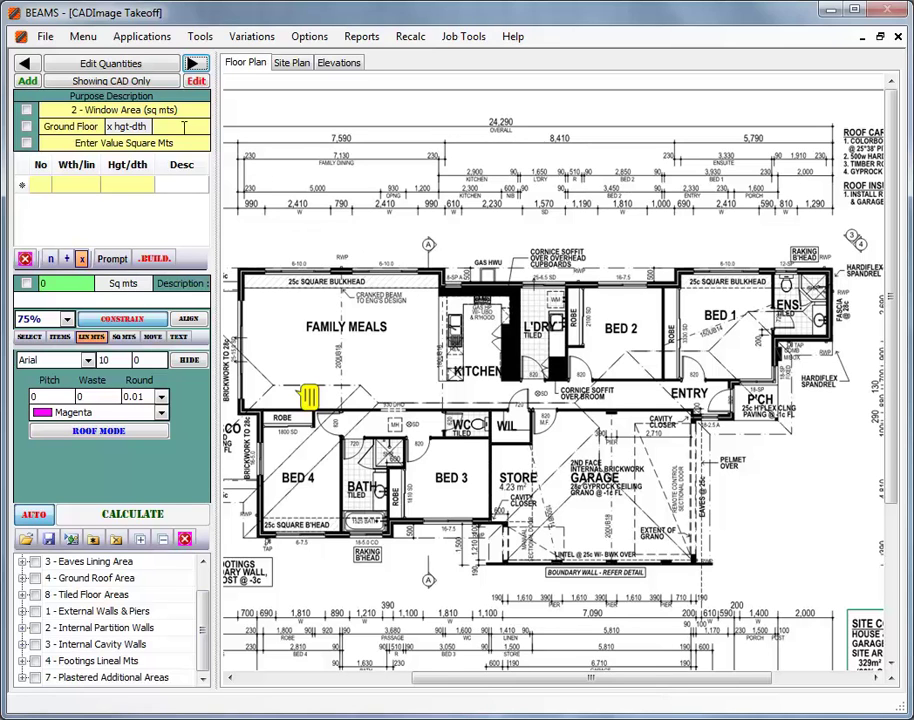
{"action": "left_click", "coordinate": [184, 126]}
{"action": "type", "text": "fam"}
{"action": "left_click", "coordinate": [265, 272]}
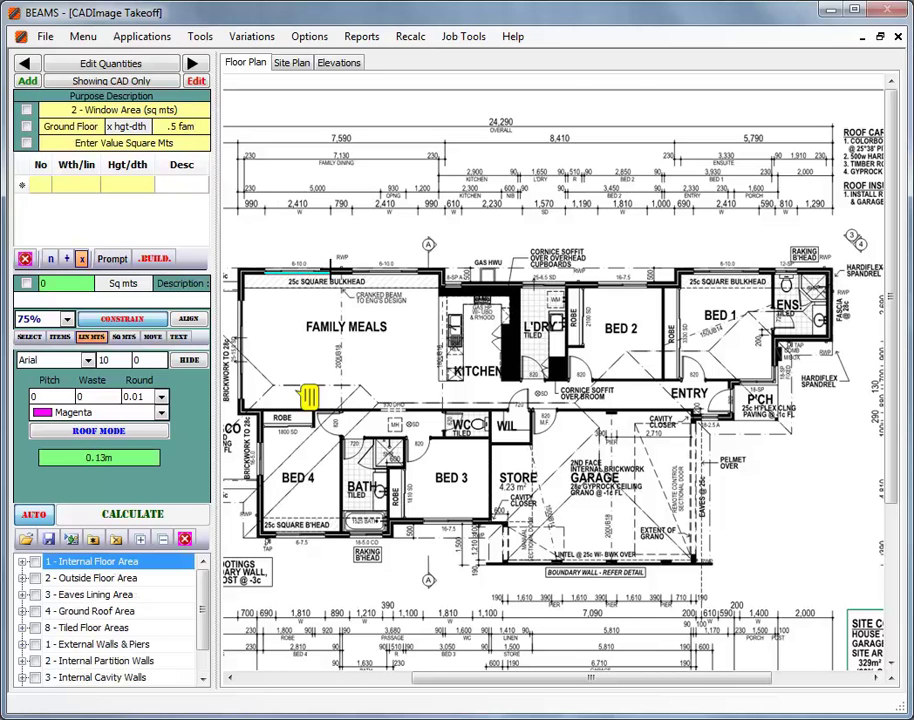
{"action": "right_click", "coordinate": [330, 270]}
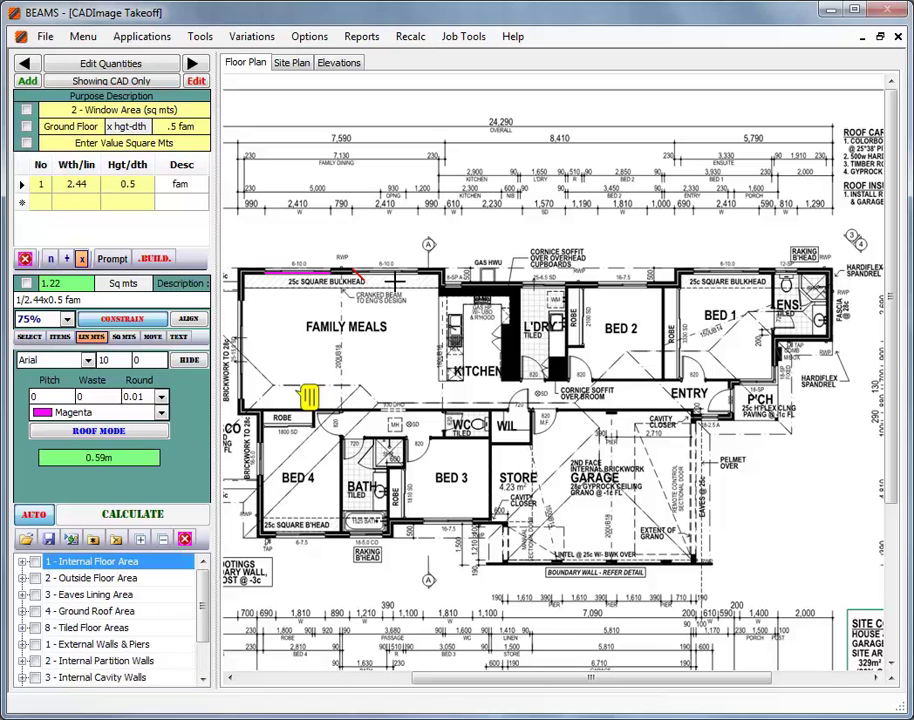
{"action": "left_click", "coordinate": [357, 271]}
{"action": "right_click", "coordinate": [352, 268]}
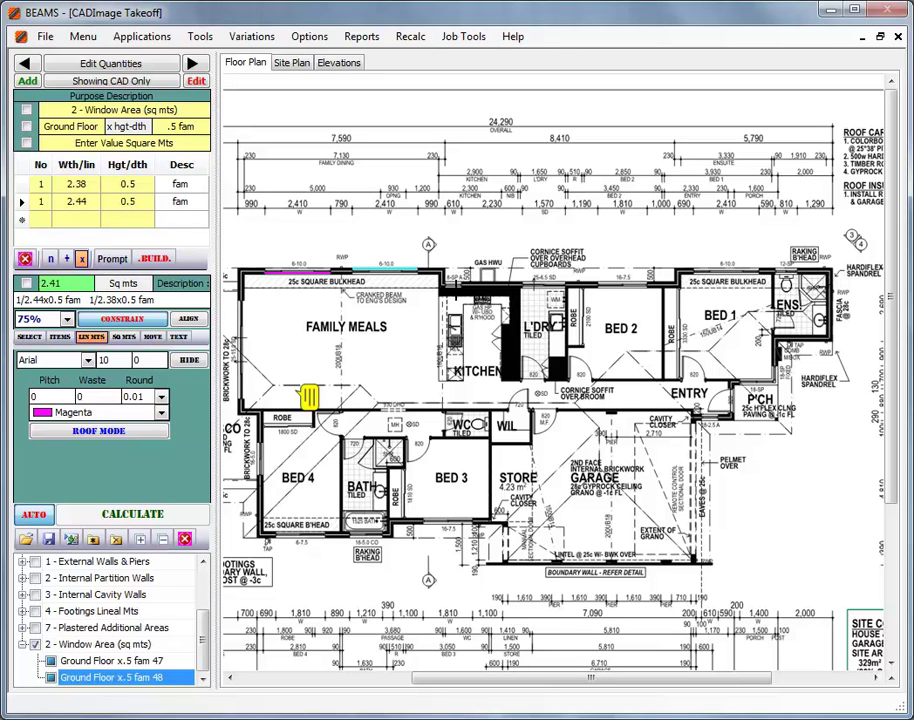
Add the Kitchen window, about 0.64 m wide, with height and description ".75 kit"
{"action": "left_click", "coordinate": [175, 126]}
{"action": "type", "text": "5"}
{"action": "left_click_drag", "start_coordinate": [182, 126], "coordinate": [197, 126]}
{"action": "type", "text": "kit"}
{"action": "key", "text": "Return"}
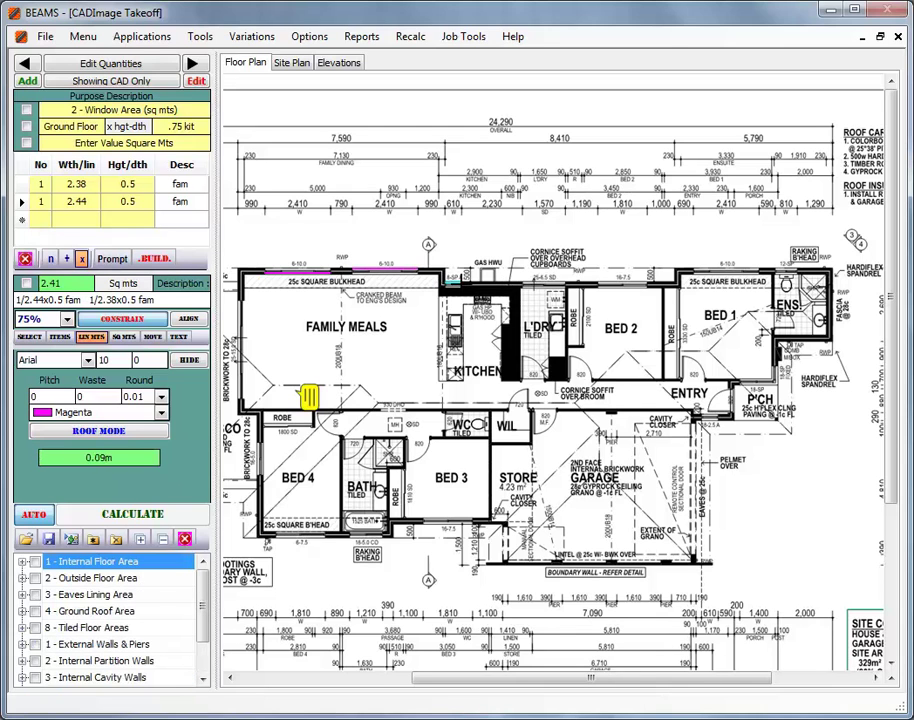
Add the Laundry sliding door opening, about 1.61 m wide, with height and description "2.15 lnd"
{"action": "left_click", "coordinate": [168, 126]}
{"action": "type", "text": "2.1"}
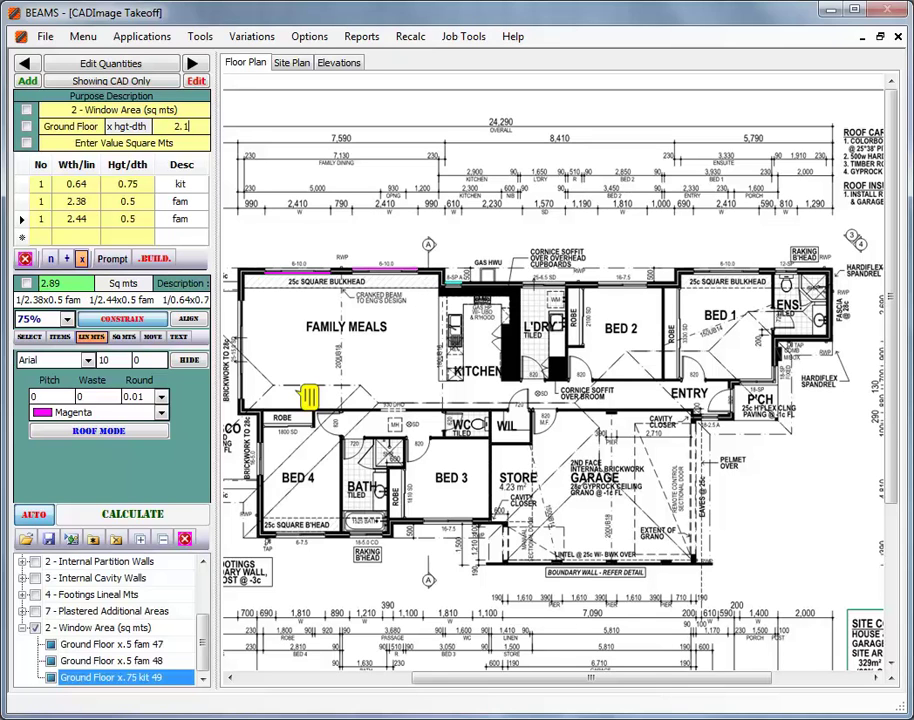
{"action": "type", "text": "5 lnd"}
{"action": "key", "text": "Return"}
{"action": "left_click", "coordinate": [367, 203]}
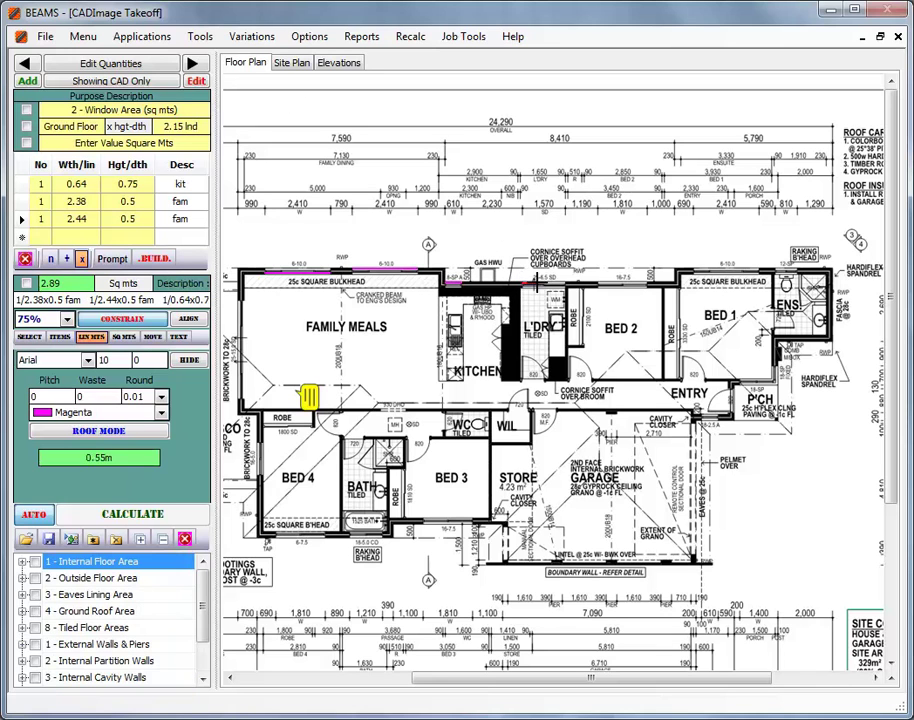
{"action": "left_click", "coordinate": [404, 202]}
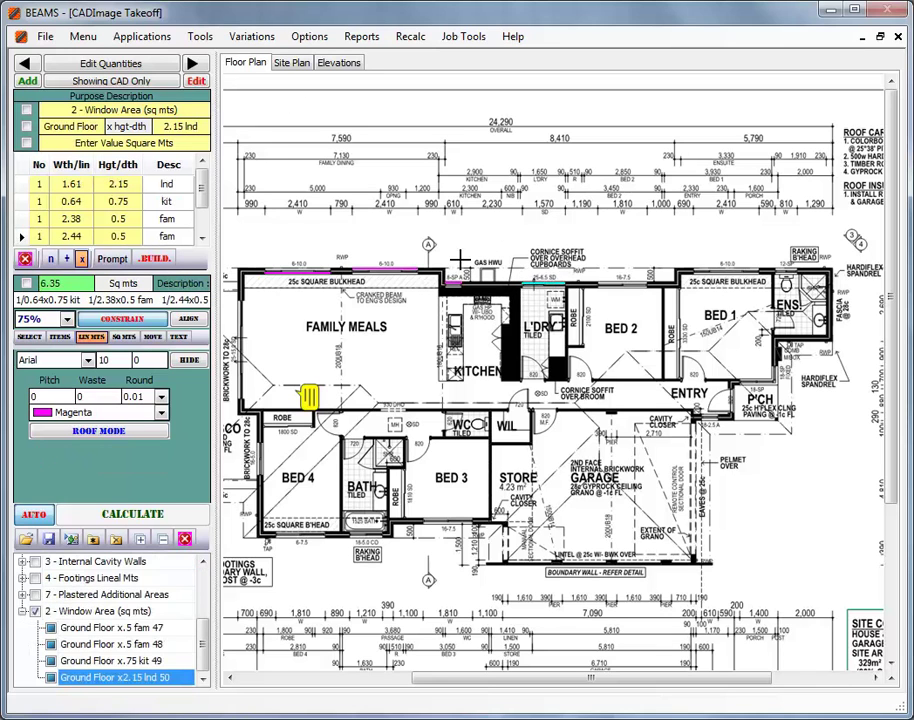
Add the Bed 2 window, about 1.86 m wide, with height and description "1.6 b2"
{"action": "left_click", "coordinate": [165, 126]}
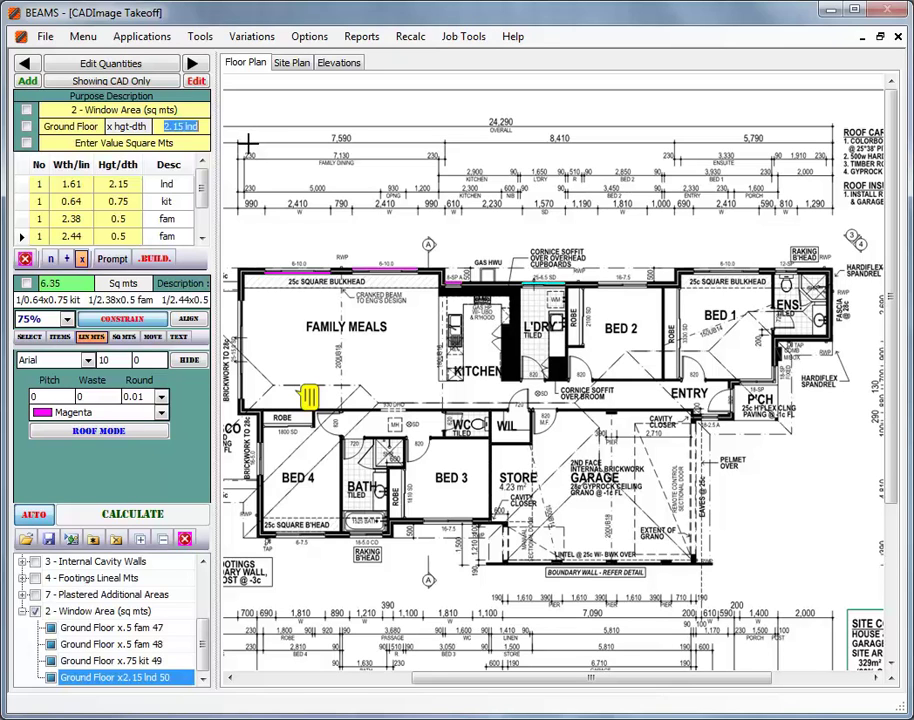
{"action": "type", "text": "1.6 b2"}
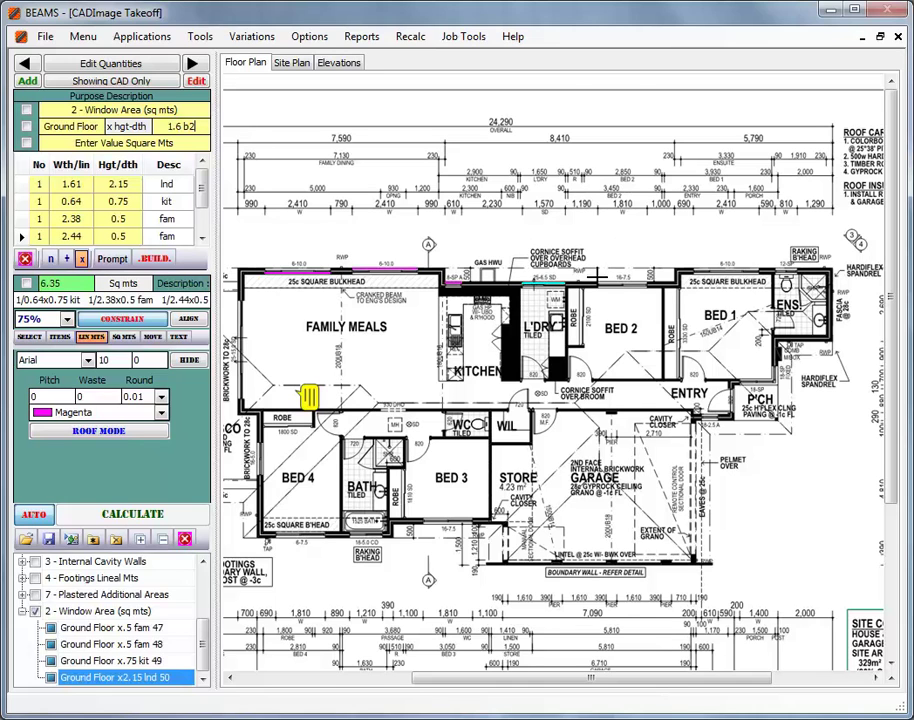
{"action": "left_click", "coordinate": [426, 200]}
{"action": "left_click", "coordinate": [471, 200]}
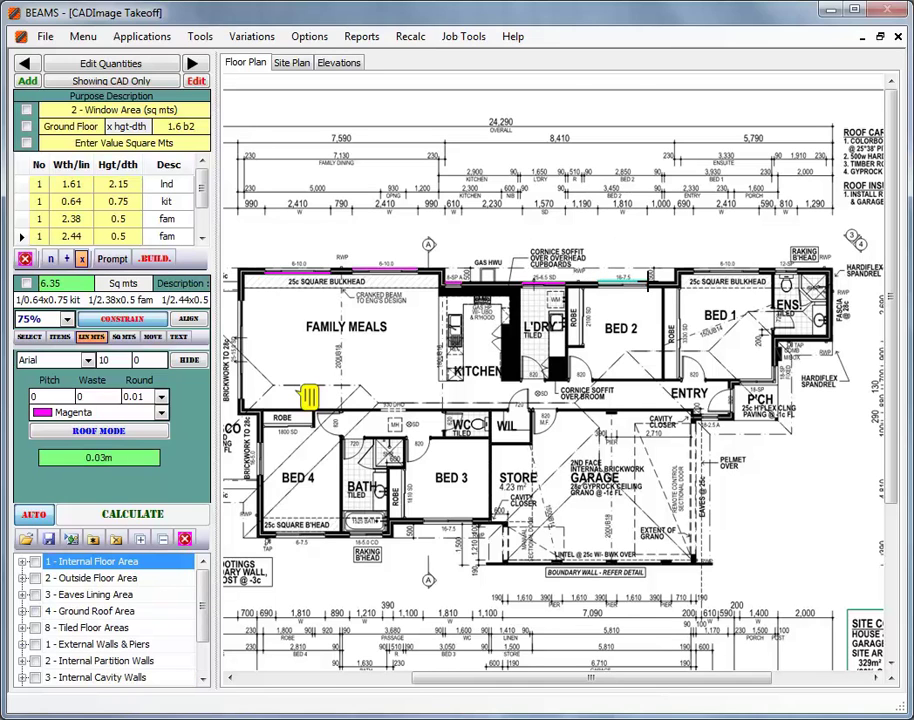
{"action": "right_click", "coordinate": [465, 201]}
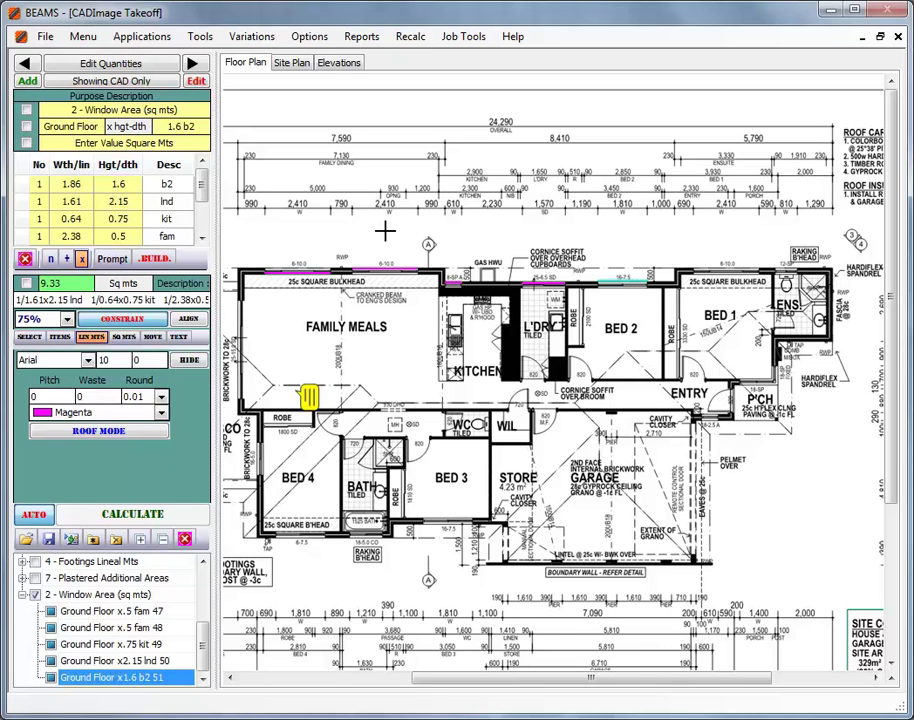
Add the Bed 1 front window, about 2.41 m wide, as ".5 bed1" and the Ensuite window, about 0.74 m wide, as ".75 ens"
{"action": "left_click", "coordinate": [167, 126]}
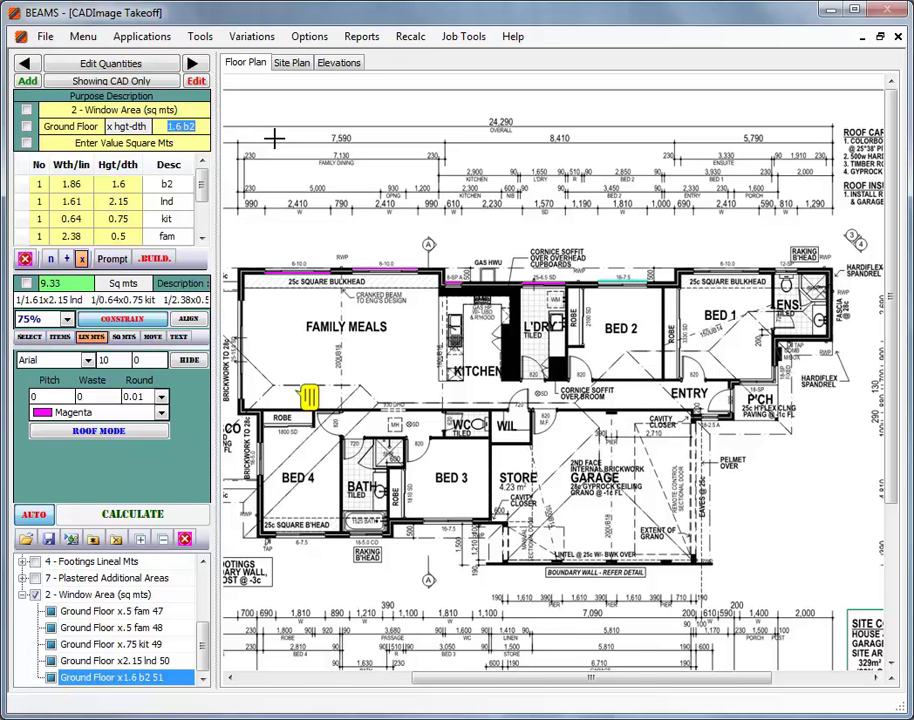
{"action": "type", "text": ".5 bed1"}
{"action": "key", "text": "Return"}
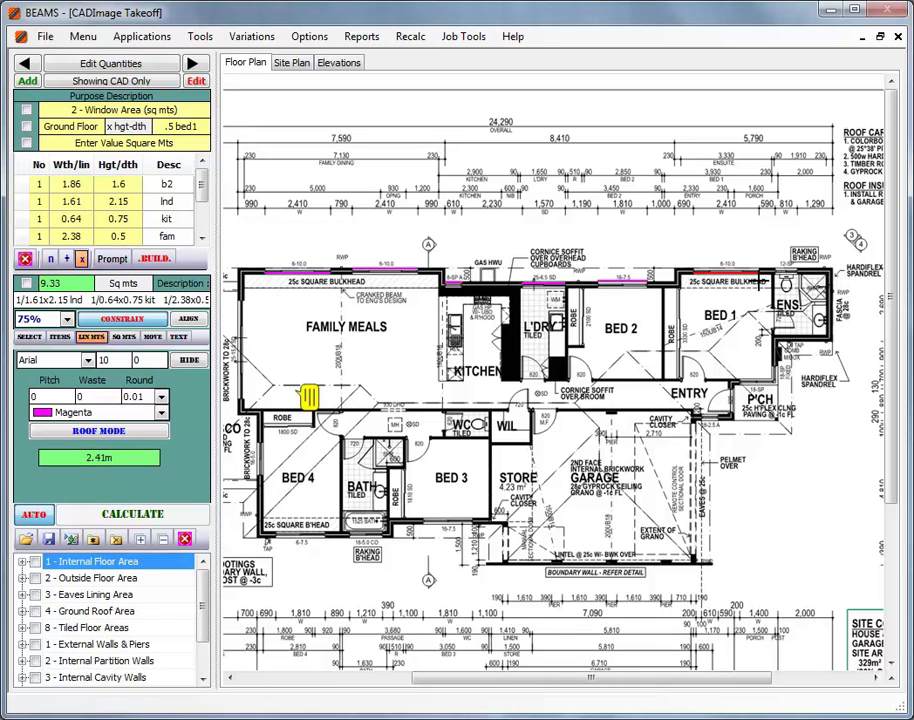
{"action": "key", "text": "Return"}
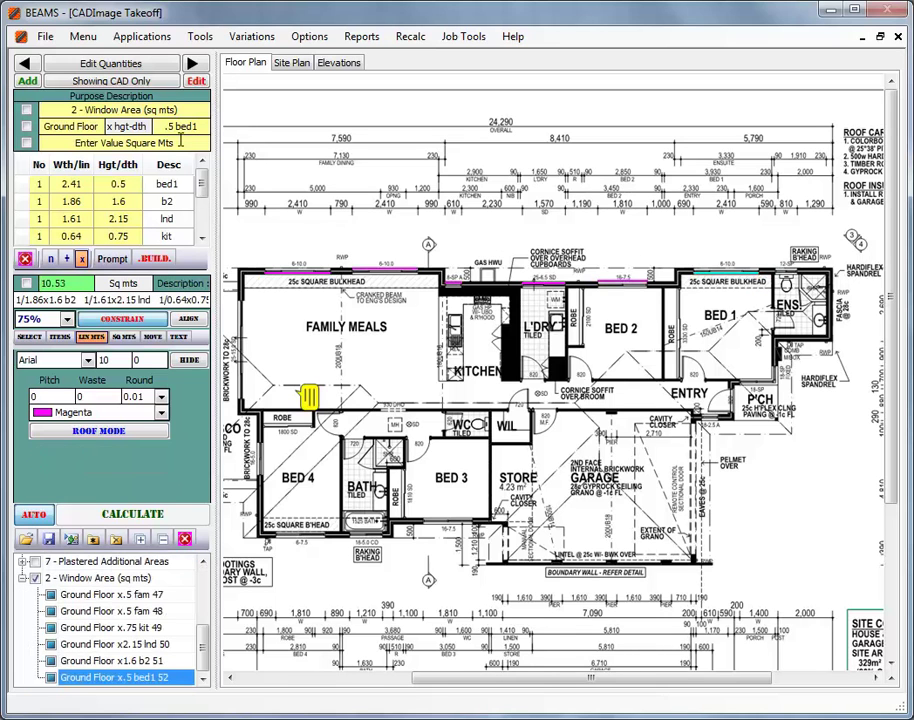
{"action": "left_click_drag", "start_coordinate": [162, 125], "coordinate": [202, 126]}
{"action": "type", "text": ".75 ens"}
{"action": "left_click", "coordinate": [570, 193]}
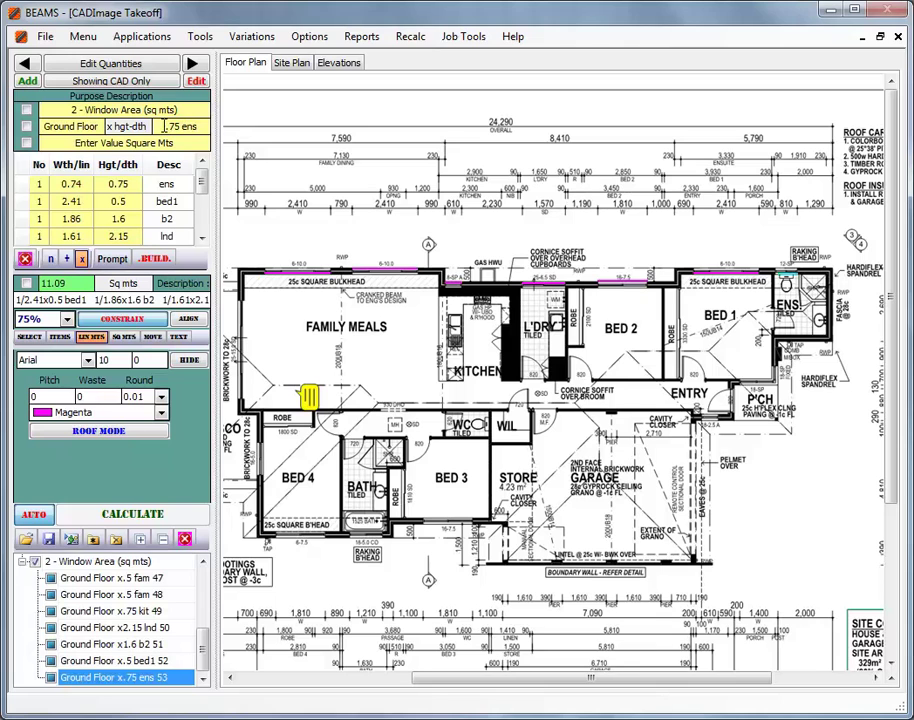
Add the Bed 1 corner window beside the Porch, about 2.02 m, as "1.7 b1" and the Entry window, about 0.67 m, as "1.7 ent"
{"action": "triple_click", "coordinate": [165, 126]}
{"action": "type", "text": "1.7"}
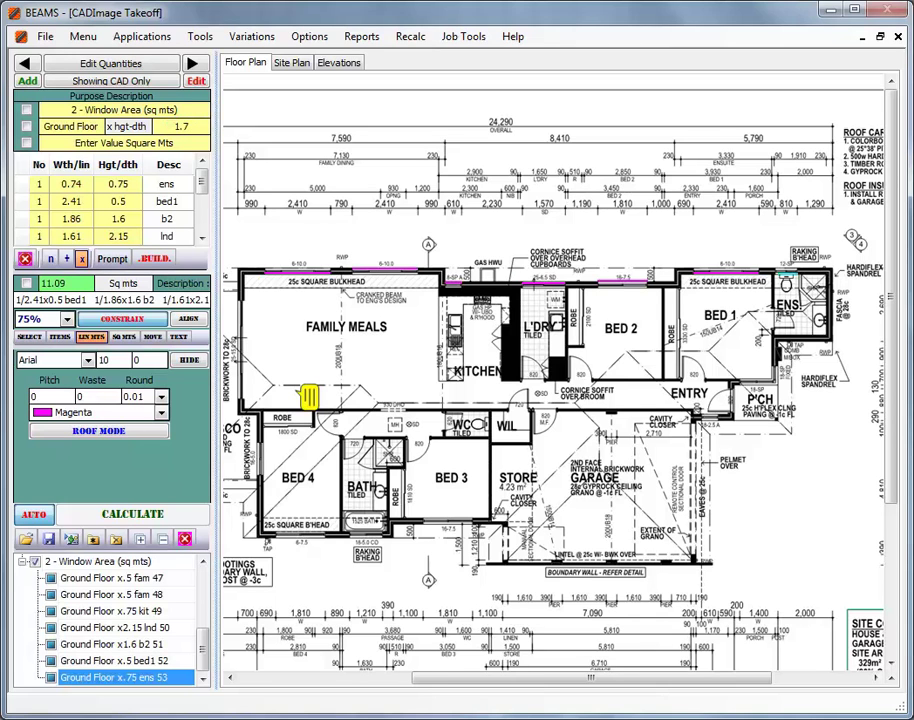
{"action": "type", "text": " b1"}
{"action": "key", "text": "Return"}
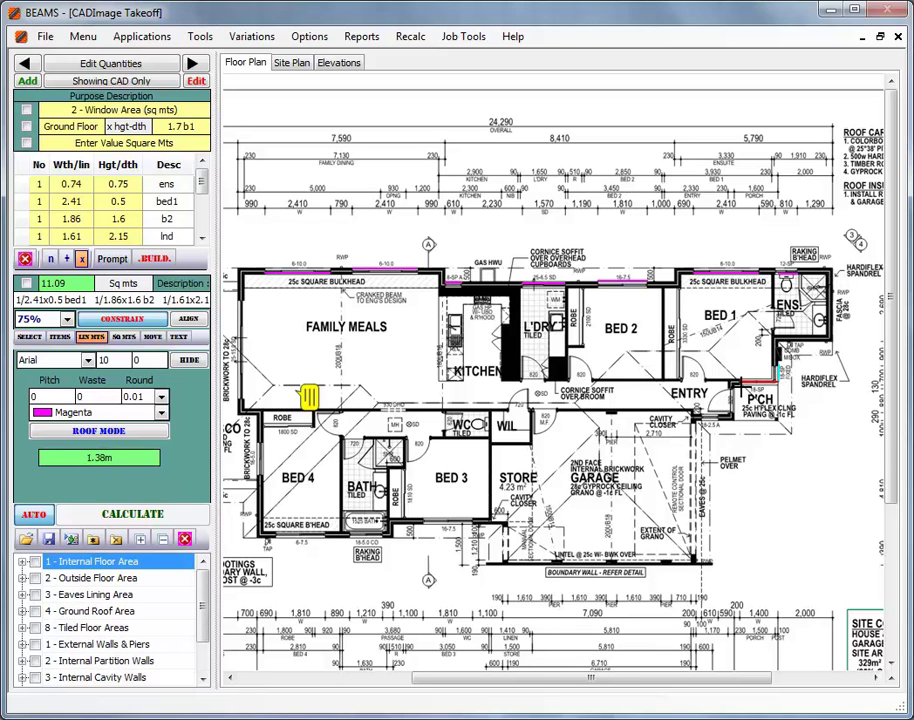
{"action": "right_click", "coordinate": [738, 382]}
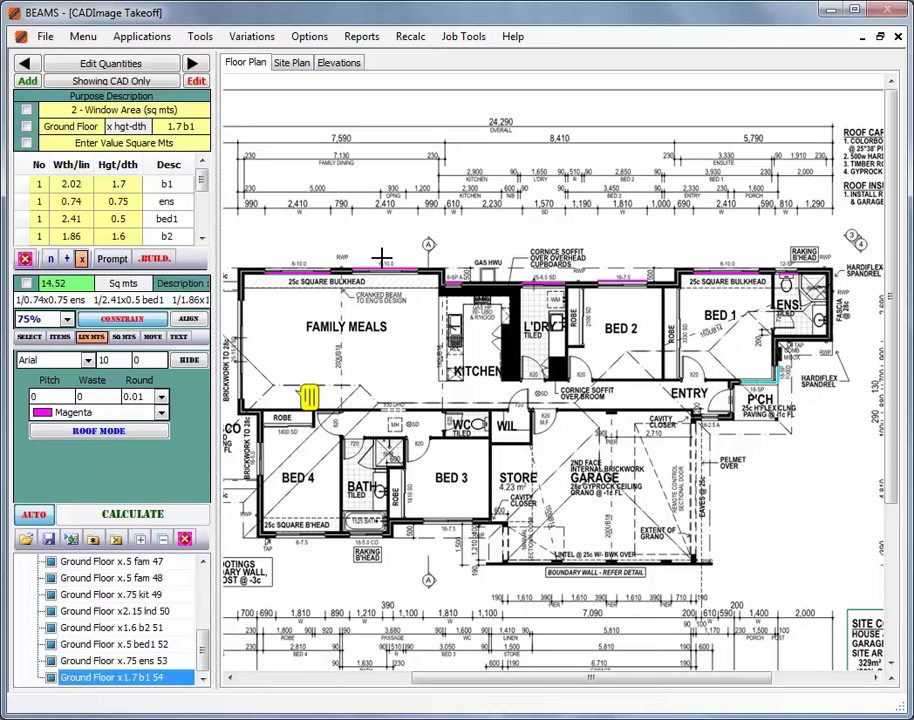
{"action": "type", "text": "1"}
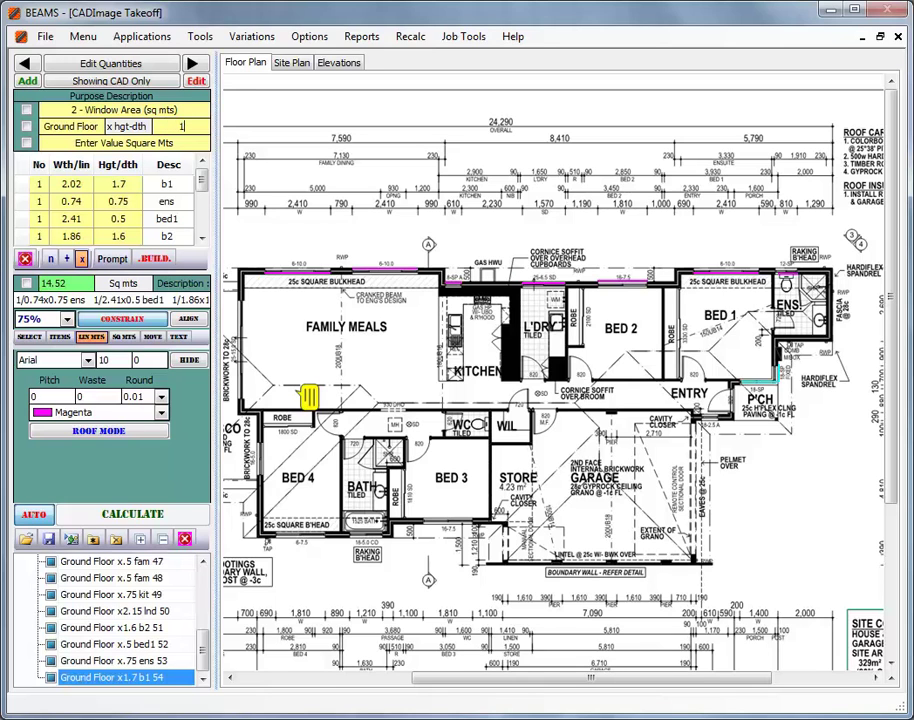
{"action": "type", "text": ".7 ent"}
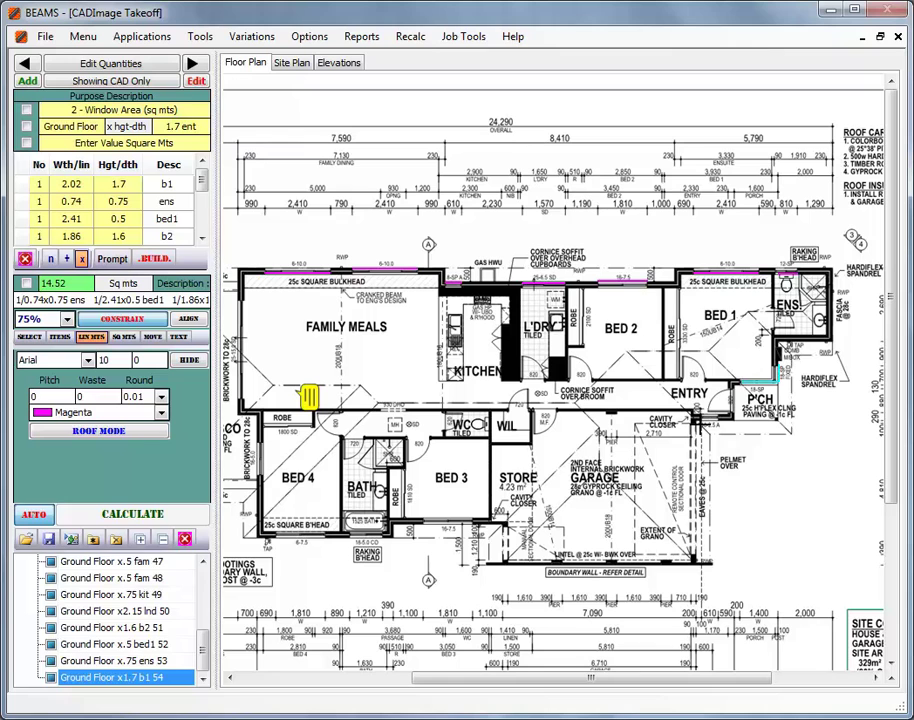
{"action": "key", "text": "Return"}
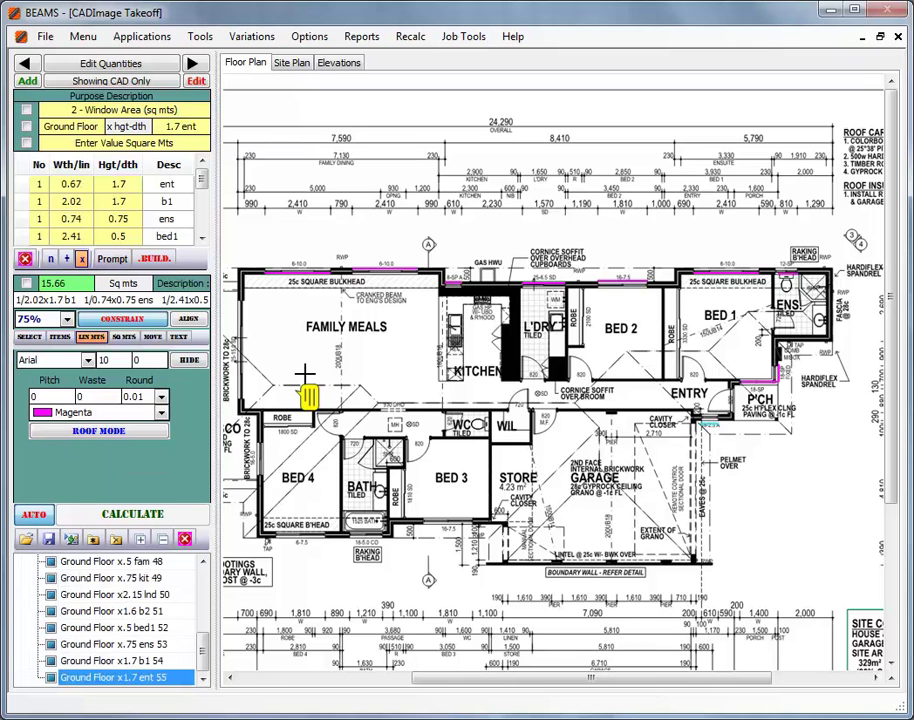
Add the Bed 3 window, about 1.74 m wide, as "1.6 b3" and the Bed 4 window, about 1.7 m wide, as ".5 b4"
{"action": "type", "text": "1.6 b3"}
{"action": "left_click", "coordinate": [424, 520]}
{"action": "left_click", "coordinate": [330, 370]}
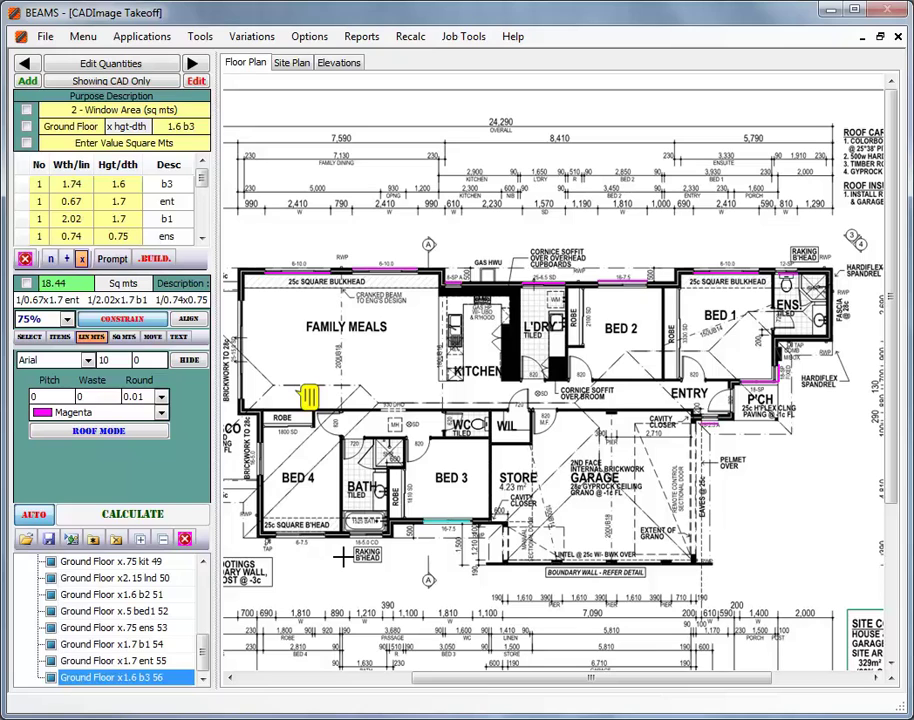
{"action": "left_click", "coordinate": [182, 126]}
{"action": "type", "text": ".5 b4"}
{"action": "key", "text": "Return"}
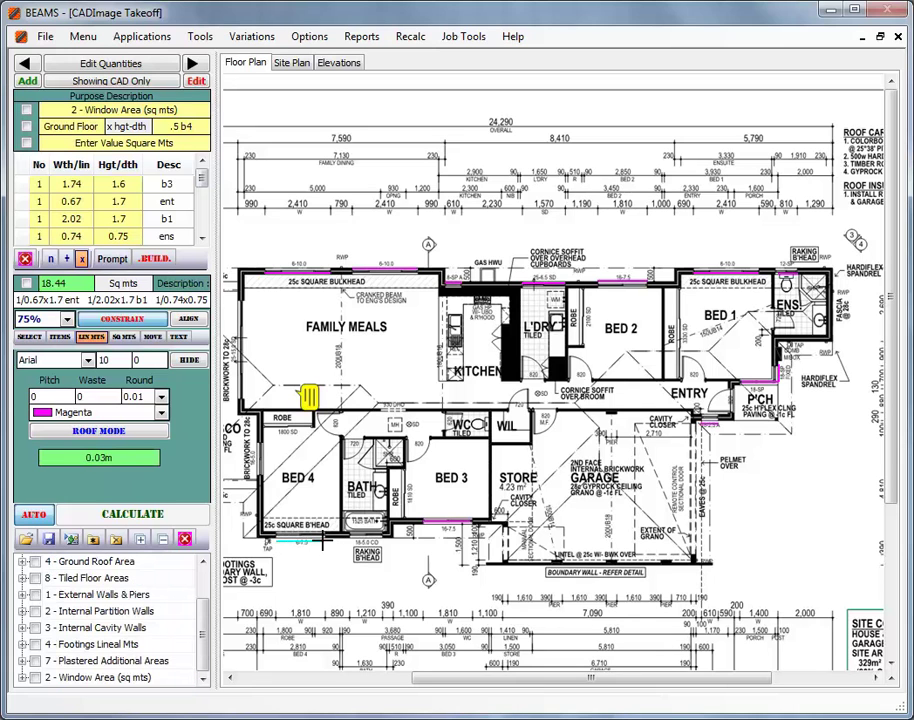
{"action": "left_click", "coordinate": [231, 385]}
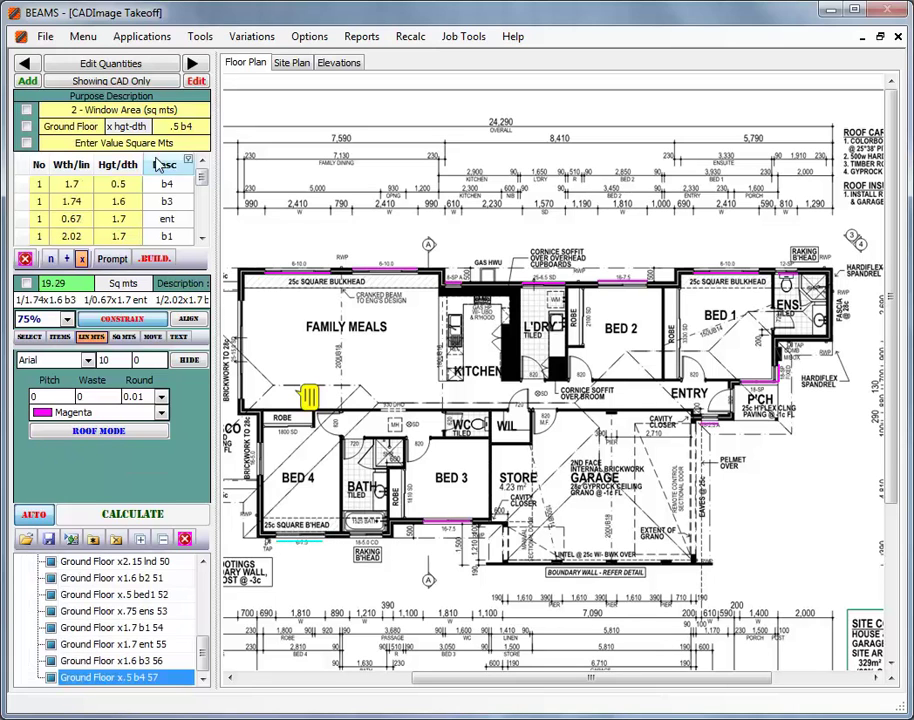
Add the Bath window, about 1.09 m wide, with height and description "1.6 bath"
{"action": "double_click", "coordinate": [181, 126]}
{"action": "type", "text": "1.6 bath"}
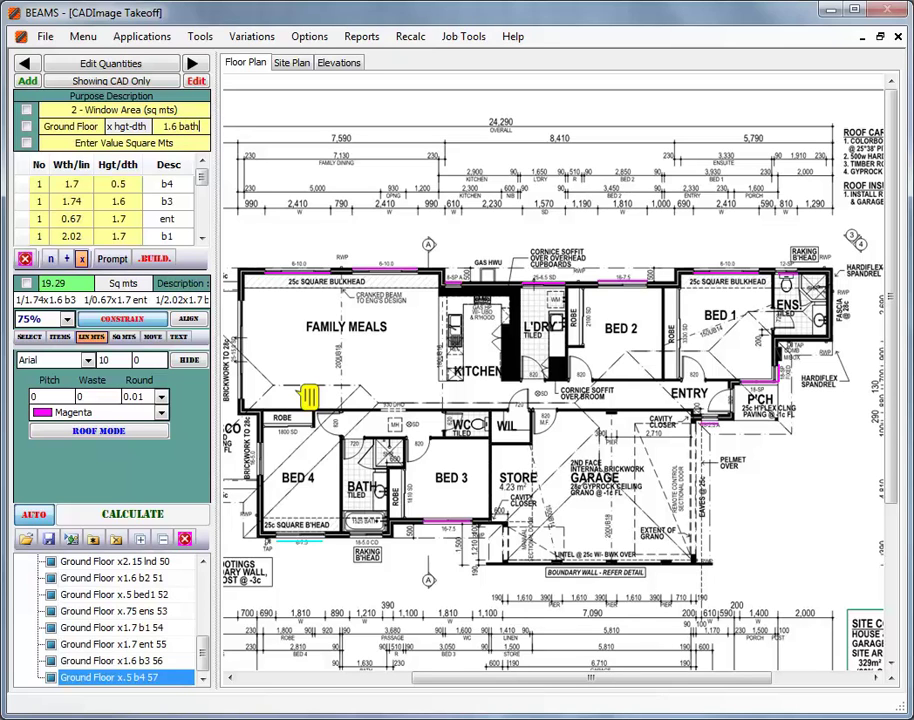
{"action": "left_click", "coordinate": [253, 381]}
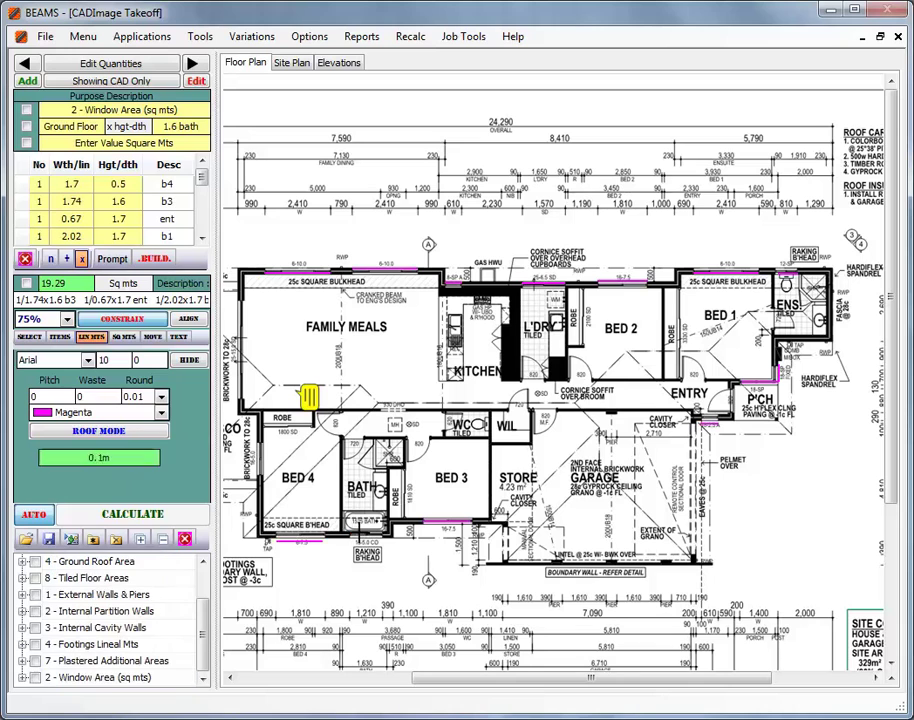
{"action": "right_click", "coordinate": [266, 380]}
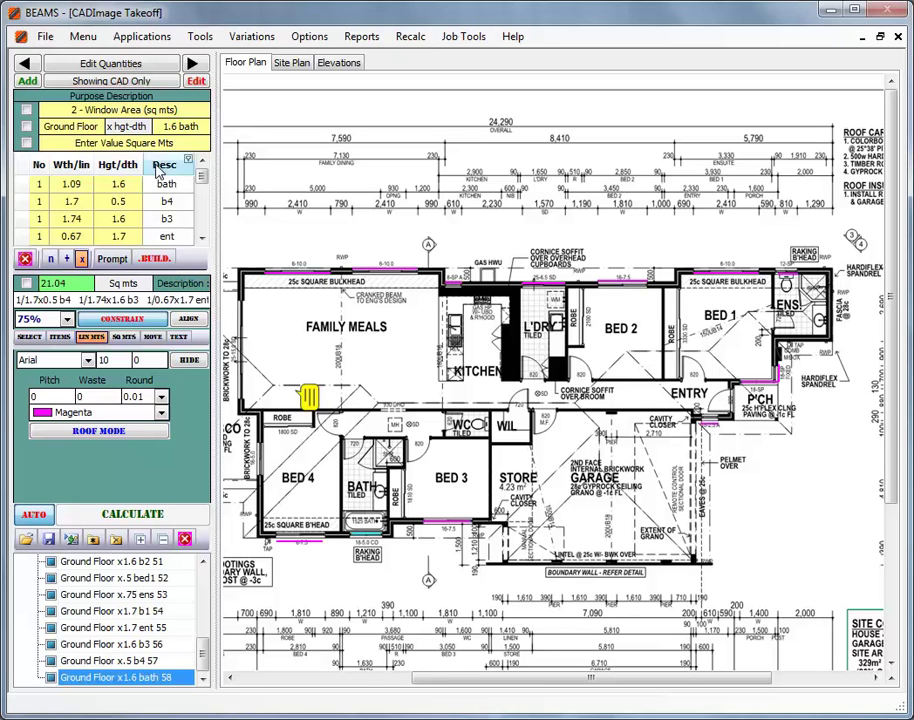
Add the Bed 4 side window, about 1.32 m wide, with height and description "1.6 bed4"
{"action": "left_click_drag", "start_coordinate": [181, 126], "coordinate": [203, 126]}
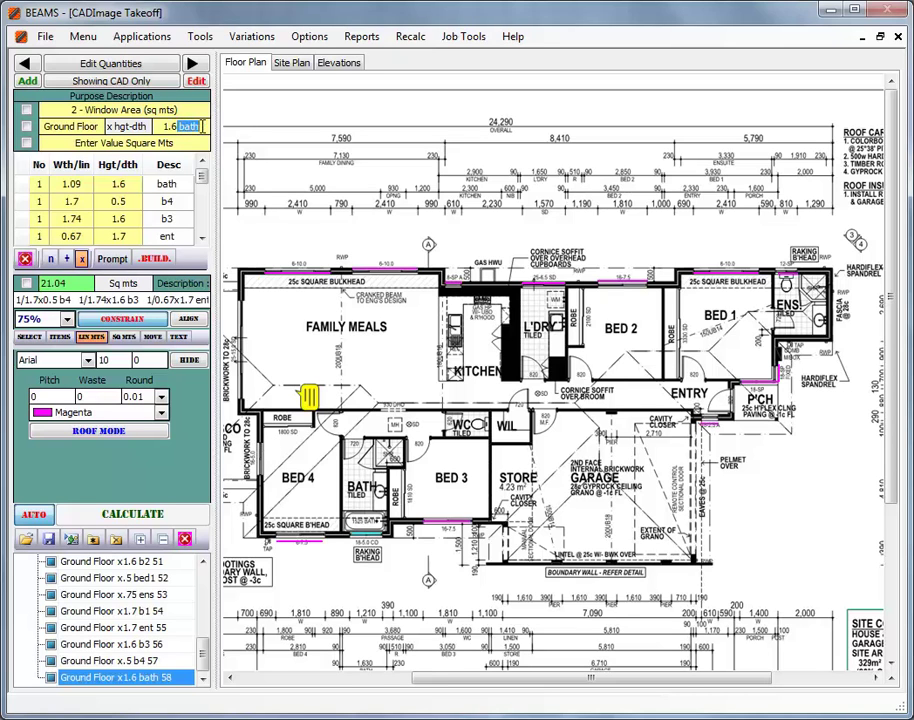
{"action": "type", "text": "bed4"}
{"action": "key", "text": "Return"}
{"action": "left_click", "coordinate": [258, 442]}
{"action": "left_click", "coordinate": [259, 476]}
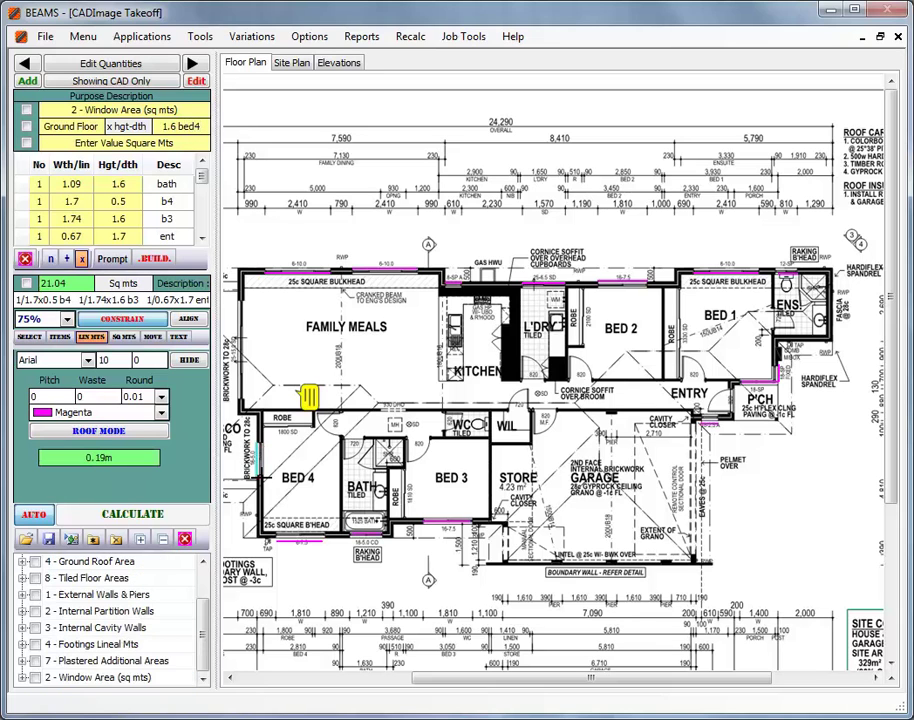
{"action": "right_click", "coordinate": [260, 477]}
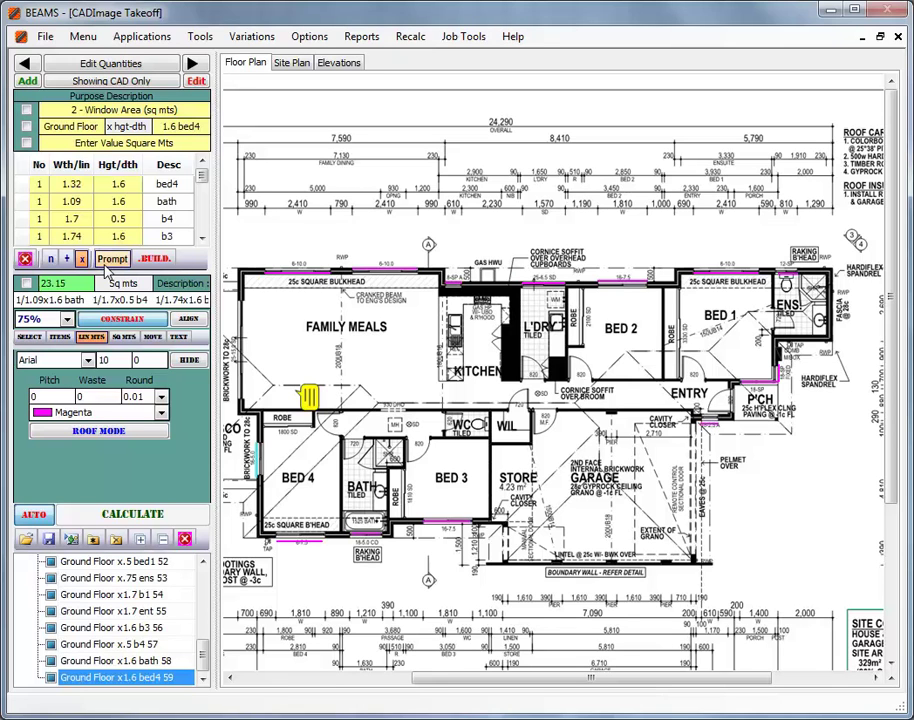
Build the related prescriptions for the window areas and submit the bed4 window with Nosings and their dependent items excluded
{"action": "double_click", "coordinate": [112, 184]}
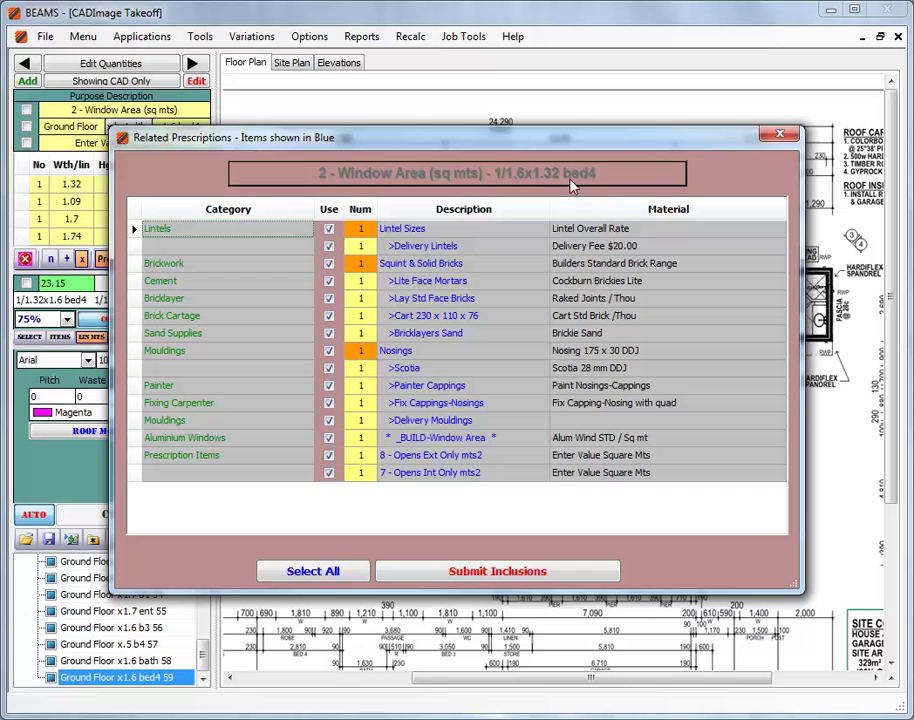
{"action": "left_click_drag", "start_coordinate": [512, 143], "coordinate": [835, 155]}
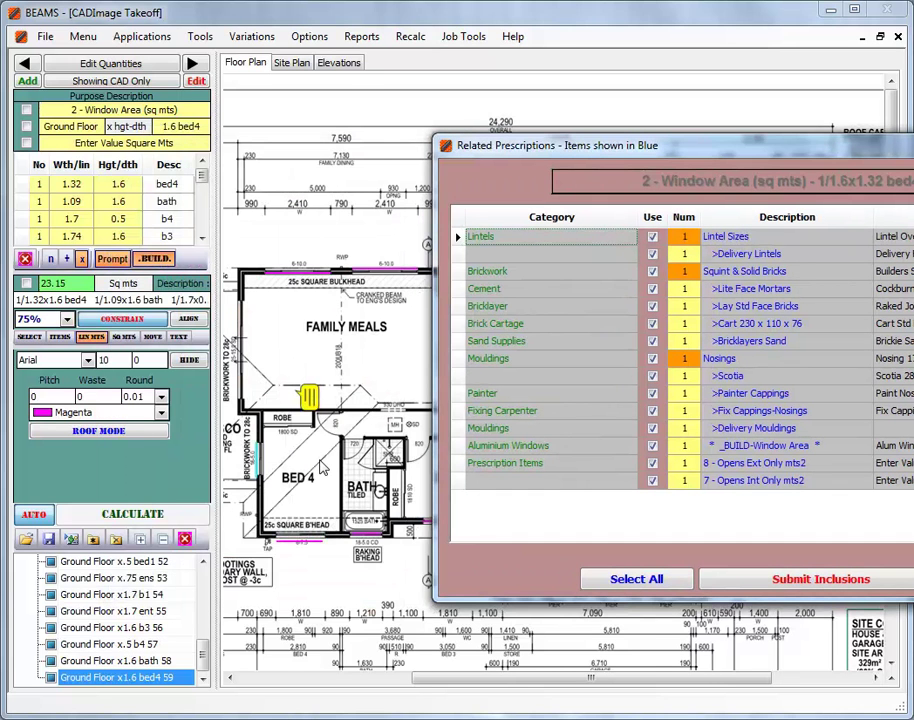
{"action": "left_click", "coordinate": [653, 359]}
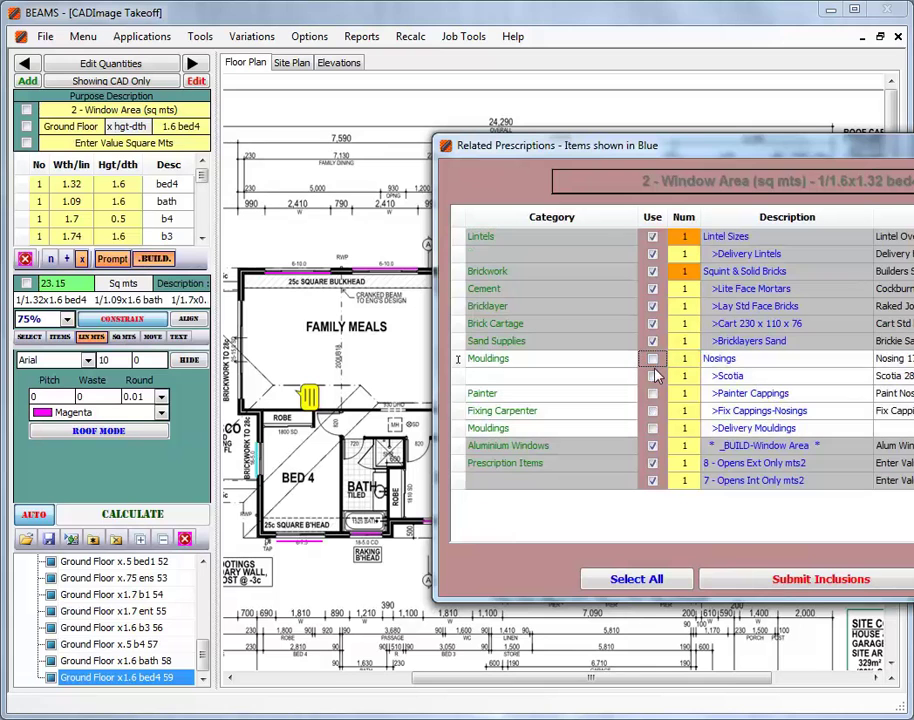
{"action": "left_click", "coordinate": [777, 580]}
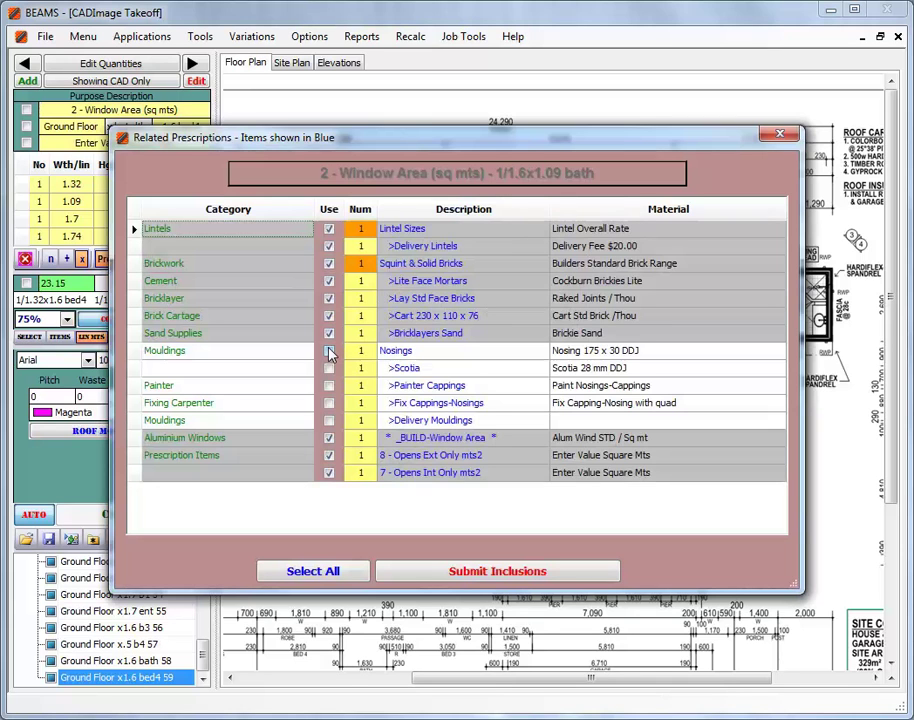
Set the bath window's Lintel Sizes number to 0 and submit its inclusions
{"action": "left_click", "coordinate": [360, 229]}
{"action": "type", "text": "0"}
{"action": "left_click", "coordinate": [472, 578]}
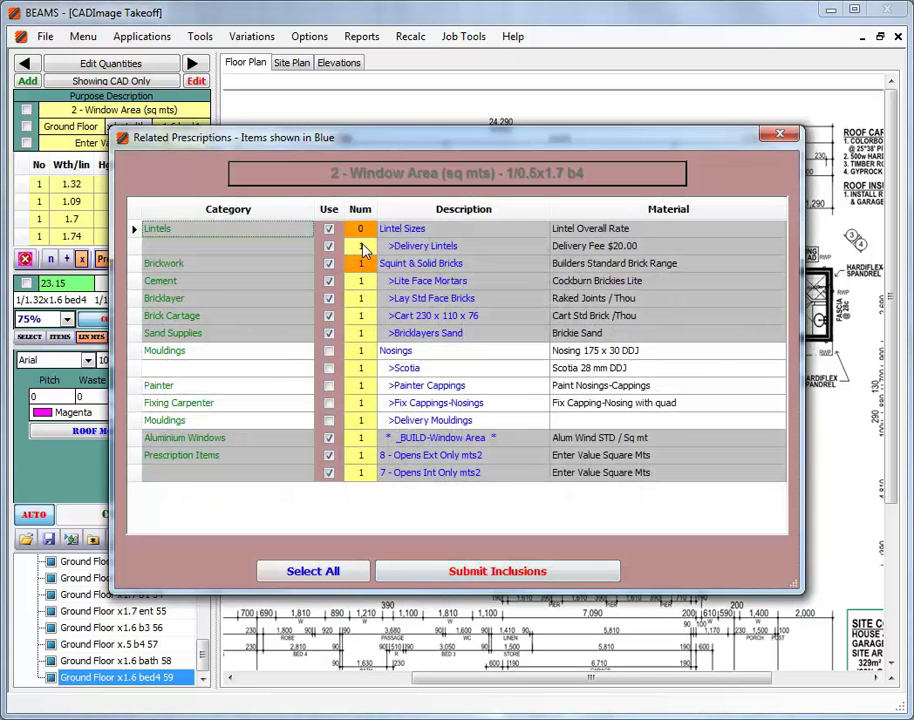
Submit the b4 window with Nosings included, and the b3 window with its Lintel Sizes number set to 1
{"action": "left_click", "coordinate": [329, 350]}
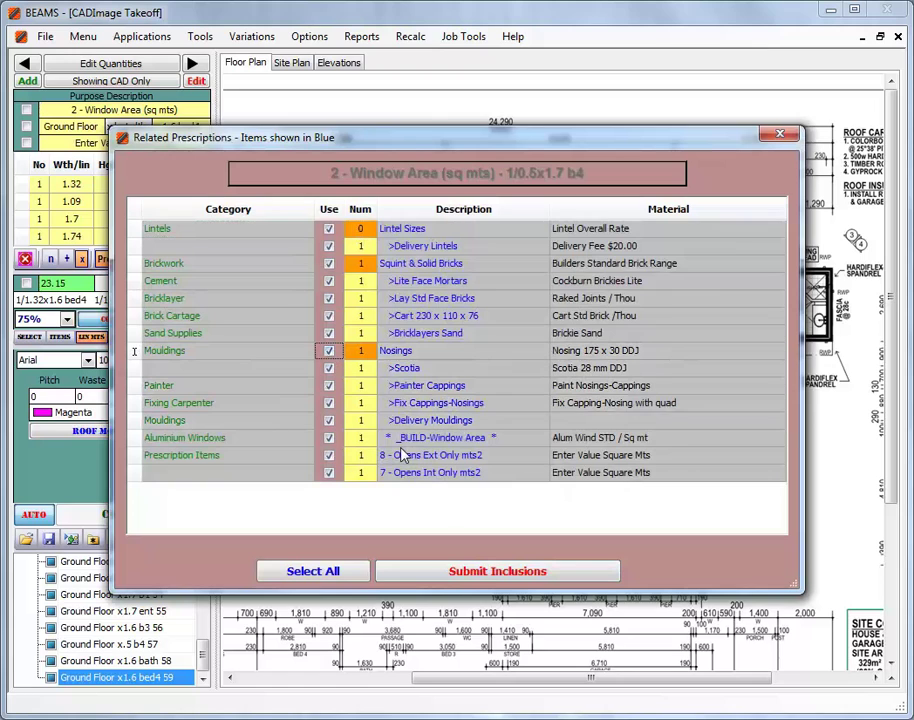
{"action": "left_click", "coordinate": [490, 573]}
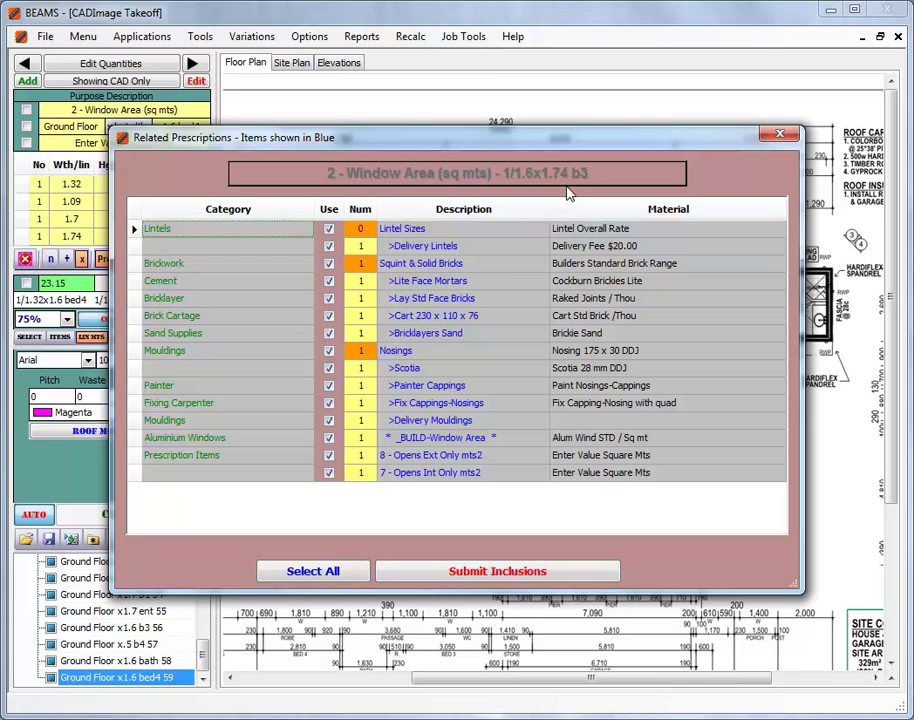
{"action": "left_click", "coordinate": [361, 229]}
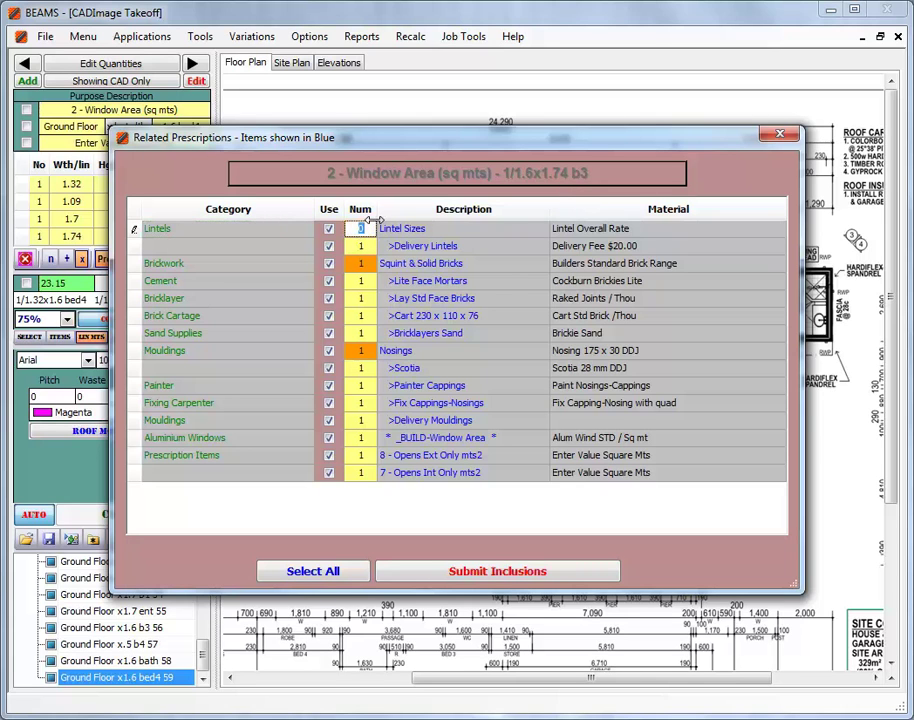
{"action": "type", "text": "1"}
{"action": "left_click", "coordinate": [460, 570]}
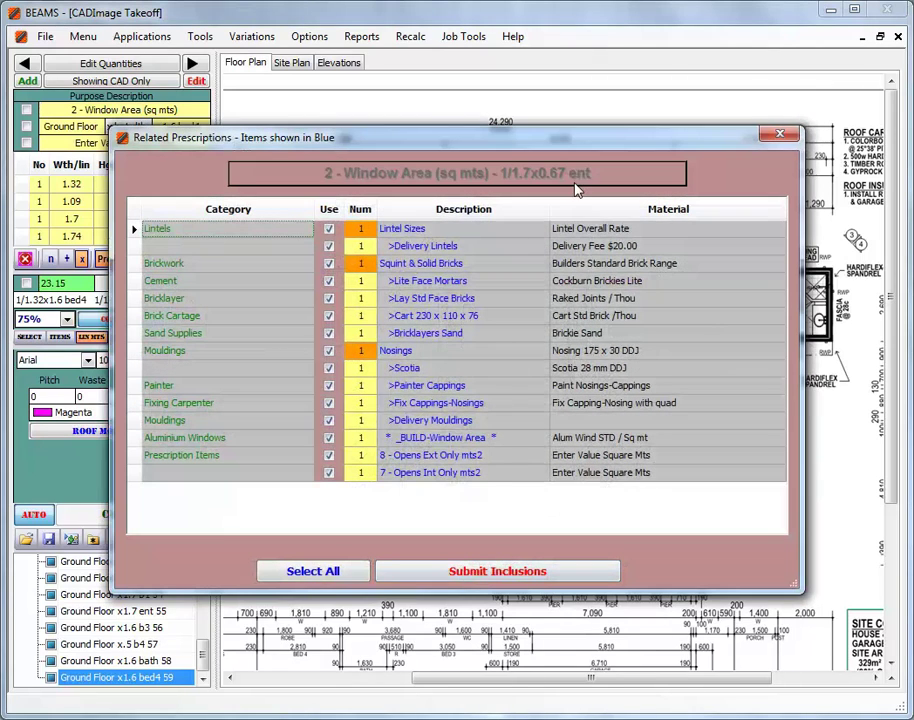
Submit the ent window without Nosings and the b1 and ens windows with Nosings included
{"action": "left_click", "coordinate": [330, 352]}
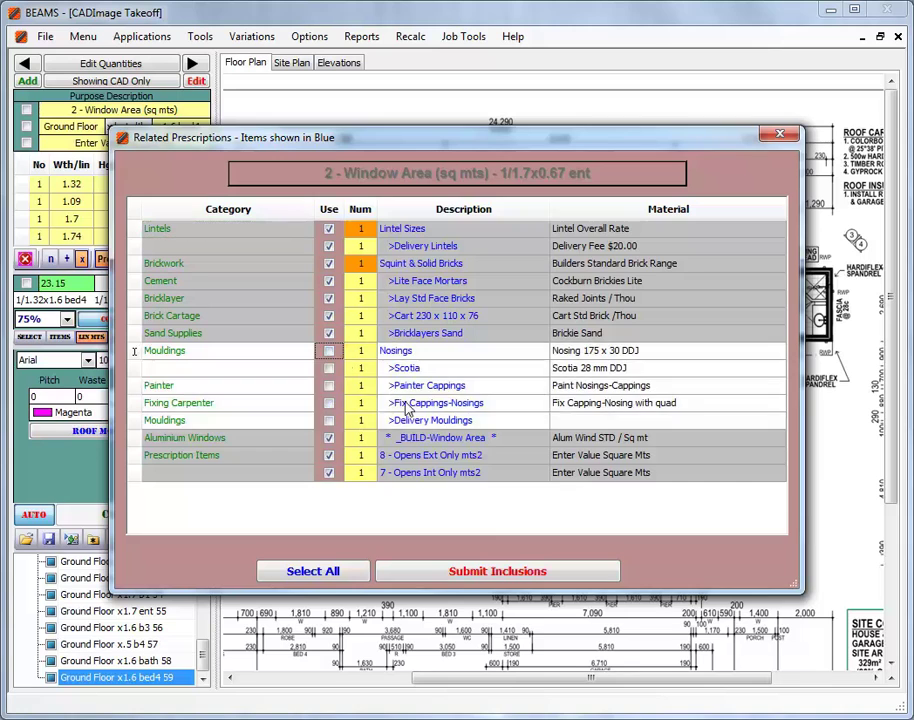
{"action": "left_click", "coordinate": [488, 572]}
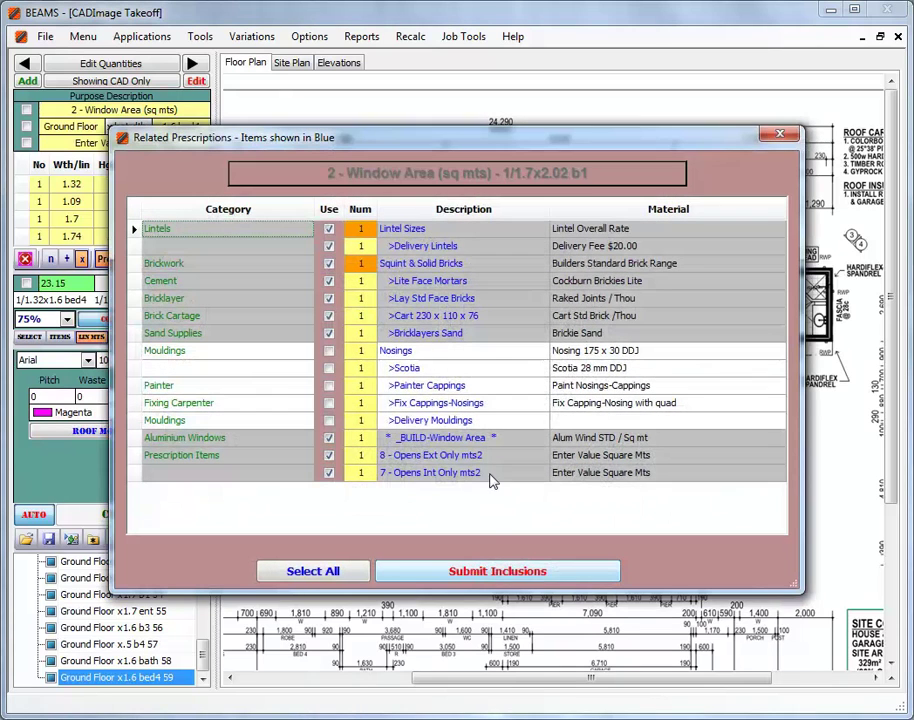
{"action": "left_click", "coordinate": [330, 352]}
{"action": "left_click", "coordinate": [455, 573]}
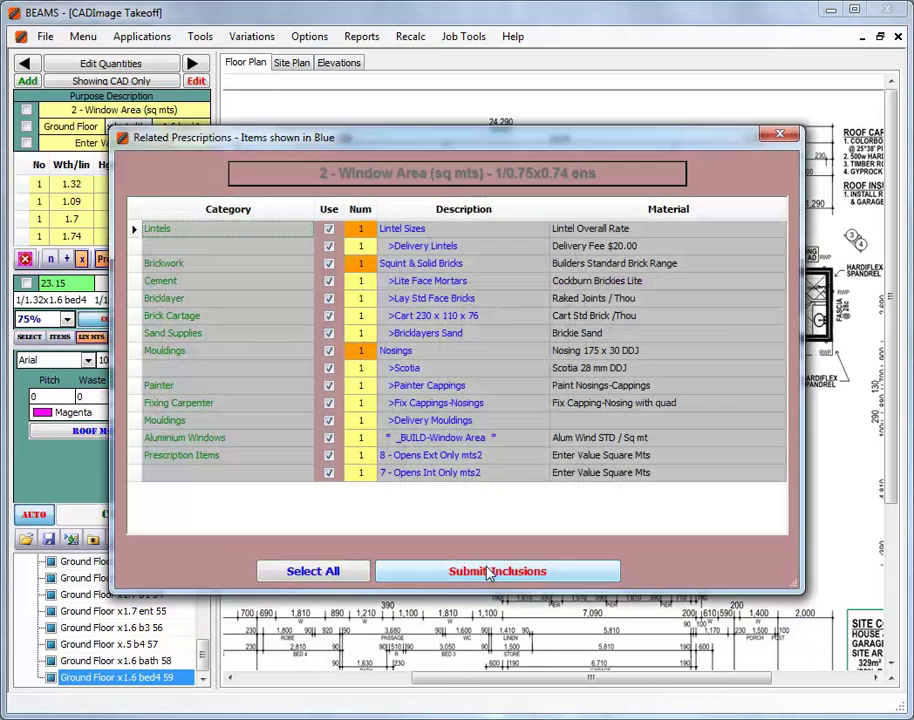
{"action": "left_click", "coordinate": [490, 574]}
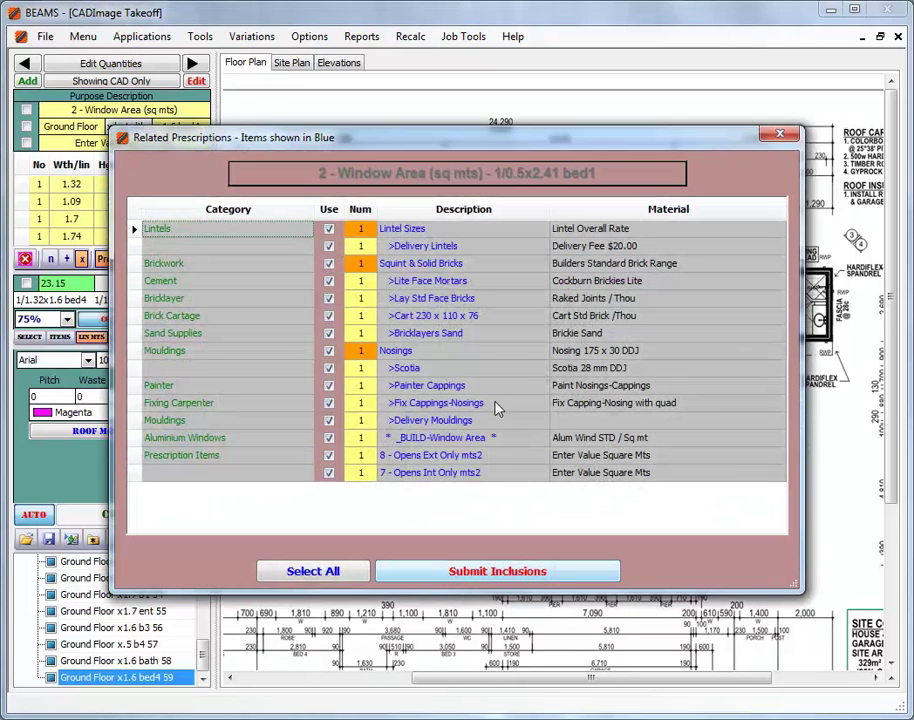
Exclude Nosings and their dependent items from the 0.5 x 2.41 bed1 window and submit it and the following window
{"action": "left_click", "coordinate": [329, 350]}
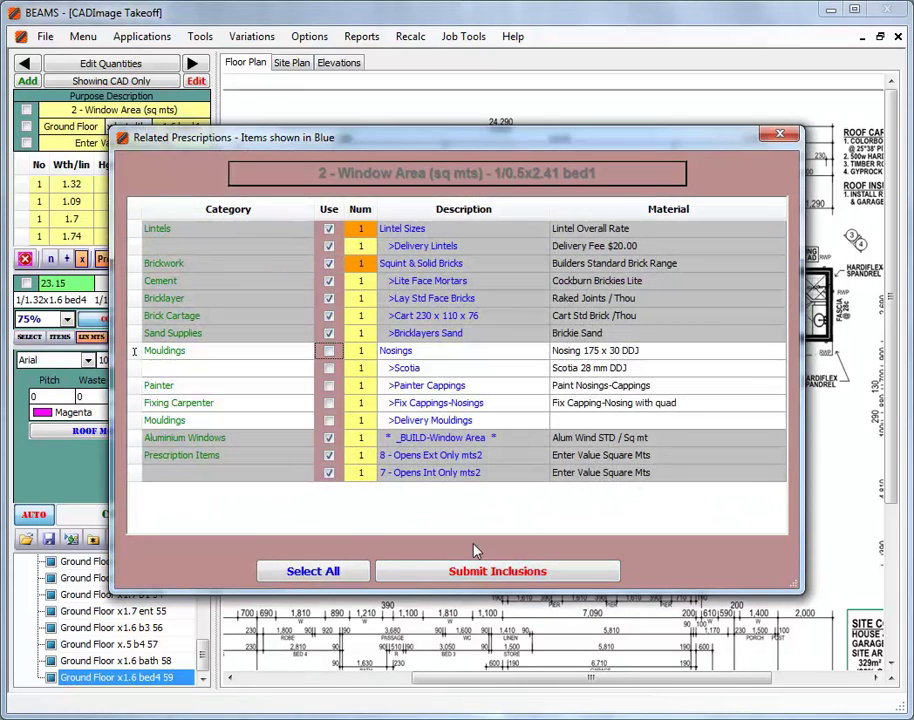
{"action": "left_click", "coordinate": [478, 575]}
{"action": "left_click", "coordinate": [480, 576]}
Include Nosings for the lnd window and submit the inclusions for it and all remaining windows
{"action": "left_click", "coordinate": [329, 351]}
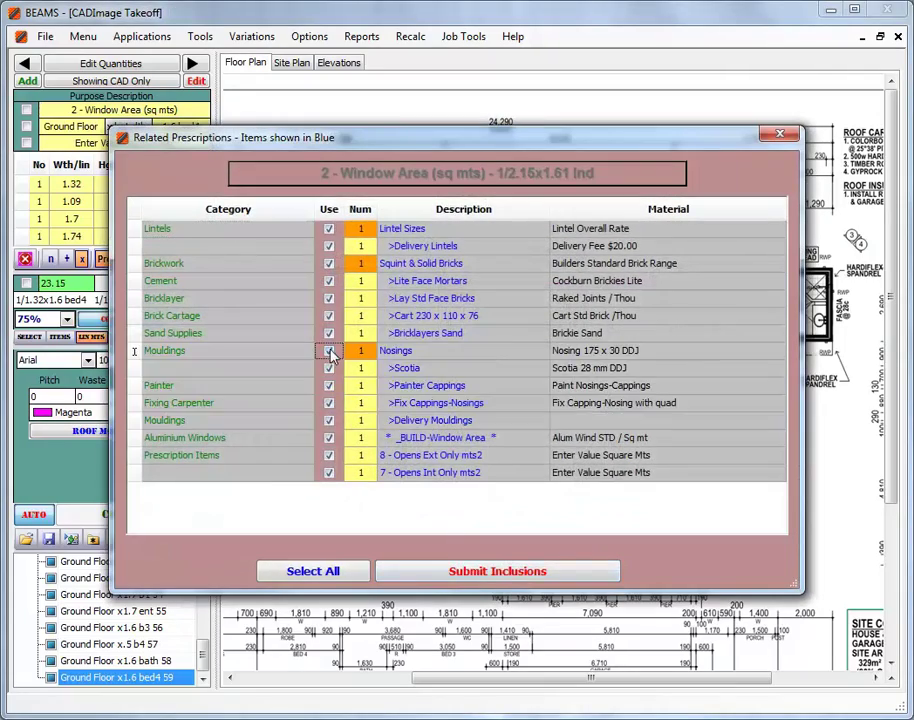
{"action": "left_click", "coordinate": [490, 576]}
{"action": "left_click", "coordinate": [490, 575]}
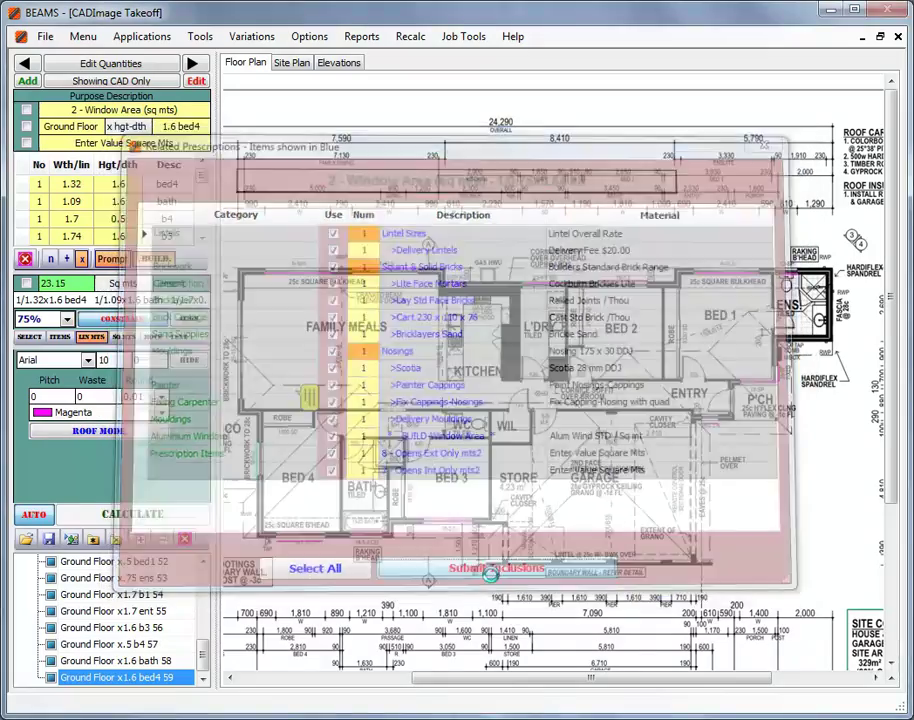
{"action": "left_click", "coordinate": [491, 576]}
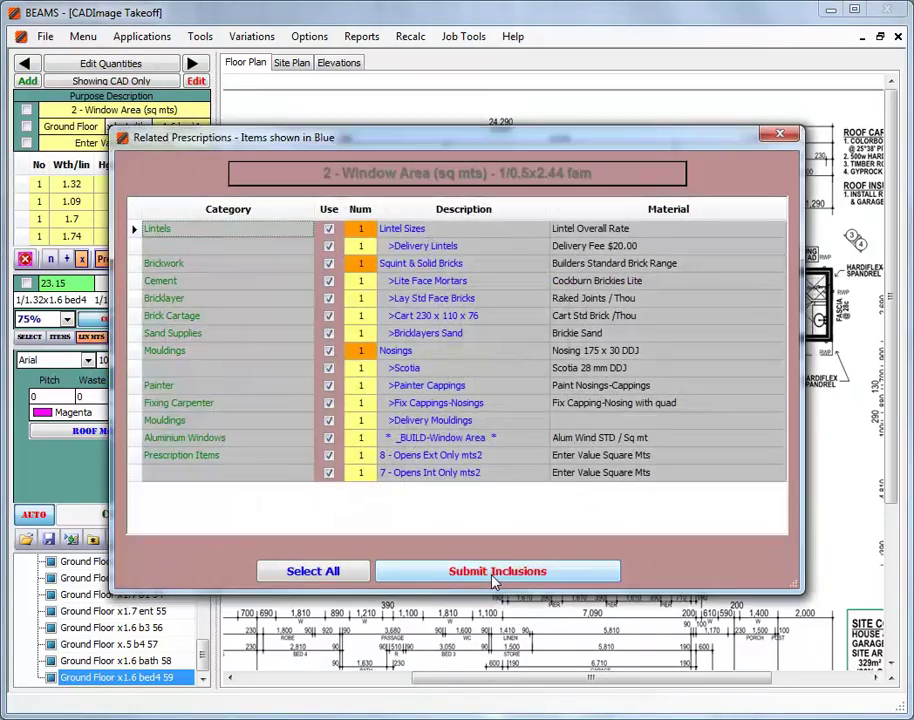
{"action": "left_click", "coordinate": [492, 575]}
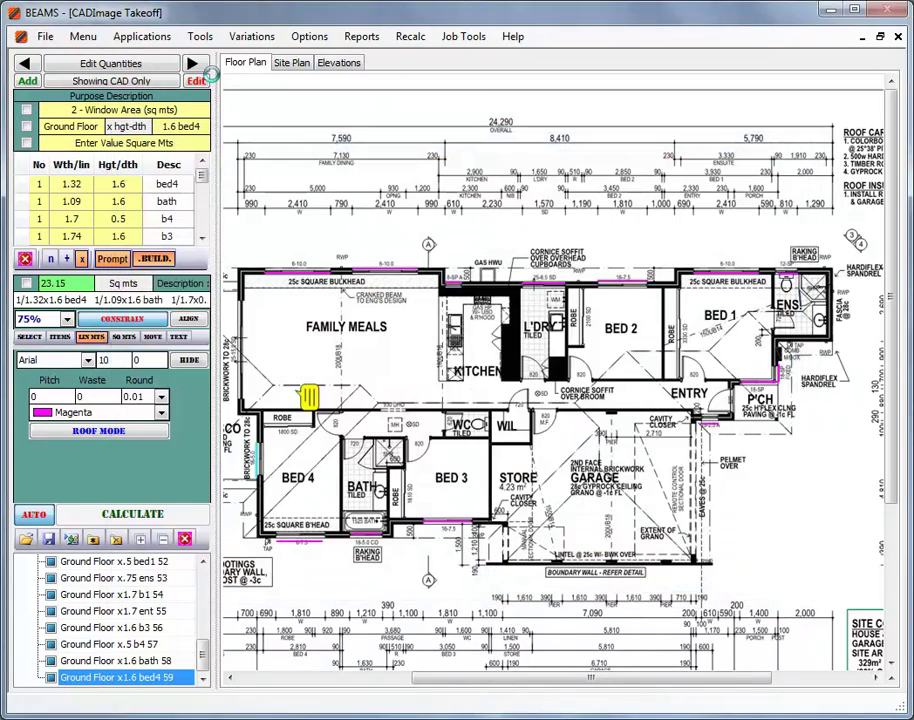
Switch to 3 - Shelving for Wardrobes and add the Bed 2 robe shelf, about 2.22 m long, with depth .45
{"action": "left_click", "coordinate": [152, 57]}
{"action": "left_click", "coordinate": [198, 64]}
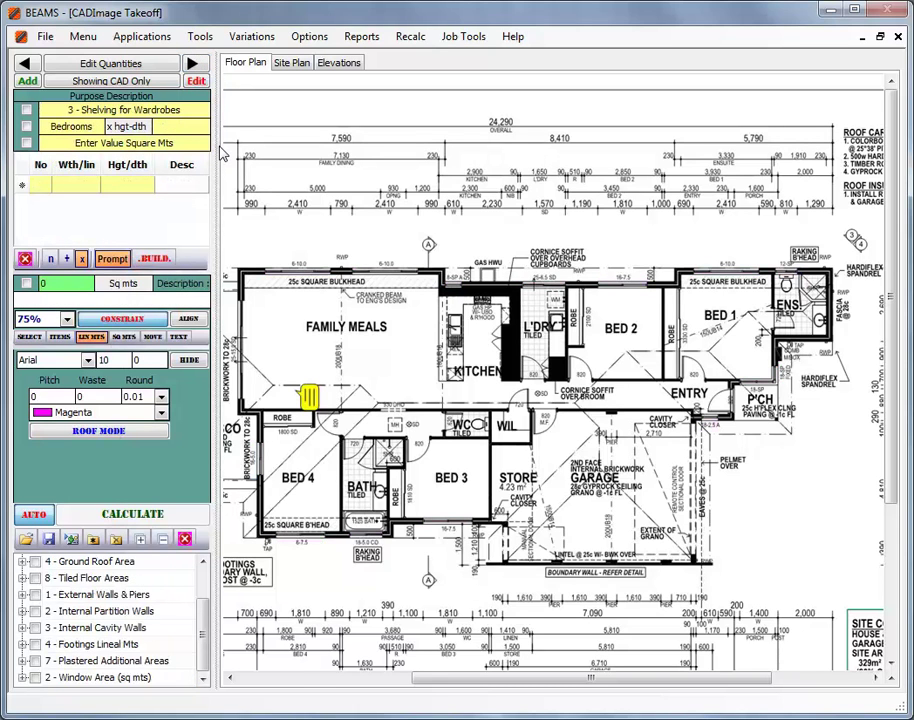
{"action": "type", "text": ".45"}
{"action": "left_click", "coordinate": [572, 288]}
{"action": "left_click", "coordinate": [572, 346]}
{"action": "right_click", "coordinate": [660, 293]}
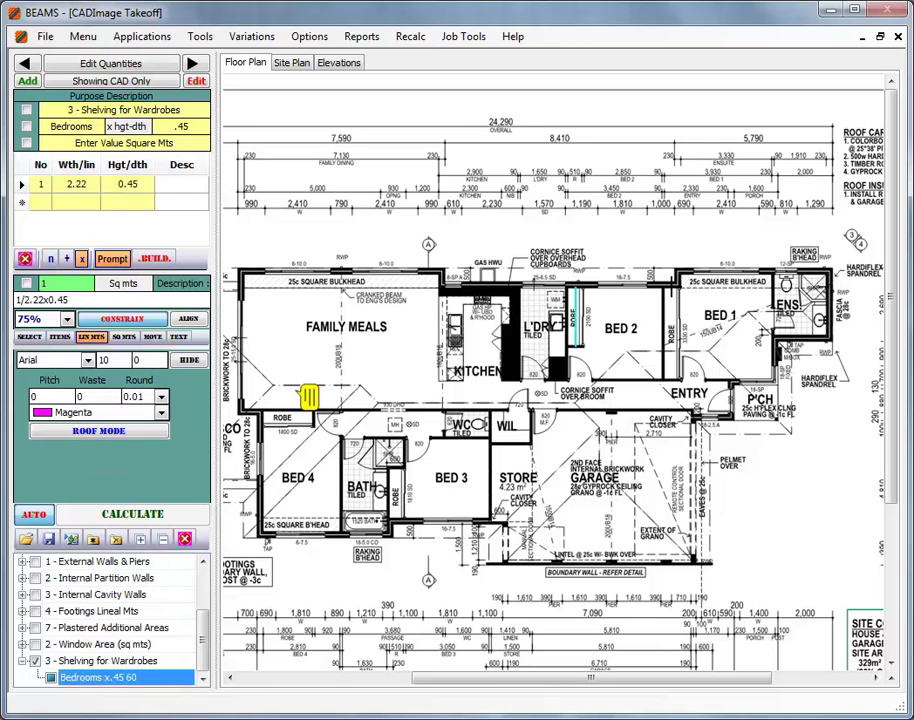
Add the Bed 1 robe shelf, about 3.28 m long, at the .45 depth
{"action": "left_click", "coordinate": [668, 290]}
{"action": "left_click", "coordinate": [668, 376]}
{"action": "right_click", "coordinate": [668, 376]}
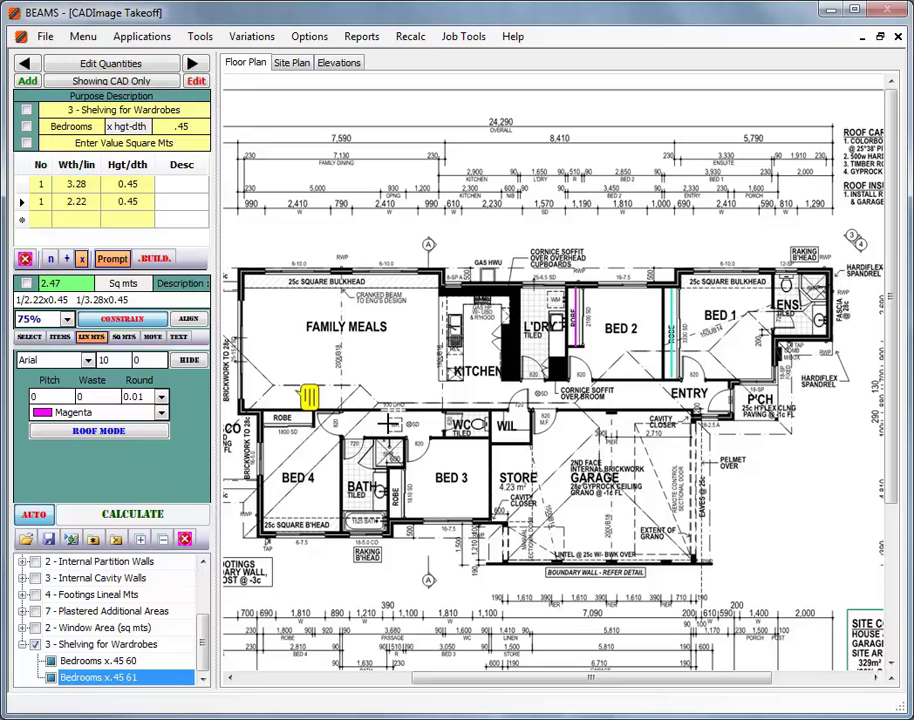
Add the Bed 3 and Bed 4 robe shelves, each about 1.9 m long, at the .45 depth
{"action": "left_click", "coordinate": [393, 458]}
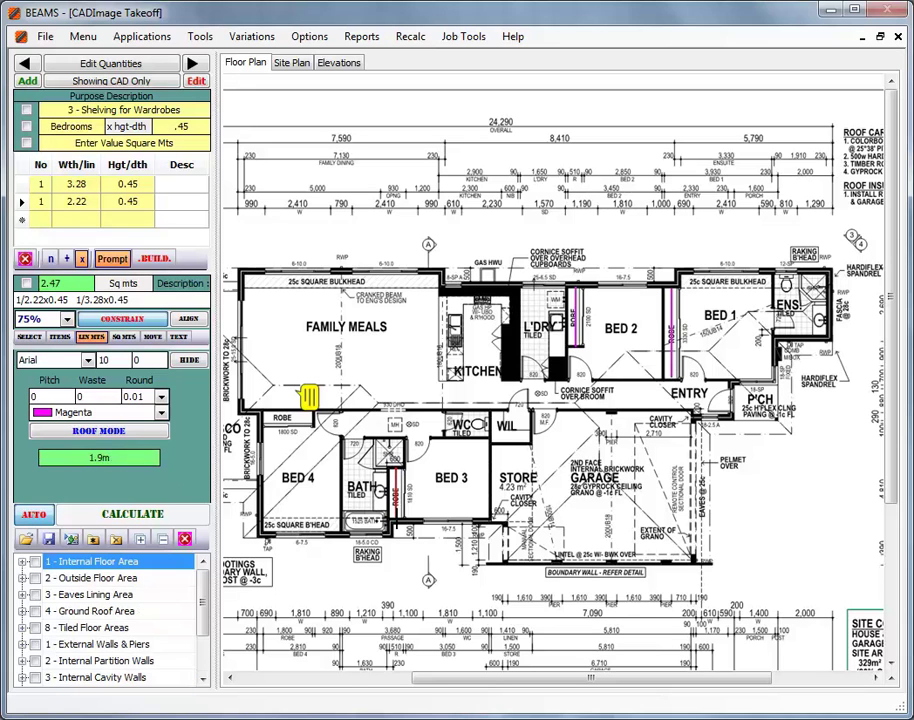
{"action": "left_click", "coordinate": [393, 508]}
{"action": "right_click", "coordinate": [393, 508]}
{"action": "left_click", "coordinate": [263, 417]}
{"action": "left_click", "coordinate": [310, 417]}
{"action": "right_click", "coordinate": [310, 417]}
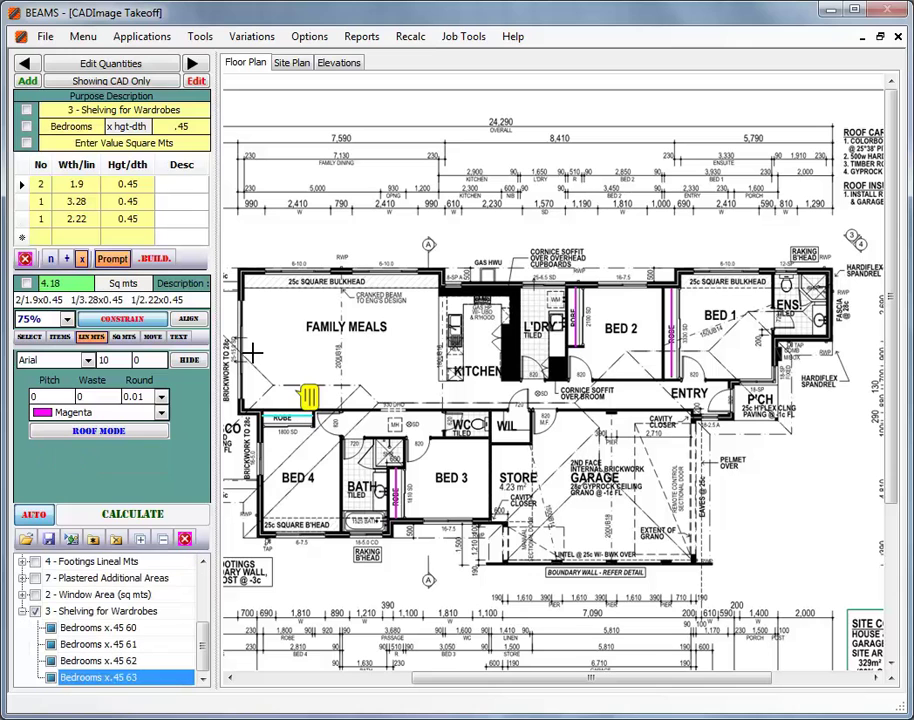
Build the wardrobe shelving's related prescriptions with Pillar Ends set to 2 and submit the inclusions for every shelf size
{"action": "left_click", "coordinate": [153, 258]}
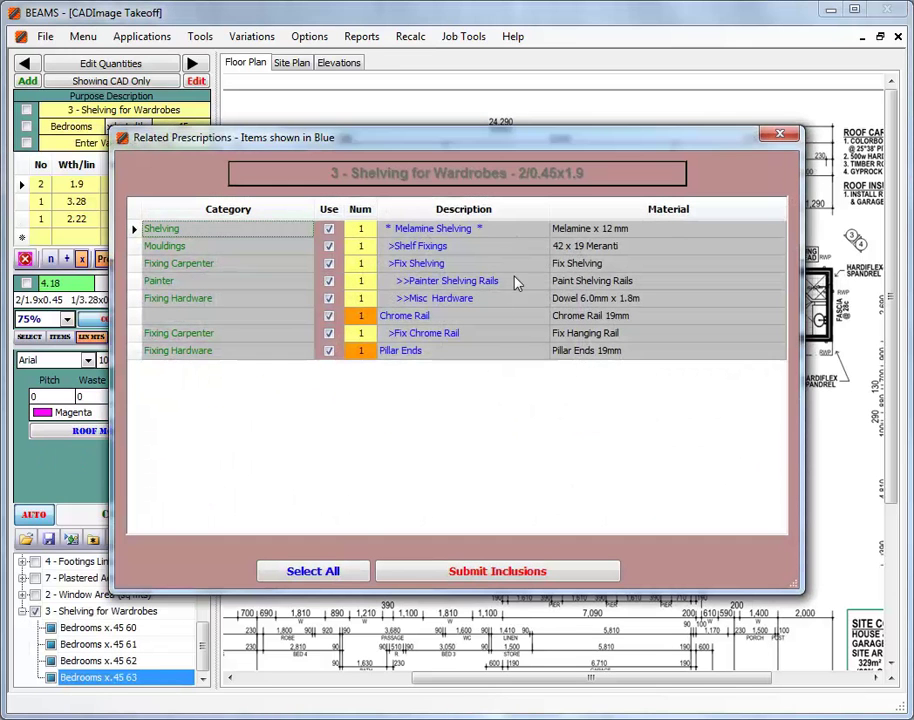
{"action": "left_click", "coordinate": [360, 351]}
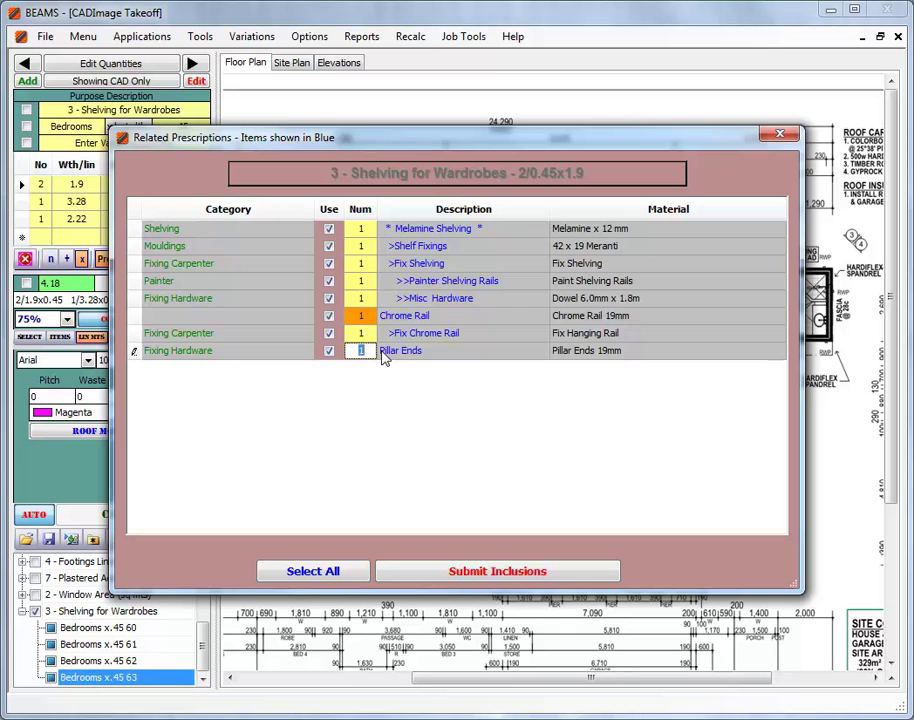
{"action": "type", "text": "2"}
{"action": "left_click", "coordinate": [478, 572]}
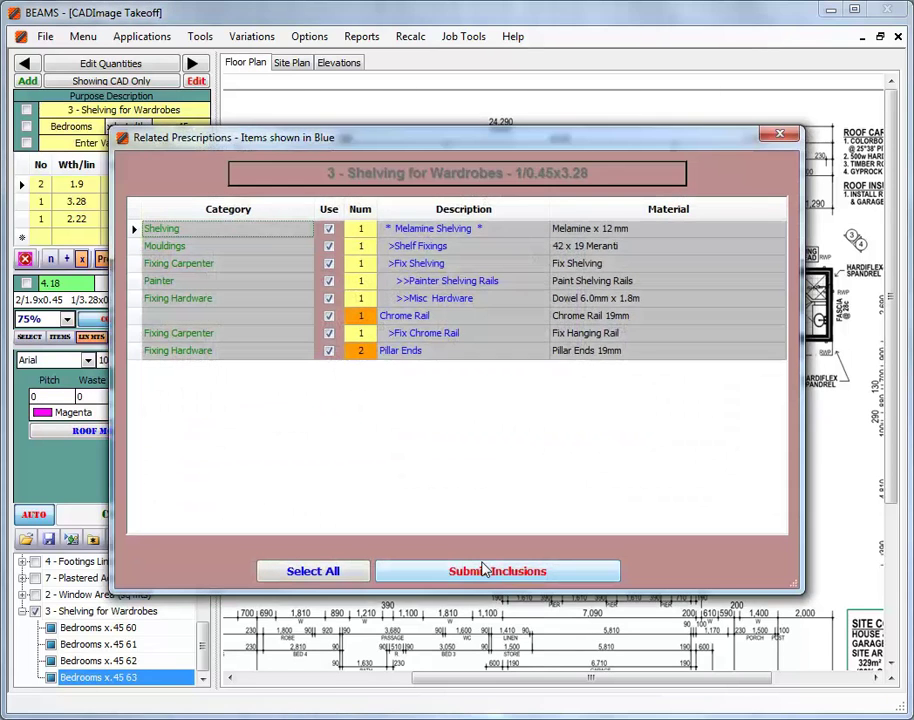
{"action": "left_click", "coordinate": [484, 571]}
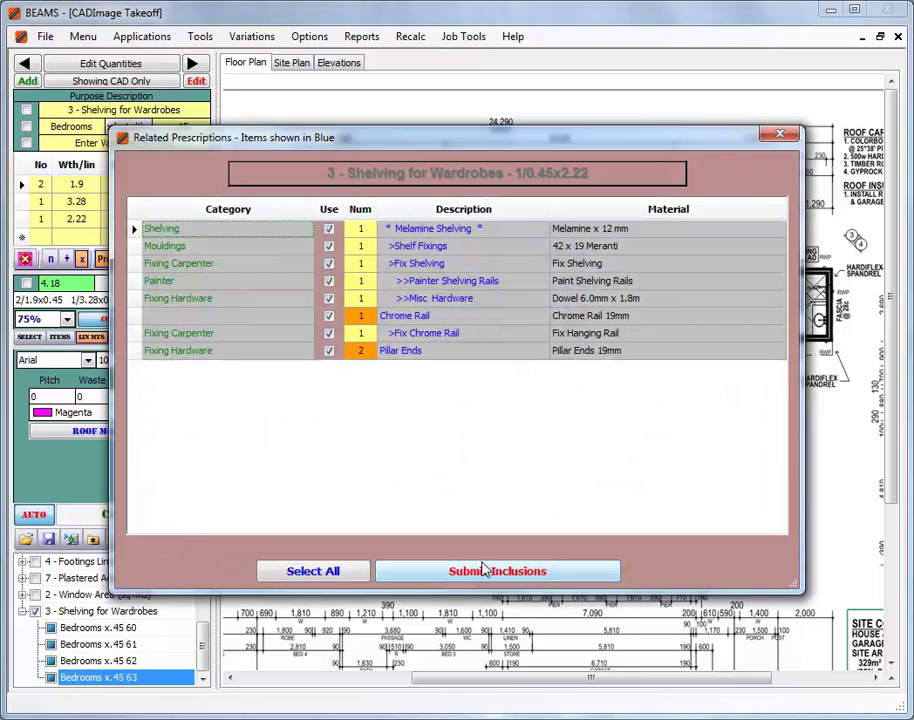
{"action": "left_click", "coordinate": [484, 574]}
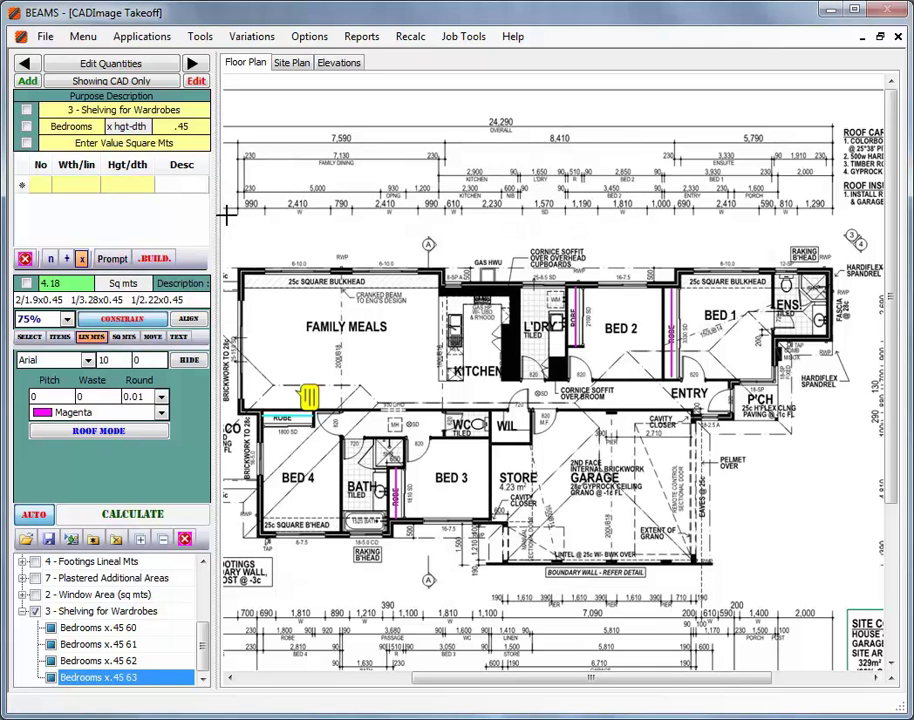
Switch to 4 - Shelving for Cupboards and add two Linen shelves, about 1.48 m and 1.22 m long, at the .45 depth
{"action": "left_click", "coordinate": [193, 63]}
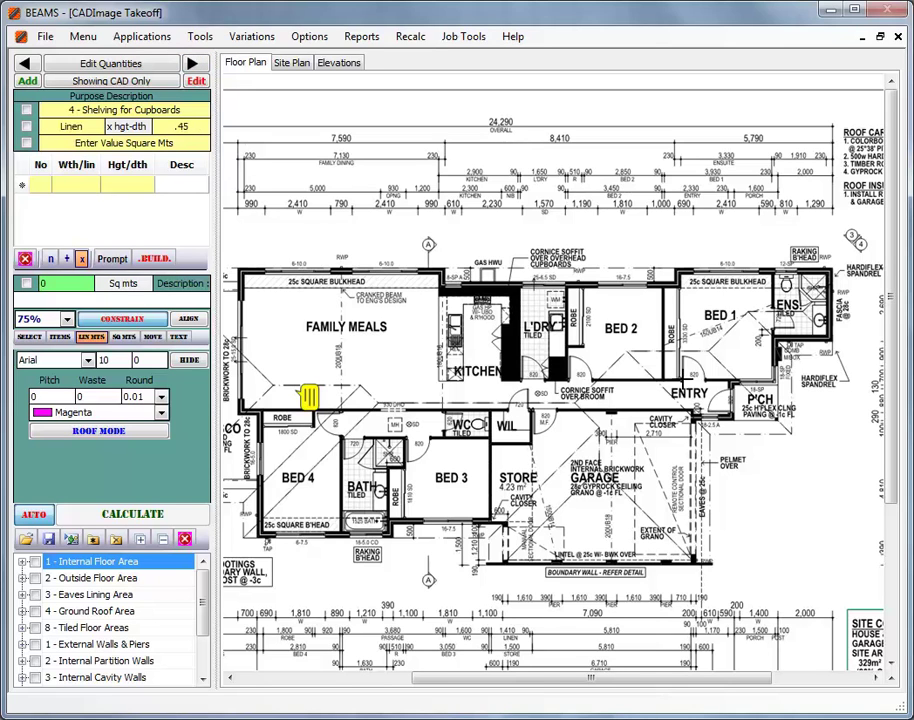
{"action": "left_click", "coordinate": [493, 411]}
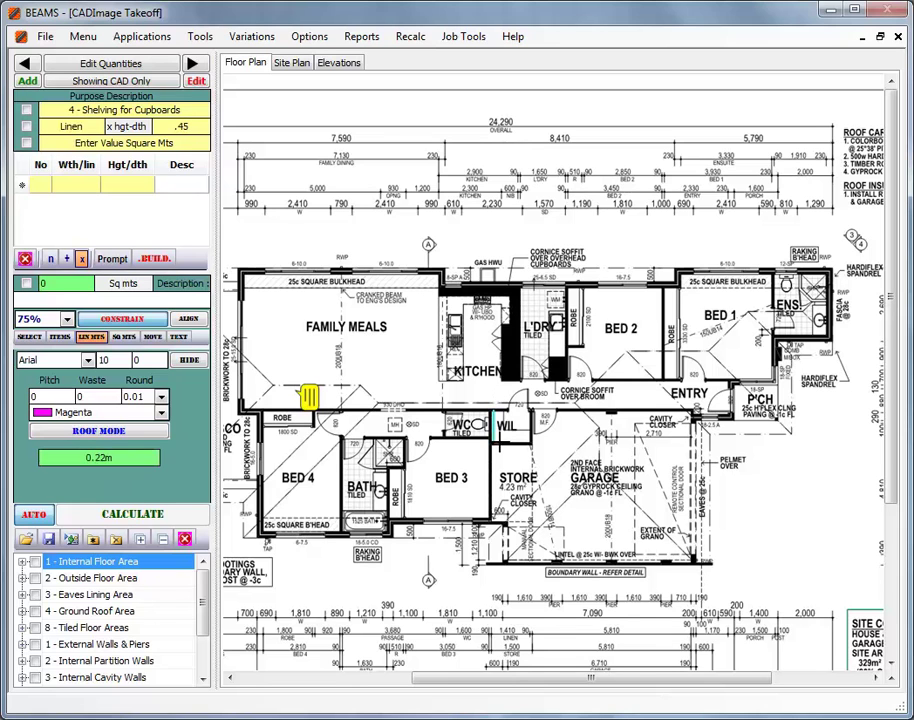
{"action": "right_click", "coordinate": [501, 443]}
{"action": "left_click", "coordinate": [495, 435]}
{"action": "left_click", "coordinate": [531, 435]}
{"action": "right_click", "coordinate": [530, 432]}
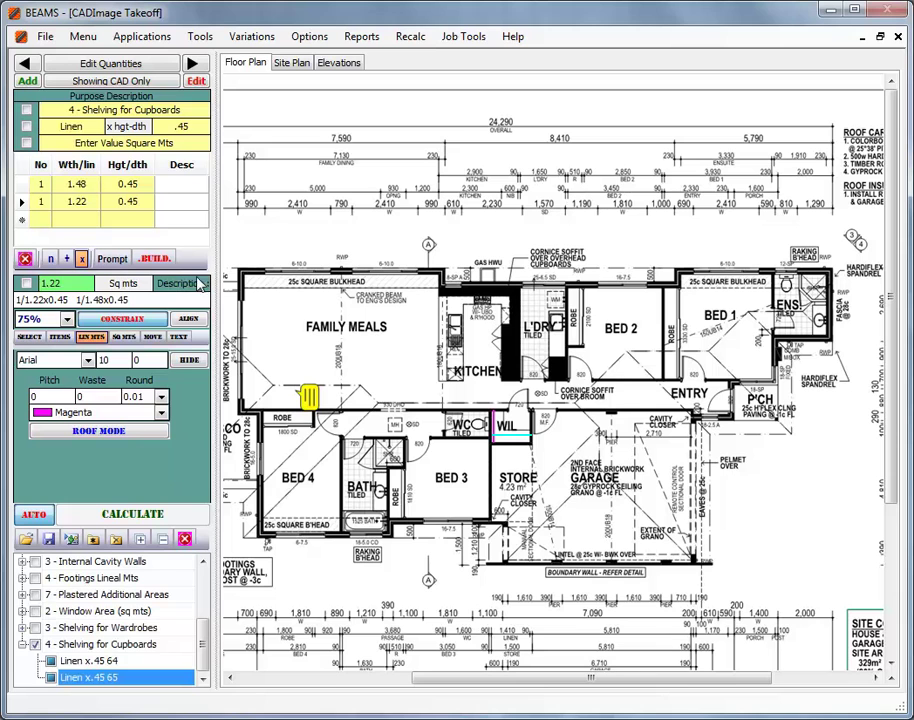
Build and submit the linen shelving inclusions, then enter 4 shelves of 1.48 by 0.45 and submit their inclusions too
{"action": "left_click", "coordinate": [156, 259]}
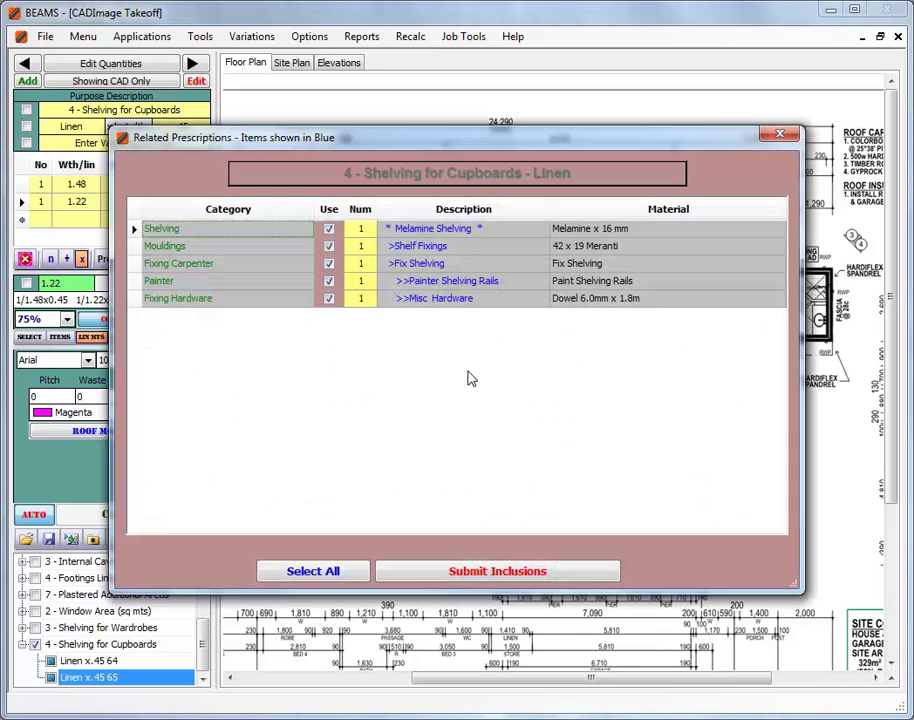
{"action": "left_click", "coordinate": [480, 574]}
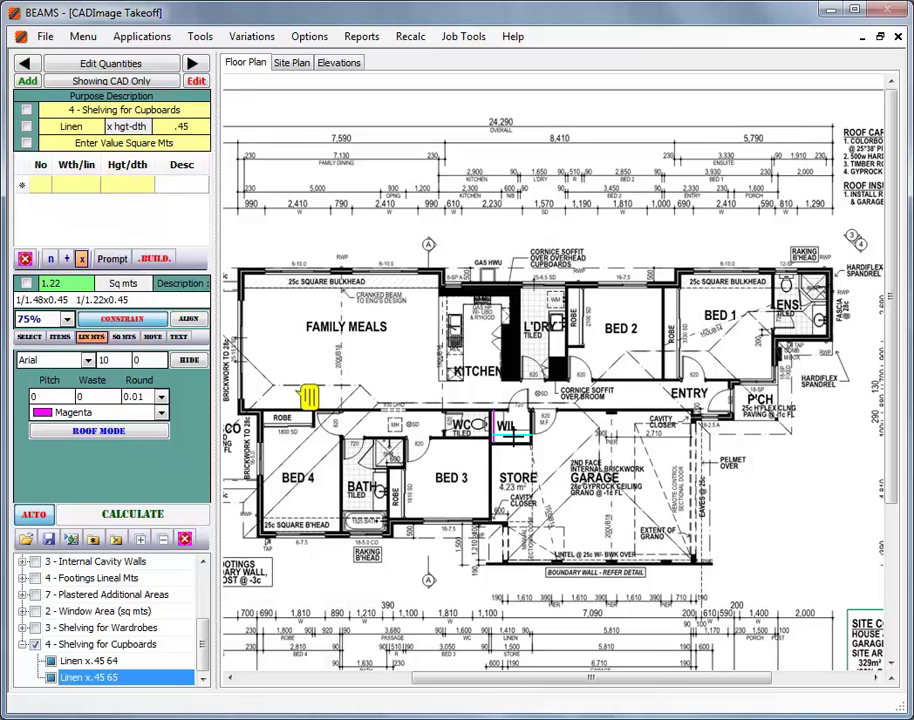
{"action": "left_click", "coordinate": [40, 515]}
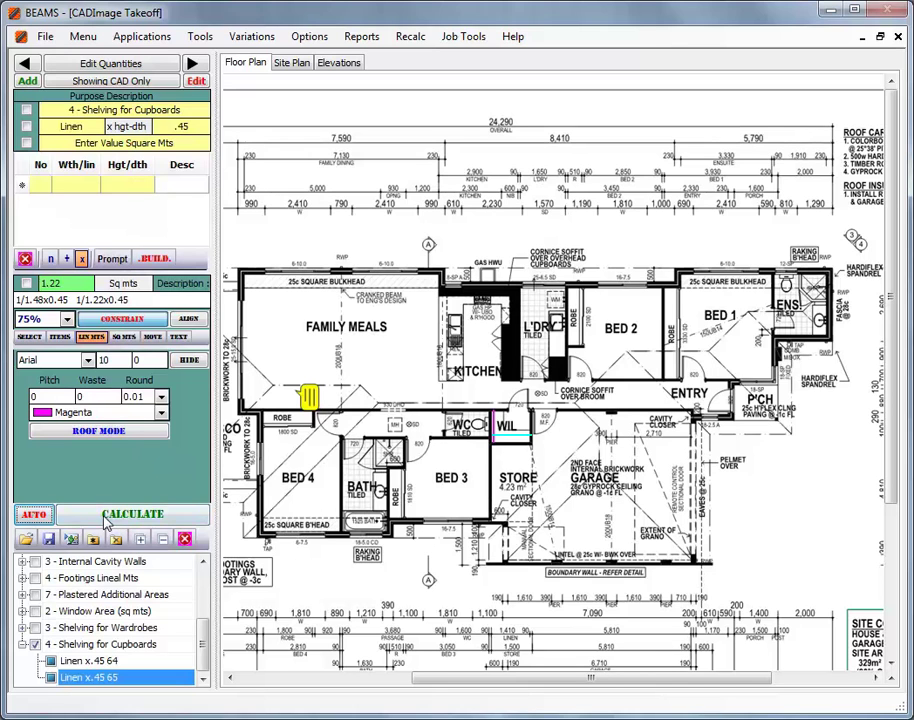
{"action": "left_click", "coordinate": [41, 184]}
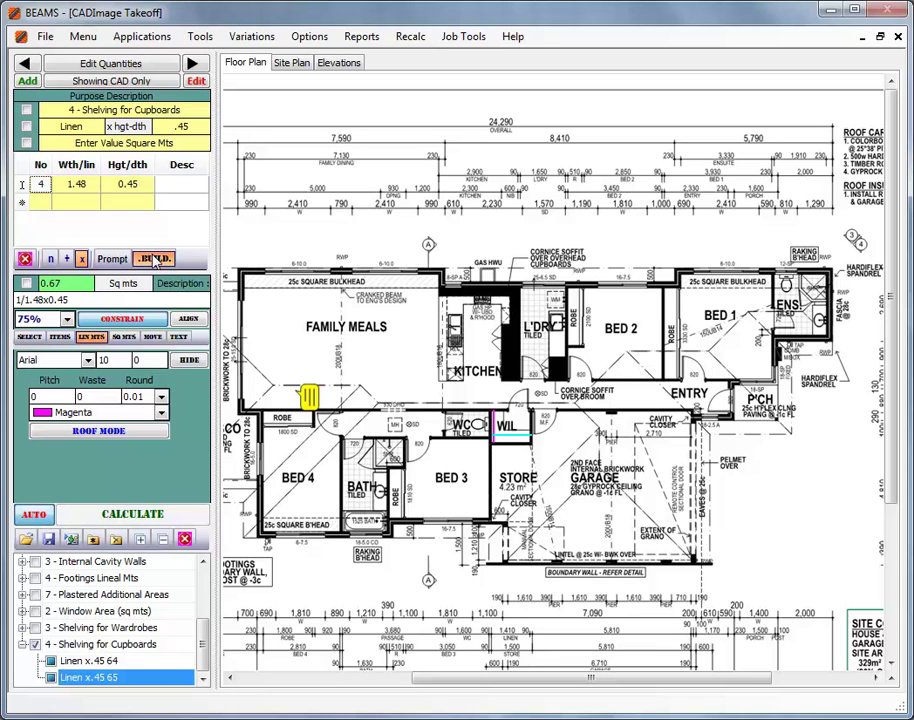
{"action": "left_click", "coordinate": [155, 259]}
{"action": "left_click", "coordinate": [478, 572]}
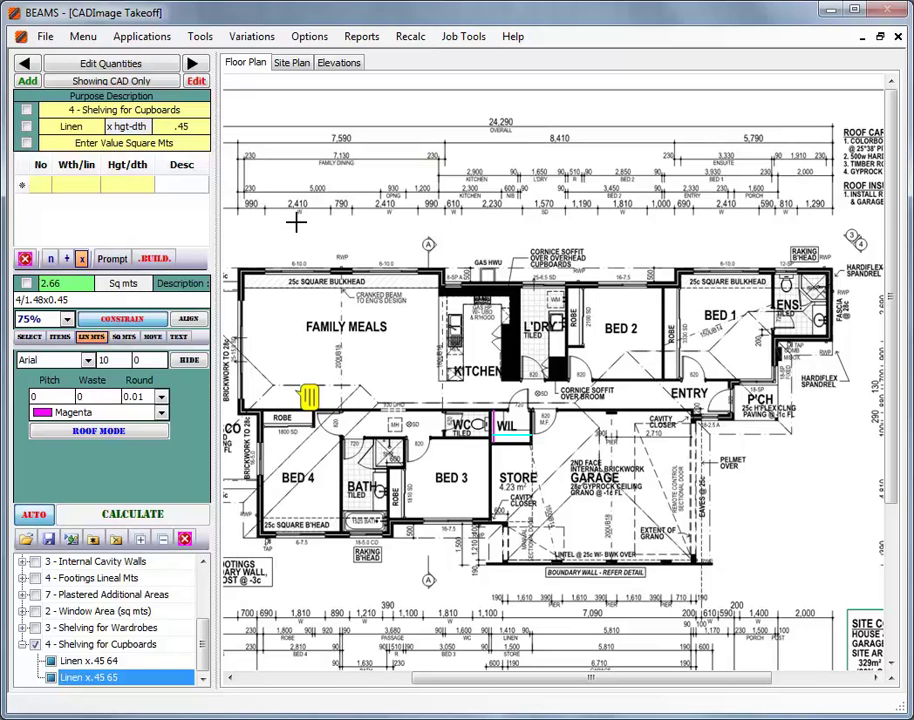
Switch to 5 - Lin Mts of Gutter - Fascia and trace the gutter line from the Alfresco's upper eaves corner around to the garage boundary wall
{"action": "left_click", "coordinate": [196, 64]}
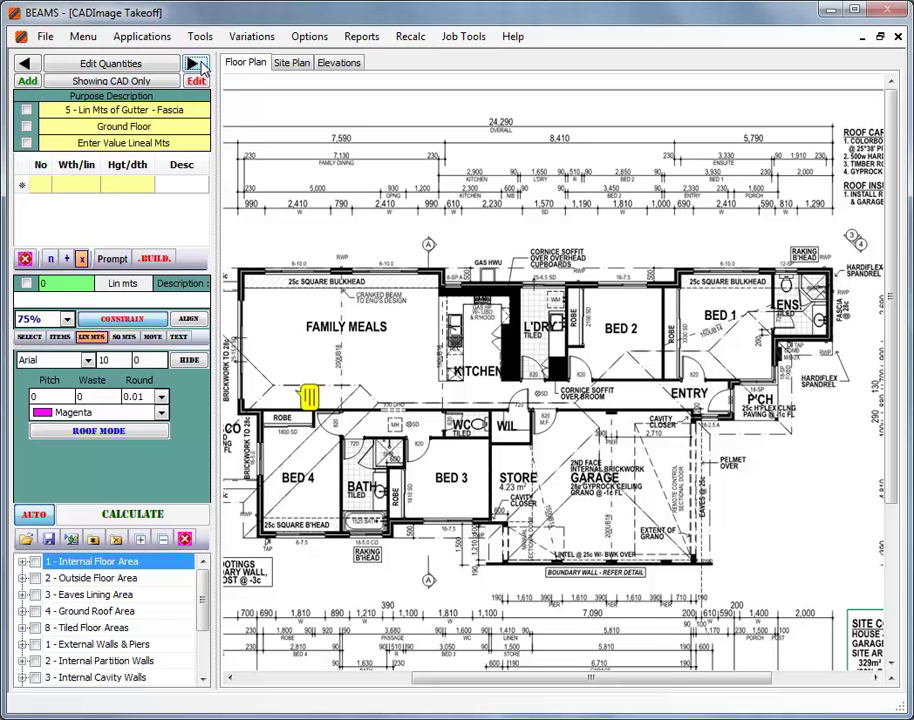
{"action": "left_click_drag", "start_coordinate": [444, 678], "coordinate": [344, 676]}
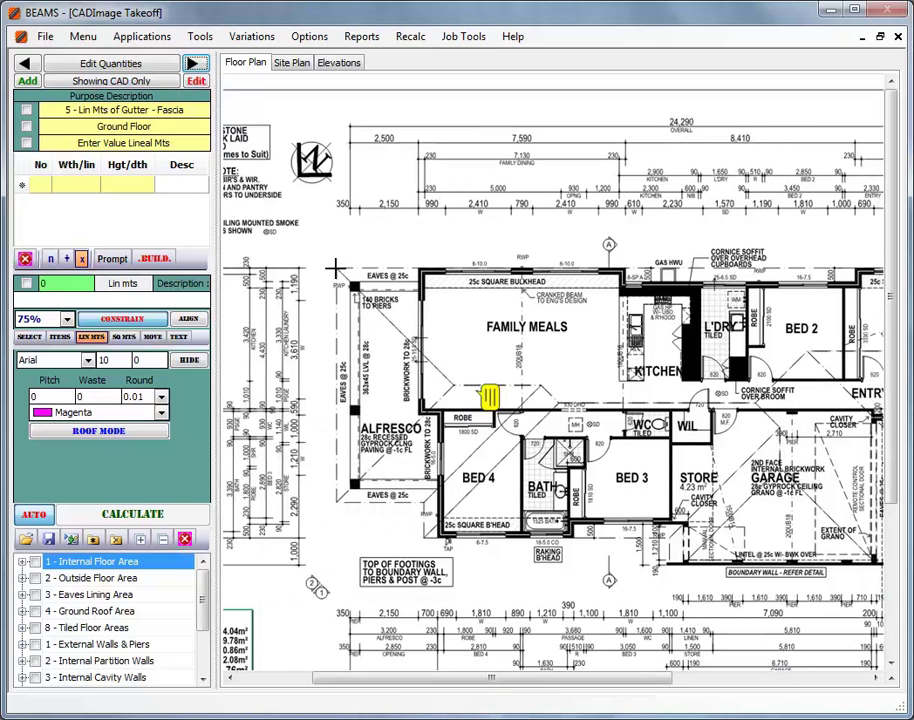
{"action": "left_click", "coordinate": [336, 268]}
{"action": "left_click", "coordinate": [336, 500]}
{"action": "left_click", "coordinate": [425, 505]}
{"action": "left_click", "coordinate": [426, 533]}
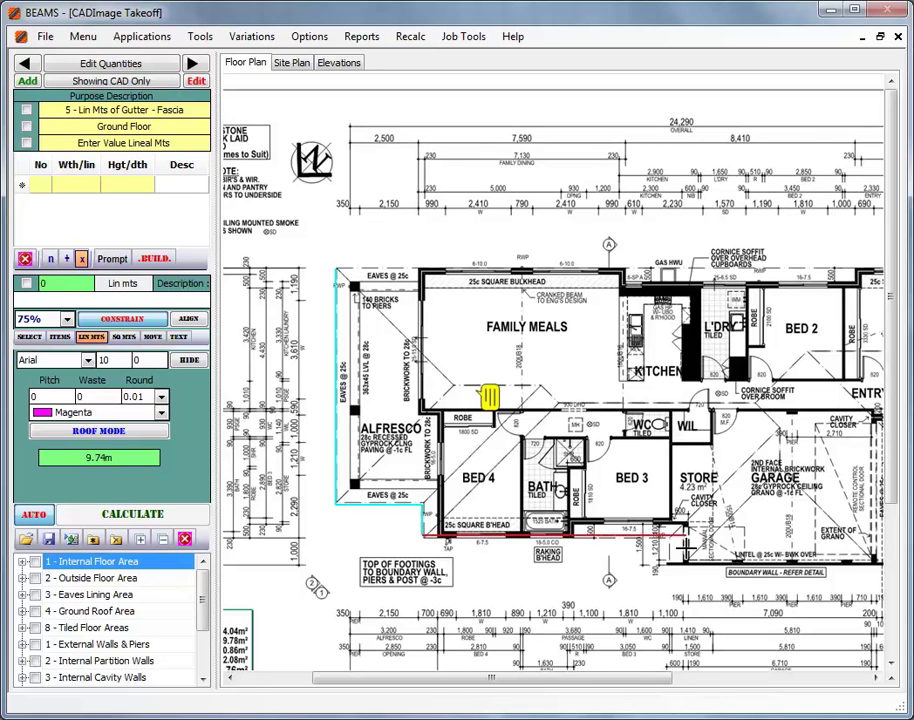
{"action": "left_click", "coordinate": [670, 533]}
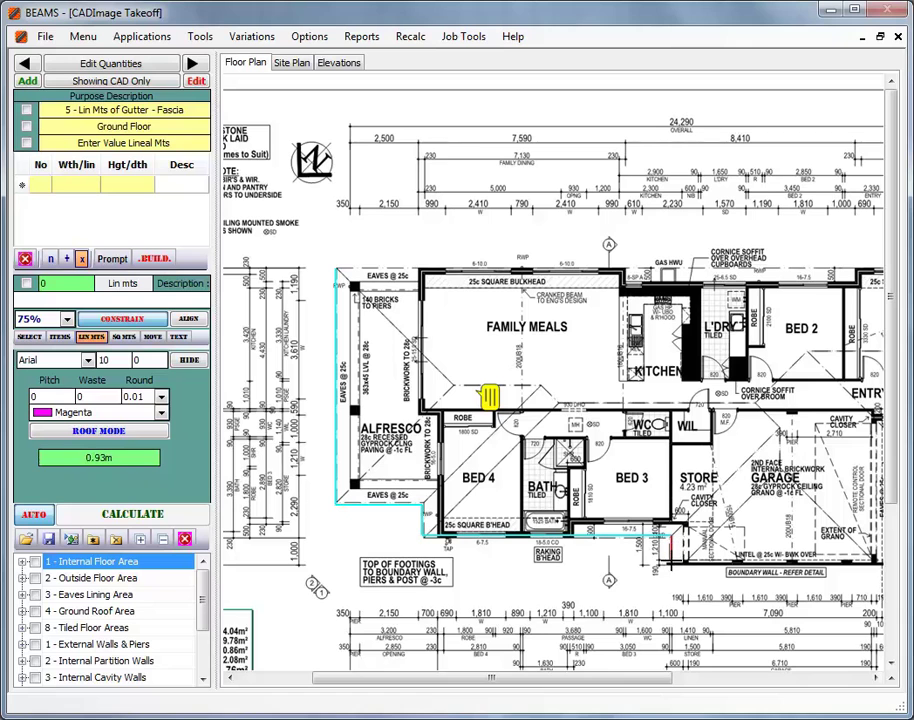
{"action": "left_click", "coordinate": [670, 560]}
Continue the gutter line around the garage, porch, ensuite and rear eaves back to the Alfresco corner, closing a run of about 71.49 m
{"action": "left_click_drag", "start_coordinate": [626, 680], "coordinate": [707, 678]}
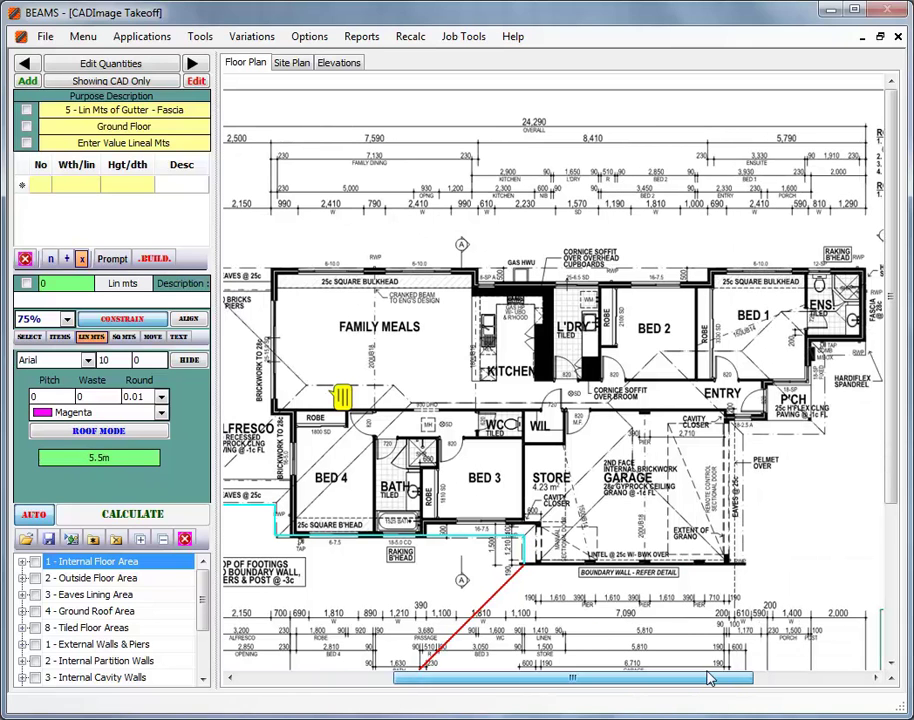
{"action": "left_click", "coordinate": [744, 566]}
{"action": "left_click", "coordinate": [744, 433]}
{"action": "left_click", "coordinate": [826, 434]}
{"action": "left_click", "coordinate": [826, 356]}
{"action": "left_click", "coordinate": [866, 355]}
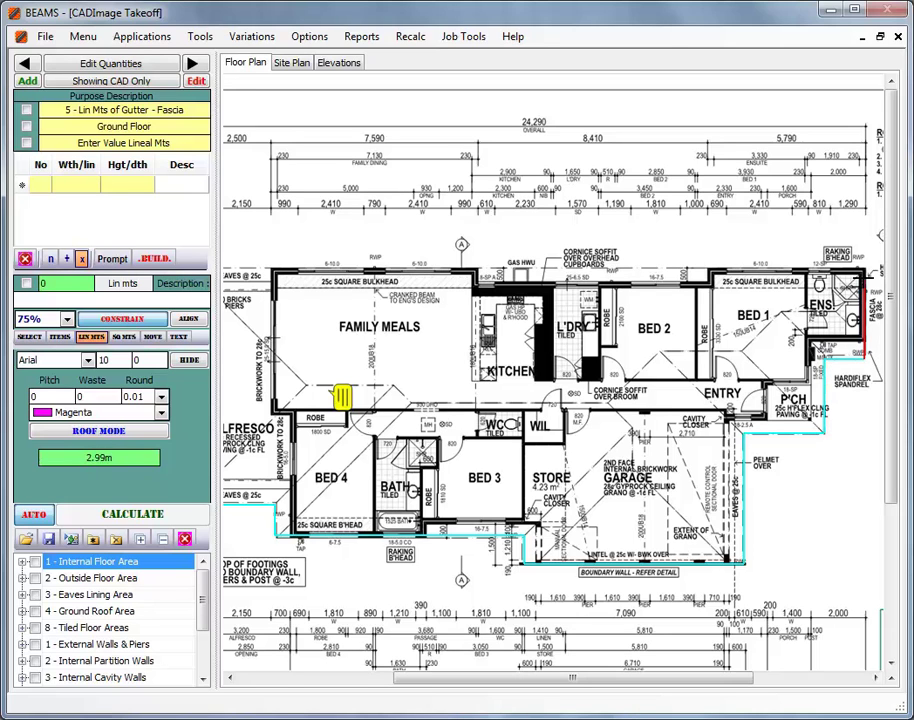
{"action": "left_click", "coordinate": [866, 270]}
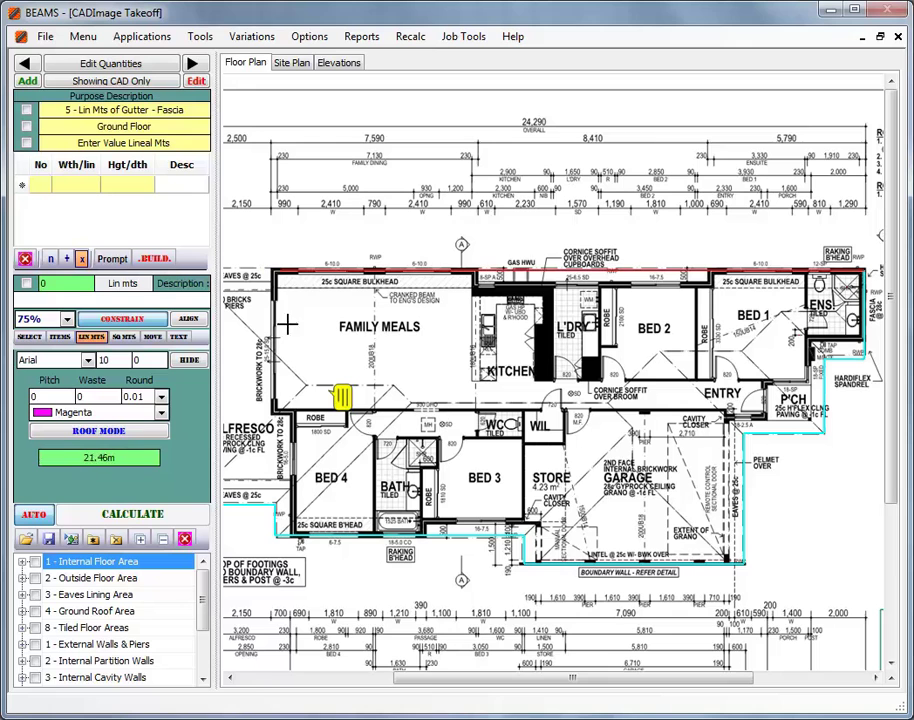
{"action": "left_click", "coordinate": [231, 679]}
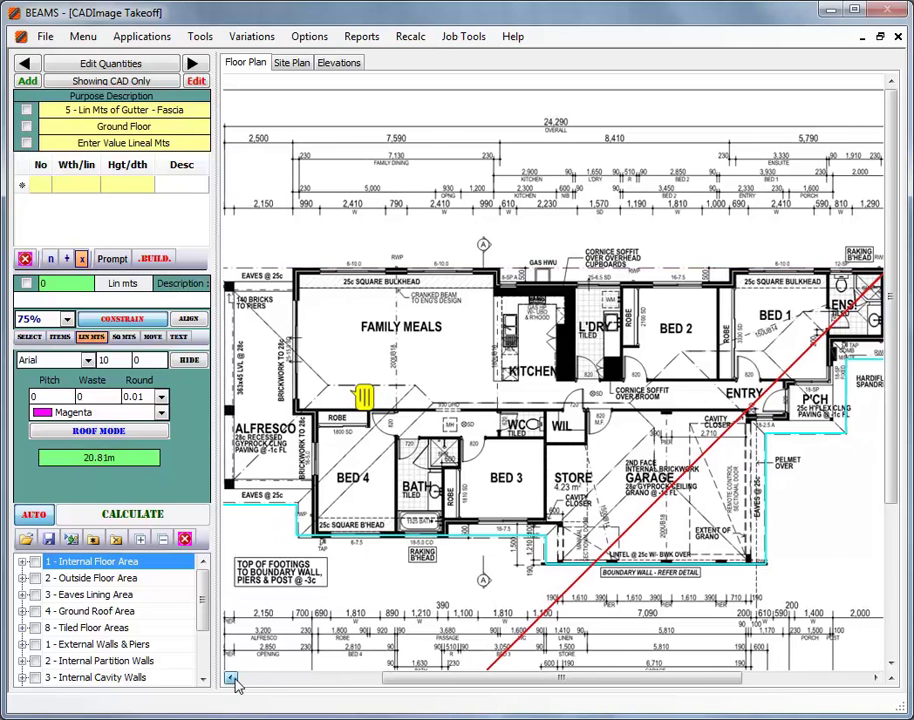
{"action": "left_click", "coordinate": [262, 270]}
{"action": "right_click", "coordinate": [262, 270]}
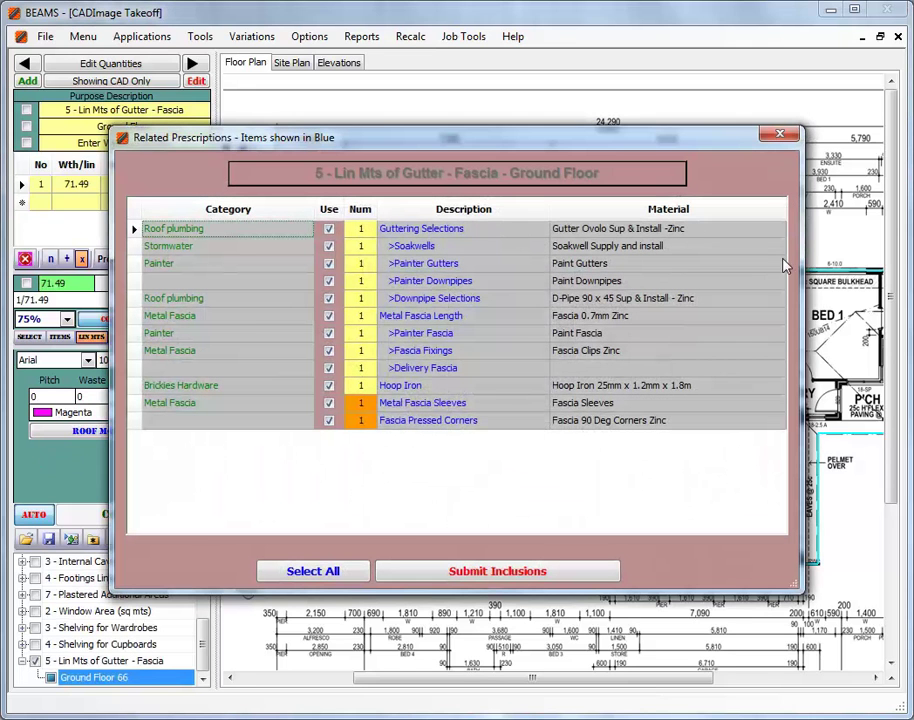
Choose Gutter Ovolo Sup & Install -Color for the guttering and exclude Painter Gutters from the related prescriptions
{"action": "left_click", "coordinate": [777, 230]}
{"action": "left_click", "coordinate": [686, 246]}
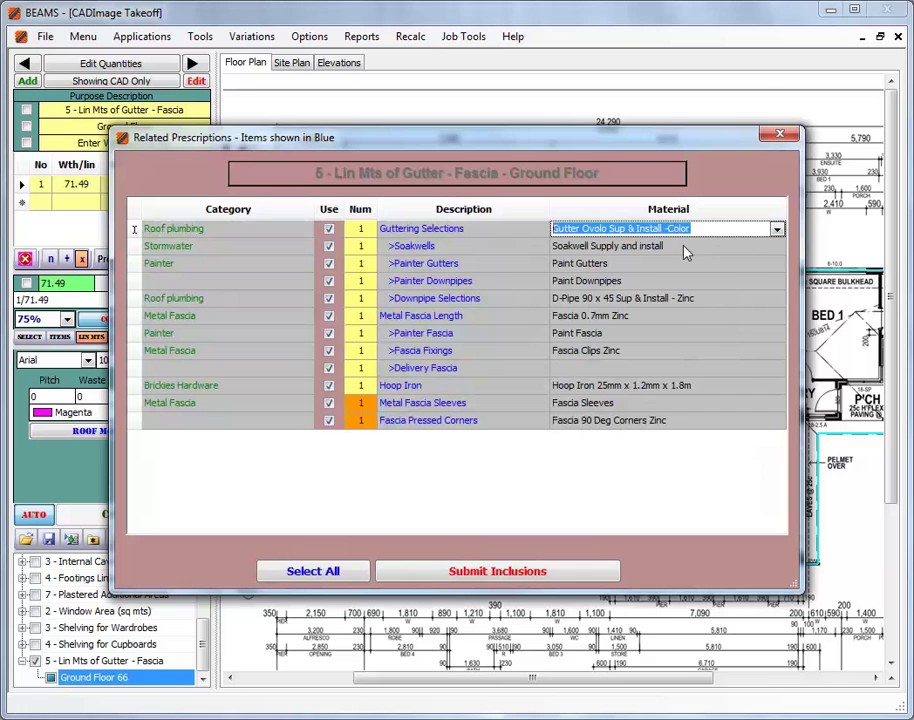
{"action": "left_click", "coordinate": [329, 264]}
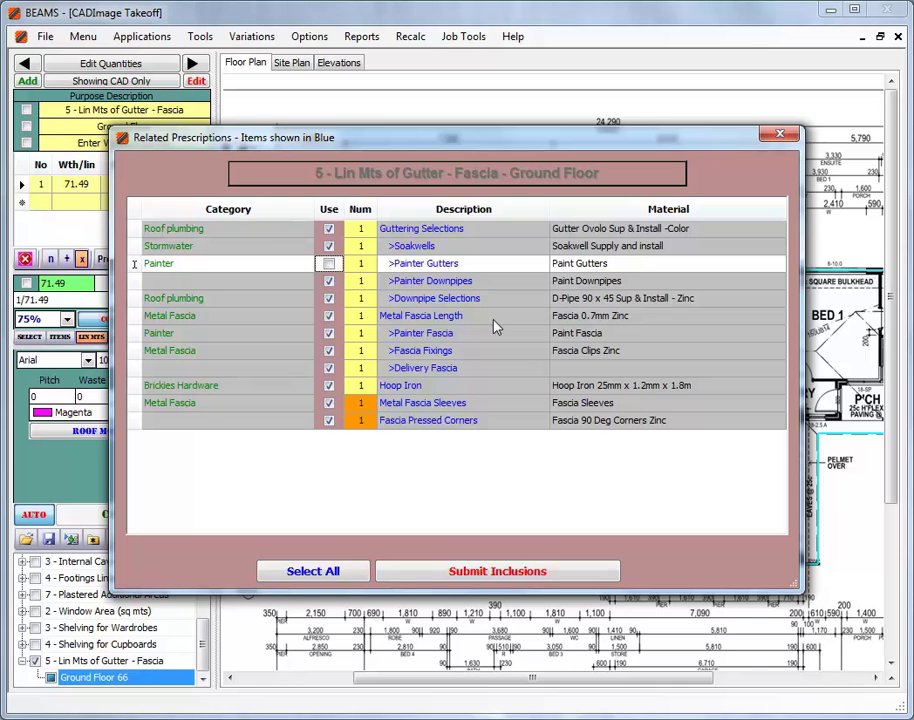
Set the metal fascia length material to Fascia 0.7mm Color, exclude Painter Fascia, and submit the gutter and fascia inclusions
{"action": "left_click", "coordinate": [777, 317]}
{"action": "left_click", "coordinate": [673, 333]}
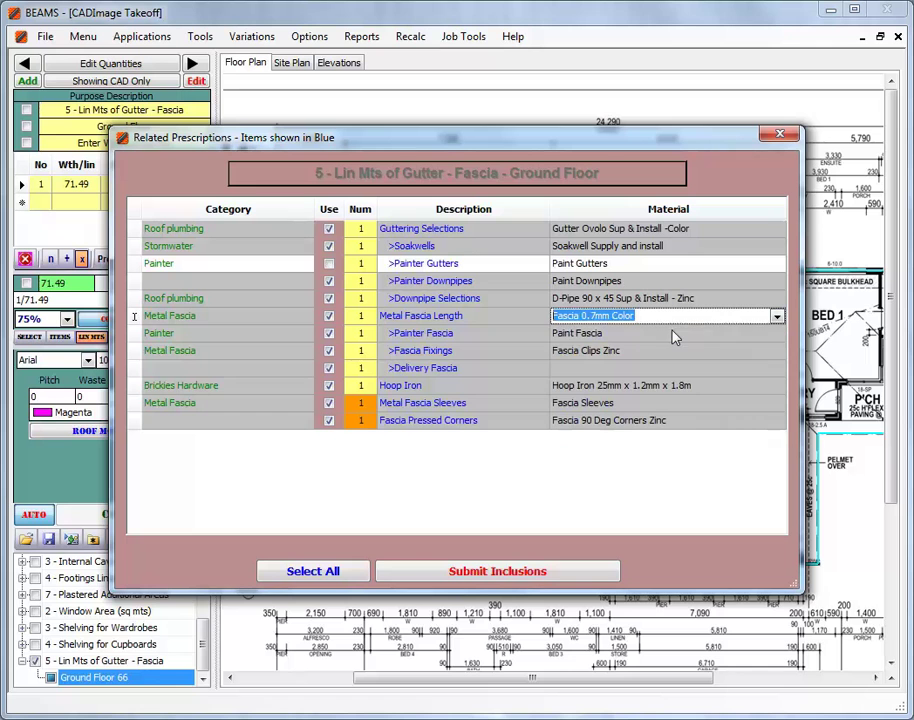
{"action": "left_click", "coordinate": [330, 336]}
{"action": "left_click", "coordinate": [330, 336]}
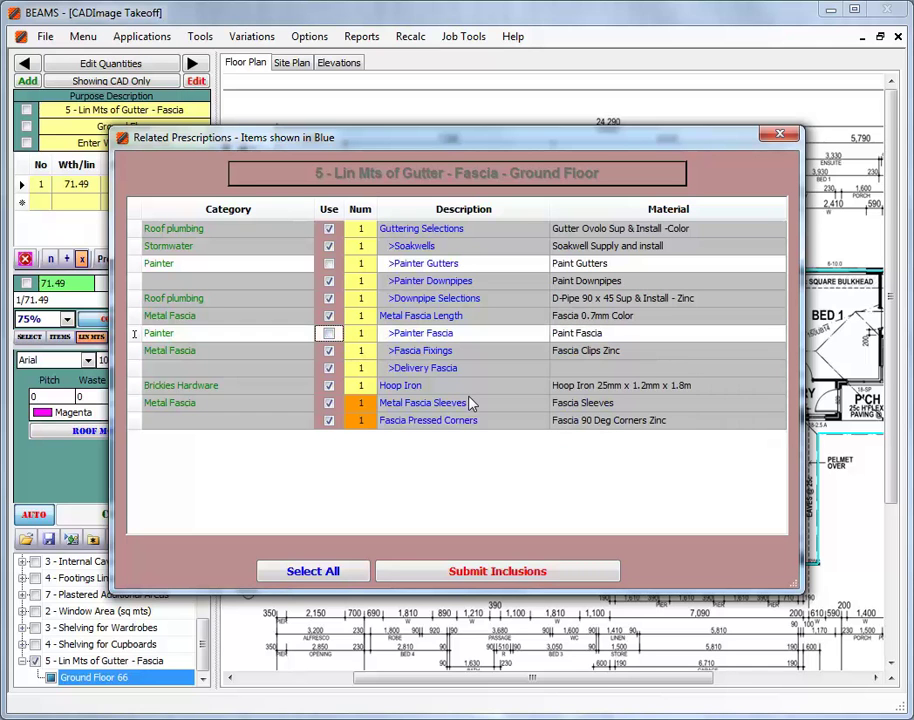
{"action": "left_click", "coordinate": [492, 571]}
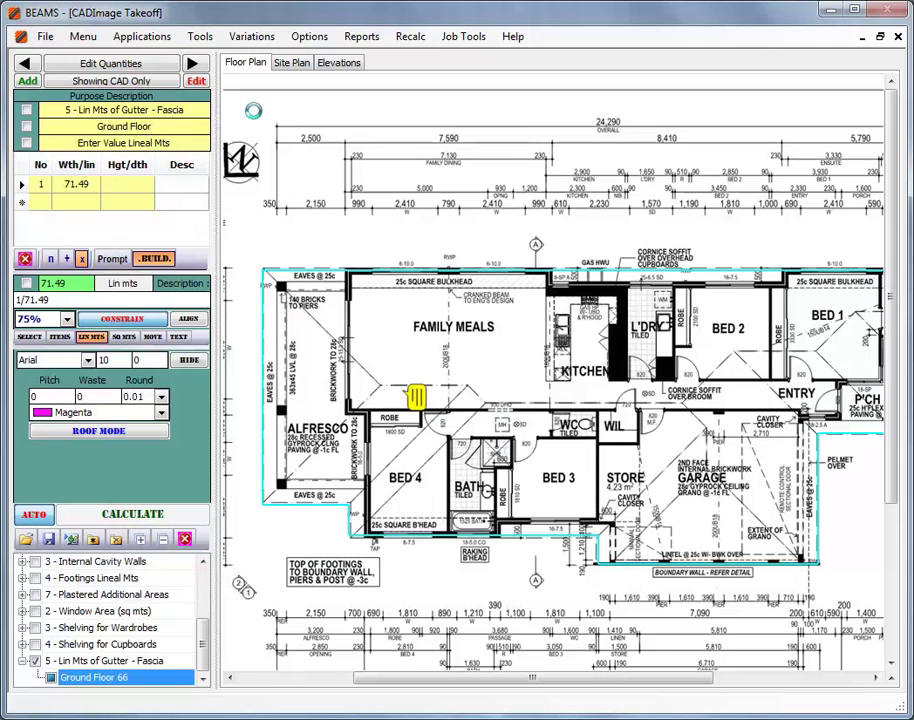
Switch to 1 - Standard Fixed Items, add one General item on the plan, and submit all its related inclusions
{"action": "left_click", "coordinate": [192, 63]}
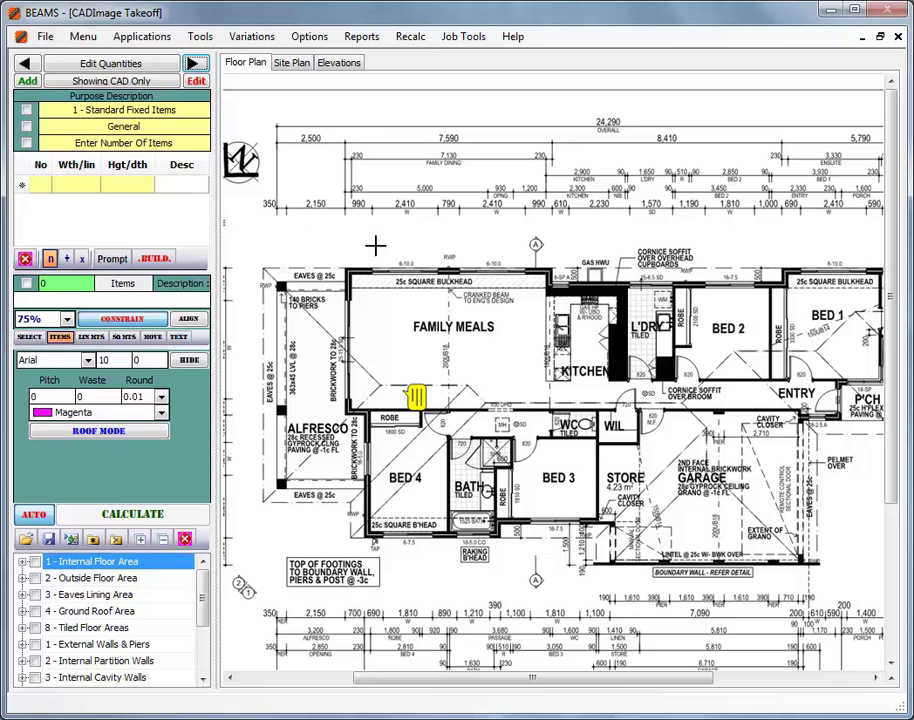
{"action": "left_click", "coordinate": [420, 244]}
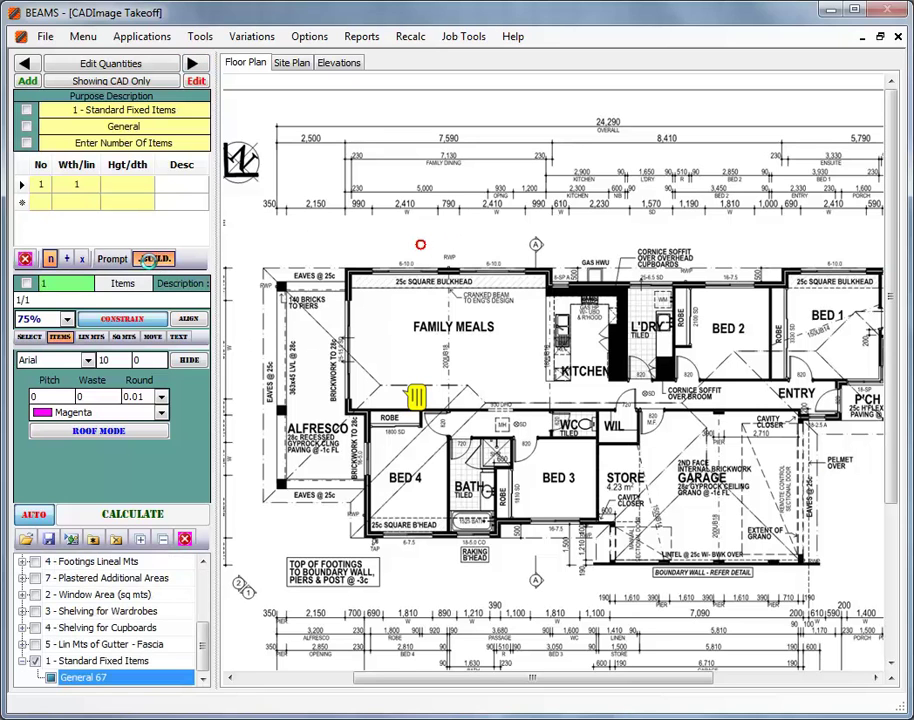
{"action": "left_click", "coordinate": [154, 260]}
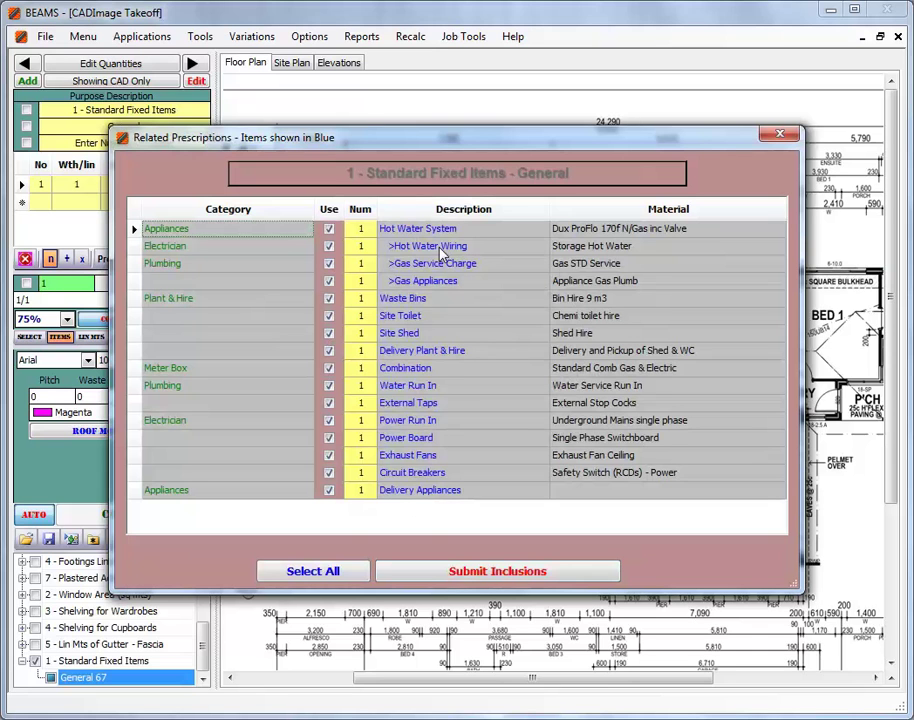
{"action": "left_click", "coordinate": [485, 573]}
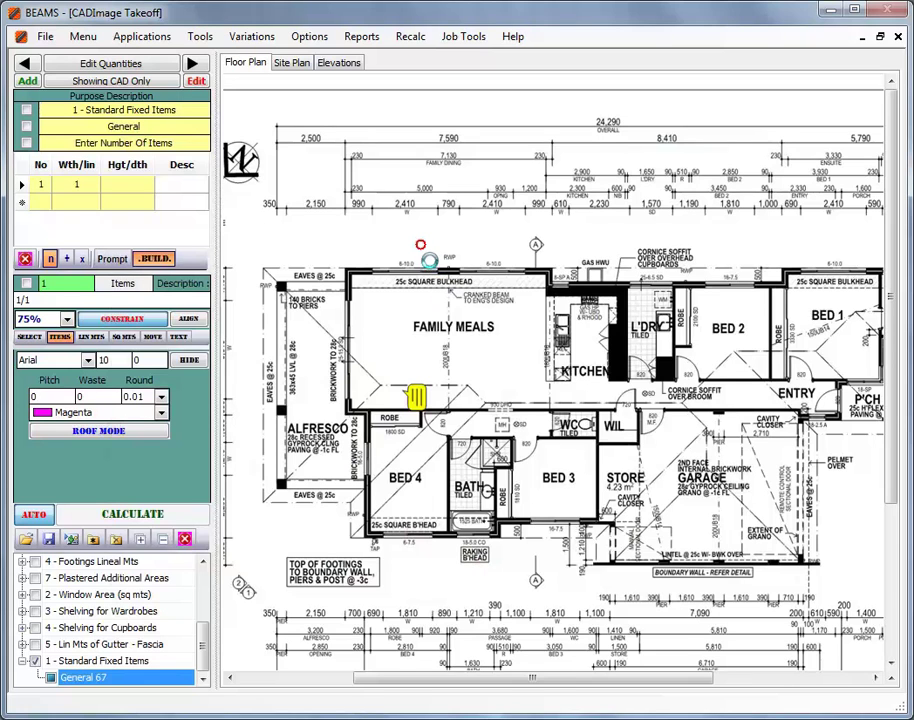
Switch to 2 - Fixed Fees & Charges, add one General item on the plan, and submit all its related inclusions
{"action": "left_click", "coordinate": [193, 64]}
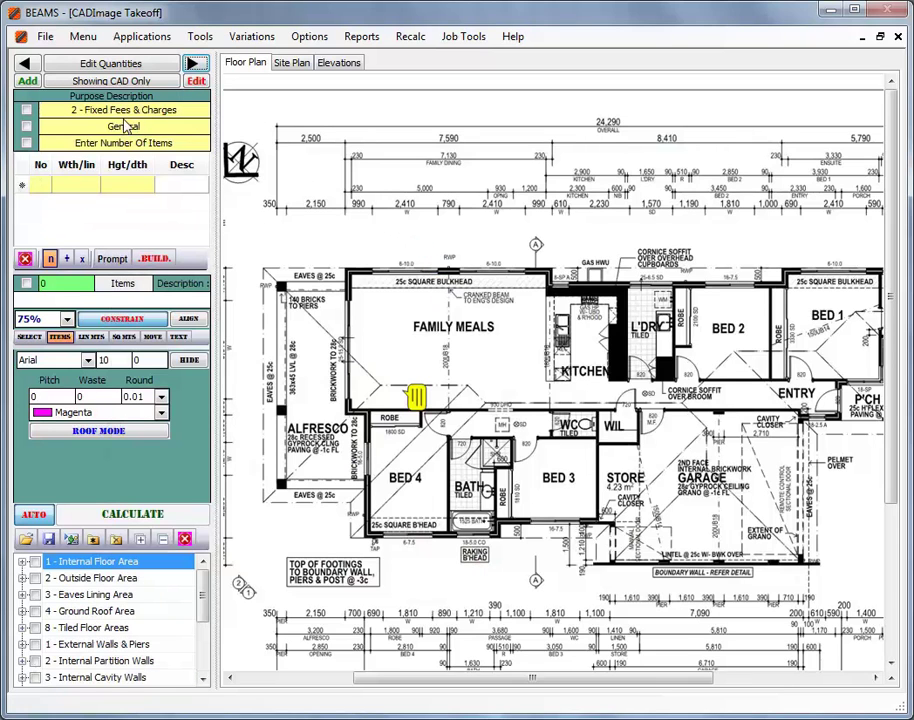
{"action": "left_click", "coordinate": [396, 235]}
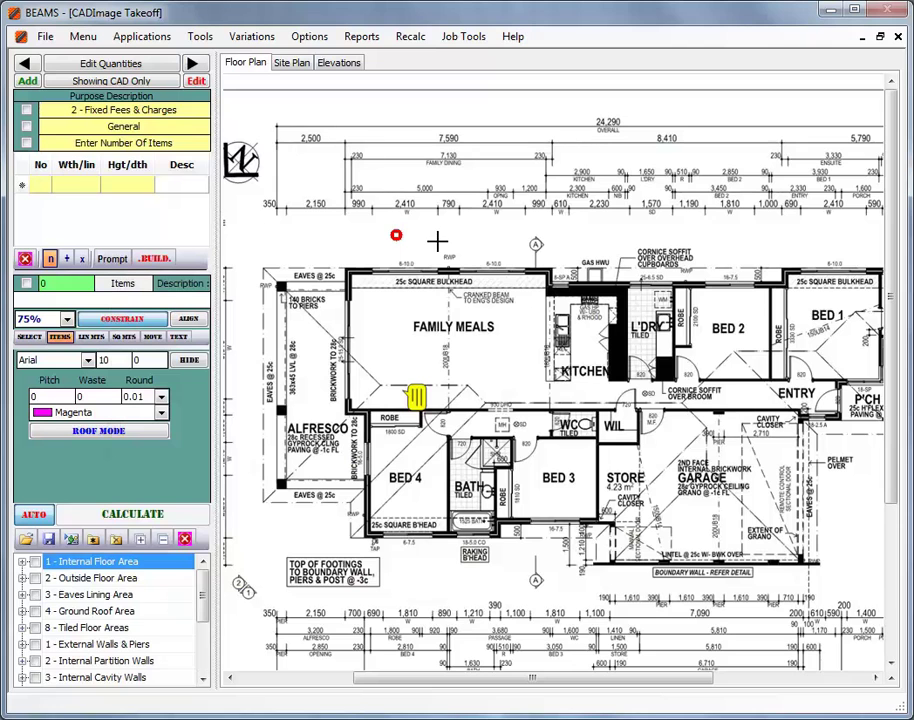
{"action": "left_click", "coordinate": [155, 258]}
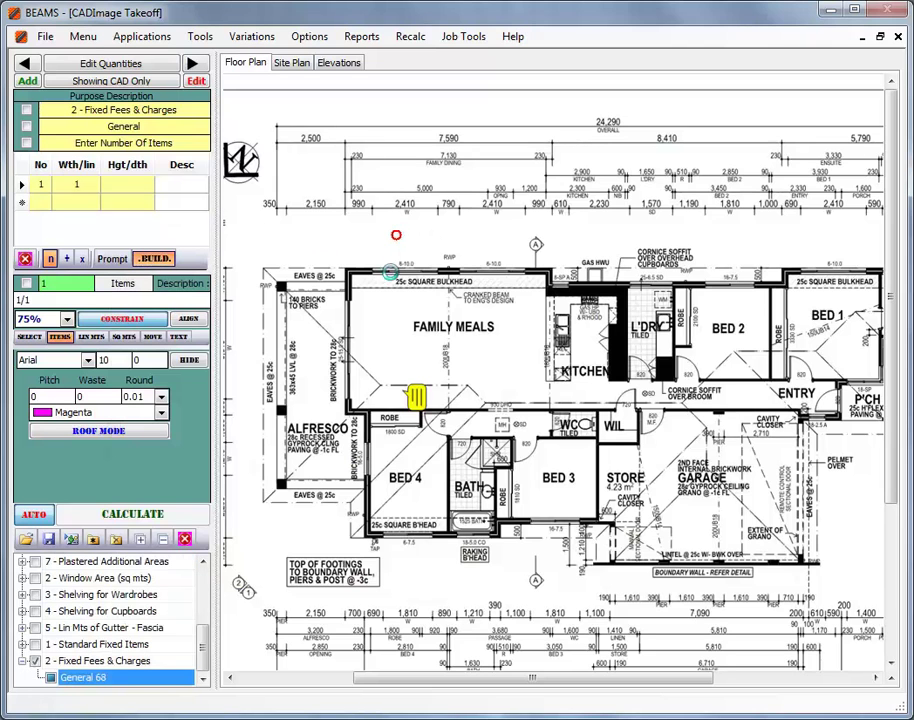
{"action": "left_click_drag", "start_coordinate": [457, 591], "coordinate": [458, 711]}
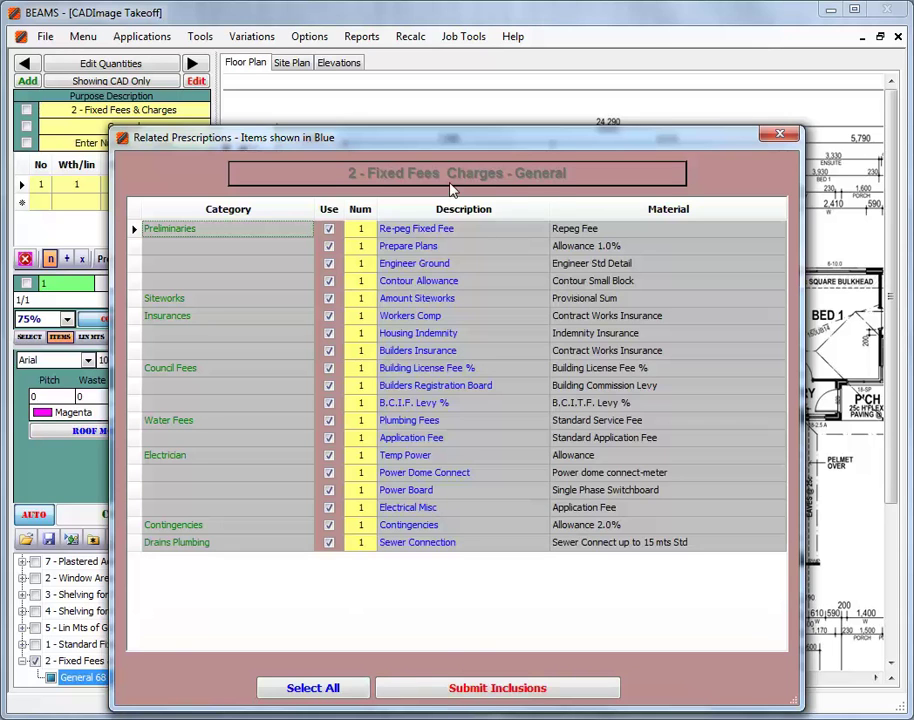
{"action": "left_click", "coordinate": [466, 688]}
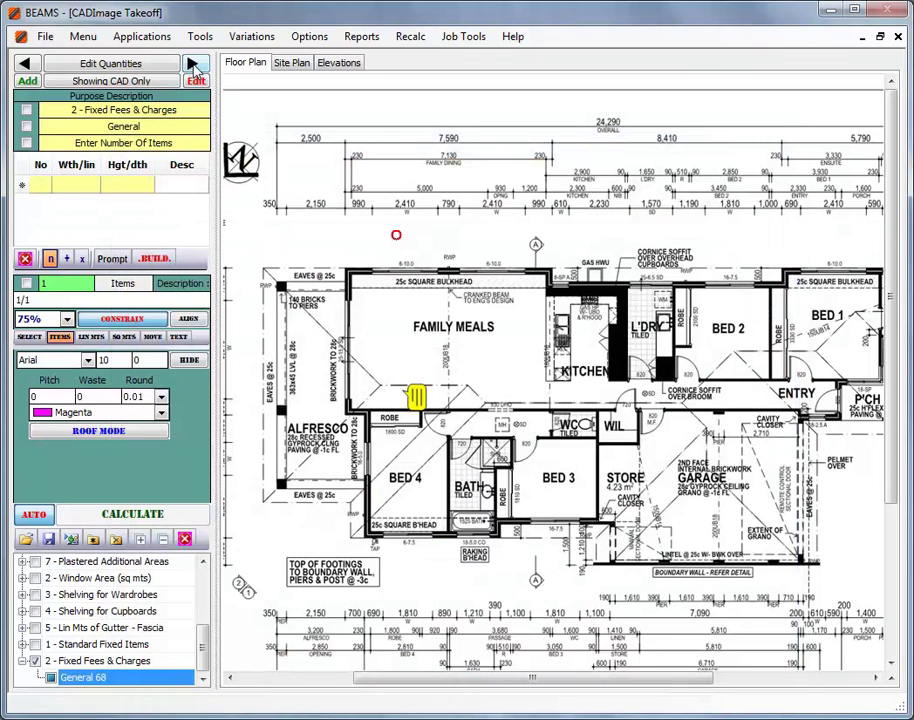
Add one General item under 7 - Miscellaneous Items and submit its inclusions without Sales Commissions and Marketing Fees
{"action": "left_click", "coordinate": [193, 63]}
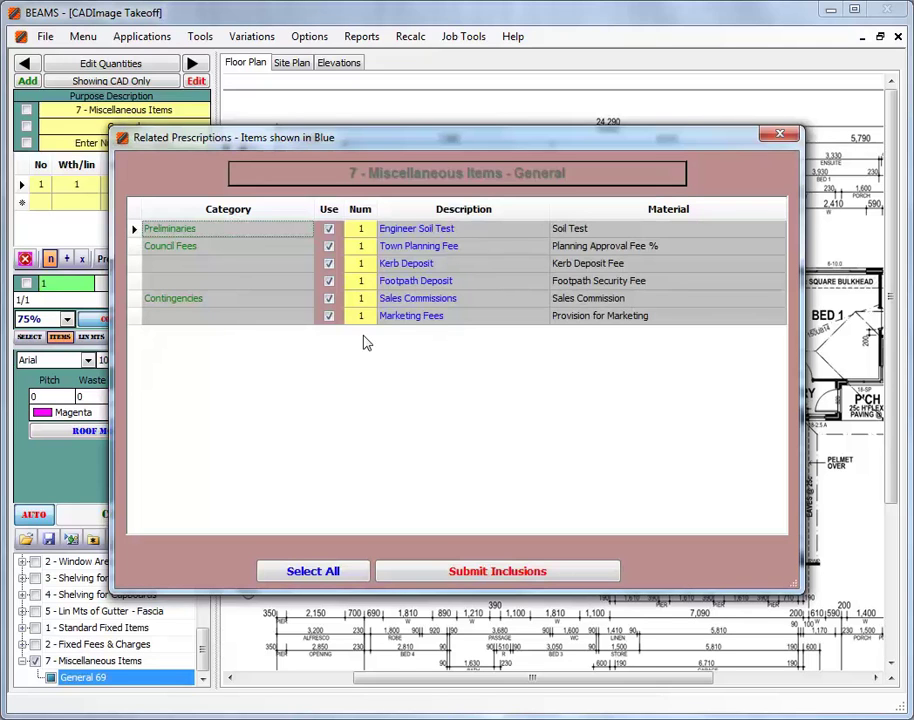
{"action": "left_click", "coordinate": [330, 299]}
{"action": "left_click", "coordinate": [330, 316]}
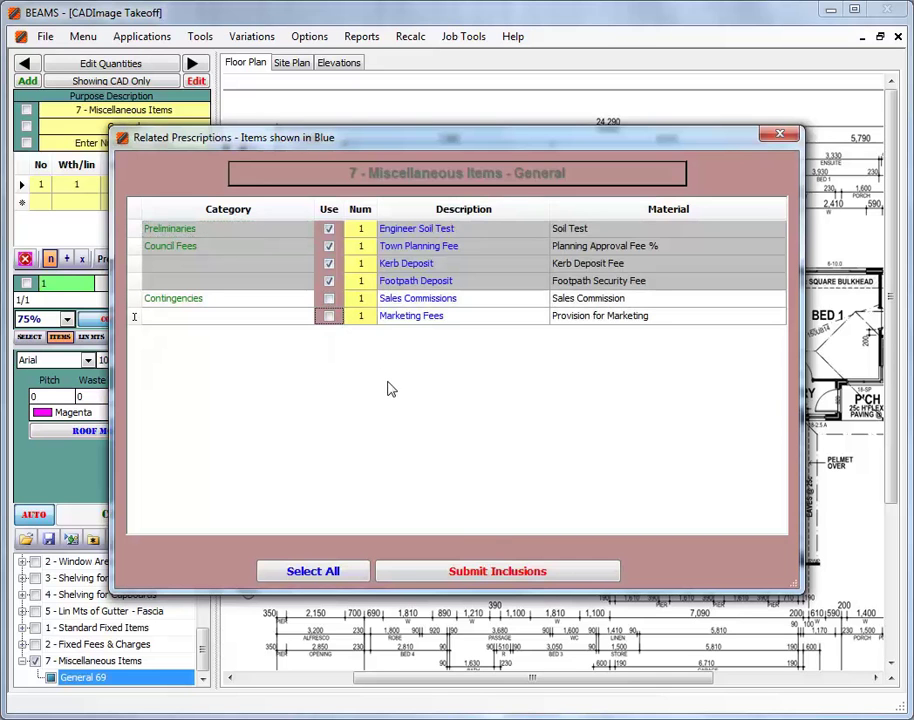
{"action": "left_click", "coordinate": [474, 572]}
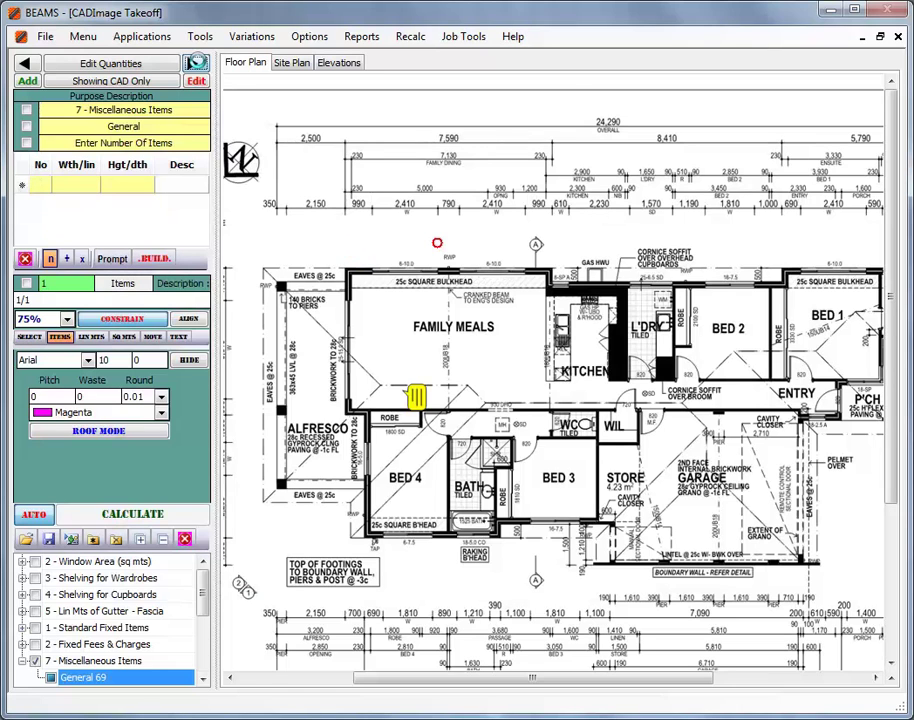
Add one ground floor Single Joinery Frame, 2040 x 880 x 120 - 820 SR, at the entry door and submit all its related inclusions
{"action": "left_click", "coordinate": [194, 64]}
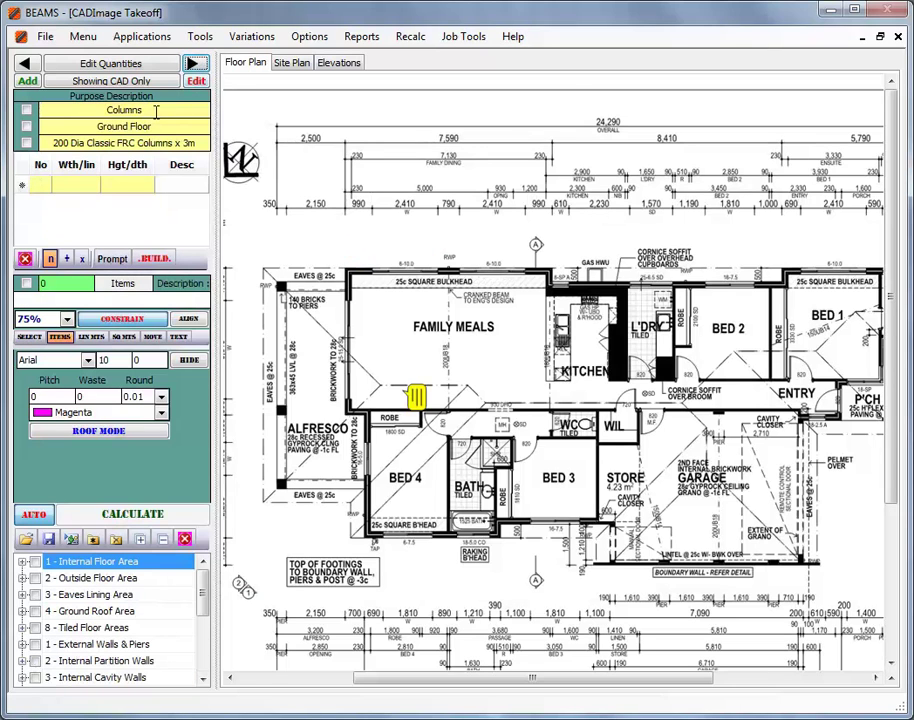
{"action": "left_click", "coordinate": [195, 64]}
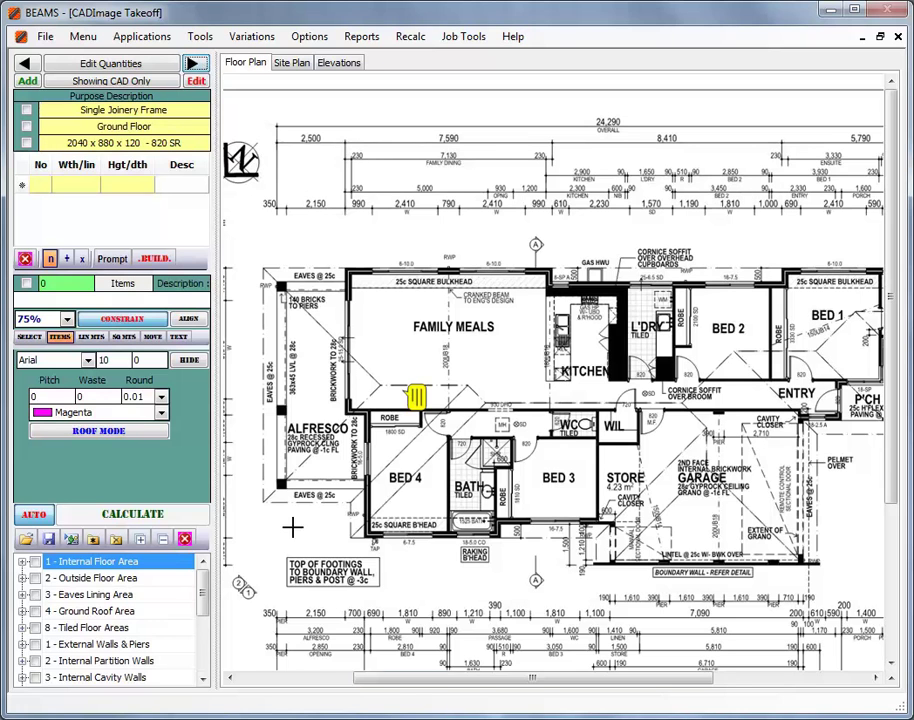
{"action": "left_click_drag", "start_coordinate": [392, 676], "coordinate": [525, 676]}
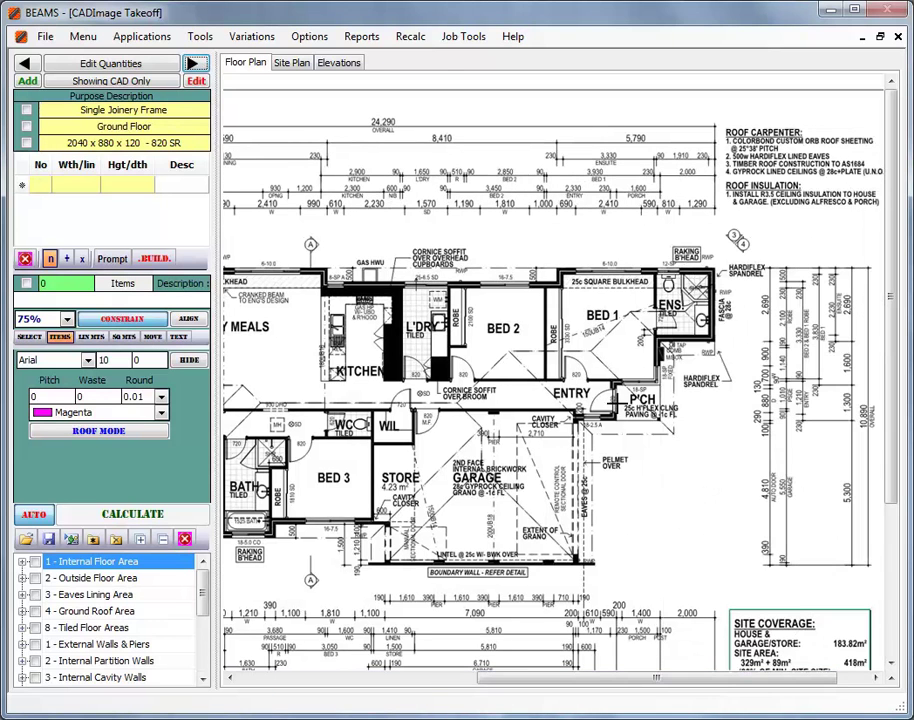
{"action": "left_click", "coordinate": [622, 393]}
{"action": "left_click", "coordinate": [155, 259]}
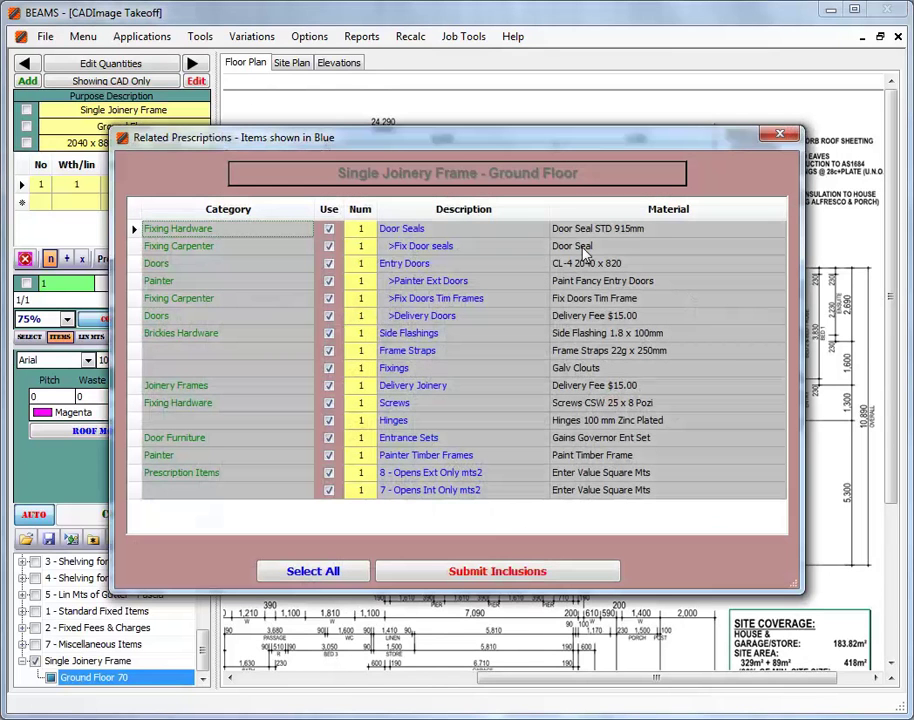
{"action": "left_click", "coordinate": [655, 283]}
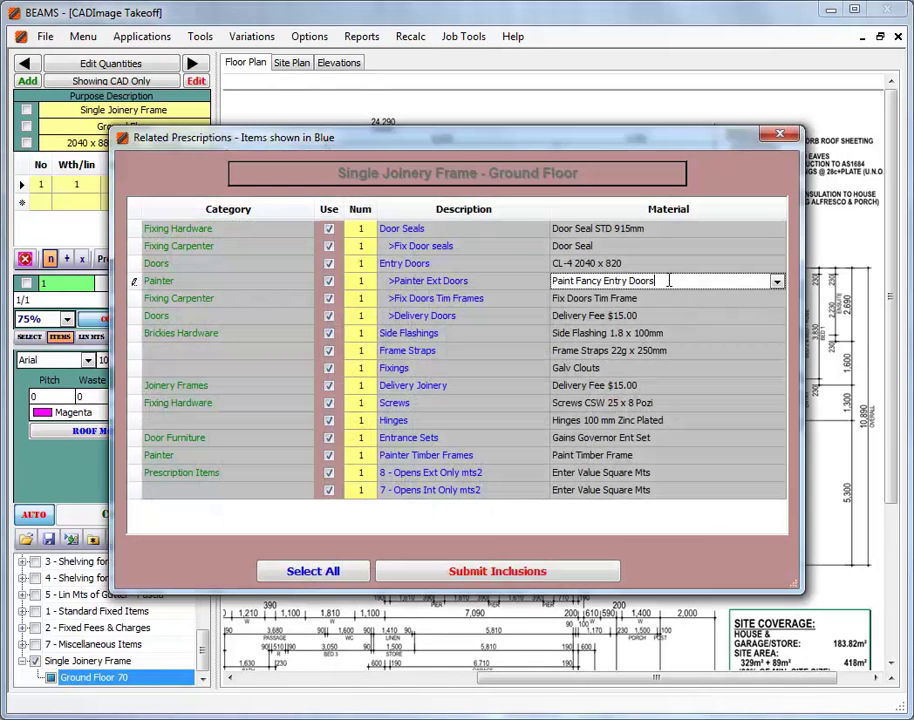
{"action": "left_click", "coordinate": [745, 315]}
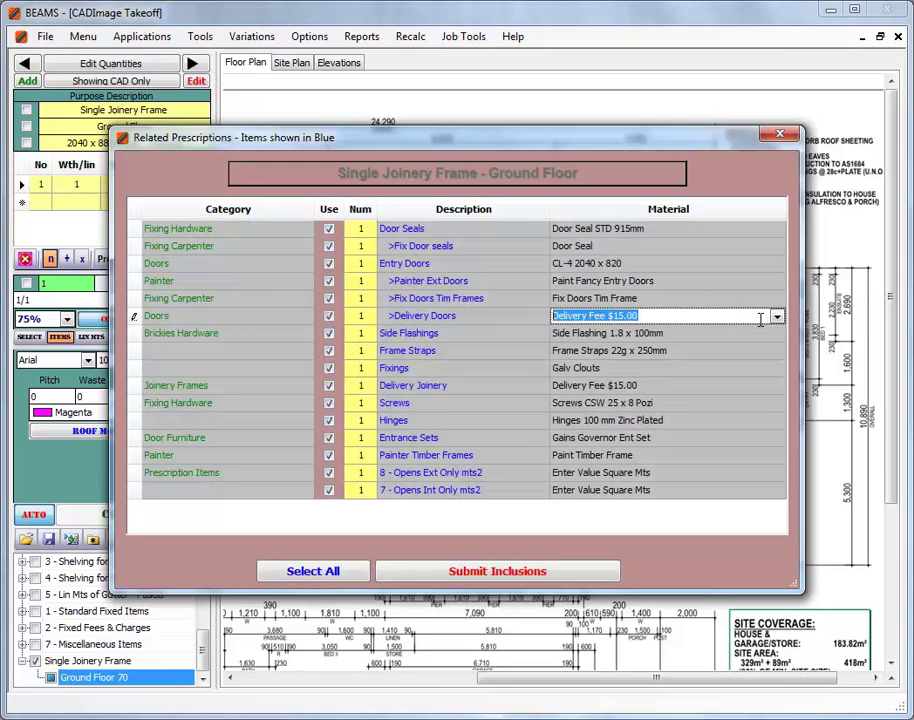
{"action": "left_click", "coordinate": [691, 439]}
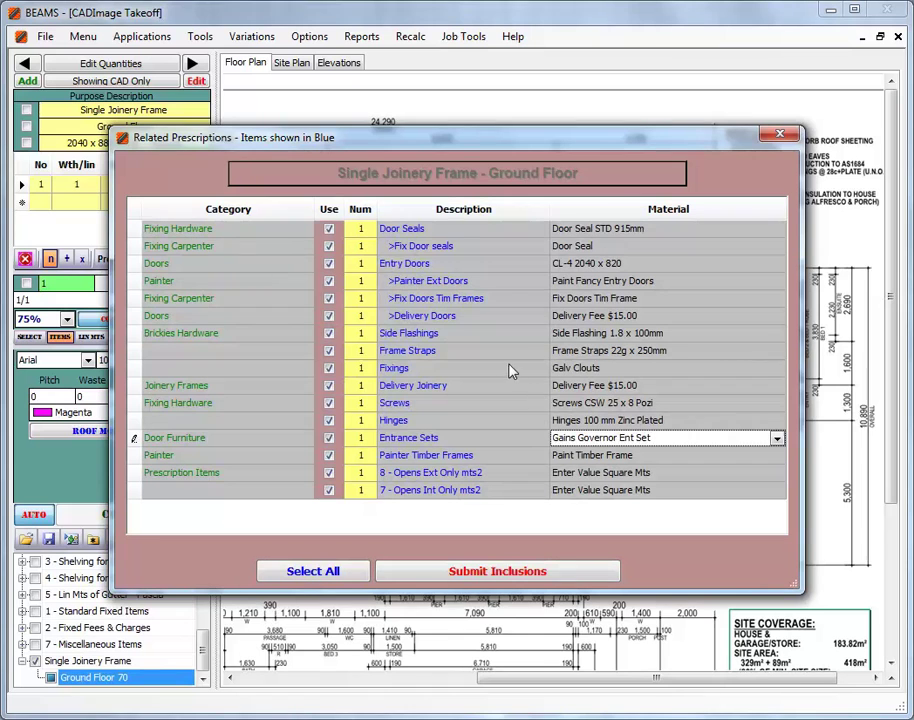
{"action": "left_click", "coordinate": [490, 576]}
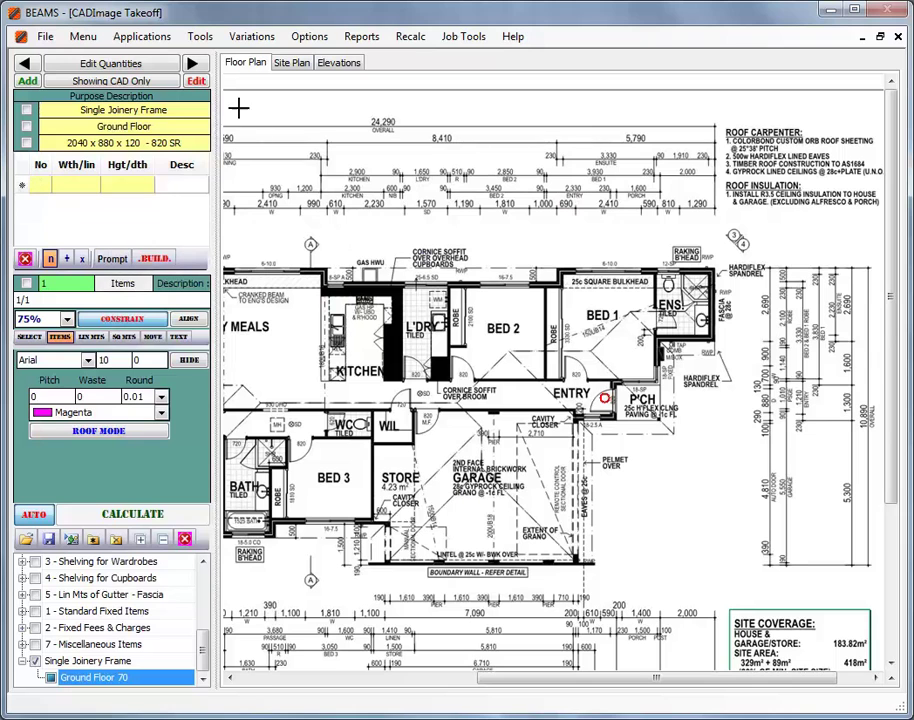
Add one ground floor External Single Frame described /820 LH at the door between garage and passage, and submit all its related inclusions
{"action": "left_click", "coordinate": [193, 63]}
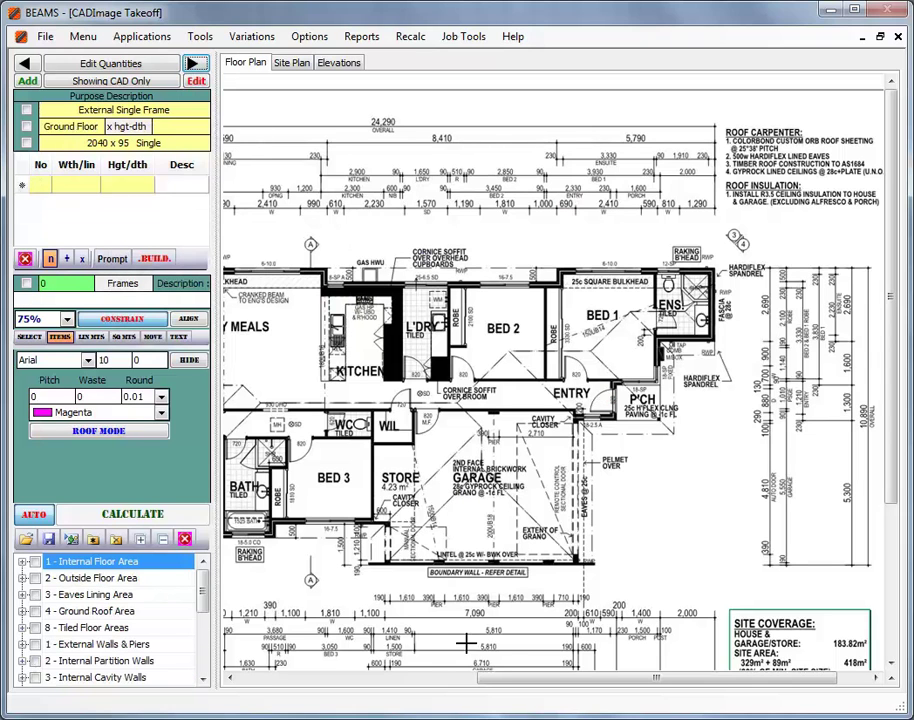
{"action": "left_click_drag", "start_coordinate": [512, 681], "coordinate": [457, 679]}
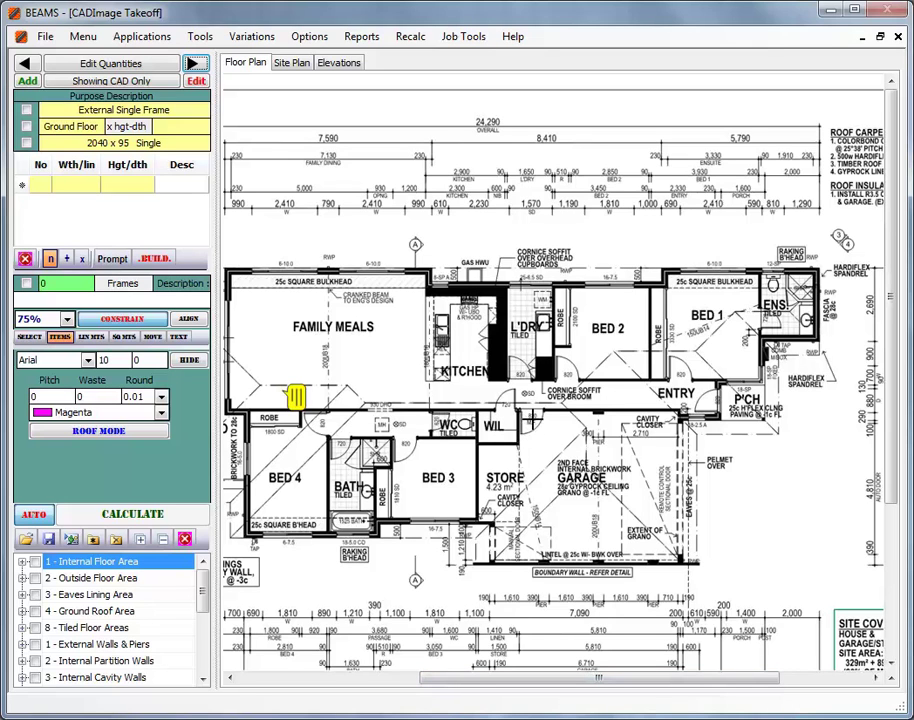
{"action": "left_click", "coordinate": [170, 126]}
{"action": "type", "text": "/820 LH"}
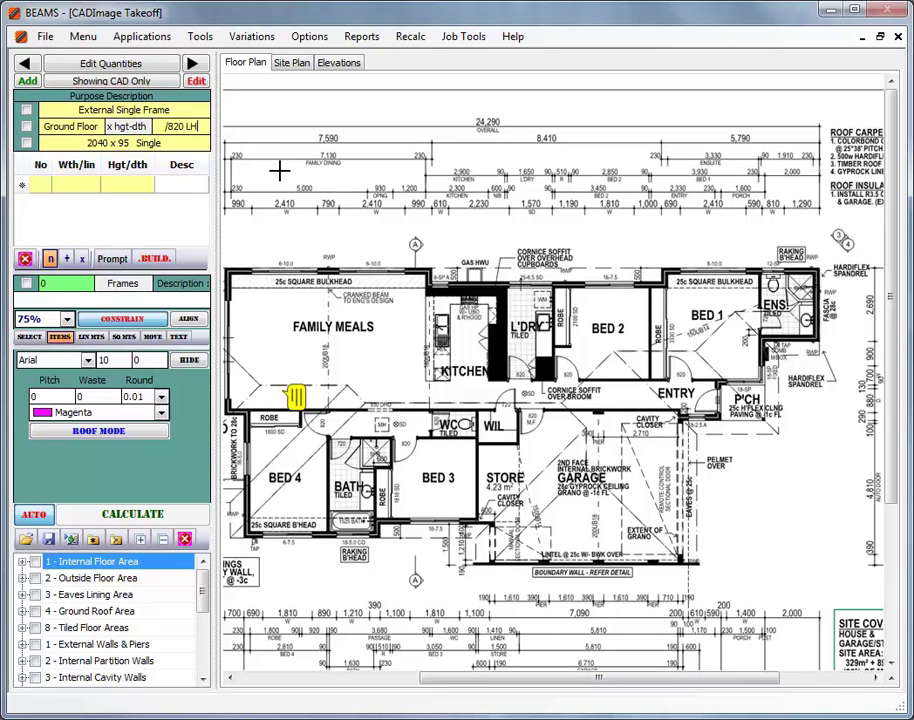
{"action": "left_click", "coordinate": [532, 420]}
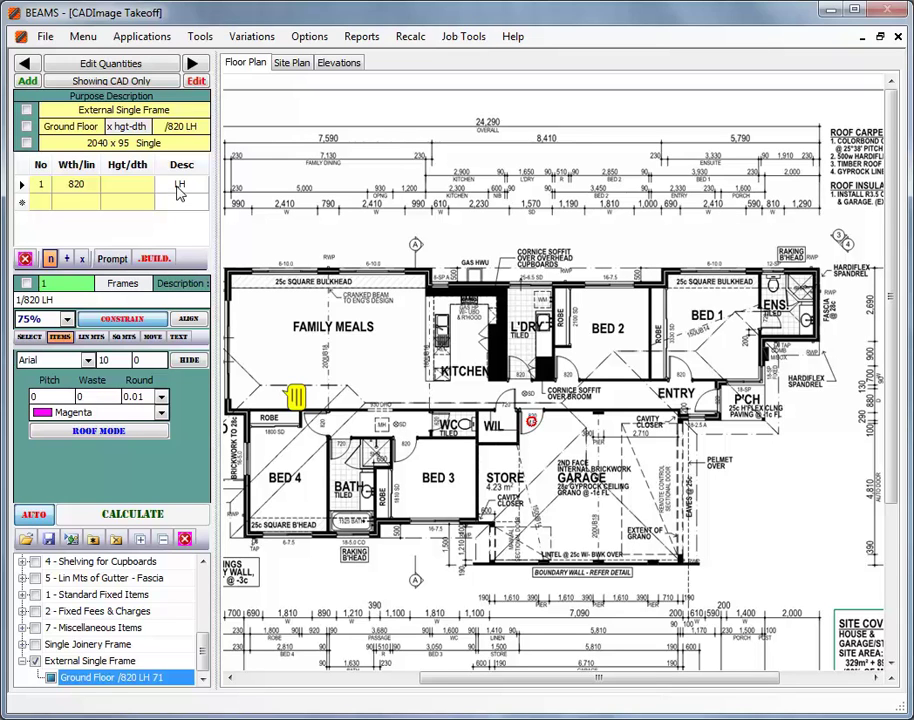
{"action": "left_click", "coordinate": [153, 259]}
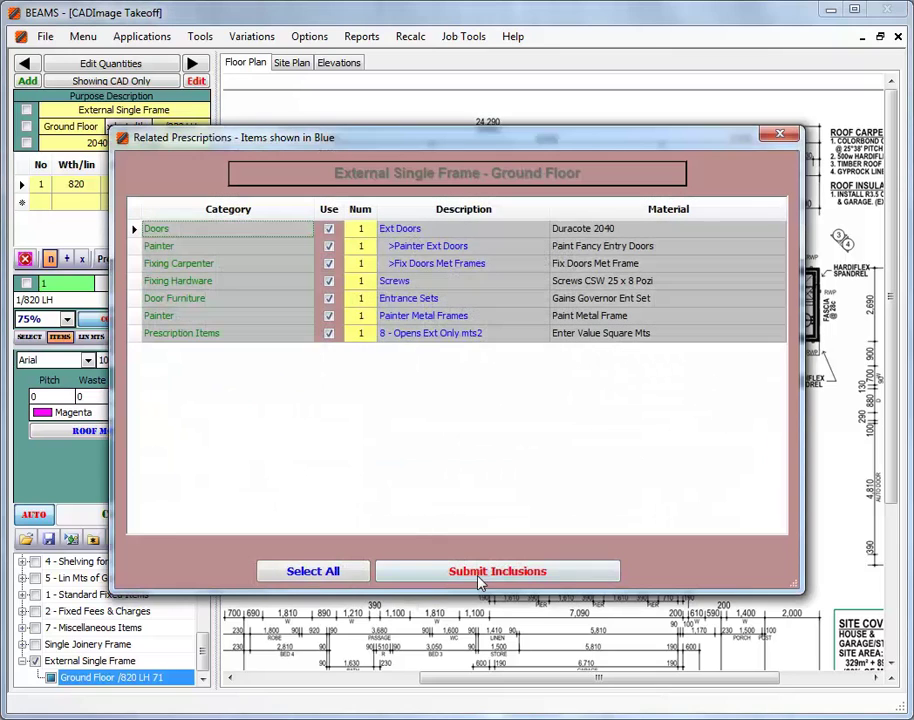
{"action": "left_click", "coordinate": [476, 575]}
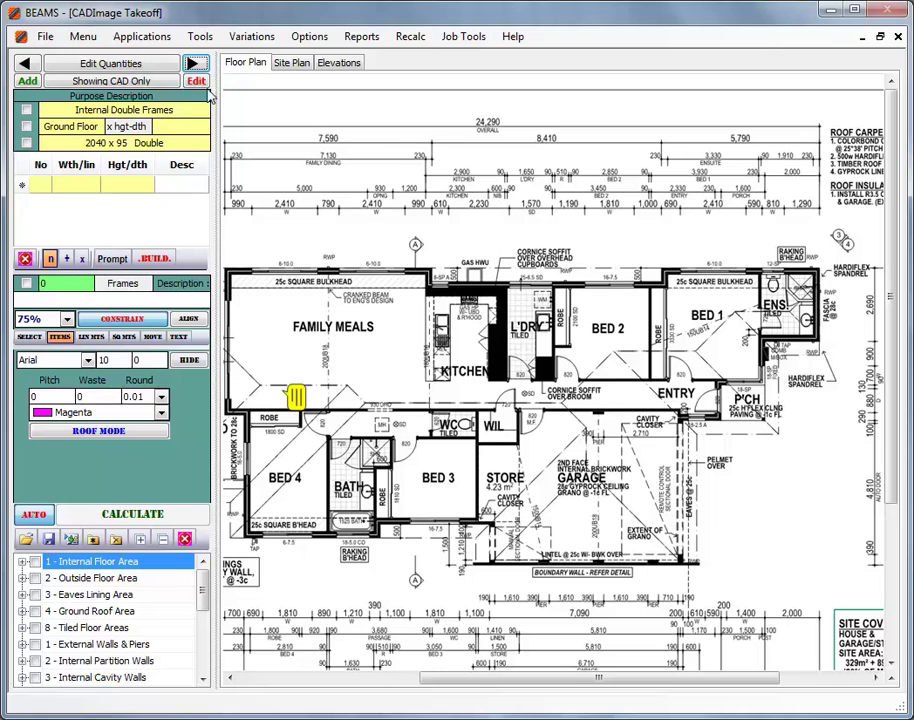
Switch to Internal Single Frames and add /820 LH ground floor frames at the Bed 3 and Bed 4 doors
{"action": "left_click", "coordinate": [192, 63]}
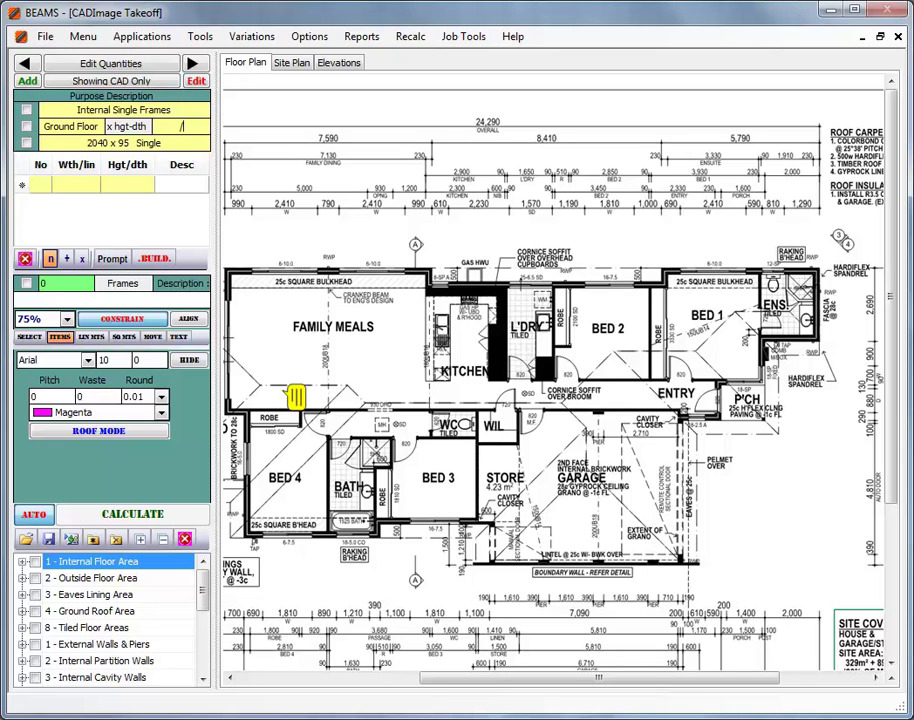
{"action": "type", "text": "0 LH"}
{"action": "left_click", "coordinate": [406, 456]}
{"action": "left_click", "coordinate": [310, 423]}
{"action": "right_click", "coordinate": [382, 342]}
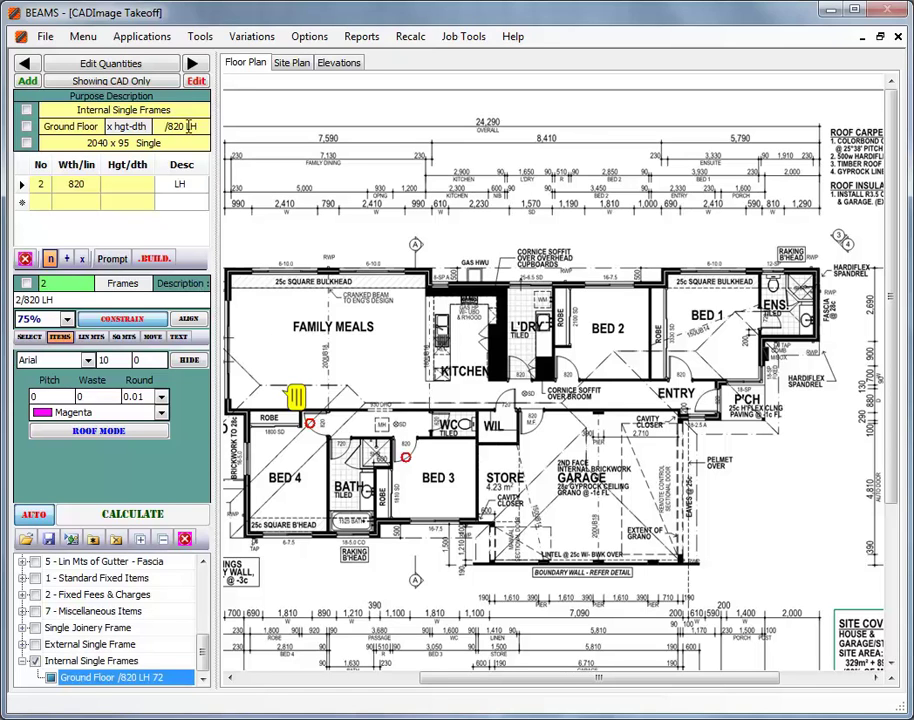
Add /820 RH internal single frames at the laundry, Bed 2 and Bed 1 doors
{"action": "double_click", "coordinate": [186, 127]}
{"action": "type", "text": "RH"}
{"action": "left_click", "coordinate": [521, 366]}
{"action": "left_click", "coordinate": [571, 366]}
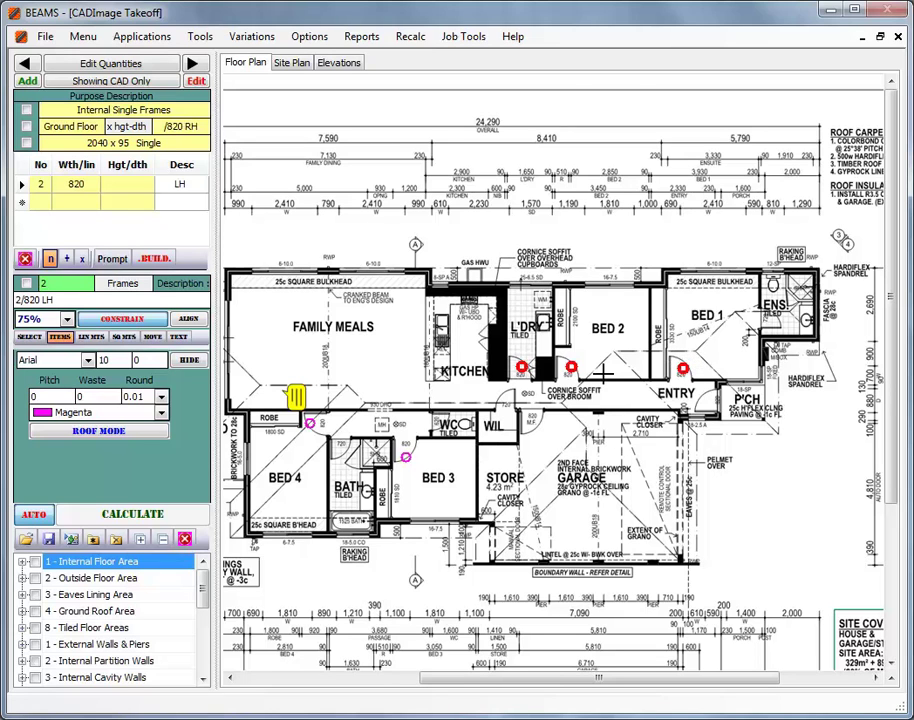
{"action": "right_click", "coordinate": [390, 378]}
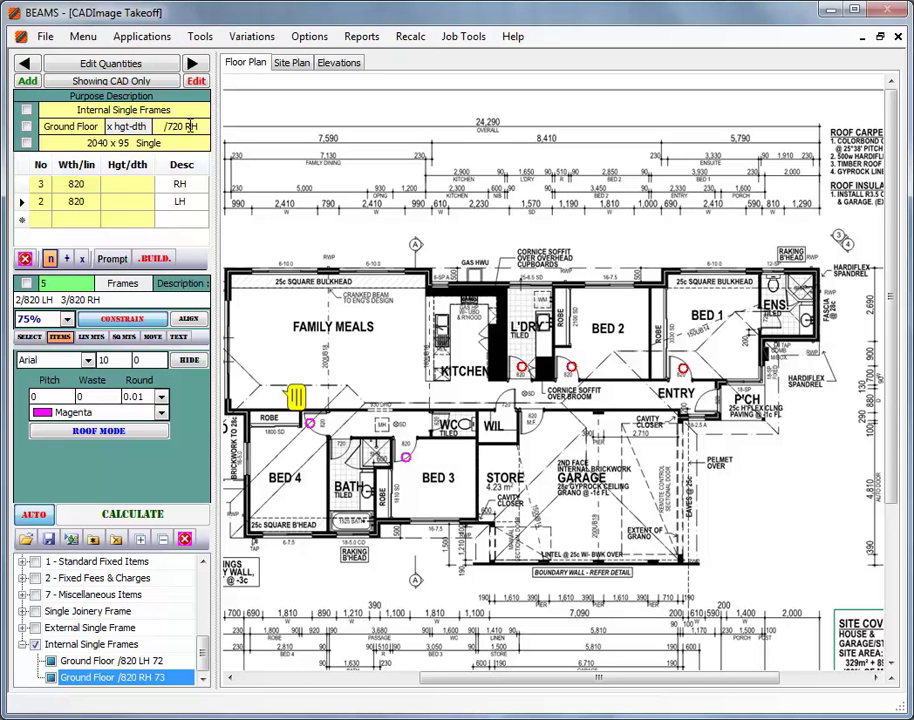
Add /720 LH internal single frames at the bathroom, the passage door above WIL, and the ensuite
{"action": "double_click", "coordinate": [190, 126]}
{"action": "type", "text": "LH"}
{"action": "left_click", "coordinate": [343, 453]}
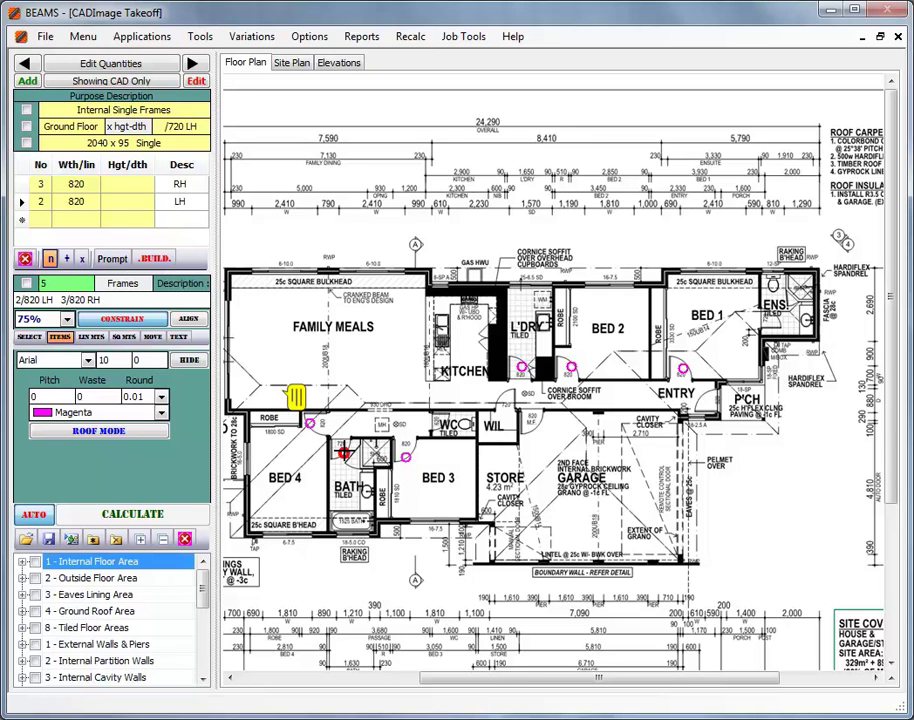
{"action": "left_click", "coordinate": [504, 400]}
{"action": "left_click", "coordinate": [775, 321]}
{"action": "right_click", "coordinate": [549, 226]}
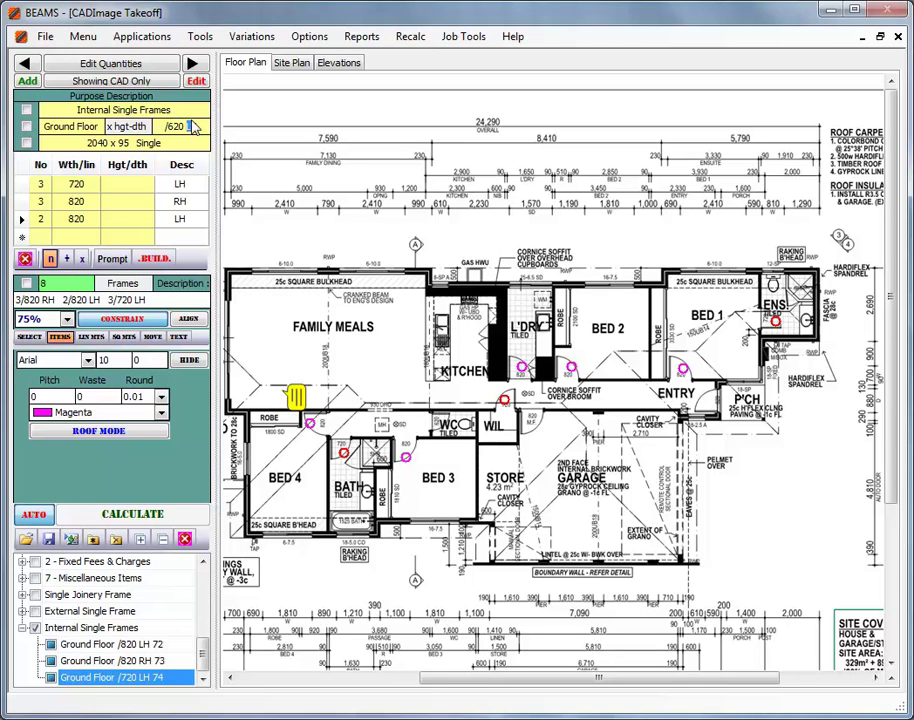
Add one /620 RH-WC internal single frame at the WC door and submit all the related inclusions for internal single frames
{"action": "type", "text": "RH"}
{"action": "type", "text": "-WC"}
{"action": "left_click", "coordinate": [445, 425]}
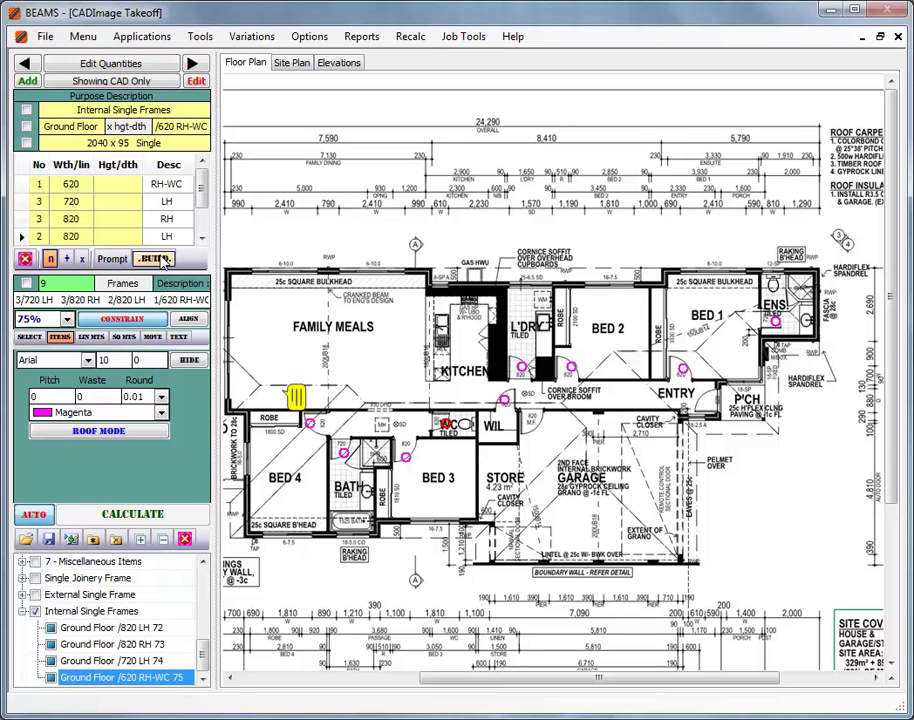
{"action": "double_click", "coordinate": [115, 184]}
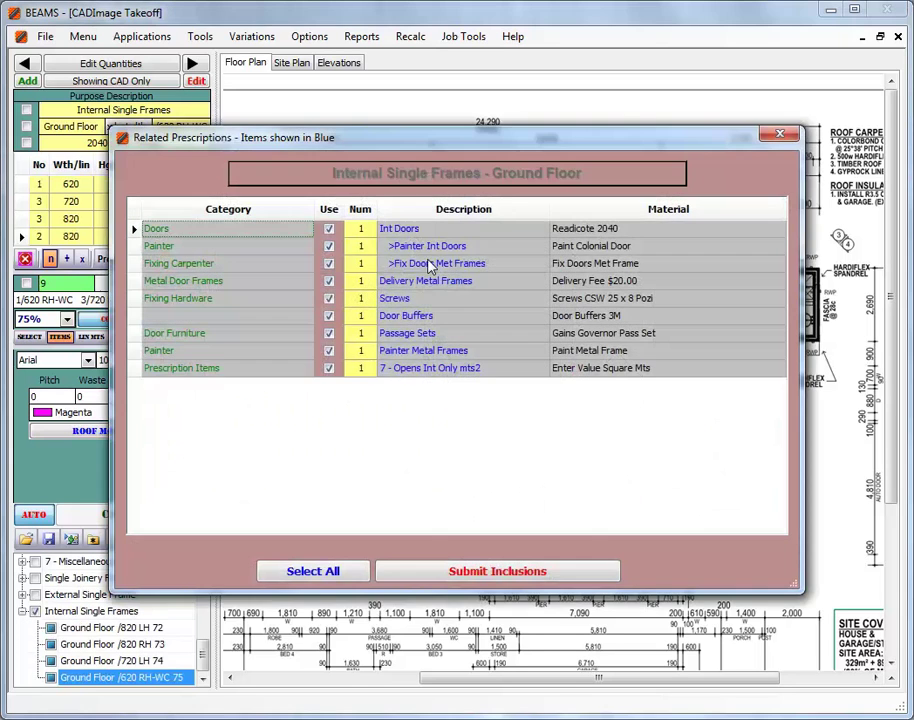
{"action": "left_click", "coordinate": [499, 571]}
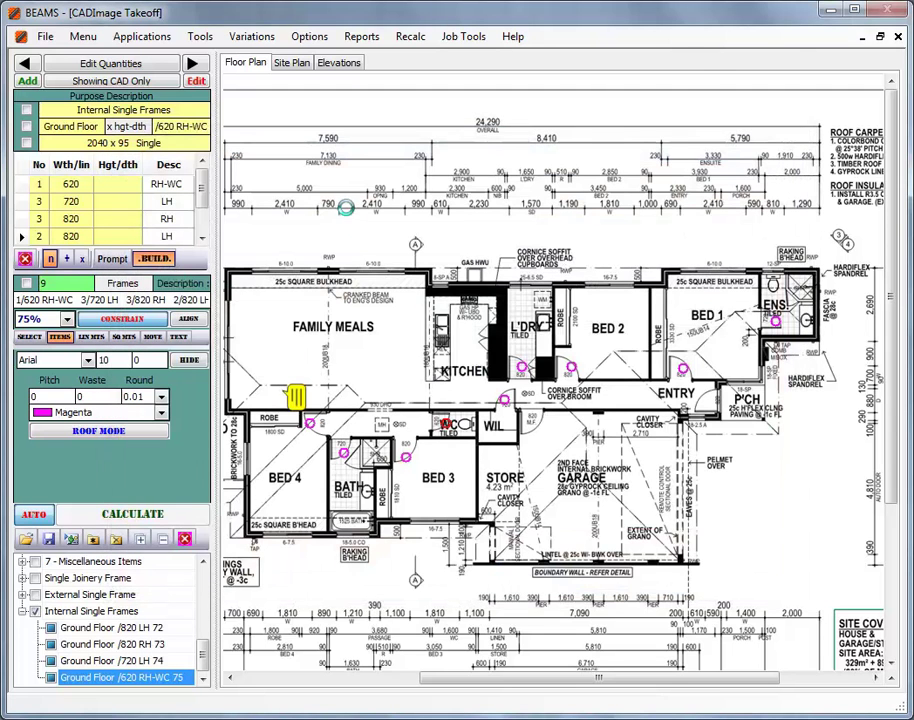
Measure Garage-Carport 180 x 200 x 10 T-bars over the main garage door, about 5.11 m, and the rear sectional door, about 1.45 m
{"action": "left_click", "coordinate": [193, 63]}
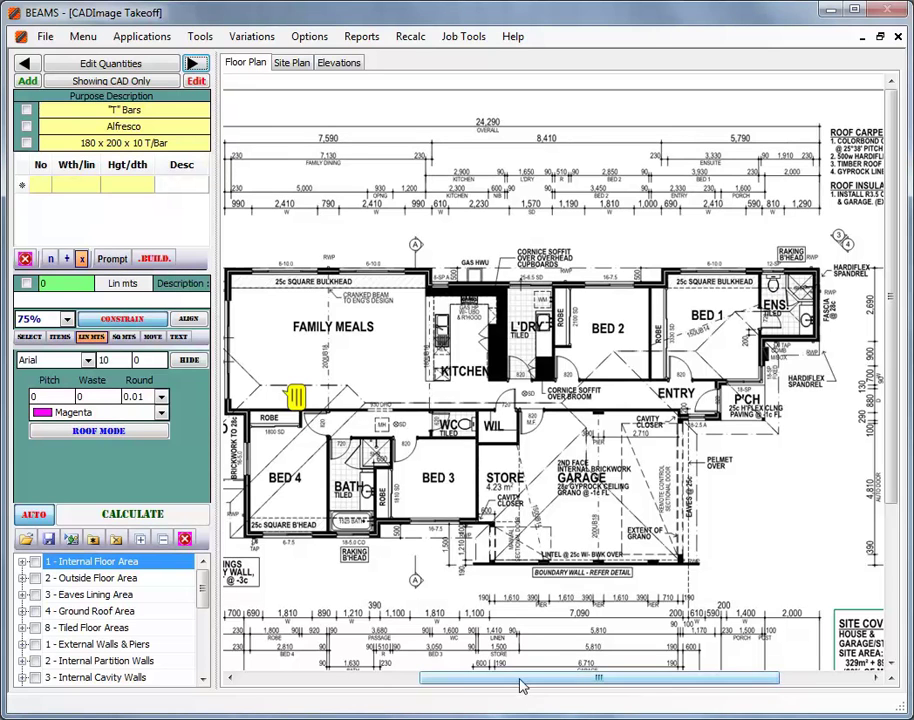
{"action": "left_click_drag", "start_coordinate": [520, 680], "coordinate": [377, 695]}
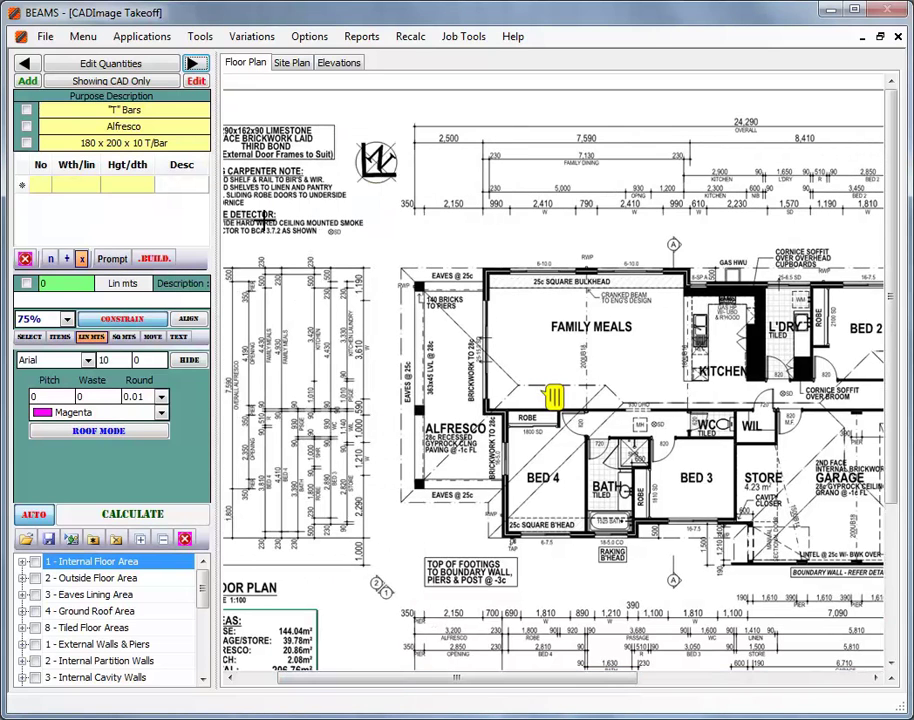
{"action": "left_click_drag", "start_coordinate": [468, 688], "coordinate": [577, 687]}
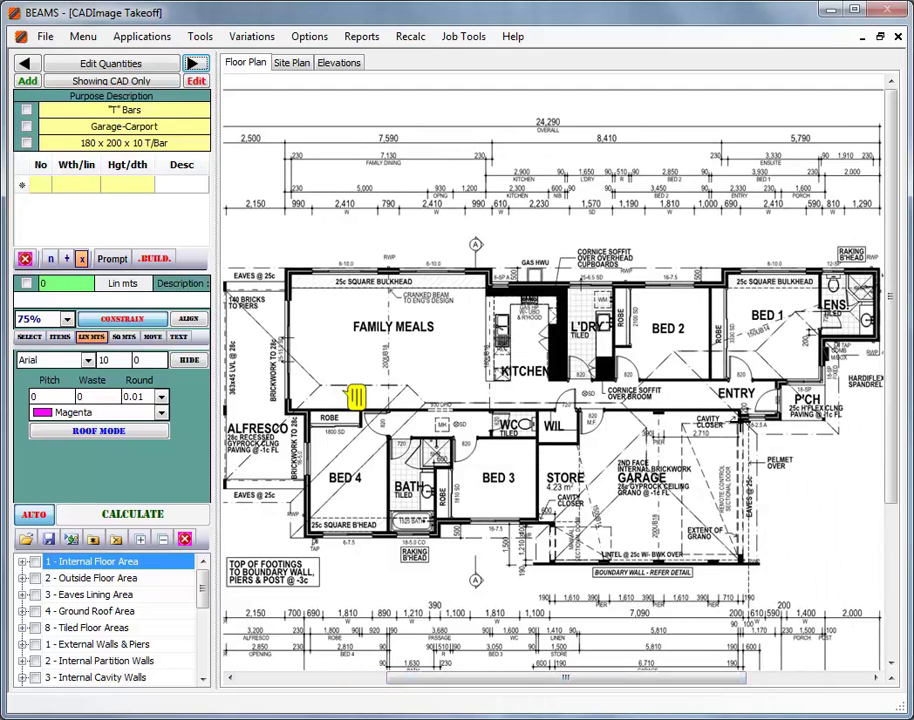
{"action": "left_click", "coordinate": [528, 303]}
{"action": "left_click", "coordinate": [530, 395]}
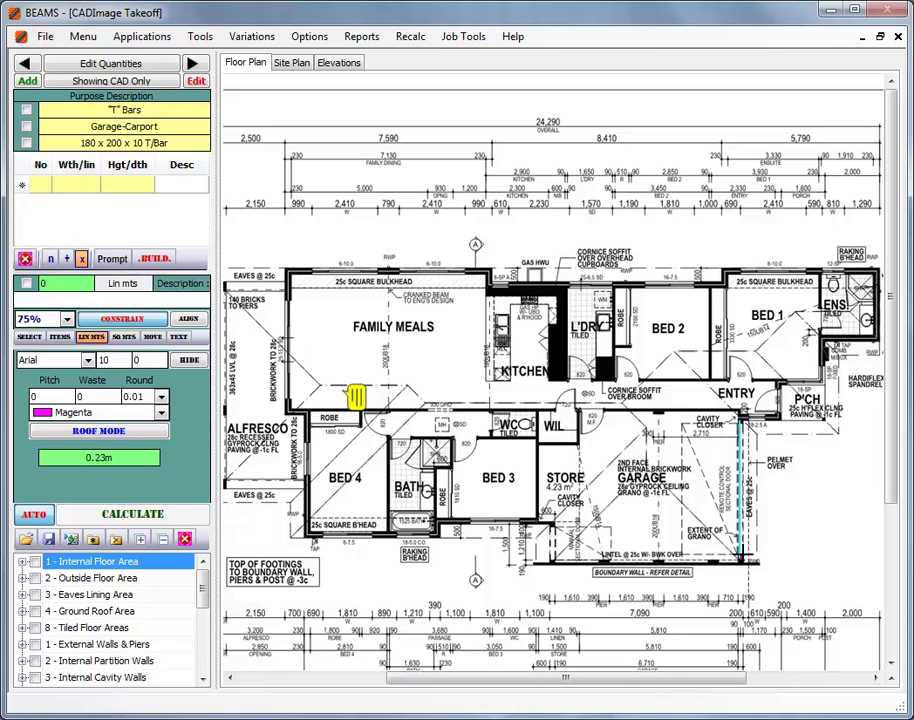
{"action": "right_click", "coordinate": [512, 384]}
{"action": "left_click", "coordinate": [553, 560]}
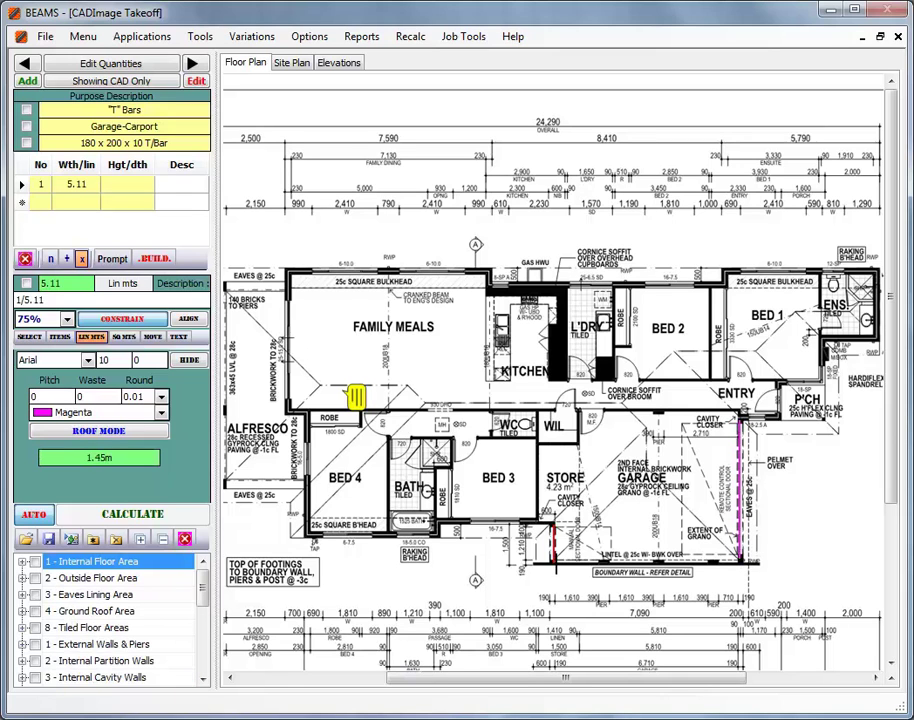
{"action": "right_click", "coordinate": [553, 523]}
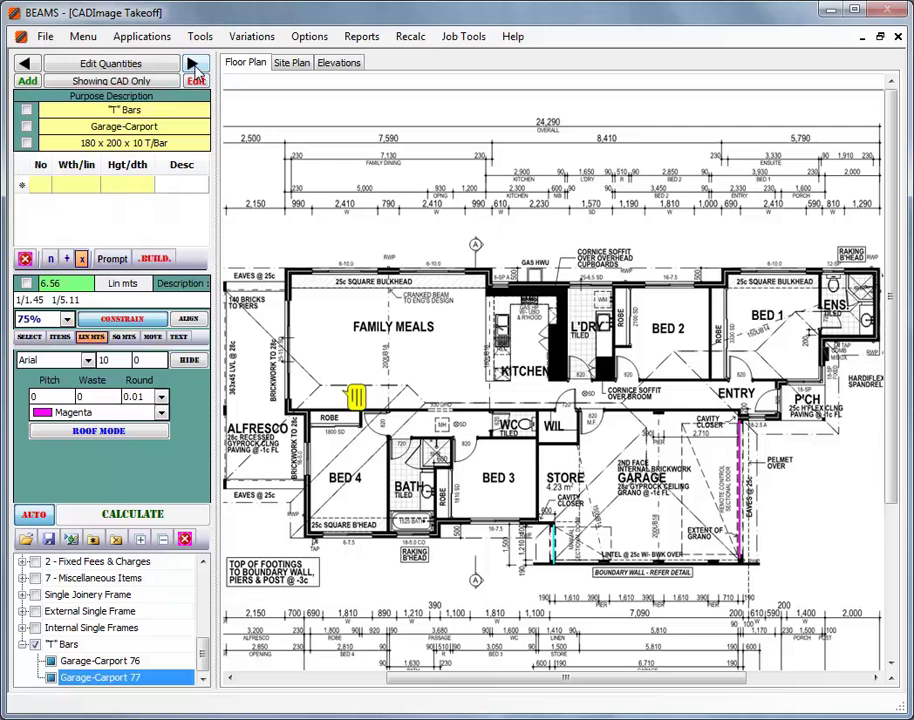
Switch to Gas Heating and add one General Bayonet Std item in Family Meals, just above the Bed 4 robe
{"action": "left_click", "coordinate": [192, 64]}
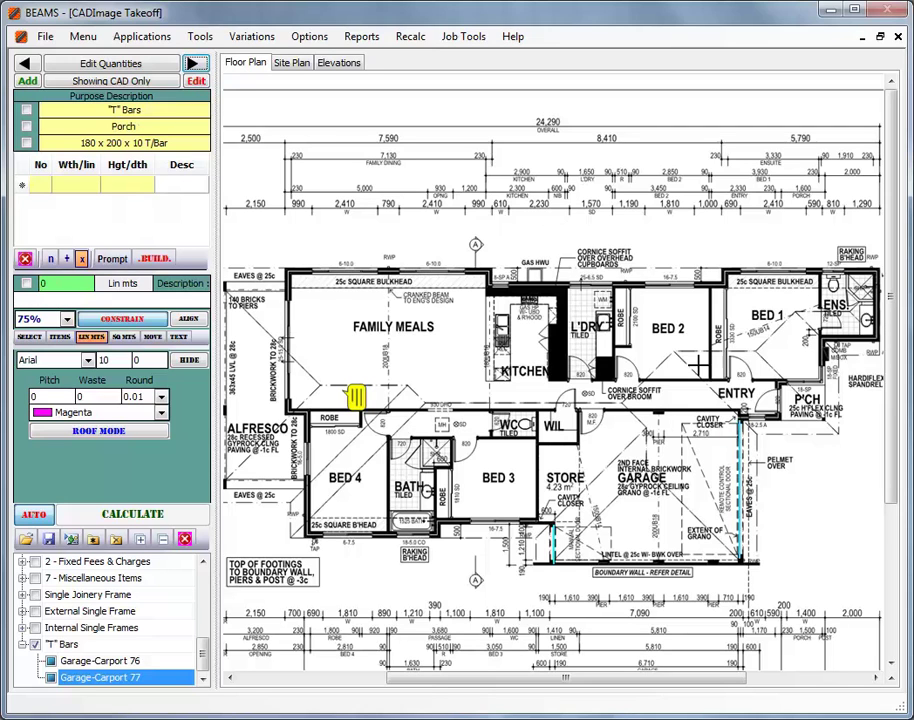
{"action": "left_click", "coordinate": [195, 63]}
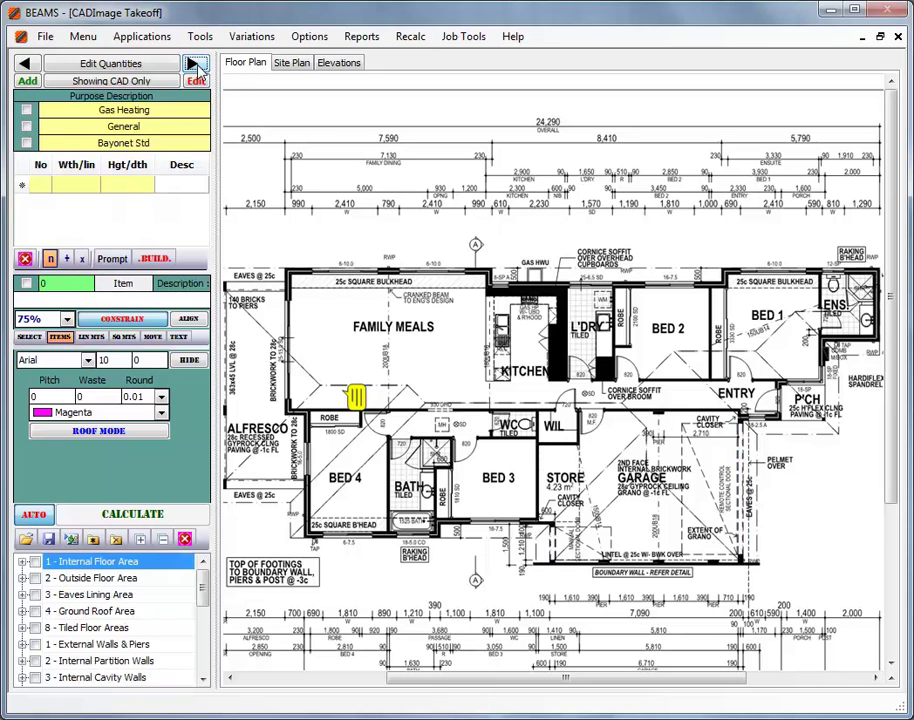
{"action": "left_click", "coordinate": [333, 401]}
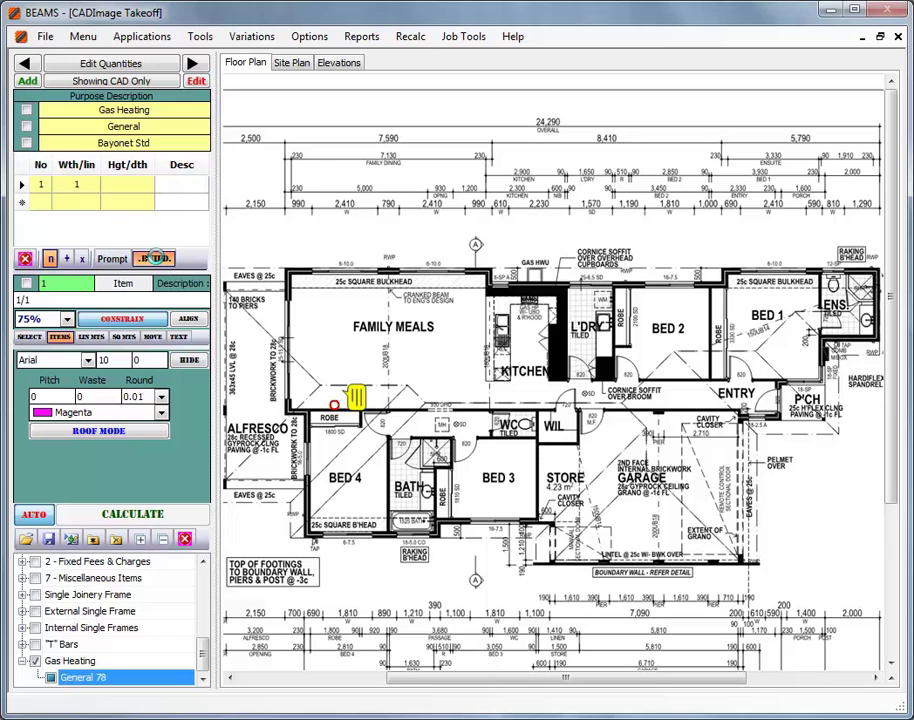
Switch to Roofing Flashings and measure a ground floor valley flashing diagonally from the alfresco eaves corner across Bed 4, about 6.04 m long
{"action": "left_click", "coordinate": [194, 63]}
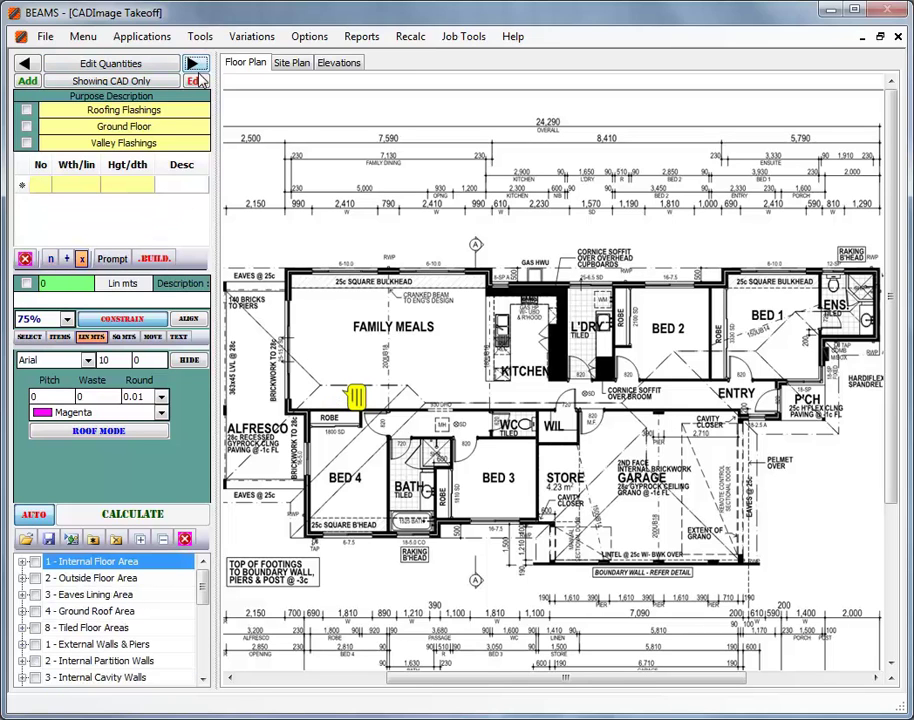
{"action": "left_click", "coordinate": [289, 500]}
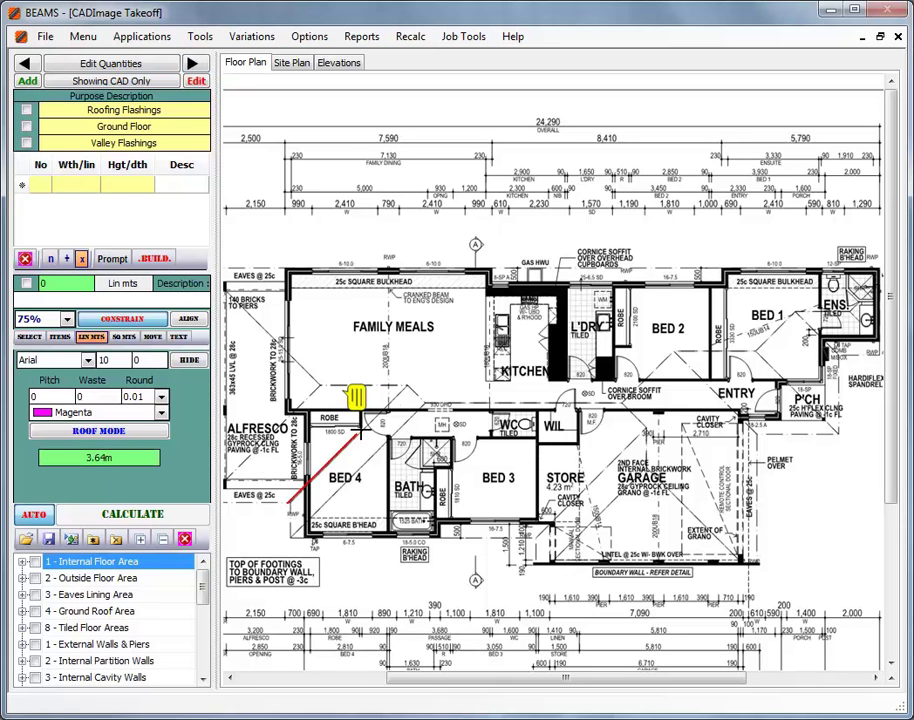
{"action": "left_click", "coordinate": [405, 387]}
{"action": "right_click", "coordinate": [464, 423]}
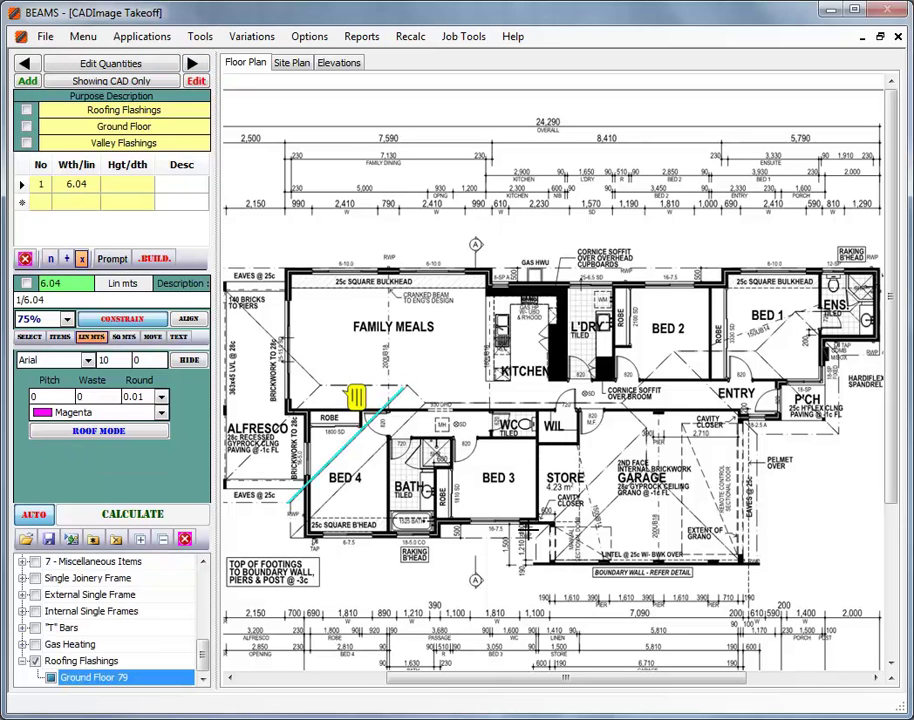
Measure three more ground floor valley flashings: Store to Garage about 5.68 m, Entry to Bed 2 about 4.36 m, and Bed 1 about 2.27 m
{"action": "left_click", "coordinate": [533, 541]}
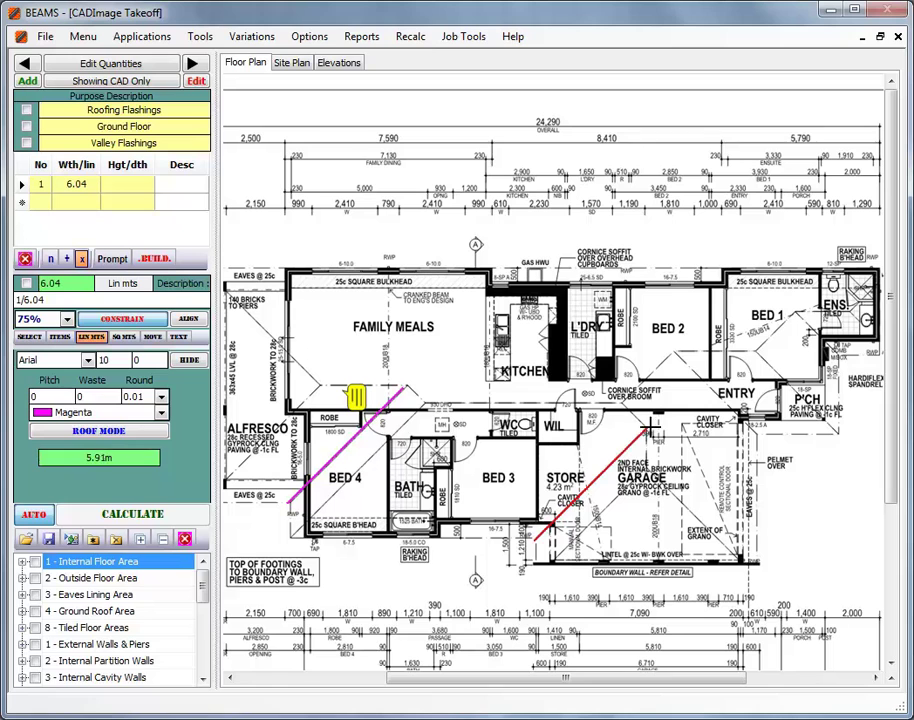
{"action": "left_click", "coordinate": [646, 430]}
{"action": "right_click", "coordinate": [646, 430]}
{"action": "left_click", "coordinate": [757, 426]}
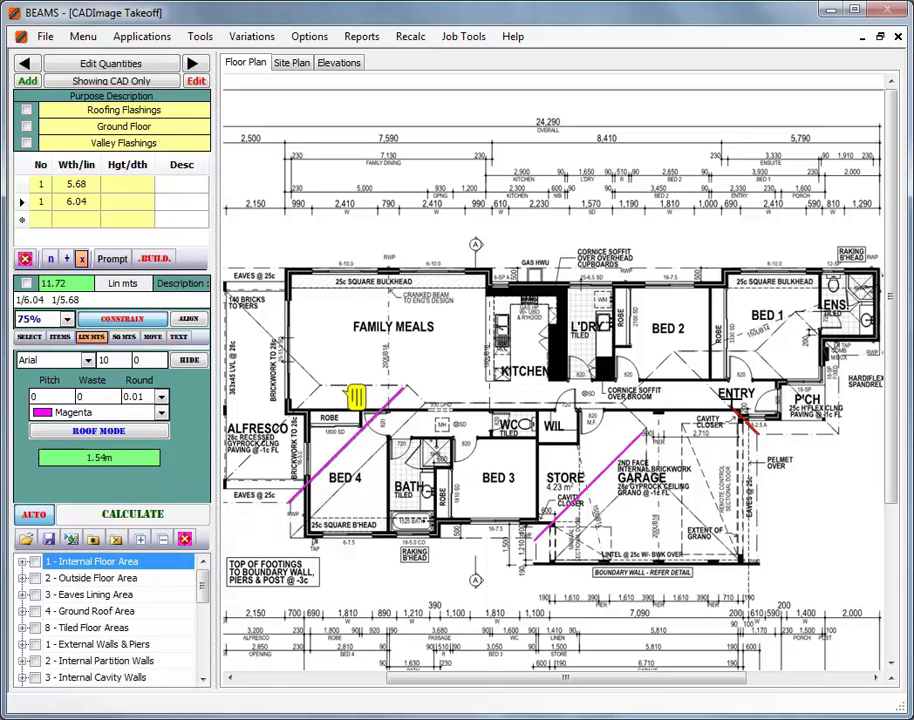
{"action": "left_click", "coordinate": [678, 350]}
{"action": "right_click", "coordinate": [678, 350]}
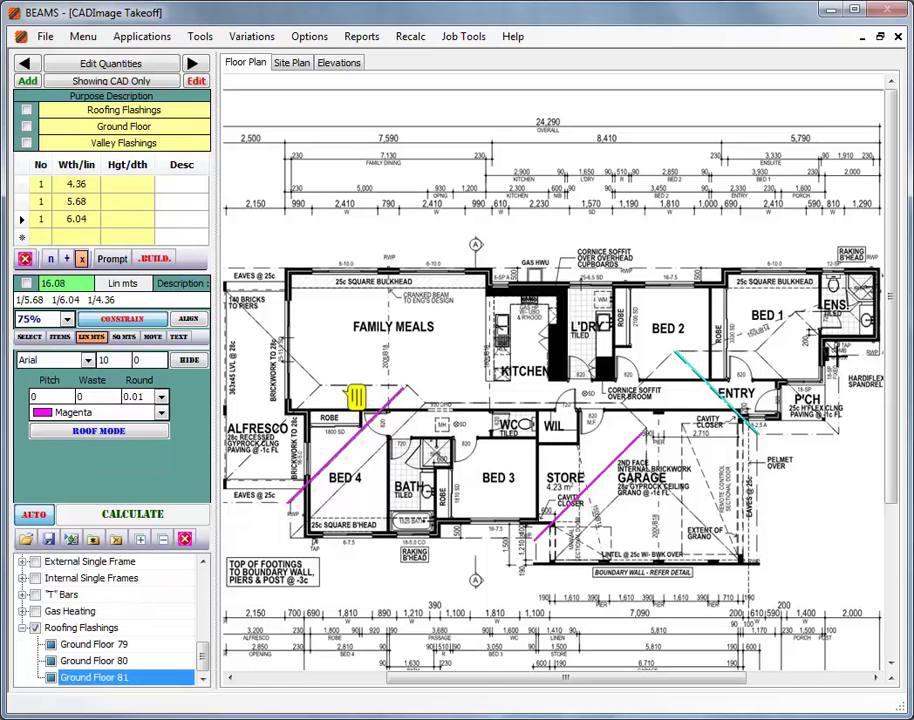
{"action": "left_click", "coordinate": [836, 360]}
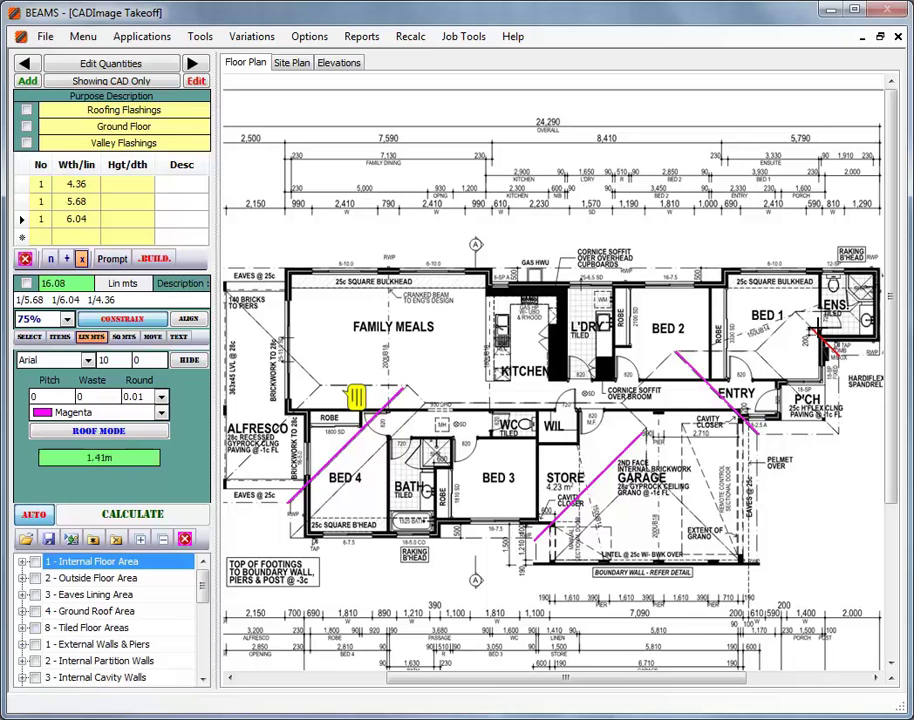
{"action": "left_click", "coordinate": [796, 316]}
{"action": "right_click", "coordinate": [796, 316]}
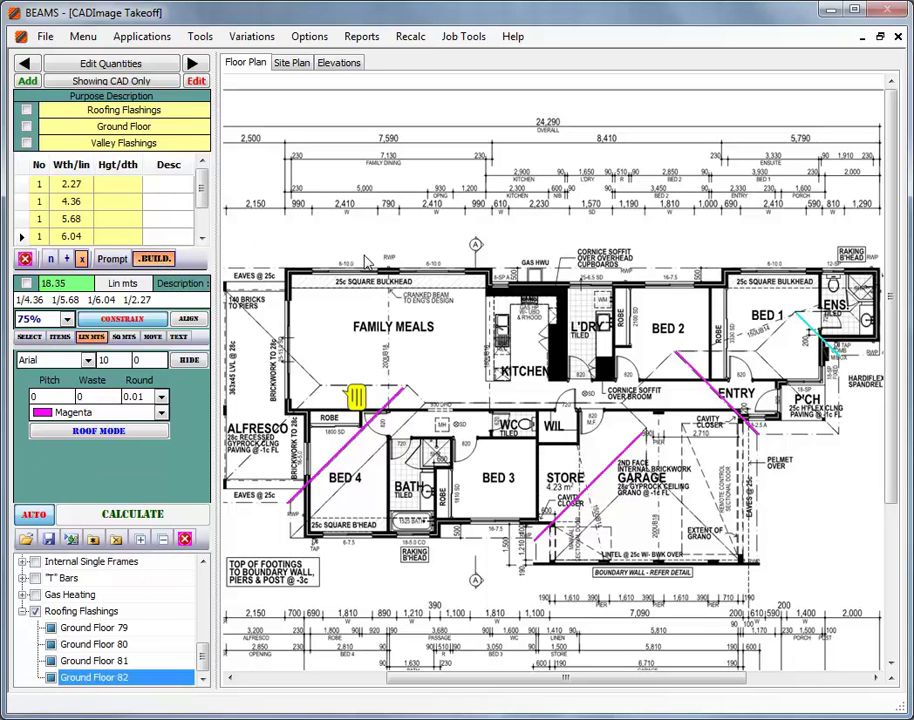
Build the ground floor roofing flashings and submit the related Painter Flashings inclusion
{"action": "double_click", "coordinate": [112, 184]}
{"action": "left_click", "coordinate": [360, 229]}
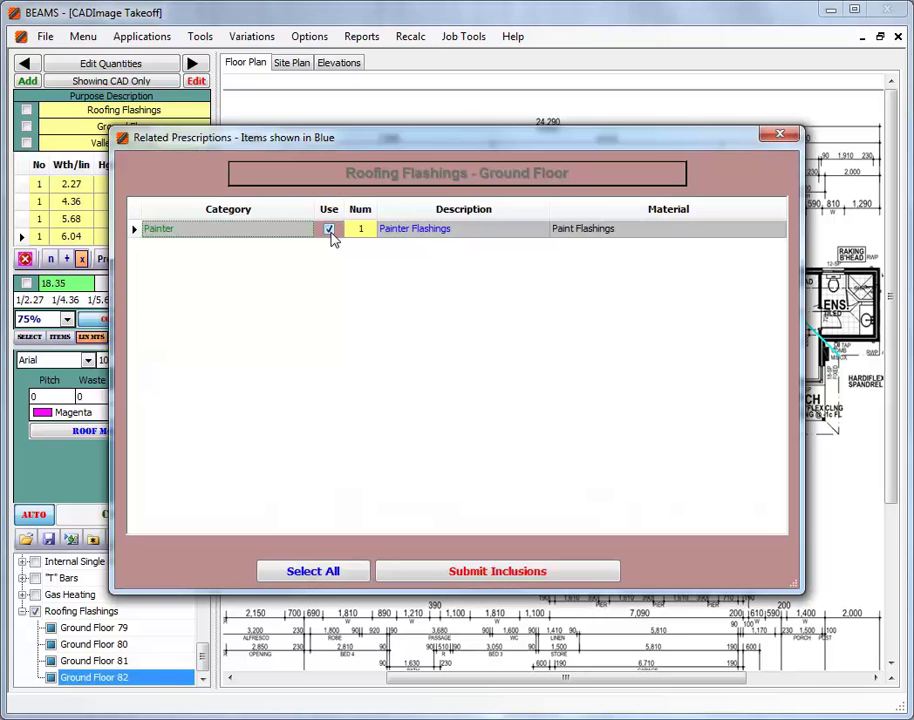
{"action": "left_click", "coordinate": [483, 571]}
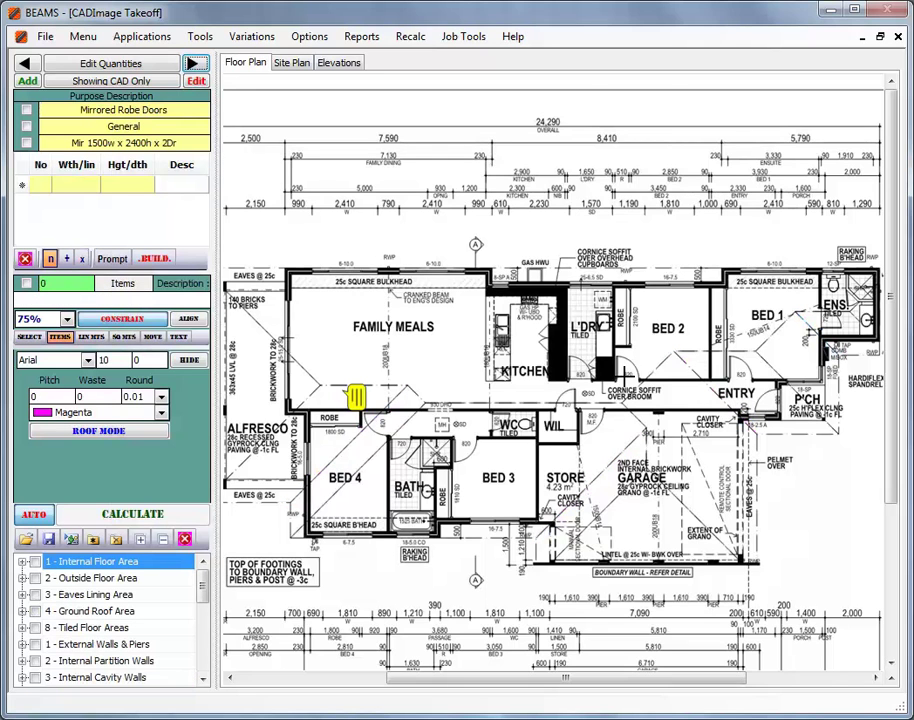
Change the mirrored robe door material to Mir 1800w x 2400h x 2Dr and add one each at the Bed 4 and Bed 3 robes
{"action": "double_click", "coordinate": [120, 143]}
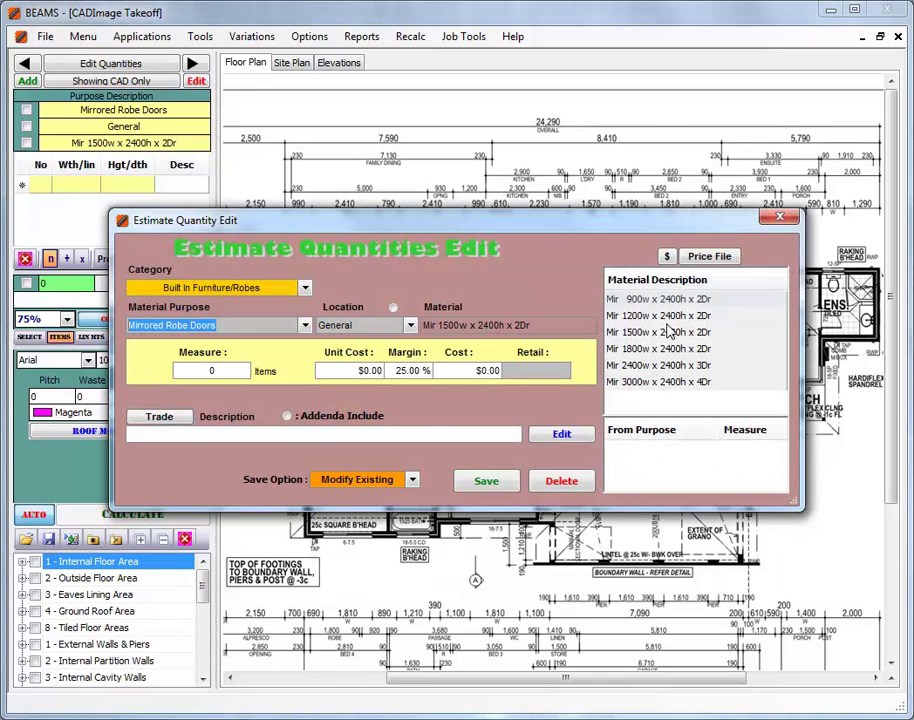
{"action": "left_click", "coordinate": [668, 348]}
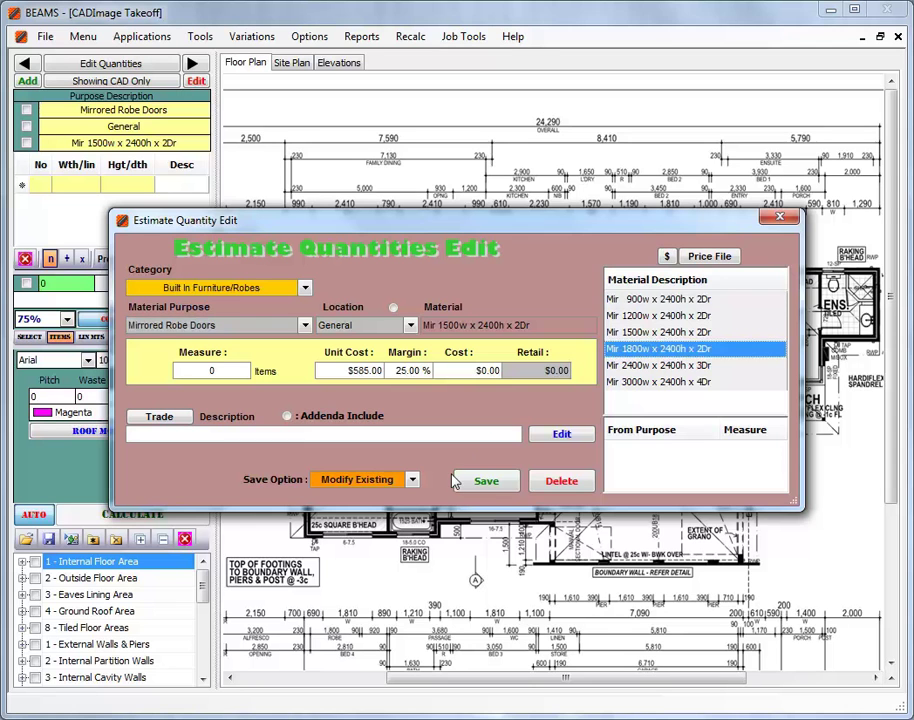
{"action": "left_click", "coordinate": [482, 481]}
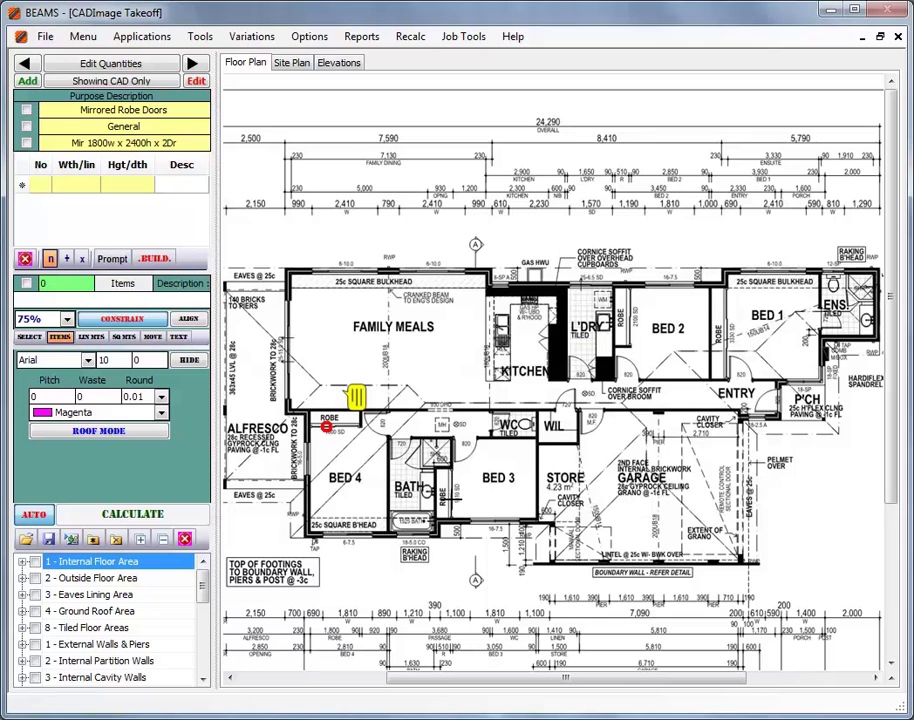
{"action": "left_click", "coordinate": [453, 497]}
{"action": "right_click", "coordinate": [478, 485]}
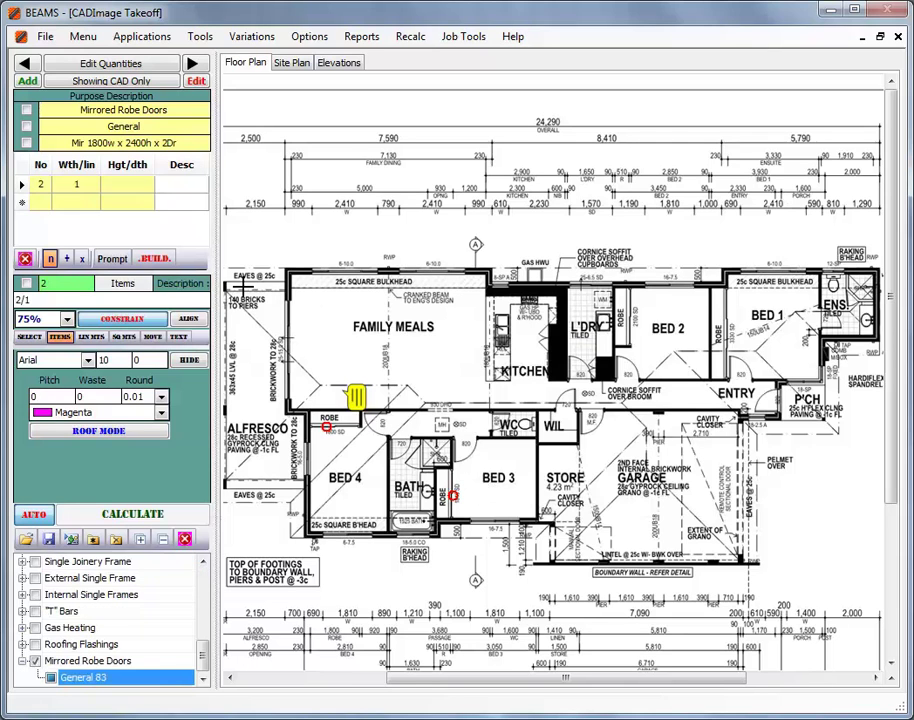
{"action": "left_click", "coordinate": [158, 260]}
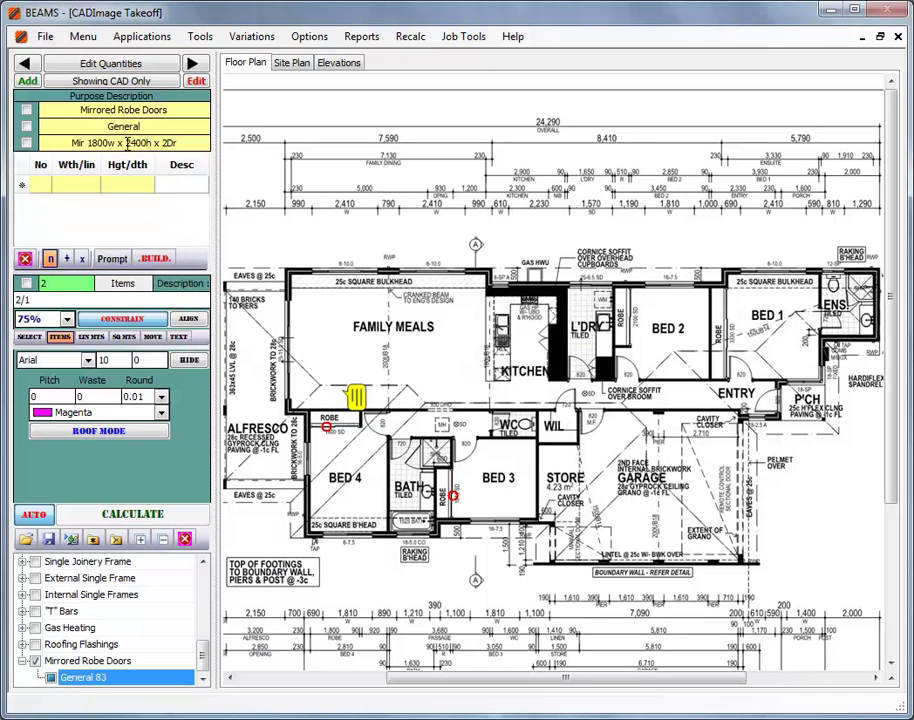
Add a new Mir 3000w x 2400h x 4Dr item with measure 0 and place one at the Bed 1 robe
{"action": "left_click", "coordinate": [29, 81]}
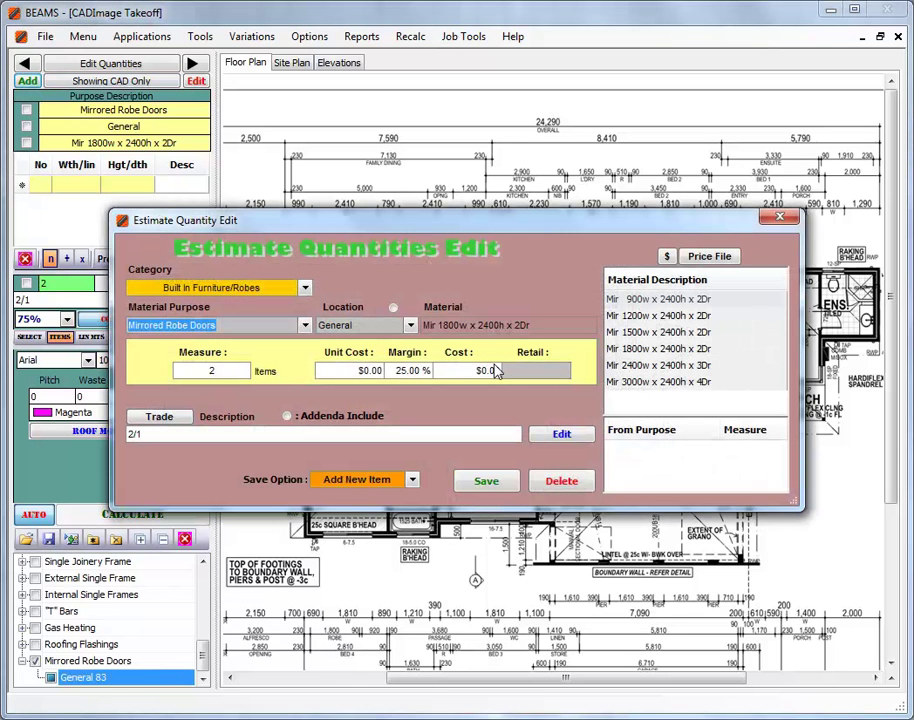
{"action": "left_click", "coordinate": [658, 381]}
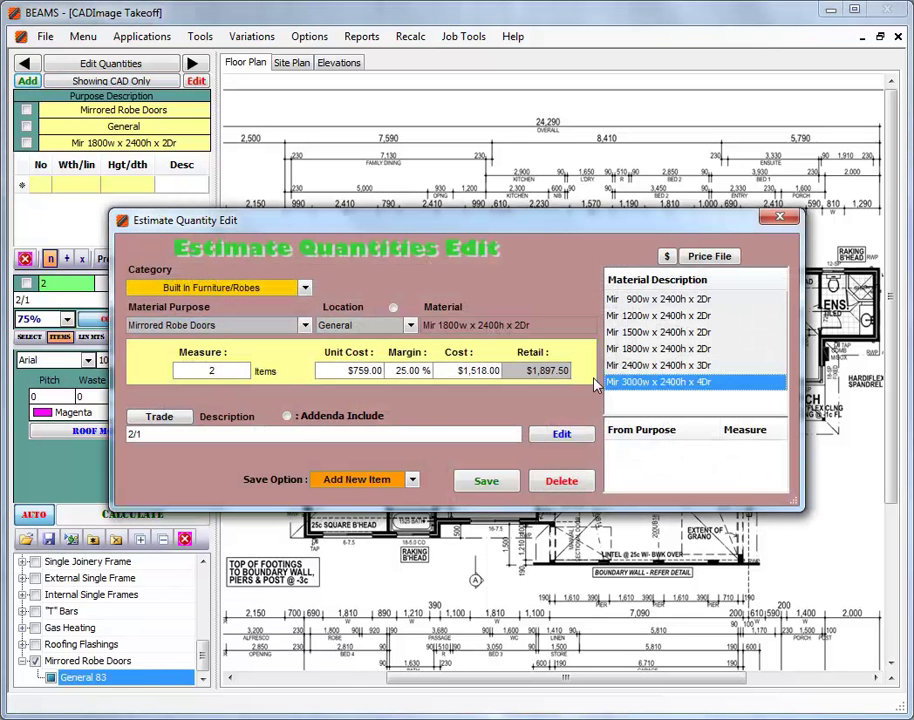
{"action": "left_click", "coordinate": [209, 371]}
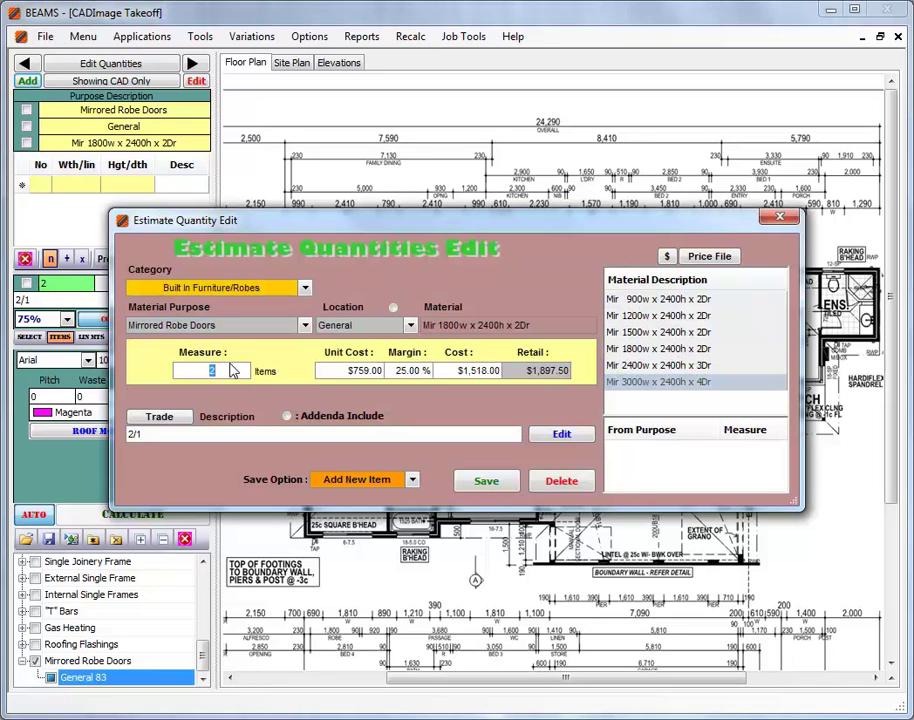
{"action": "type", "text": "0"}
{"action": "key", "text": "Tab"}
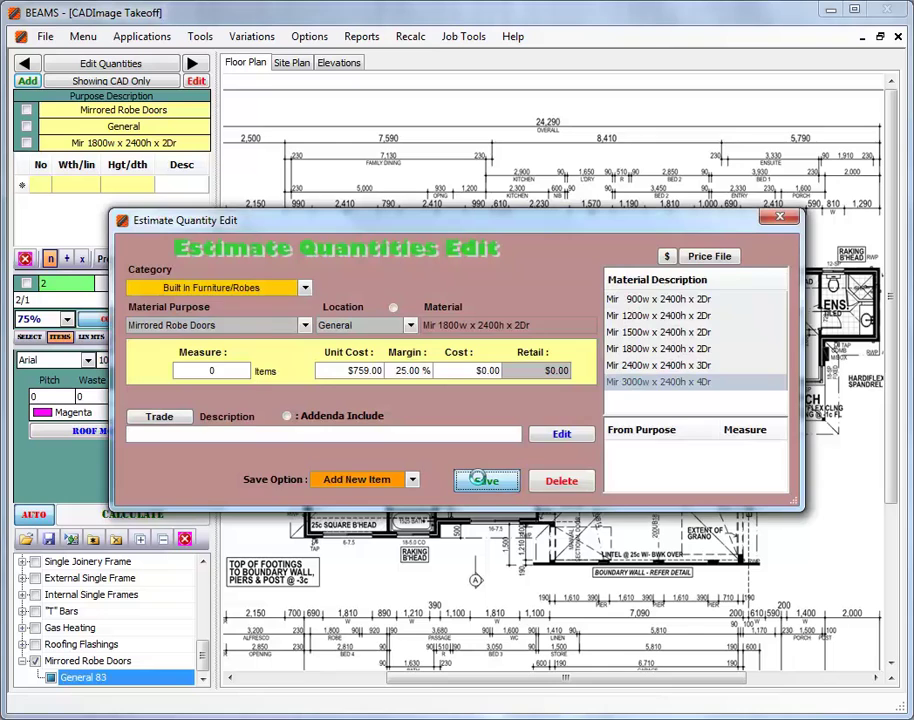
{"action": "left_click", "coordinate": [480, 478]}
{"action": "left_click", "coordinate": [729, 331]}
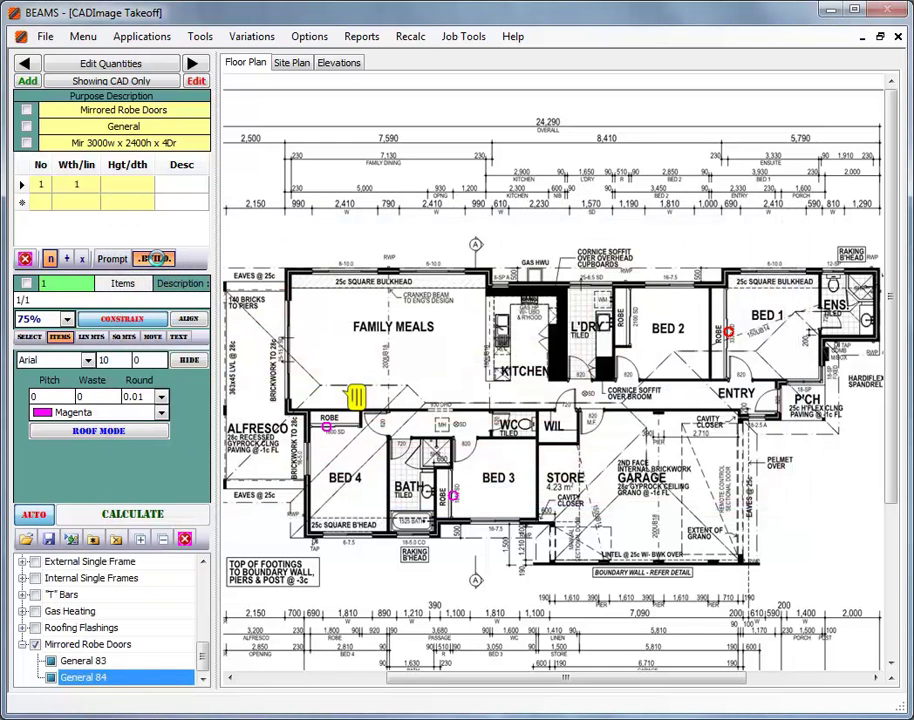
{"action": "left_click", "coordinate": [158, 258]}
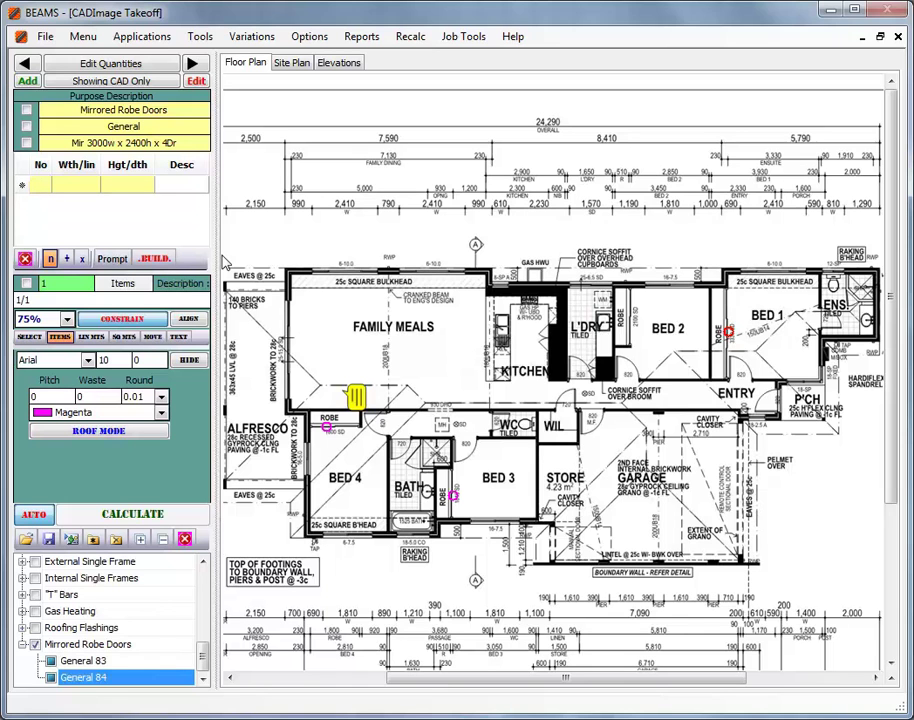
Add a new Mir 2400w x 2400h x 3Dr item with measure 0 and place one at the Bed 2 robe
{"action": "left_click", "coordinate": [27, 81]}
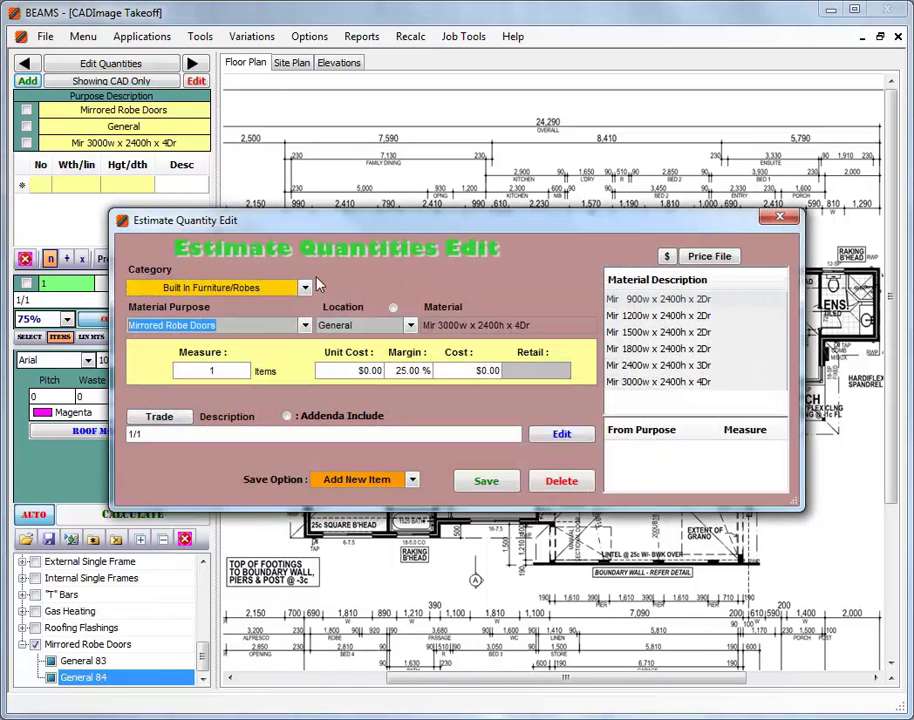
{"action": "left_click", "coordinate": [613, 369]}
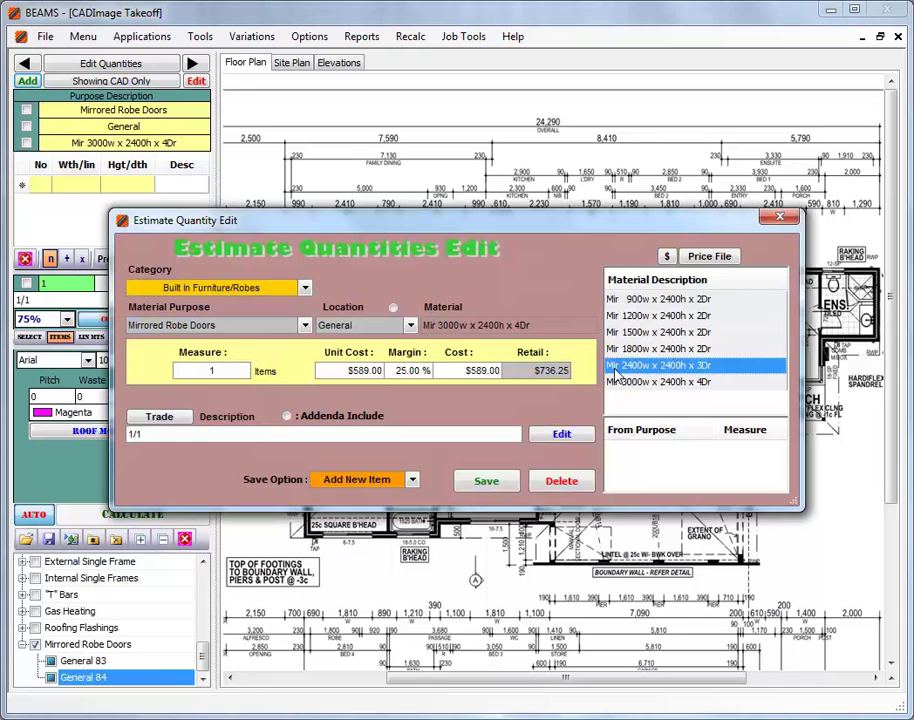
{"action": "left_click", "coordinate": [238, 371]}
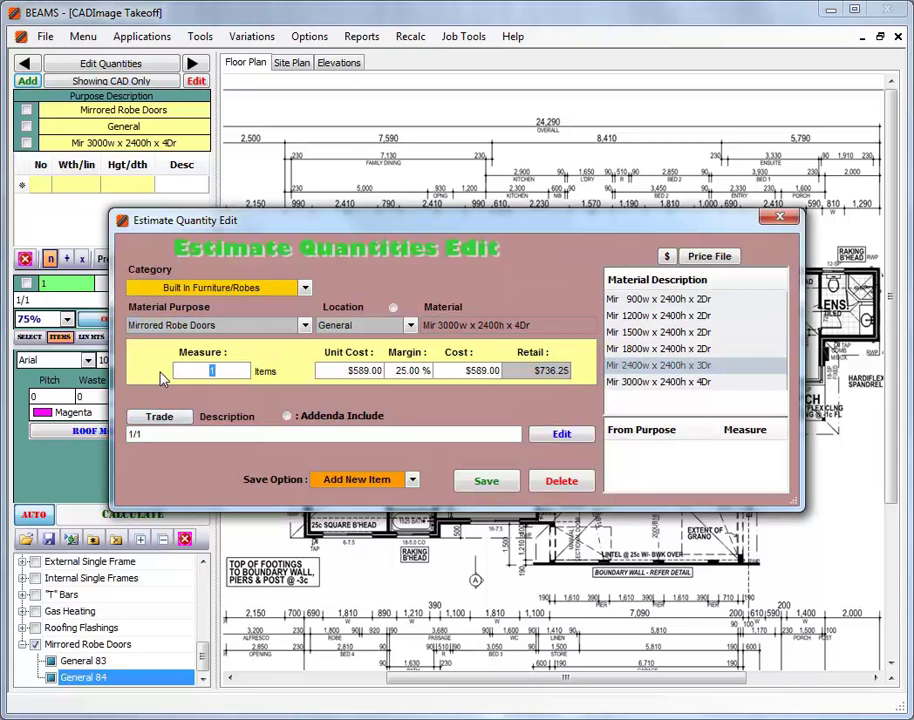
{"action": "left_click", "coordinate": [155, 433]}
{"action": "key", "text": "Delete"}
{"action": "left_click", "coordinate": [487, 481]}
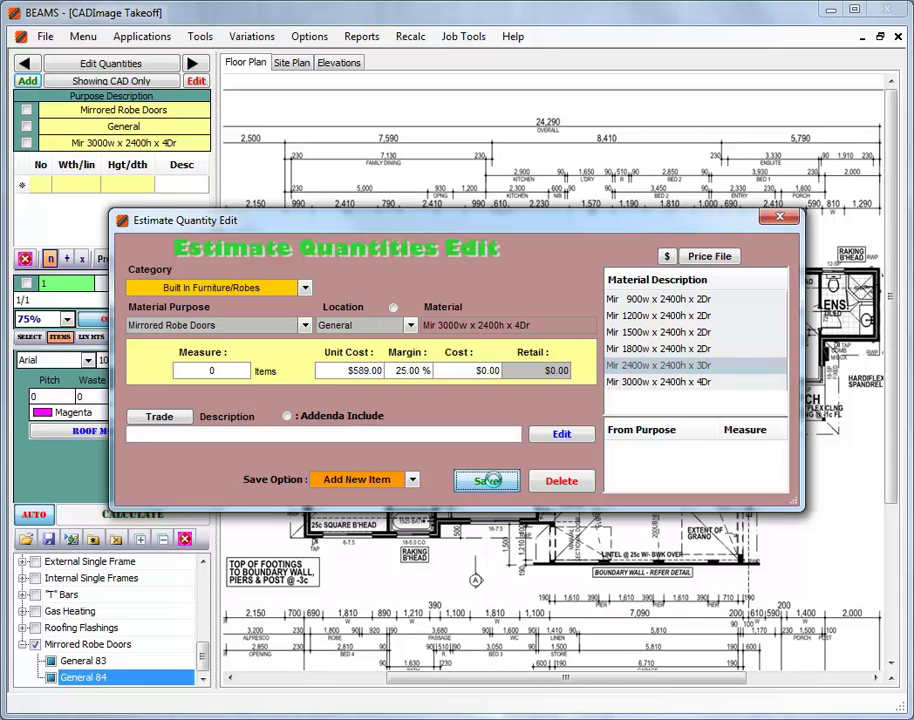
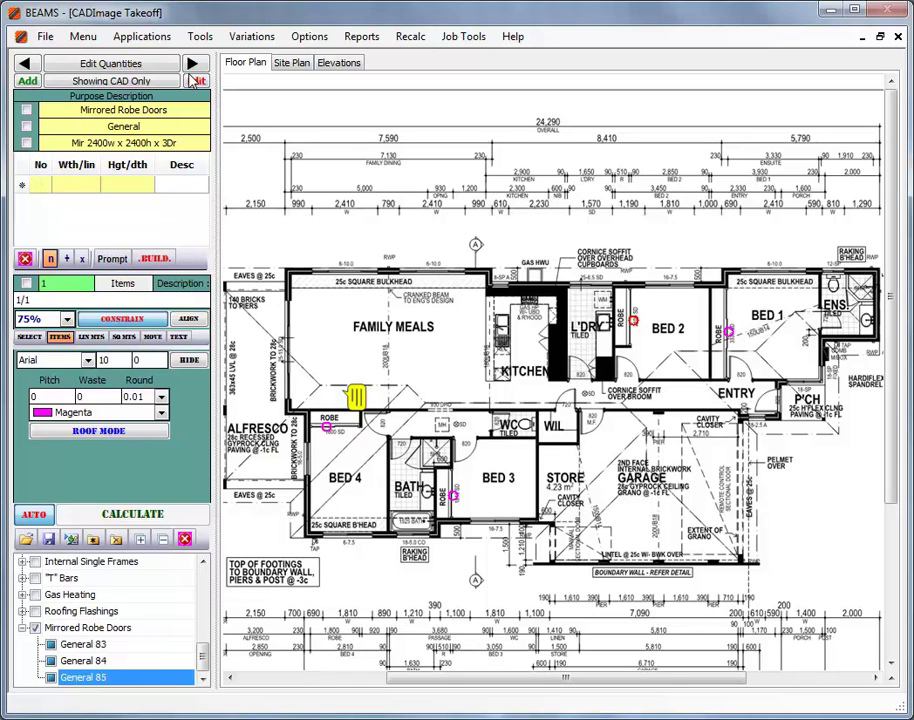
Measure a 2.4 m 100 x 100 RSJar timber post beside the sectional door on Elevation 4 and submit all its related inclusions
{"action": "left_click", "coordinate": [193, 64]}
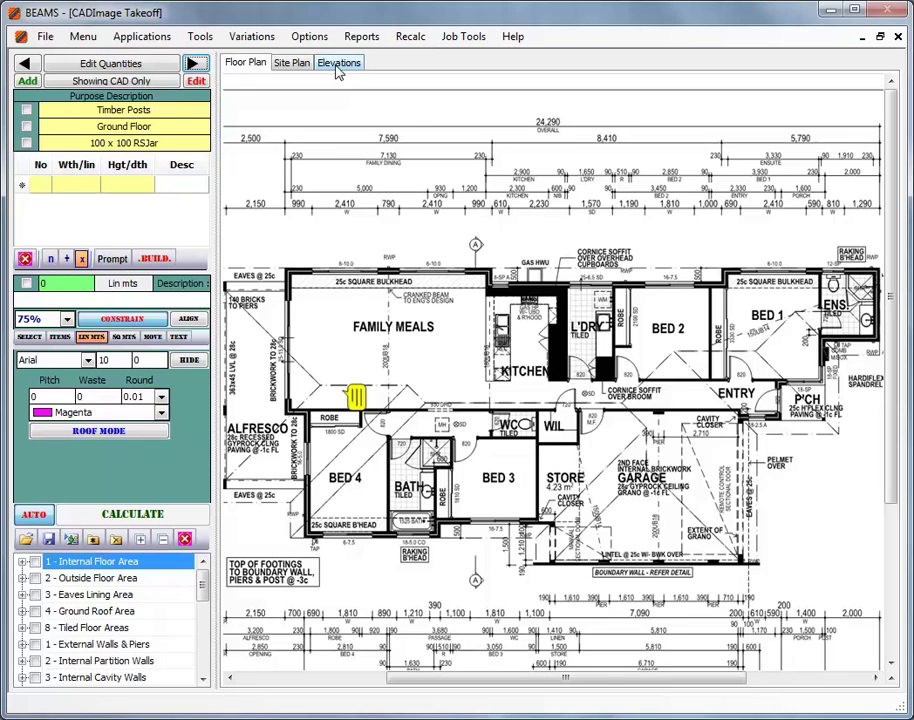
{"action": "left_click", "coordinate": [338, 62]}
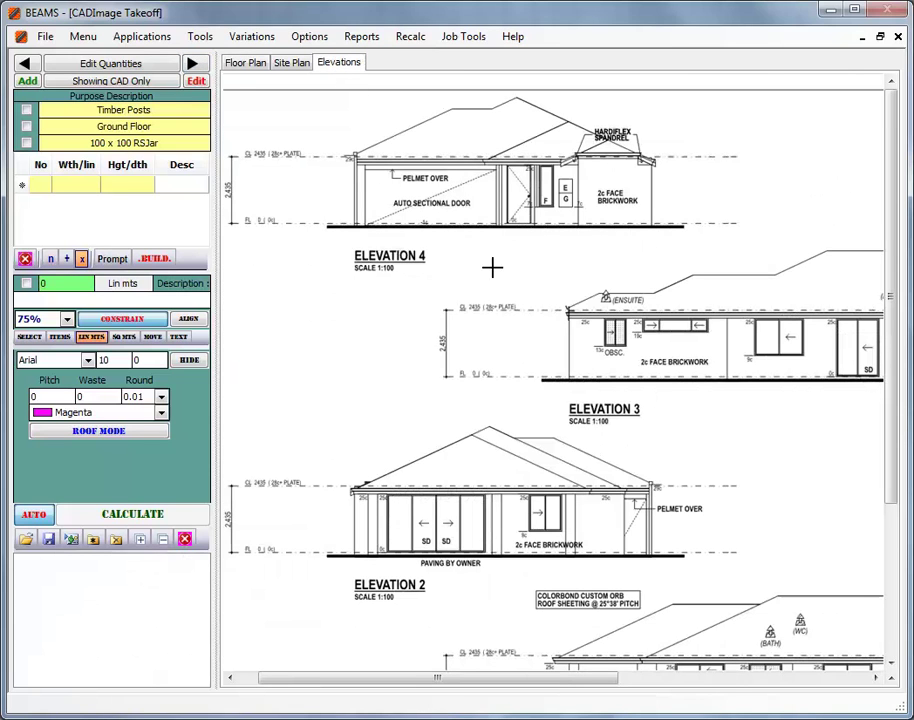
{"action": "left_click", "coordinate": [496, 225]}
{"action": "left_click", "coordinate": [497, 160]}
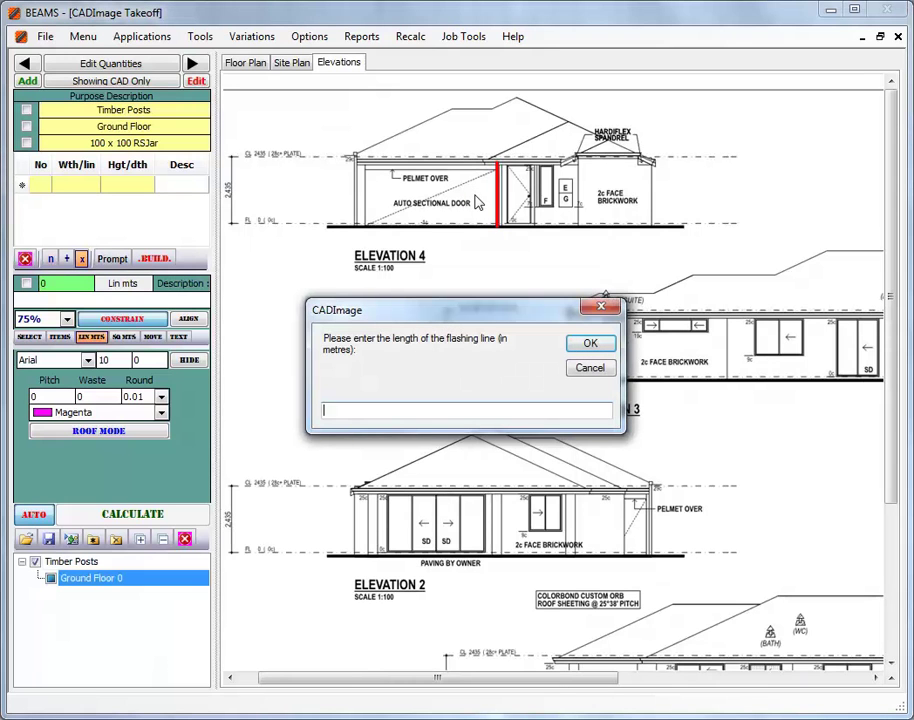
{"action": "type", "text": "2.4"}
{"action": "key", "text": "Return"}
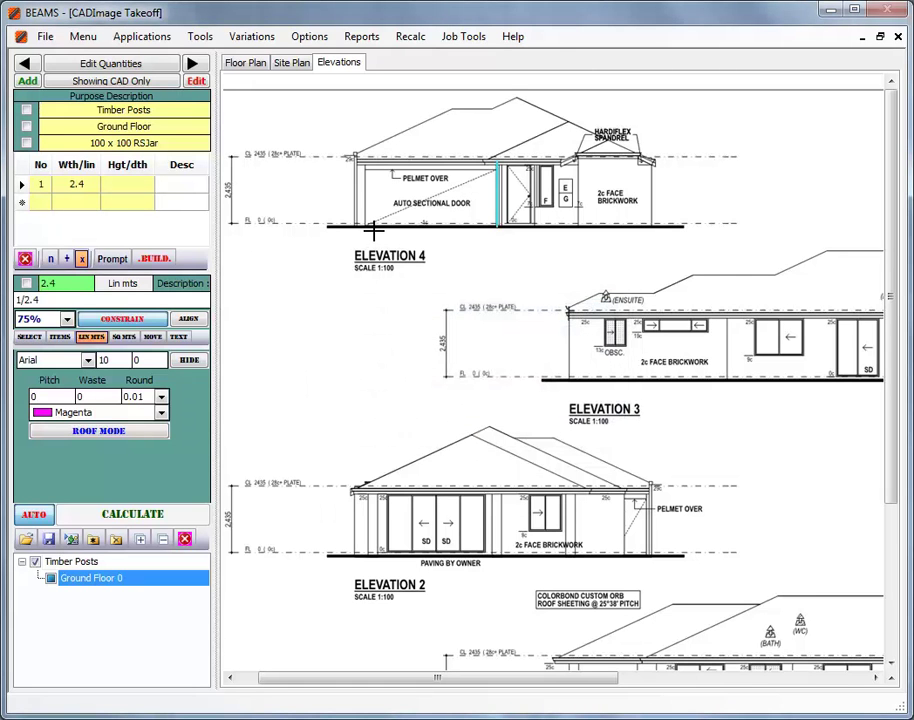
{"action": "left_click", "coordinate": [163, 258]}
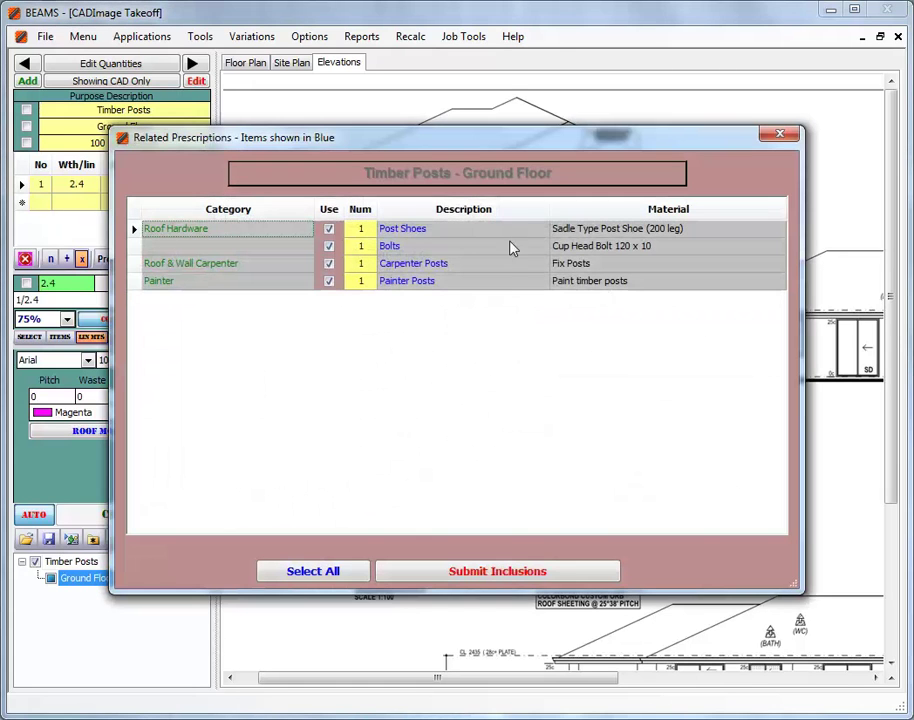
{"action": "left_click", "coordinate": [492, 570]}
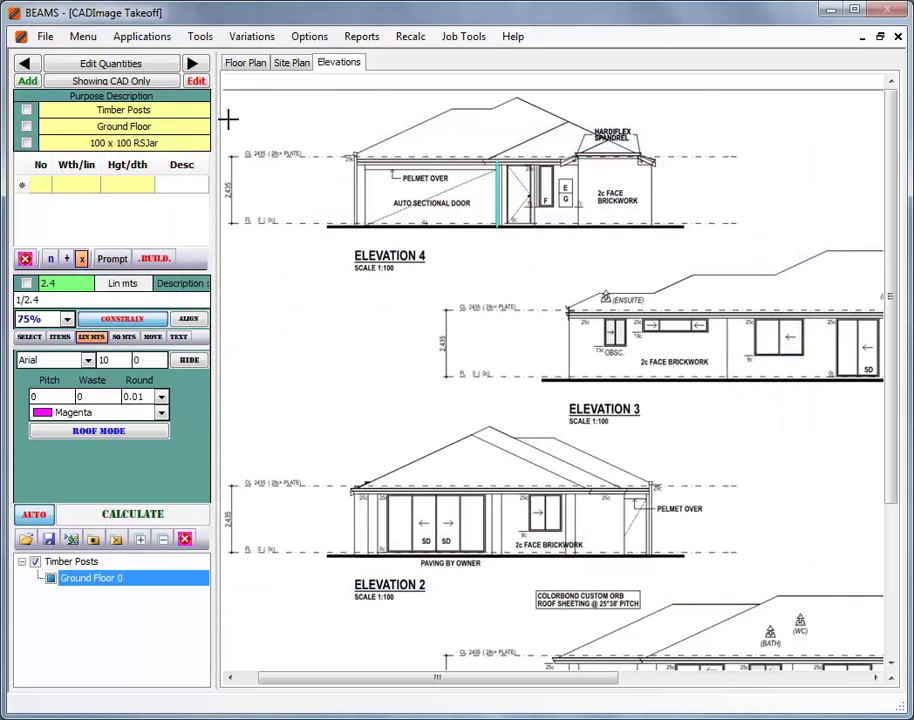
Measure a Garage-Carport 200 UB 22 Black steel beam across the garage on the floor plan, about 5.56 m, and submit its related inclusions
{"action": "left_click", "coordinate": [245, 63]}
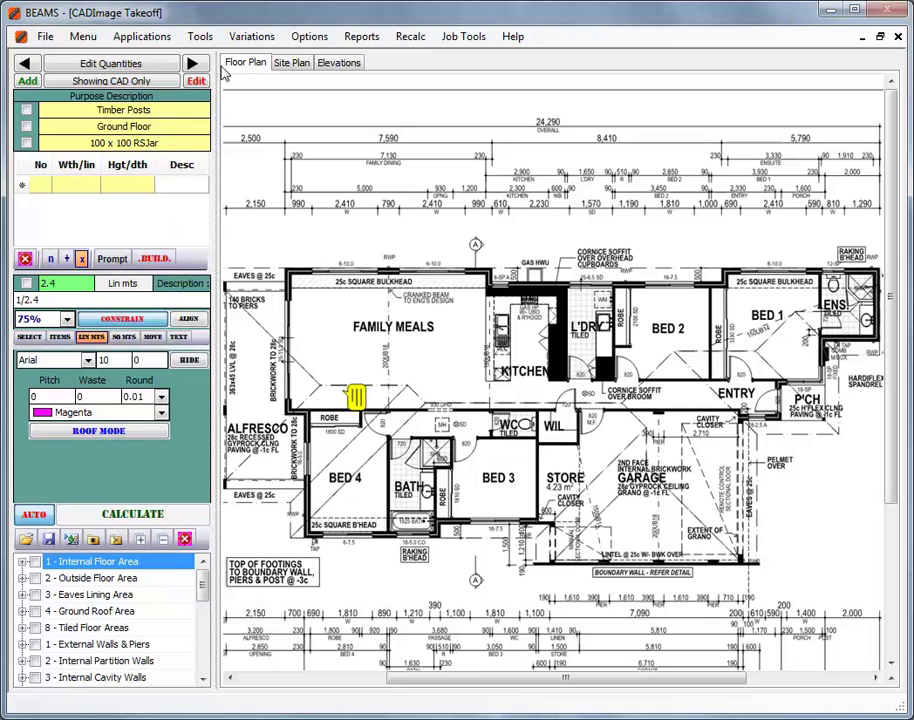
{"action": "left_click", "coordinate": [196, 63]}
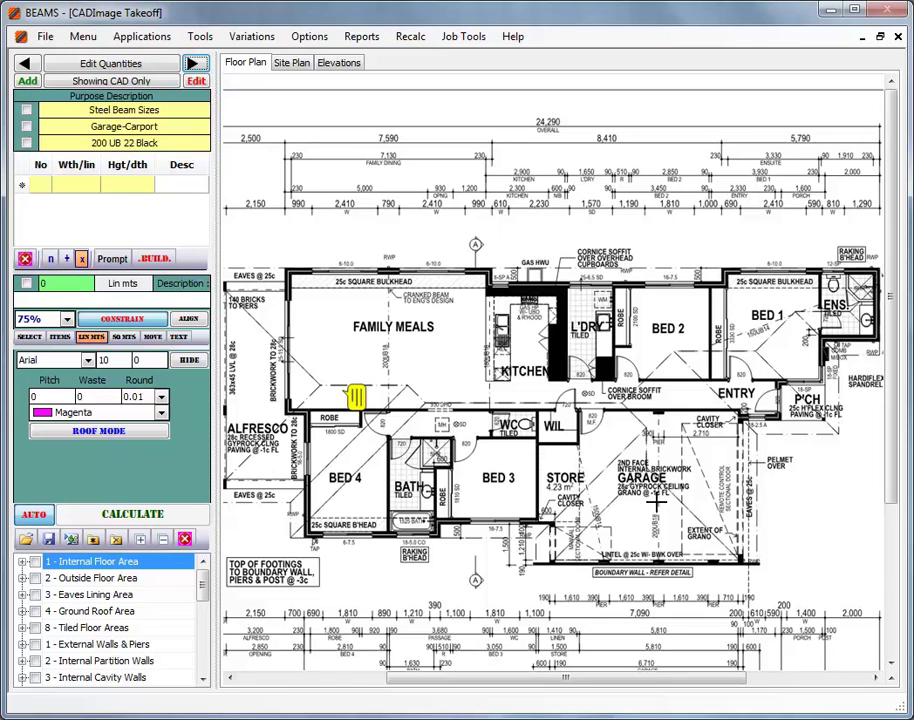
{"action": "left_click", "coordinate": [660, 410]}
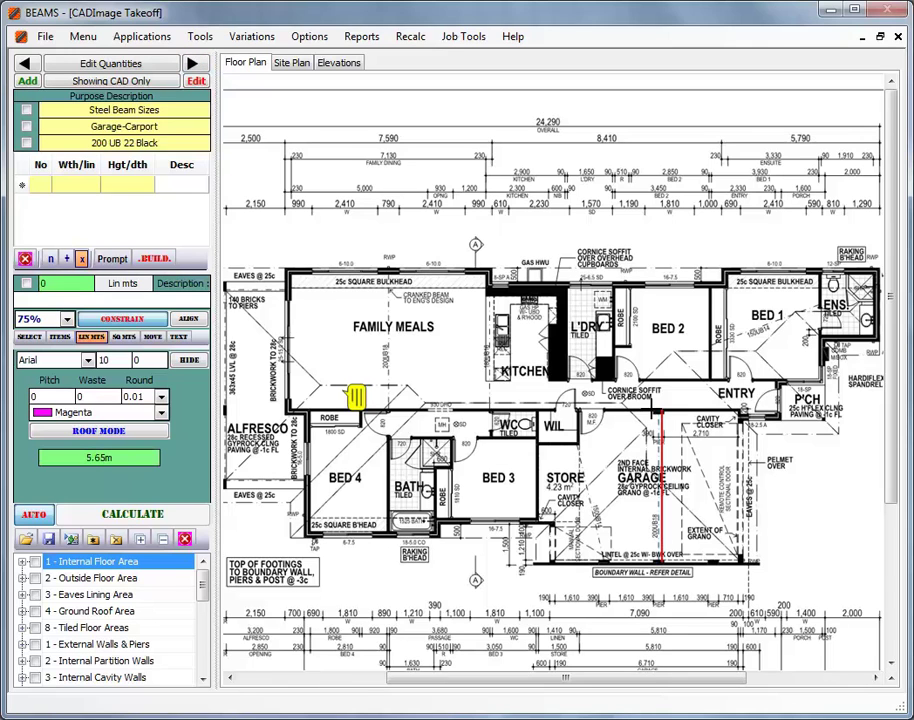
{"action": "left_click", "coordinate": [660, 411]}
{"action": "right_click", "coordinate": [658, 407]}
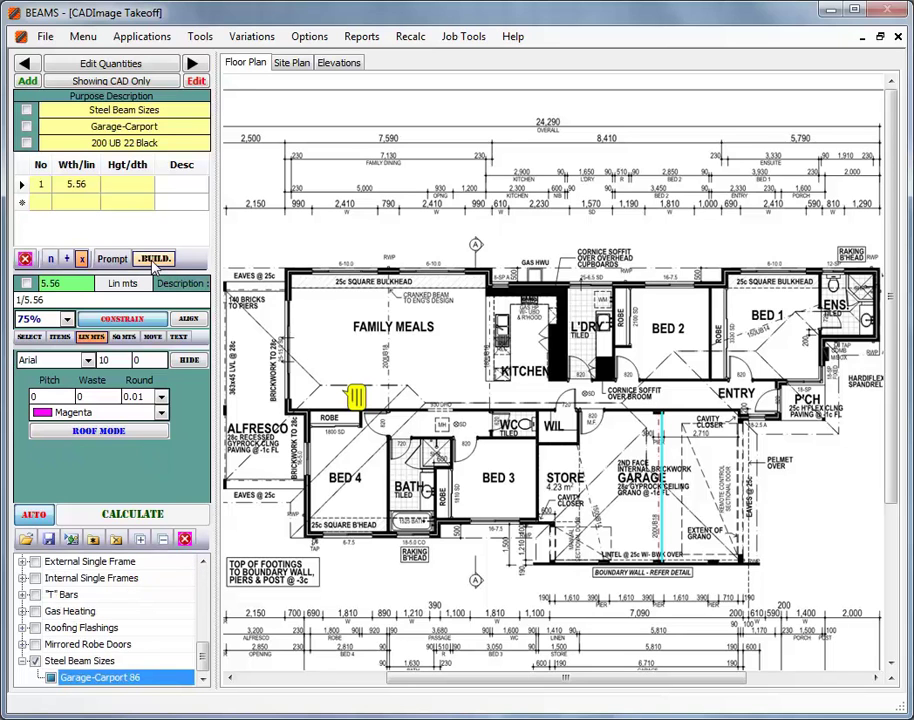
{"action": "left_click", "coordinate": [153, 260]}
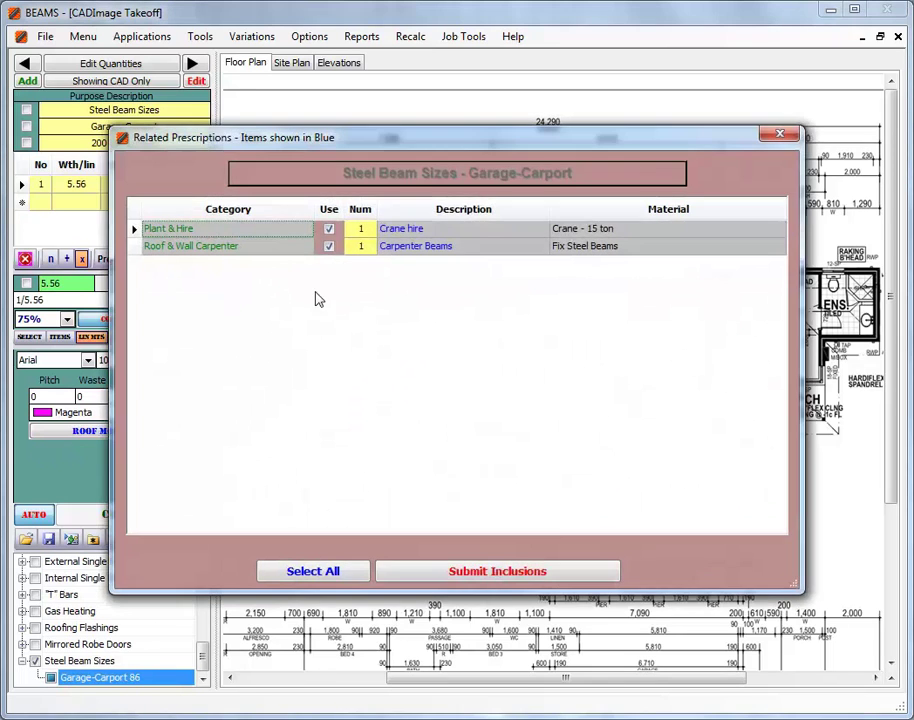
{"action": "left_click", "coordinate": [484, 574]}
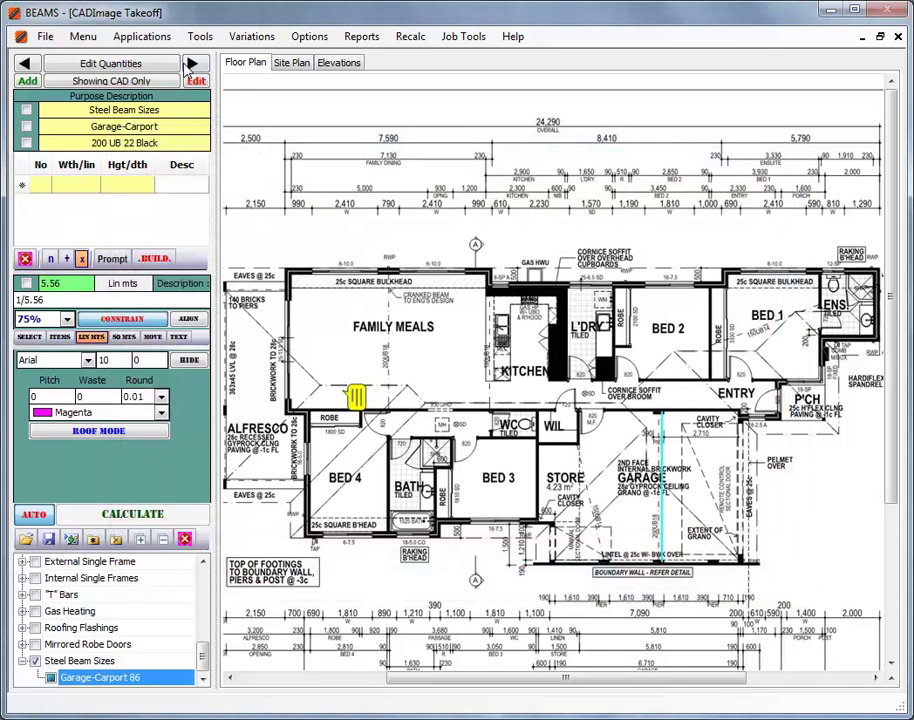
Measure an Internal 180 UB 18 Black steel beam between Family Meals and Kitchen, about 4.24 m, and submit its related inclusions
{"action": "left_click", "coordinate": [194, 64]}
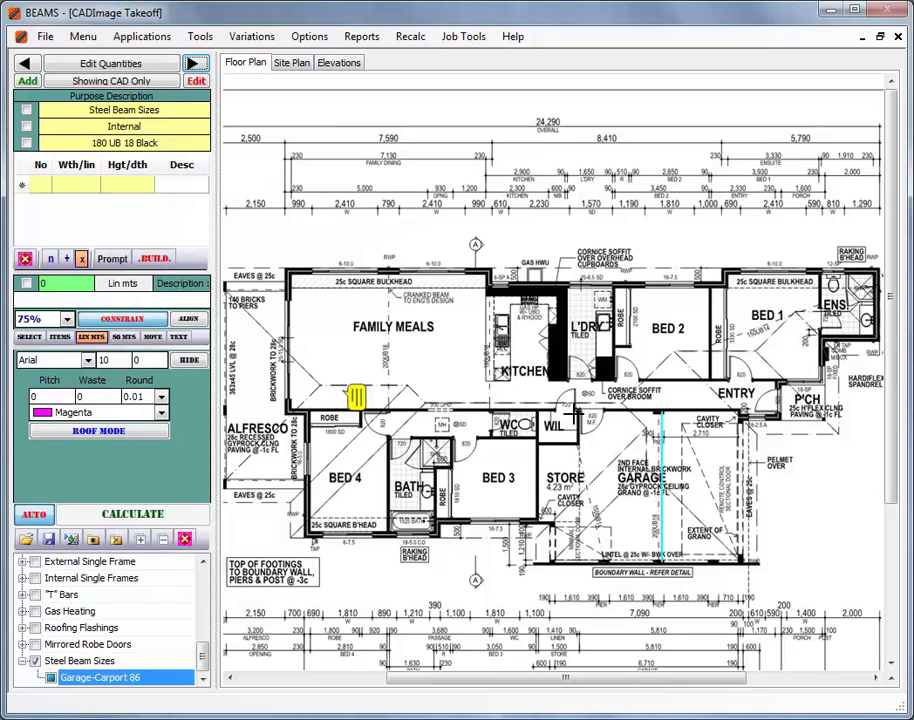
{"action": "left_click", "coordinate": [489, 410]}
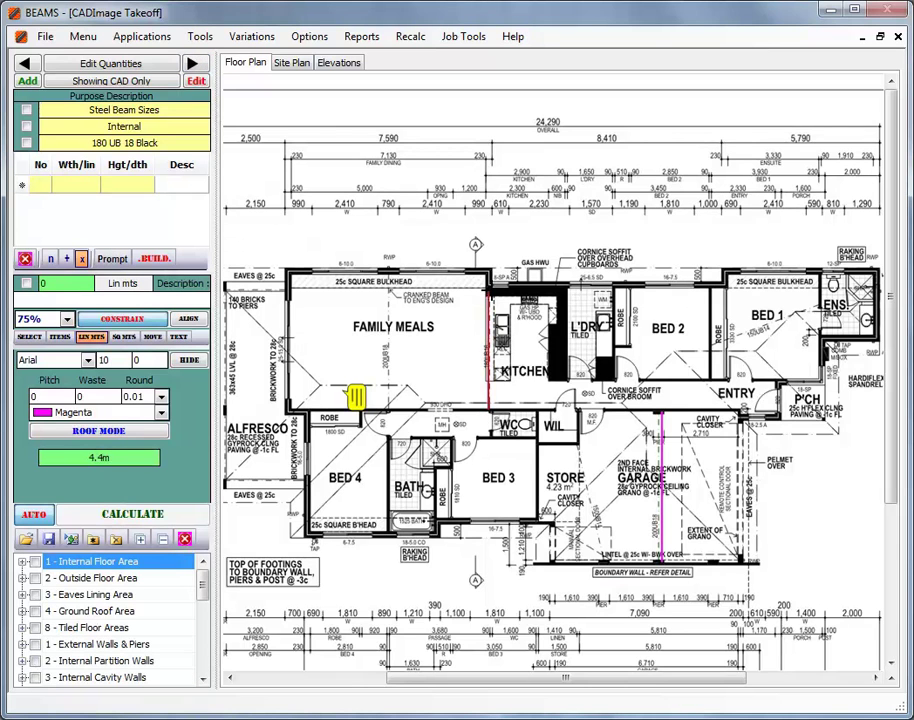
{"action": "left_click", "coordinate": [489, 295]}
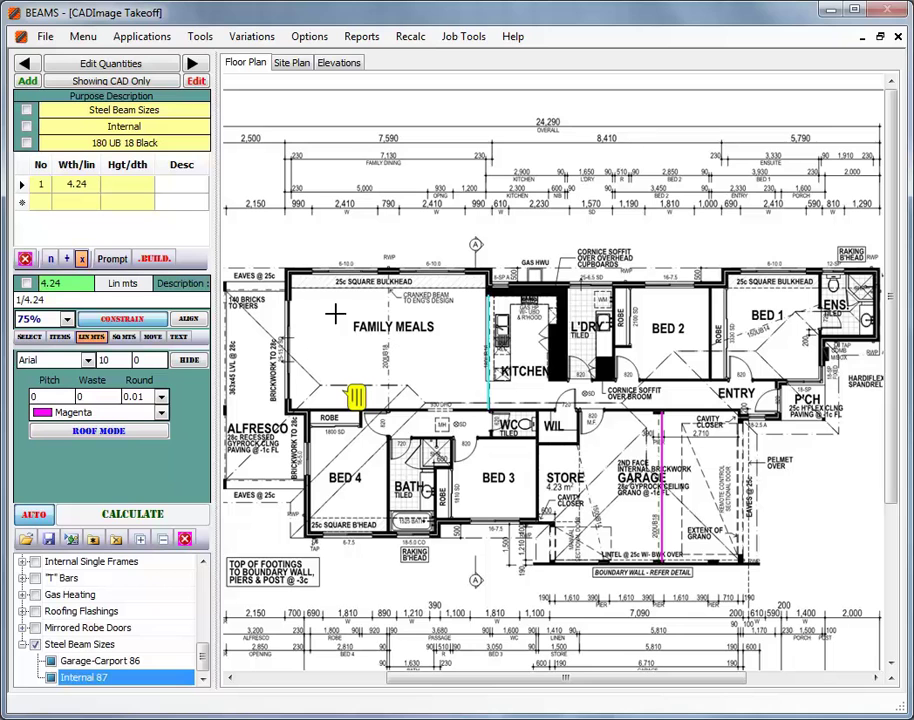
{"action": "left_click", "coordinate": [160, 259]}
{"action": "left_click", "coordinate": [472, 571]}
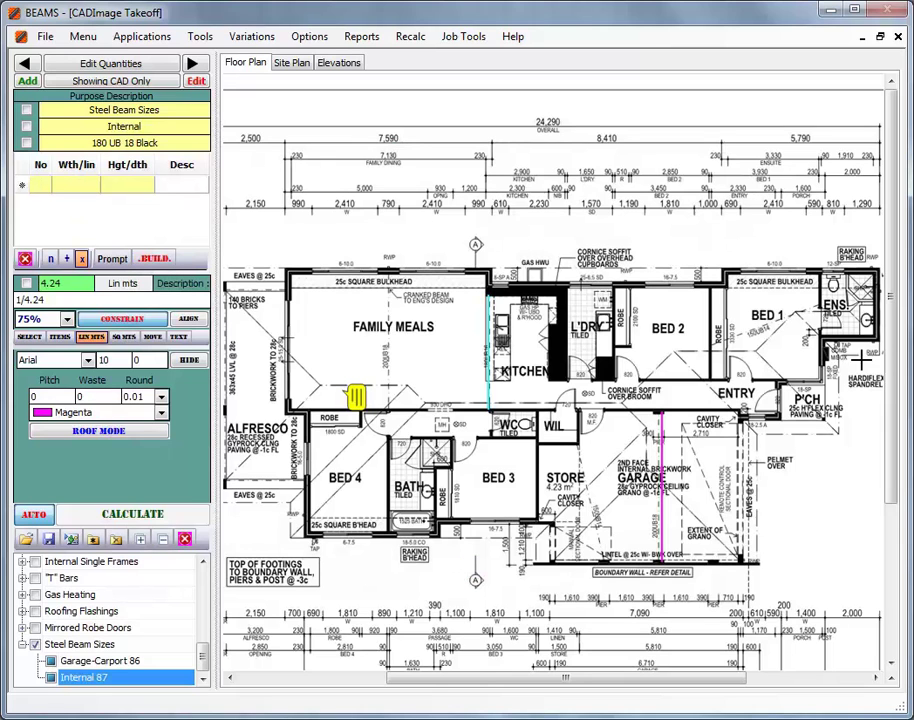
Add a new Internal 150 UB 18 steel beam item with measure 0 and an empty description
{"action": "left_click", "coordinate": [25, 82]}
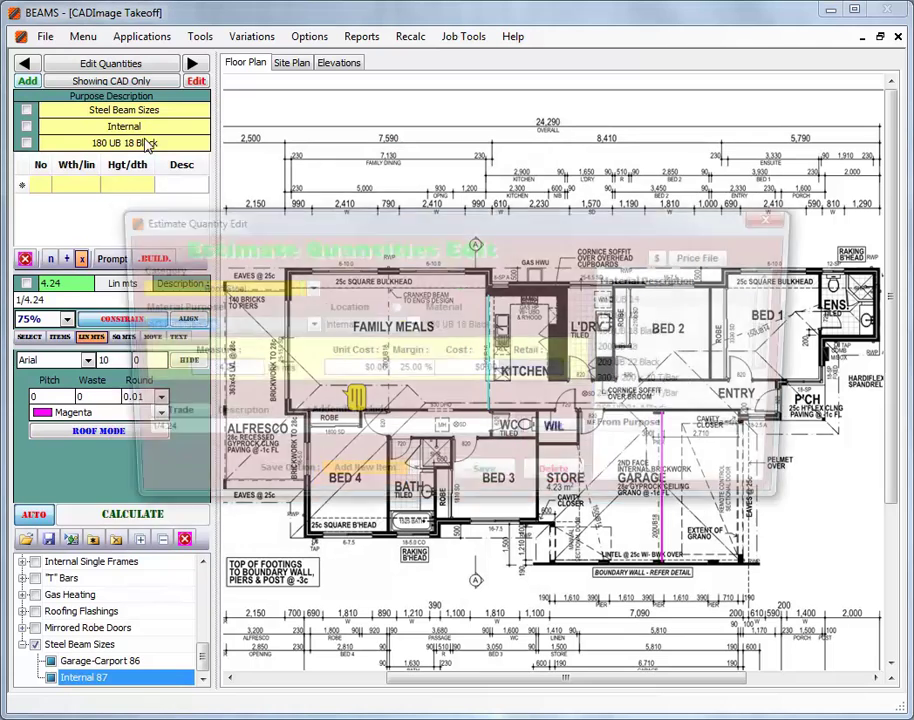
{"action": "left_click", "coordinate": [624, 316]}
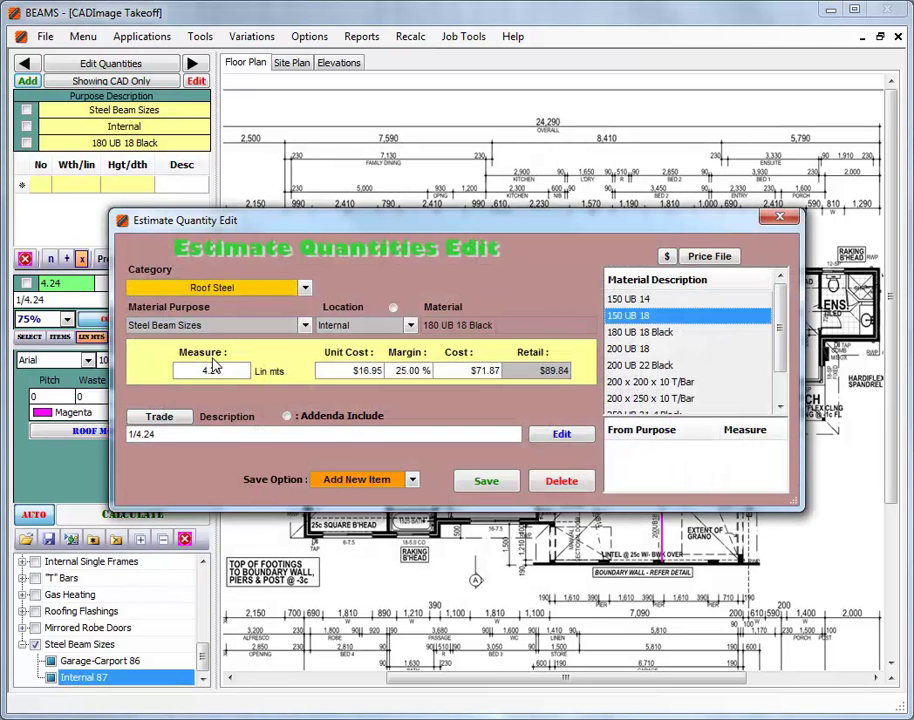
{"action": "left_click_drag", "start_coordinate": [203, 371], "coordinate": [240, 373]}
{"action": "type", "text": "0"}
{"action": "key", "text": "Tab"}
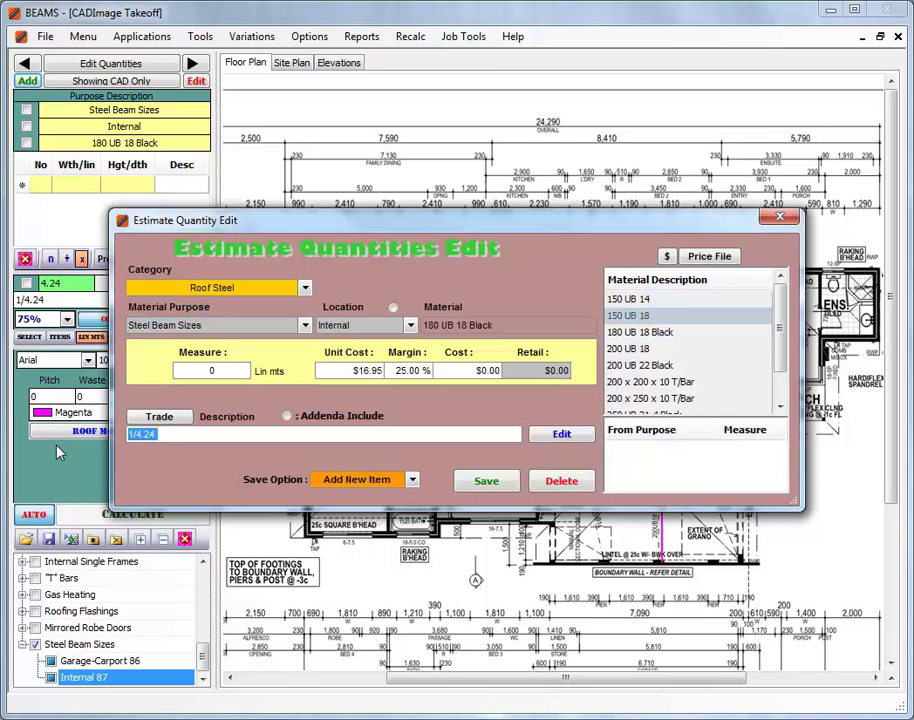
{"action": "key", "text": "BackSpace"}
{"action": "left_click", "coordinate": [486, 481]}
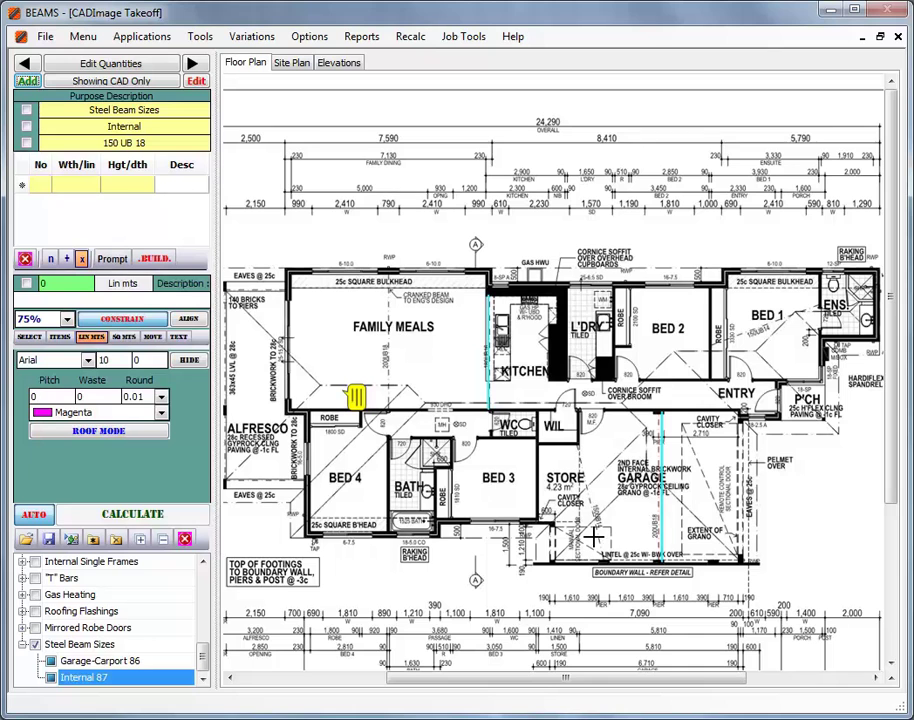
Measure 150 UB 18 beams beside the Store, about 4.57 m, and across Bed 1, about 4.36 m, and submit their related inclusions
{"action": "left_click", "coordinate": [427, 401]}
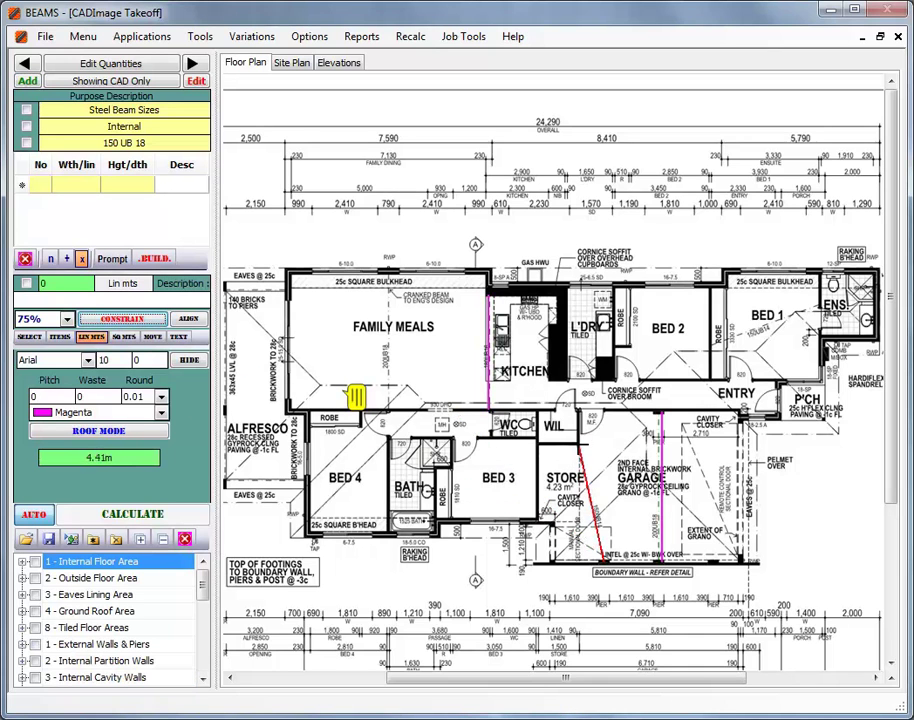
{"action": "right_click", "coordinate": [605, 557]}
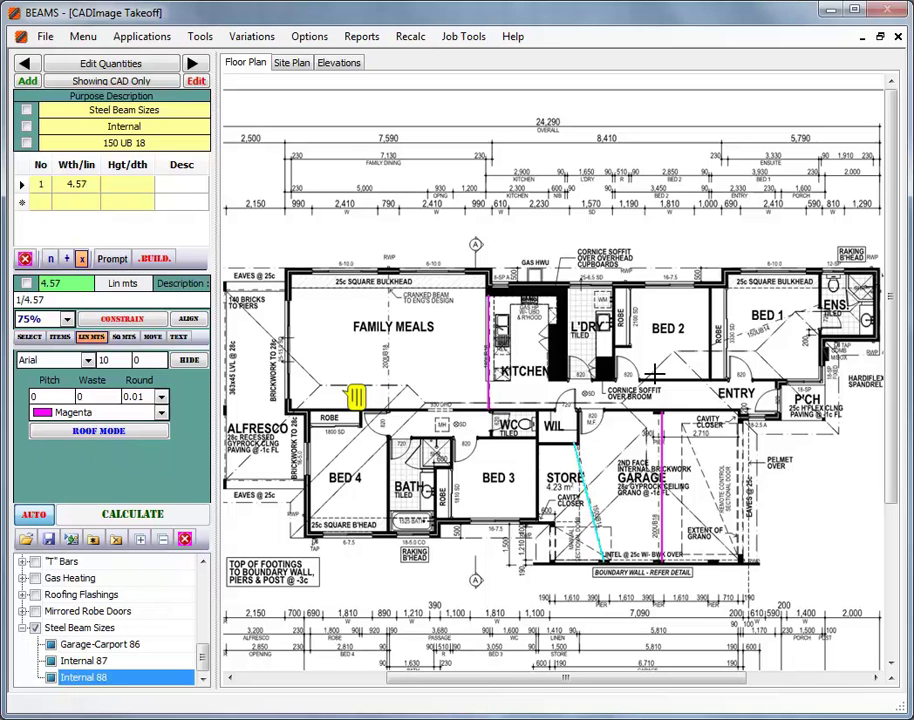
{"action": "left_click", "coordinate": [715, 345]}
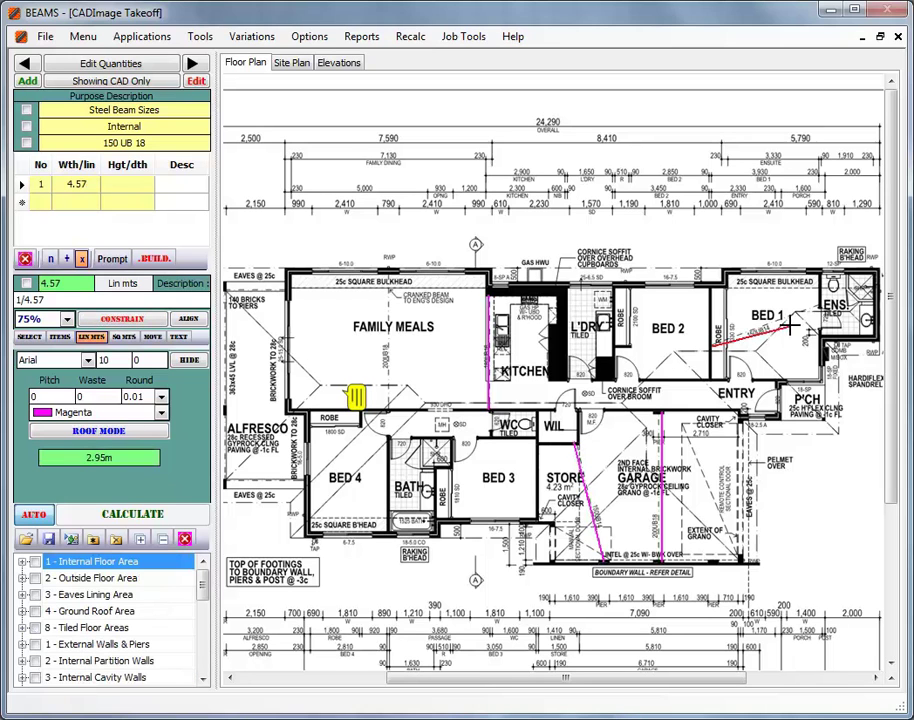
{"action": "right_click", "coordinate": [808, 311]}
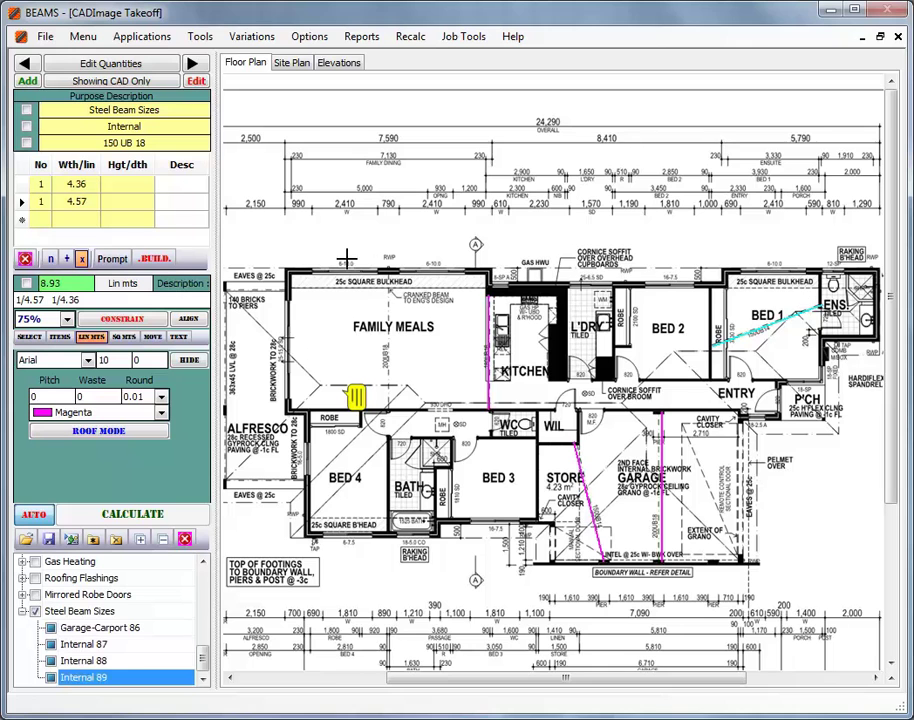
{"action": "left_click", "coordinate": [156, 260]}
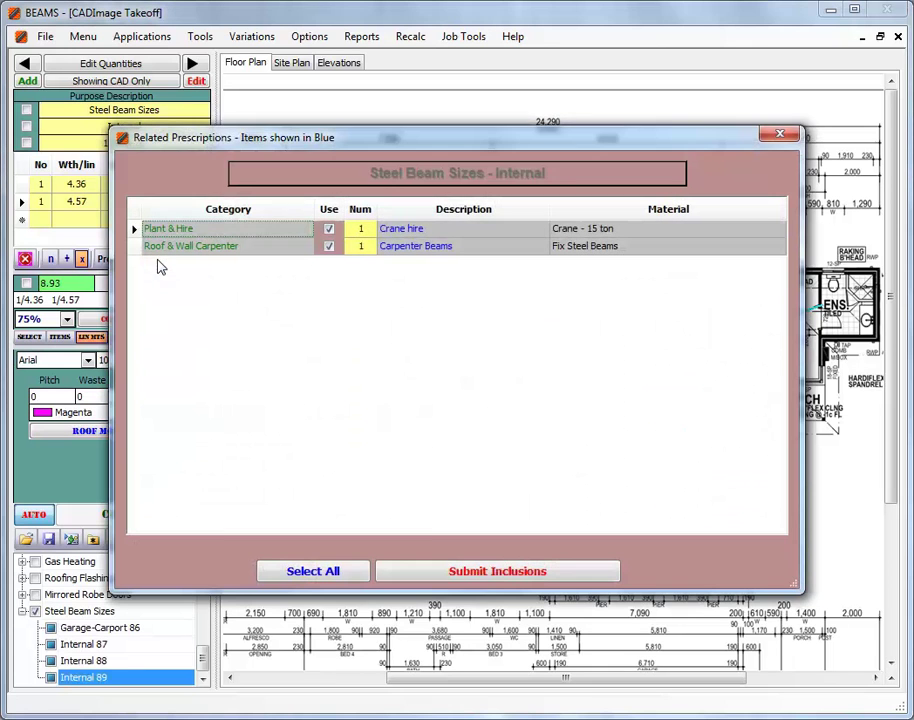
{"action": "left_click", "coordinate": [452, 573]}
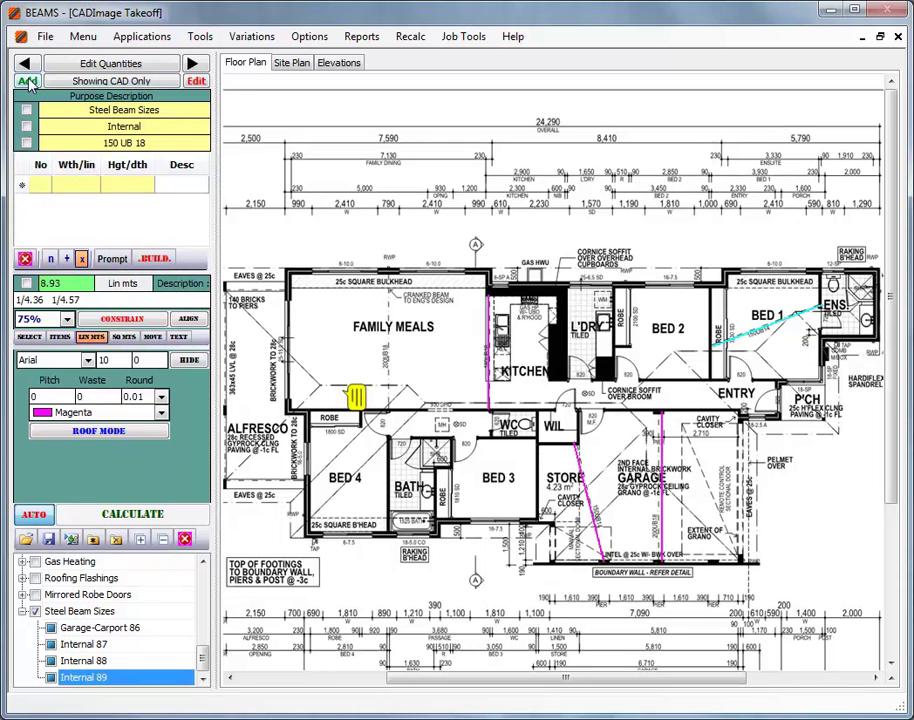
Add a new Internal 200 UB 18 steel beam item with measure 0 and an empty description
{"action": "left_click", "coordinate": [28, 81]}
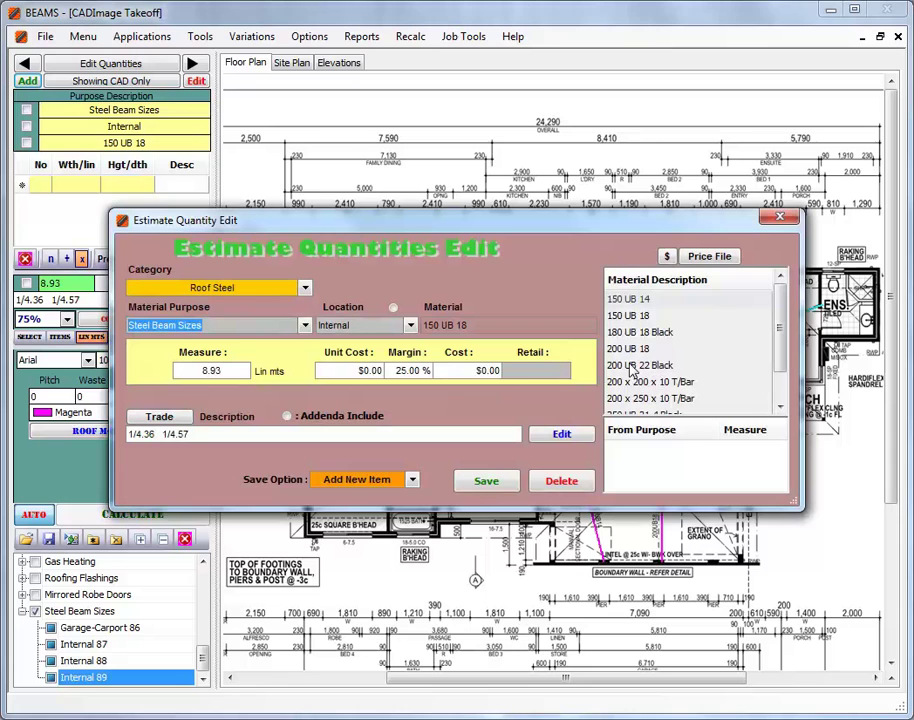
{"action": "left_click", "coordinate": [635, 365]}
{"action": "left_click", "coordinate": [630, 348]}
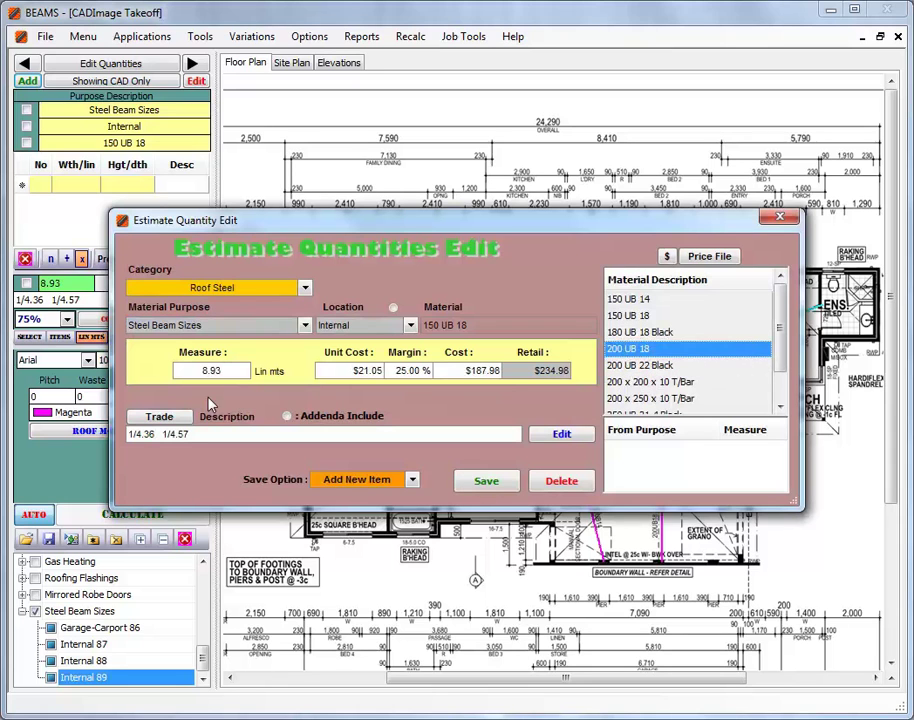
{"action": "left_click_drag", "start_coordinate": [237, 368], "coordinate": [170, 375]}
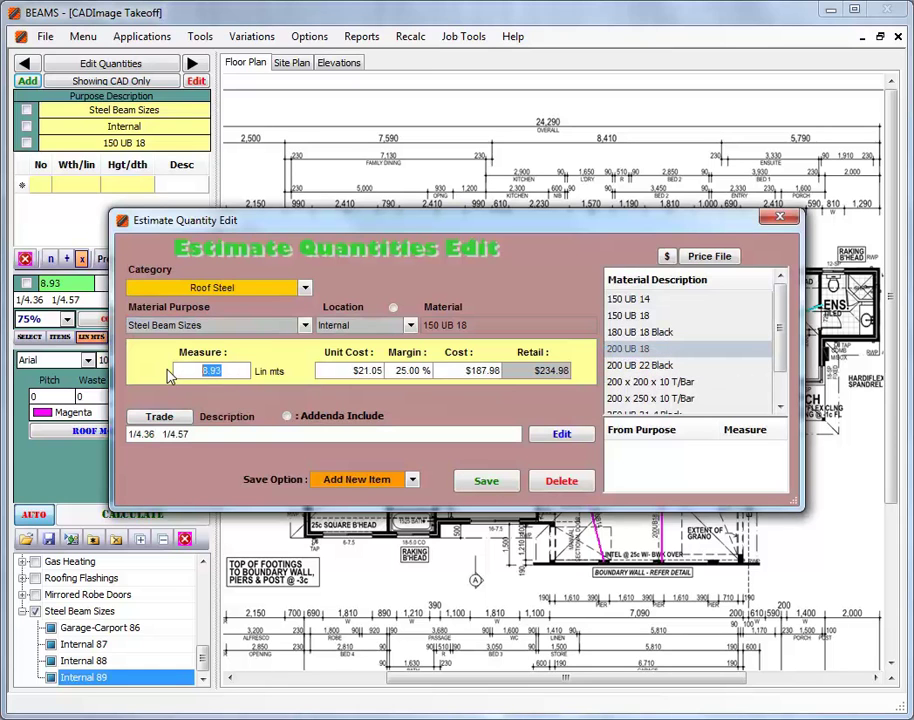
{"action": "type", "text": "0"}
{"action": "key", "text": "Tab"}
{"action": "type", "text": "0"}
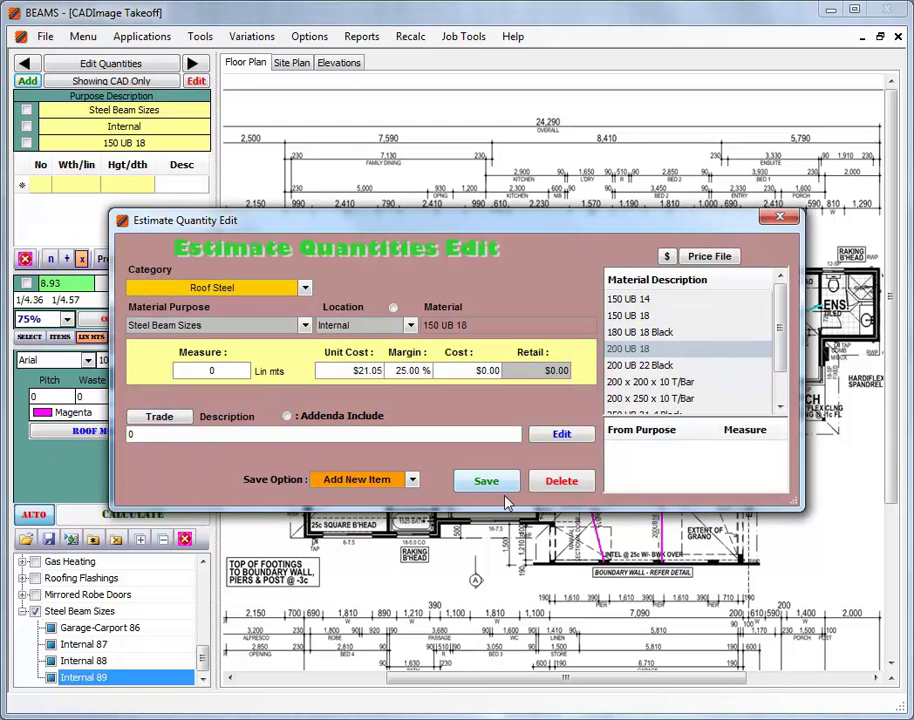
{"action": "key", "text": "BackSpace"}
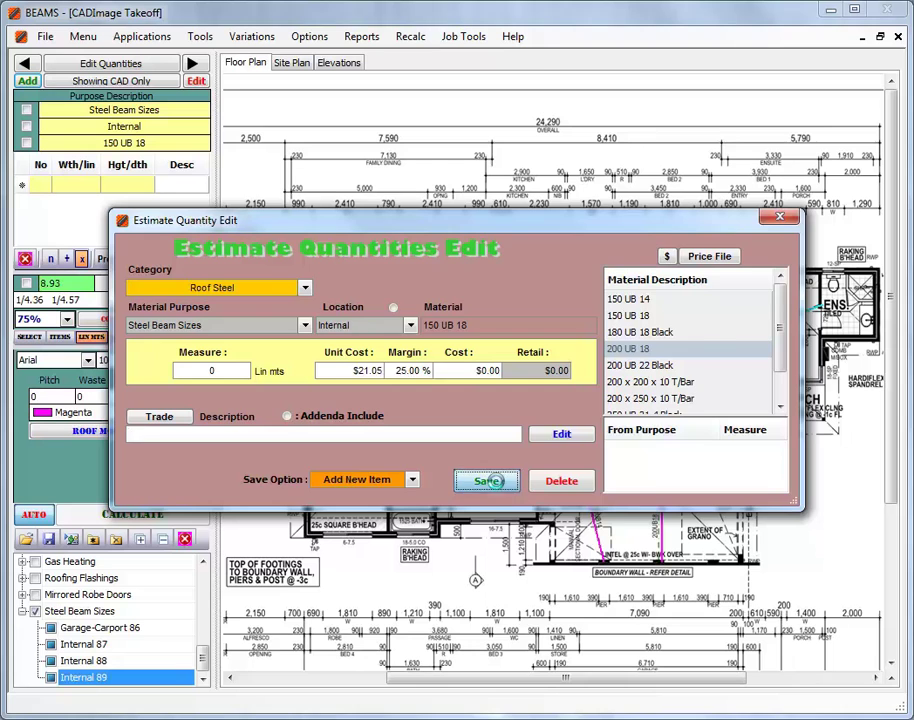
{"action": "left_click", "coordinate": [487, 481]}
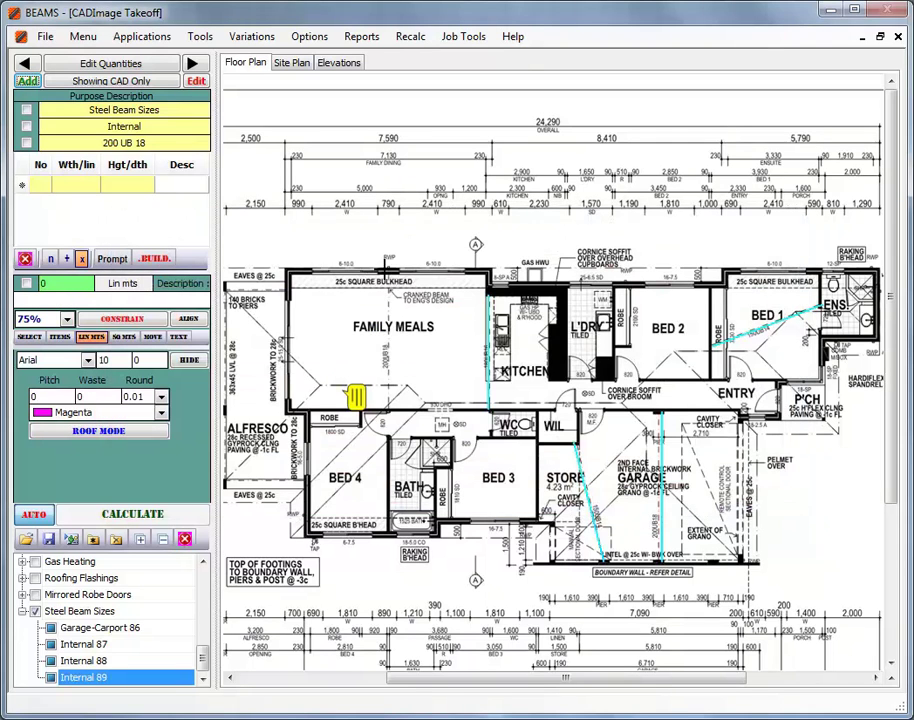
Measure the 200 UB 18 beam across Family Meals, about 5.14 m, and submit its related inclusions
{"action": "left_click", "coordinate": [389, 266]}
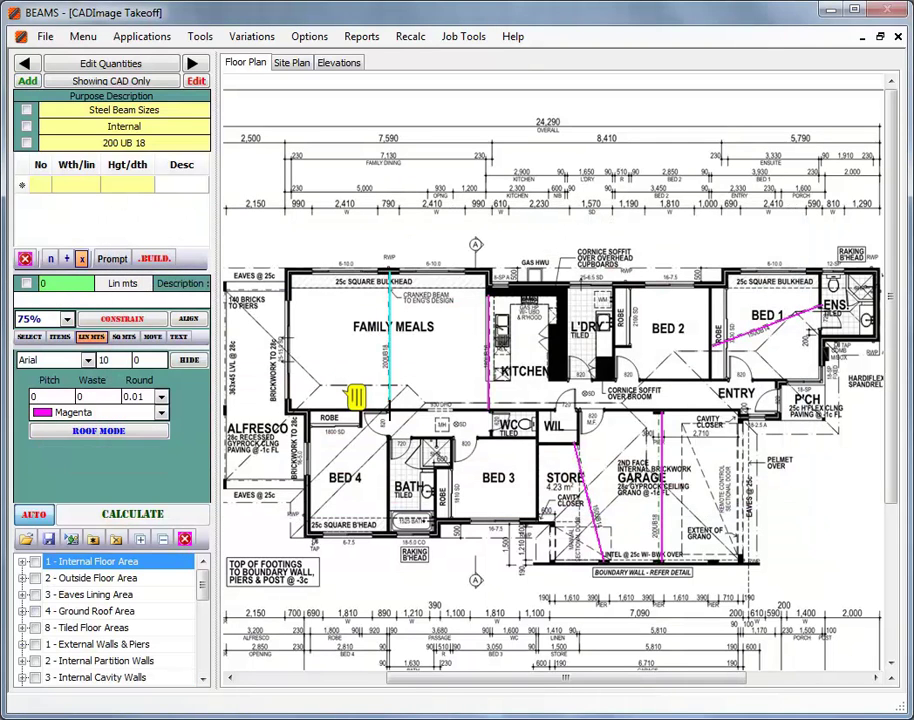
{"action": "left_click", "coordinate": [392, 403]}
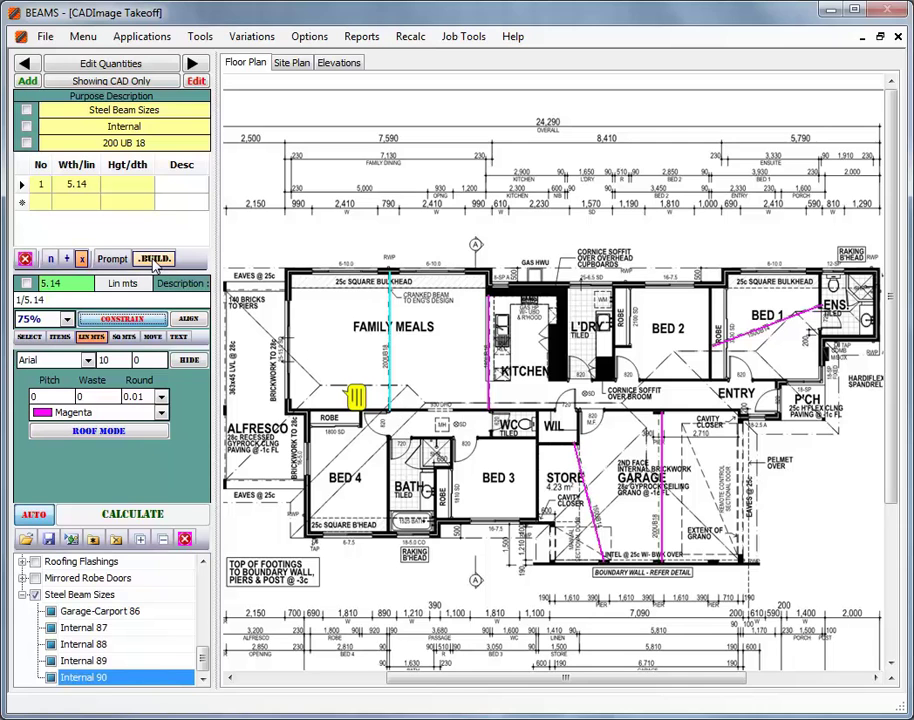
{"action": "left_click", "coordinate": [155, 258]}
{"action": "left_click", "coordinate": [487, 568]}
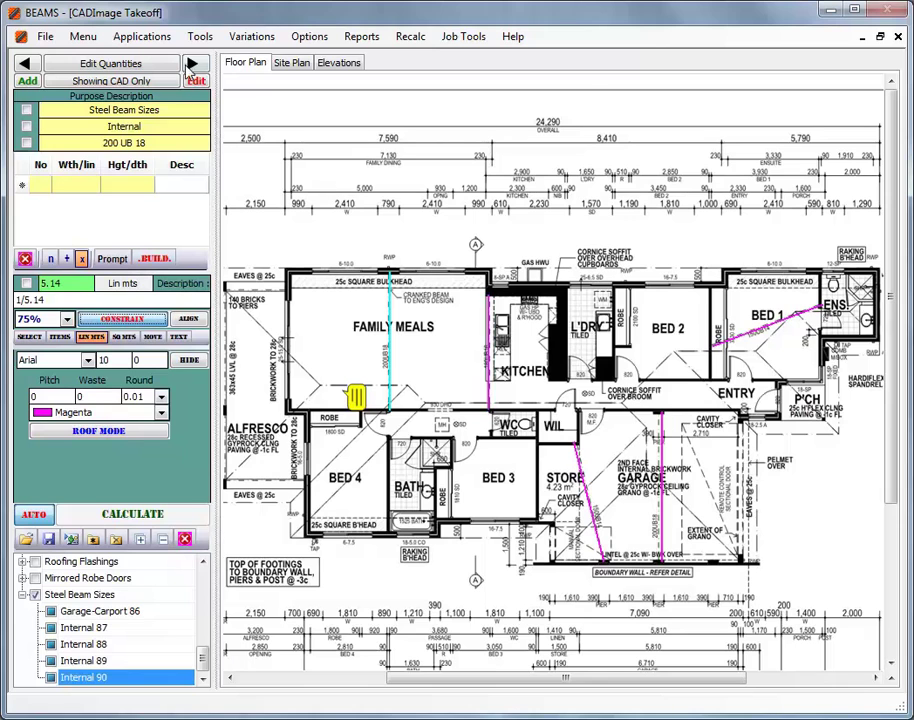
Place eight Ground Floor Plaster Beads items at the Bed 4 robe, the passage opening and the Bed 2 robe
{"action": "left_click", "coordinate": [194, 64]}
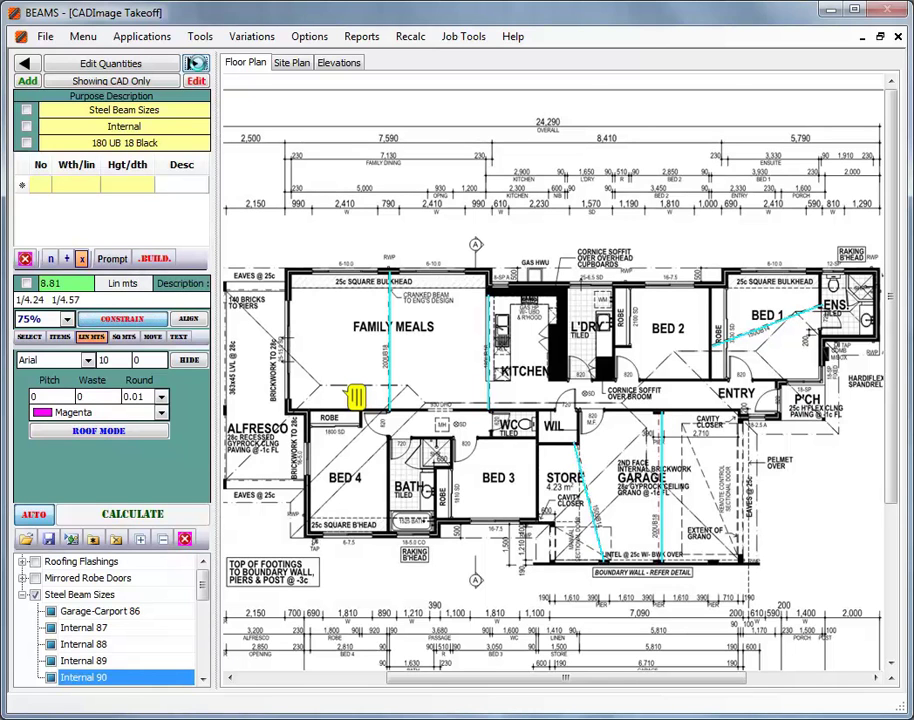
{"action": "left_click", "coordinate": [194, 64]}
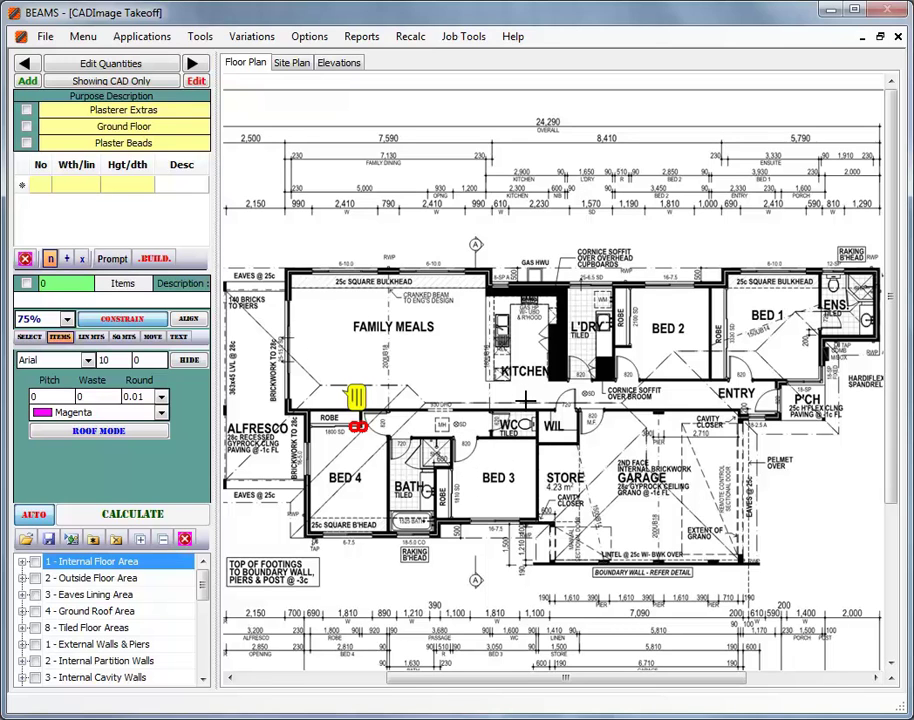
{"action": "left_click", "coordinate": [426, 410]}
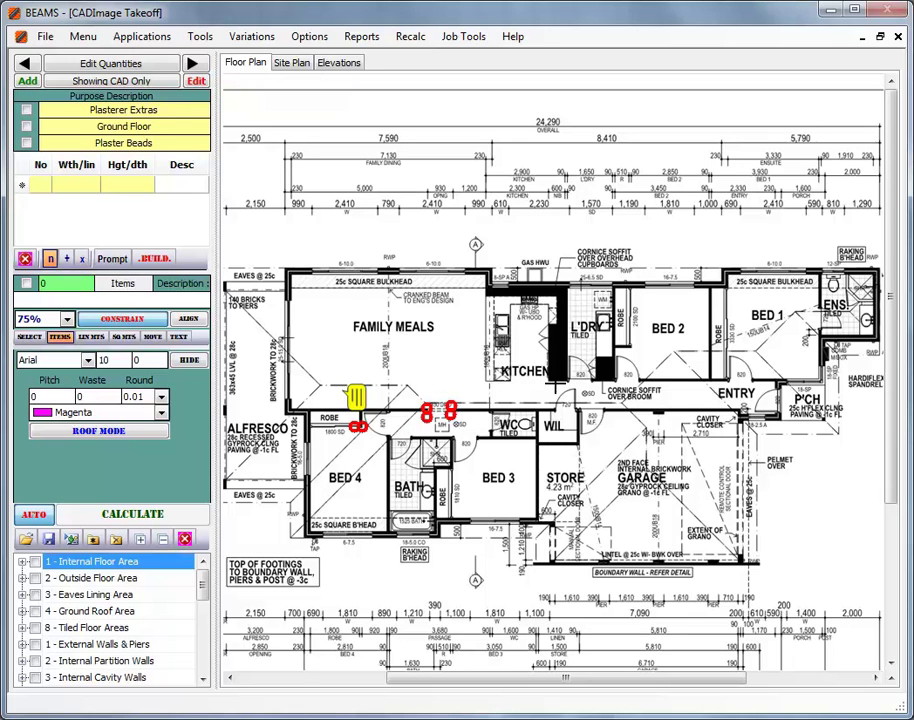
{"action": "left_click", "coordinate": [632, 343]}
{"action": "right_click", "coordinate": [466, 368]}
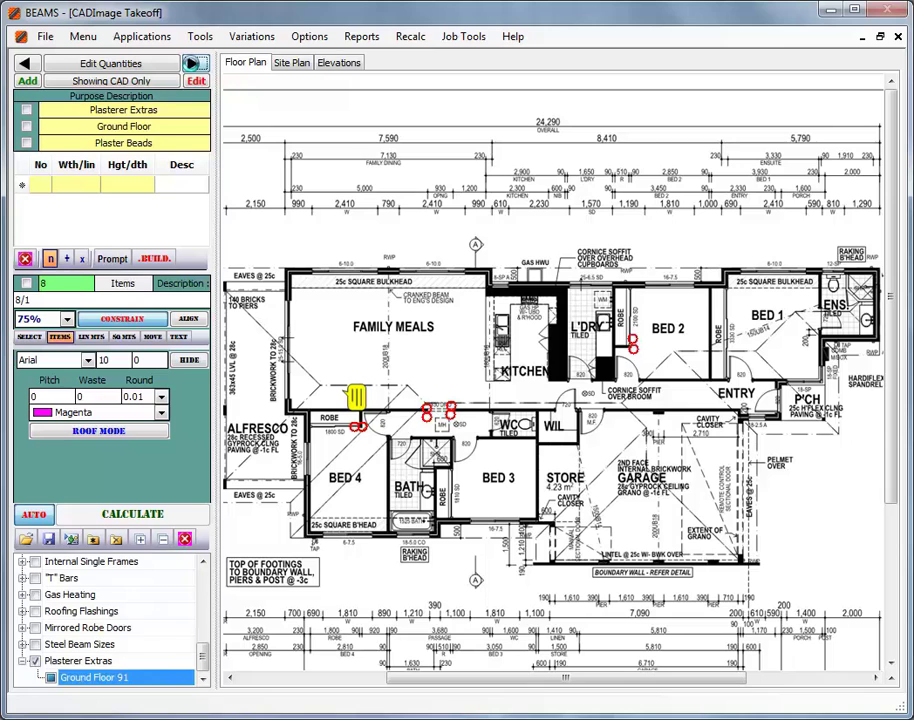
Skip the internal bulkheads and measure the Kitchen Post Tops & Std Doors cabinets around the three kitchen walls, about 7.39 m
{"action": "left_click", "coordinate": [191, 63]}
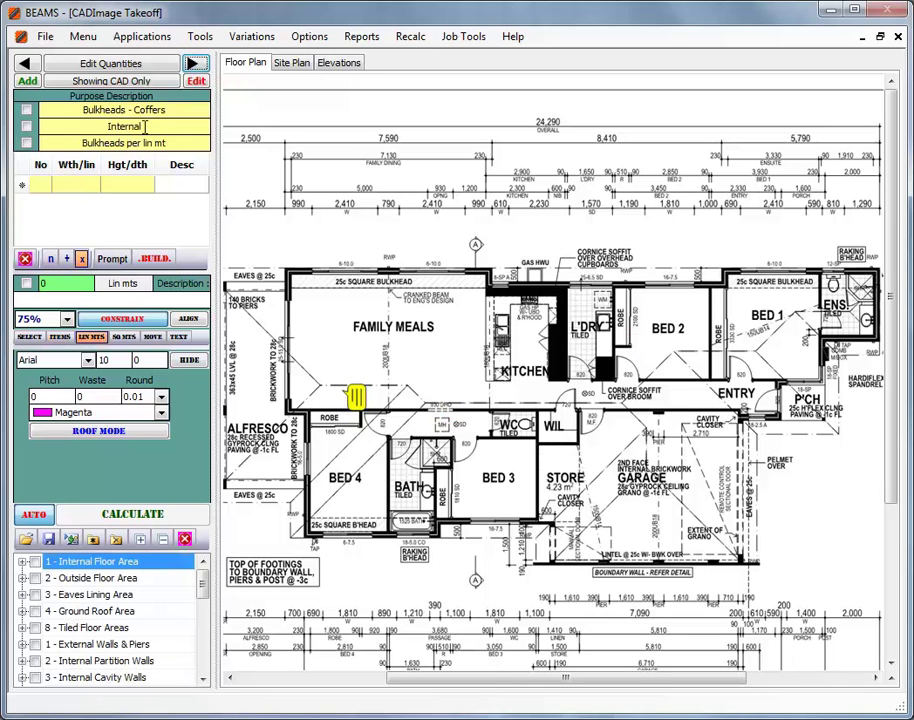
{"action": "left_click", "coordinate": [193, 64]}
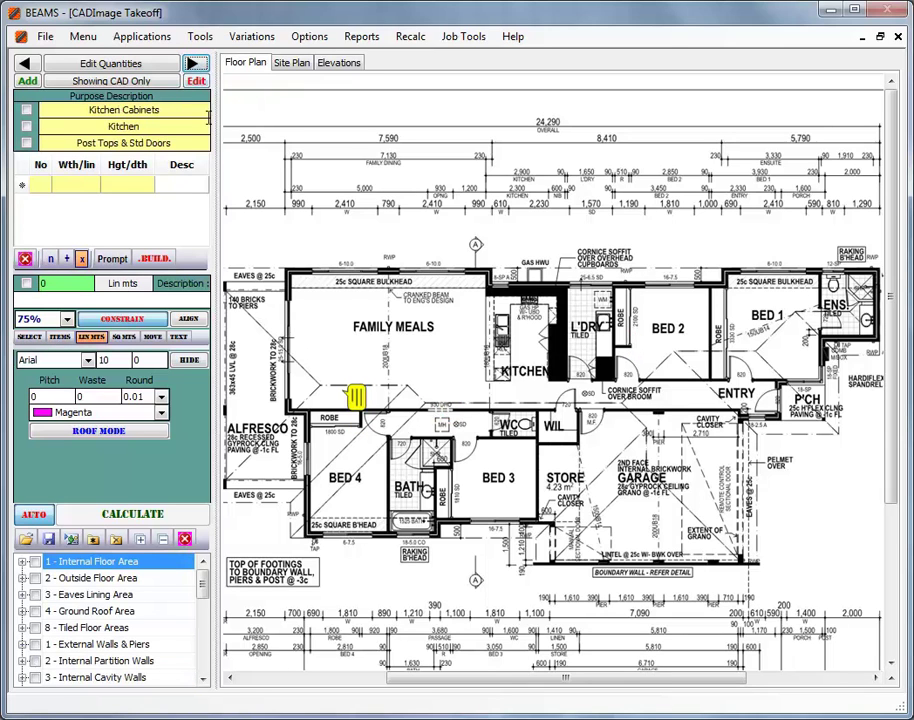
{"action": "left_click", "coordinate": [498, 378]}
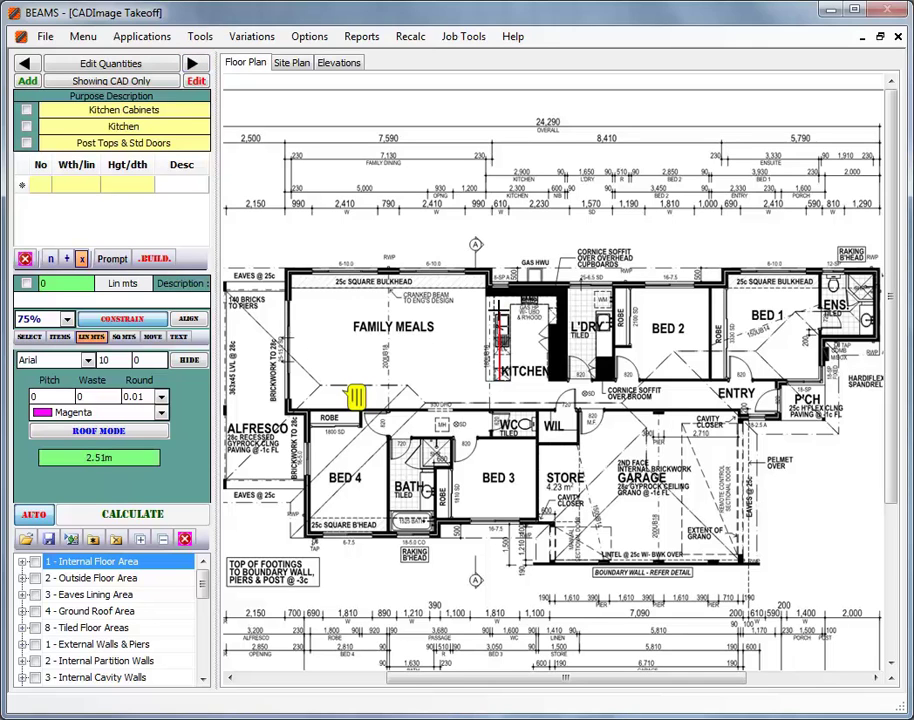
{"action": "left_click", "coordinate": [497, 300]}
{"action": "left_click", "coordinate": [556, 299]}
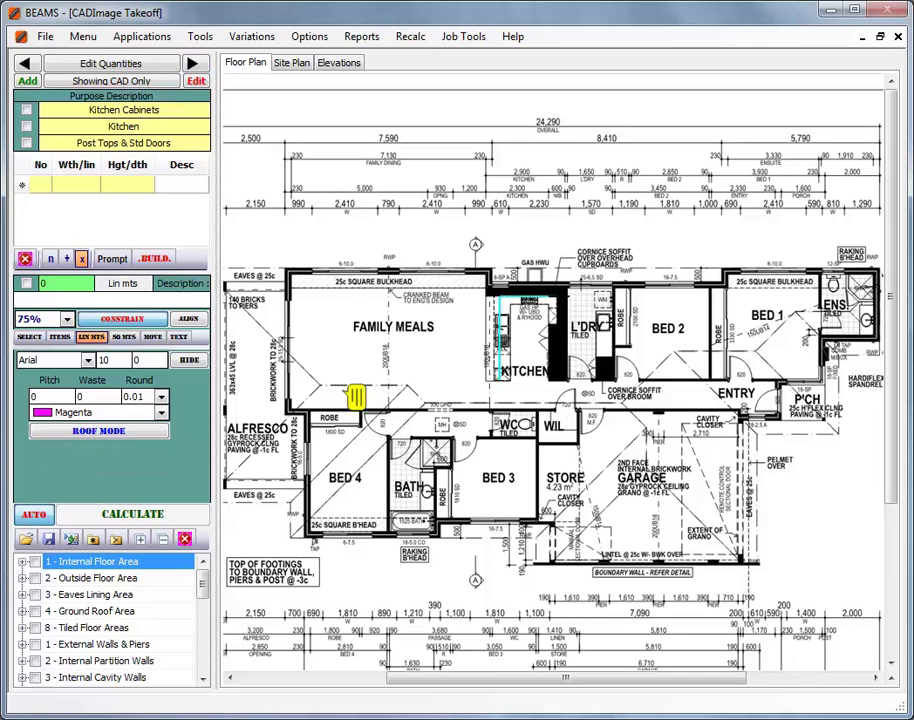
{"action": "left_click", "coordinate": [556, 367]}
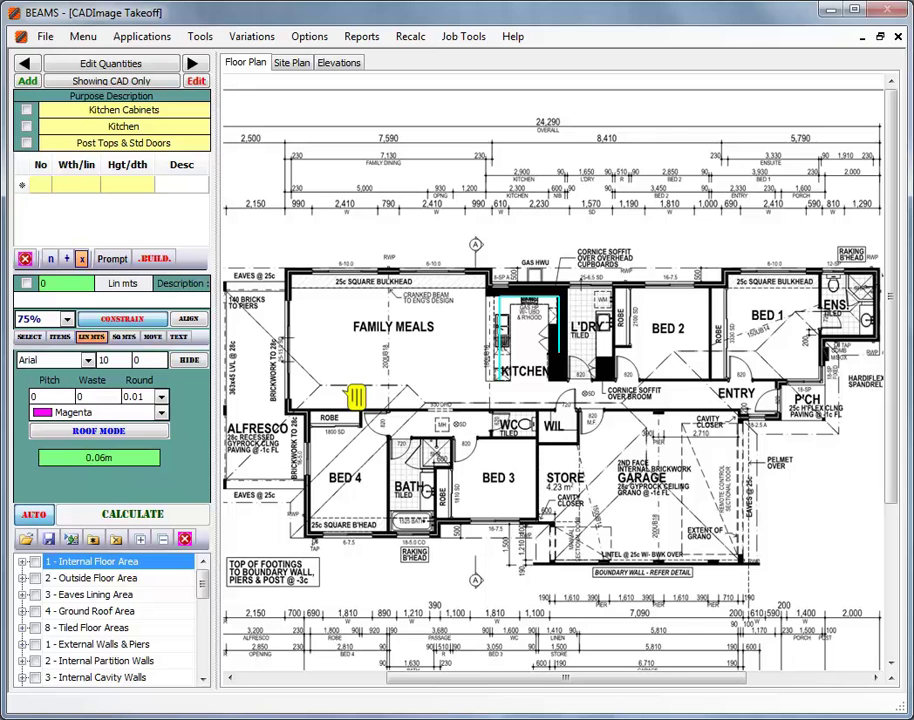
{"action": "right_click", "coordinate": [556, 367]}
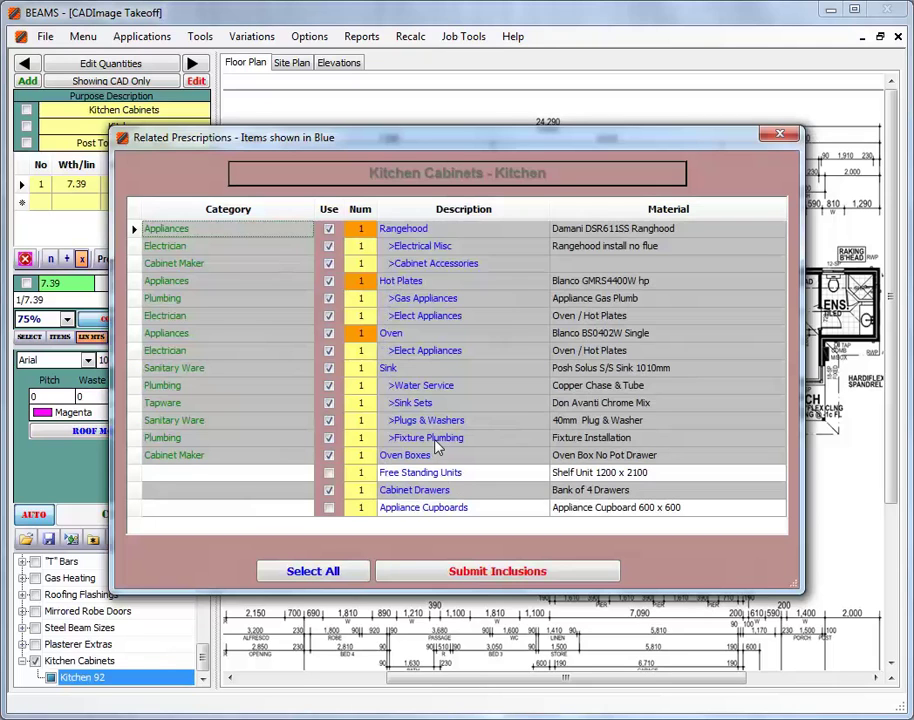
Add Free Standing Units and Appliance Cupboards to the kitchen cabinet inclusions and submit them with the Wall Tiles Area selection and its inclusions
{"action": "left_click", "coordinate": [329, 474]}
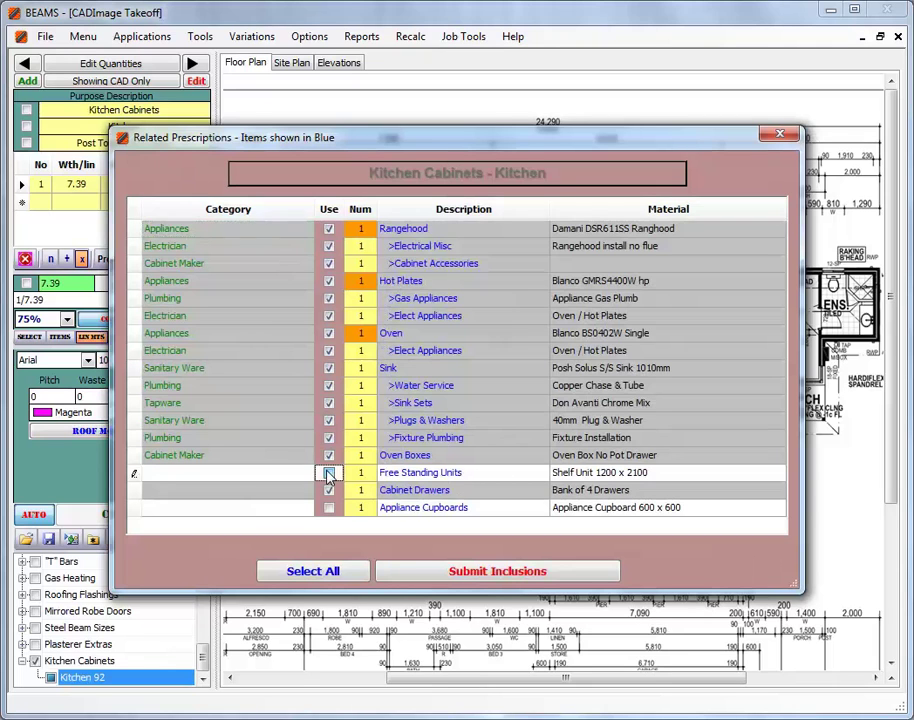
{"action": "left_click", "coordinate": [329, 507]}
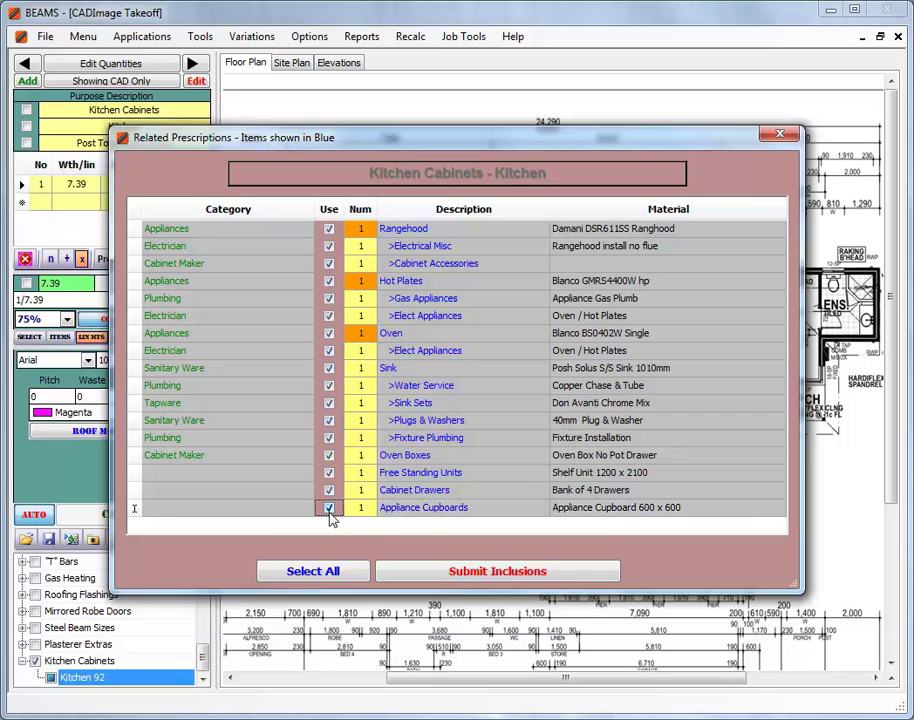
{"action": "left_click_drag", "start_coordinate": [492, 592], "coordinate": [494, 648]}
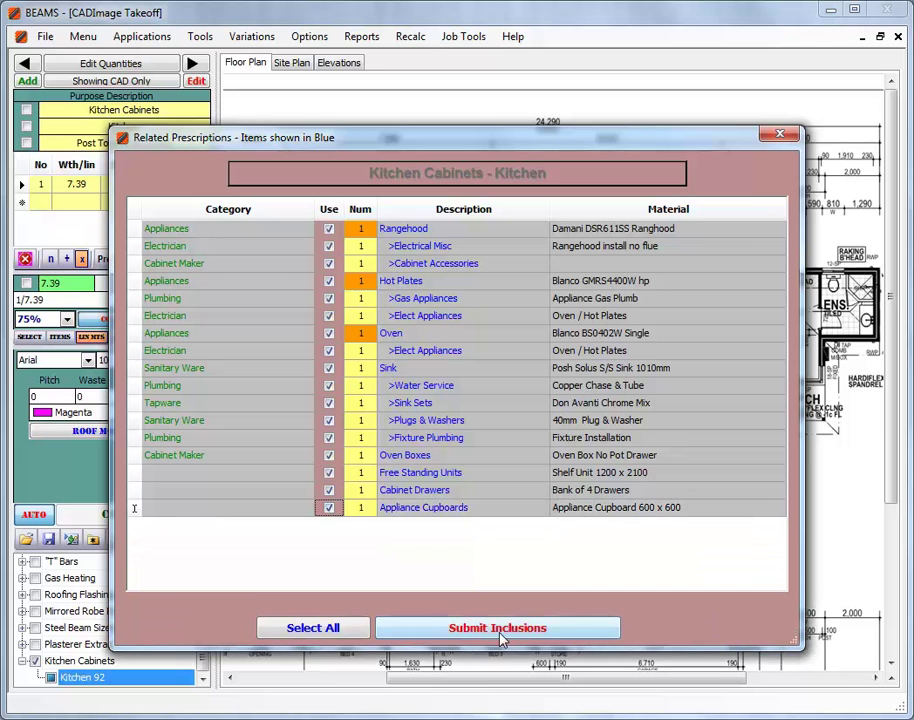
{"action": "left_click", "coordinate": [501, 634]}
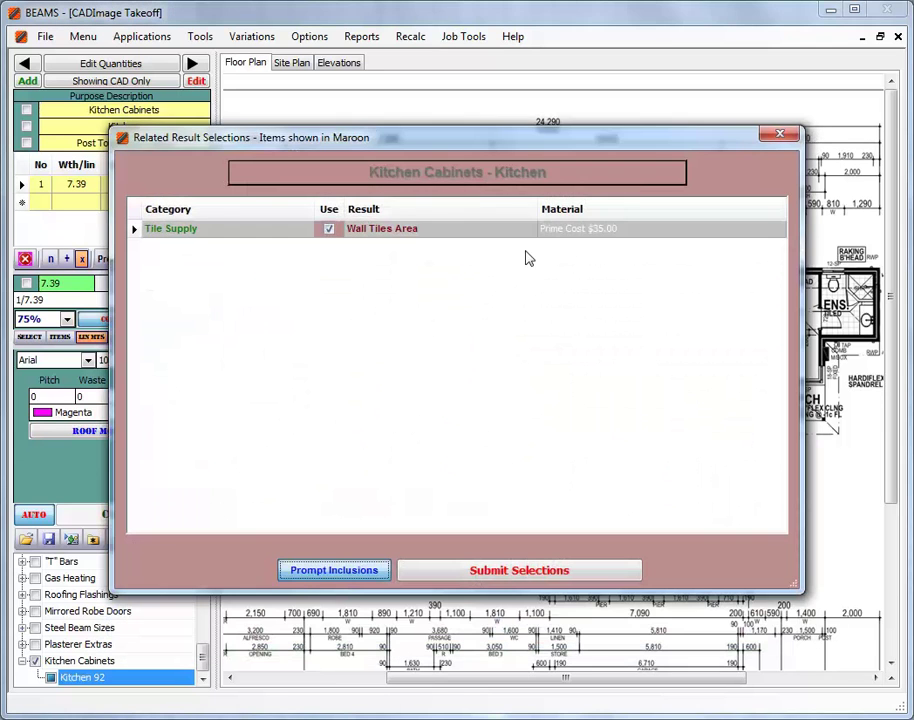
{"action": "left_click", "coordinate": [492, 578]}
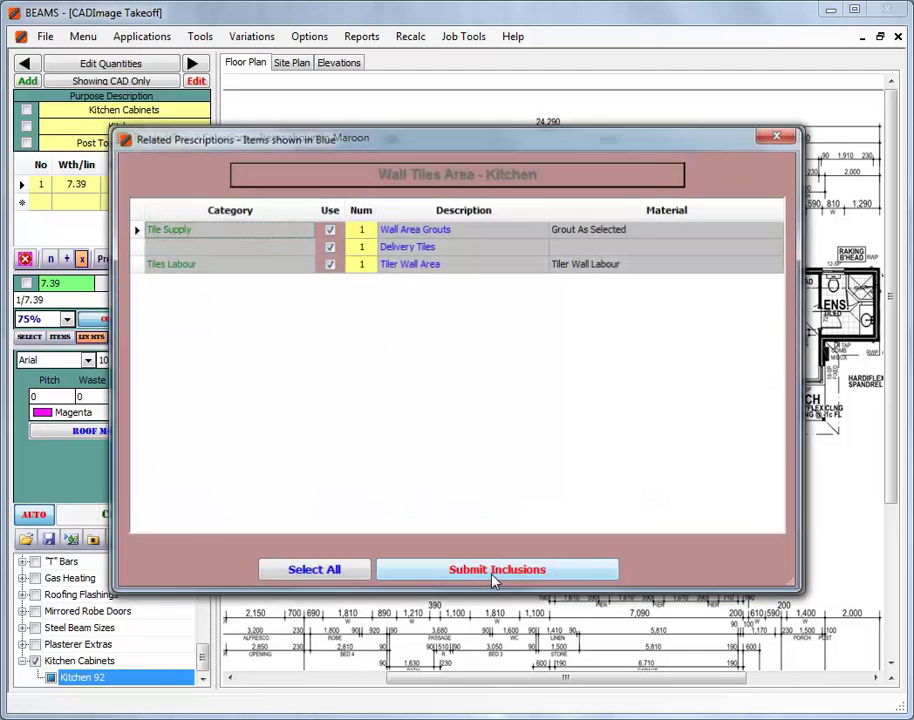
{"action": "left_click", "coordinate": [491, 577]}
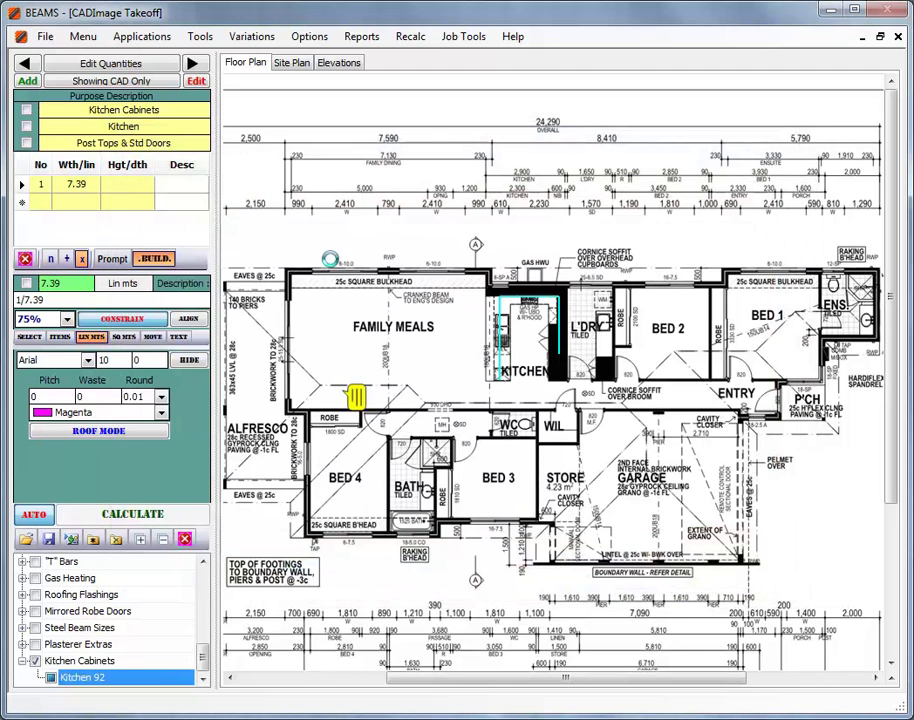
Measure the Laundry Post Tops & Std Doors cabinets along the laundry's trough wall, about 1.67 m
{"action": "left_click", "coordinate": [193, 63]}
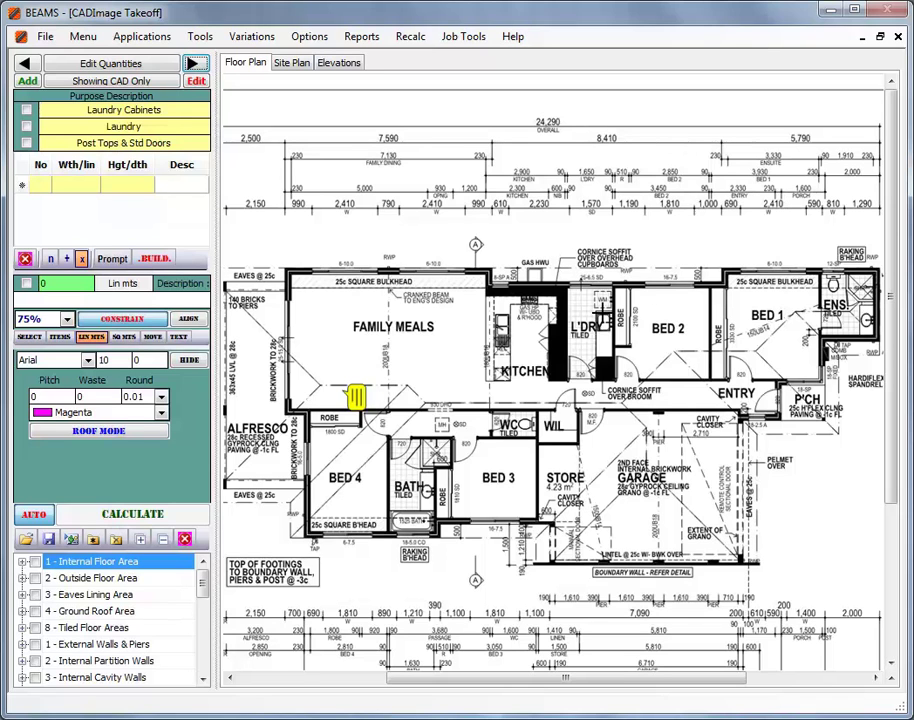
{"action": "left_click", "coordinate": [603, 322]}
{"action": "right_click", "coordinate": [605, 354]}
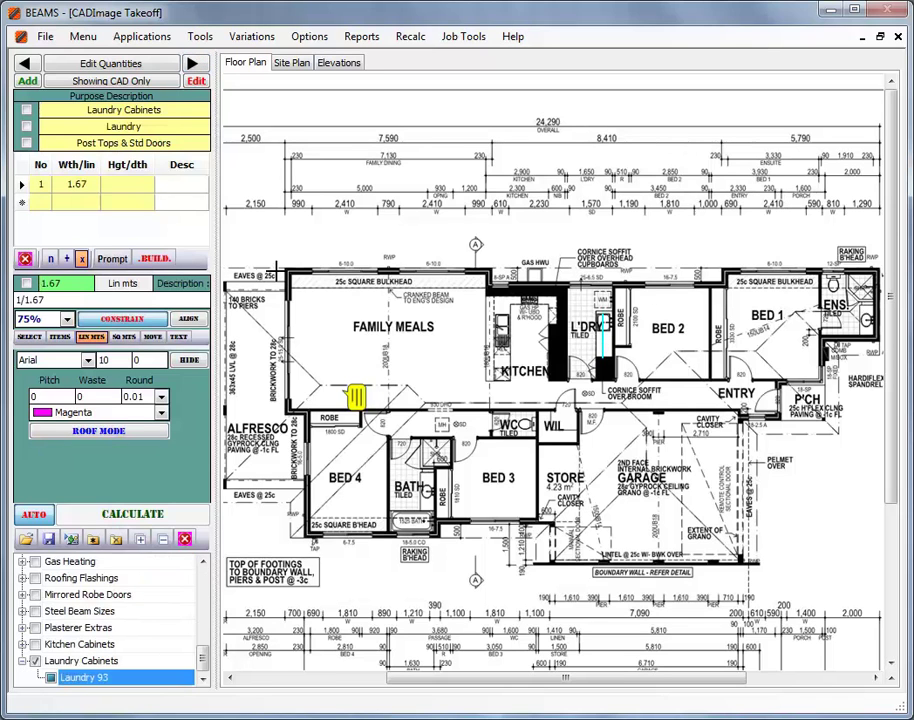
Build the laundry cabinets' related items, adding Water Service and Fixture Plumbing, and submit the inclusions
{"action": "left_click", "coordinate": [161, 260]}
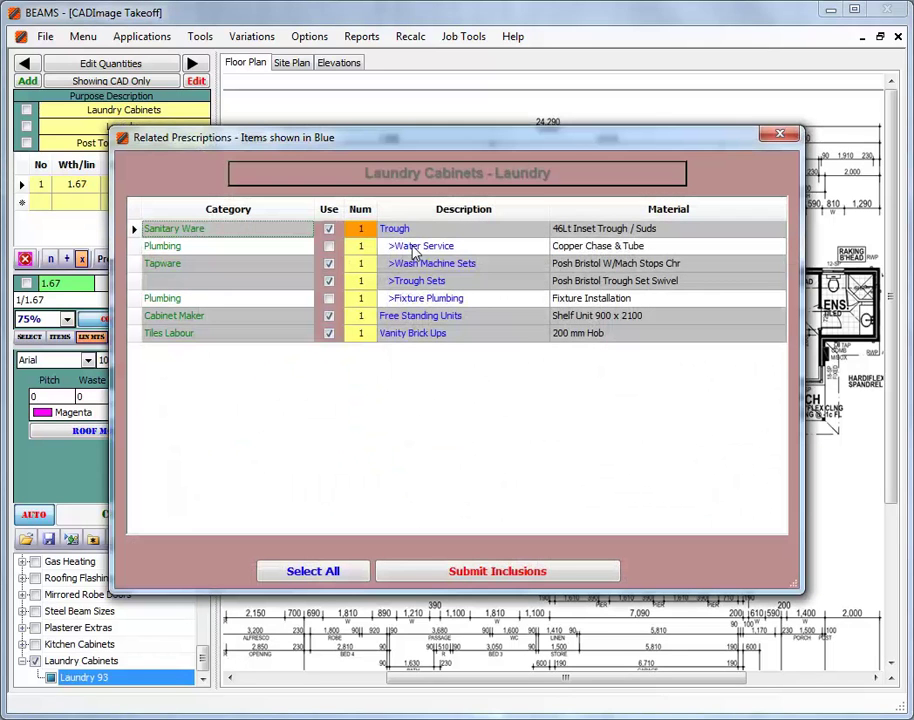
{"action": "left_click", "coordinate": [329, 246]}
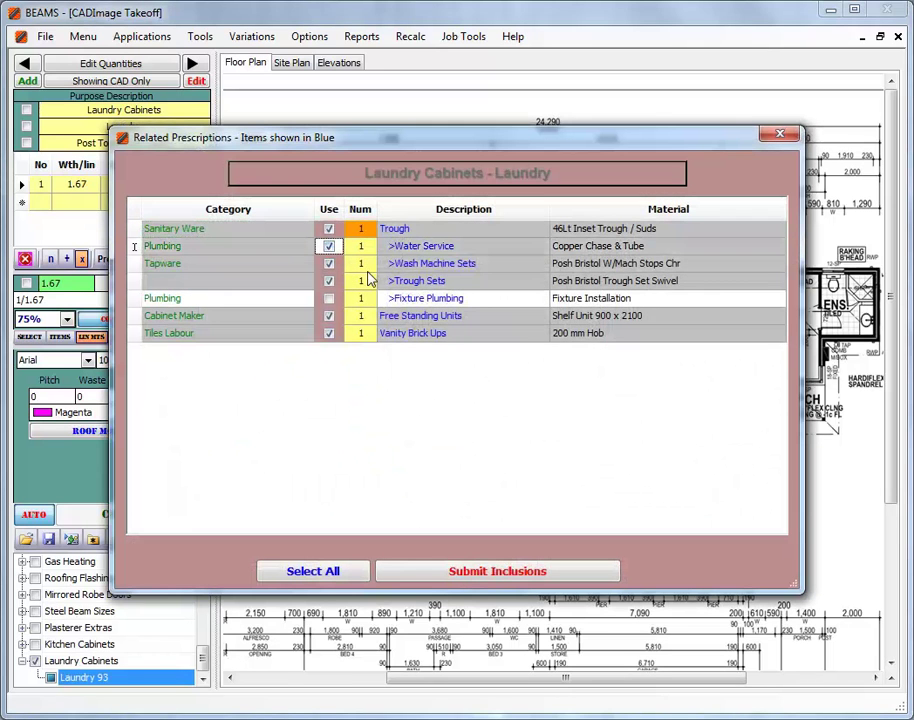
{"action": "left_click", "coordinate": [329, 299]}
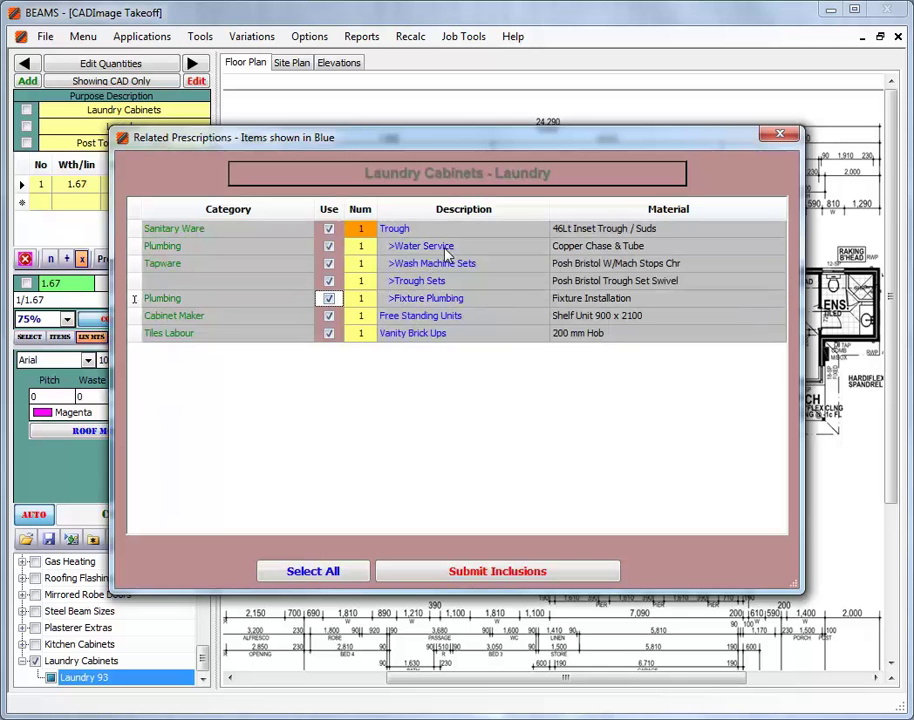
{"action": "left_click", "coordinate": [498, 576]}
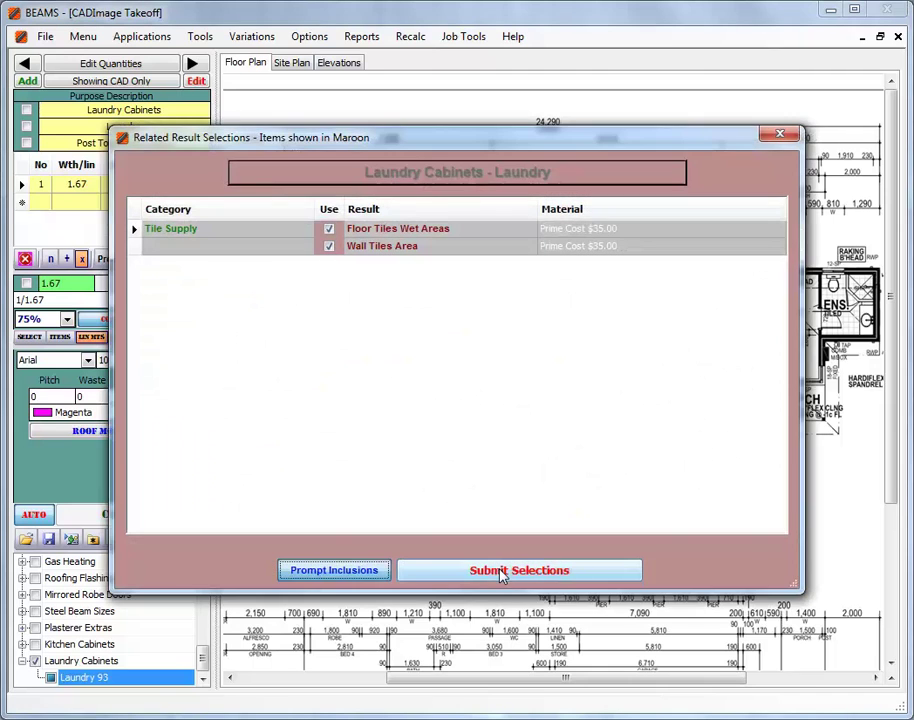
Submit the laundry's floor and wall tile selections, agree to build from both, and submit their related inclusions
{"action": "left_click", "coordinate": [502, 572]}
{"action": "left_click", "coordinate": [520, 394]}
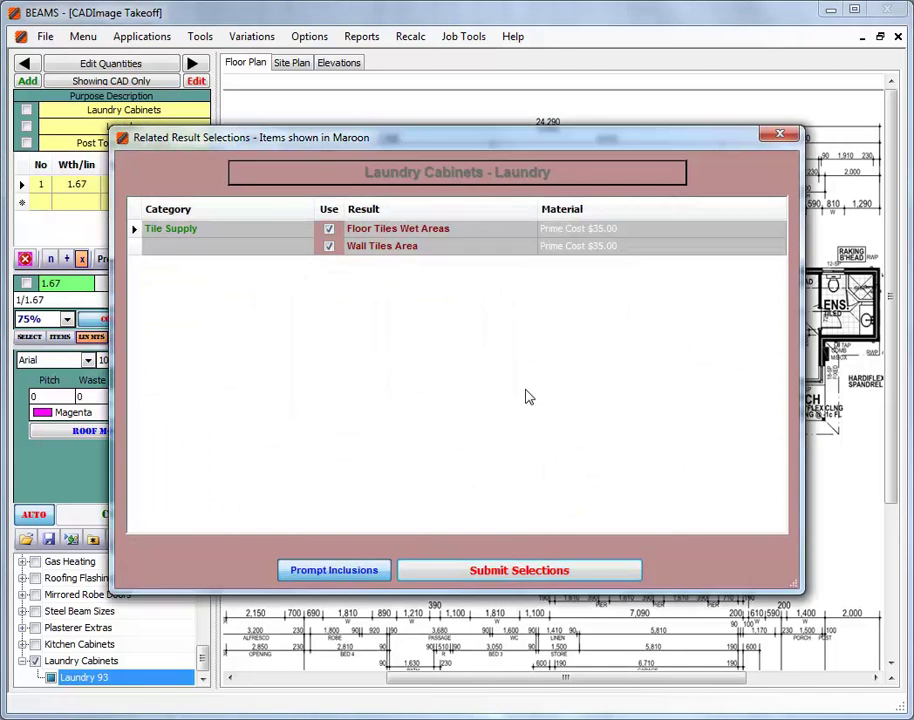
{"action": "left_click", "coordinate": [488, 574]}
{"action": "left_click", "coordinate": [486, 572]}
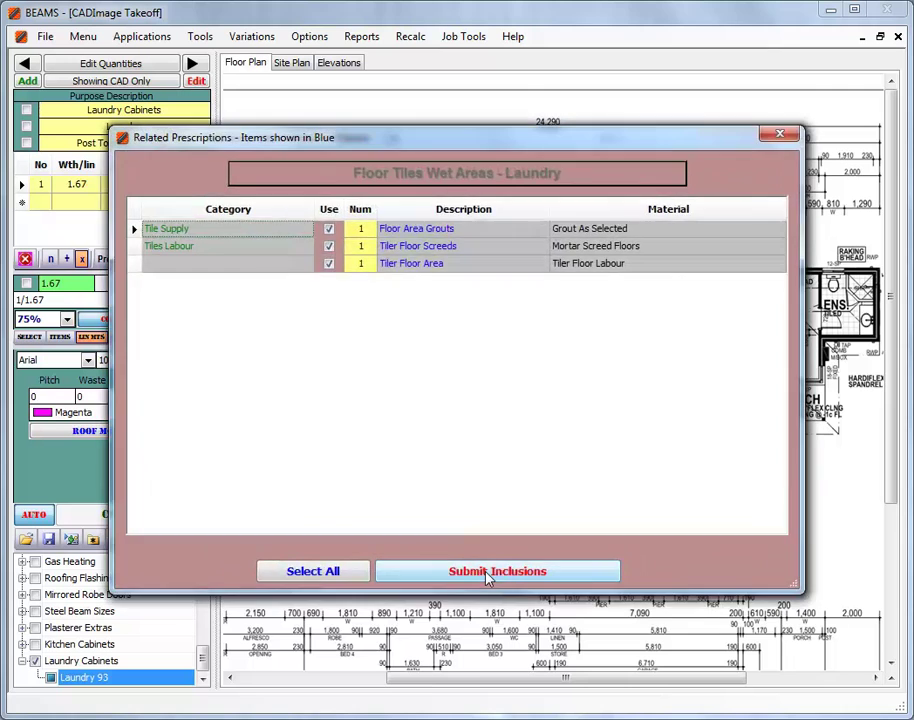
{"action": "left_click", "coordinate": [486, 572]}
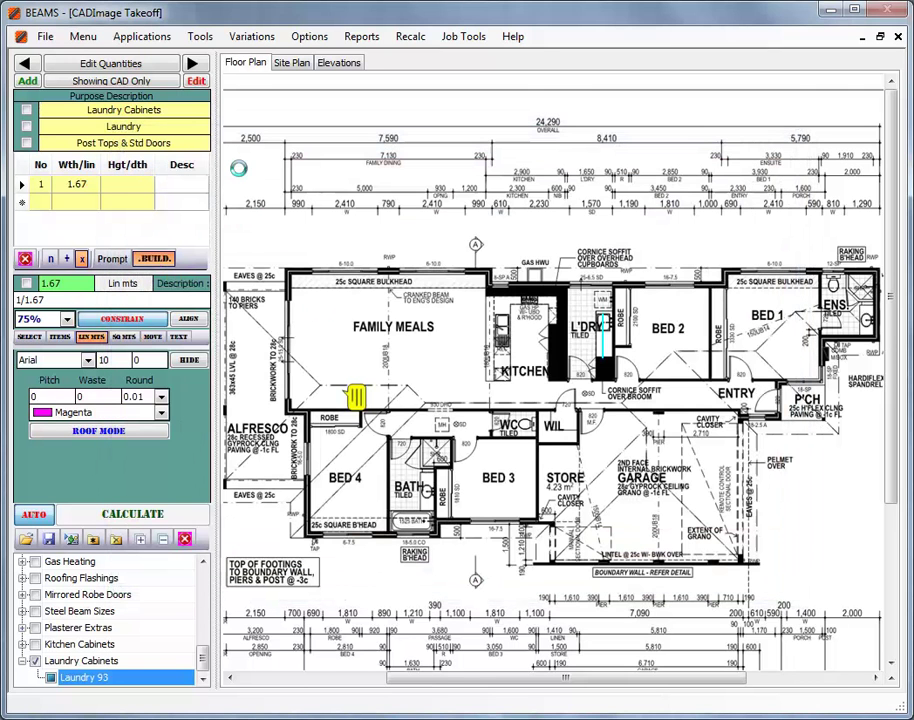
Measure the Kitchen Carcase & Std Doors overheads along two kitchen walls, about 6.17 m
{"action": "left_click", "coordinate": [195, 64]}
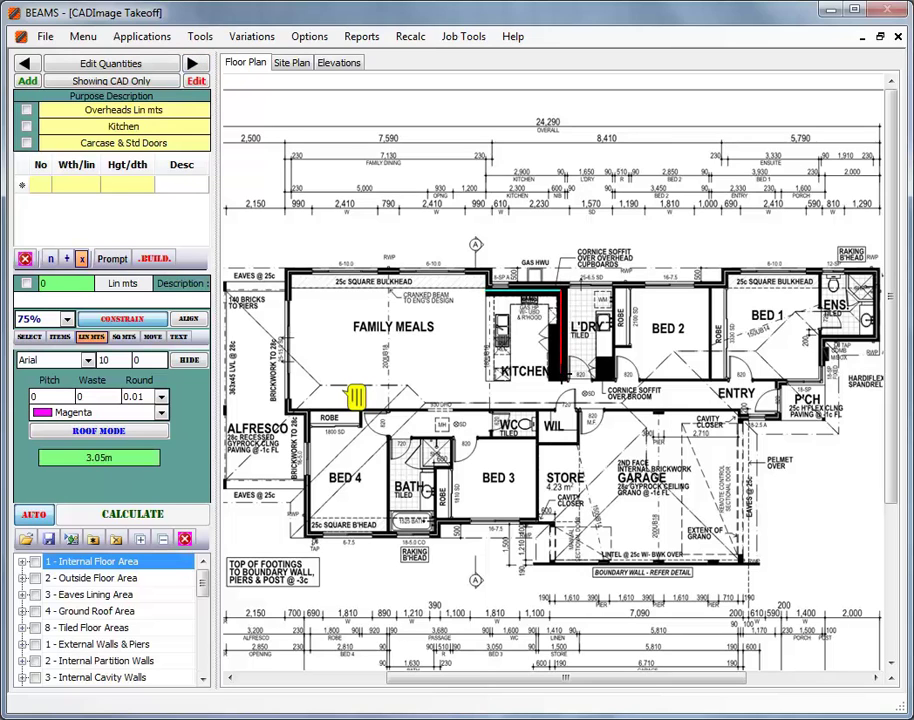
{"action": "right_click", "coordinate": [461, 351]}
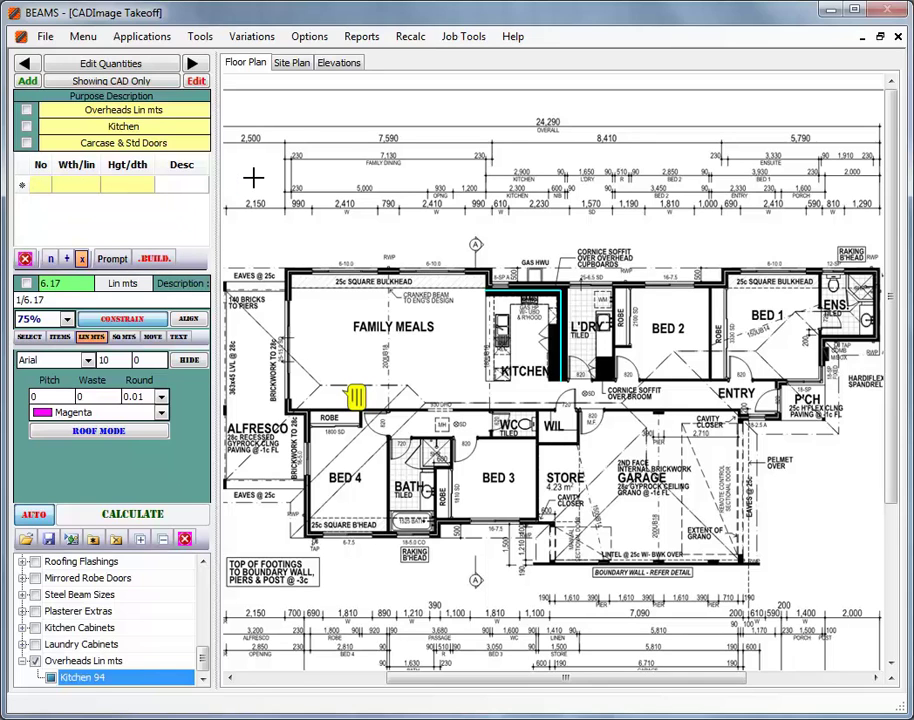
Measure the Bathroom Post Tops & Std Doors vanity cabinet beside the bath, about 1.51 m
{"action": "left_click", "coordinate": [195, 64]}
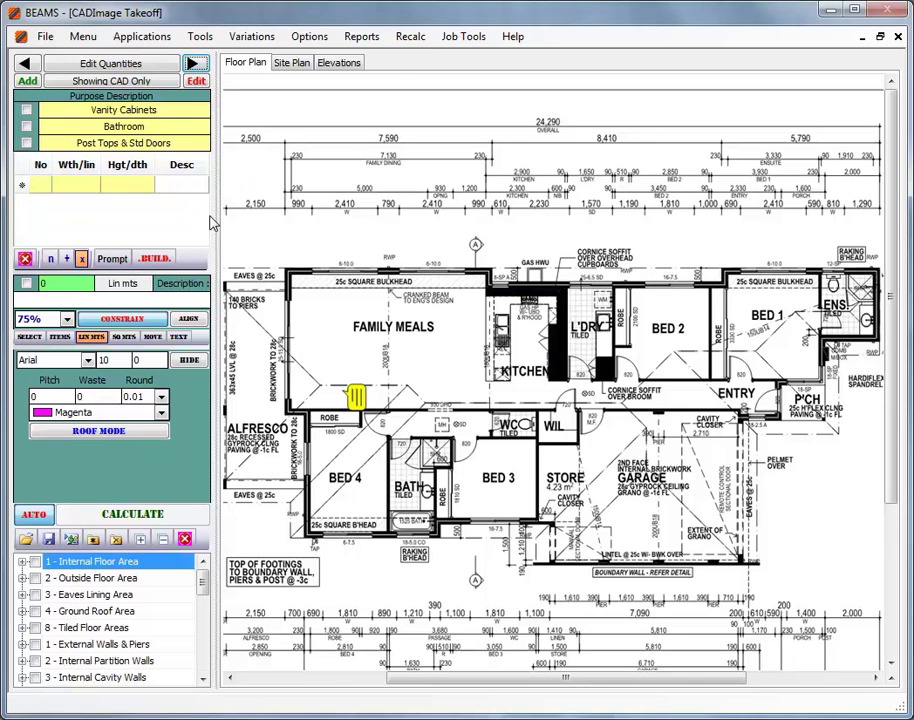
{"action": "left_click", "coordinate": [427, 472]}
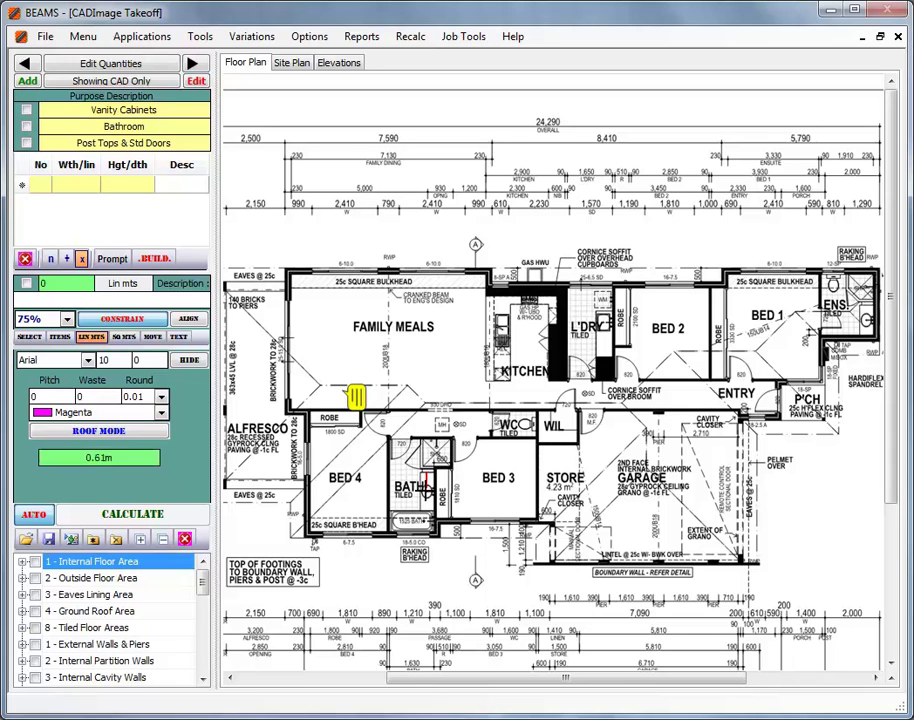
{"action": "left_click", "coordinate": [427, 511]}
{"action": "right_click", "coordinate": [427, 511]}
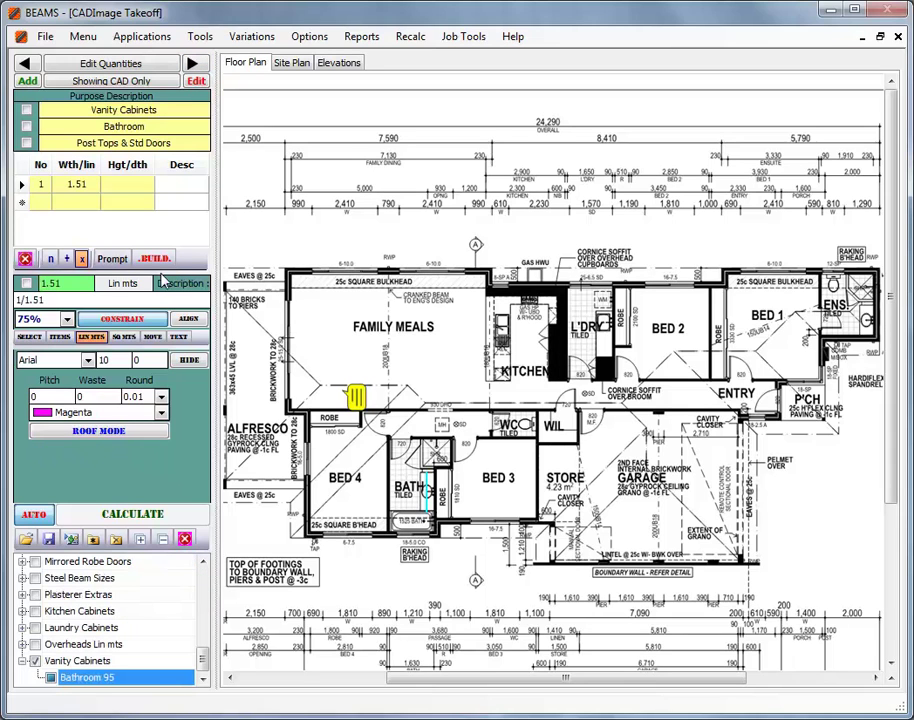
Build the bathroom vanity's related items, adding Fixture Plumbing and Delivery Sanitary Ware, and submit the inclusions
{"action": "left_click", "coordinate": [155, 260]}
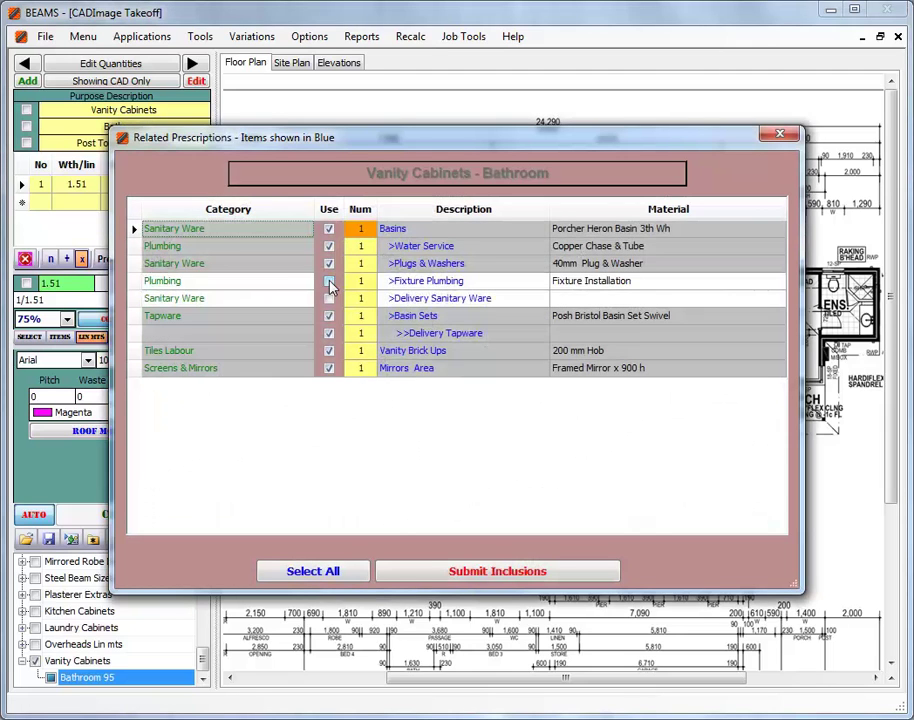
{"action": "left_click", "coordinate": [329, 281]}
{"action": "left_click", "coordinate": [329, 298]}
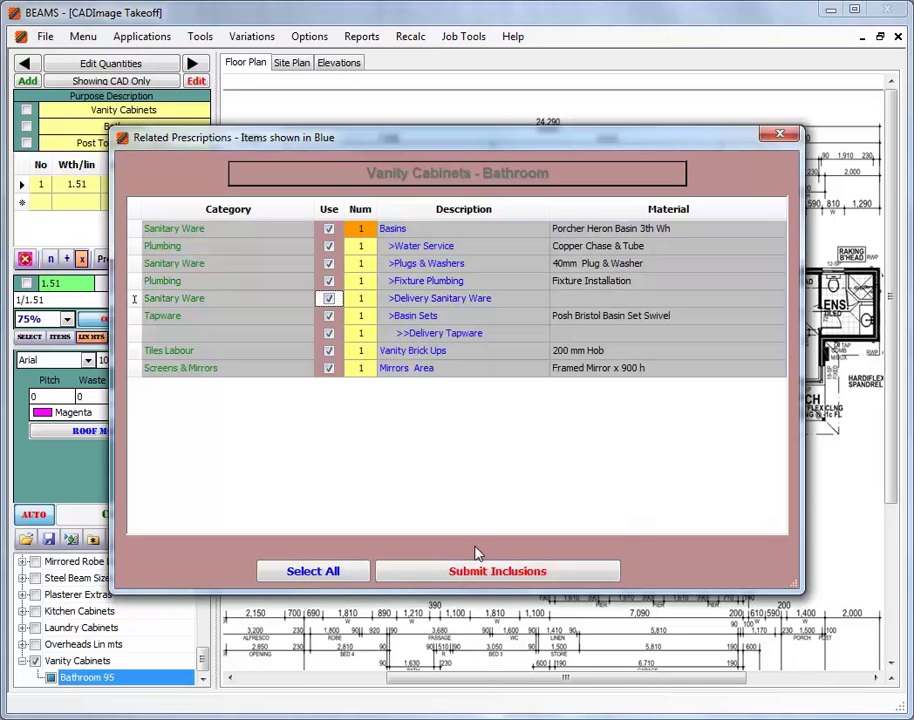
{"action": "left_click", "coordinate": [478, 572]}
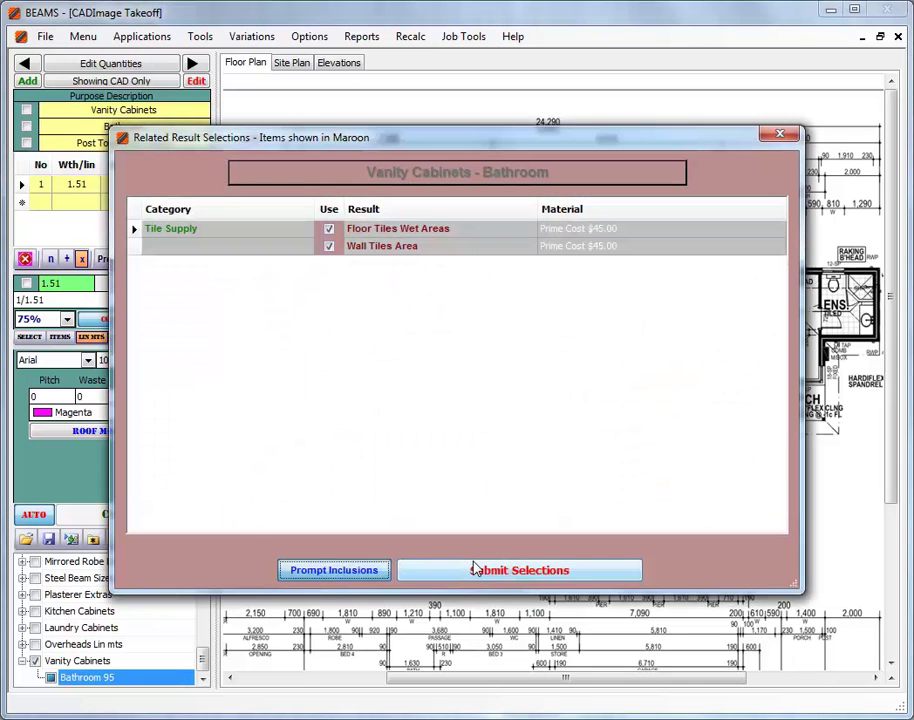
Submit the bathroom's floor and wall tile selections, agree to build from both, and submit their related inclusions
{"action": "left_click", "coordinate": [483, 577]}
{"action": "left_click", "coordinate": [516, 396]}
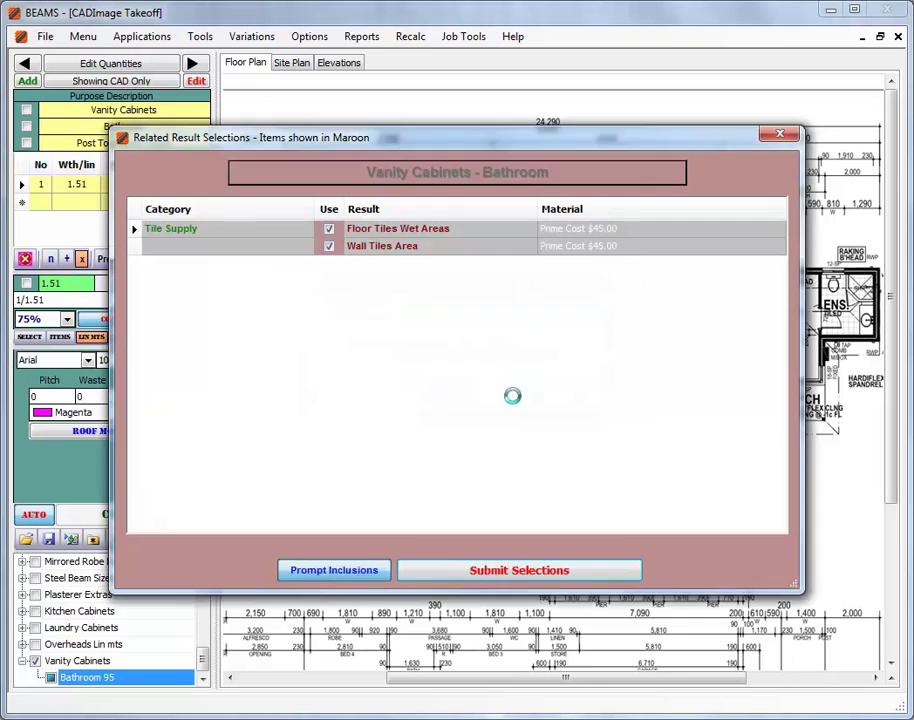
{"action": "left_click", "coordinate": [484, 573]}
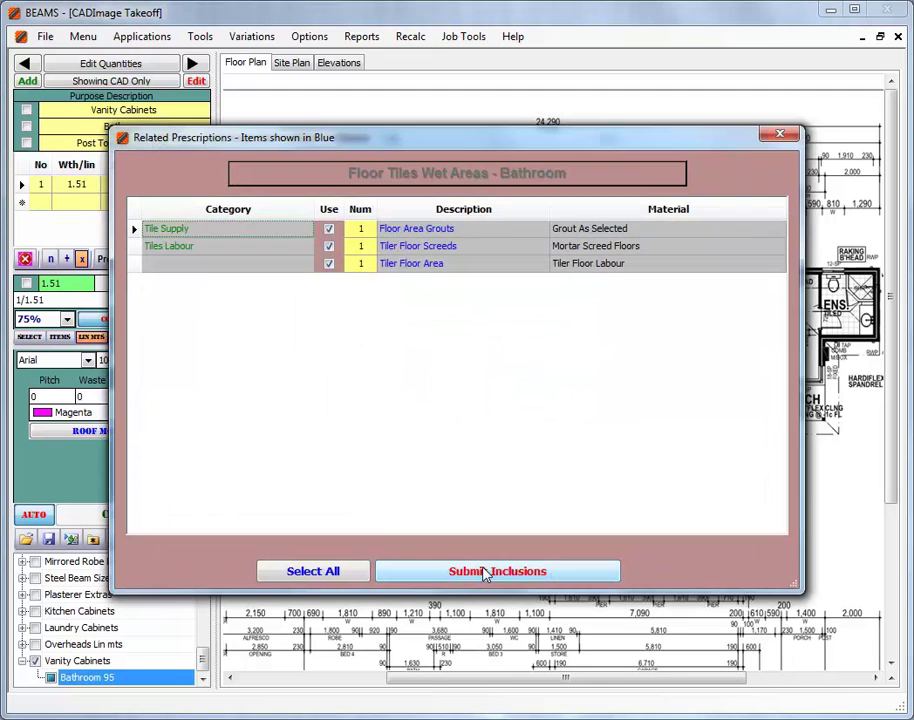
{"action": "left_click", "coordinate": [483, 572]}
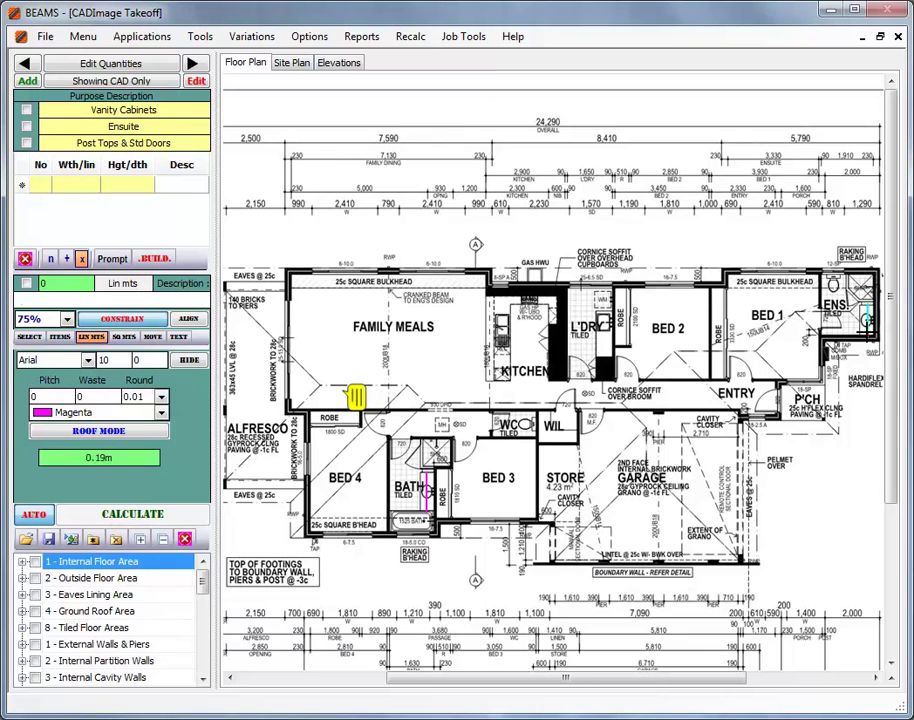
Build the related items of the Ensuite vanity cabinet, measured at about 1.25 m, adding Plugs & Washers, and submit the inclusions
{"action": "left_click", "coordinate": [156, 257]}
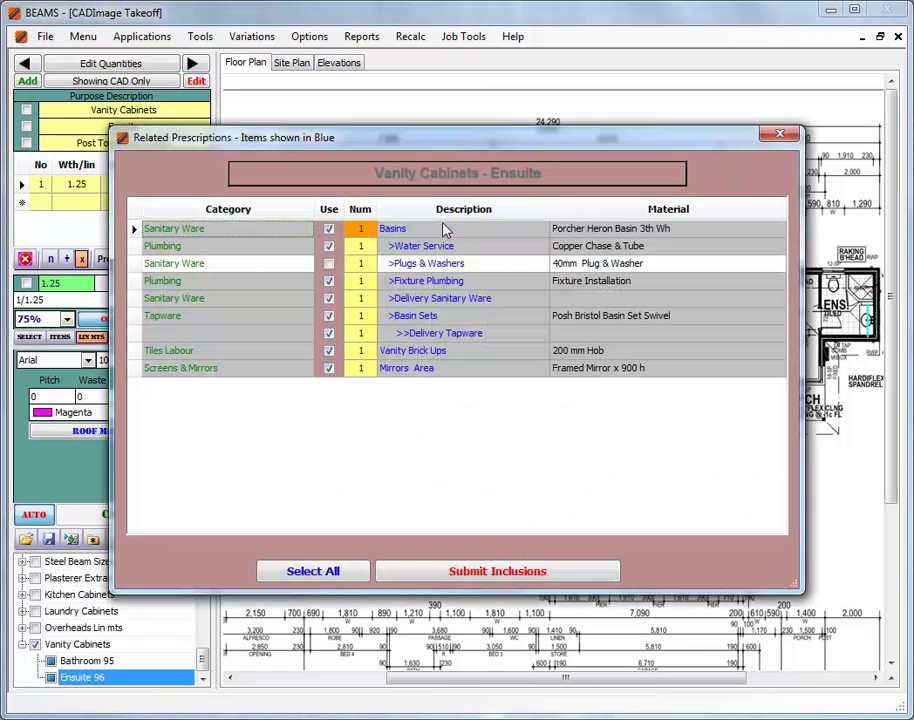
{"action": "left_click", "coordinate": [329, 264]}
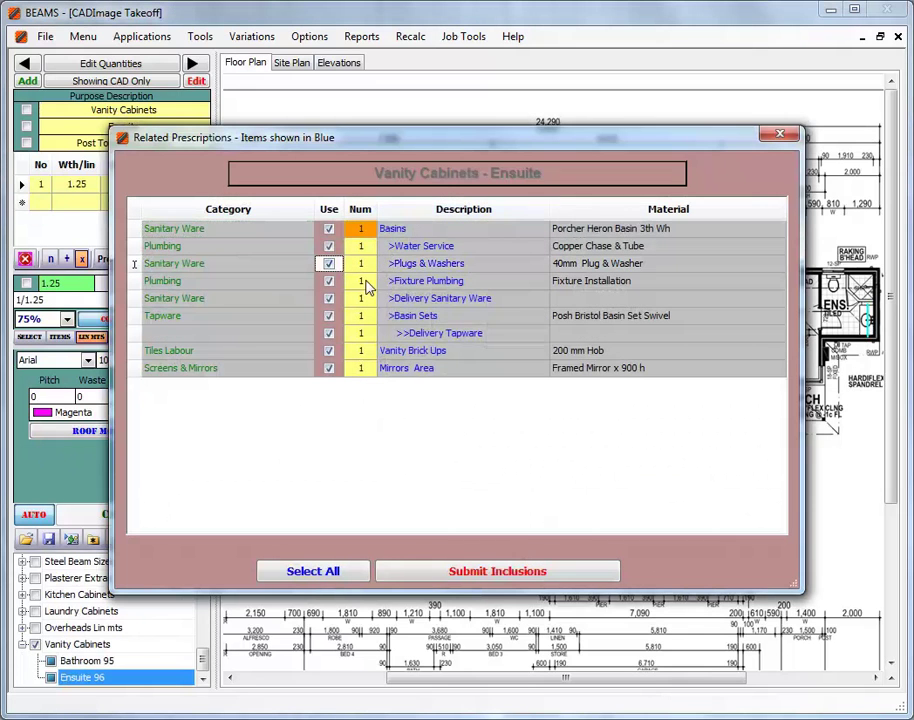
{"action": "left_click", "coordinate": [358, 231]}
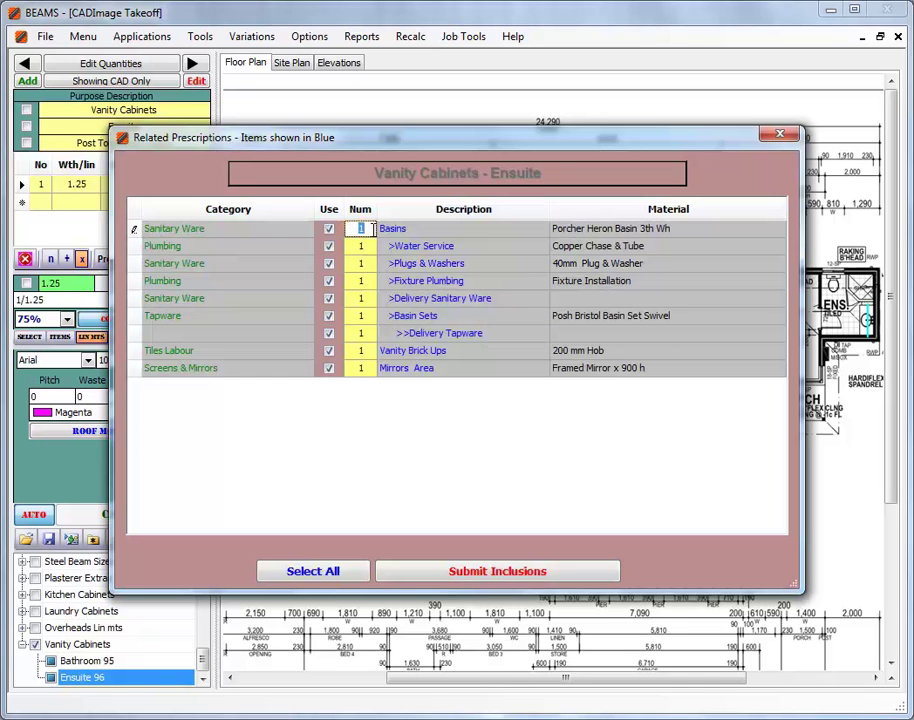
{"action": "left_click", "coordinate": [458, 577]}
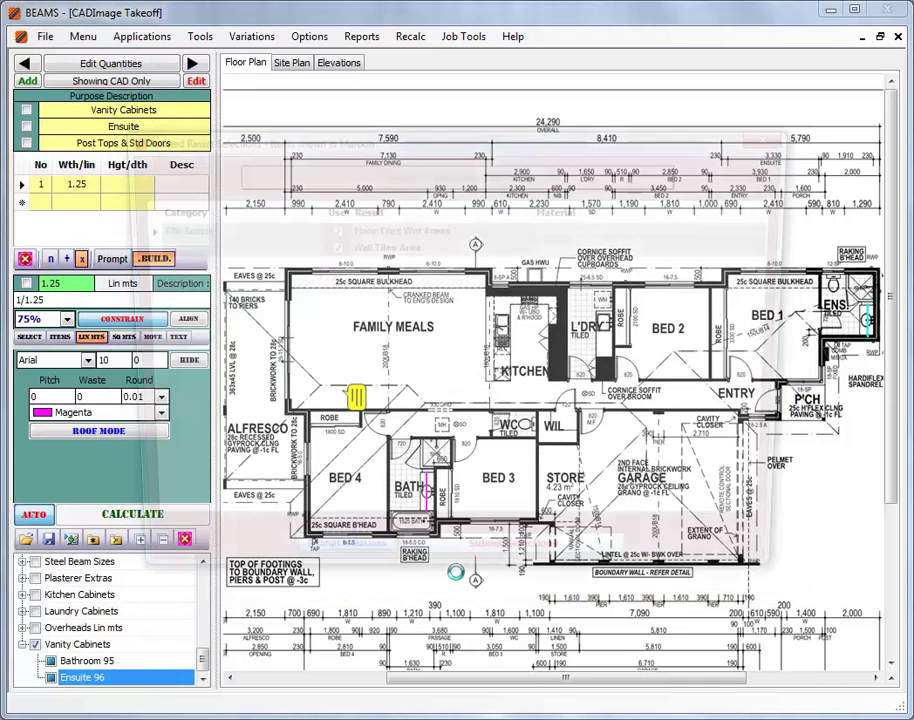
Submit the ensuite's floor and wall tile selections, agree to build from both, and submit their related inclusions
{"action": "left_click", "coordinate": [483, 574]}
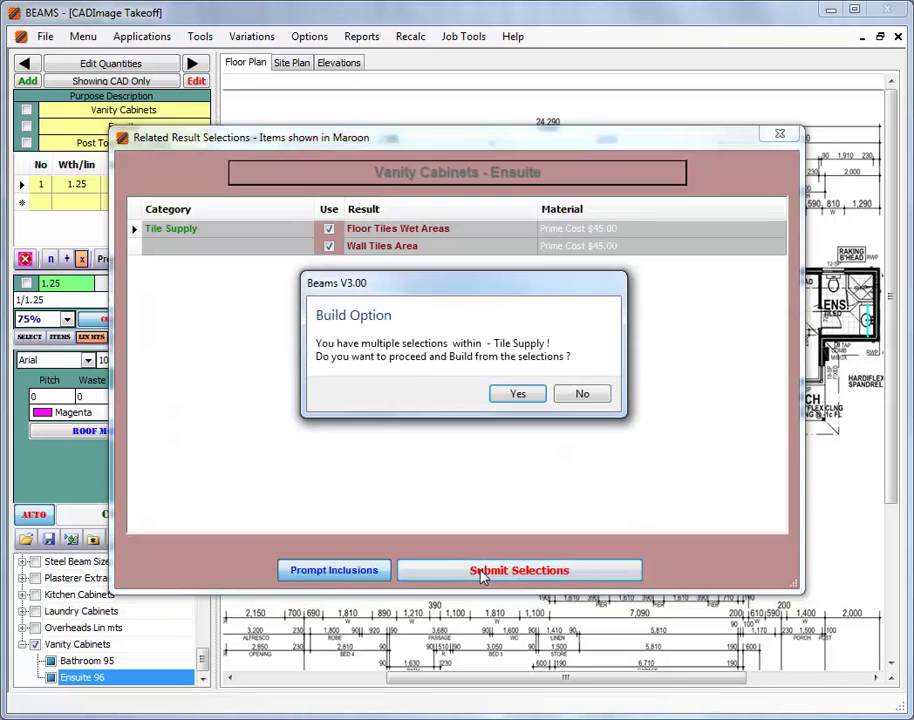
{"action": "left_click", "coordinate": [516, 396]}
{"action": "left_click", "coordinate": [474, 570]}
{"action": "left_click", "coordinate": [475, 570]}
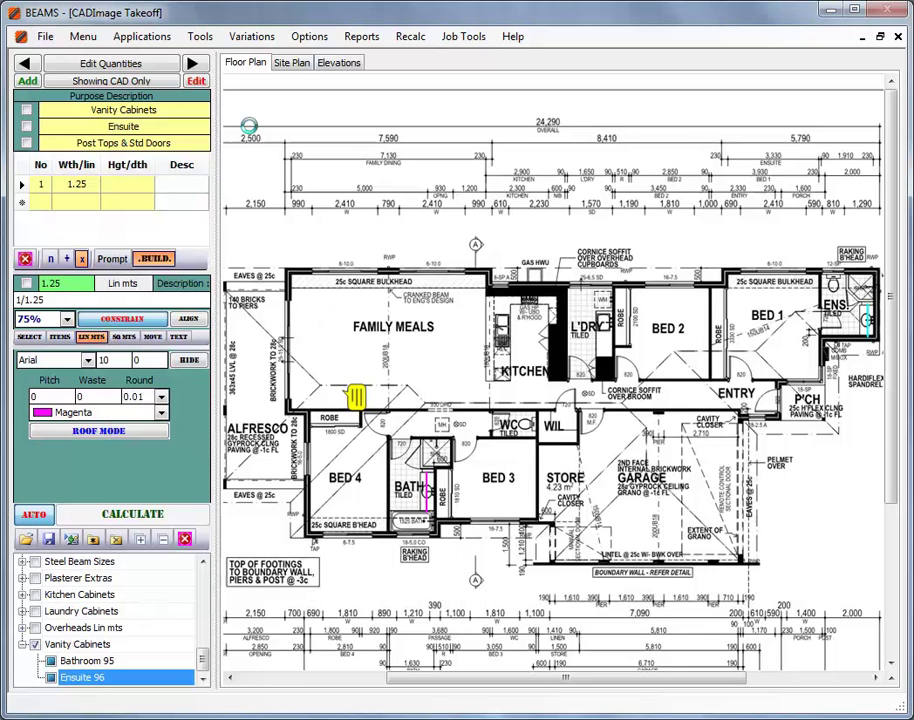
Place one Garage-Carport 2150h x 5510w Sect panel lift door at the garage opening, build it and advance past this last item
{"action": "left_click", "coordinate": [192, 63]}
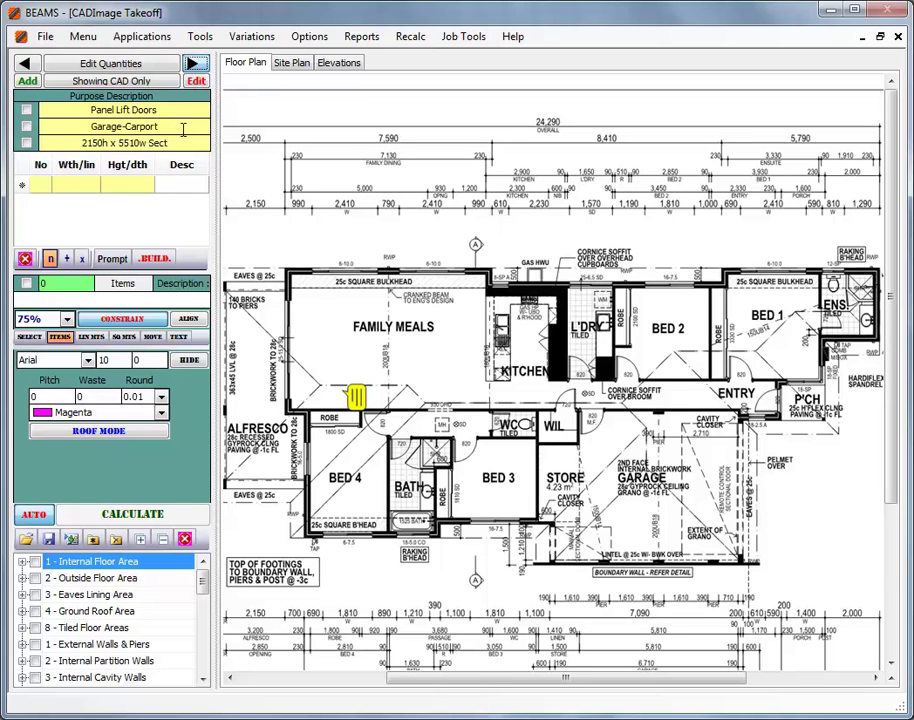
{"action": "left_click", "coordinate": [738, 487]}
{"action": "right_click", "coordinate": [753, 501]}
{"action": "left_click", "coordinate": [157, 259]}
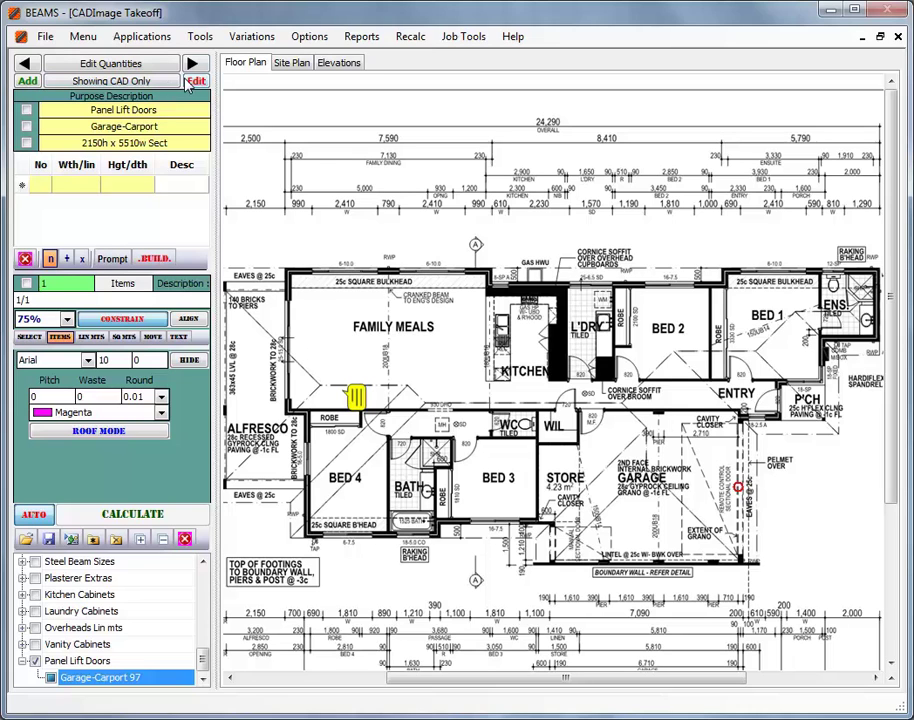
{"action": "left_click", "coordinate": [192, 63]}
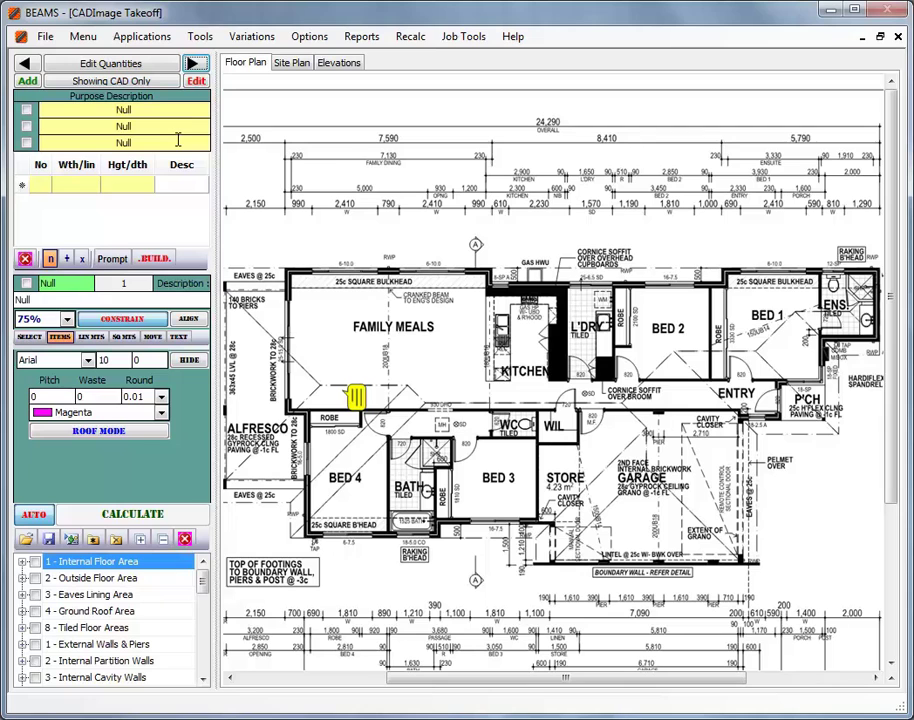
Open the estimate quantities in manual add-or-edit mode and display the Preliminaries category's items
{"action": "left_click", "coordinate": [112, 63]}
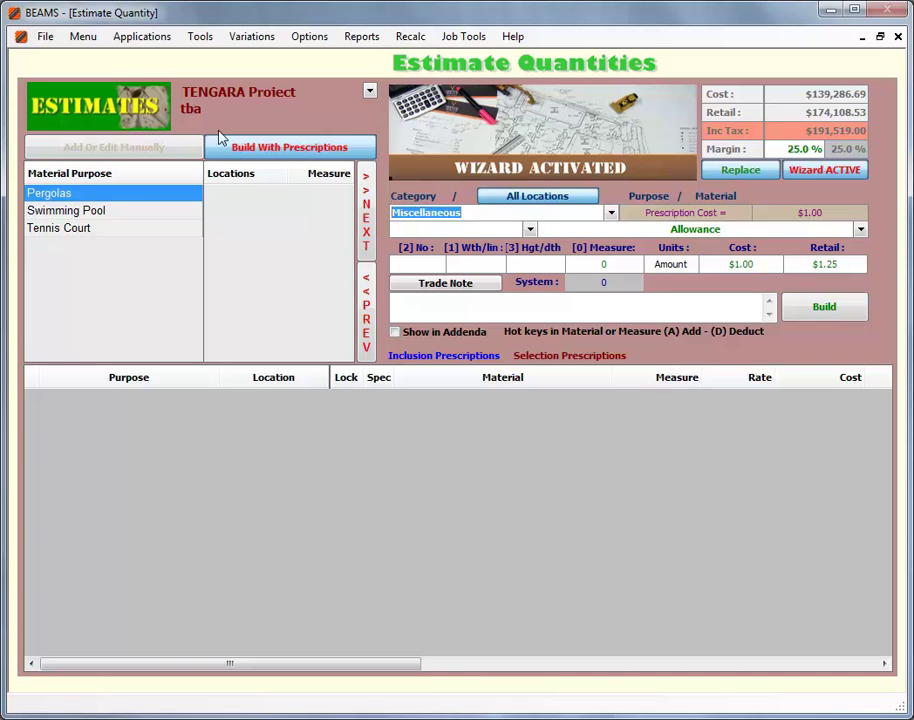
{"action": "left_click", "coordinate": [128, 146]}
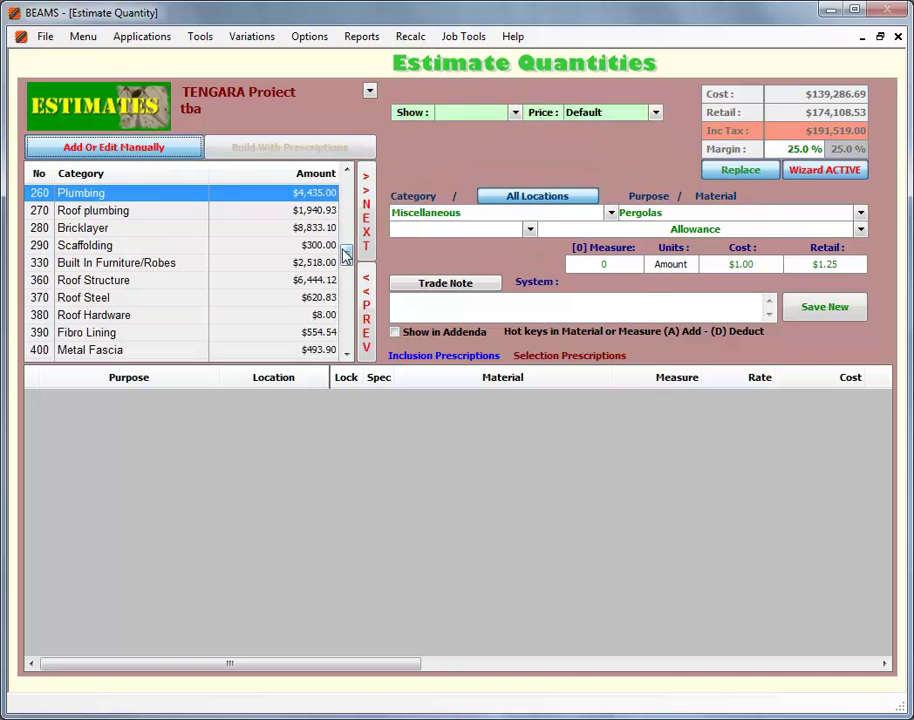
{"action": "left_click_drag", "start_coordinate": [347, 262], "coordinate": [346, 180]}
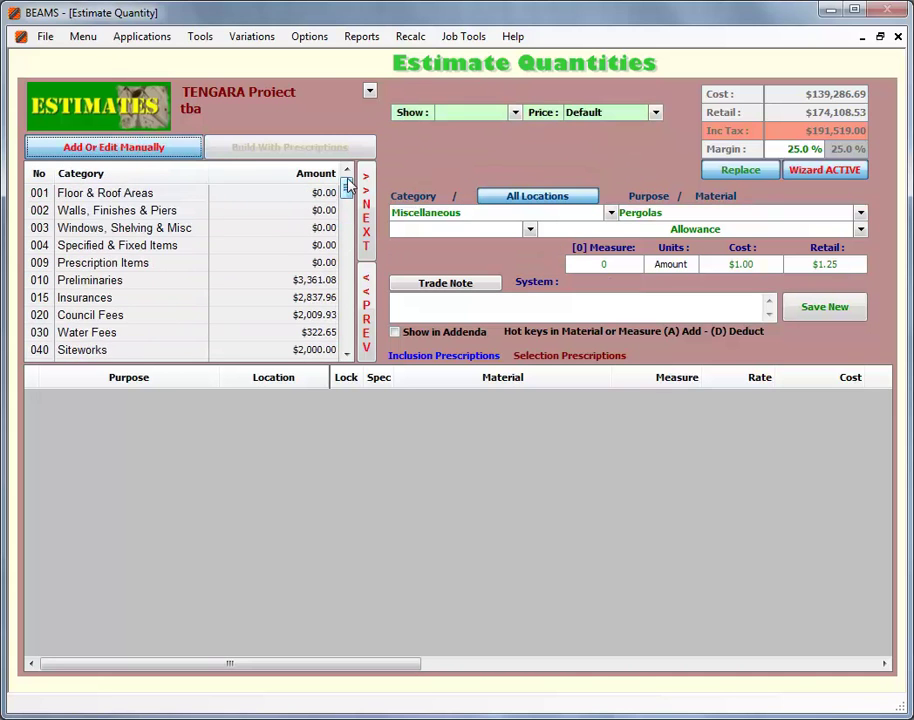
{"action": "left_click", "coordinate": [284, 280]}
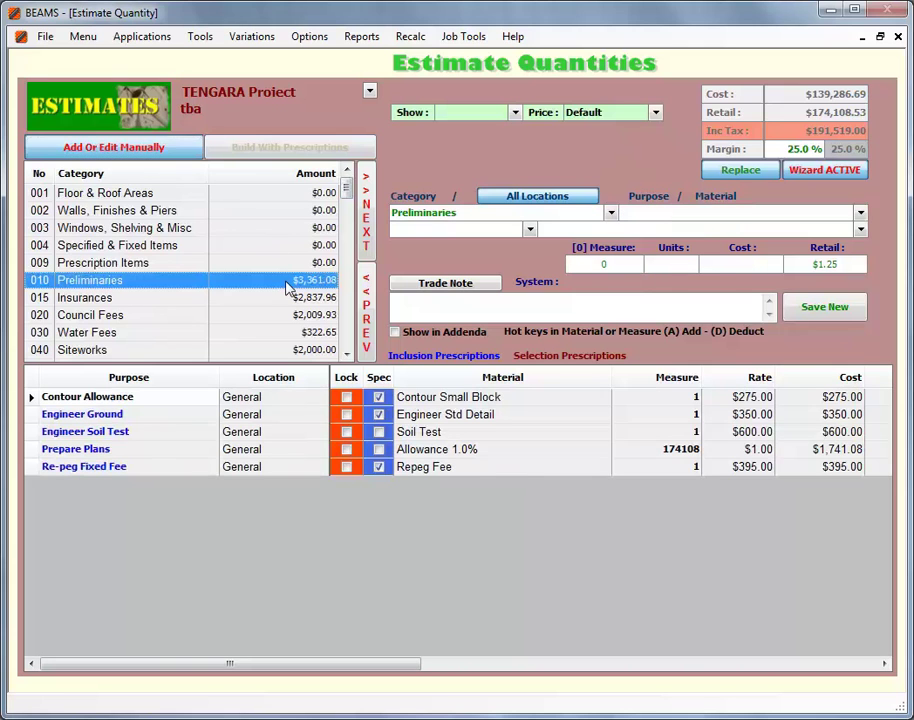
Review the estimate's materials category by category from Preliminaries through to Concrete Supply
{"action": "left_click", "coordinate": [368, 230]}
{"action": "left_click", "coordinate": [368, 230]}
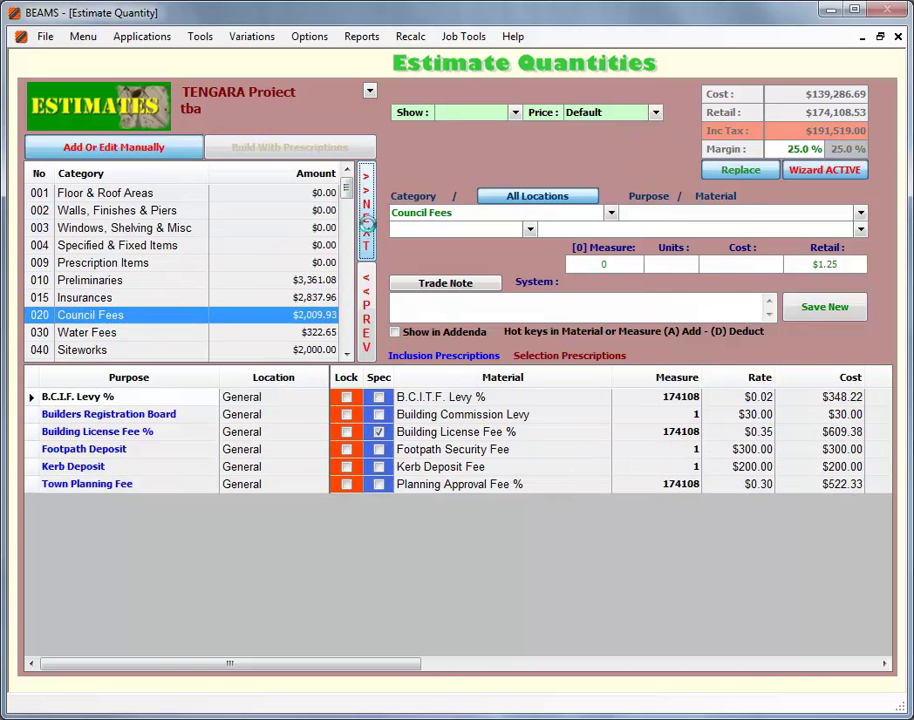
{"action": "left_click", "coordinate": [368, 230]}
{"action": "left_click", "coordinate": [368, 230]}
{"action": "left_click", "coordinate": [368, 230]}
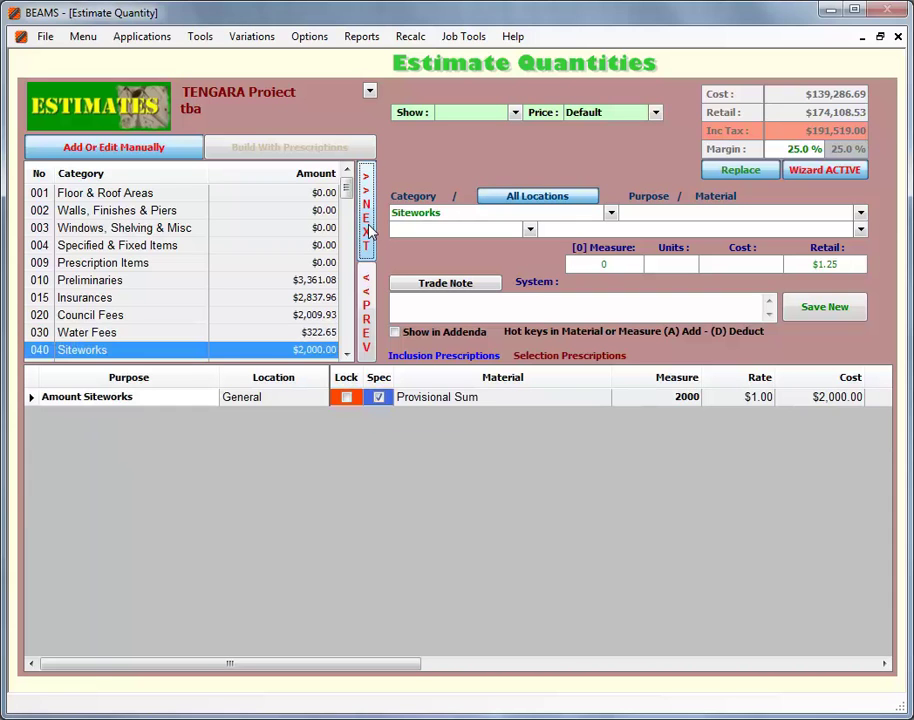
{"action": "left_click", "coordinate": [368, 230]}
{"action": "left_click", "coordinate": [368, 230]}
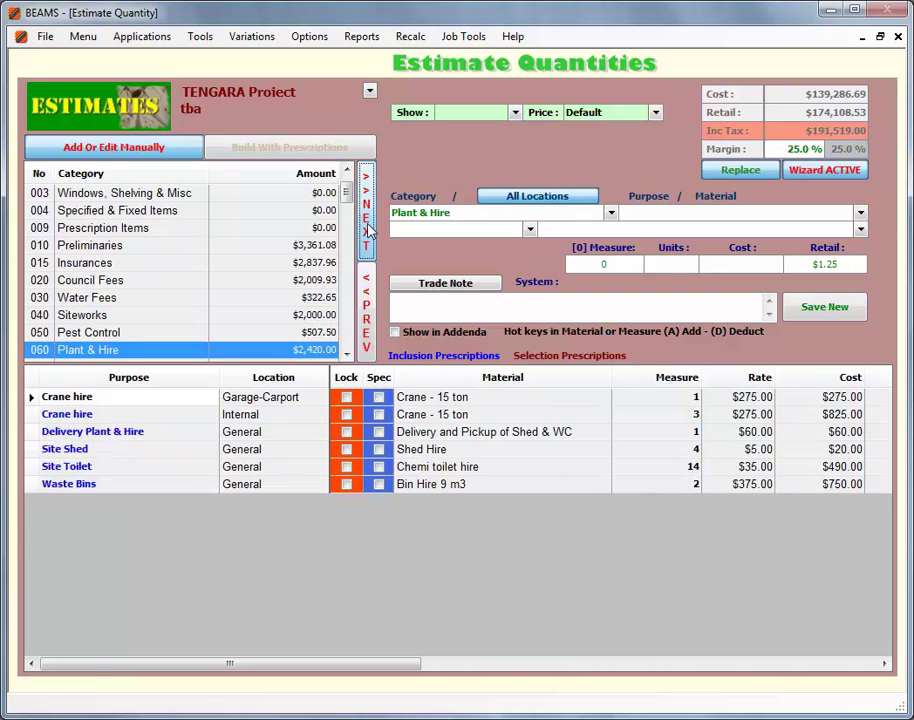
{"action": "left_click", "coordinate": [368, 230]}
{"action": "left_click", "coordinate": [368, 230]}
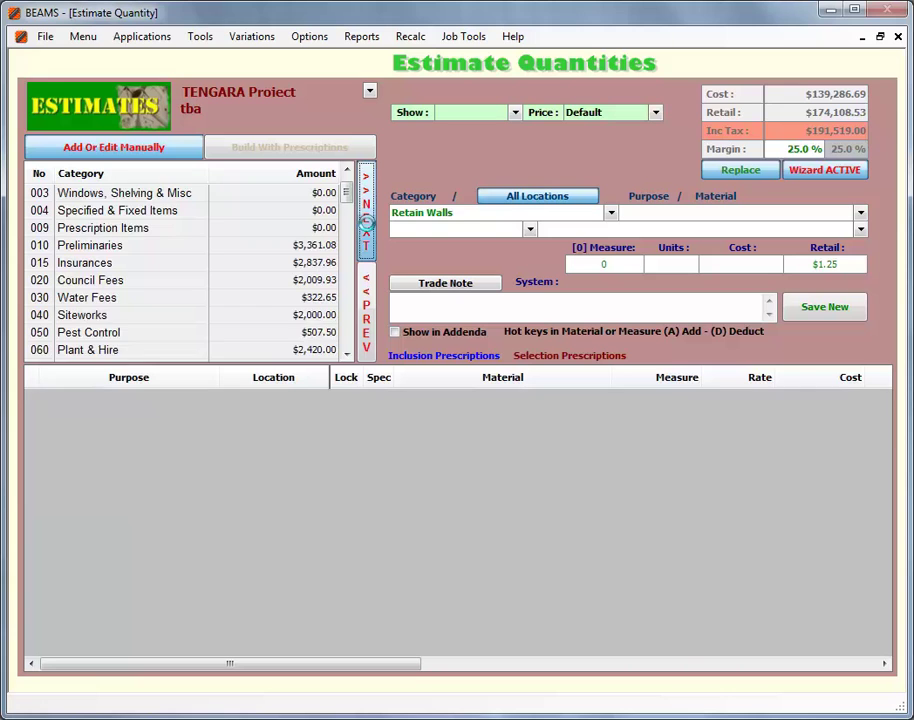
{"action": "left_click", "coordinate": [368, 230]}
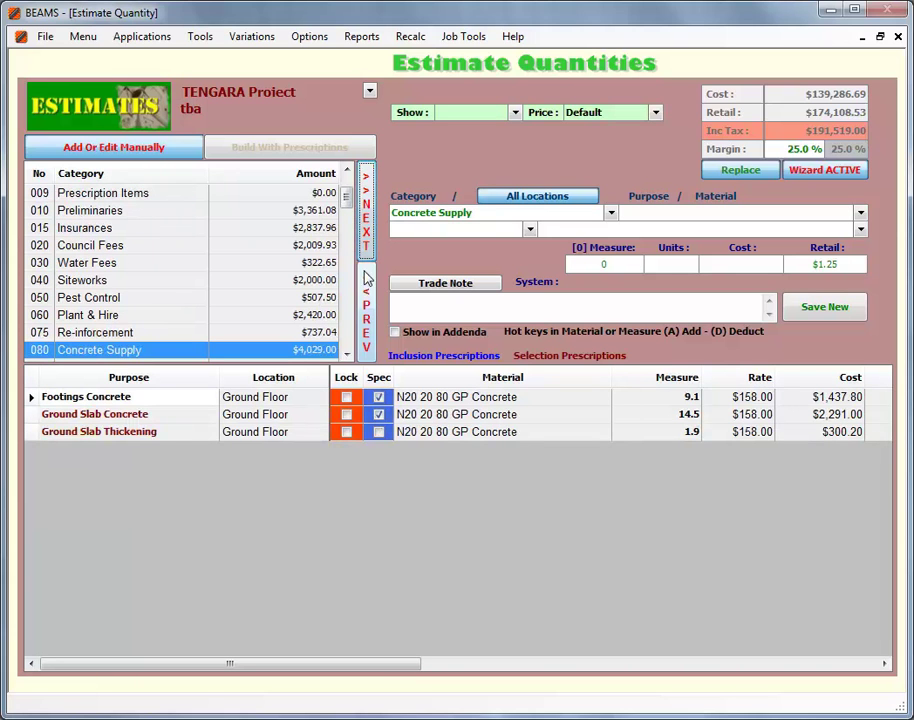
Lock the Footings Concrete line in Concrete Supply and release the lock again
{"action": "left_click", "coordinate": [346, 401]}
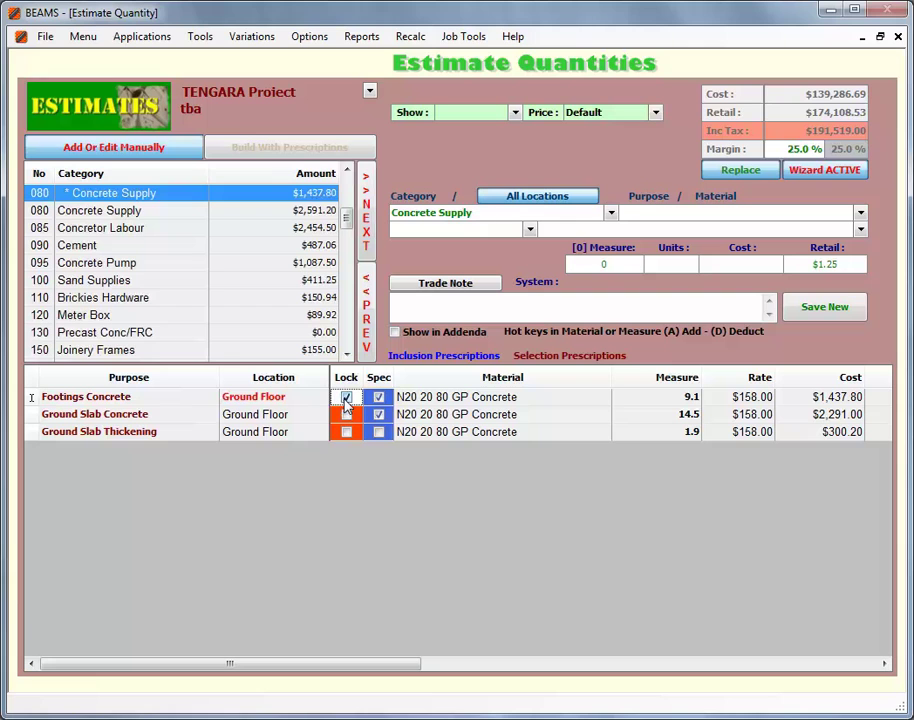
{"action": "left_click", "coordinate": [347, 398]}
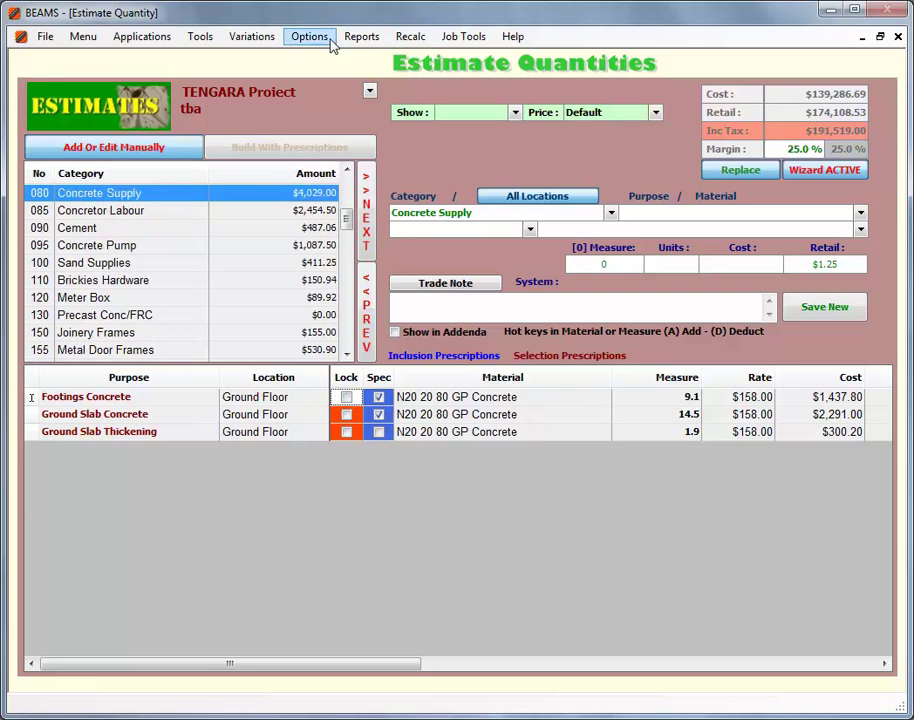
Open the Addendum to Standard Specification report, look through its first pages and close it
{"action": "left_click", "coordinate": [362, 36]}
{"action": "left_click", "coordinate": [376, 115]}
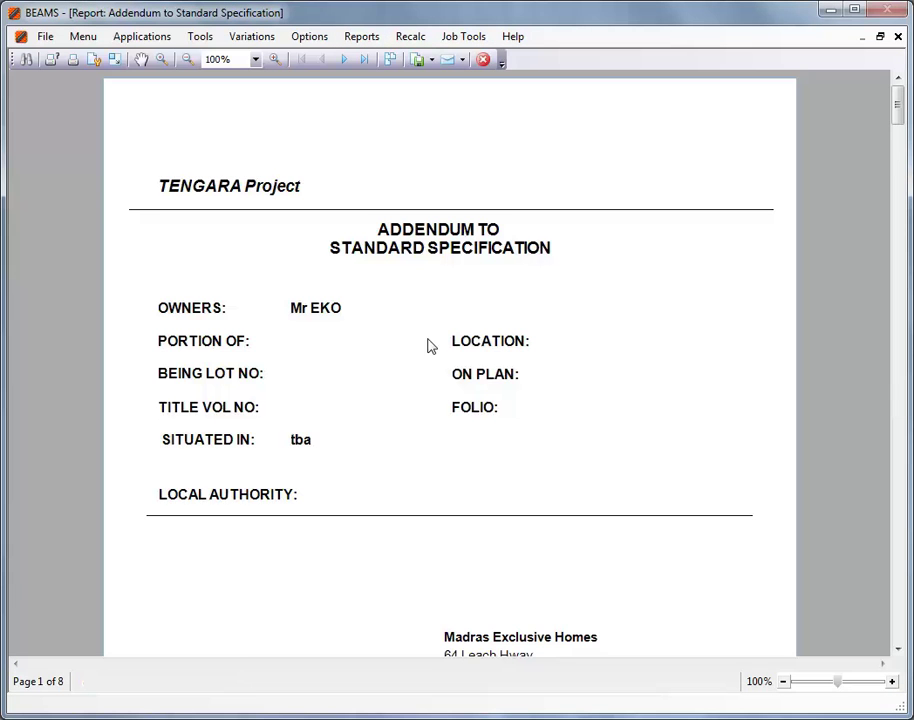
{"action": "scroll", "coordinate": [430, 345], "scroll_direction": "down", "scroll_amount": 15}
{"action": "scroll", "coordinate": [435, 345], "scroll_direction": "down", "scroll_amount": 15}
{"action": "scroll", "coordinate": [443, 342], "scroll_direction": "down", "scroll_amount": 15}
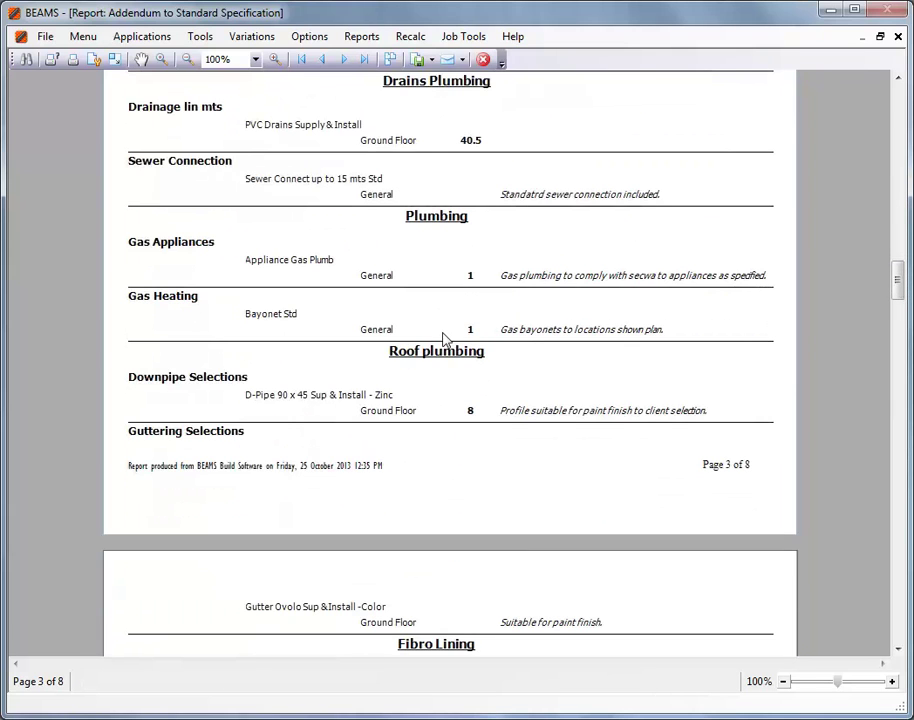
{"action": "left_click", "coordinate": [483, 59]}
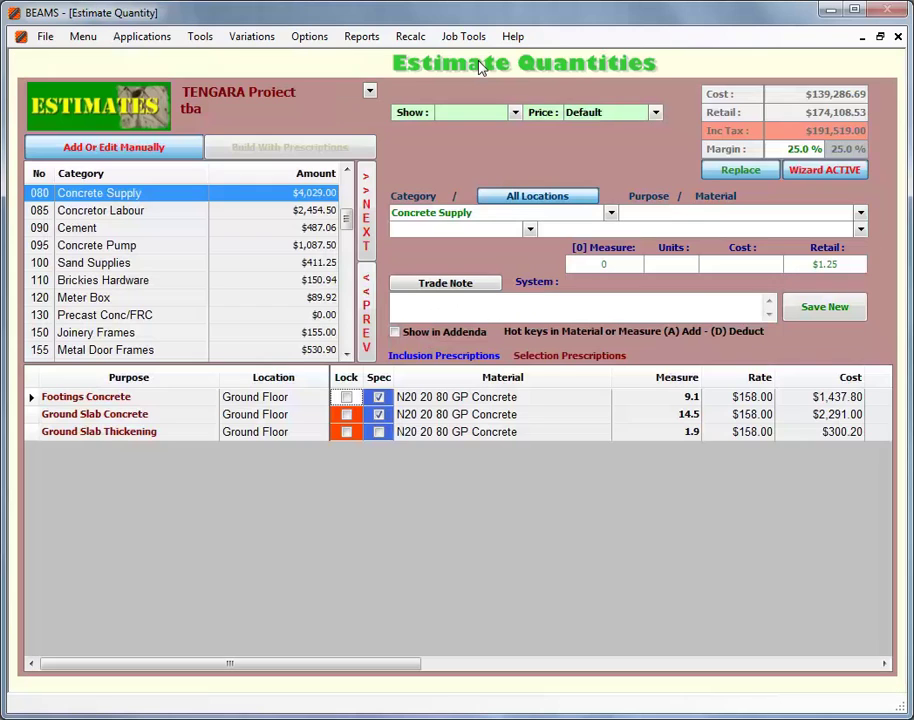